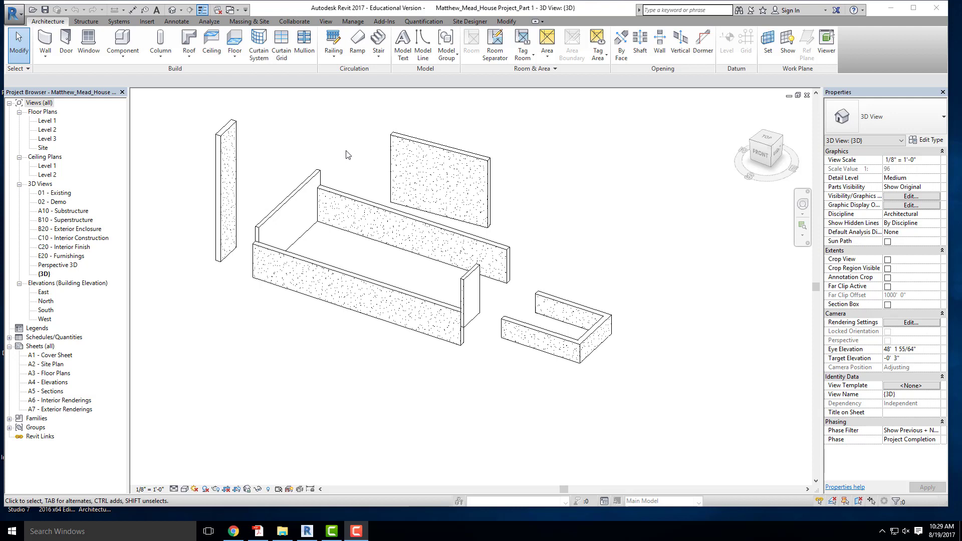
Open the Level 1 floor plan and start a wall of type Generic - 6"
double_click(48, 121)
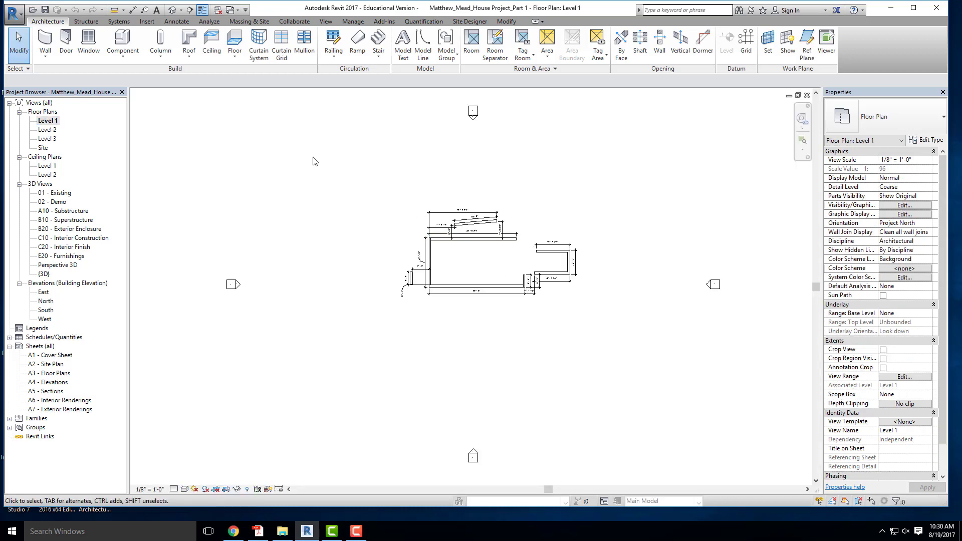
scroll(472, 235, "up", 2)
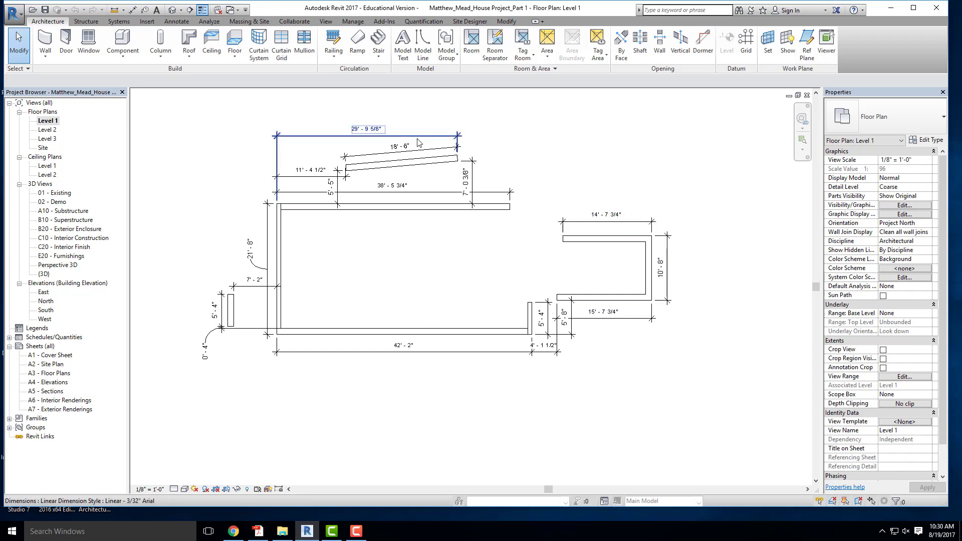
left_click(46, 42)
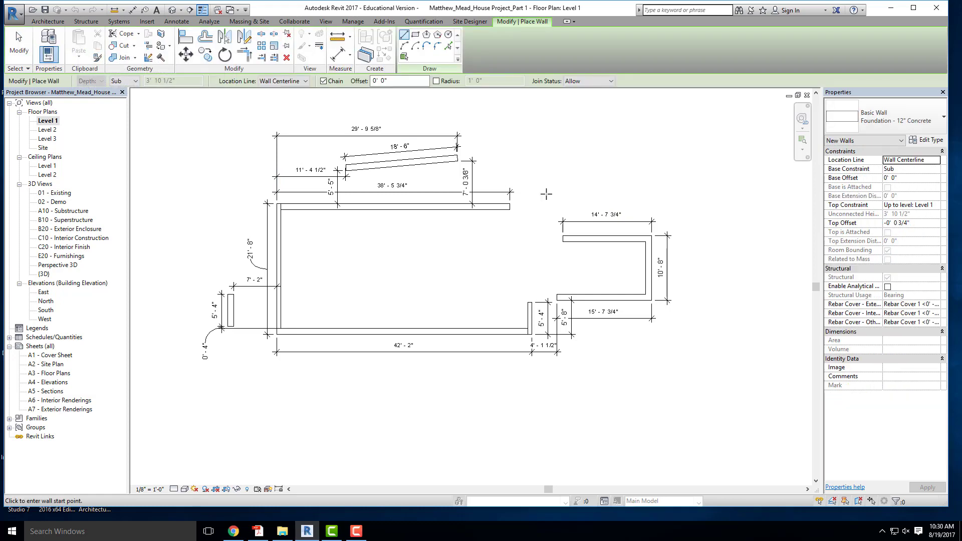
left_click(887, 118)
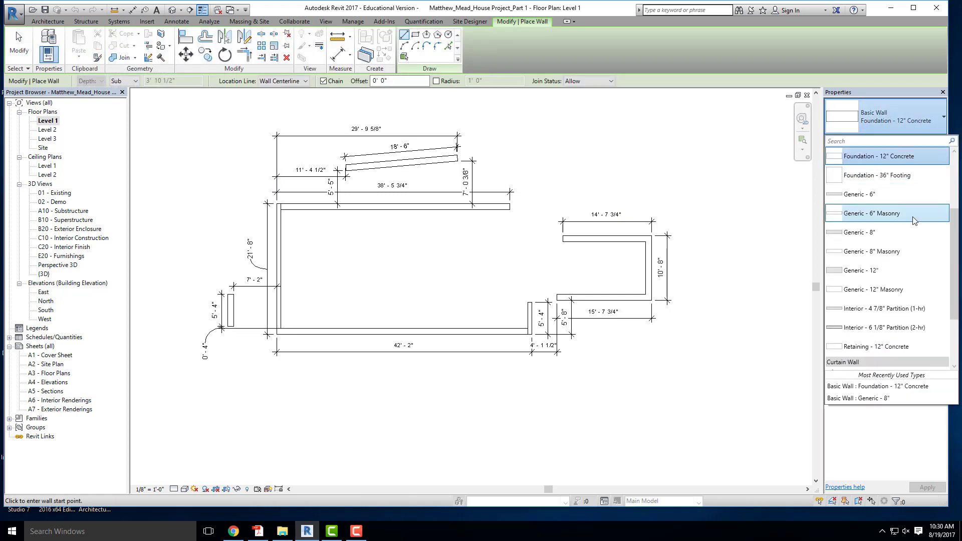
left_click(880, 199)
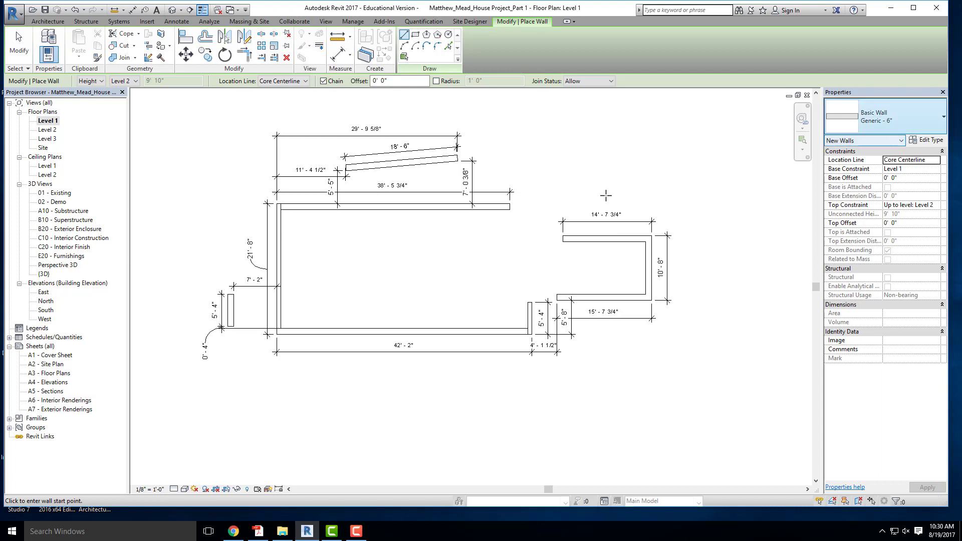
Draw a vertical wall 12' long in the empty area below the foundation plan
middle_click_drag(491, 207, 488, 207)
scroll(487, 207, "down", 3)
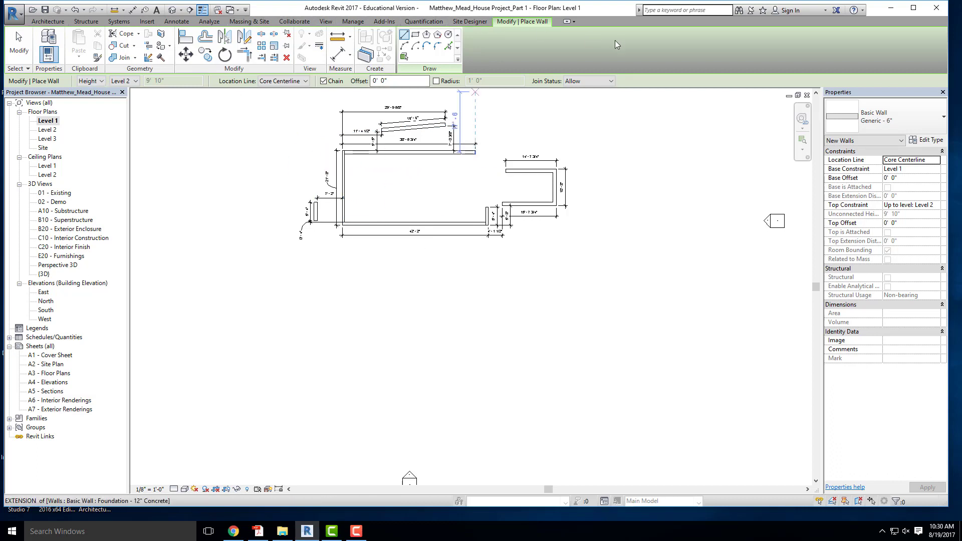
key("Escape")
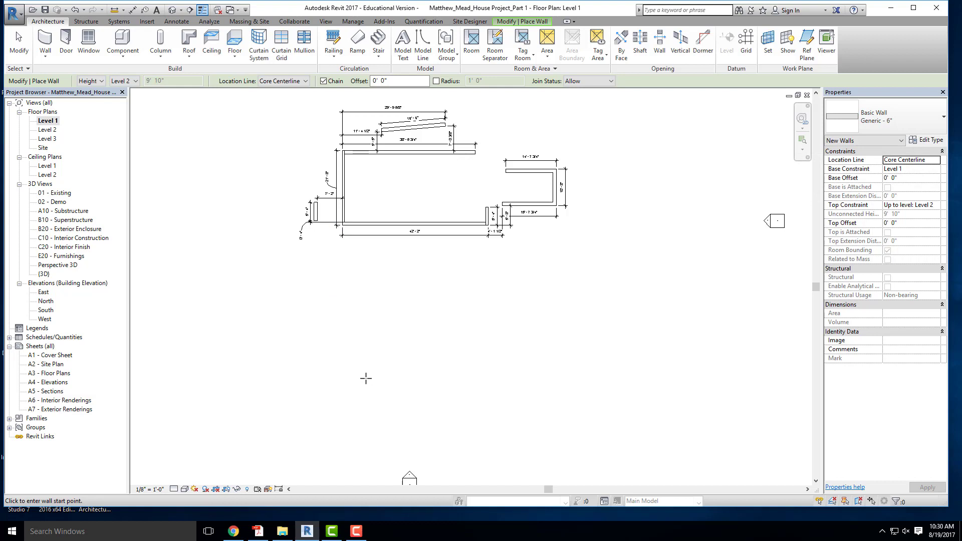
left_click(365, 379)
key("Escape")
scroll(392, 334, "up", 2)
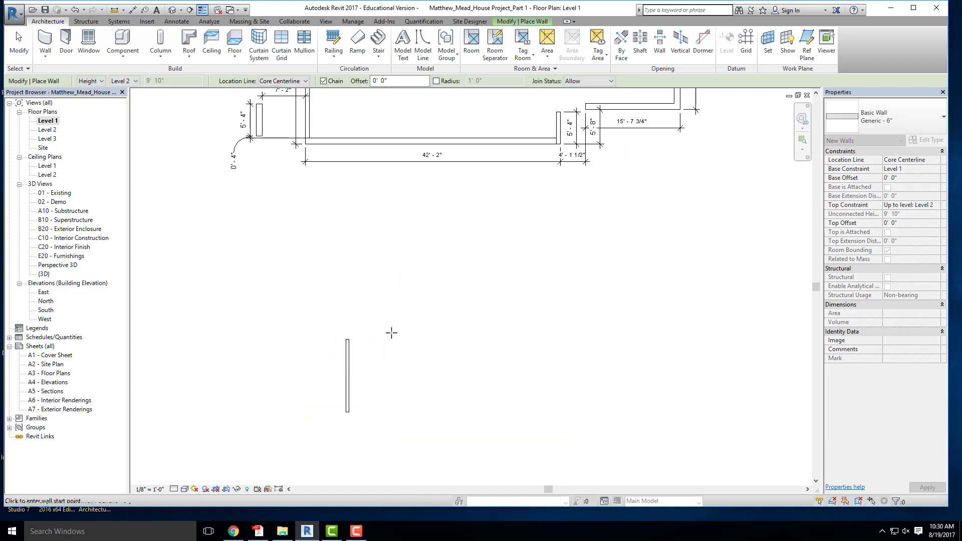
Draw a separate horizontal wall 13' long above and to the right of the vertical wall, and end the Wall command
left_click(392, 297)
left_click(469, 297)
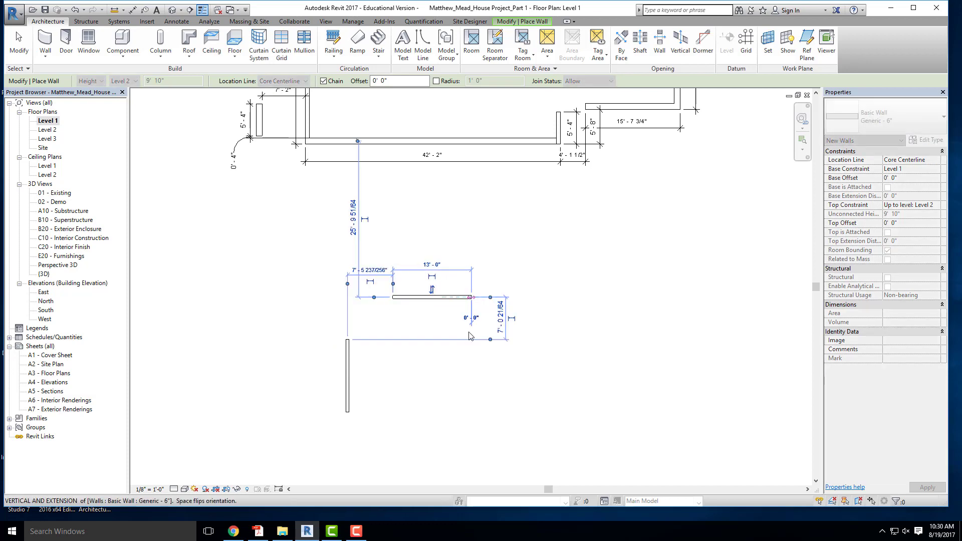
key("Escape")
key("Escape")
scroll(380, 240, "down", 2)
Use Trim/Extend to Corner to join the vertical wall and the horizontal wall
left_click(360, 307)
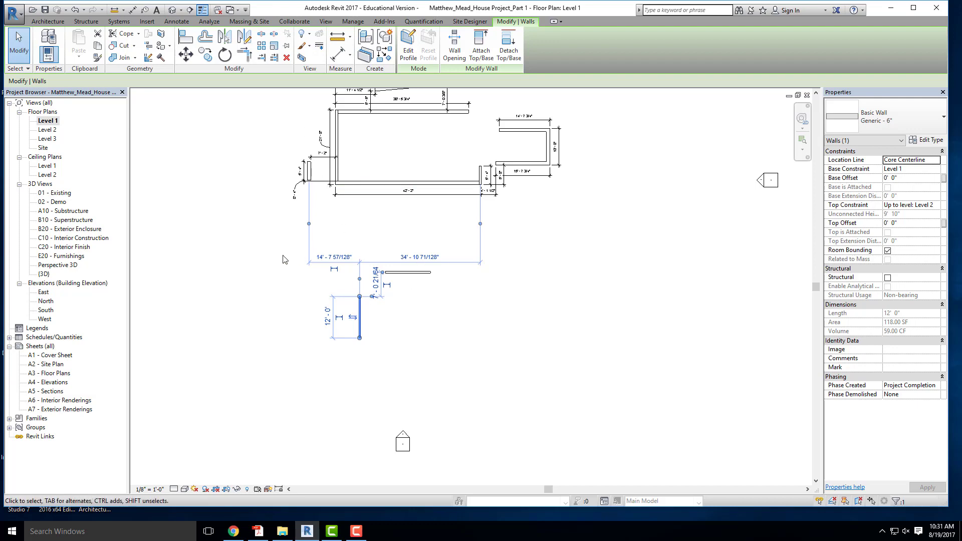
left_click(425, 350)
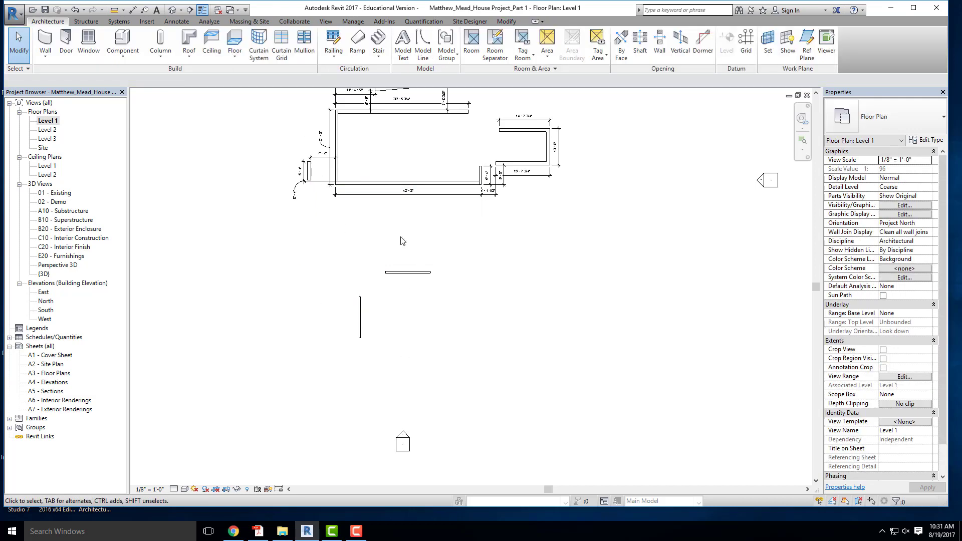
scroll(401, 241, "up", 2)
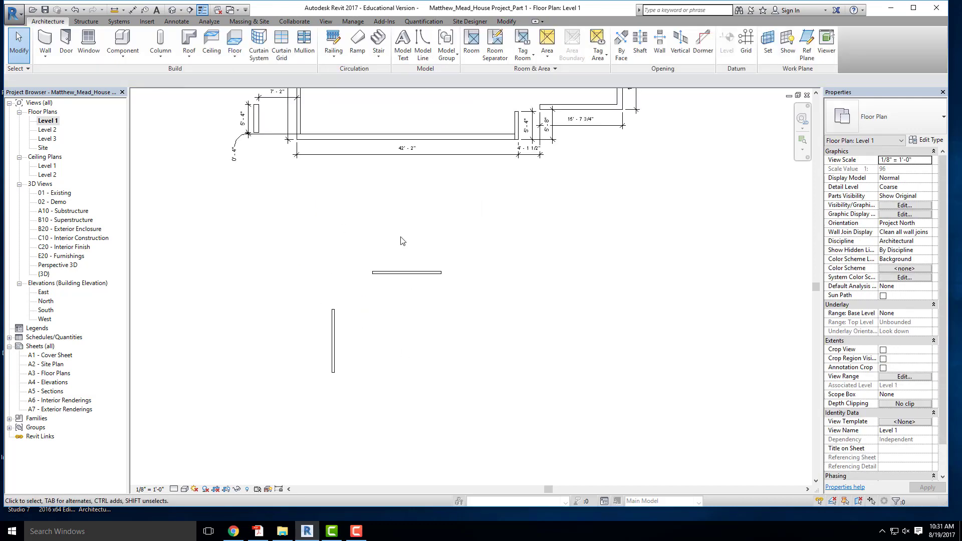
left_click(334, 330)
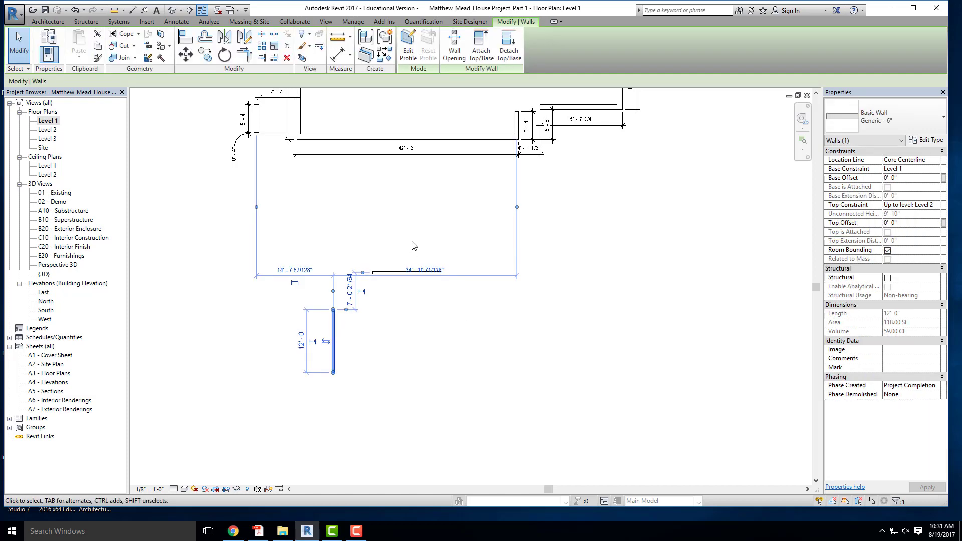
left_click(245, 54)
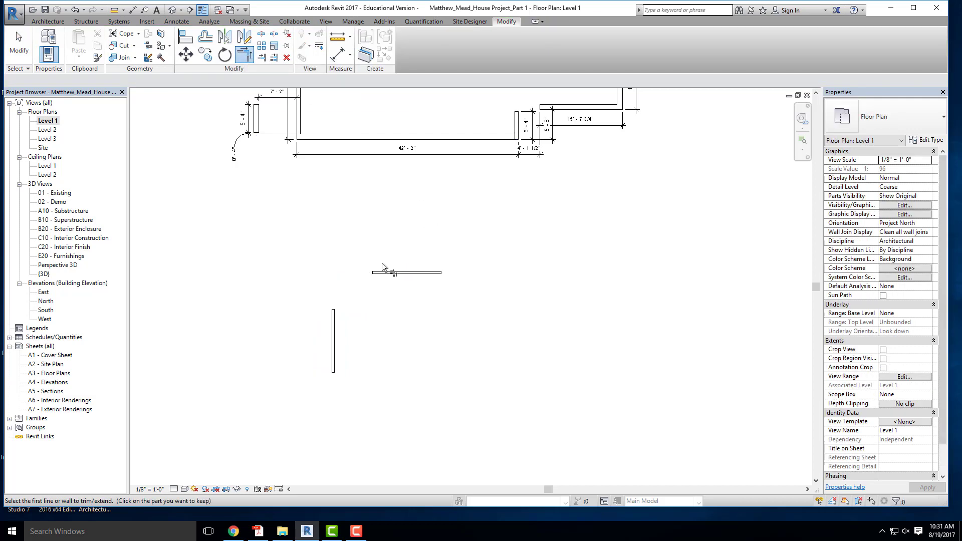
left_click(333, 319)
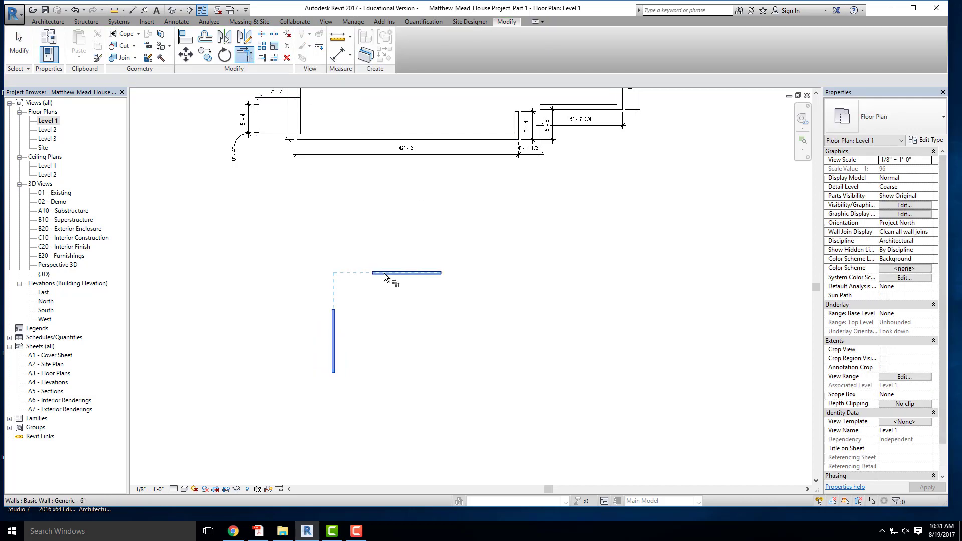
scroll(384, 273, "up", 5)
middle_click_drag(384, 272, 494, 178)
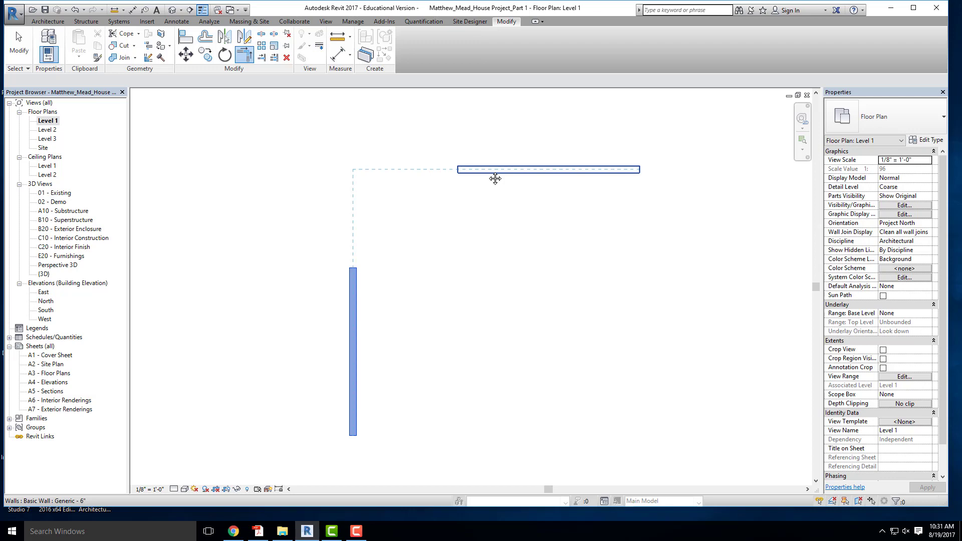
left_click(494, 179)
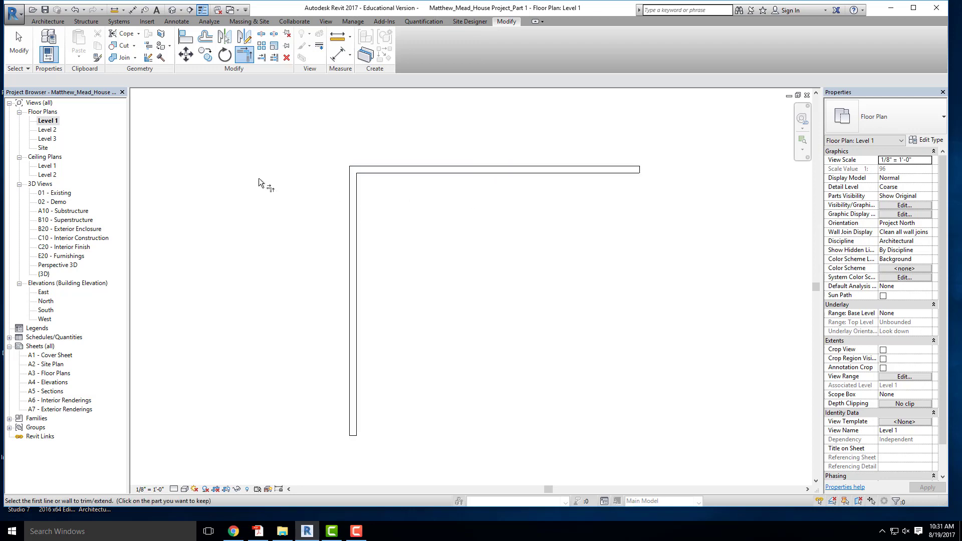
Draw two separate Generic - 6" walls to the right of the L-shaped corner, slanting toward each other
scroll(268, 187, "down", 2)
left_click(45, 23)
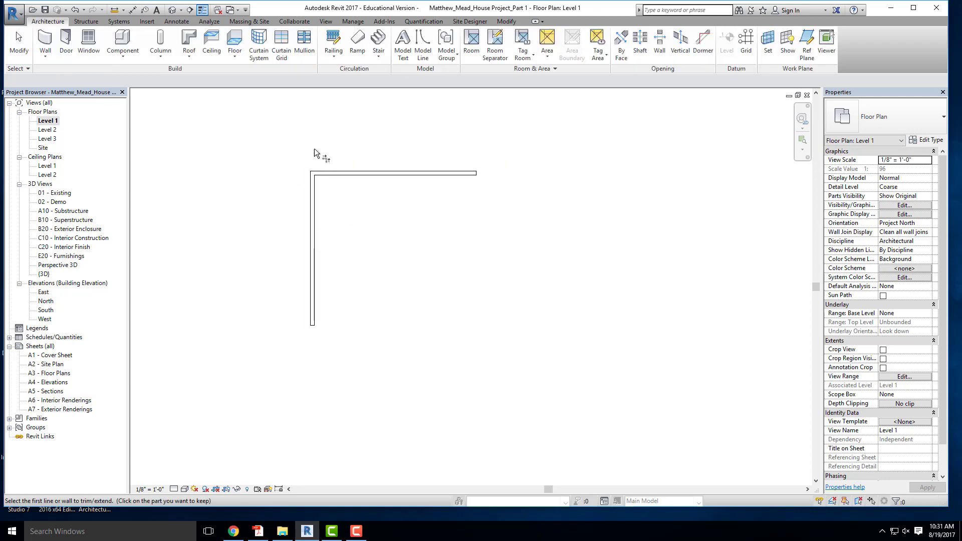
left_click(49, 37)
left_click(413, 336)
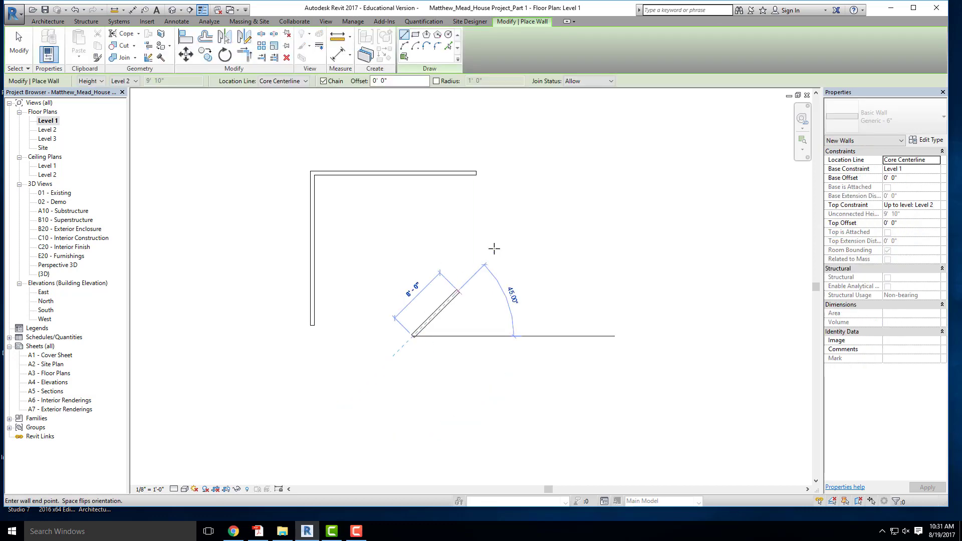
left_click(497, 240)
key("Escape")
left_click(745, 283)
left_click(661, 210)
key("Escape")
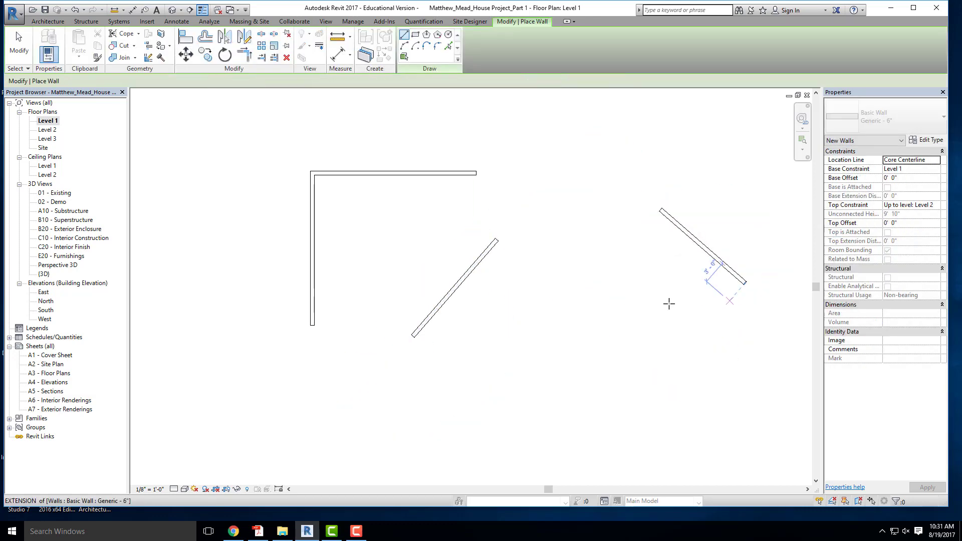
Draw a horizontal wall below the two slanted walls and a short slanted wall near the right one's lower end
middle_click_drag(631, 320, 501, 187)
left_click(437, 227)
left_click(549, 227)
key("Escape")
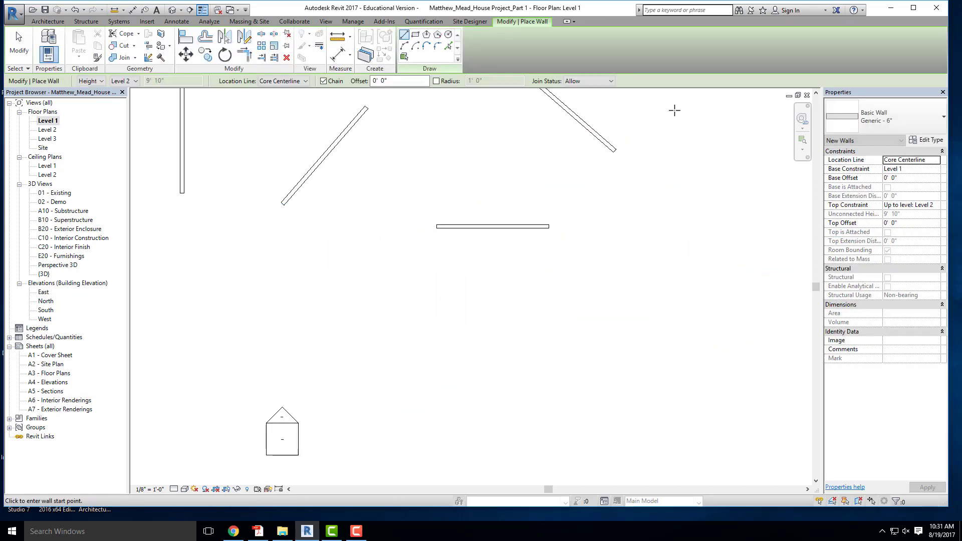
left_click(673, 109)
left_click(622, 189)
key("Escape")
middle_click_drag(623, 189, 606, 297)
scroll(598, 312, "up", 1)
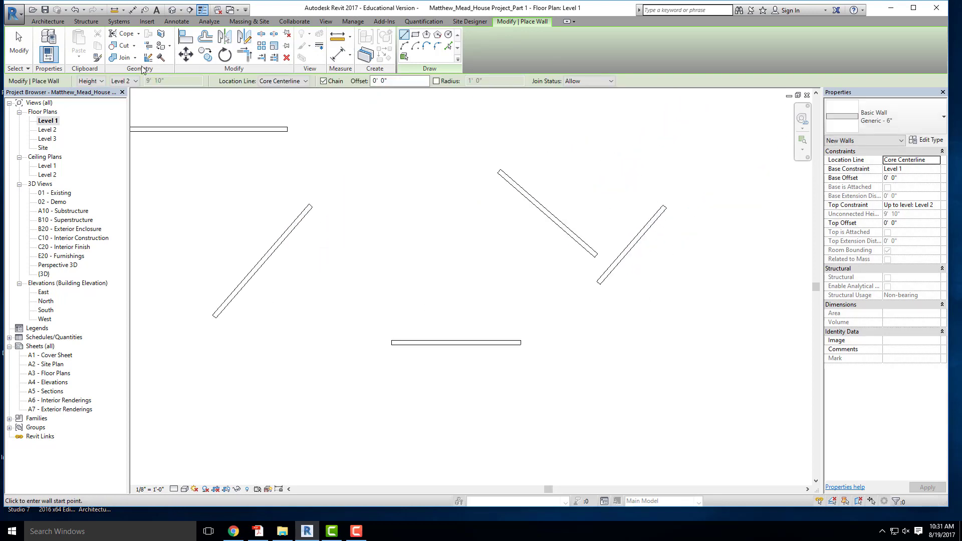
Use Trim/Extend to Corner on the two long slanted walls, and on the lower horizontal wall with the short slanted wall
key("Escape")
left_click(306, 217)
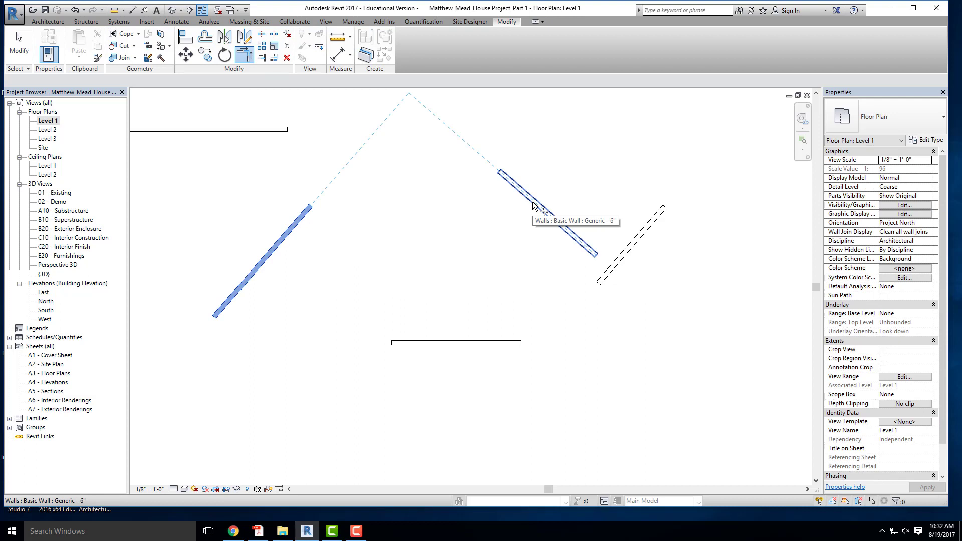
left_click(533, 206)
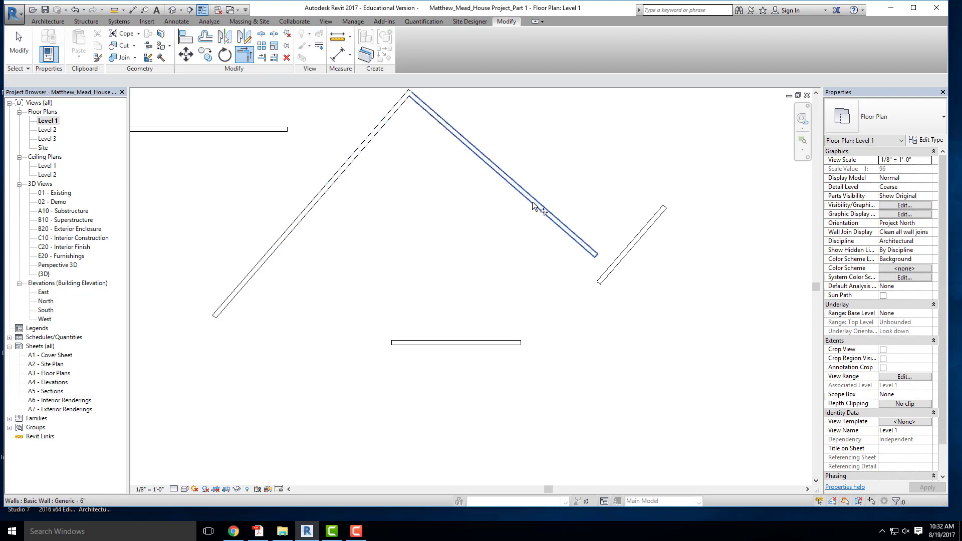
left_click(493, 342)
left_click(625, 251)
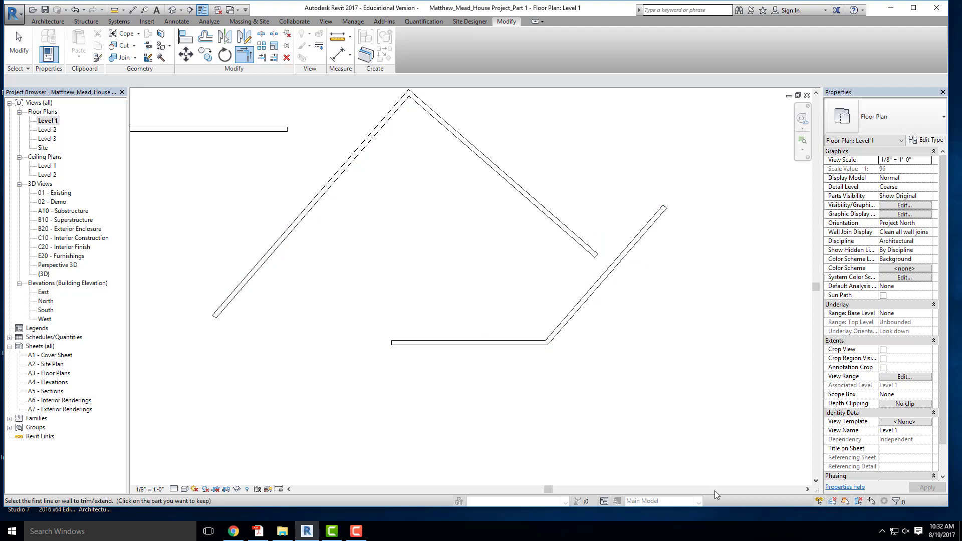
scroll(620, 337, "down", 3)
left_click(604, 306)
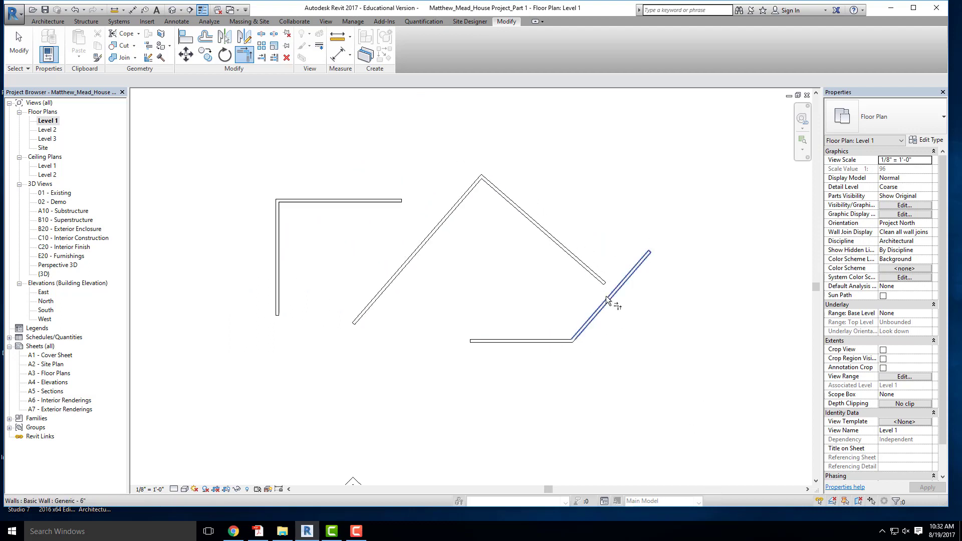
key("Escape")
key("Escape")
Delete the four practice walls to the right of the L-shaped corner
left_click_drag(644, 375, 467, 172)
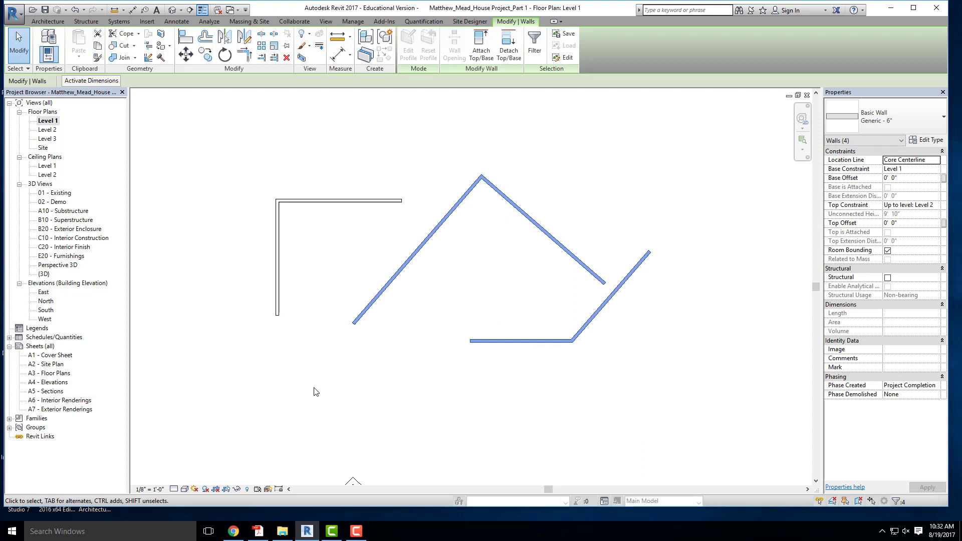
scroll(341, 294, "down", 4)
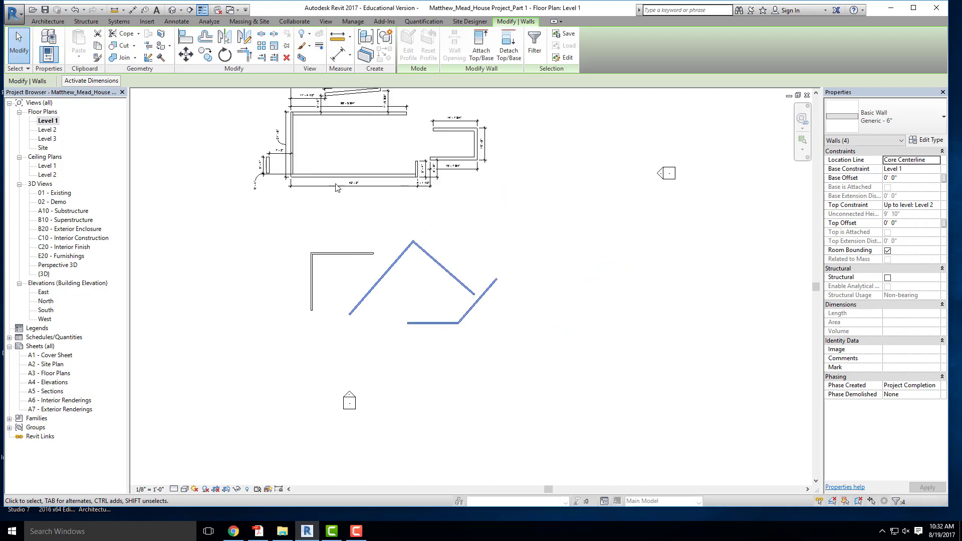
scroll(317, 134, "up", 1)
middle_click_drag(318, 135, 313, 237)
scroll(291, 200, "up", 3)
scroll(281, 349, "up", 2)
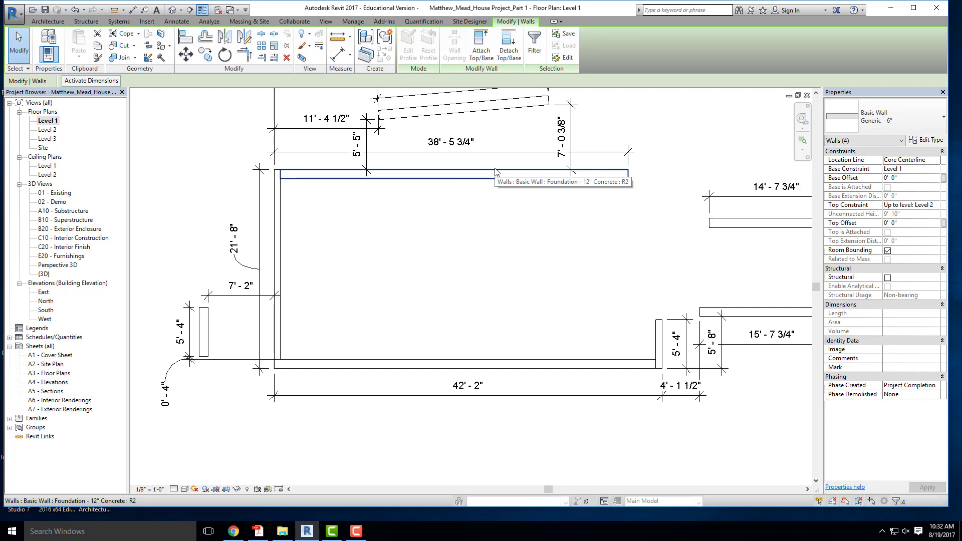
scroll(359, 246, "down", 5)
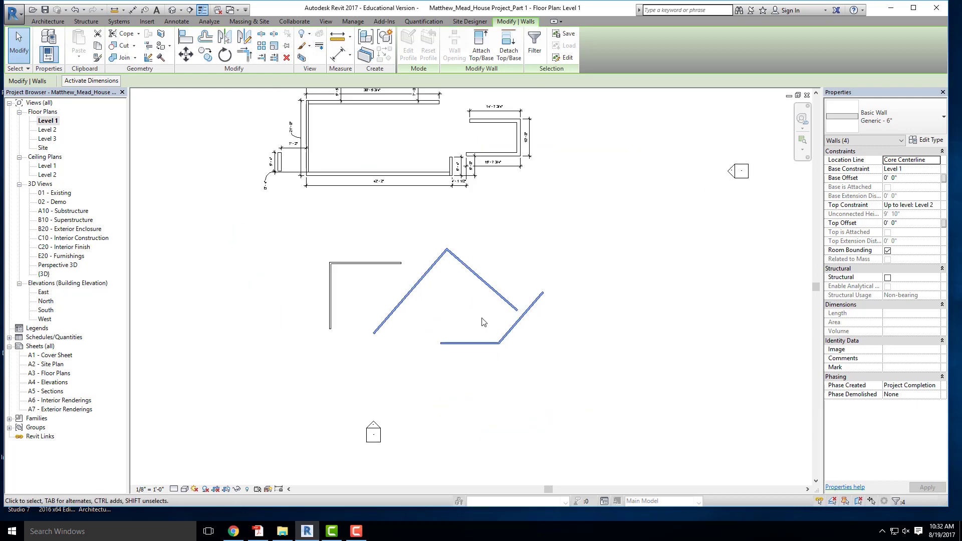
left_click(509, 323)
left_click_drag(547, 352, 405, 274)
key("Delete")
Try to rotate the L-shaped corner's horizontal wall about its right endpoint by about 142°
scroll(382, 259, "up", 2)
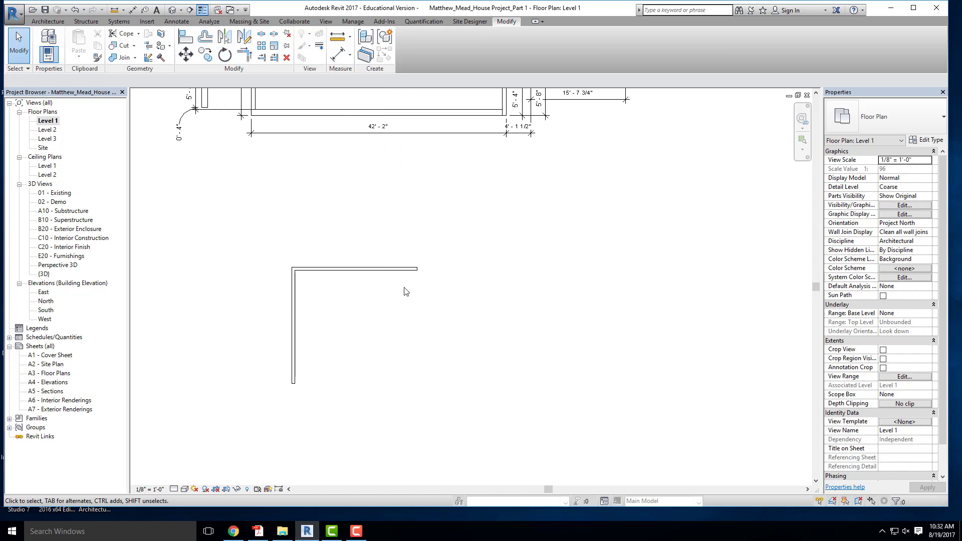
left_click(391, 270)
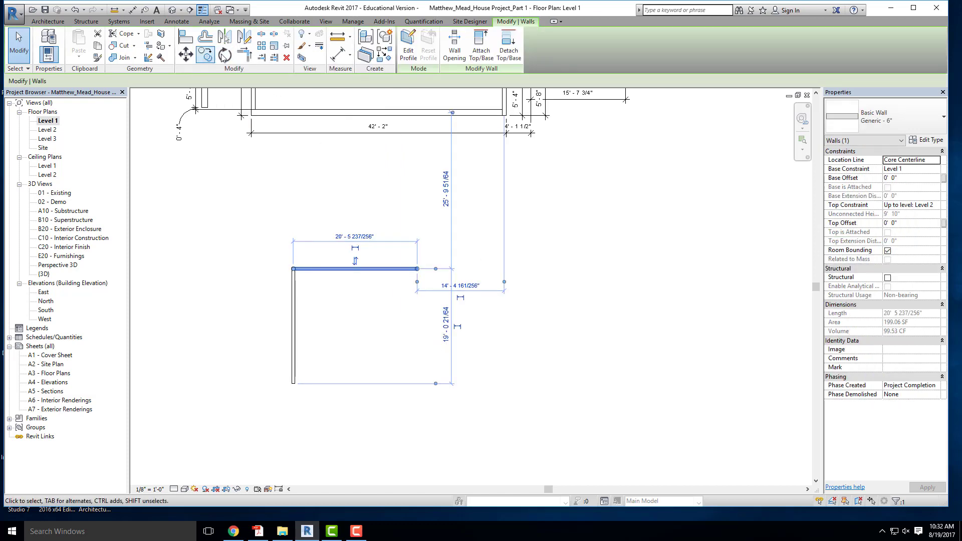
left_click(224, 55)
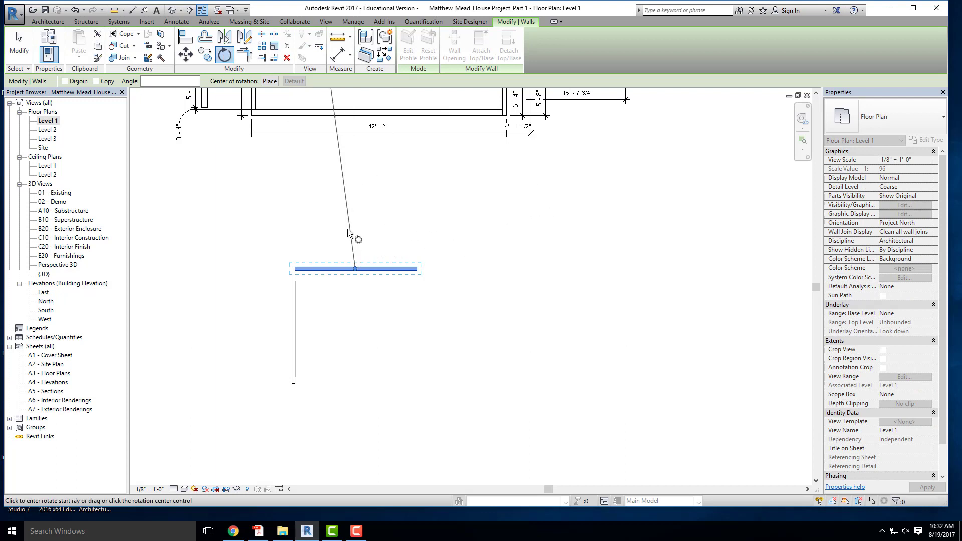
scroll(361, 235, "up", 3)
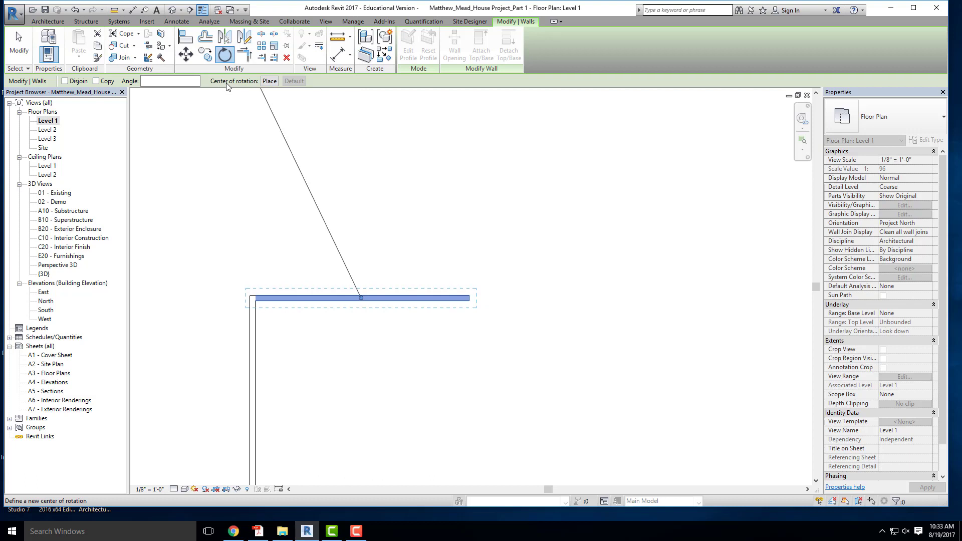
left_click(269, 81)
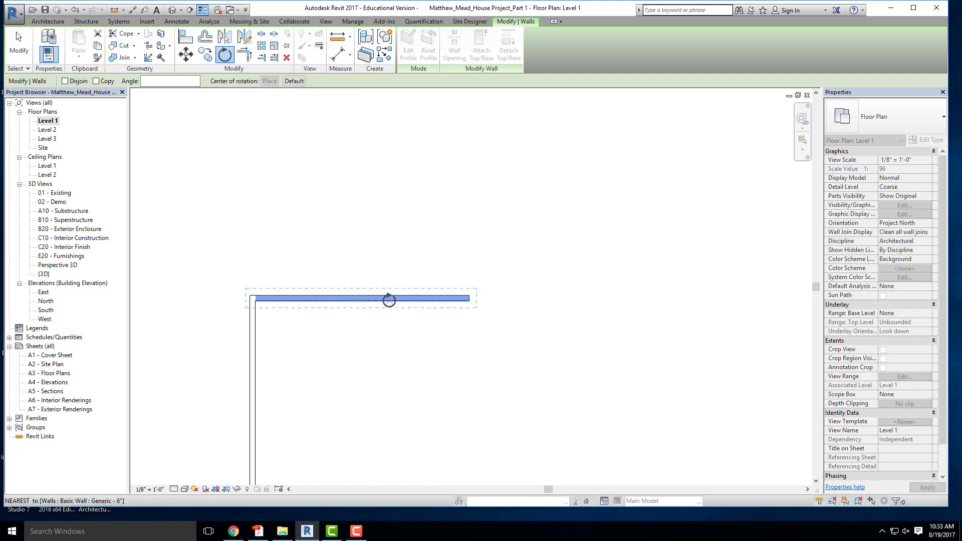
scroll(389, 298, "up", 3)
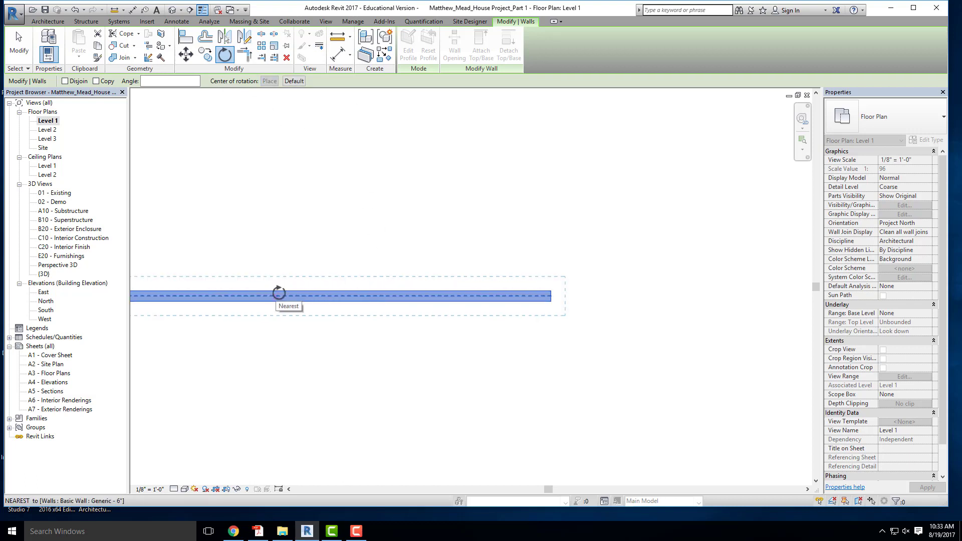
left_click(310, 301)
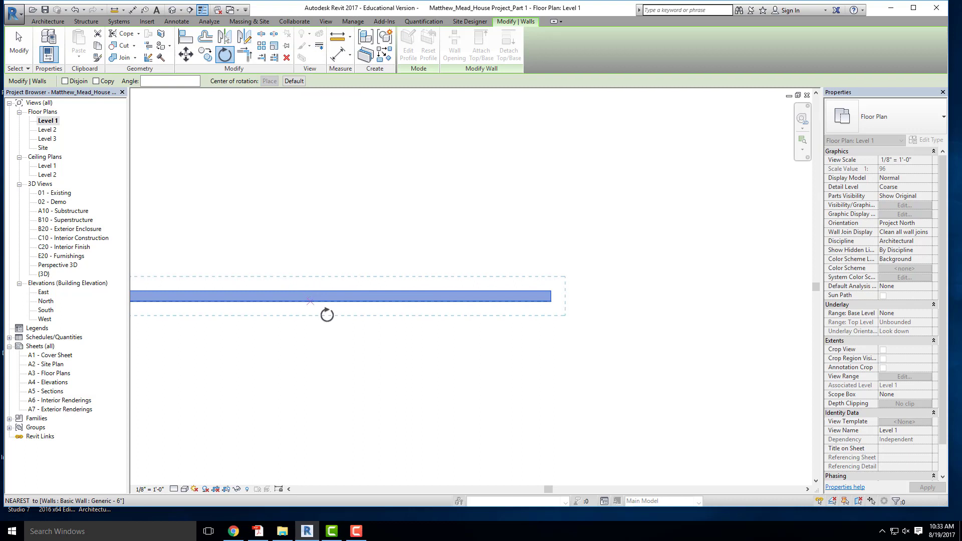
left_click(551, 297)
scroll(443, 261, "down", 2)
left_click(441, 260)
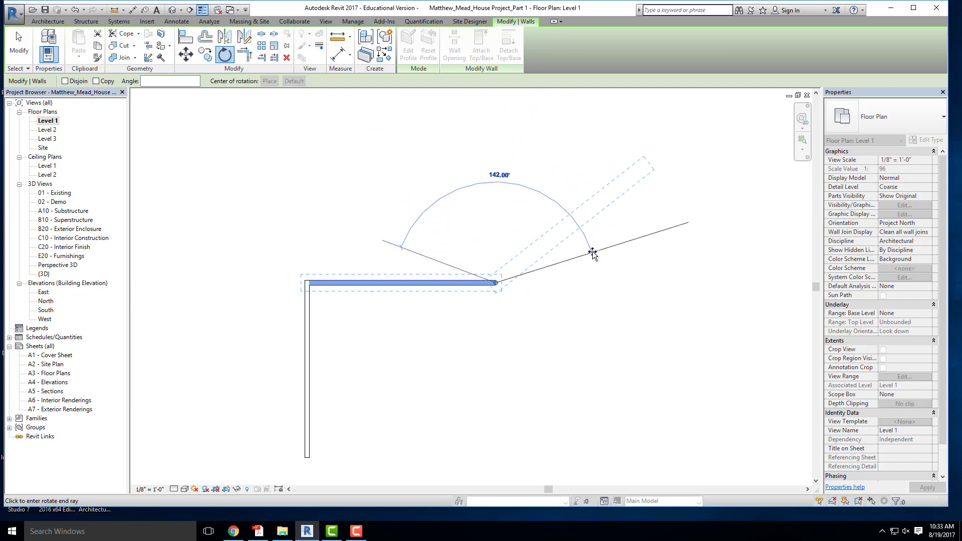
left_click(593, 253)
left_click(908, 494)
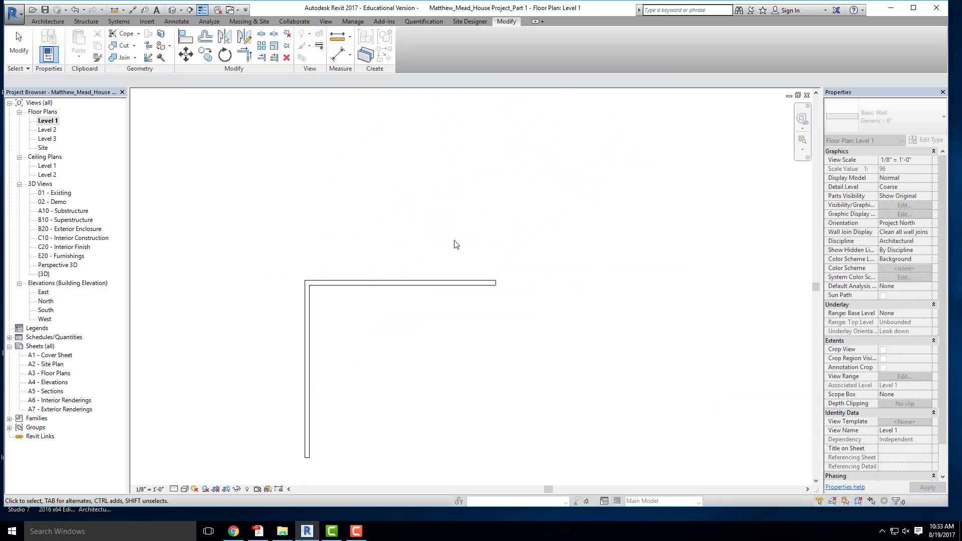
Delete the vertical wall of the L-shaped corner
scroll(455, 242, "down", 2)
left_click(369, 313)
key("Delete")
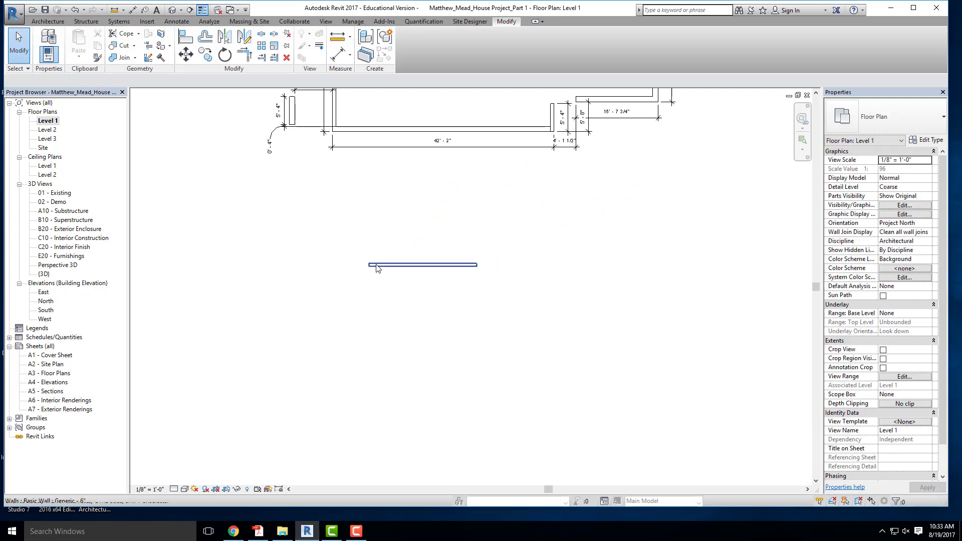
Rotate the remaining horizontal practice wall 30° clockwise about its midpoint
scroll(375, 326, "up", 3)
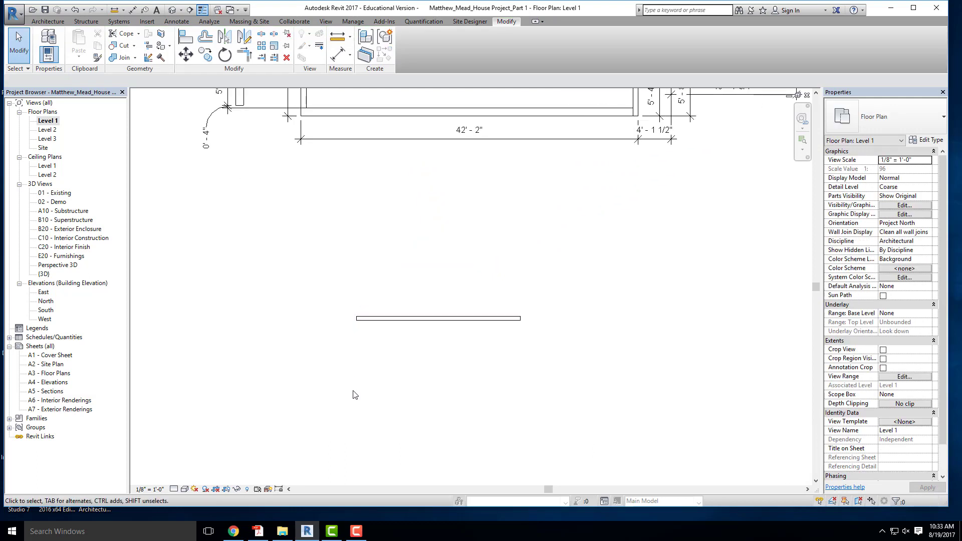
left_click(468, 318)
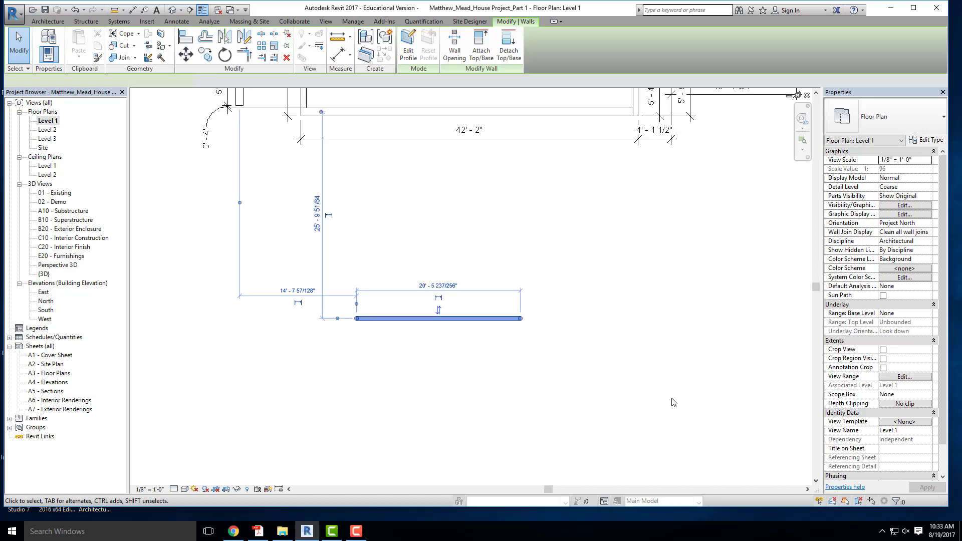
left_click(225, 54)
left_click(422, 146)
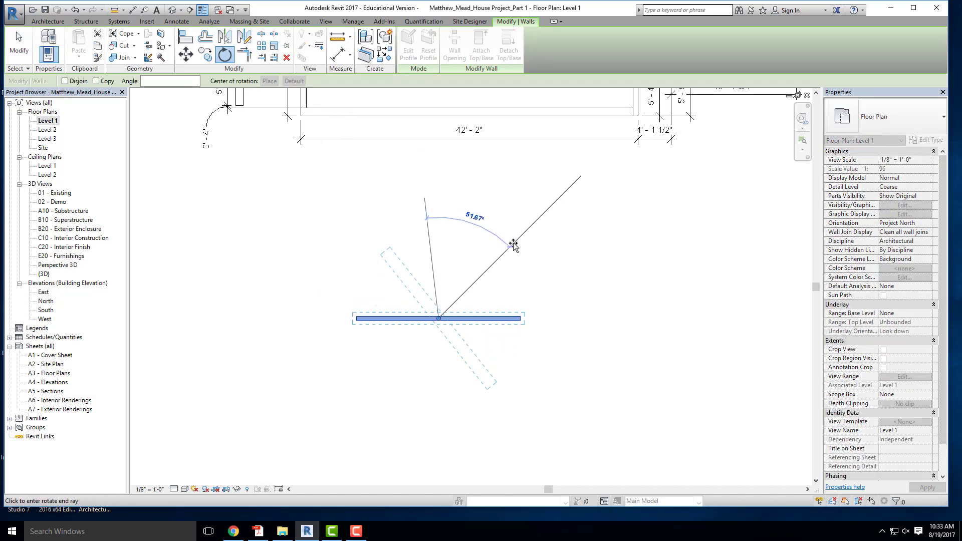
scroll(424, 210, "up", 3)
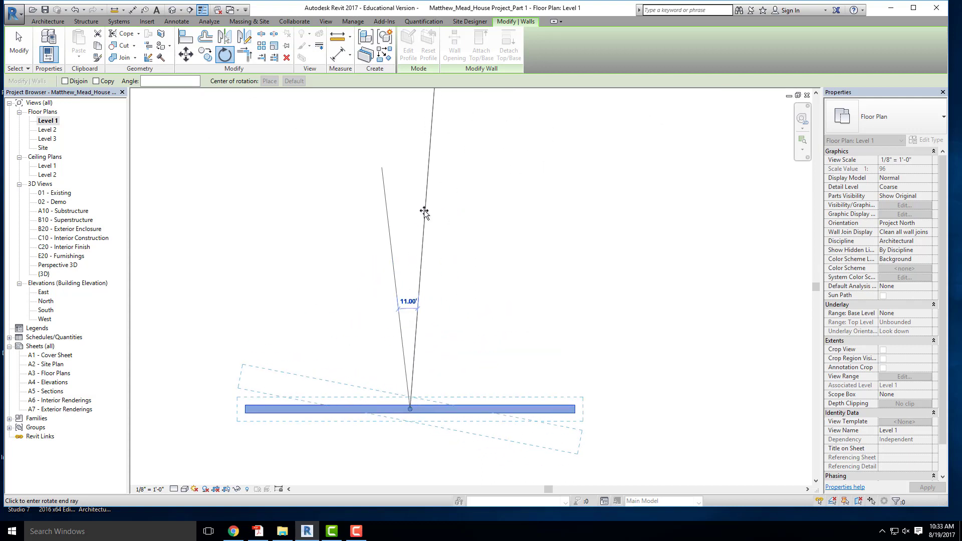
scroll(391, 220, "down", 1)
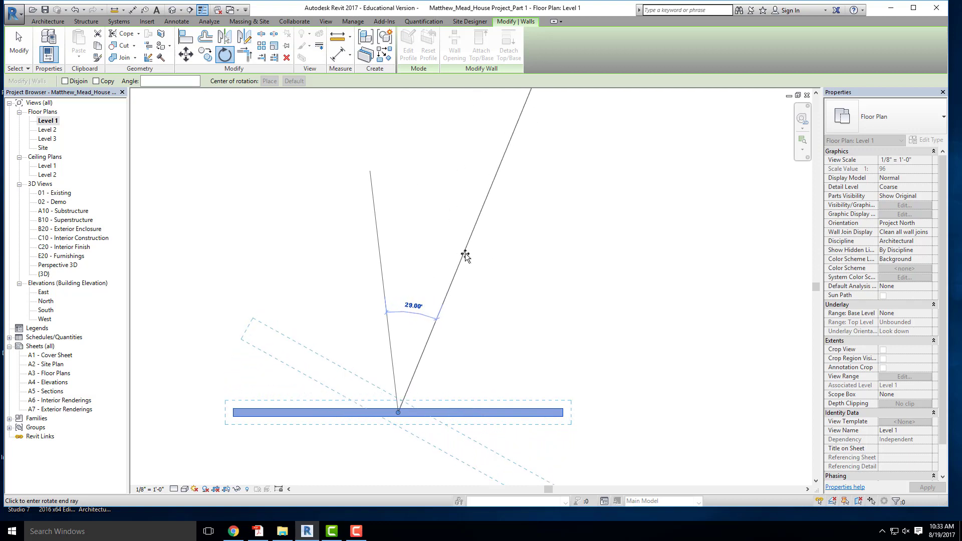
type("30")
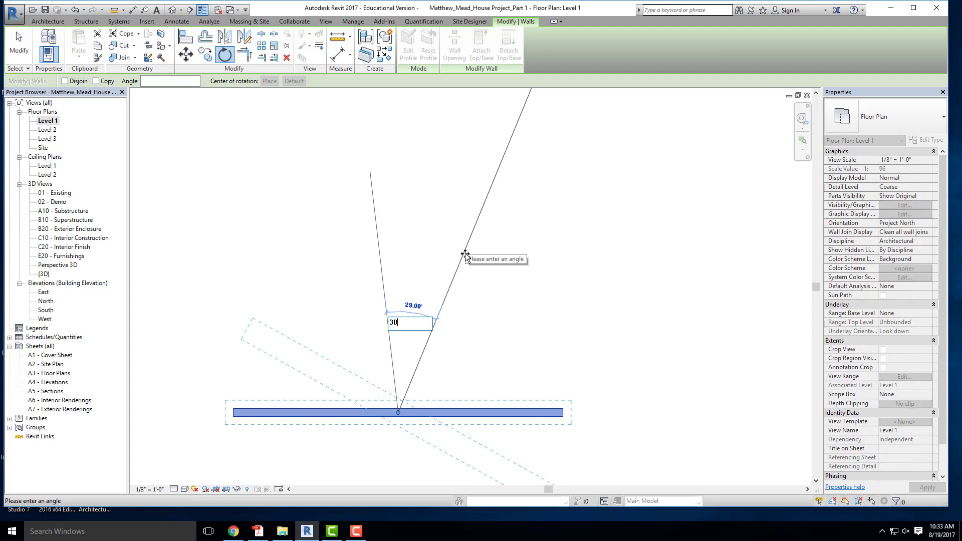
key("Return")
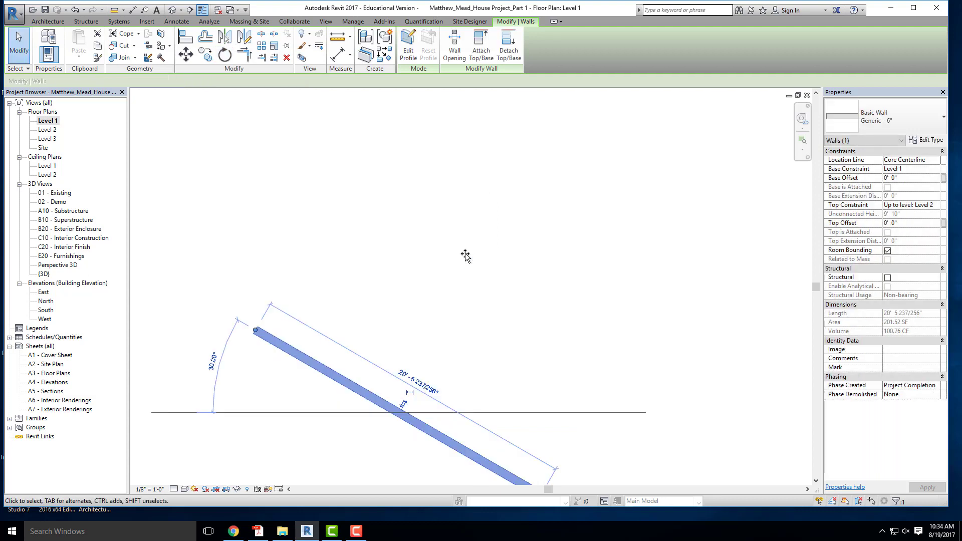
Set the slanted practice wall's angle to the horizontal to 40° through its temporary dimension
scroll(377, 192, "down", 1)
scroll(377, 192, "down", 1)
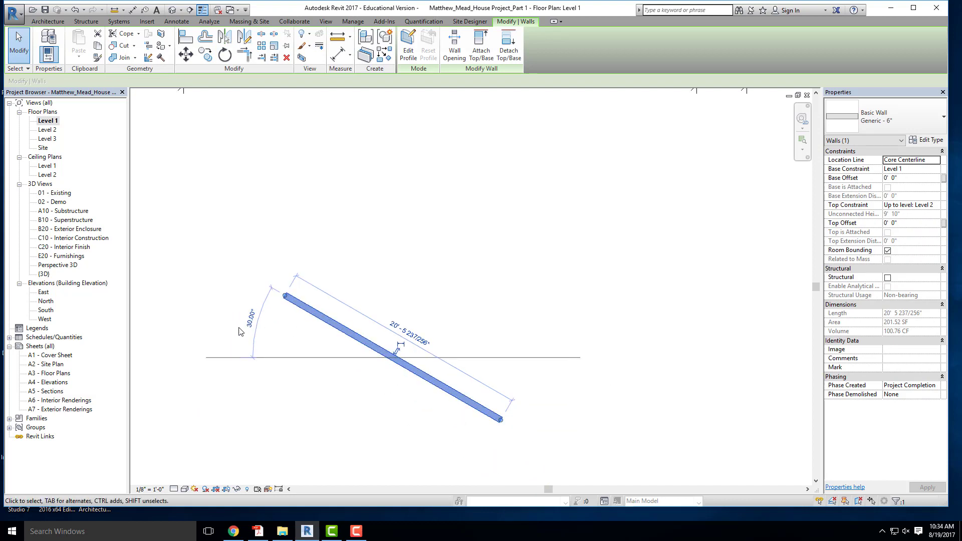
scroll(251, 326, "up", 2)
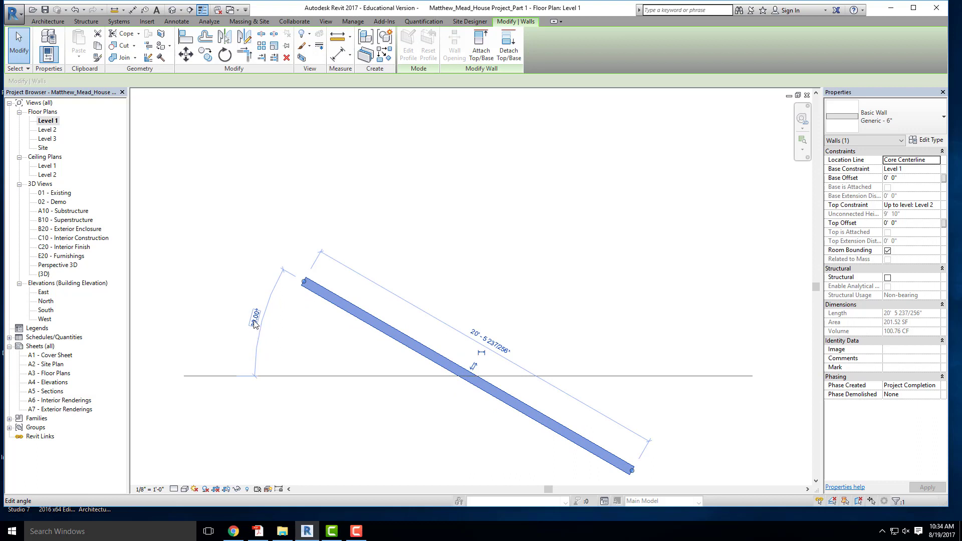
left_click(256, 319)
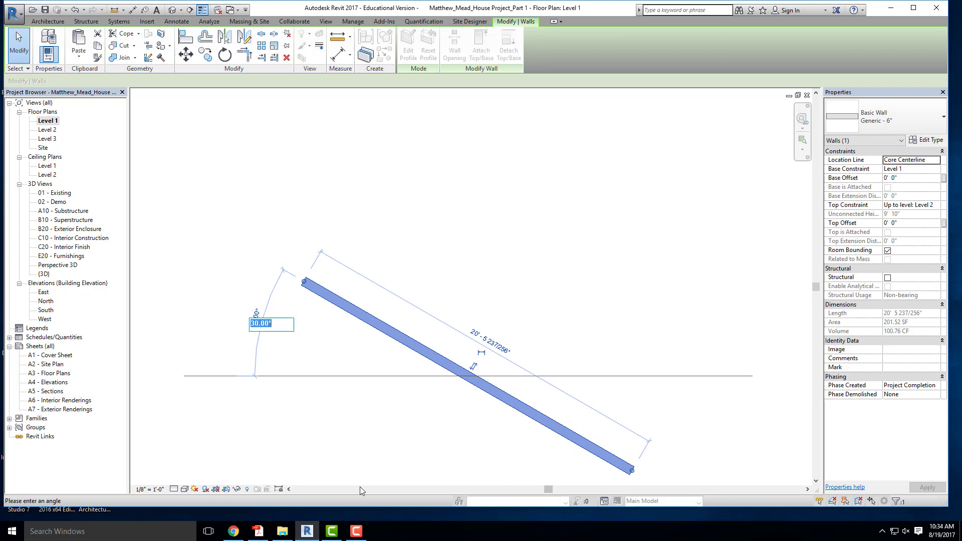
type("40")
key("Return")
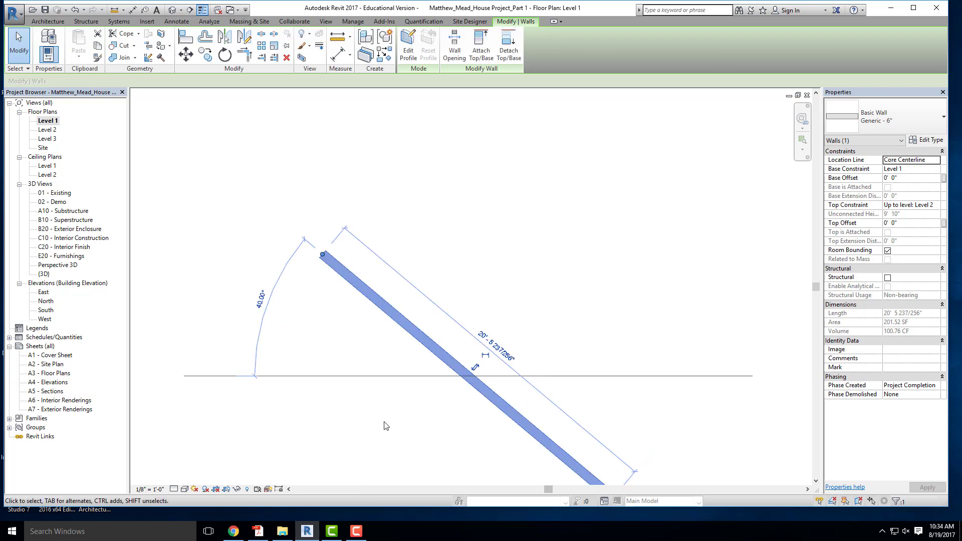
Undo the practice wall's angle edit and its rotation about the midpoint
key("ctrl+z")
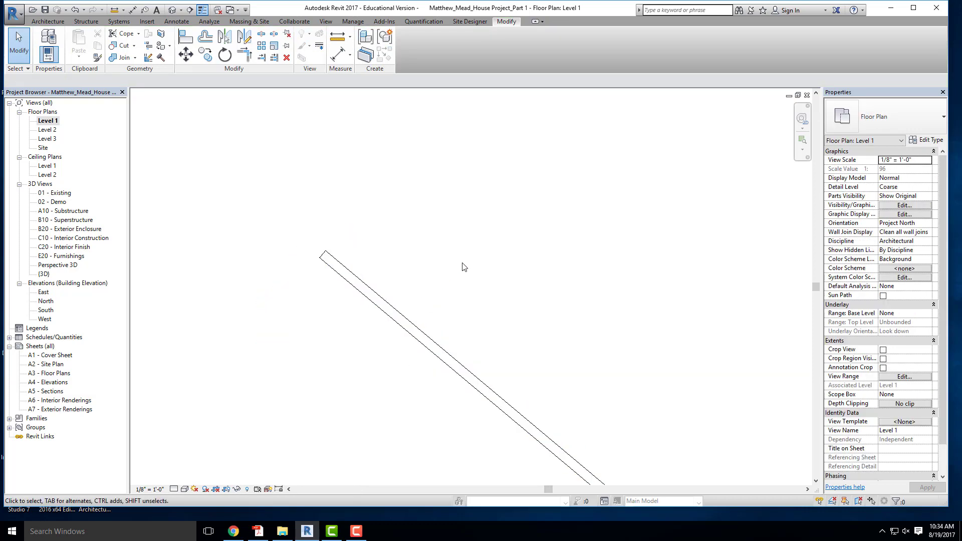
key("ctrl+z")
Place the practice wall's center of rotation on its right endpoint and rotate the wall clockwise to 30°
left_click(390, 409)
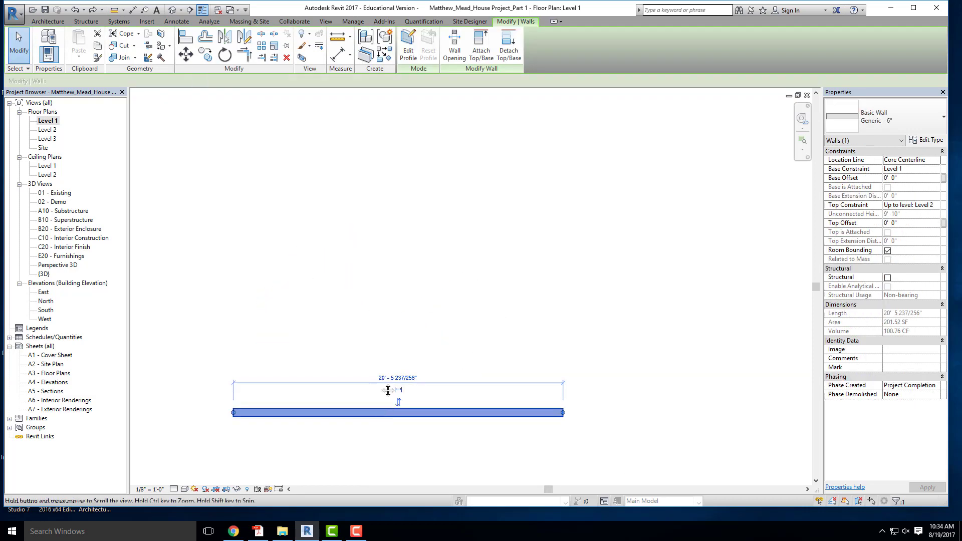
scroll(238, 92, "down", 1)
left_click(225, 54)
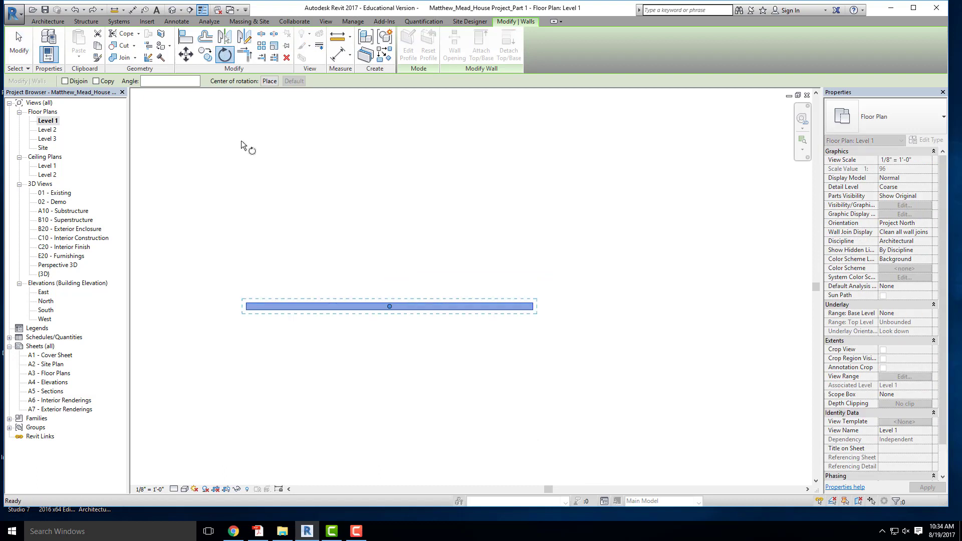
left_click(269, 82)
scroll(539, 305, "up", 3)
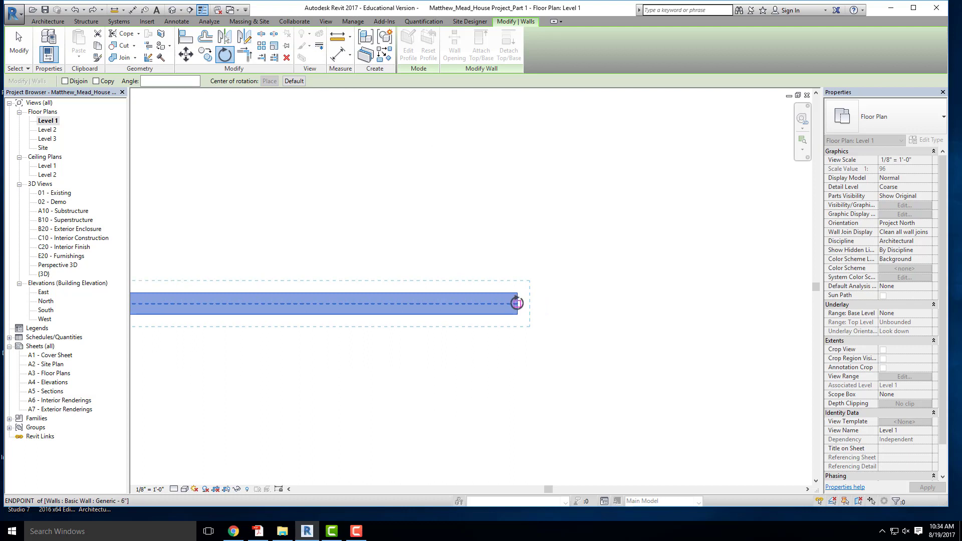
left_click(516, 303)
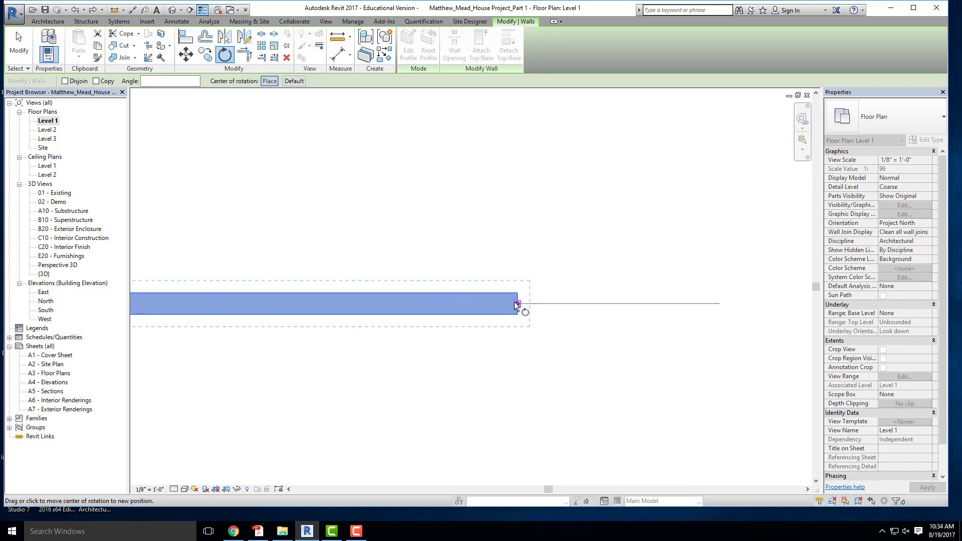
scroll(418, 250, "down", 3)
left_click(393, 239)
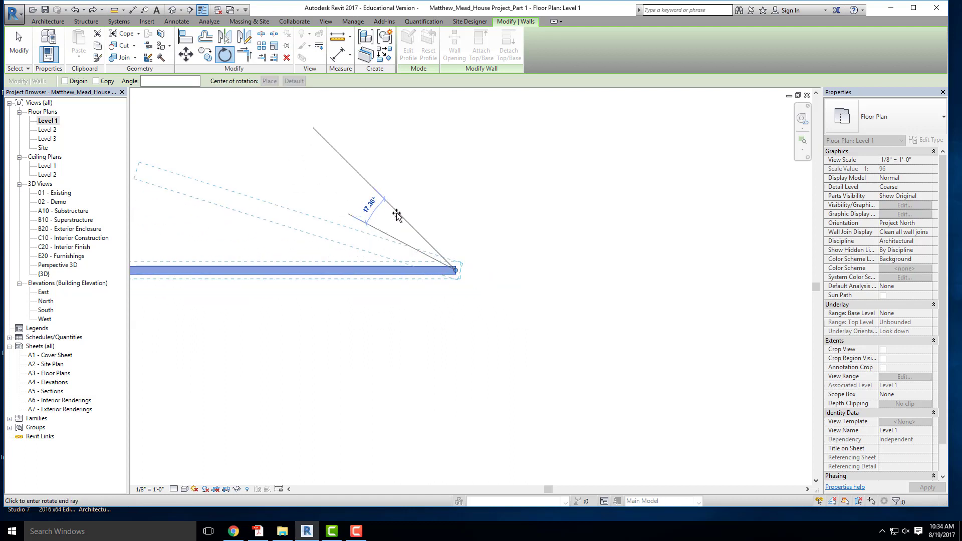
left_click(396, 212)
scroll(487, 317, "down", 2)
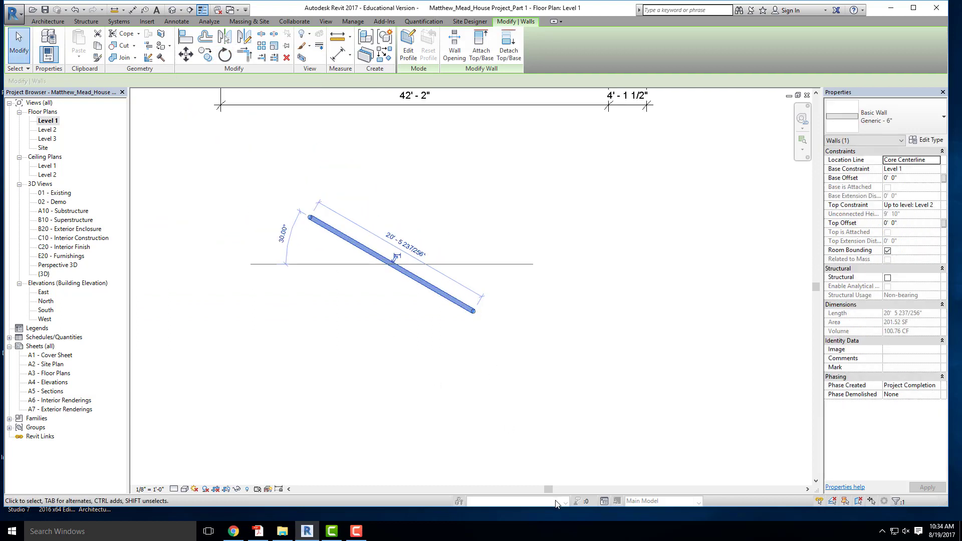
Undo the practice wall's rotation about its right endpoint
key("ctrl+z")
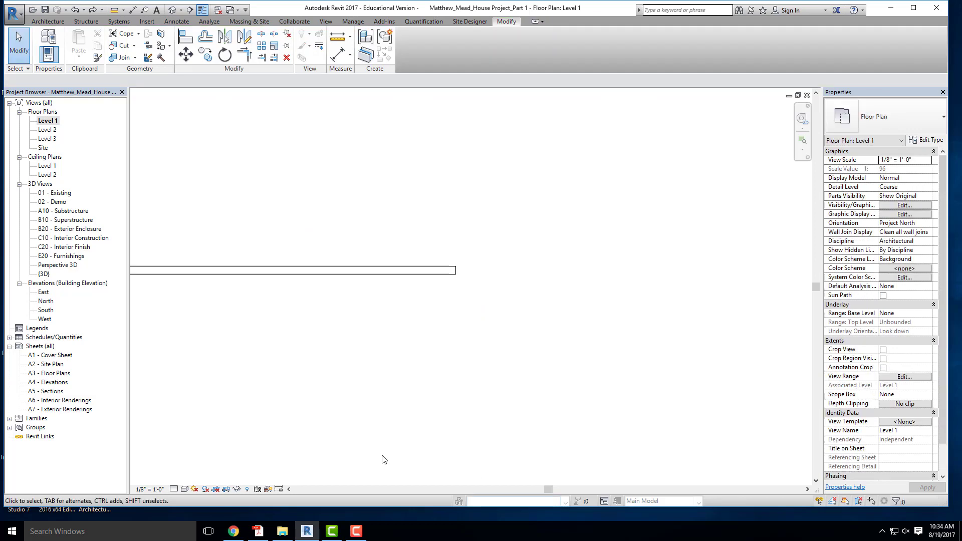
key("ctrl+z")
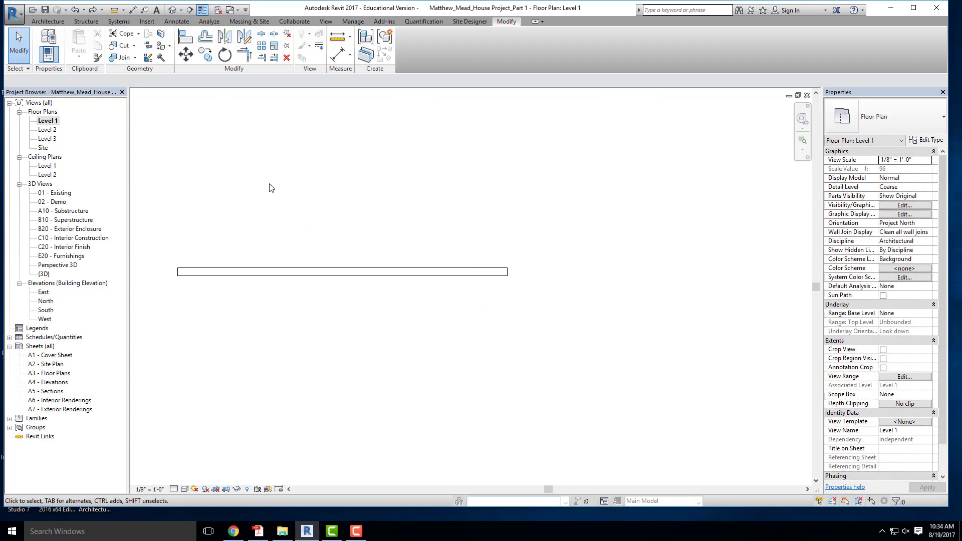
left_click(392, 274)
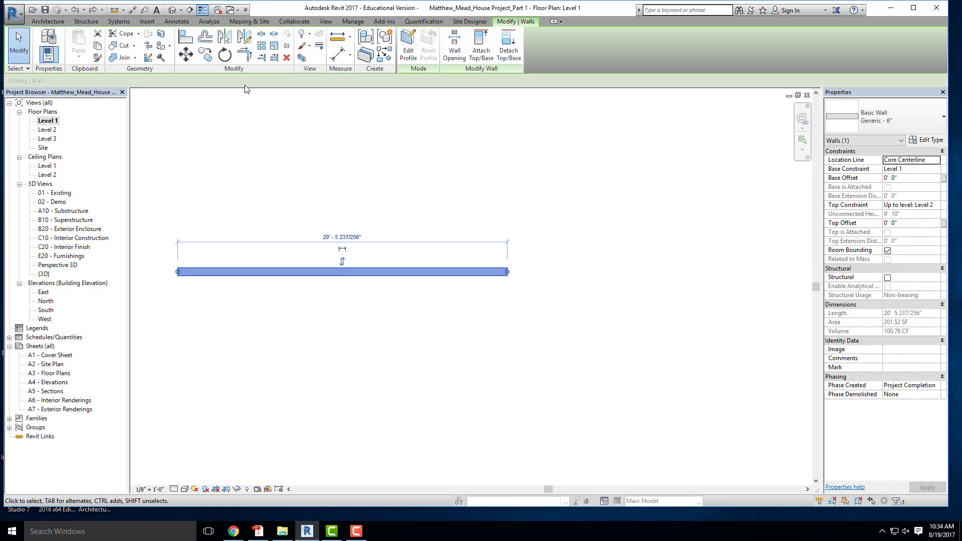
key("ctrl+z")
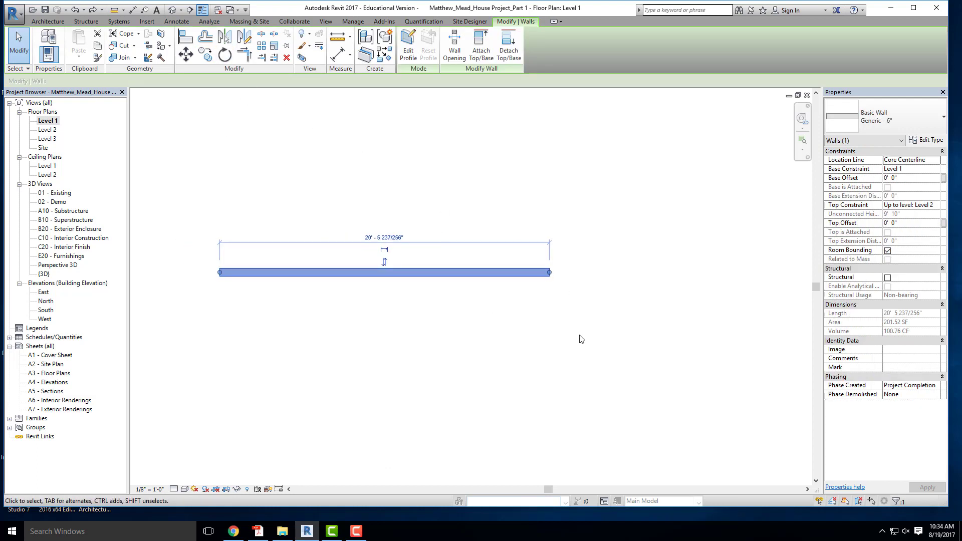
scroll(569, 345, "down", 2)
left_click(505, 259)
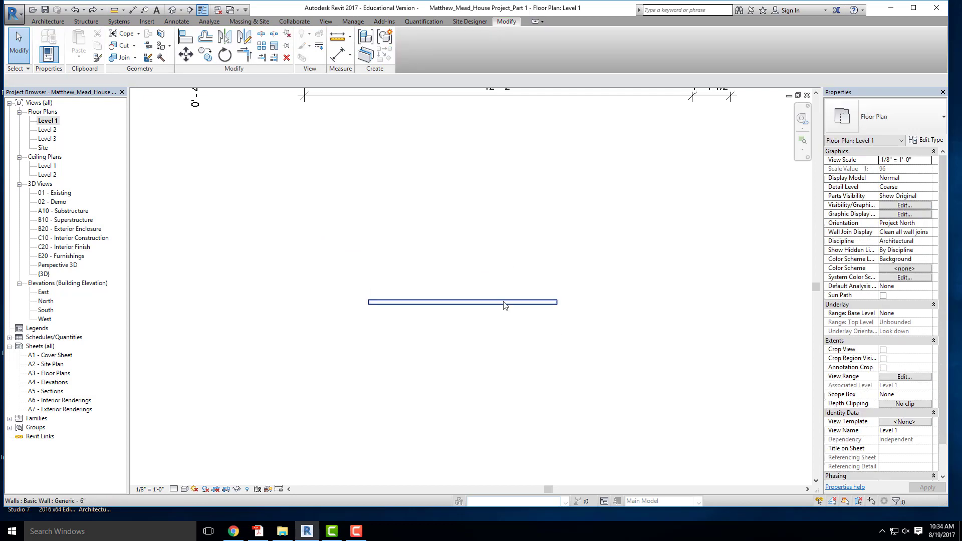
left_click(505, 302)
middle_click_drag(521, 332, 471, 311)
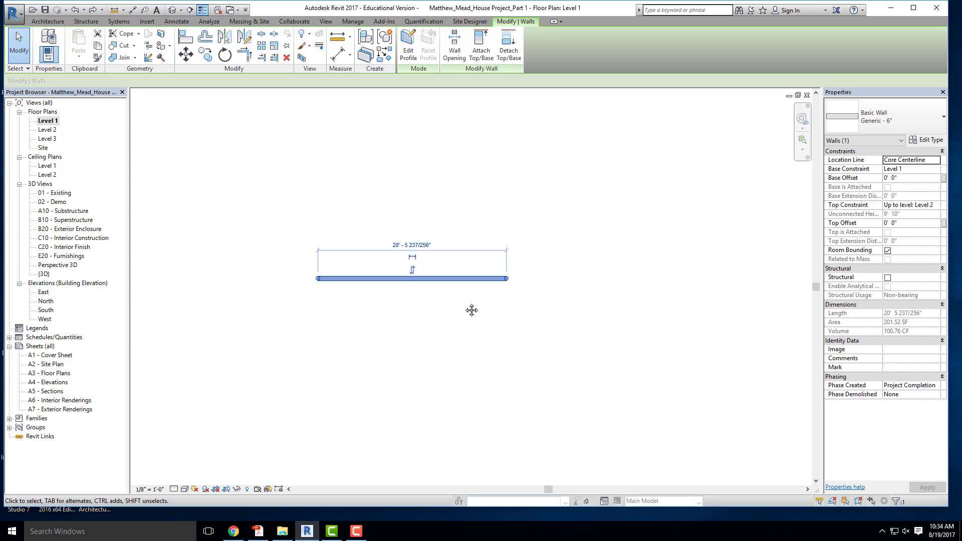
left_click(205, 56)
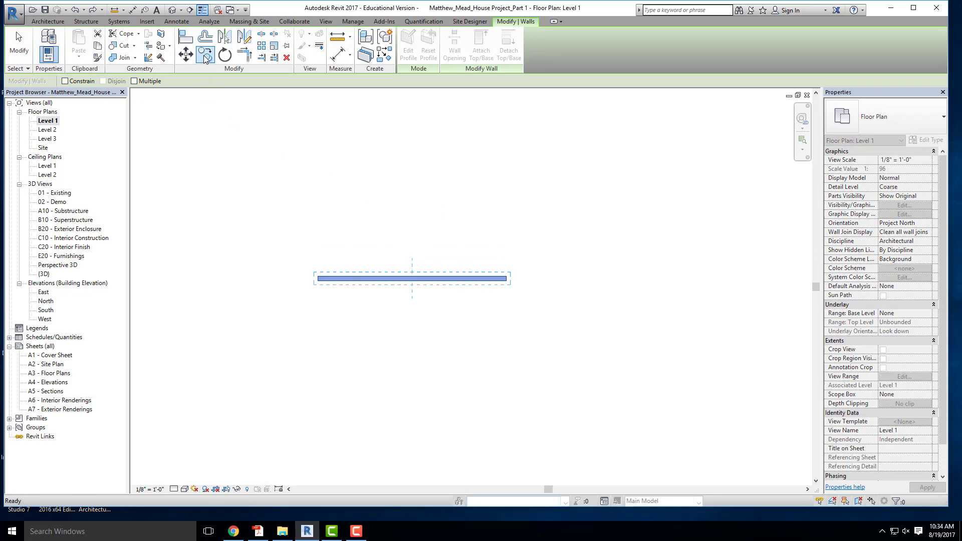
scroll(426, 280, "up", 4)
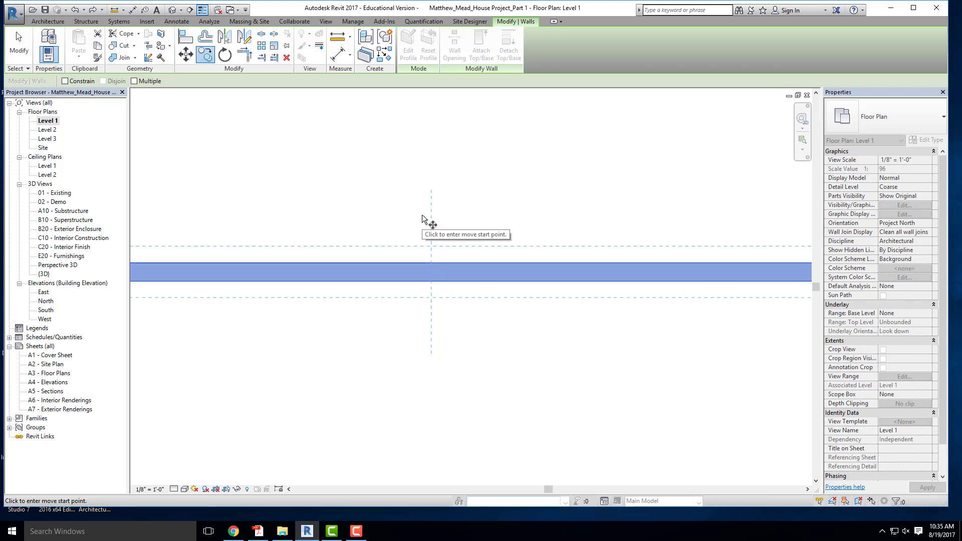
scroll(473, 258, "down", 2)
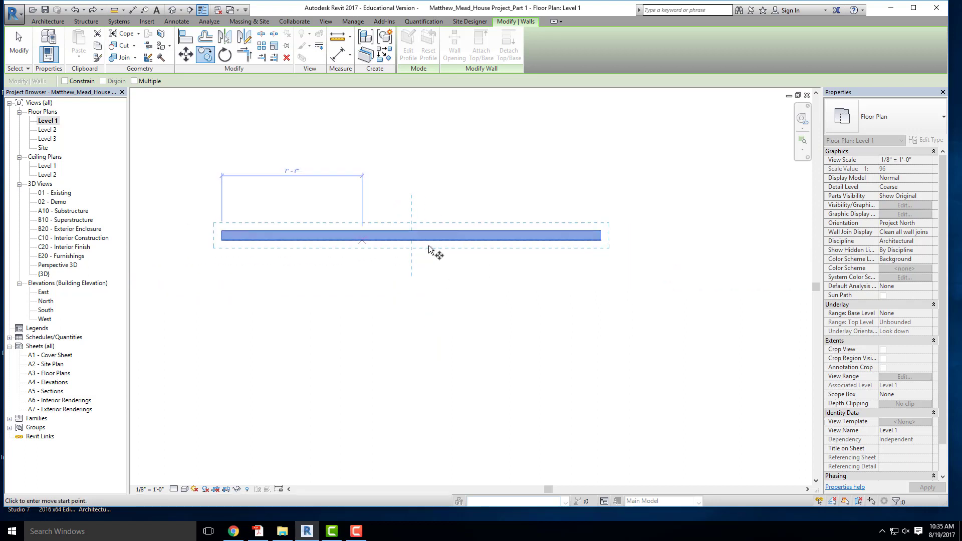
scroll(408, 236, "up", 4)
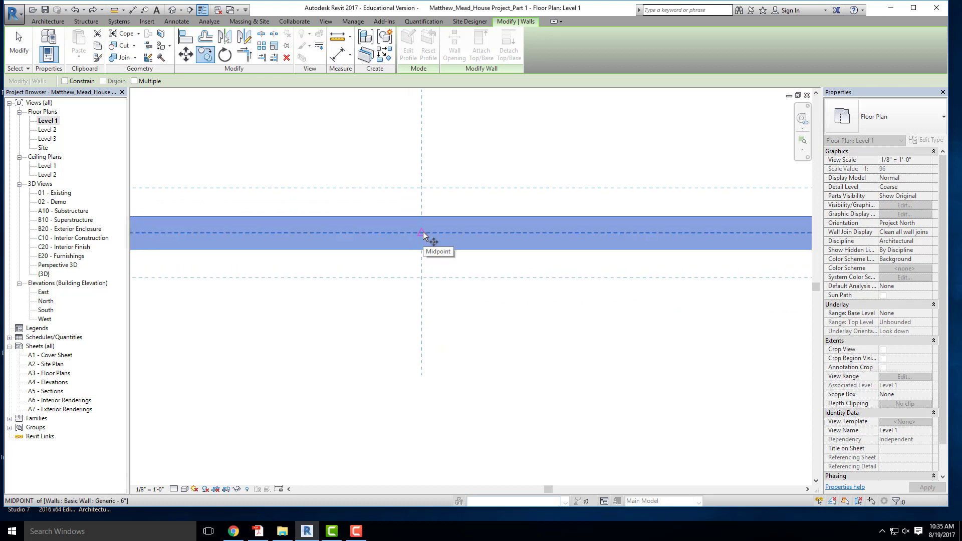
left_click(423, 231)
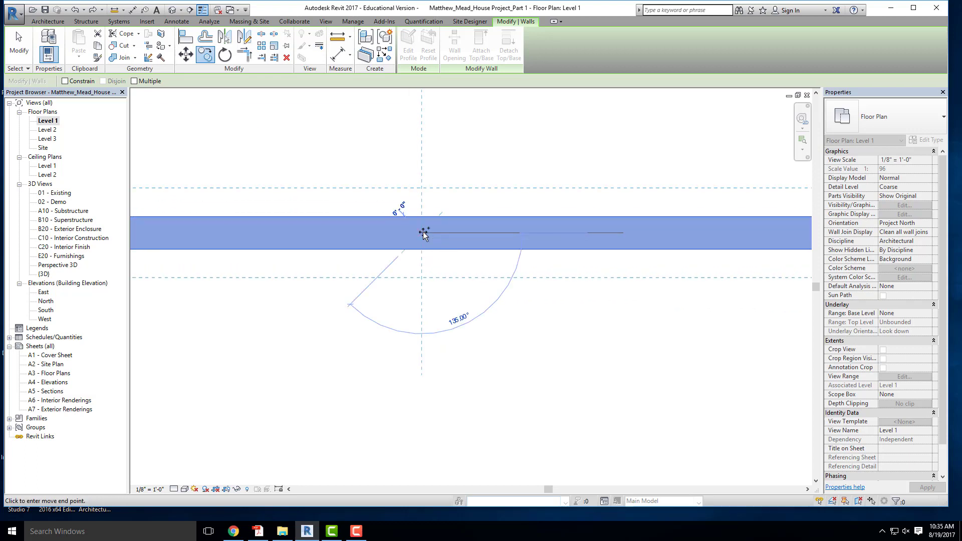
scroll(422, 231, "down", 2)
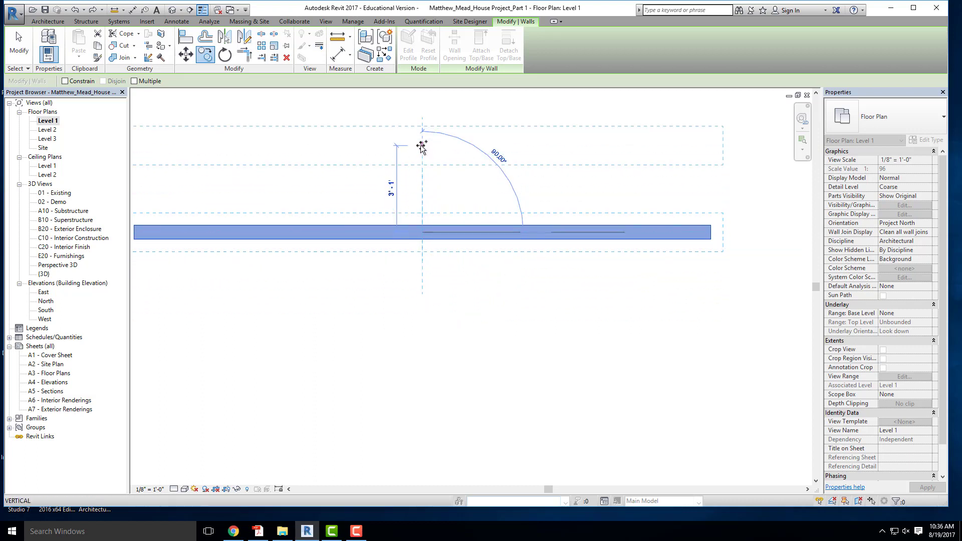
scroll(537, 200, "down", 2)
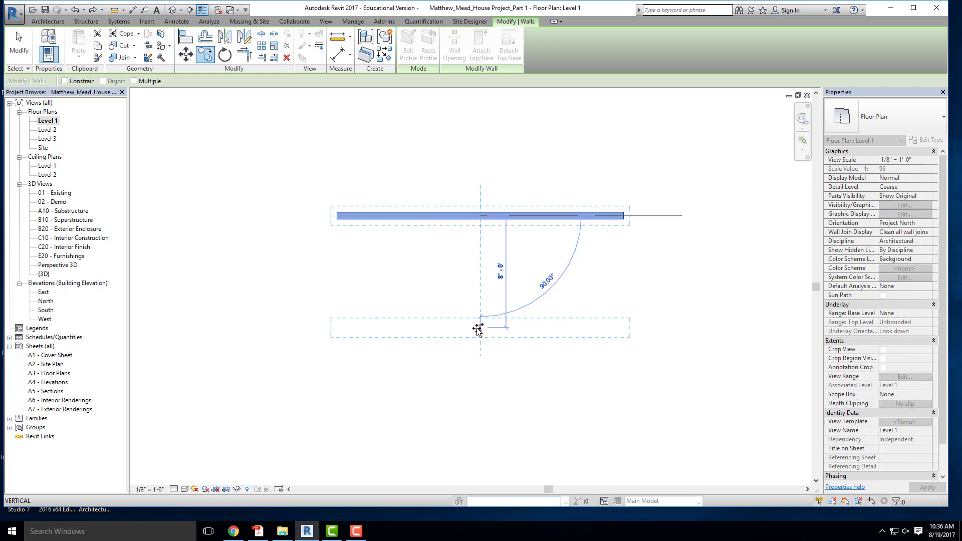
key("Escape")
Copy the practice wall 30' straight down from a point on its centerline
left_click(204, 54)
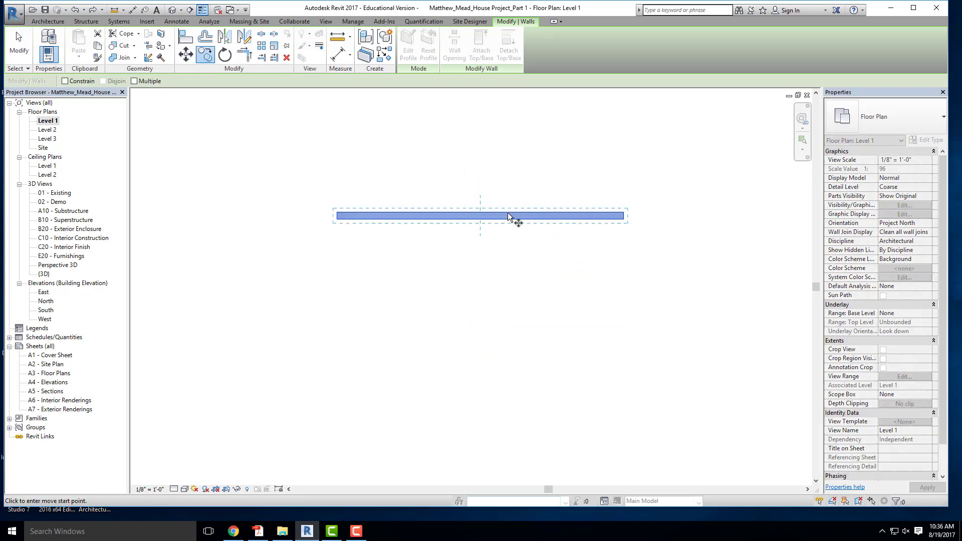
scroll(386, 235, "up", 5)
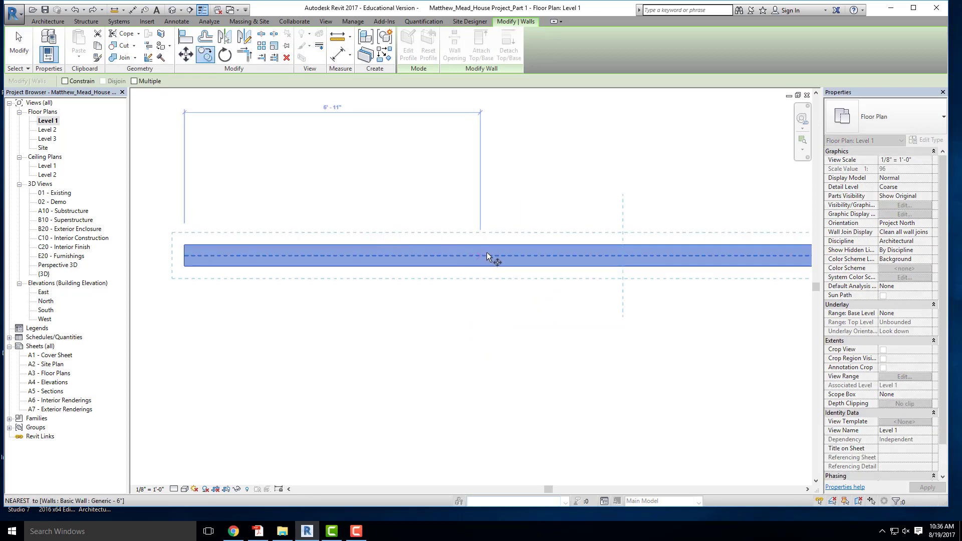
left_click(516, 255)
scroll(516, 255, "down", 5)
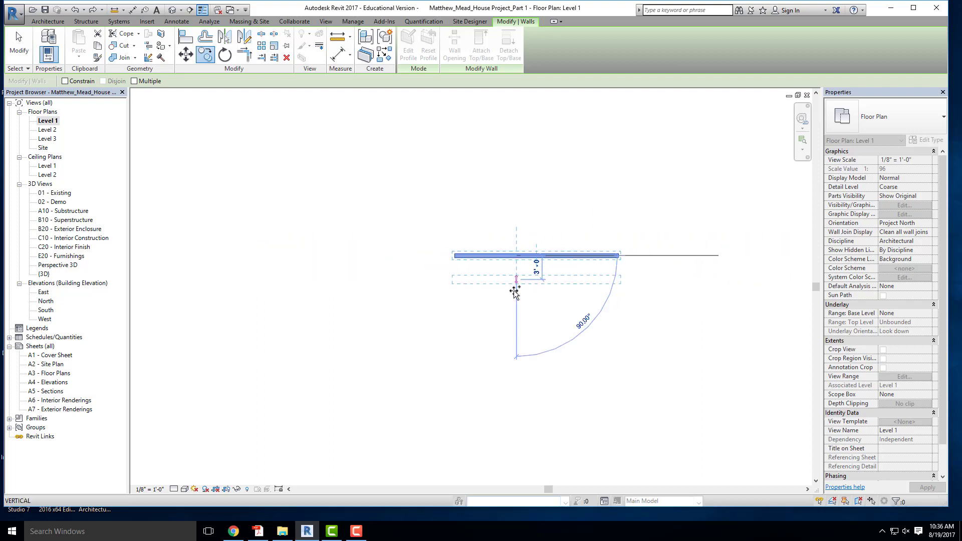
type("30")
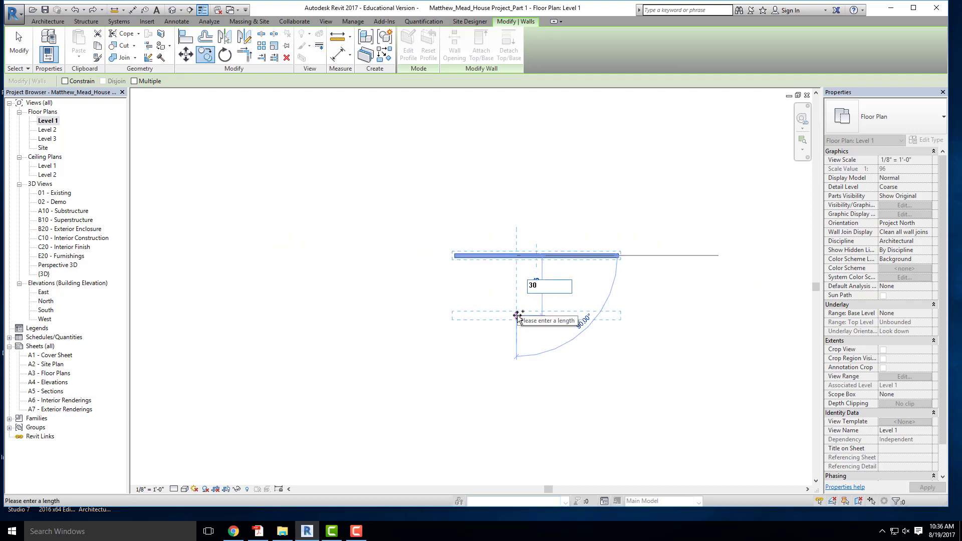
key("Return")
scroll(354, 222, "down", 2)
scroll(439, 399, "up", 2)
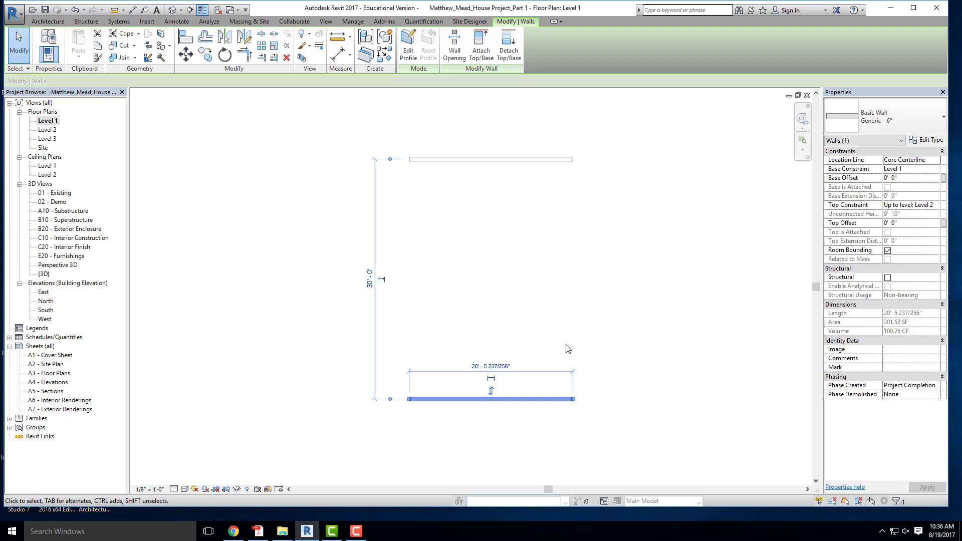
Delete the wall copy placed 30' below the original practice wall
left_click(525, 298)
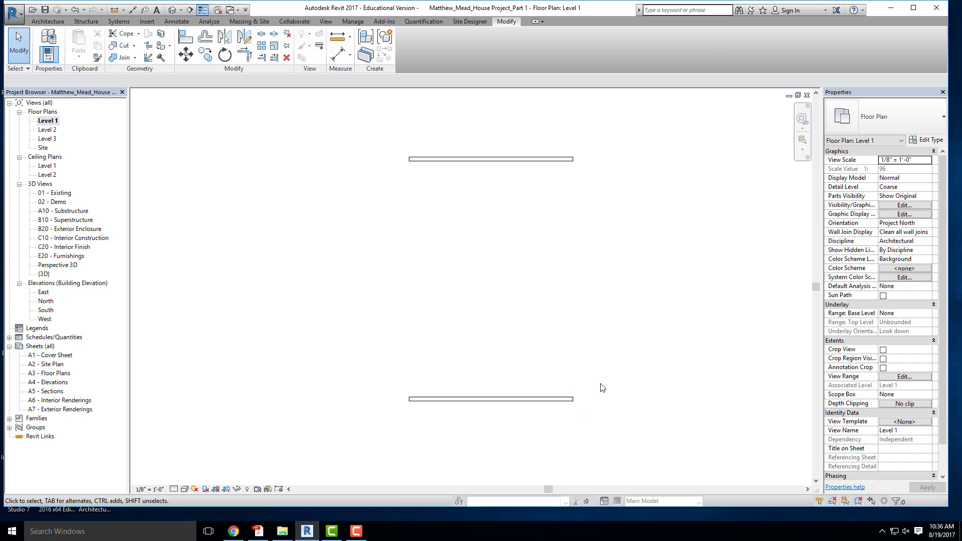
left_click(540, 398)
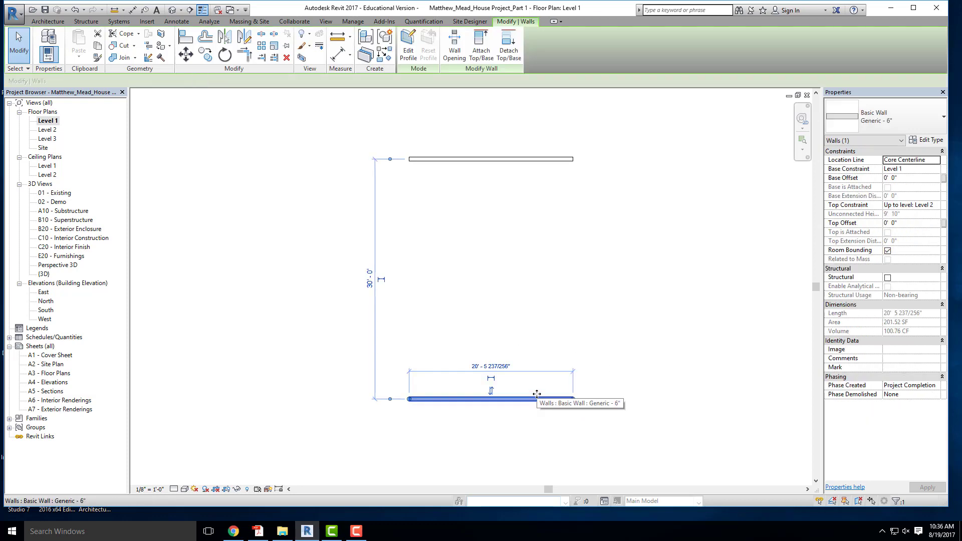
key("Delete")
Make a single copy of the practice wall about 9' 6" straight below it, with the Multiple option off
left_click(475, 160)
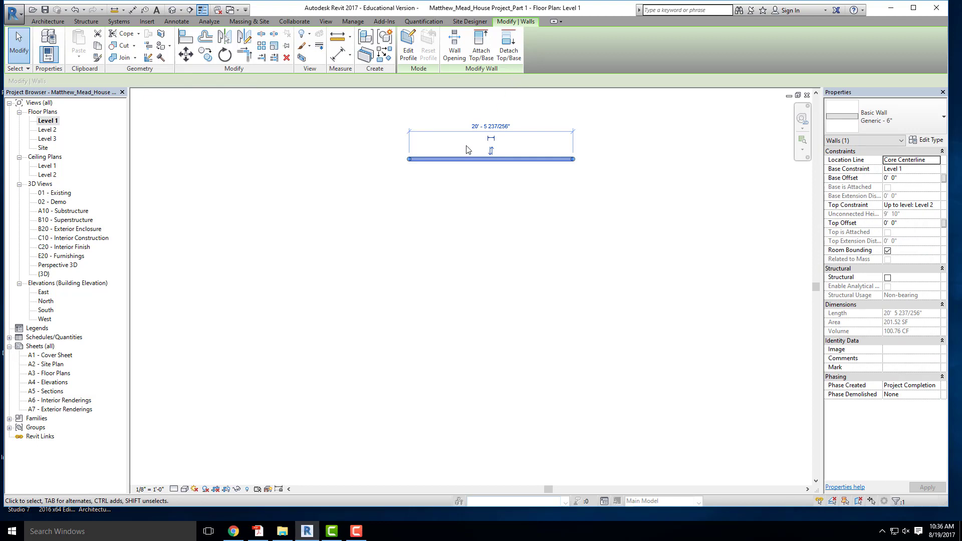
left_click(207, 56)
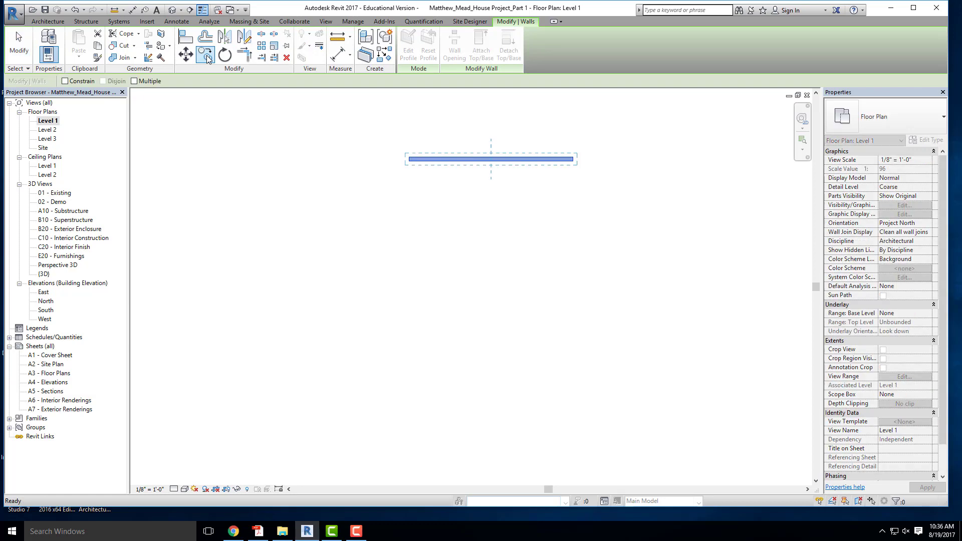
left_click(135, 81)
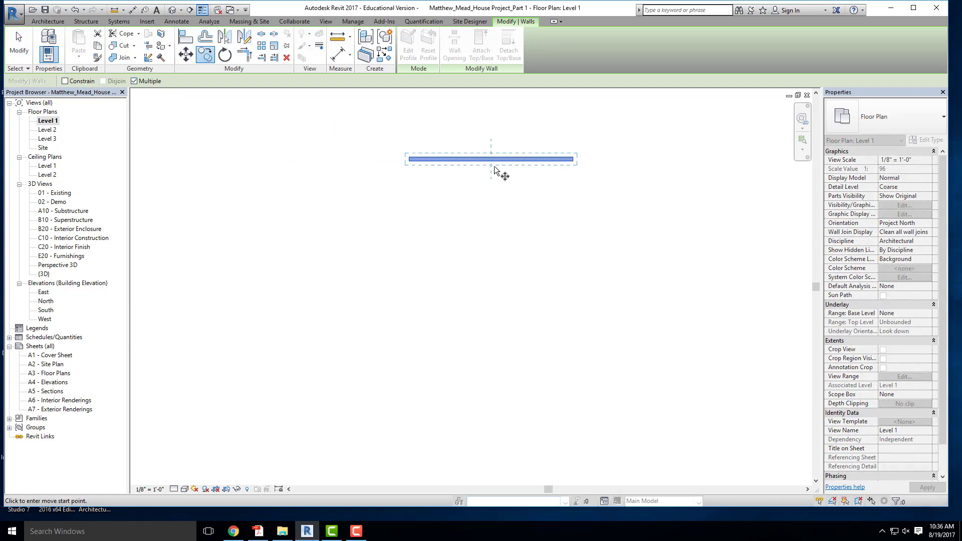
left_click(134, 82)
left_click(491, 159)
left_click(491, 235)
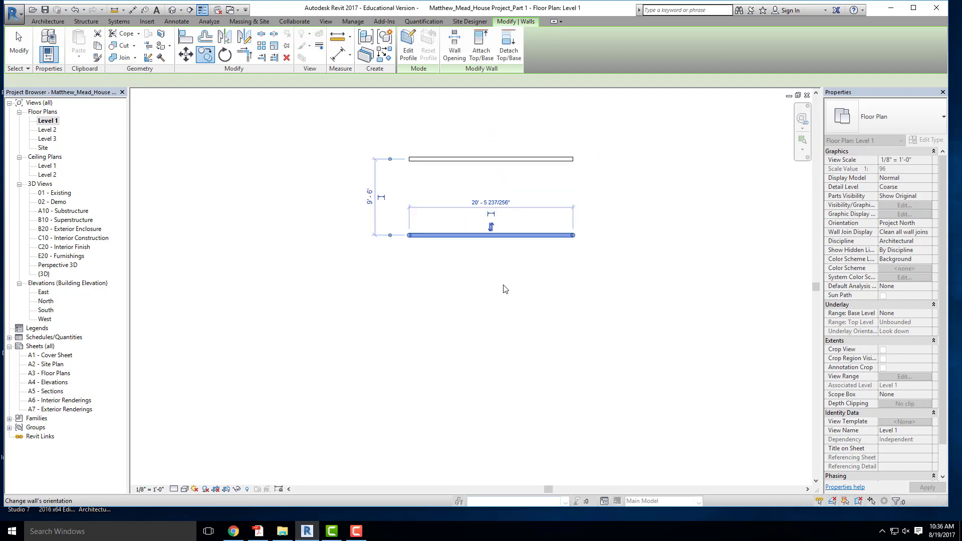
Delete the single wall copy below the original practice wall
left_click(510, 318)
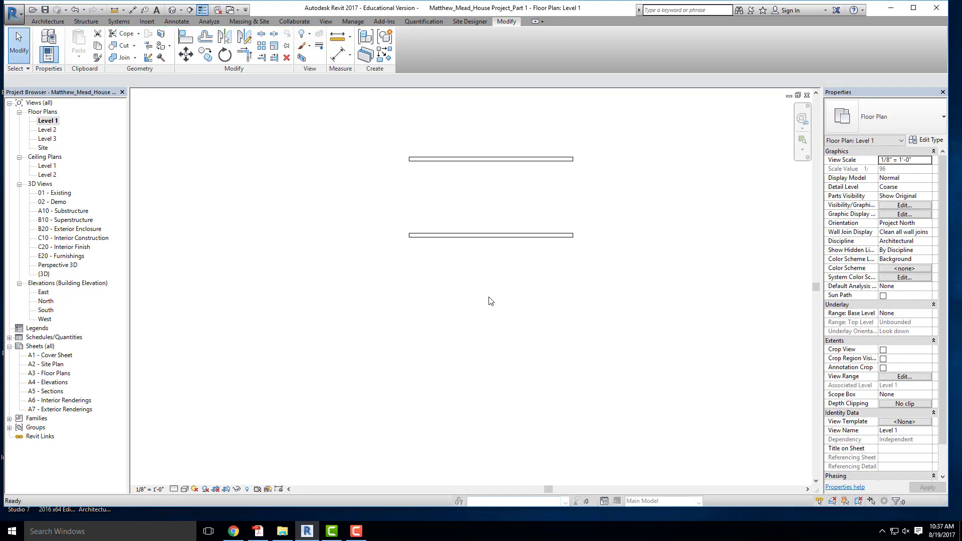
left_click(479, 235)
key("Delete")
Copy the practice wall downward five times at 6' spacing with the Multiple option on, and end the command
left_click(483, 159)
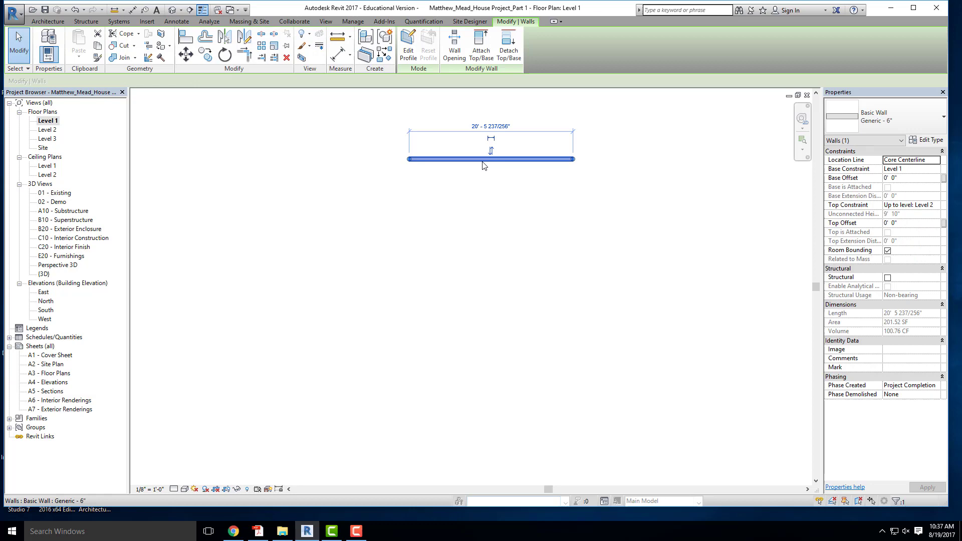
left_click(205, 54)
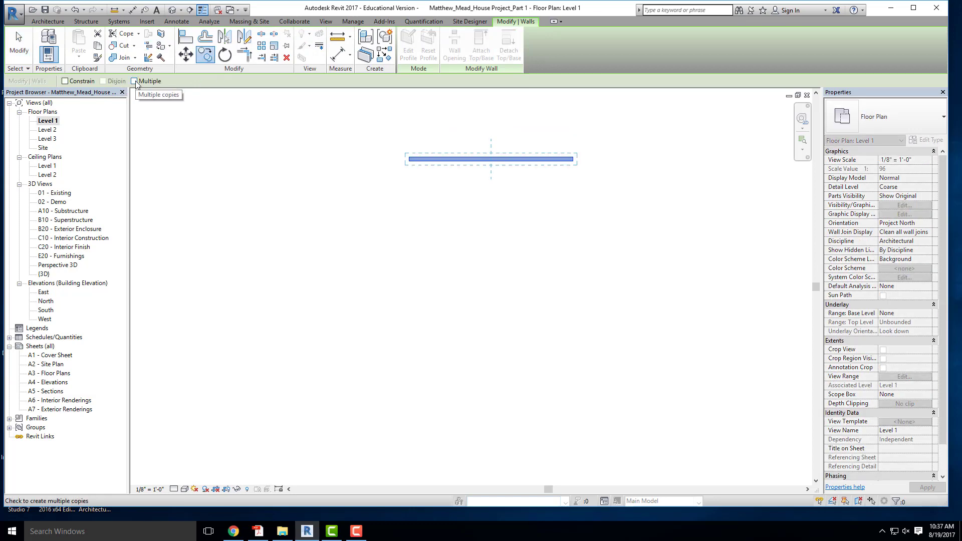
left_click(134, 80)
left_click(485, 159)
scroll(485, 170, "down", 3)
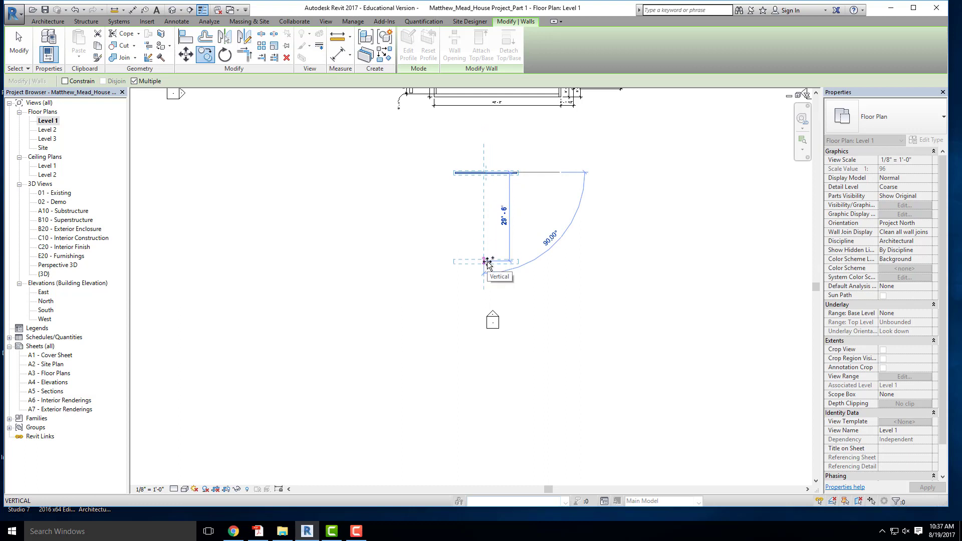
type("6")
key("Return")
type("6")
key("Return")
type("6")
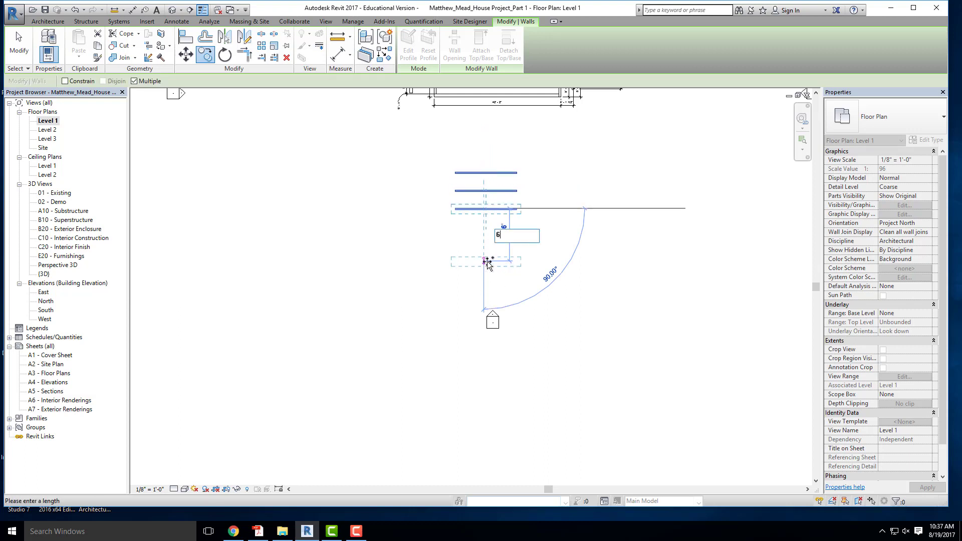
key("Return")
type("6")
key("Return")
type("6")
key("Return")
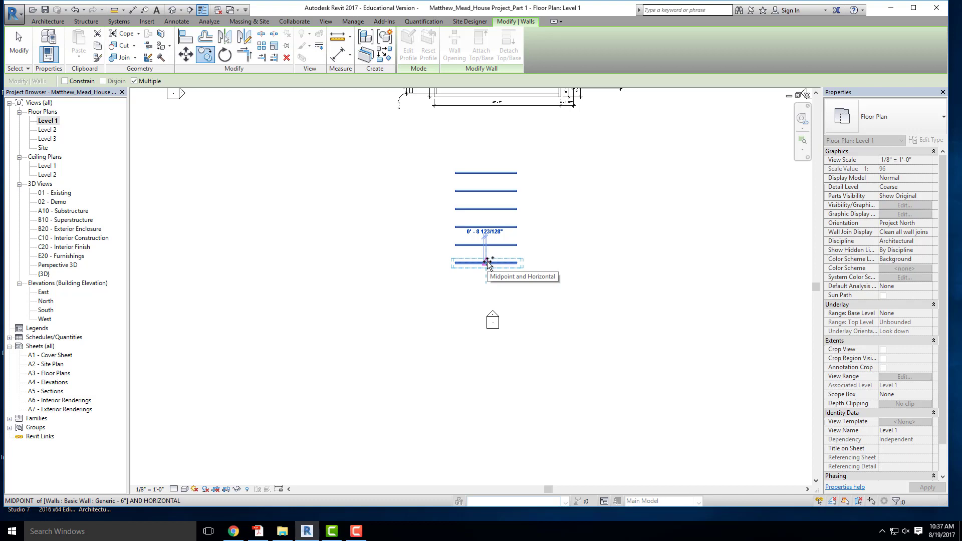
key("Escape")
key("Escape")
Delete the five wall copies together, keeping only the original practice wall
scroll(509, 272, "up", 2)
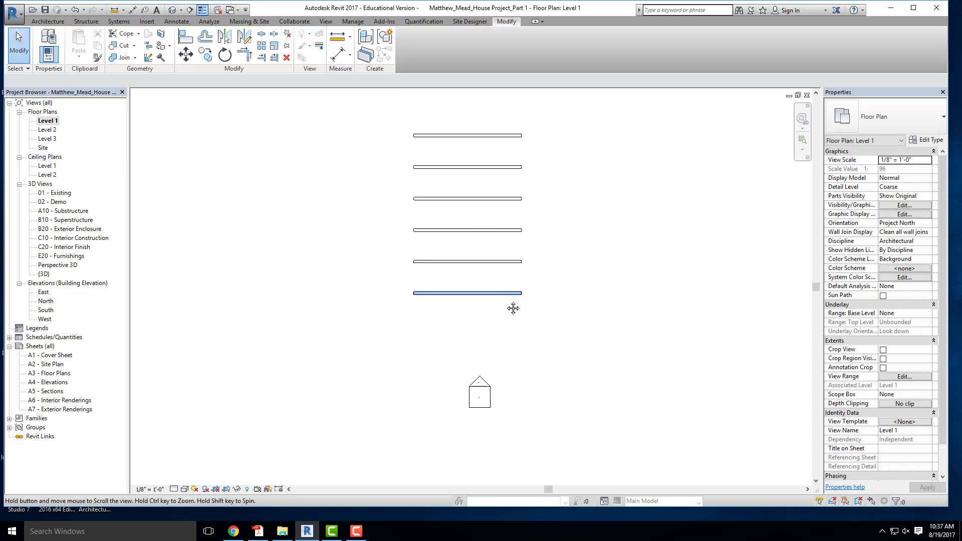
left_click_drag(528, 322, 474, 163)
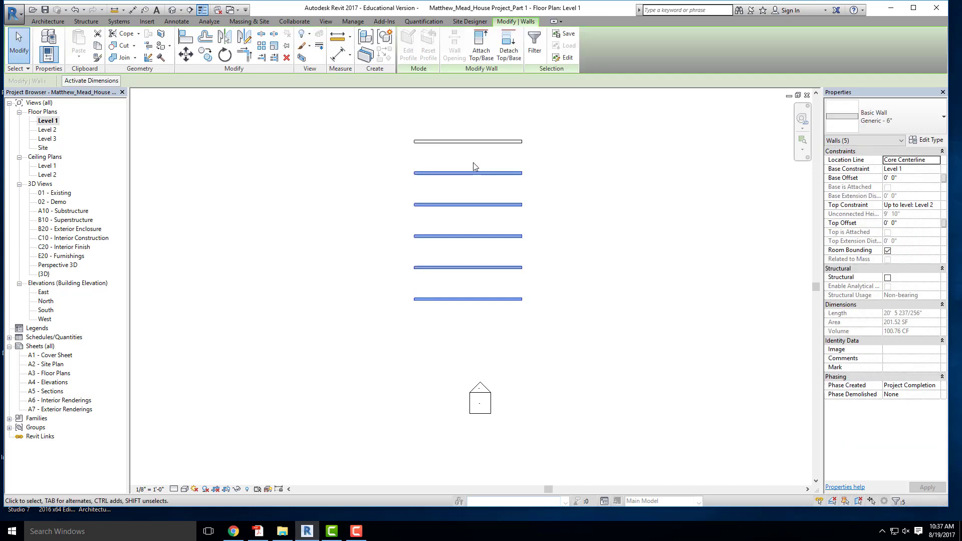
key("Delete")
Turn on the Constrain option while previewing a copy of the practice wall, and cancel the copy
left_click(458, 143)
middle_click_drag(476, 155, 425, 217)
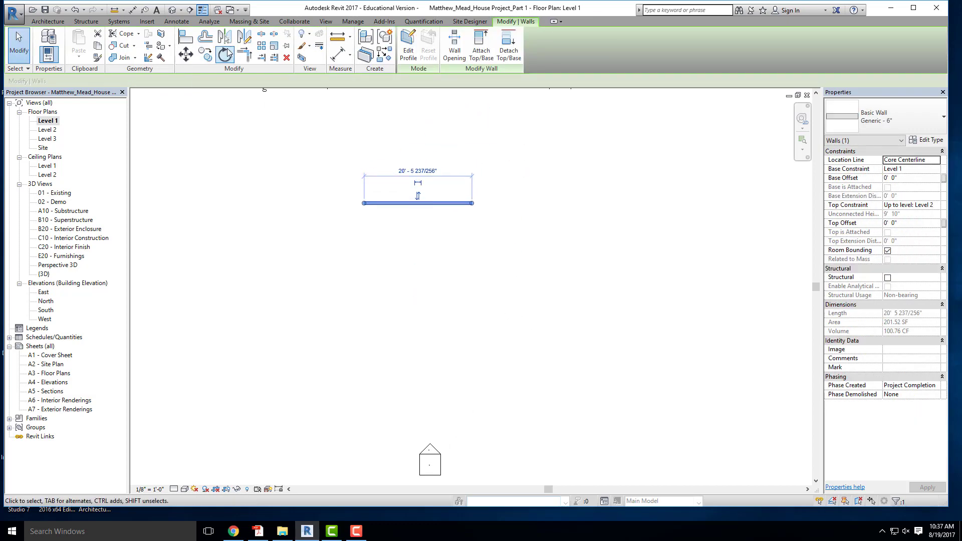
left_click(211, 57)
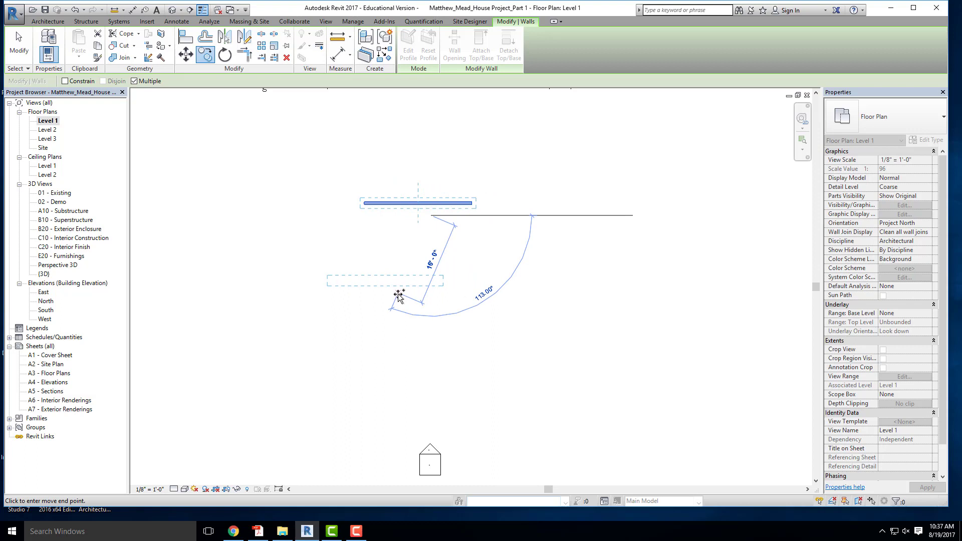
left_click(64, 81)
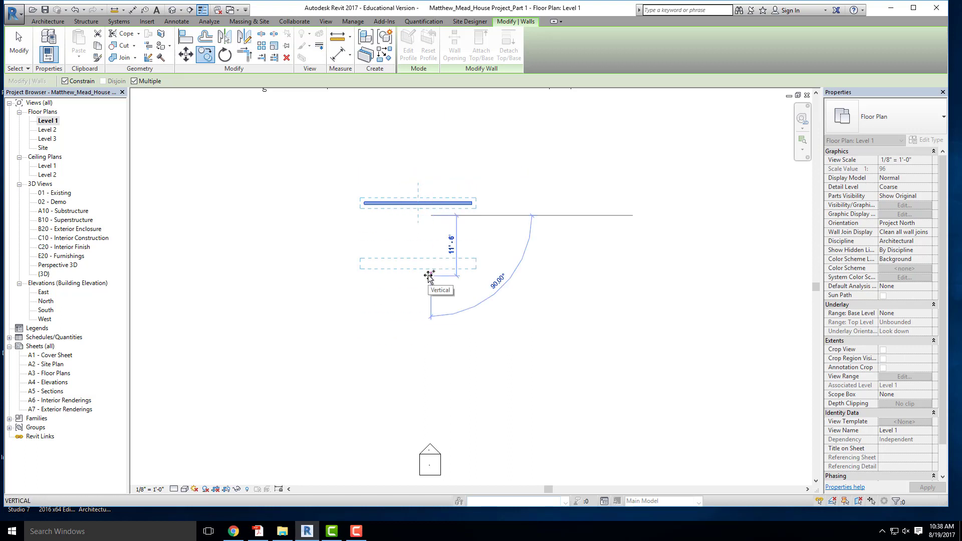
key("Escape")
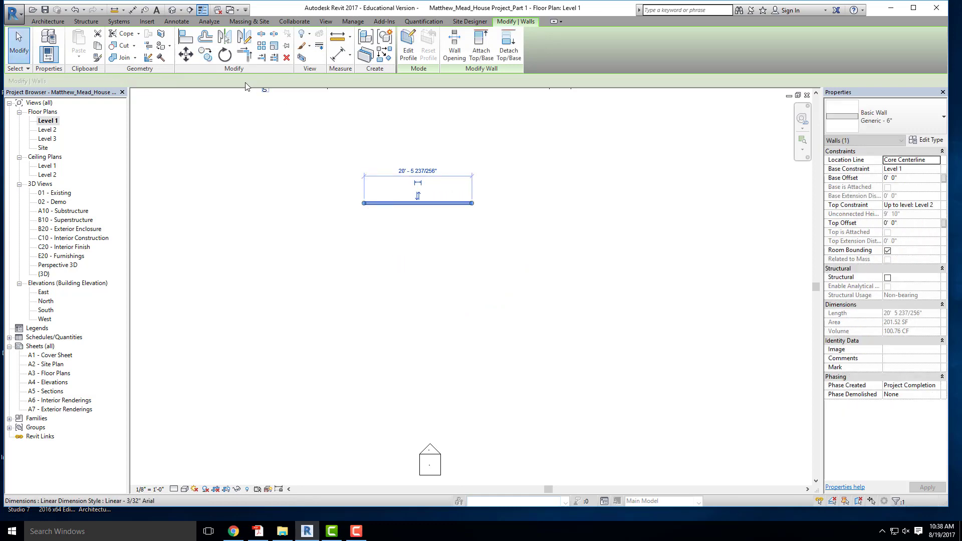
left_click(189, 56)
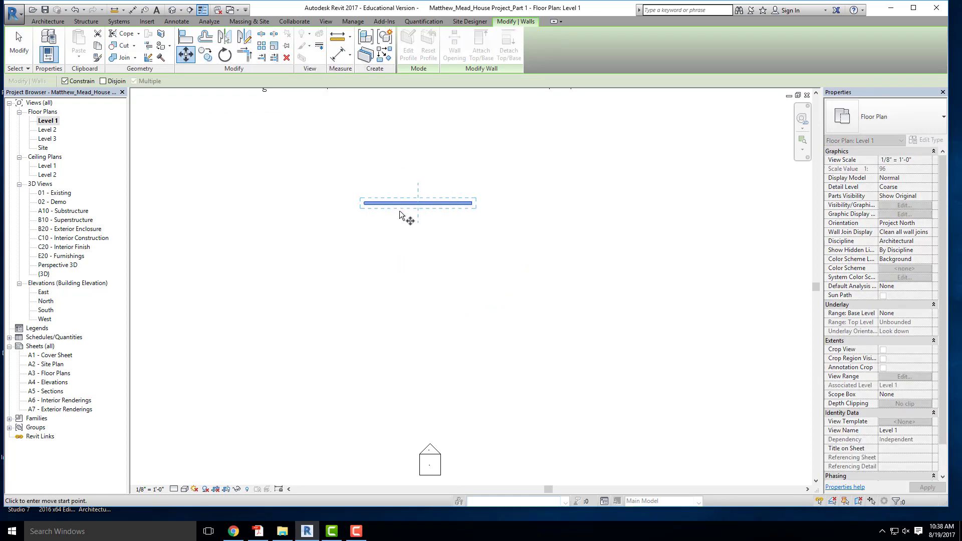
scroll(399, 211, "up", 1)
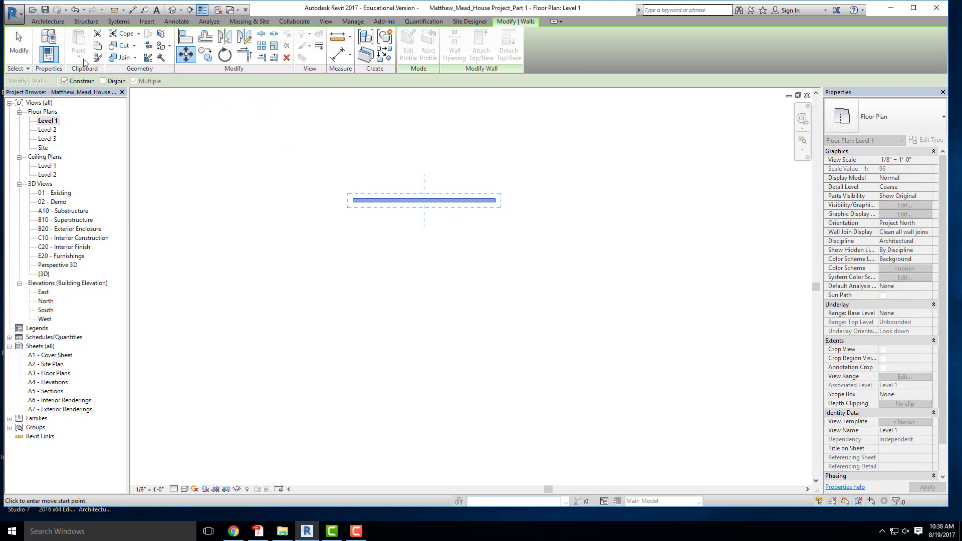
left_click(427, 202)
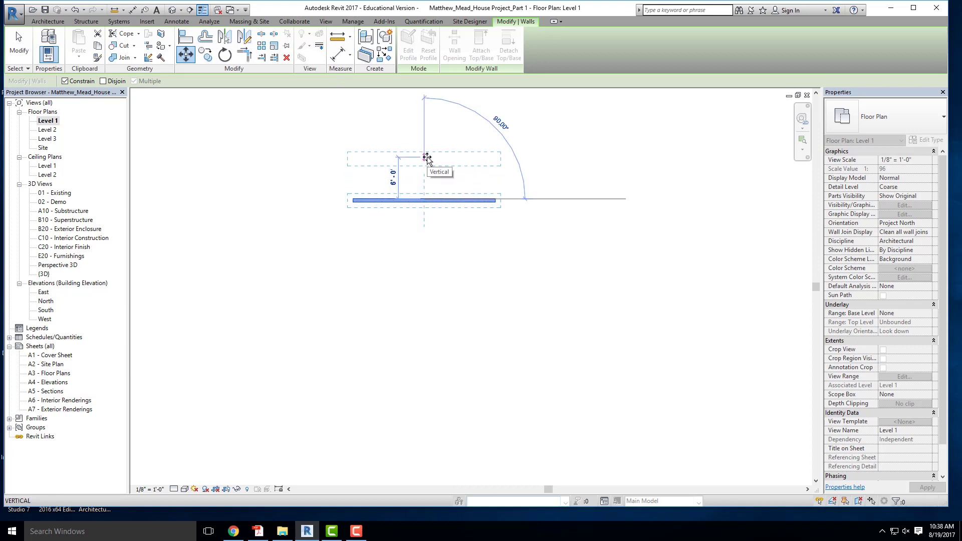
scroll(429, 212, "up", 2)
key("Escape")
scroll(425, 196, "up", 2)
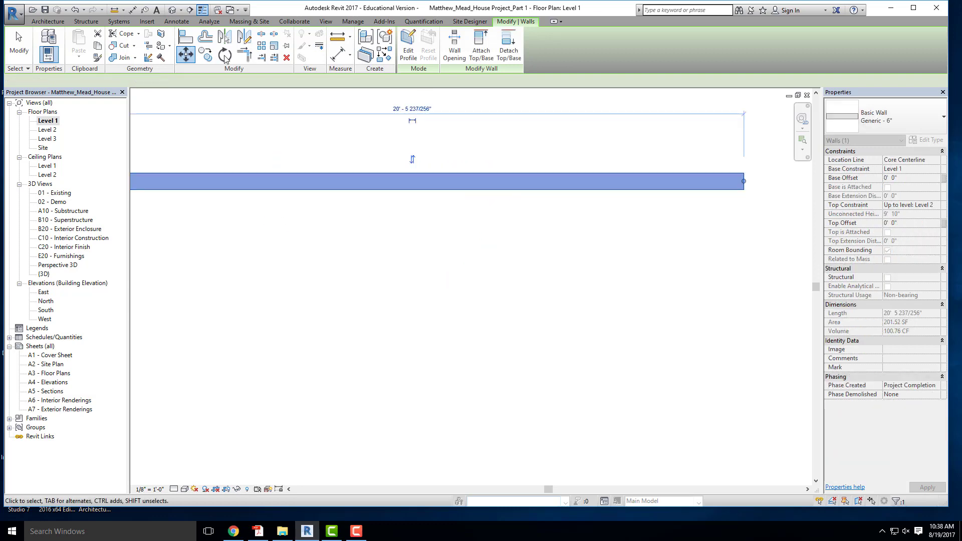
Move the practice wall straight upward from its midpoint with the Constrain option on
left_click(186, 54)
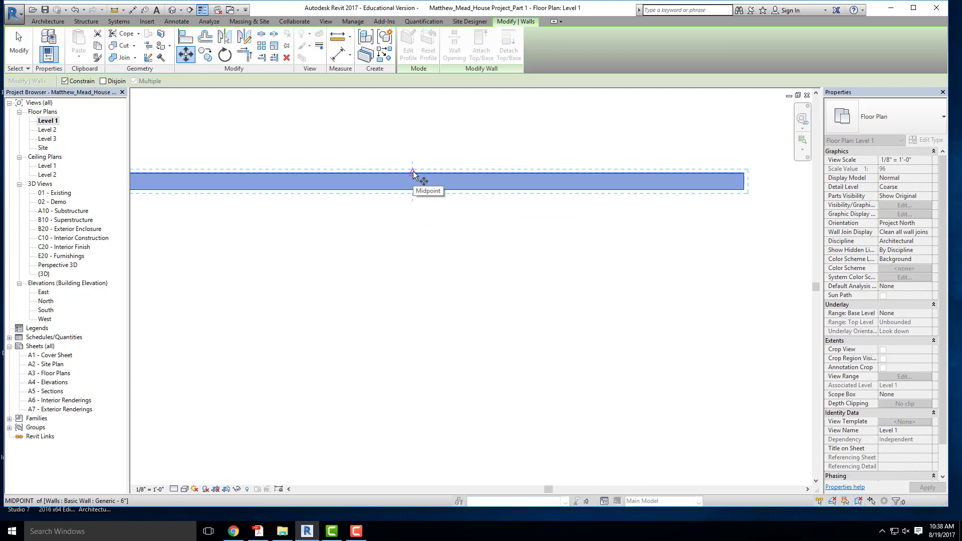
scroll(413, 174, "down", 1)
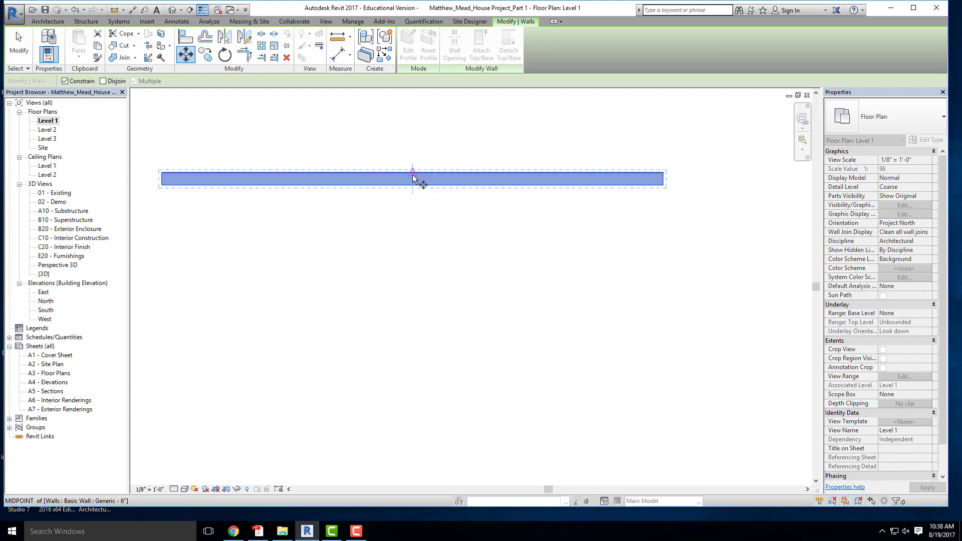
left_click(416, 179)
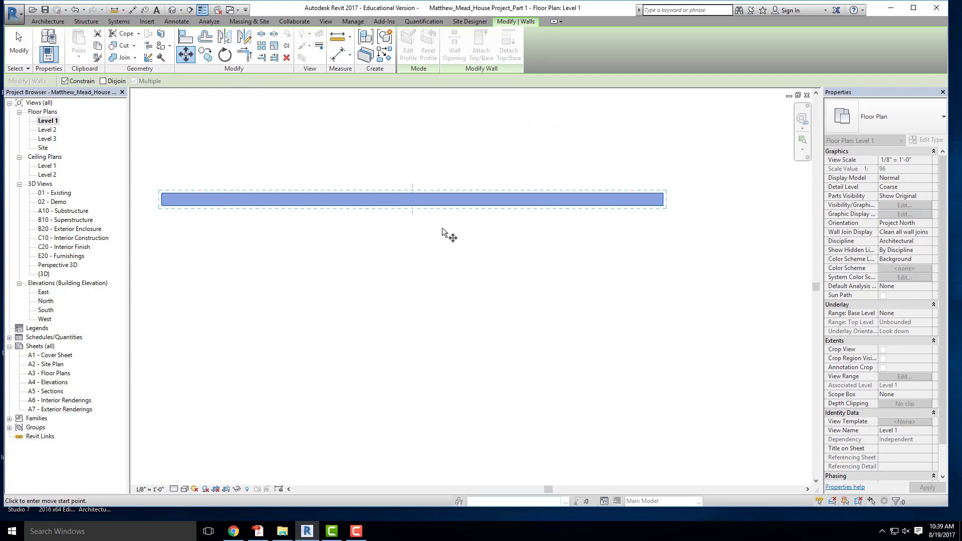
left_click(414, 203)
scroll(430, 215, "down", 3)
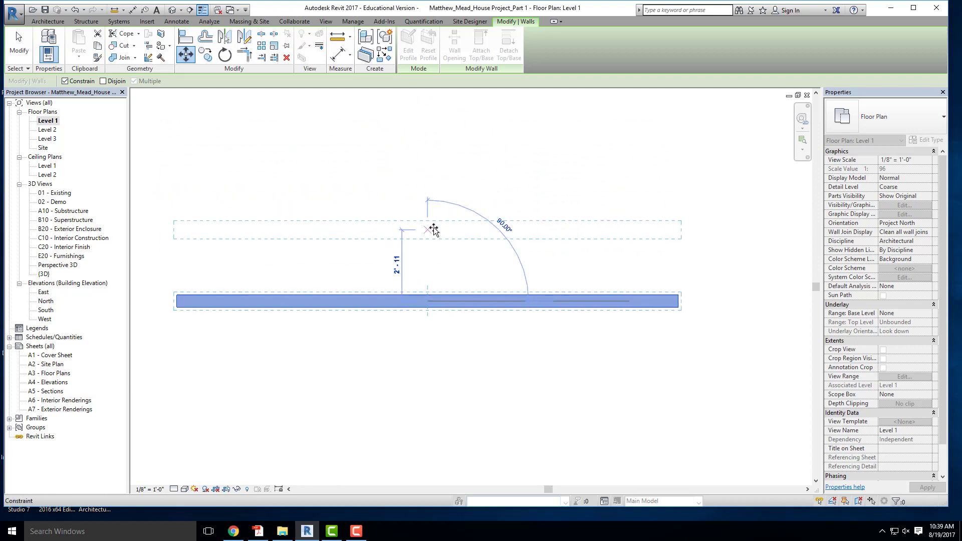
left_click(435, 171)
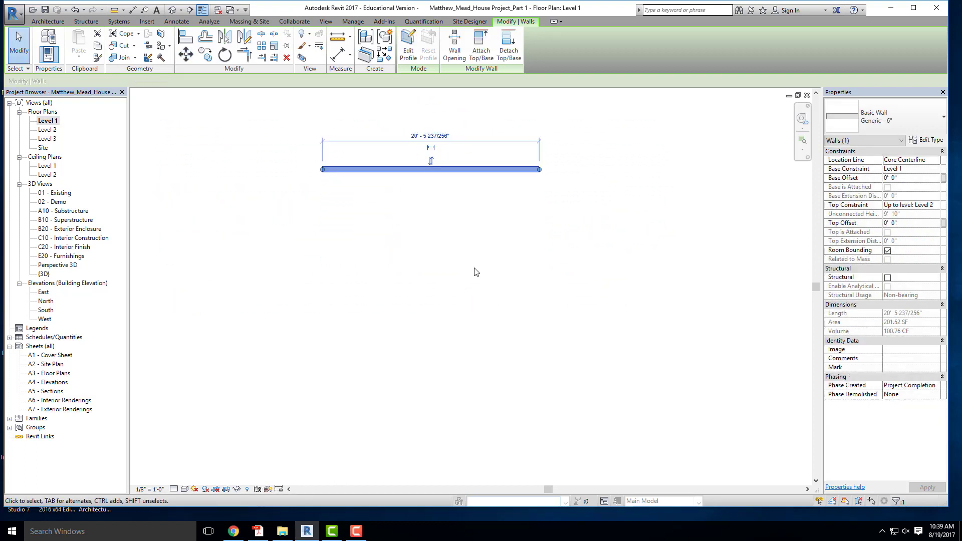
Undo the last move of the practice wall
left_click(498, 228)
left_click(456, 169)
key("ctrl+z")
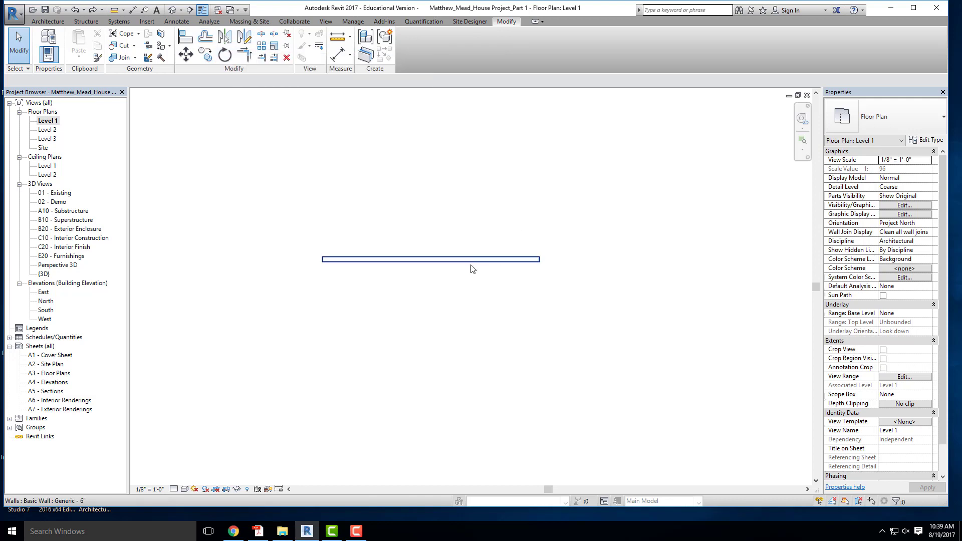
left_click(456, 265)
scroll(409, 233, "down", 2)
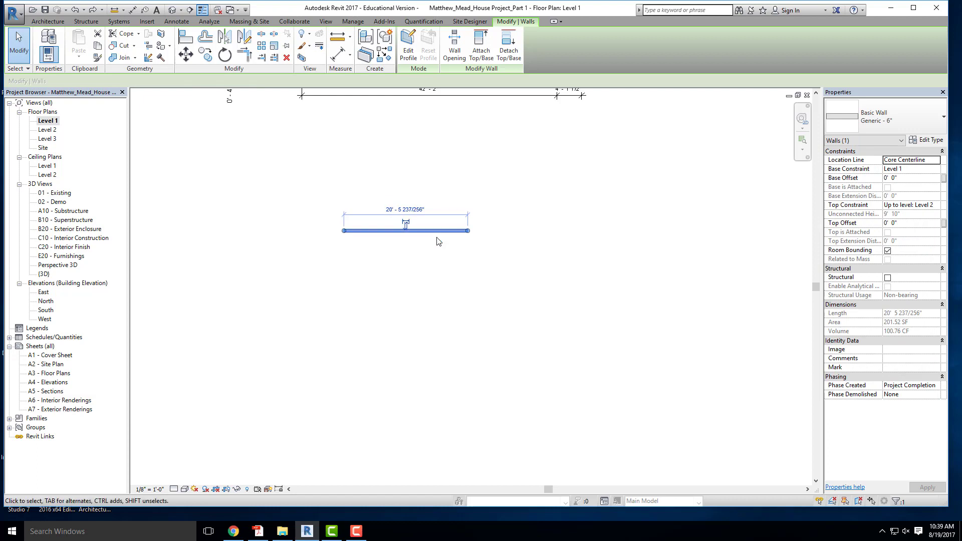
scroll(401, 236, "up", 1)
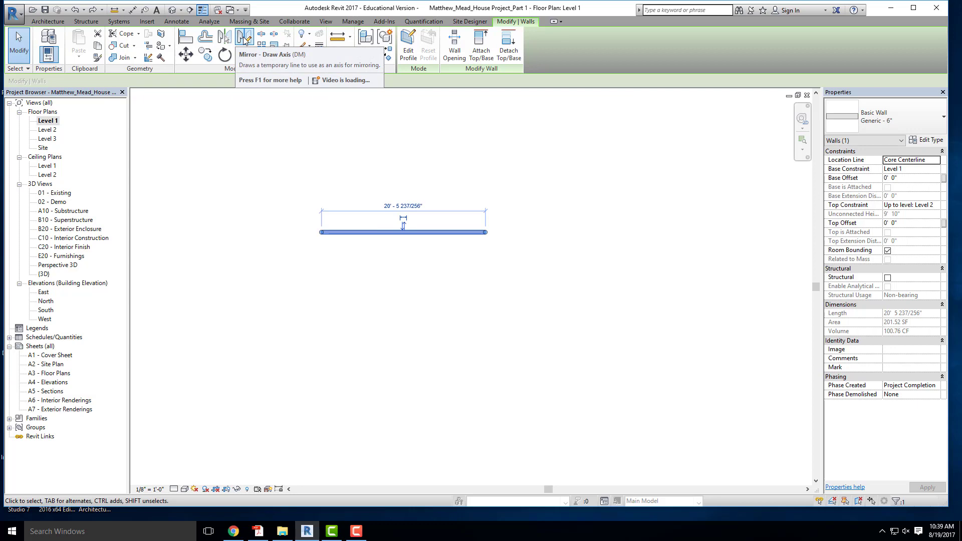
scroll(412, 242, "down", 1)
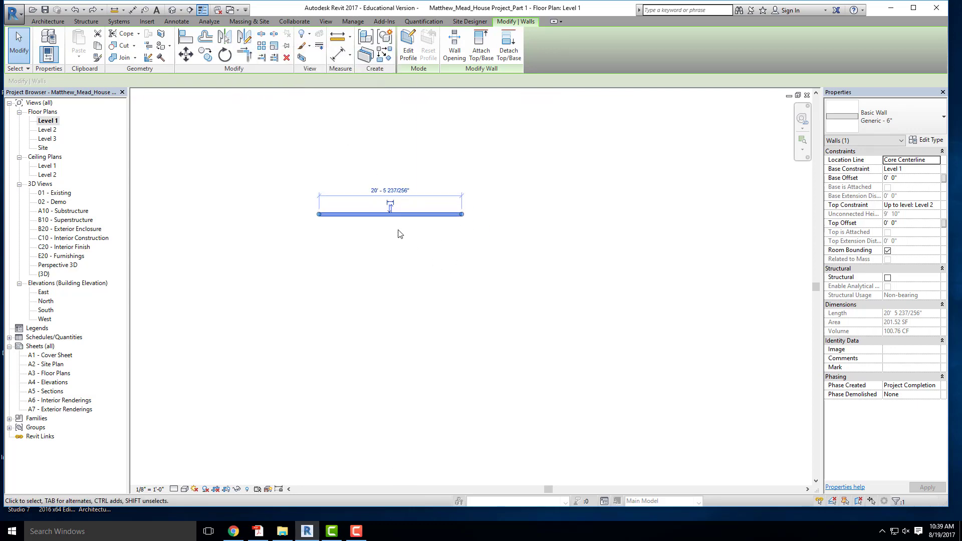
scroll(398, 230, "up", 2)
scroll(297, 241, "down", 1)
left_click(295, 158)
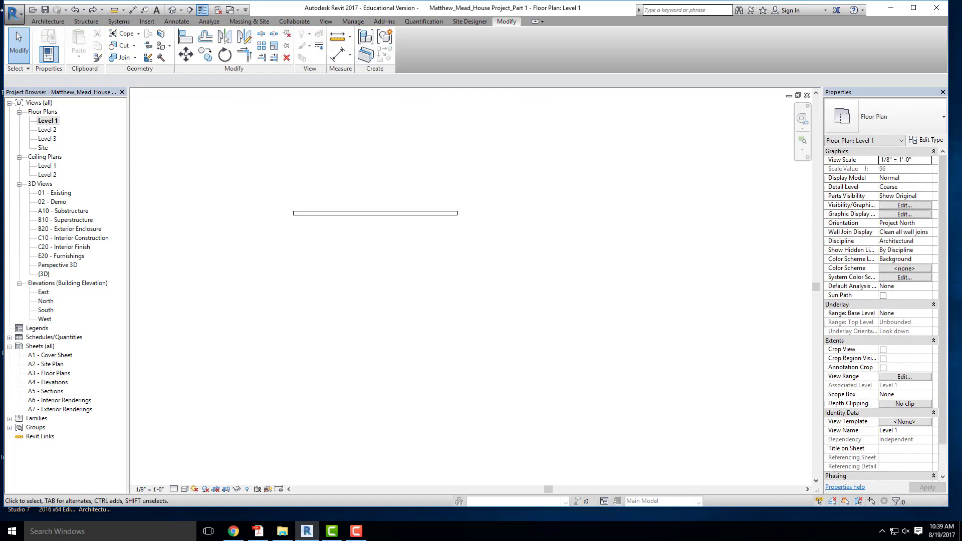
Draw a horizontal Generic - 12" Masonry wall below the practice wall, extending past both of its ends, and end the command
left_click(43, 21)
left_click(48, 43)
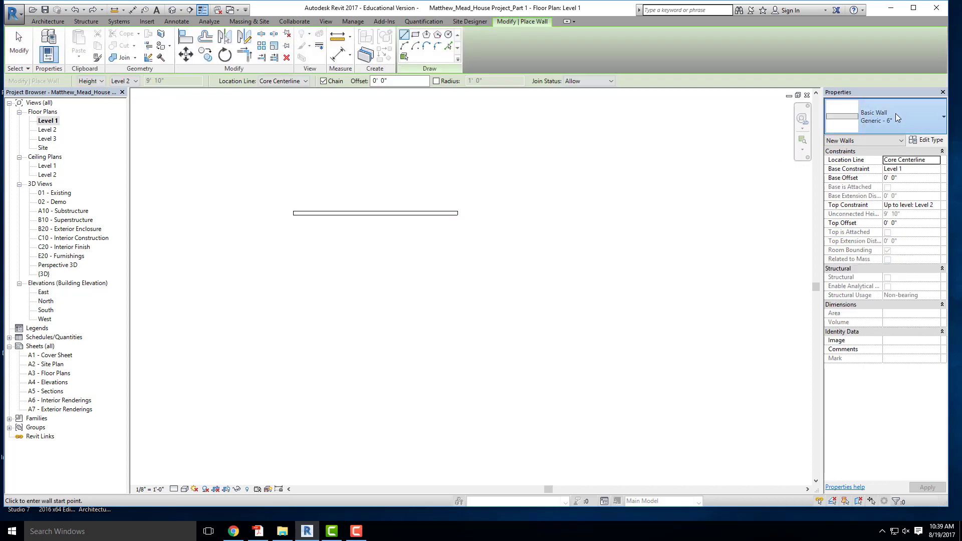
left_click(942, 117)
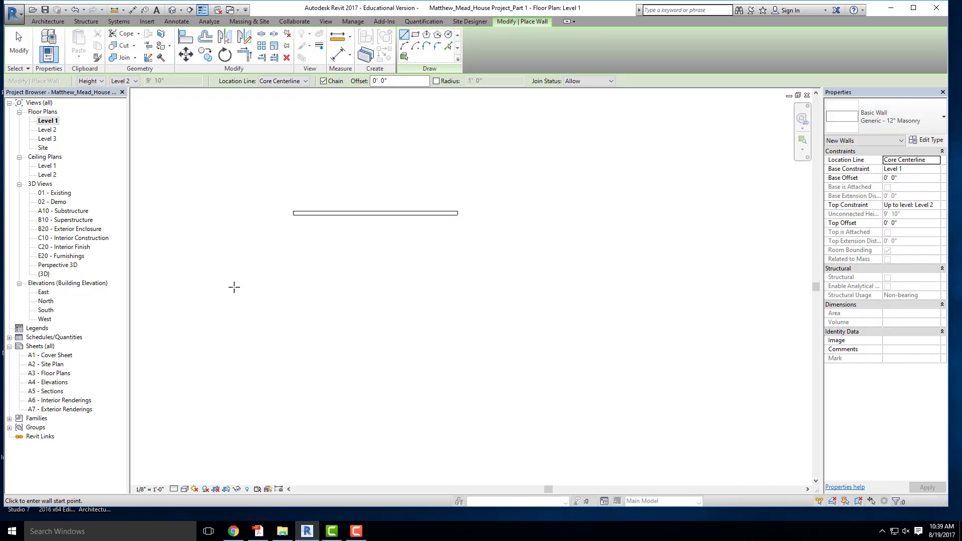
left_click(228, 295)
left_click(540, 295)
key("Escape")
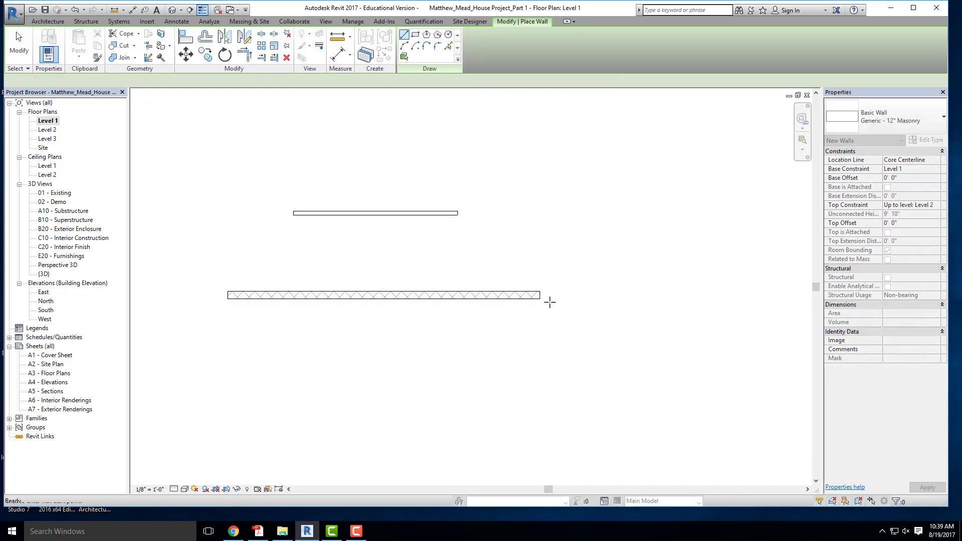
key("Escape")
middle_click_drag(472, 303, 461, 273)
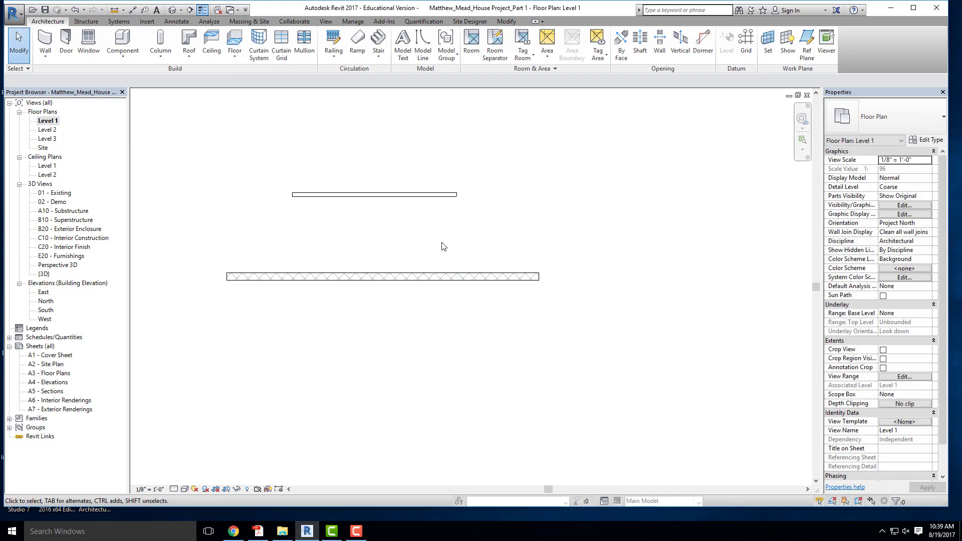
Mirror a copy of the practice wall using Mirror - Draw Axis, drawing the axis along the masonry wall's centerline from end to end
left_click(416, 195)
scroll(409, 193, "down", 1)
scroll(406, 193, "down", 1)
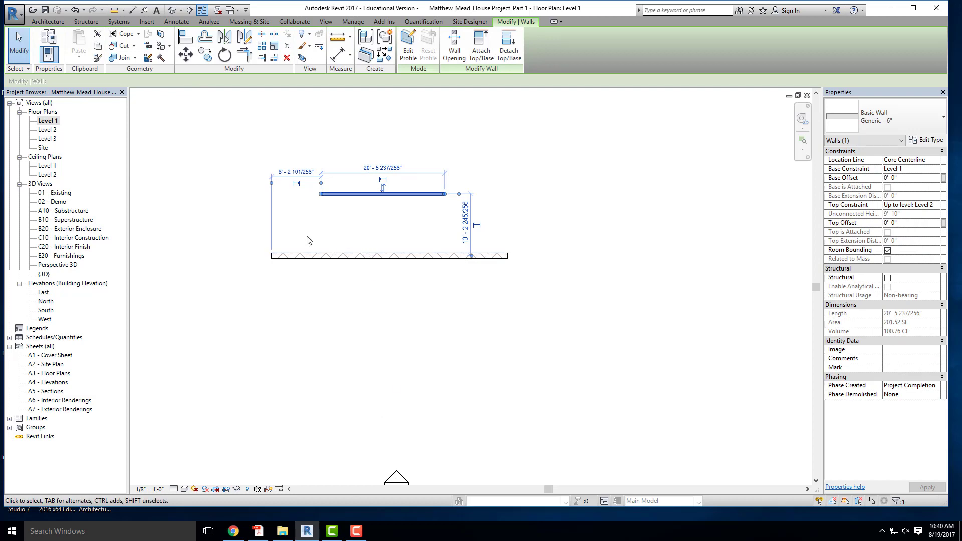
left_click(224, 203)
left_click(398, 195)
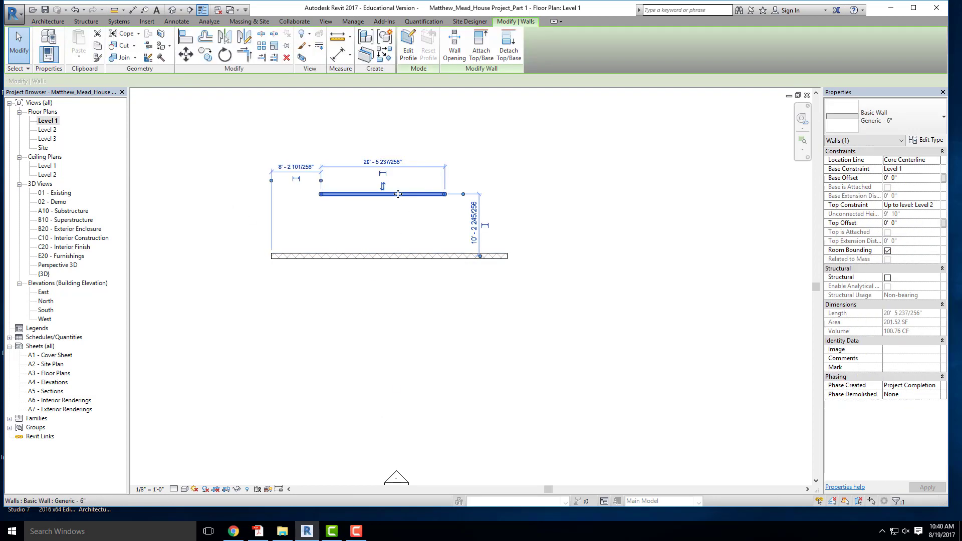
left_click(242, 39)
scroll(285, 255, "up", 4)
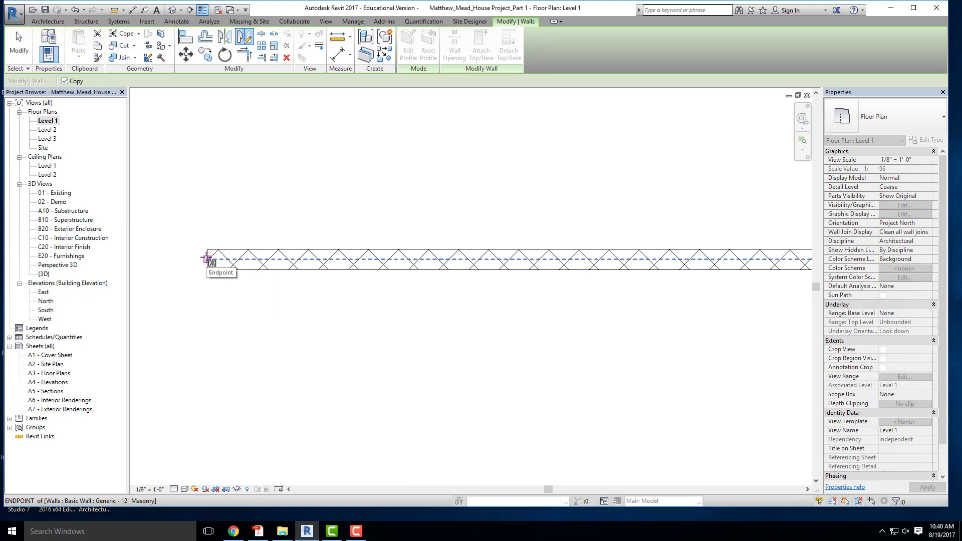
scroll(206, 259, "down", 3)
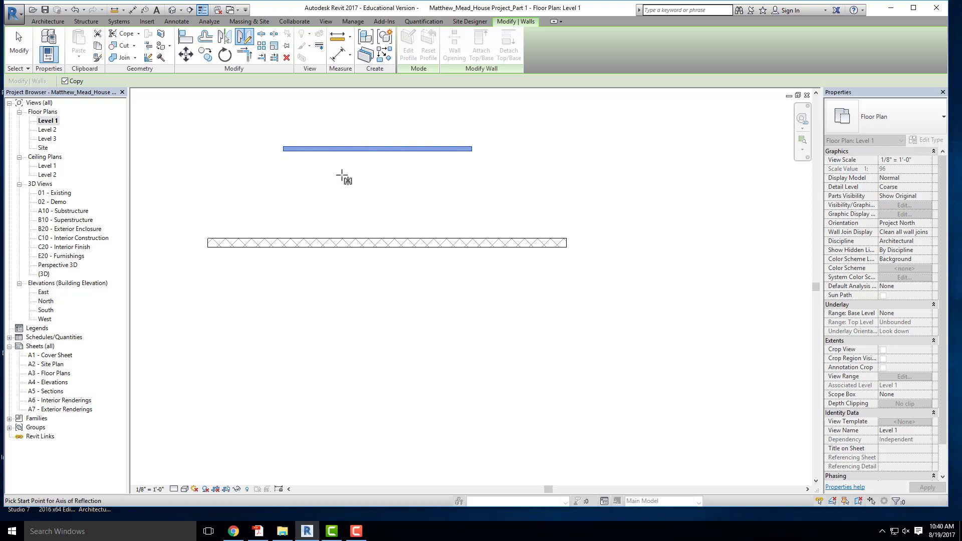
scroll(210, 245, "up", 3)
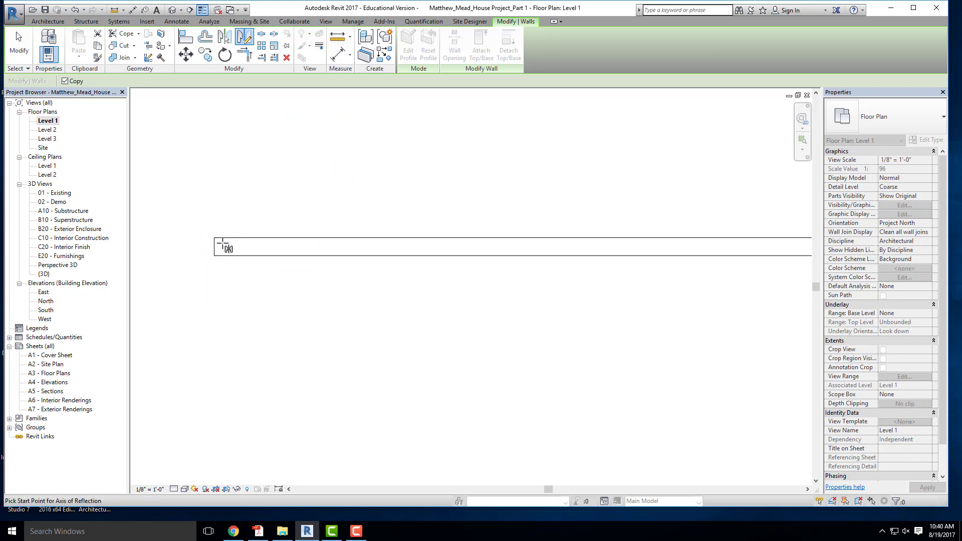
left_click(210, 249)
scroll(188, 242, "down", 3)
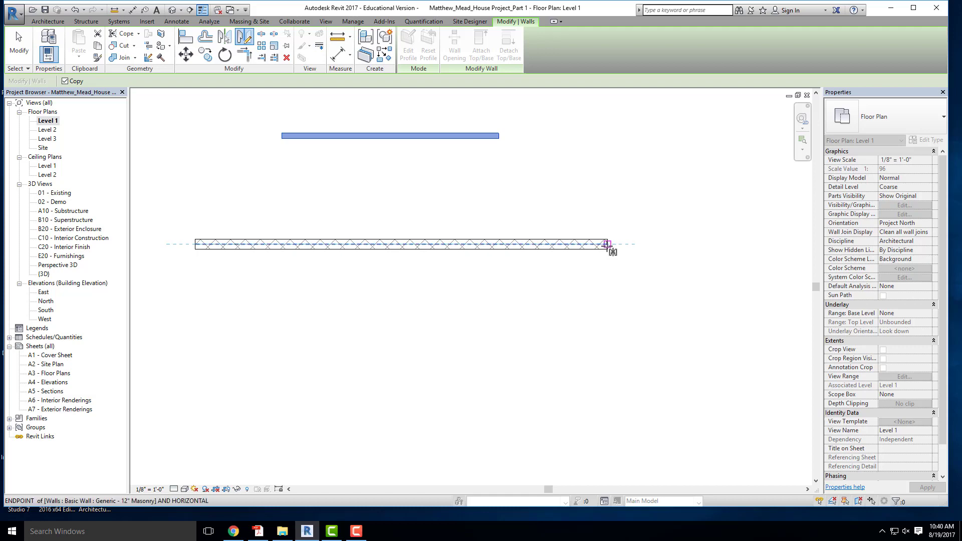
left_click(607, 245)
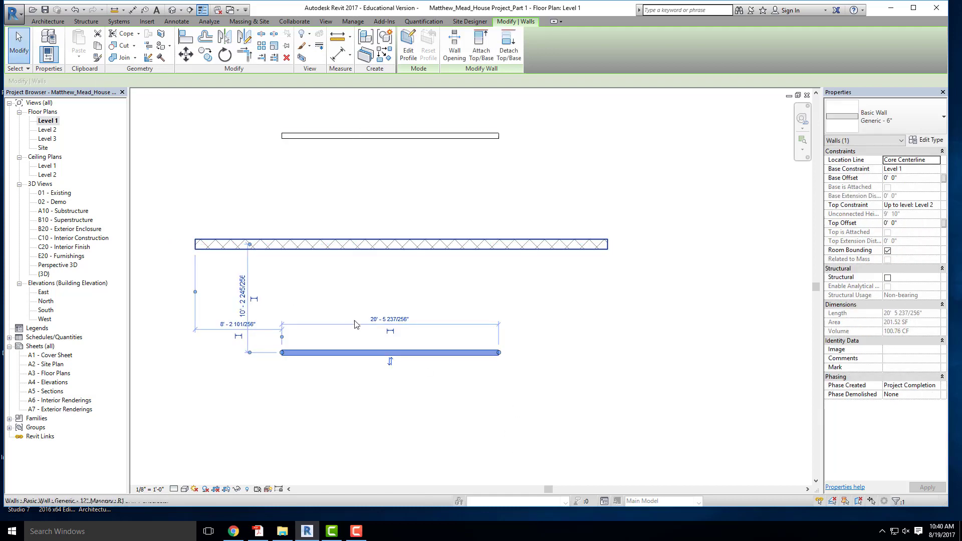
left_click(465, 170)
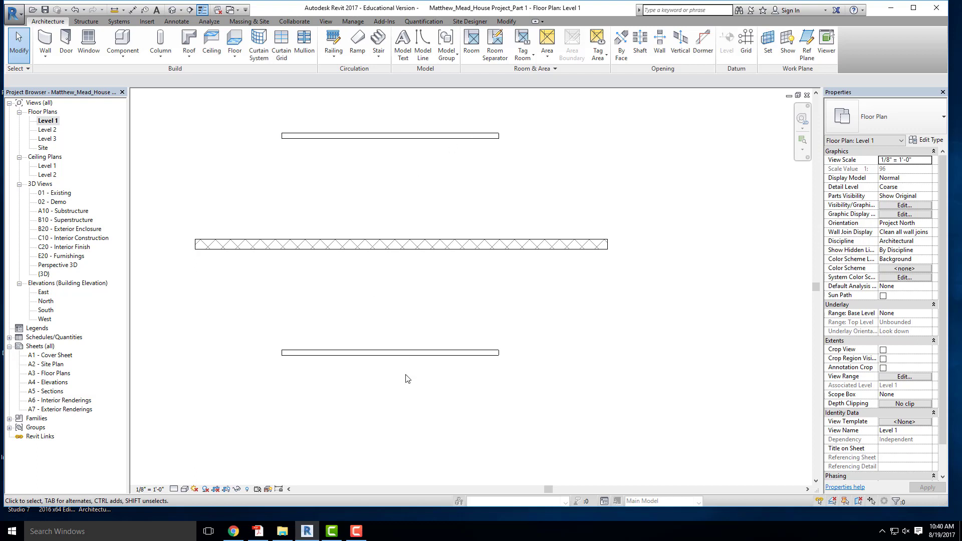
Delete the mirrored wall copy below the masonry wall
left_click(456, 353)
key("Delete")
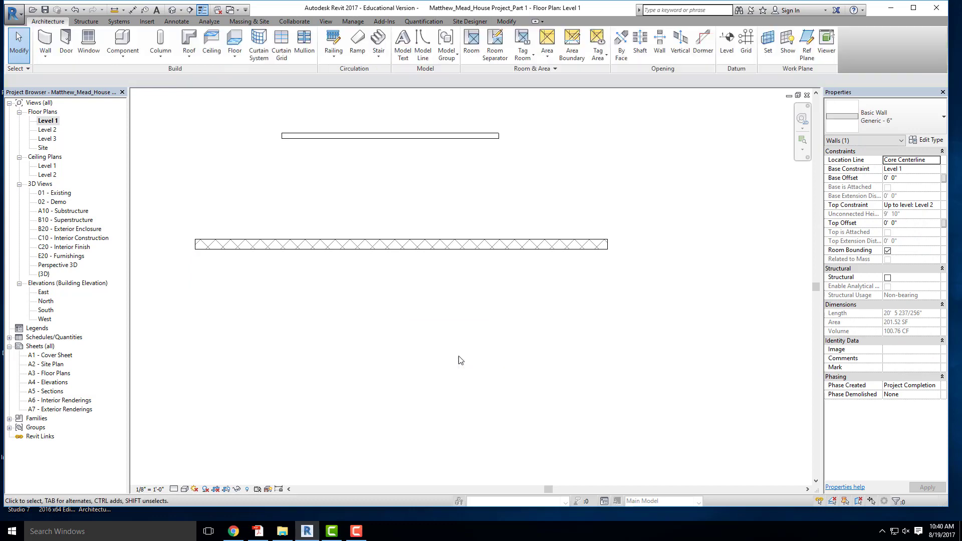
Mirror a copy of the practice wall using Mirror - Pick Axis, with the masonry wall's centerline as the axis, and clear the selection
left_click(436, 136)
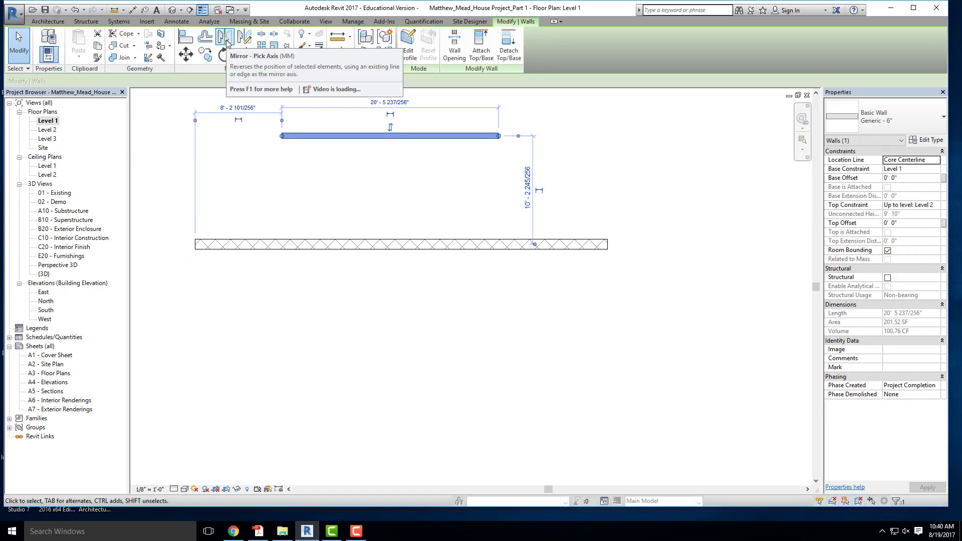
left_click(225, 39)
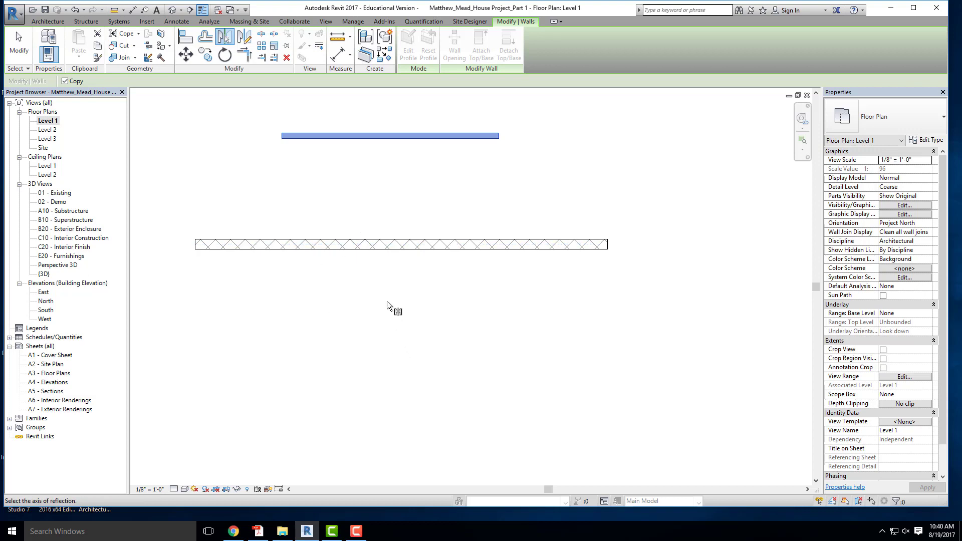
scroll(386, 305, "up", 2)
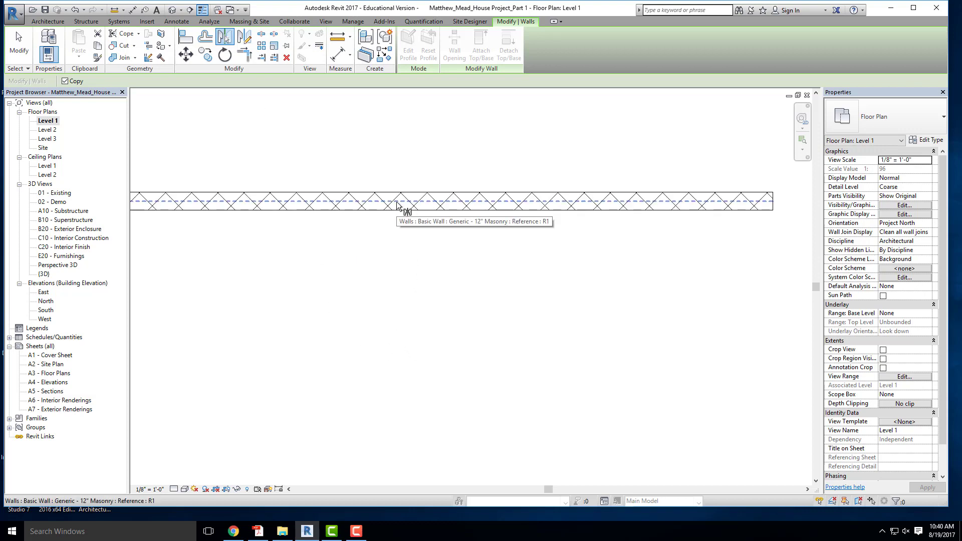
left_click(397, 206)
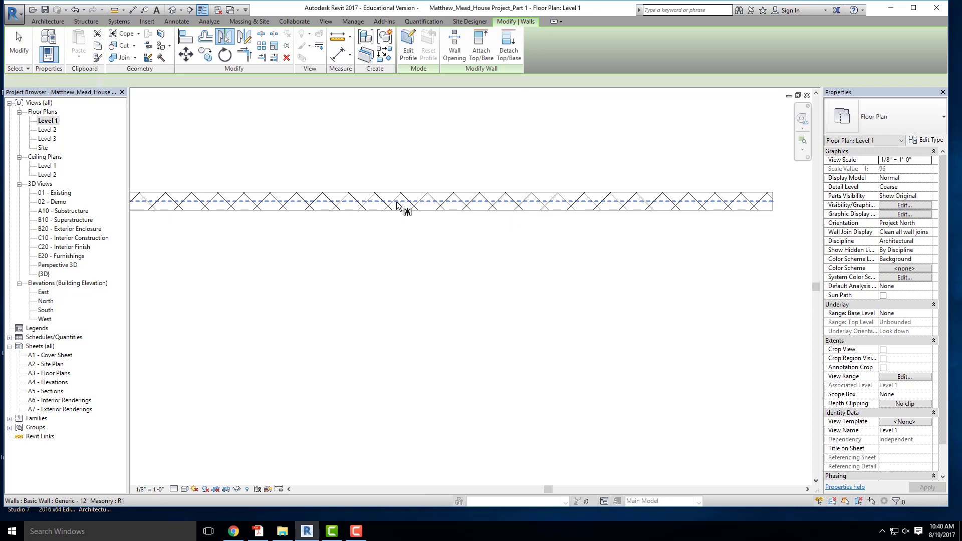
scroll(398, 205, "down", 2)
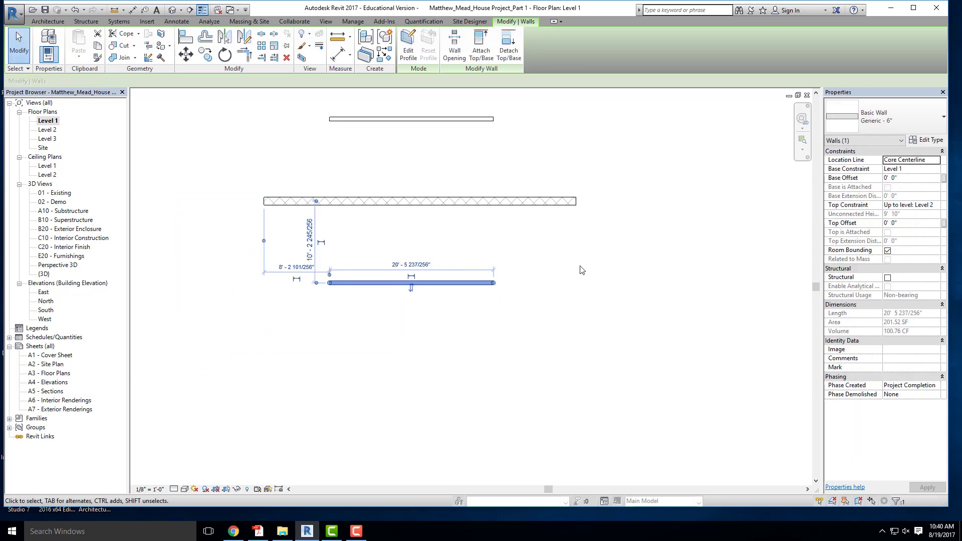
key("Escape")
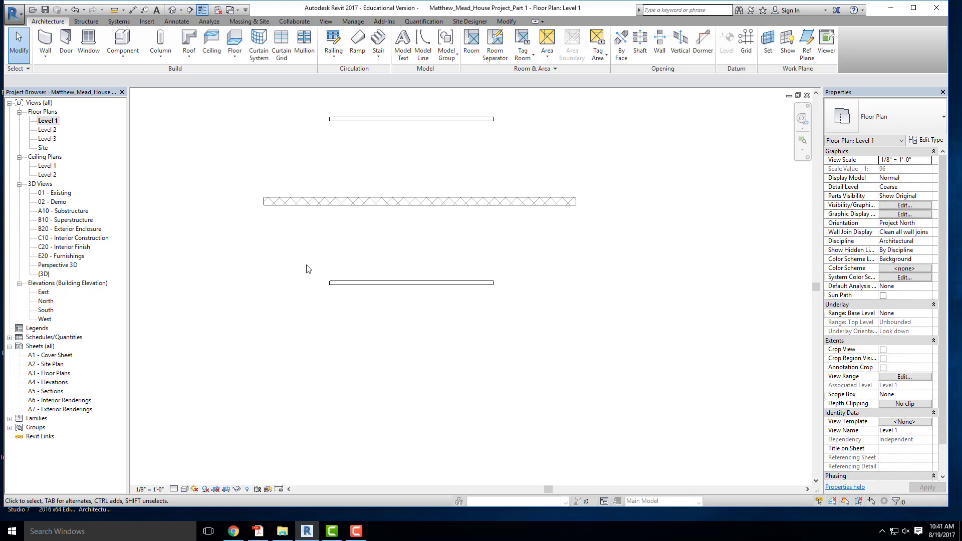
Remove the copy made with Mirror - Pick Axis, leaving the practice wall and the masonry wall
left_click(485, 284)
key("Delete")
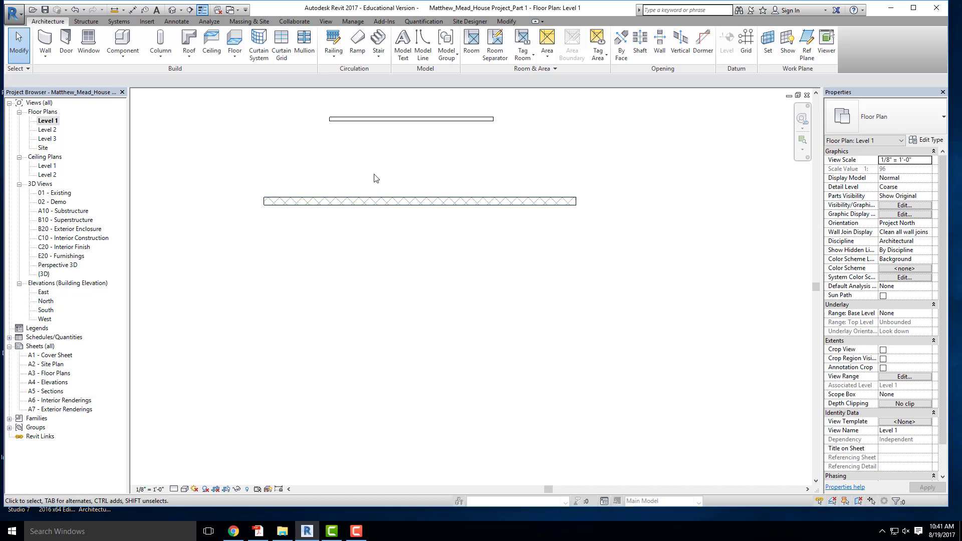
scroll(376, 175, "down", 2)
scroll(381, 168, "up", 3)
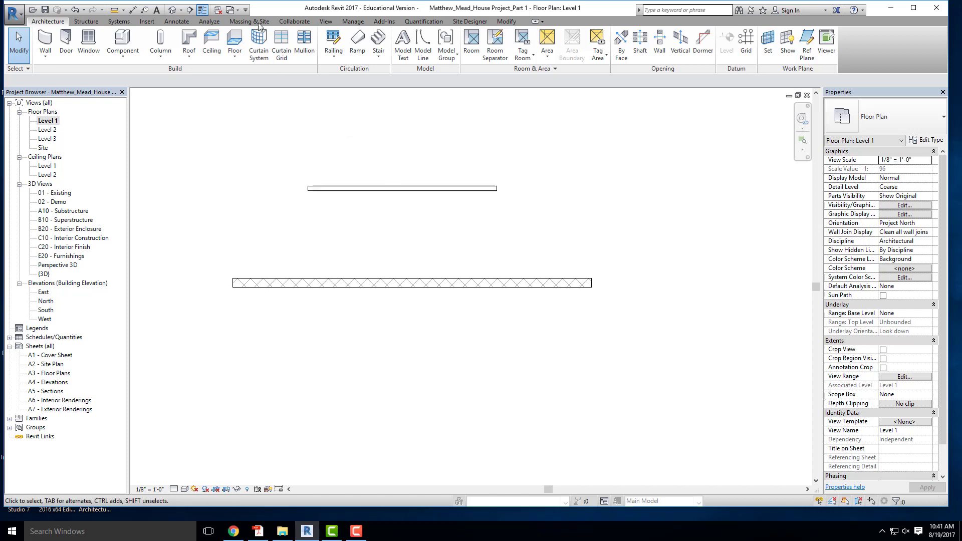
Offset the practice wall upward twice with the numerical Offset tool at 5' 0", keeping copies
left_click(400, 190)
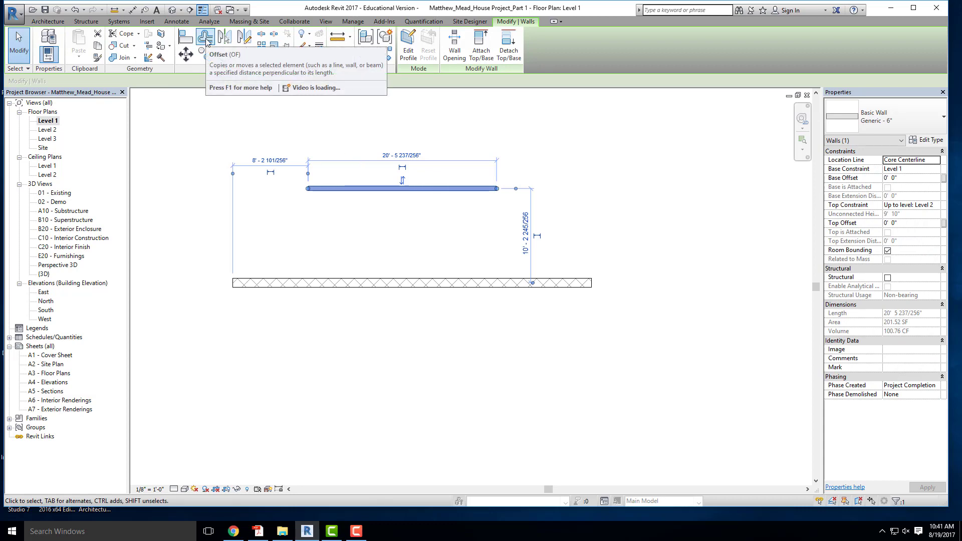
left_click(206, 38)
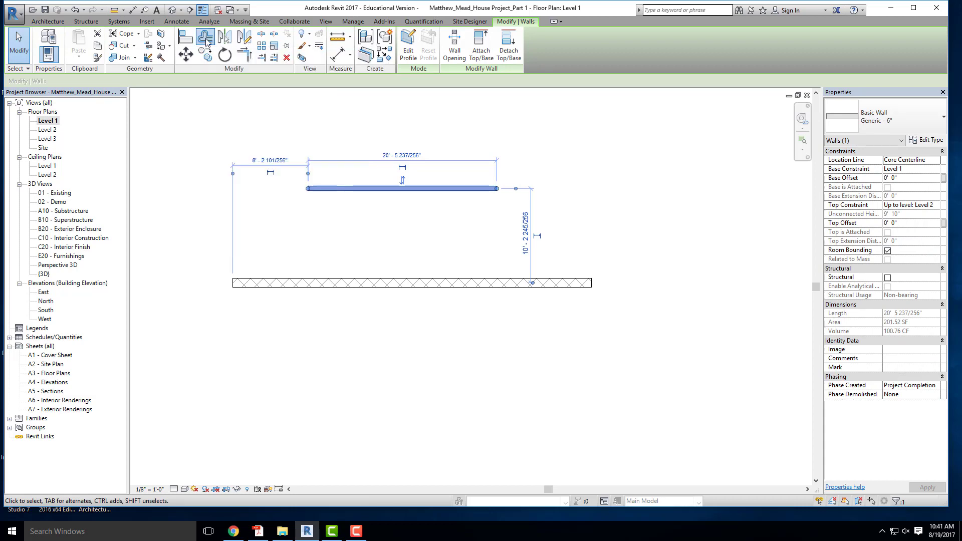
middle_click_drag(195, 98, 223, 180)
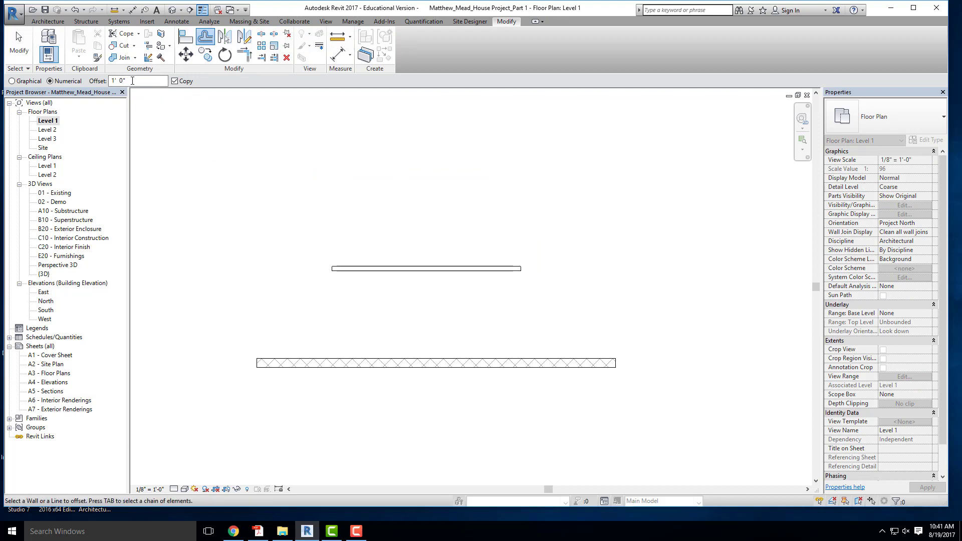
left_click(132, 81)
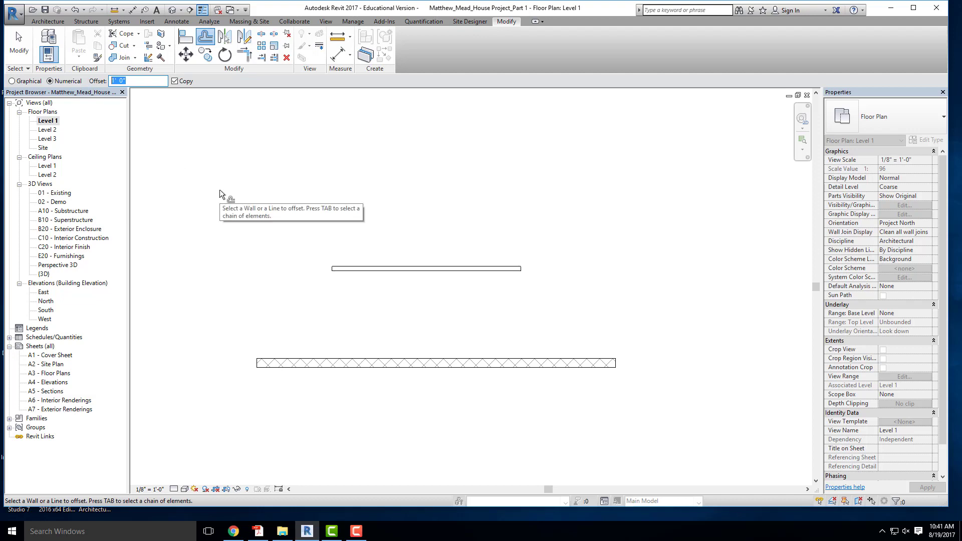
type("5")
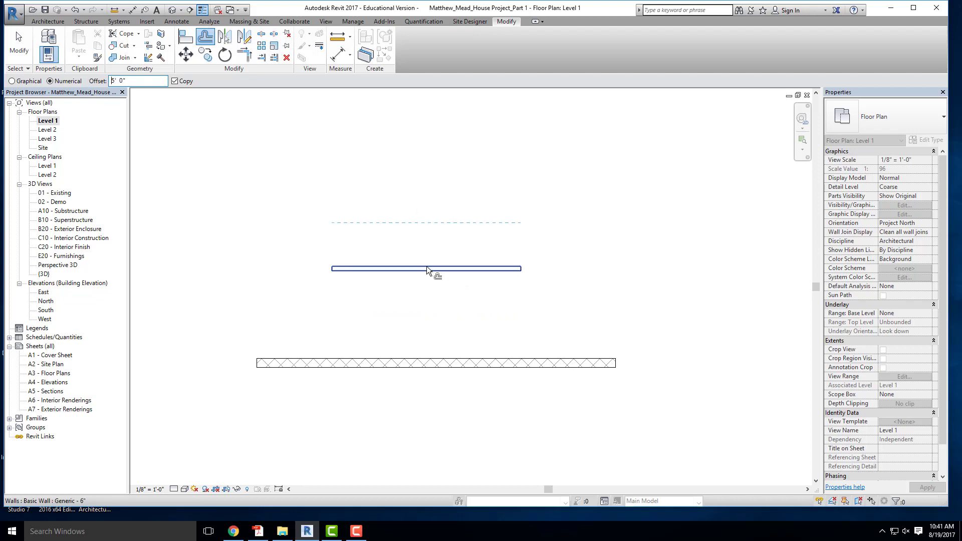
scroll(425, 267, "up", 1)
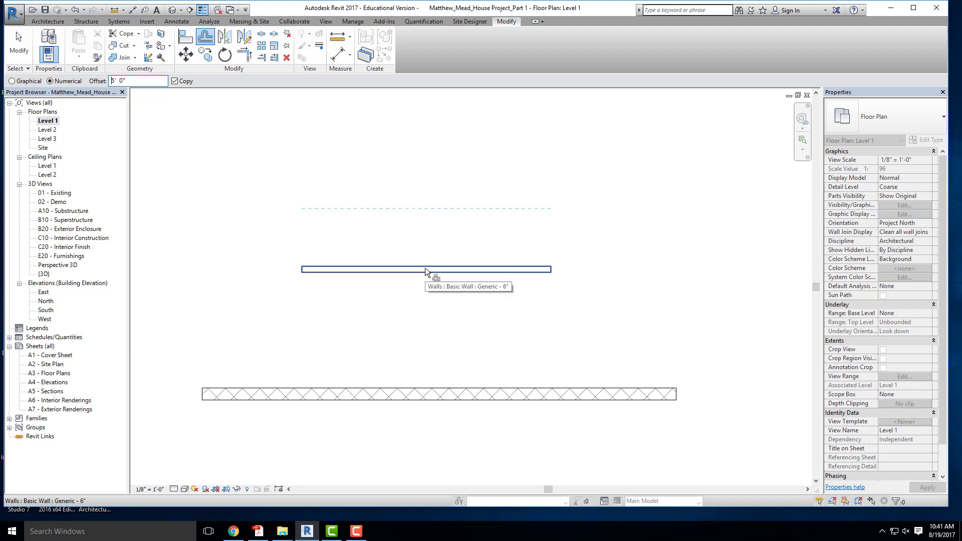
left_click(424, 268)
left_click(420, 208)
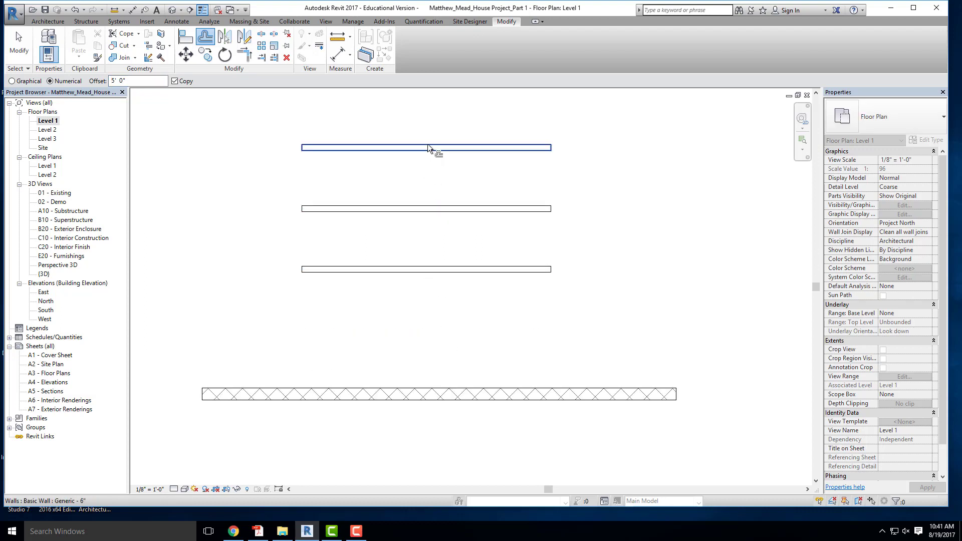
Offset another copy 5' 0" above the topmost wall and end the Offset command
middle_click_drag(427, 143, 393, 235)
scroll(393, 236, "up", 1)
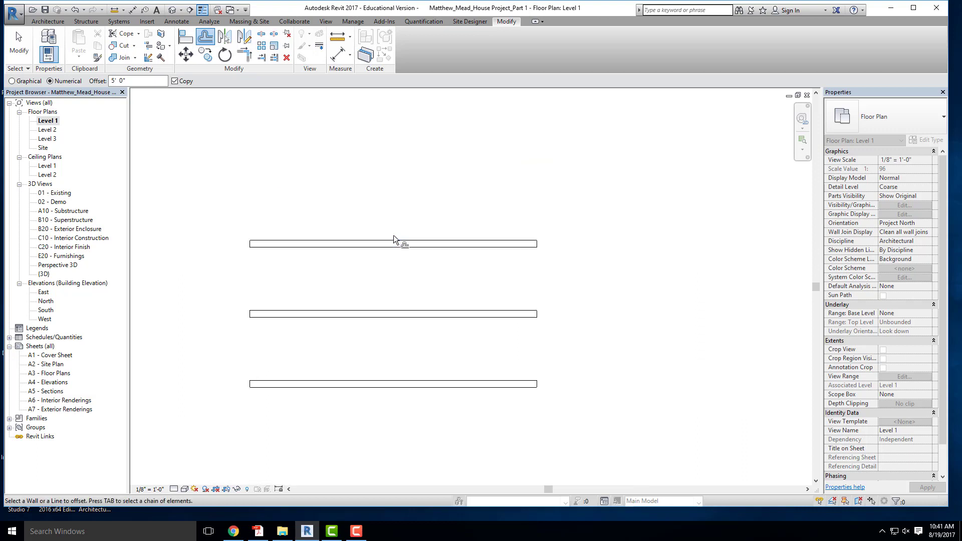
left_click(393, 241)
left_click(468, 315)
scroll(542, 321, "down", 2)
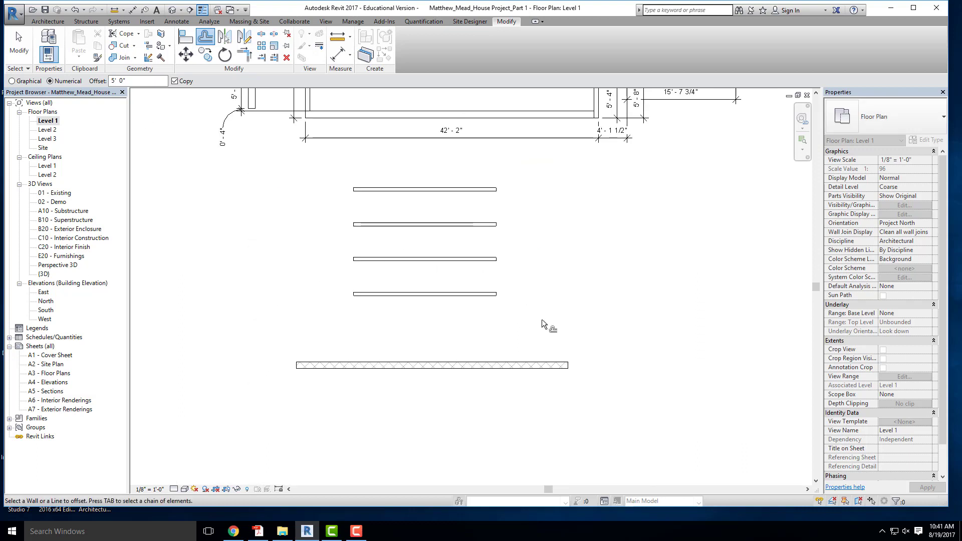
key("Escape")
key("Escape")
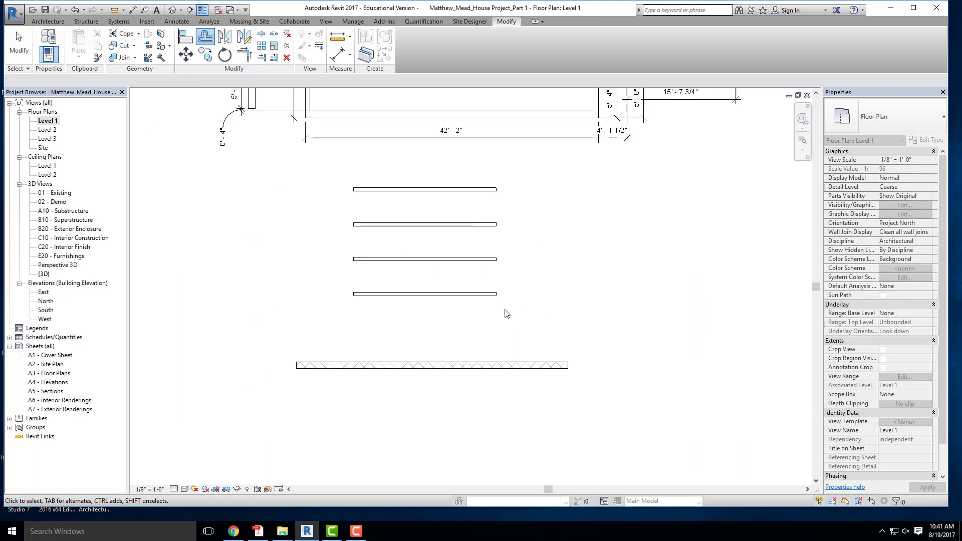
Delete all the 6" practice walls above the masonry wall
left_click_drag(511, 322, 407, 179)
key("Delete")
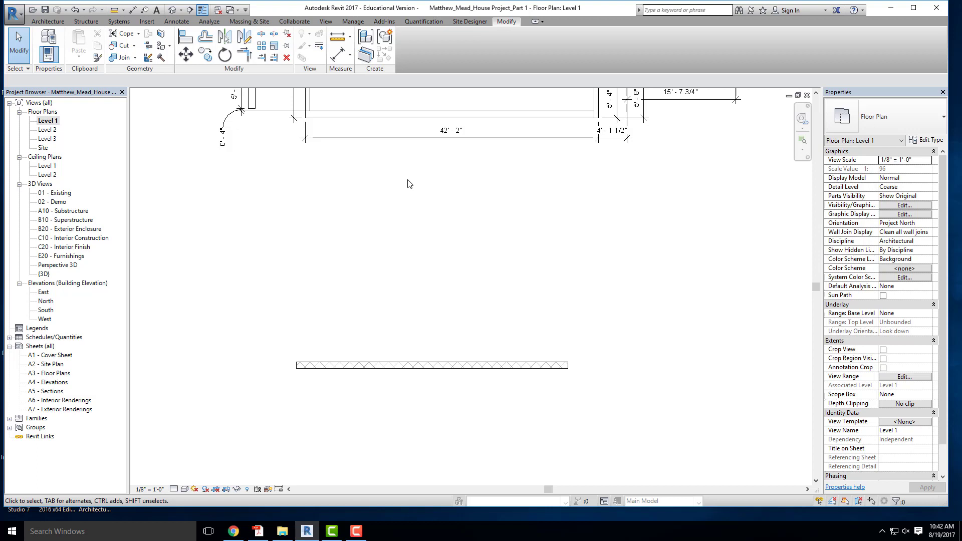
scroll(404, 268, "down", 3)
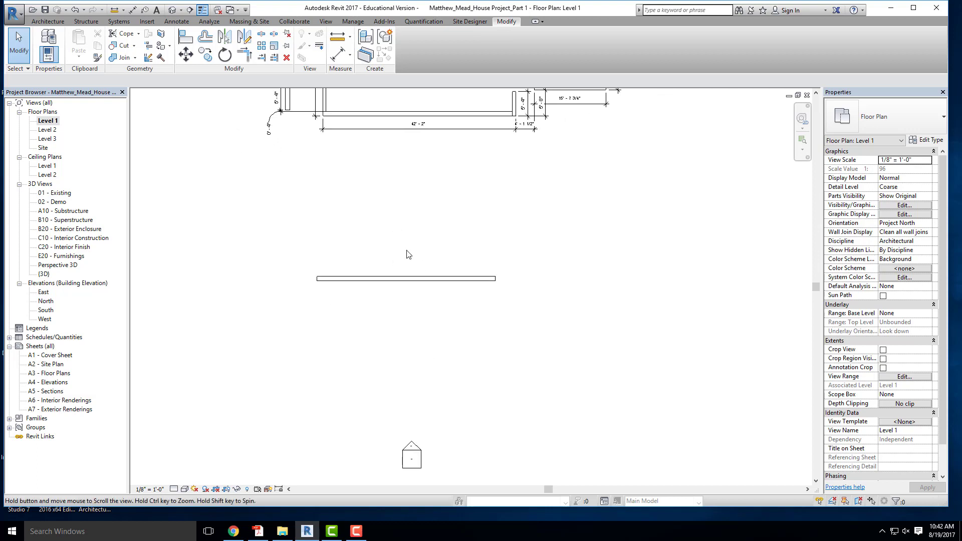
left_click(411, 280)
scroll(307, 214, "up", 2)
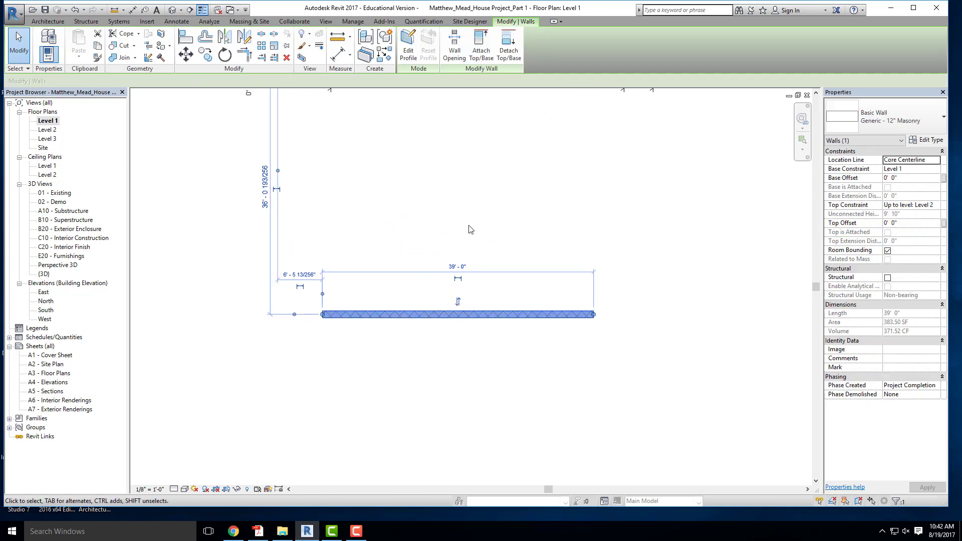
left_click(440, 214)
left_click(425, 315)
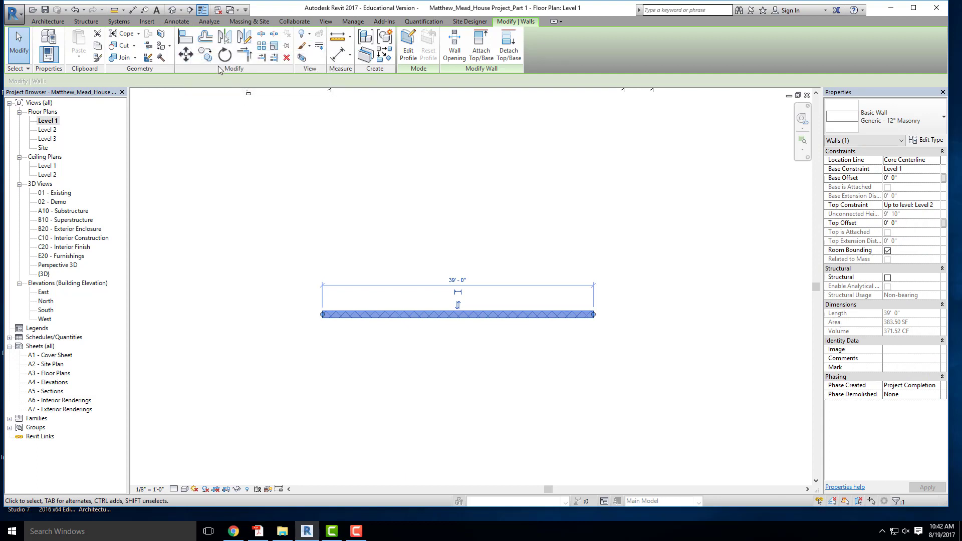
scroll(383, 255, "down", 3)
scroll(431, 160, "up", 2)
left_click(434, 162)
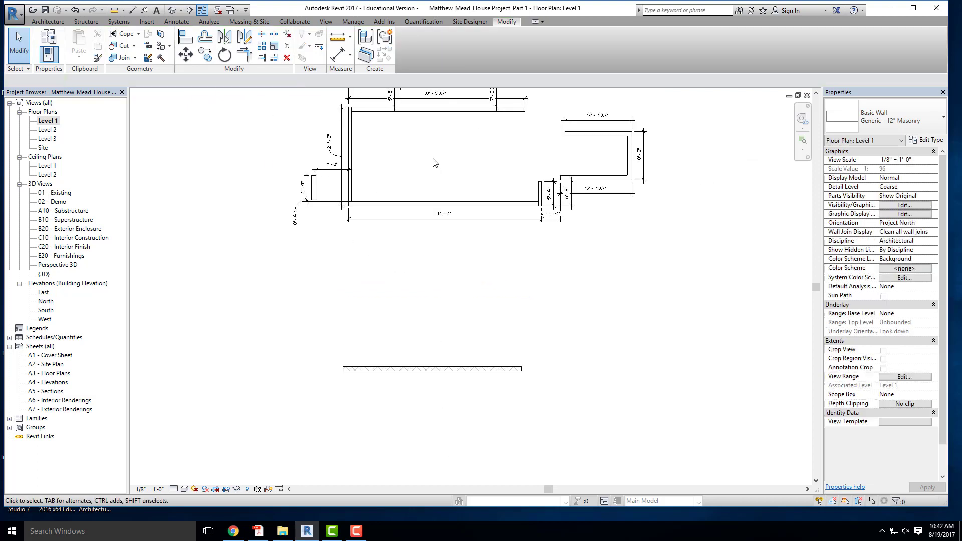
middle_click_drag(426, 267, 360, 188)
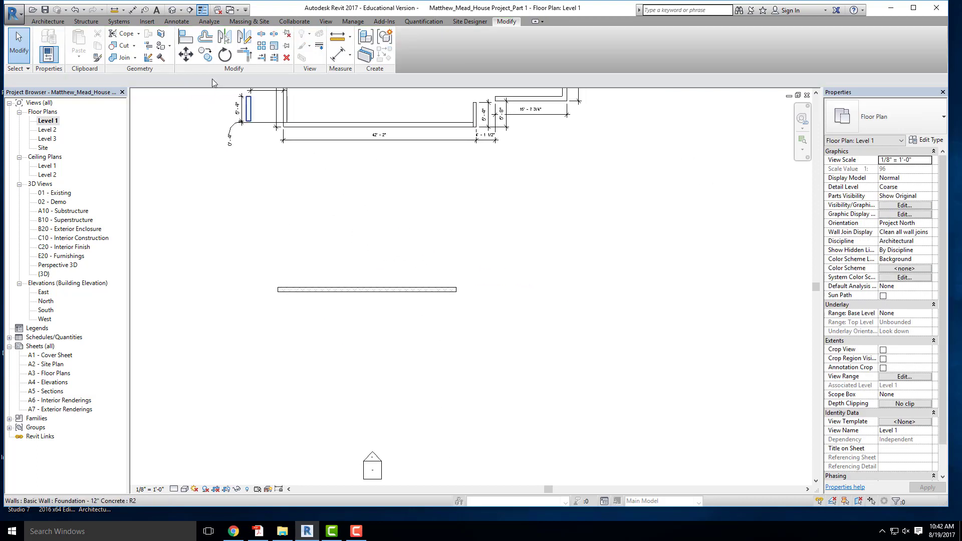
Split the 12" masonry wall at its midpoint, 19' 6" from the end, using Split Element
left_click(368, 290)
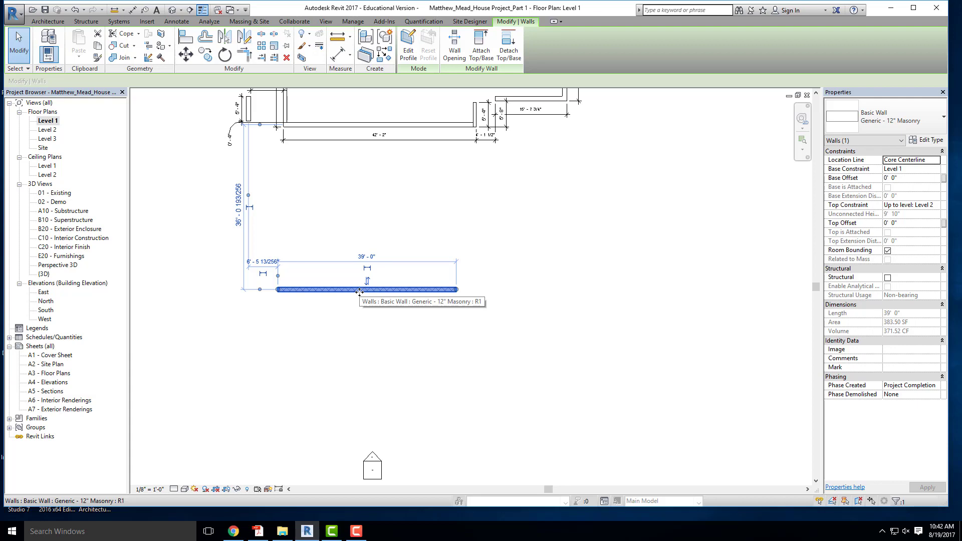
left_click(261, 36)
scroll(368, 284, "up", 3)
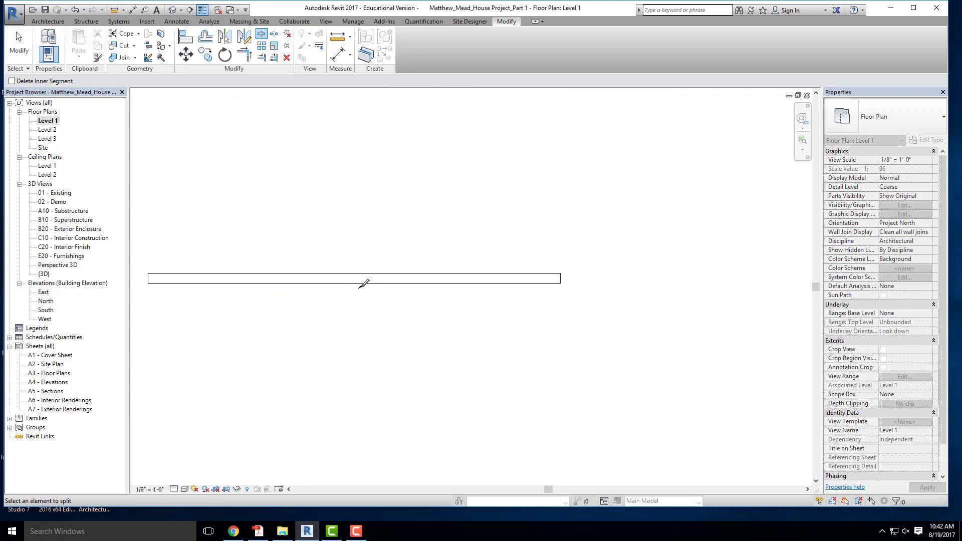
scroll(356, 260, "up", 1)
scroll(358, 269, "down", 3)
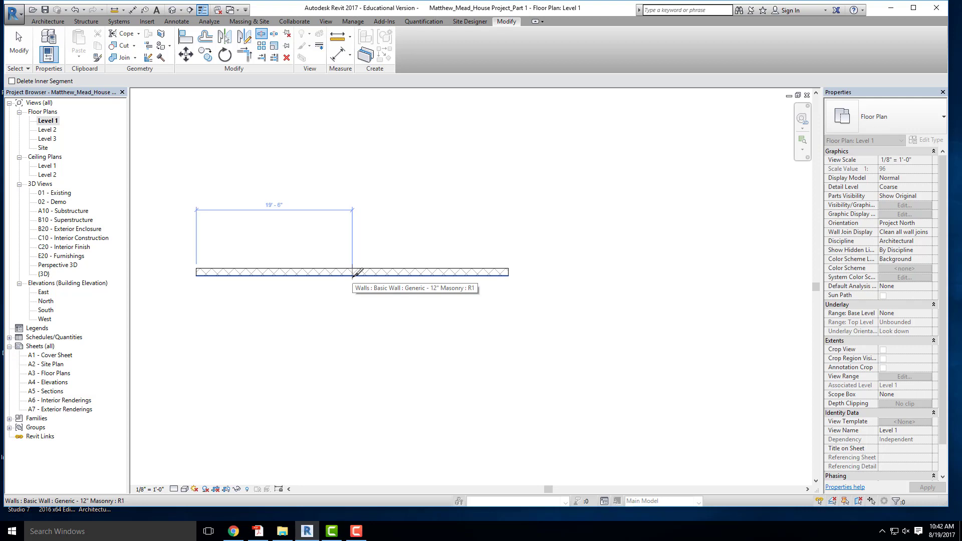
left_click(353, 273)
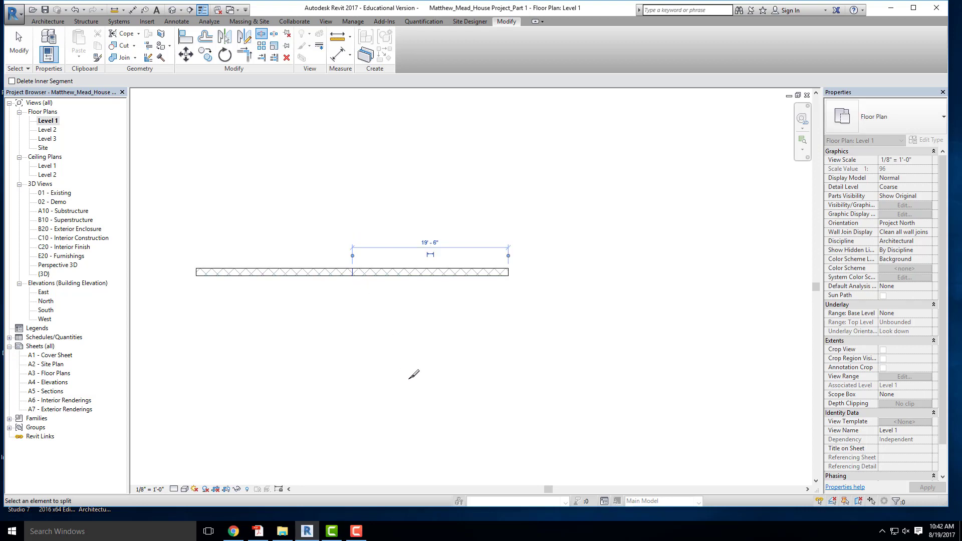
key("Escape")
Change the right half of the split masonry wall to the Generic - 8" type and clear the selection
scroll(389, 271, "up", 2)
left_click(389, 273)
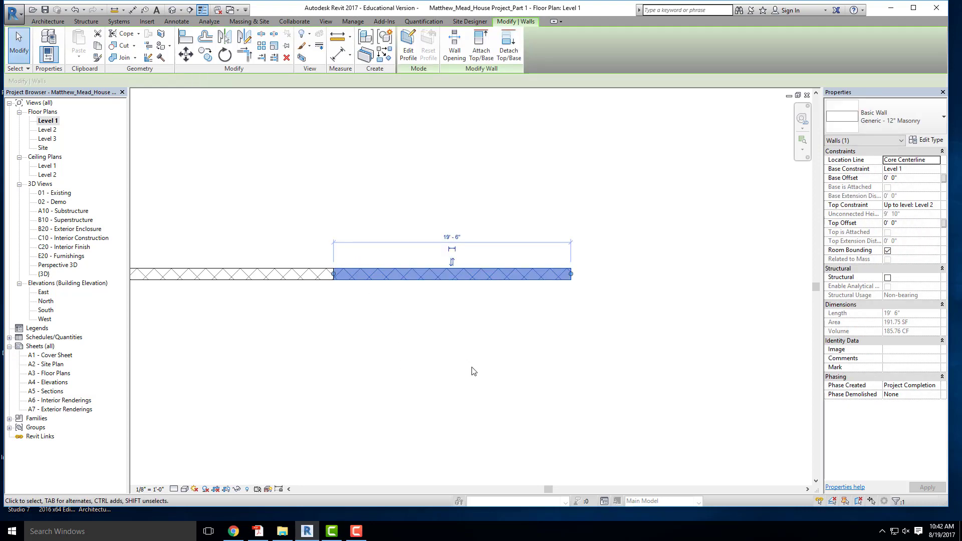
left_click(926, 115)
left_click(859, 171)
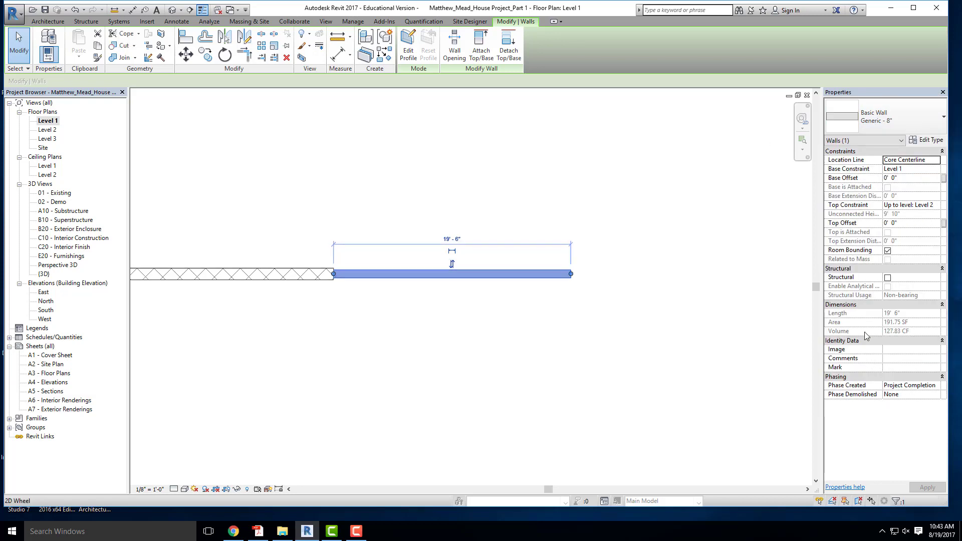
left_click(599, 321)
scroll(603, 314, "down", 2)
scroll(494, 280, "up", 2)
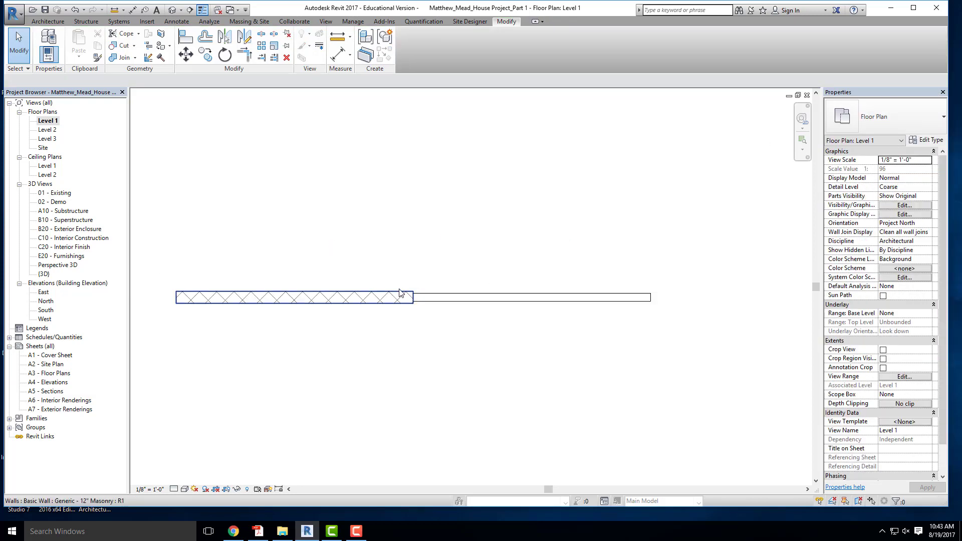
Try to move the right half of the split masonry wall straight up from the shared joint
left_click(576, 299)
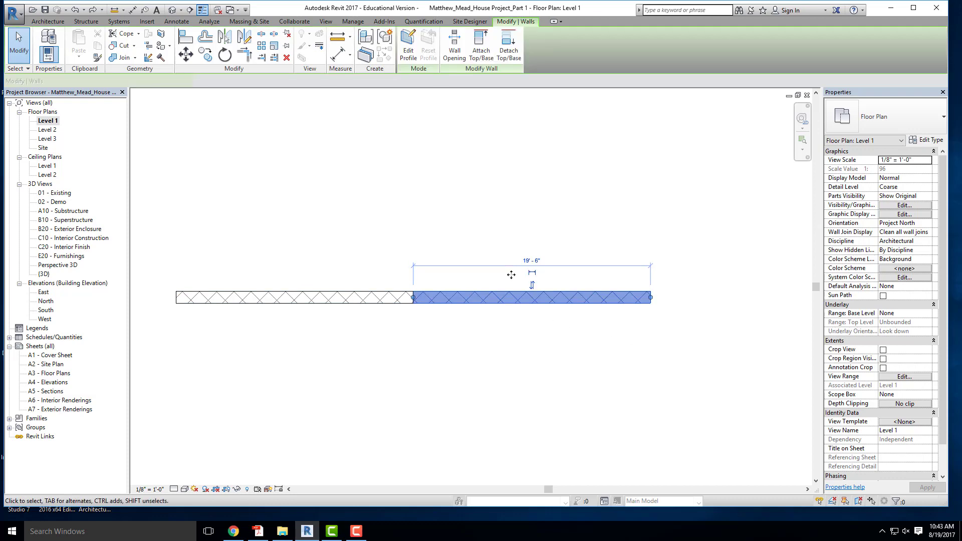
left_click(185, 54)
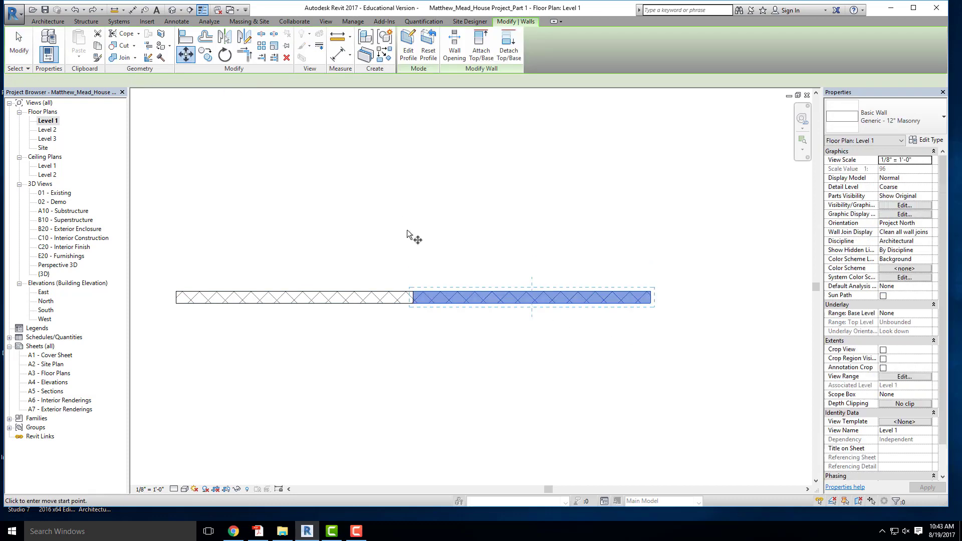
left_click(413, 297)
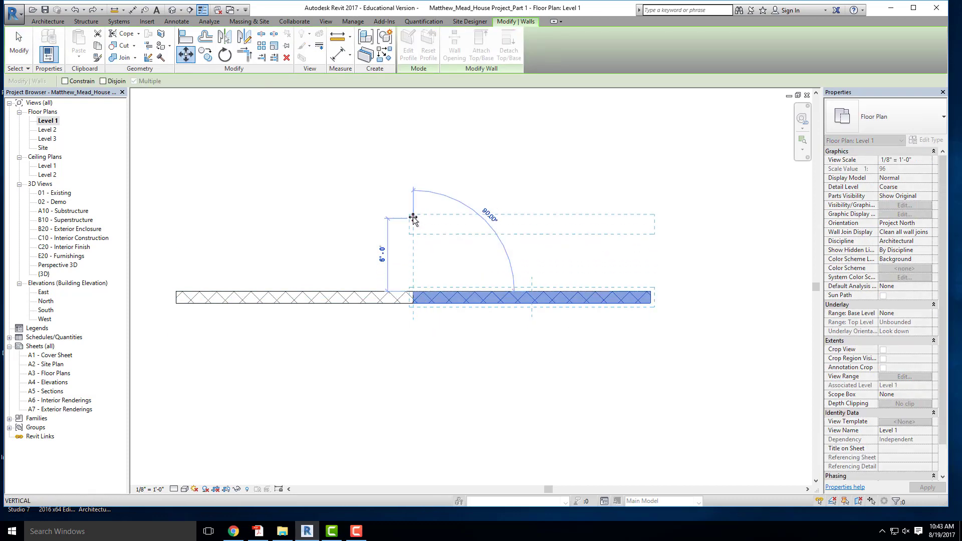
left_click(472, 318)
scroll(425, 311, "up", 3, "ctrl")
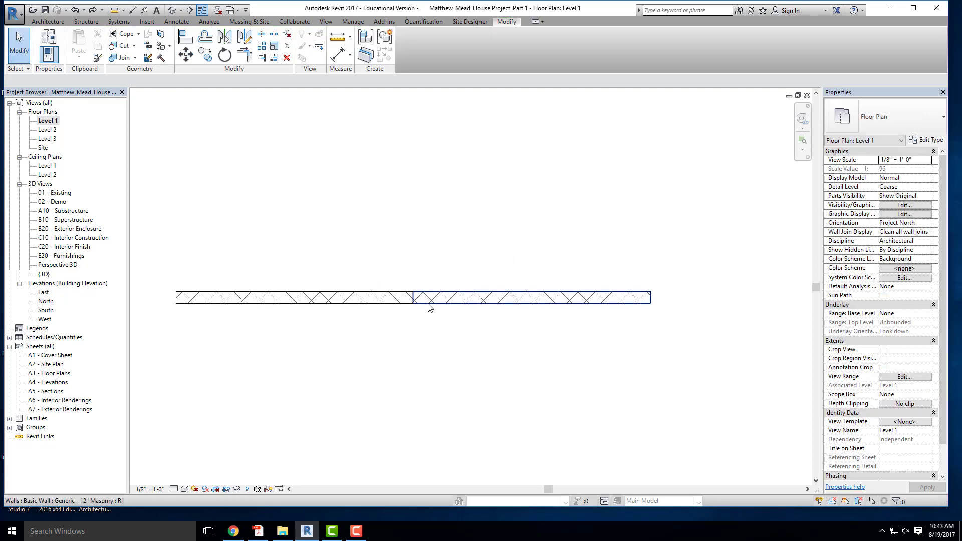
left_click(428, 306)
scroll(416, 310, "up", 2)
left_click(381, 316)
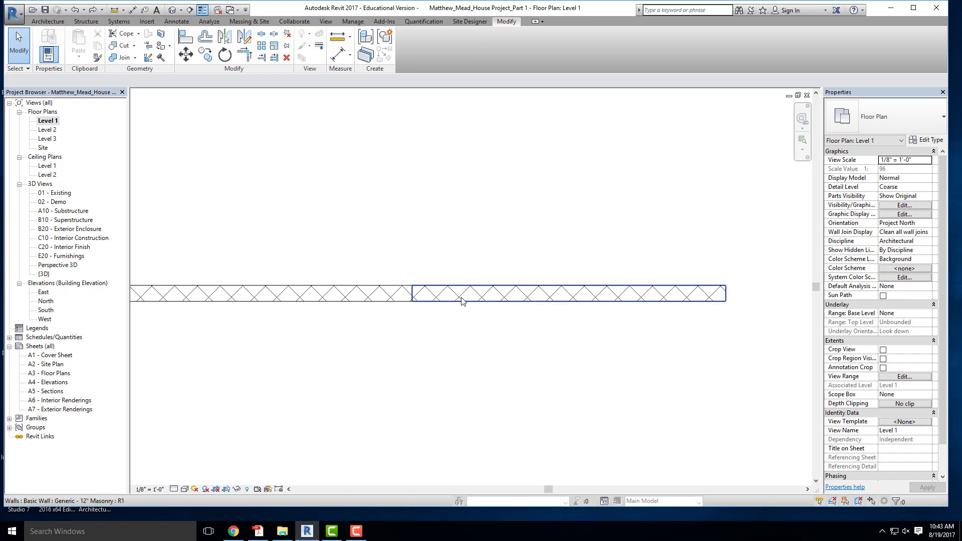
Disallow the join at the right wall segment's end where it meets the left segment
left_click(495, 299)
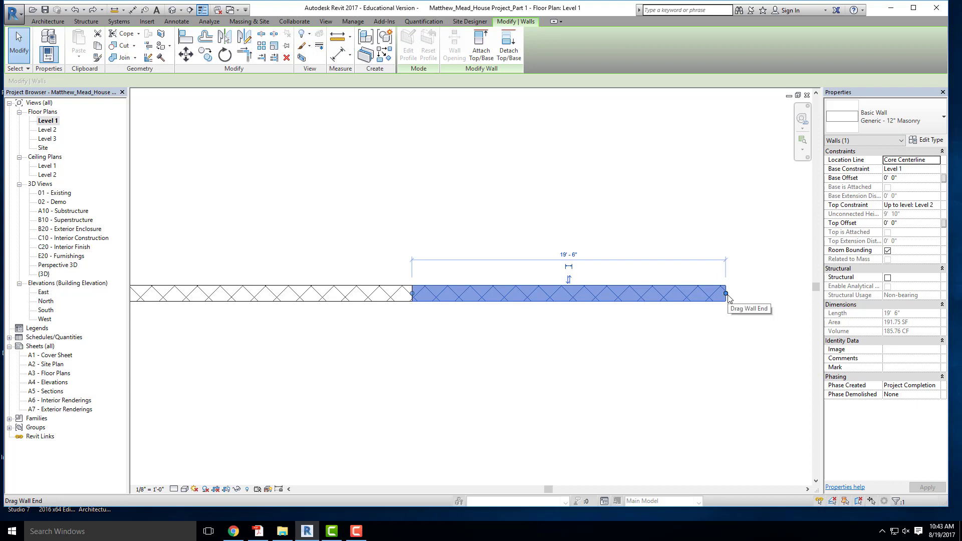
right_click(413, 297)
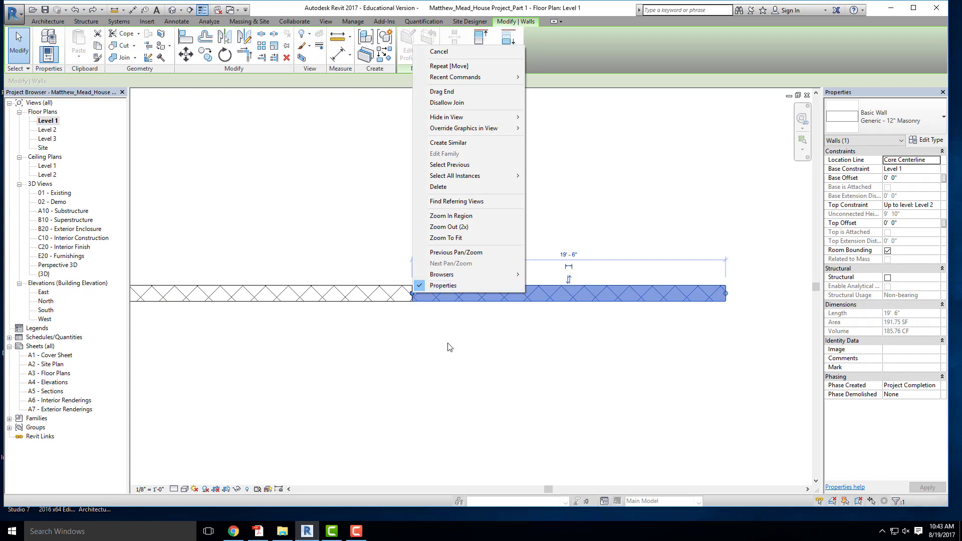
left_click(449, 103)
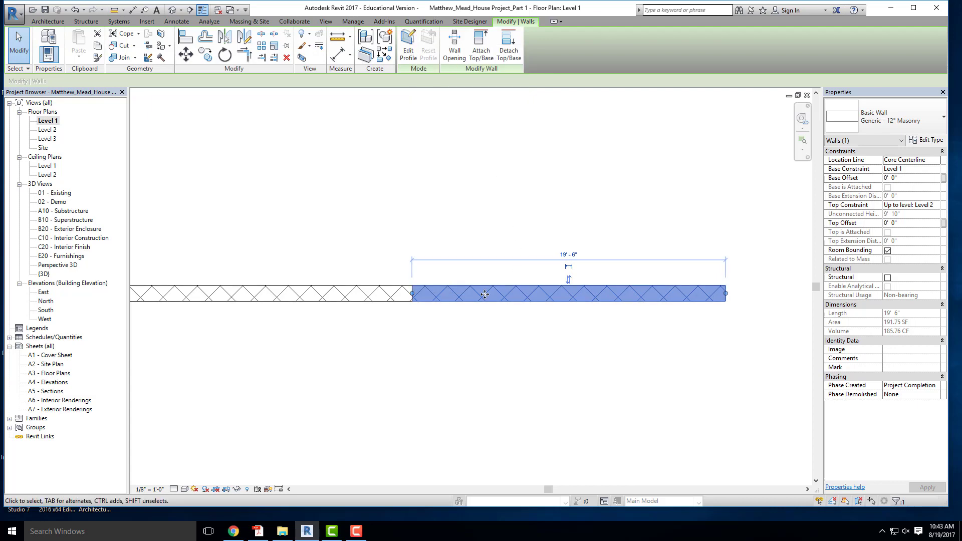
left_click(441, 325)
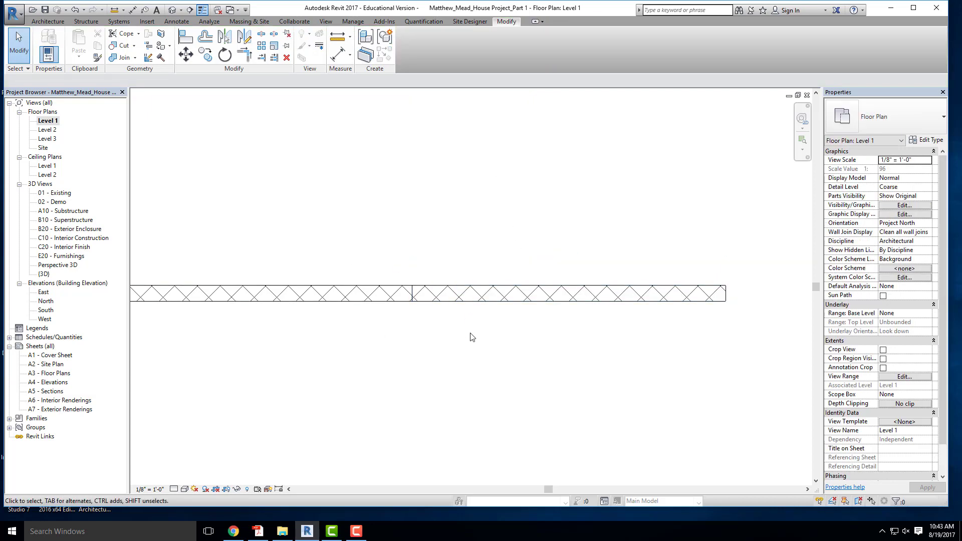
Move the right masonry wall segment straight up about 6' from the left segment
scroll(449, 275, "down", 2)
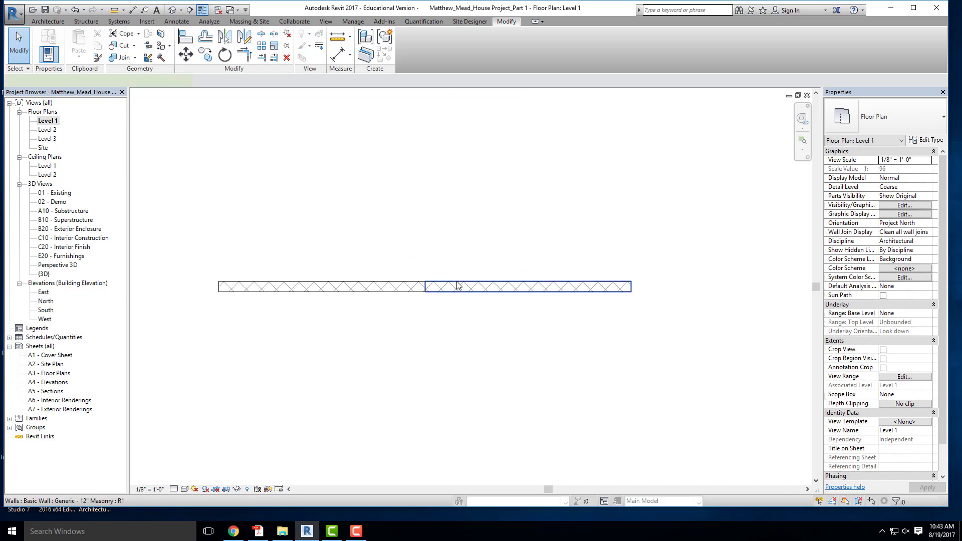
left_click(490, 286)
left_click(186, 54)
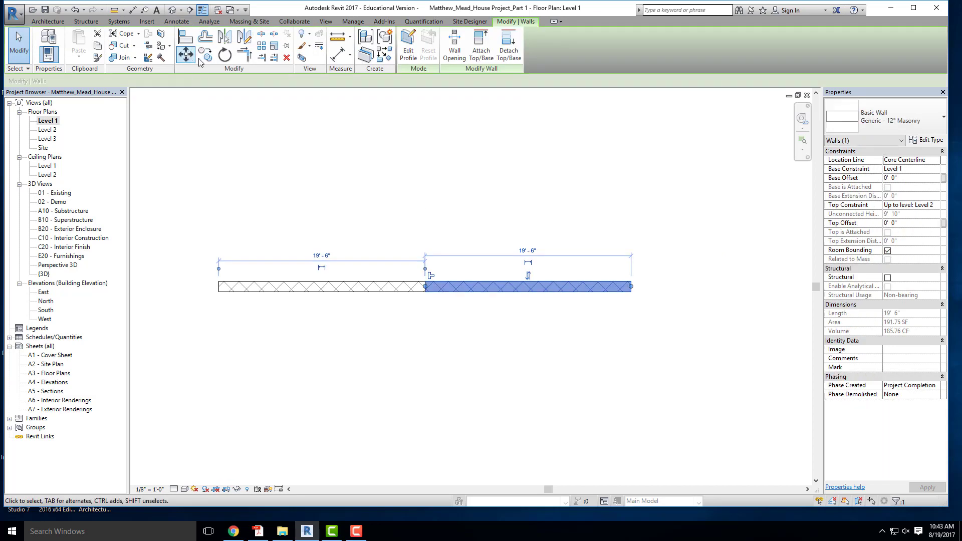
left_click(493, 281)
left_click(493, 217)
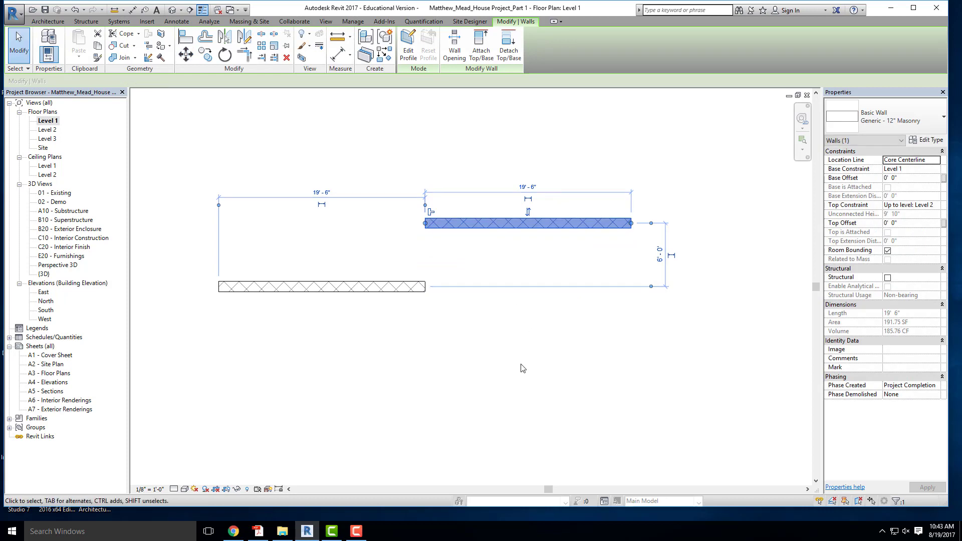
Undo the right masonry wall segment's move, the disallowed join and the wall split
left_click(431, 305)
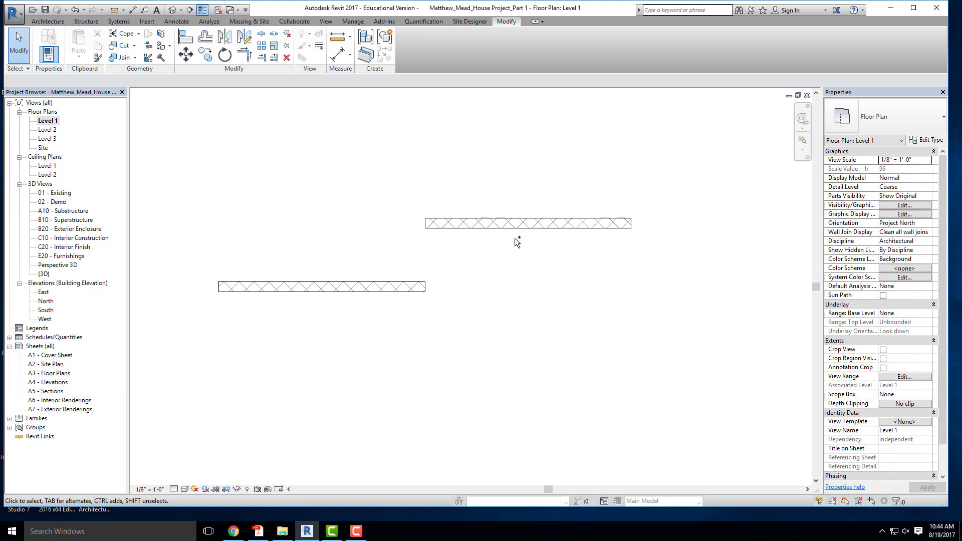
key("ctrl+z")
key("ctrl+z")
key("ctrl+z")
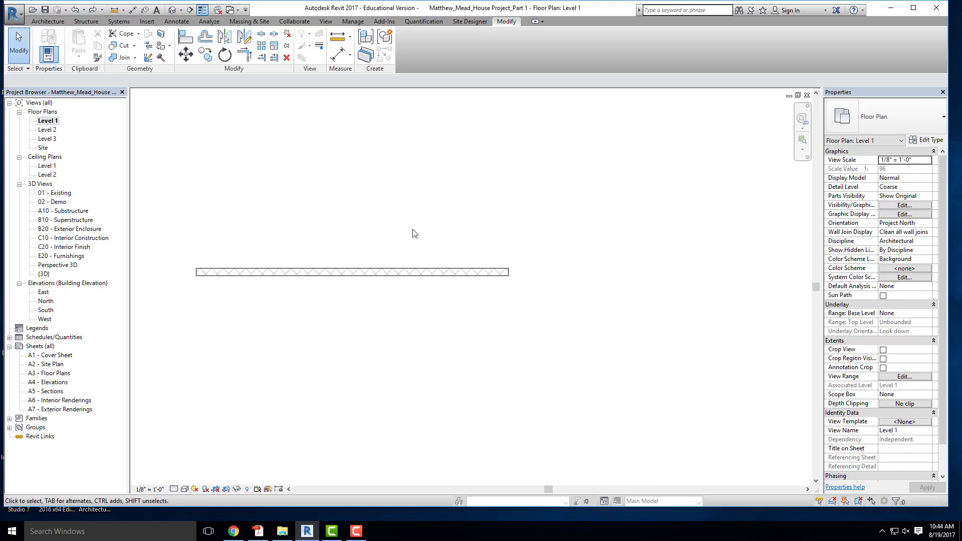
Draw a vertical Generic - 12" Masonry wall about 34' 6" long to the right of the horizontal masonry wall
left_click(414, 272)
scroll(364, 266, "up", 3)
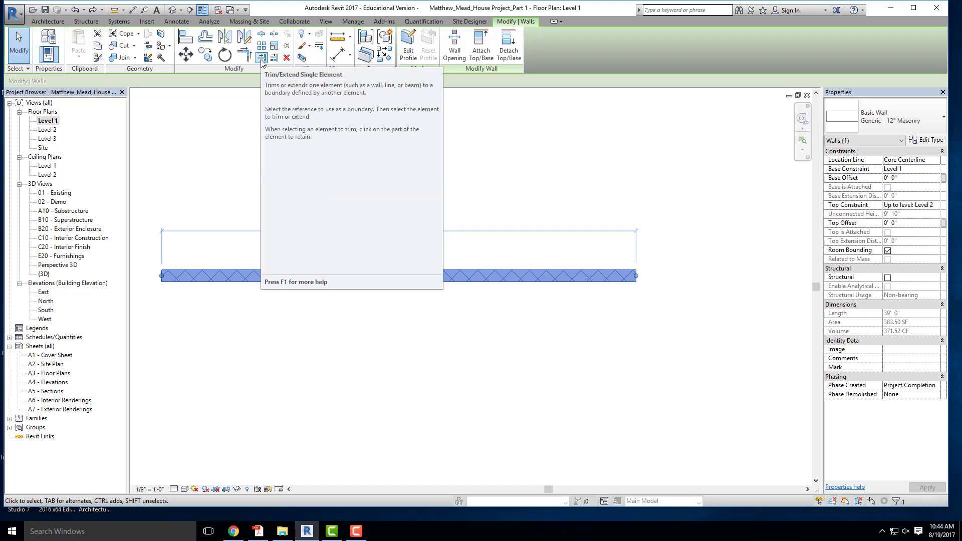
left_click(259, 172)
scroll(260, 171, "down", 3)
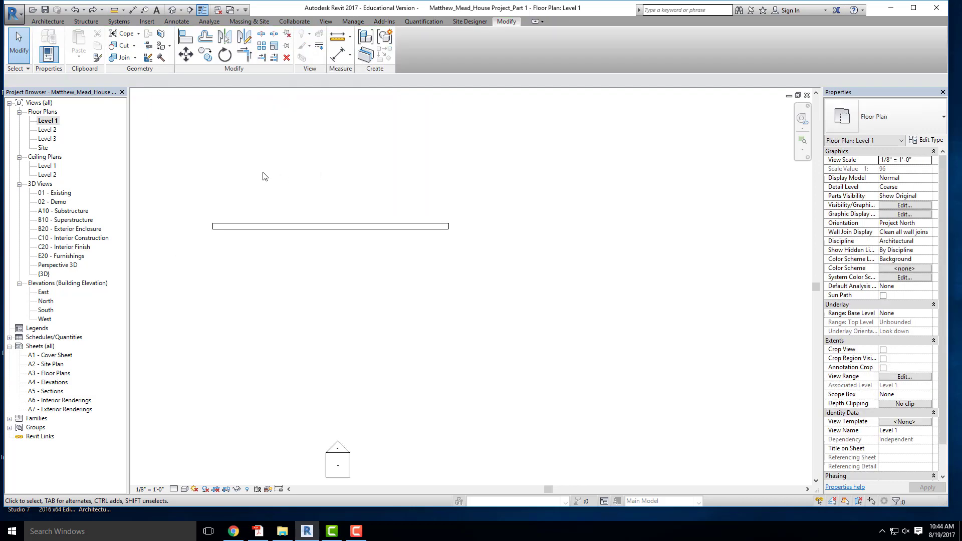
left_click(48, 21)
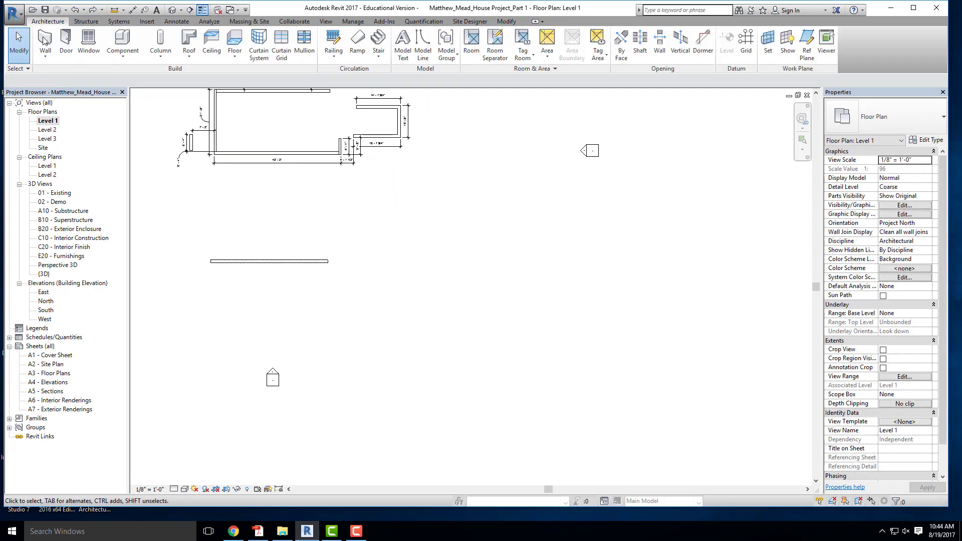
left_click(48, 44)
left_click(443, 311)
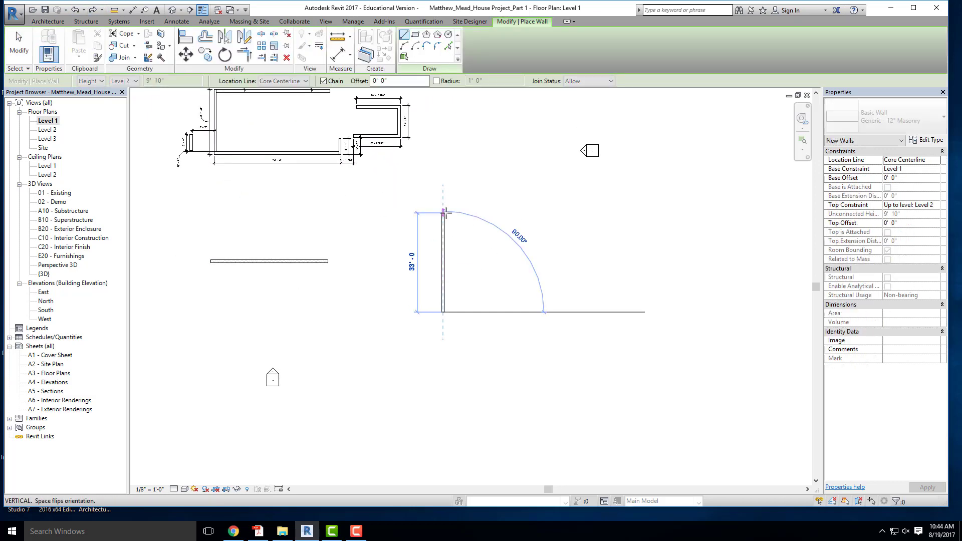
left_click(442, 208)
key("Escape")
key("Escape")
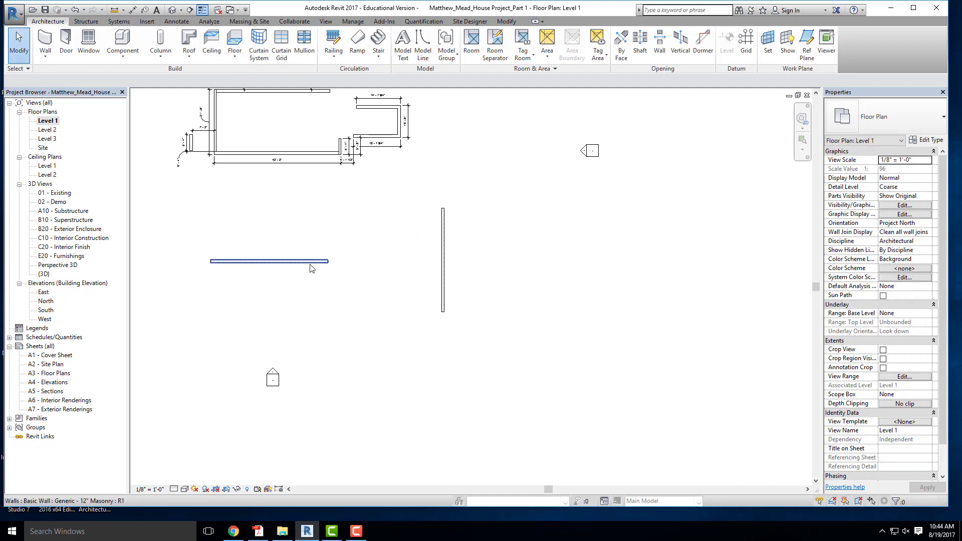
Extend the horizontal wall to the vertical wall using Trim/Extend Single Element, and undo the extension
scroll(308, 267, "up", 2)
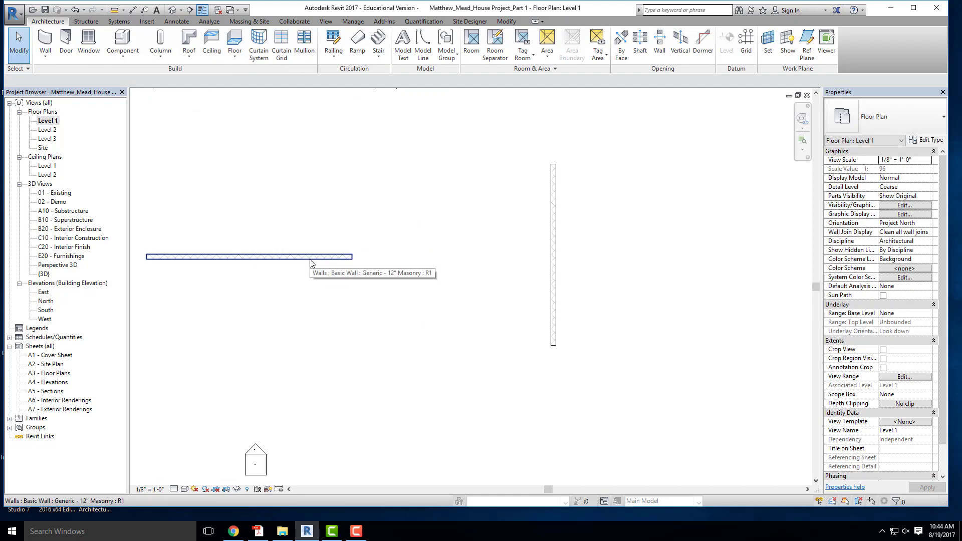
left_click(310, 258)
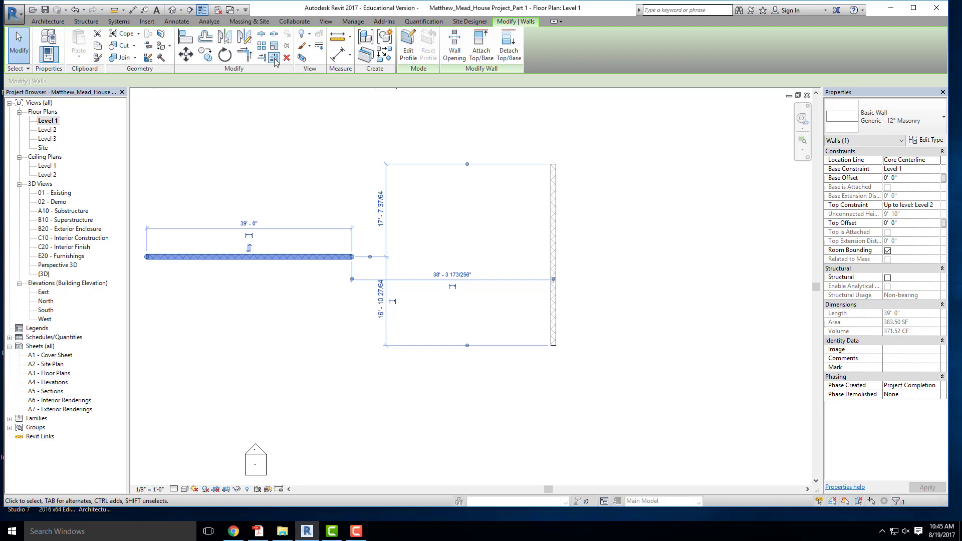
left_click(261, 57)
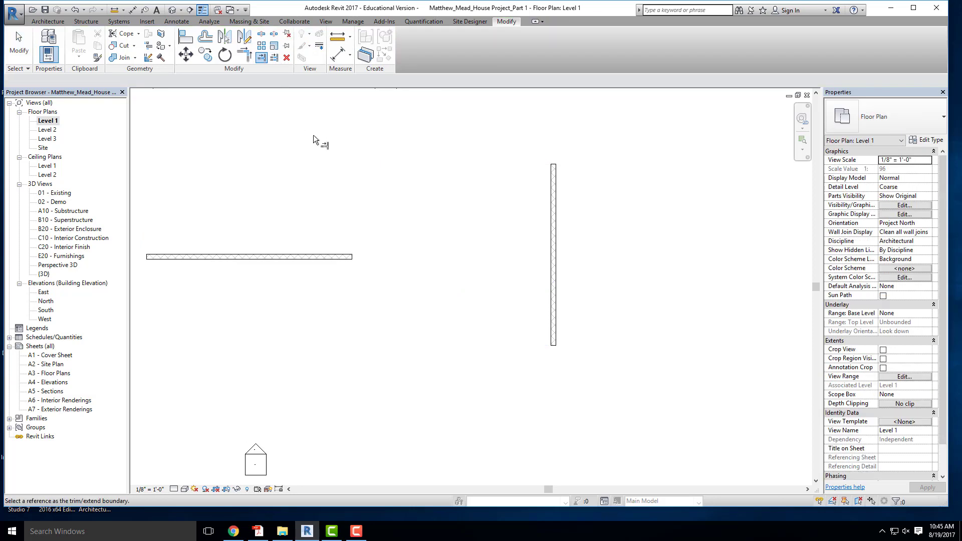
left_click(551, 253)
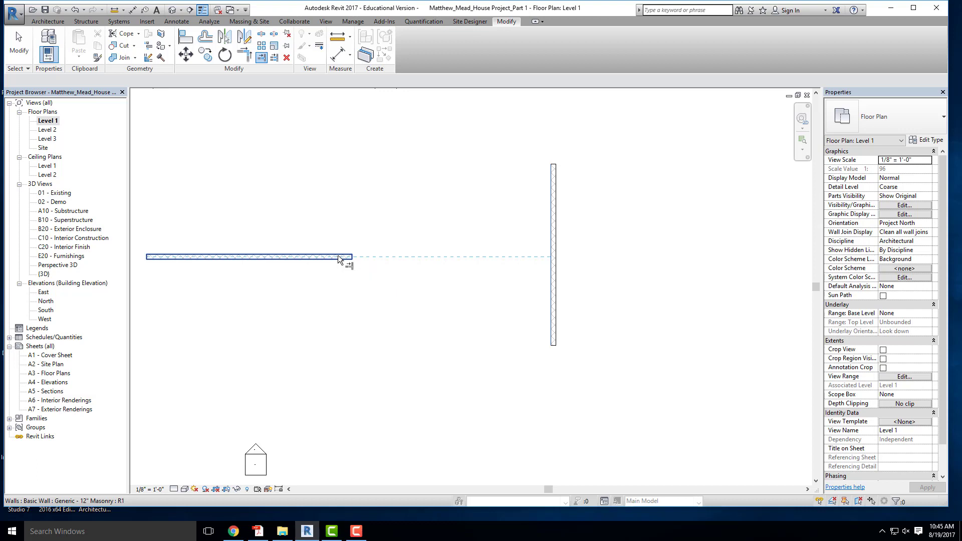
left_click(338, 258)
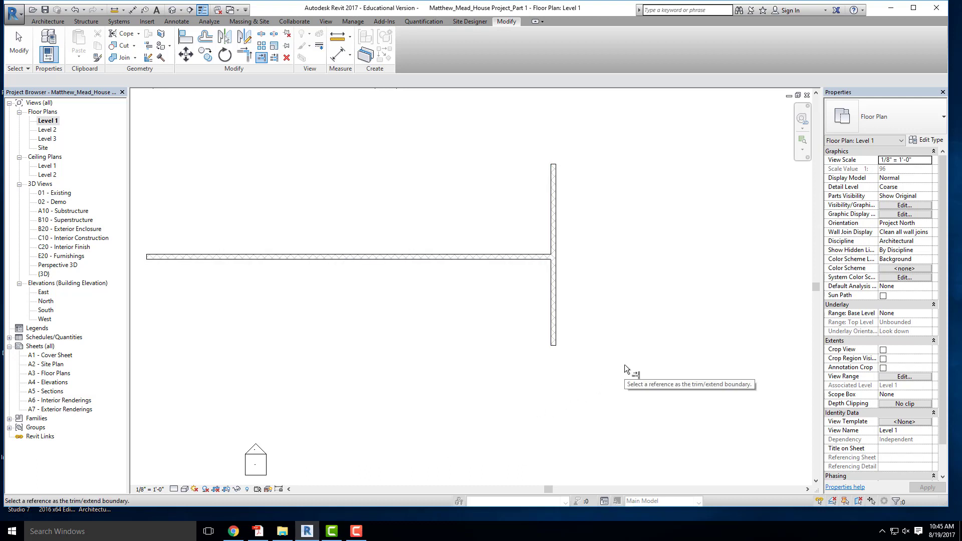
key("ctrl+z")
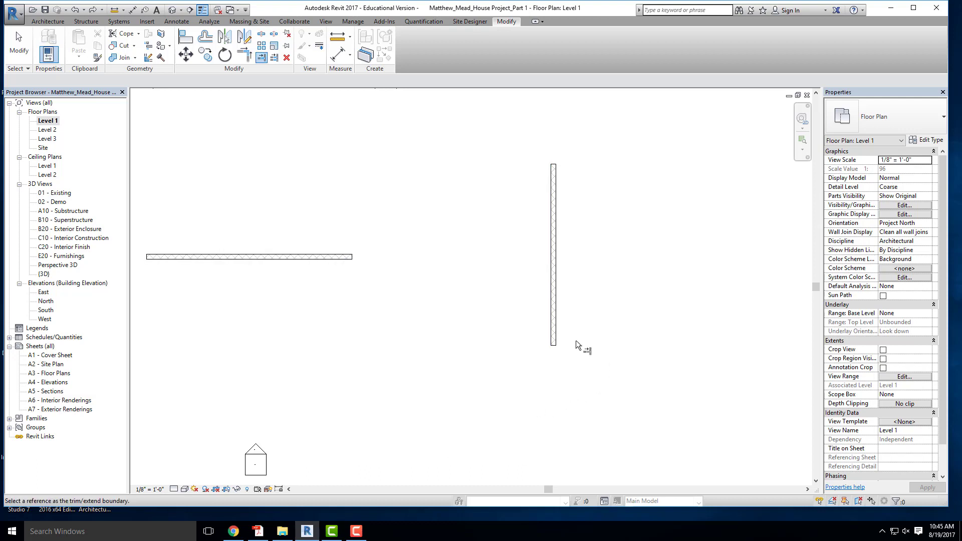
key("Escape")
Stretch the horizontal wall's right end by hand until it meets the vertical wall, and clear the selection
left_click(345, 258)
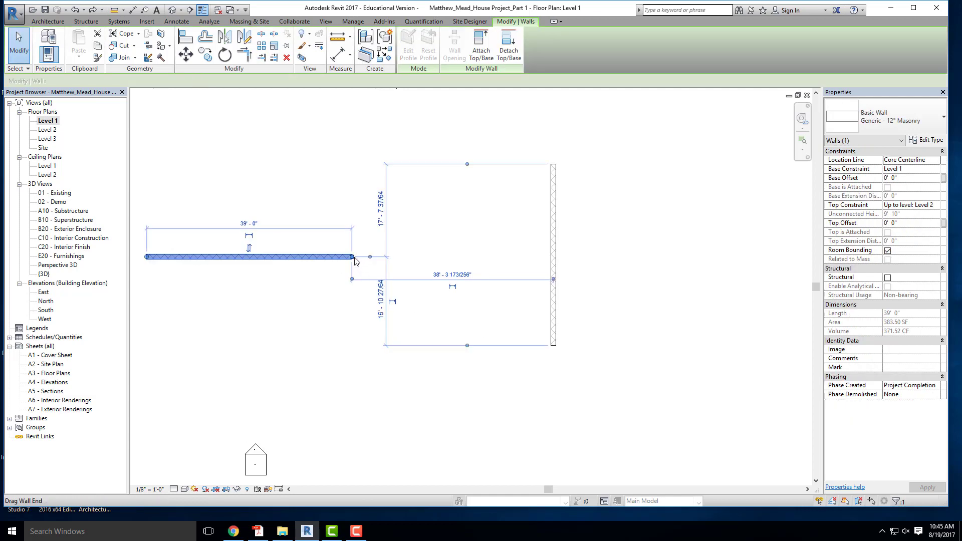
left_click_drag(353, 257, 553, 256)
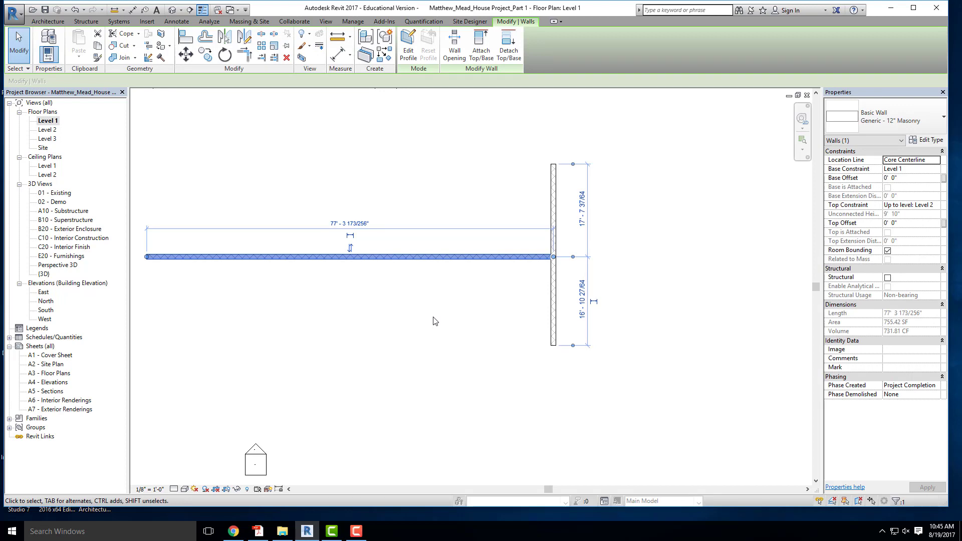
key("Escape")
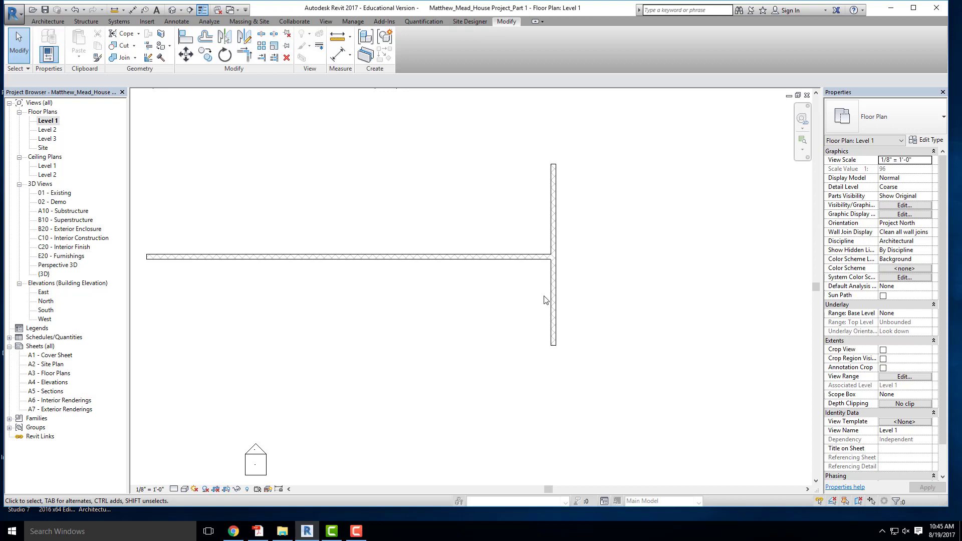
Pull the horizontal wall's right end back from the vertical wall so the wall is about 56' 6" long
scroll(546, 299, "down", 3)
scroll(501, 262, "up", 2)
left_click(546, 246)
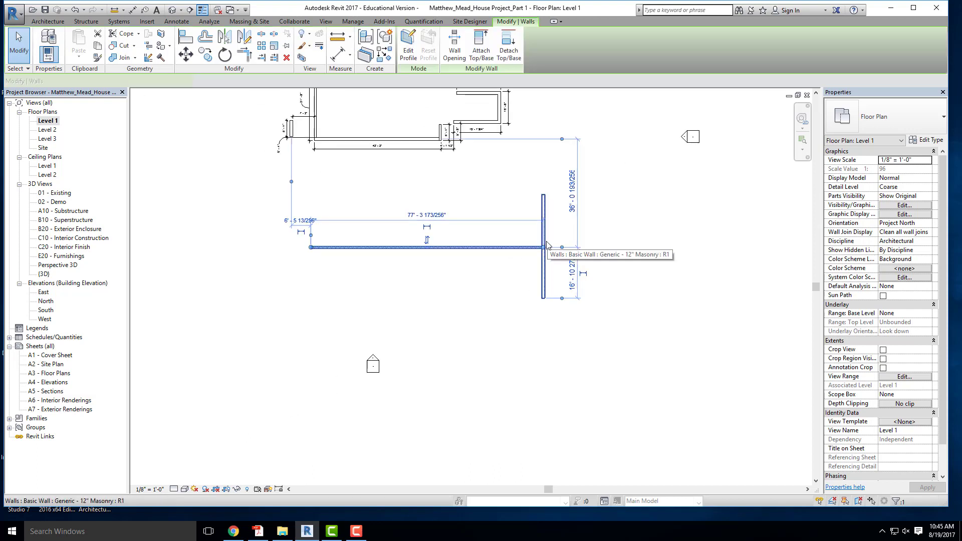
left_click_drag(543, 247, 480, 248)
Copy the horizontal wall downward eight times at 2' spacing, using multiple copying
left_click(204, 55)
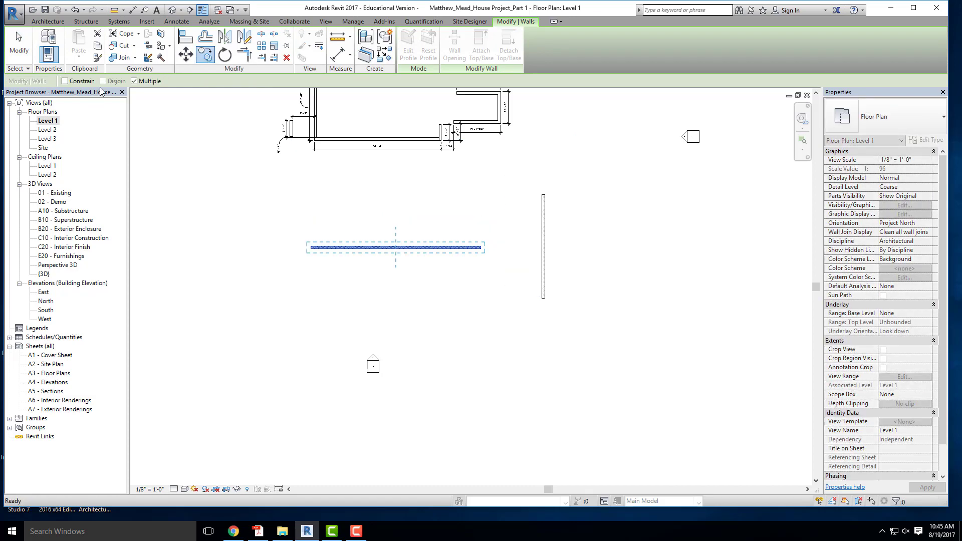
left_click(396, 248)
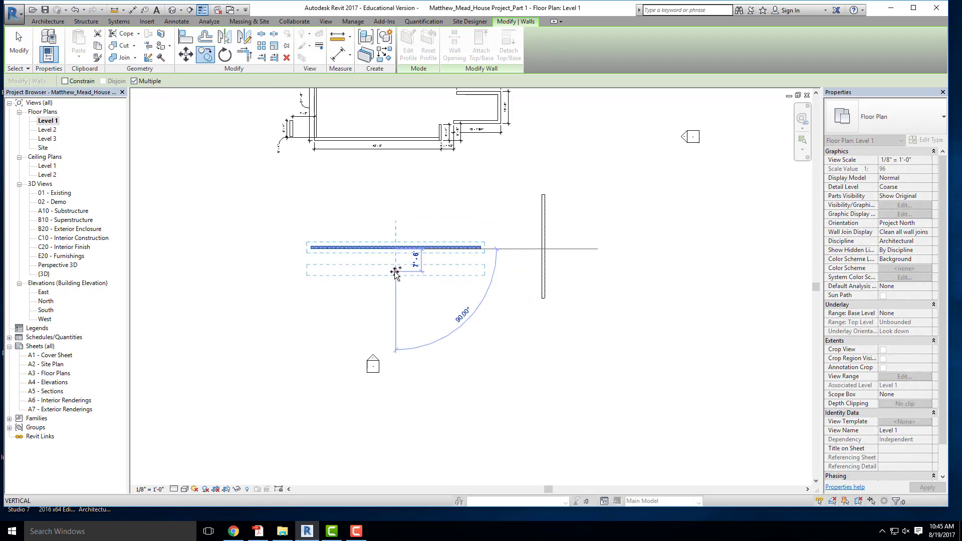
type("2")
key("Return")
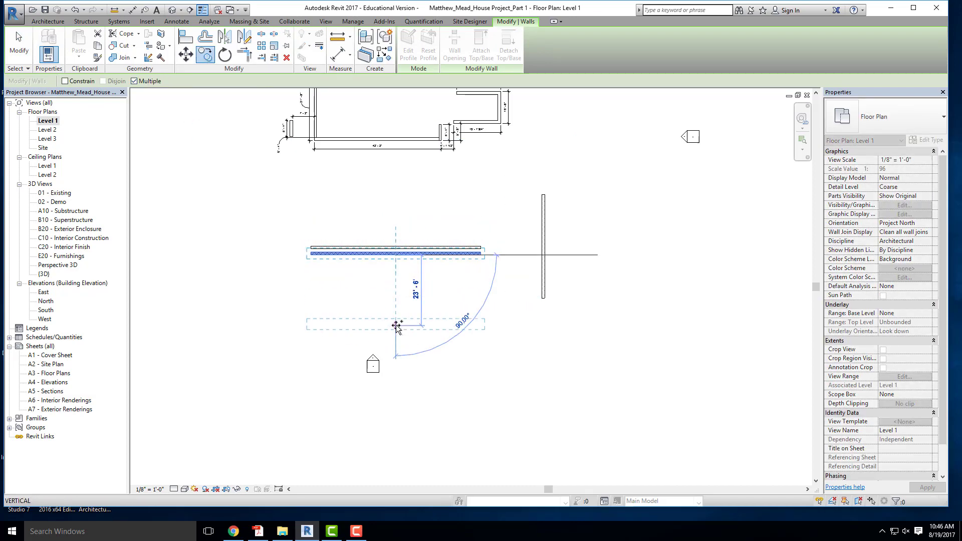
key("2")
key("Return")
key("2")
key("Return")
key("2")
key("Return")
key("2")
key("Return")
key("2")
key("Return")
type("2")
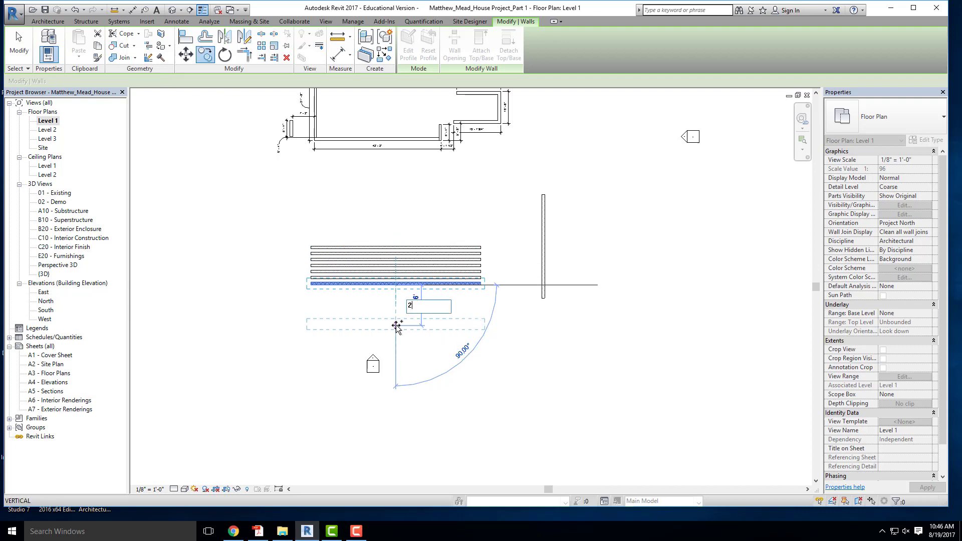
key("Return")
type("2")
key("Return")
key("Escape")
Stretch the vertical wall's lower end down past the lowest horizontal wall copy
left_click(542, 294)
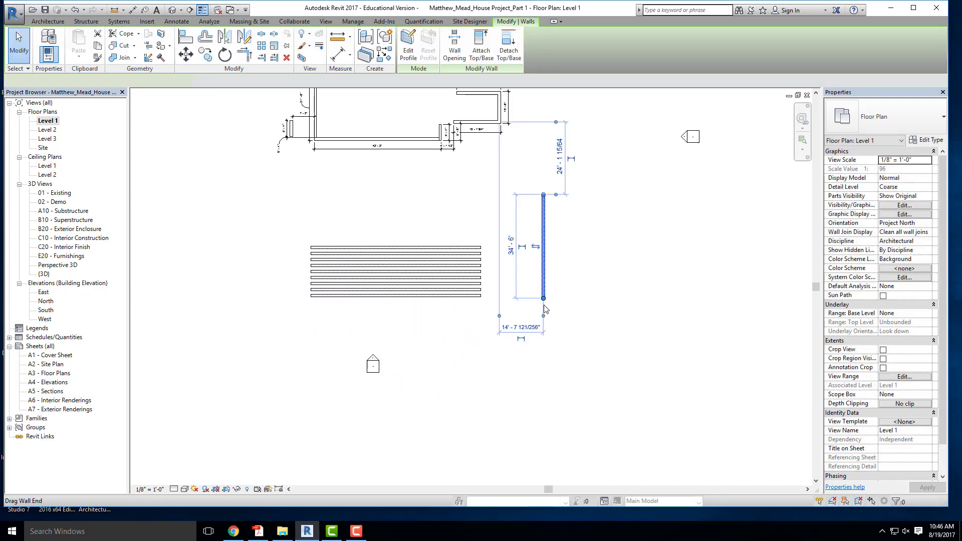
left_click_drag(544, 304, 543, 337)
key("Escape")
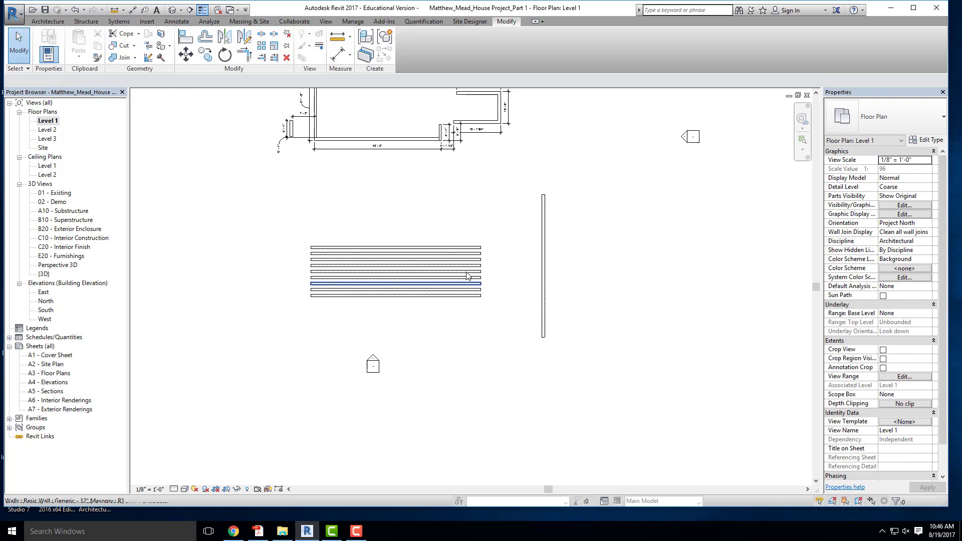
Stretch the top two horizontal walls to the vertical wall and the third to about 72' long, and undo these stretches
scroll(467, 275, "up", 4)
left_click(508, 244)
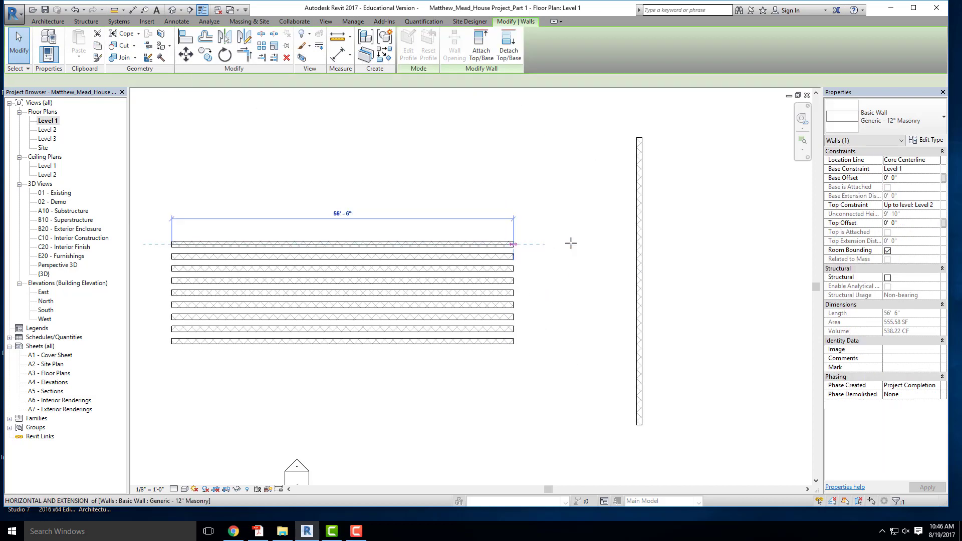
left_click_drag(571, 243, 637, 244)
left_click(511, 256)
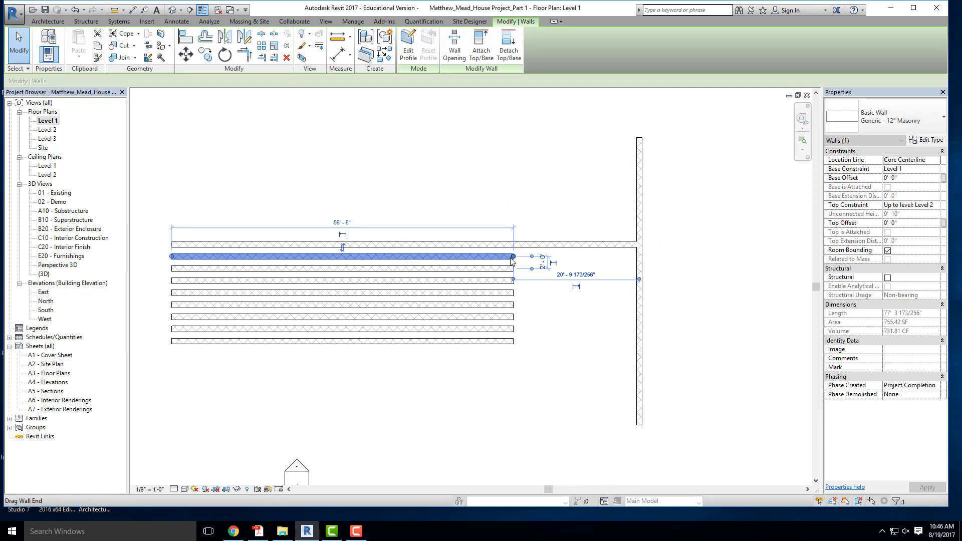
left_click_drag(512, 257, 637, 257)
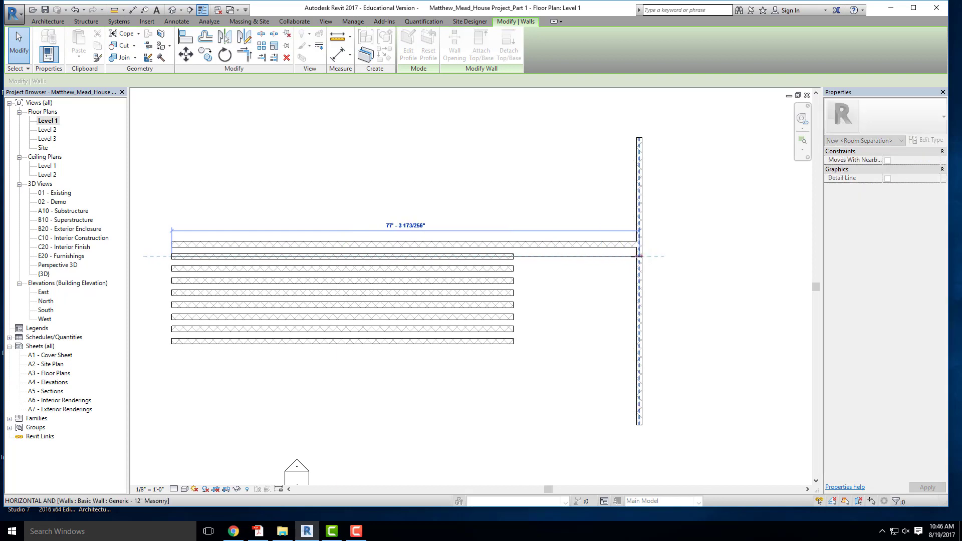
left_click(510, 269)
left_click_drag(512, 269, 607, 269)
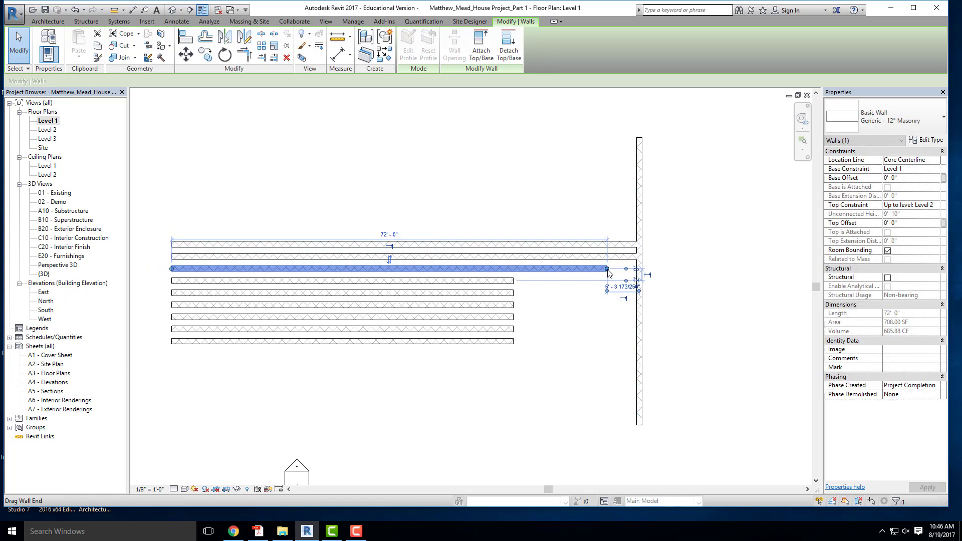
key("ctrl+z")
key("ctrl+z")
key("ctrl+z")
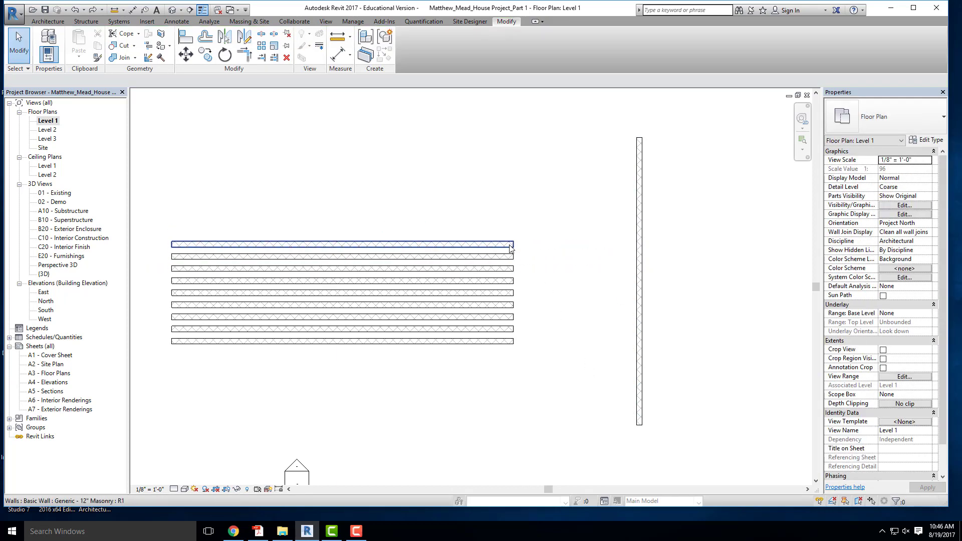
Extend all nine horizontal walls to the vertical wall at once using Trim/Extend Multiple Elements
left_click(275, 58)
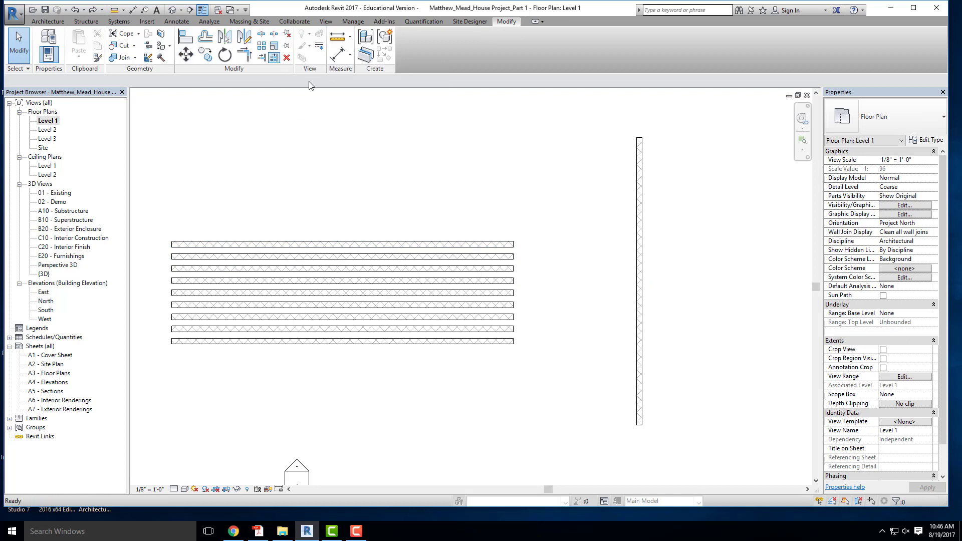
left_click(633, 239)
left_click_drag(534, 382, 478, 224)
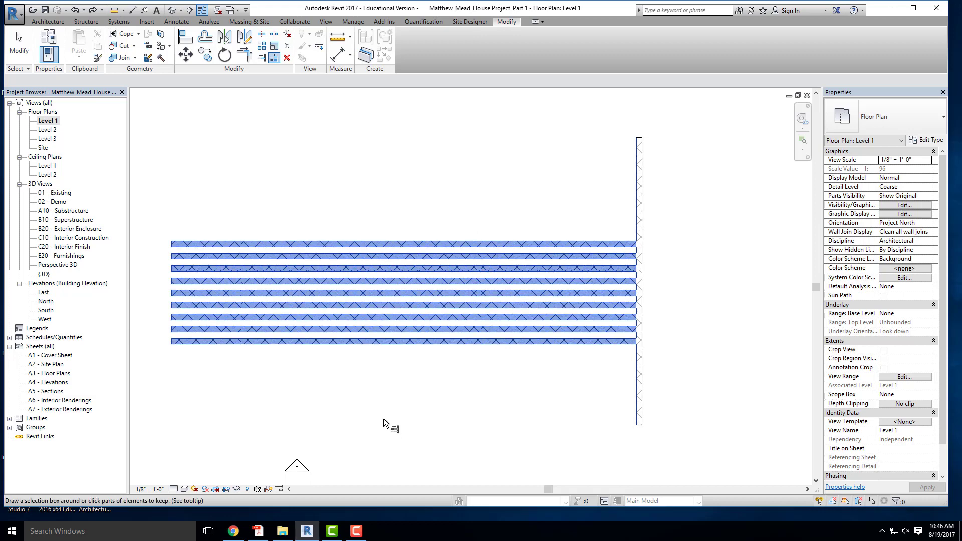
scroll(476, 156, "down", 1)
key("Escape")
key("Escape")
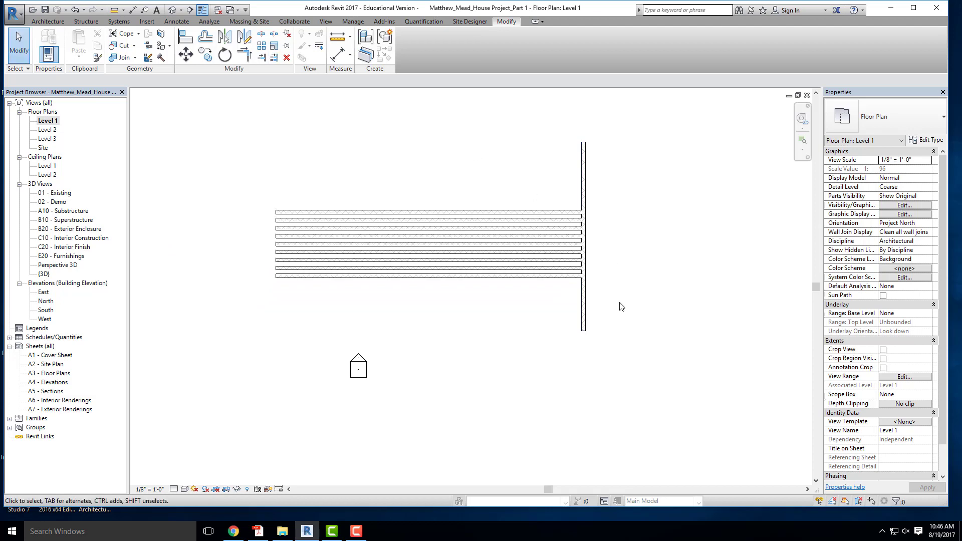
Delete the vertical practice wall together with all nine horizontal practice walls
left_click_drag(623, 308, 508, 189)
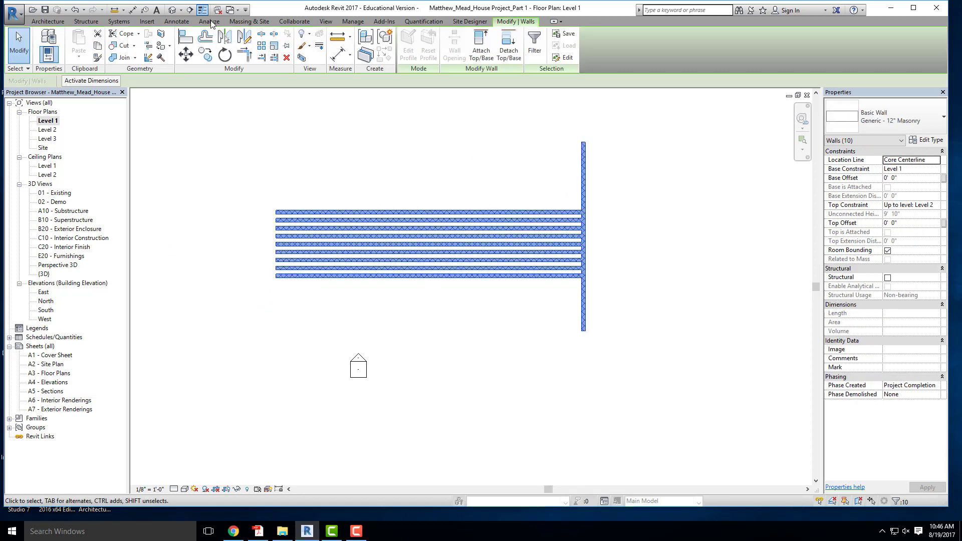
middle_click_drag(401, 150, 418, 244)
key("Delete")
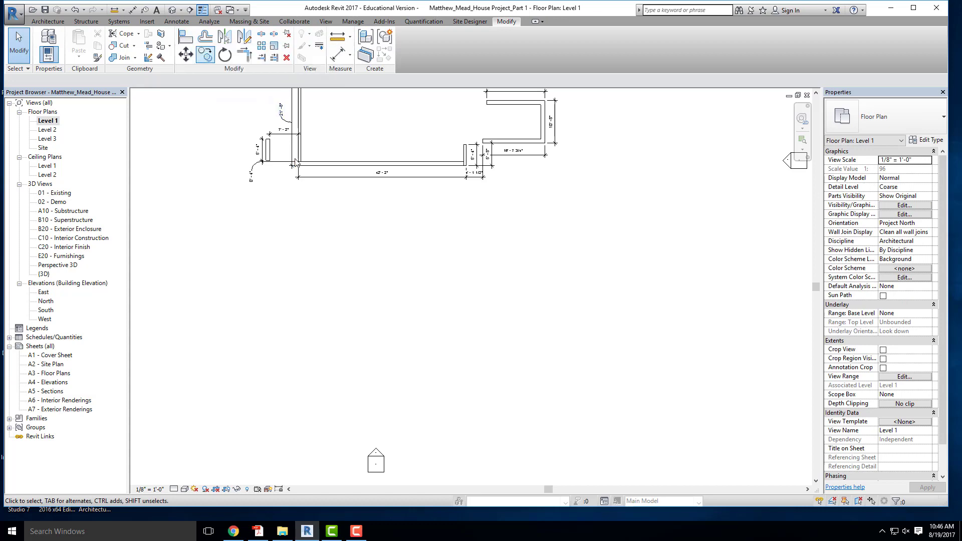
Open the default 3D view and orbit it to look at the foundation walls from the front and above
left_click(173, 10)
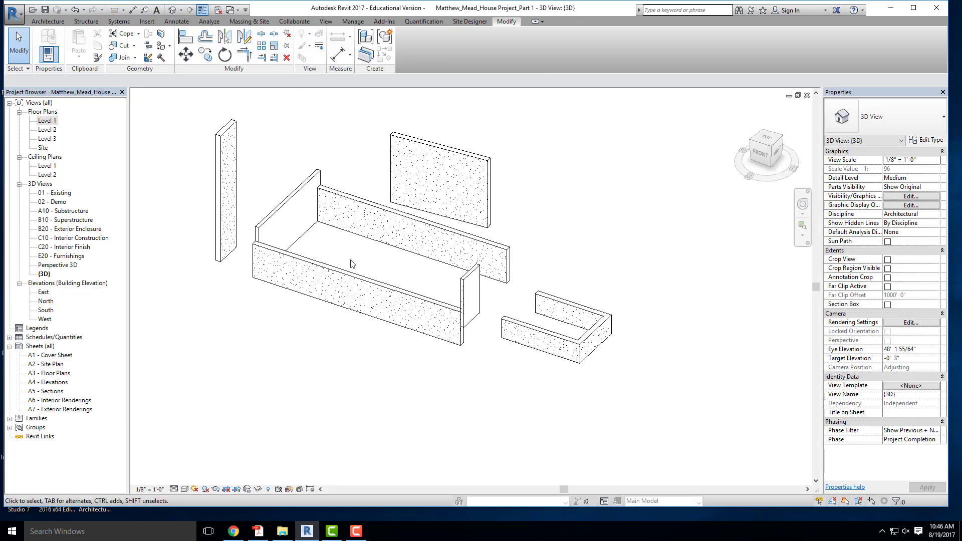
middle_click_drag(353, 263, 463, 350, "shift")
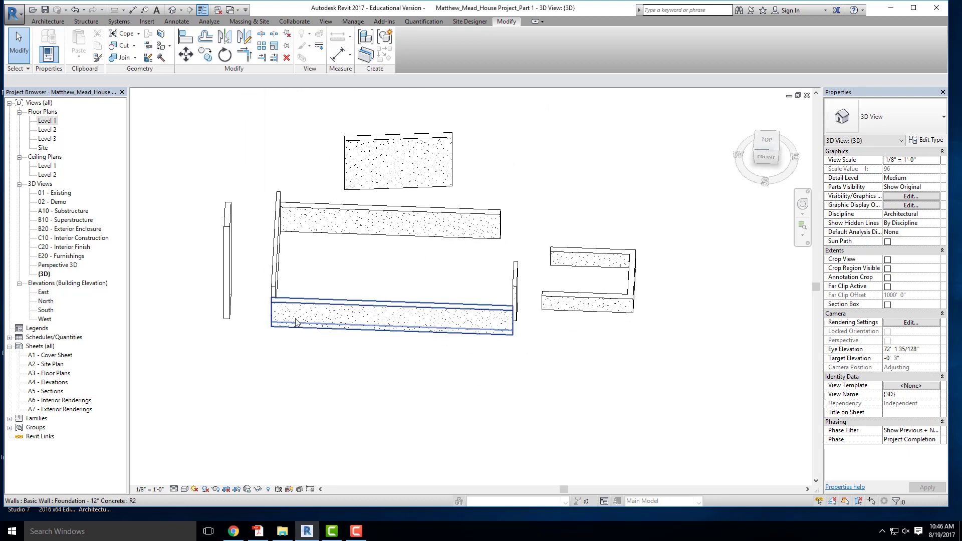
On the Level 1 floor plan, draw a horizontal Generic - 6" wall about 49' long just below the 42' - 2" foundation wall
double_click(50, 121)
scroll(389, 263, "up", 2)
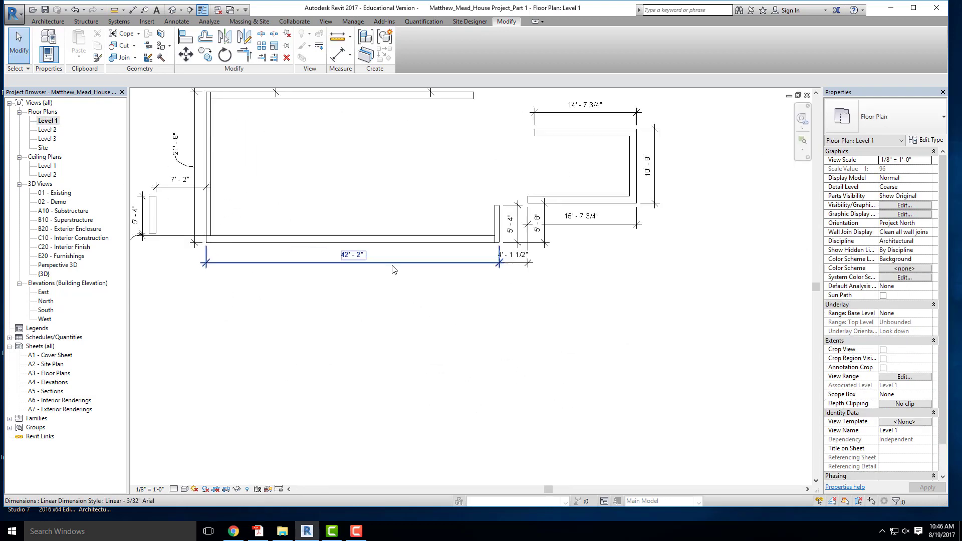
left_click(48, 21)
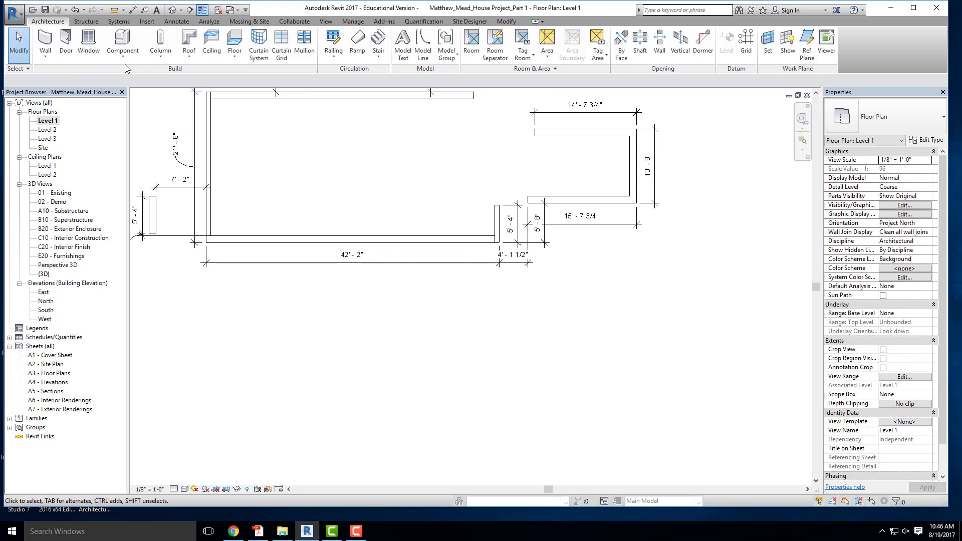
left_click(45, 43)
left_click(913, 125)
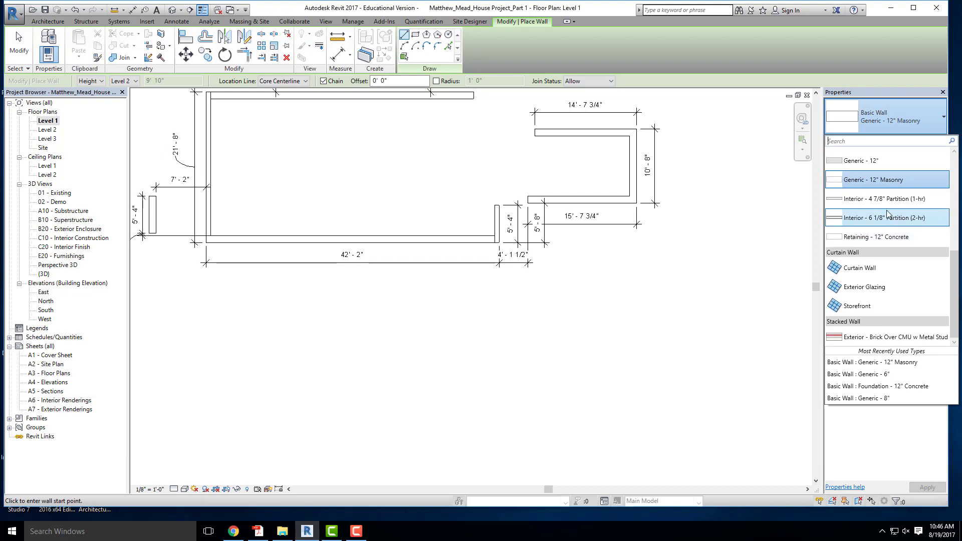
scroll(915, 236, "up", 3)
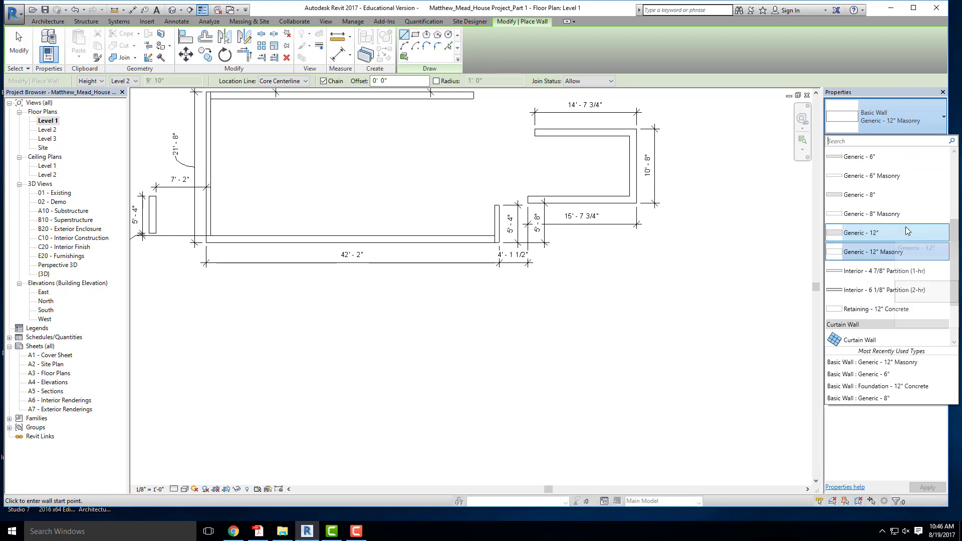
left_click(880, 159)
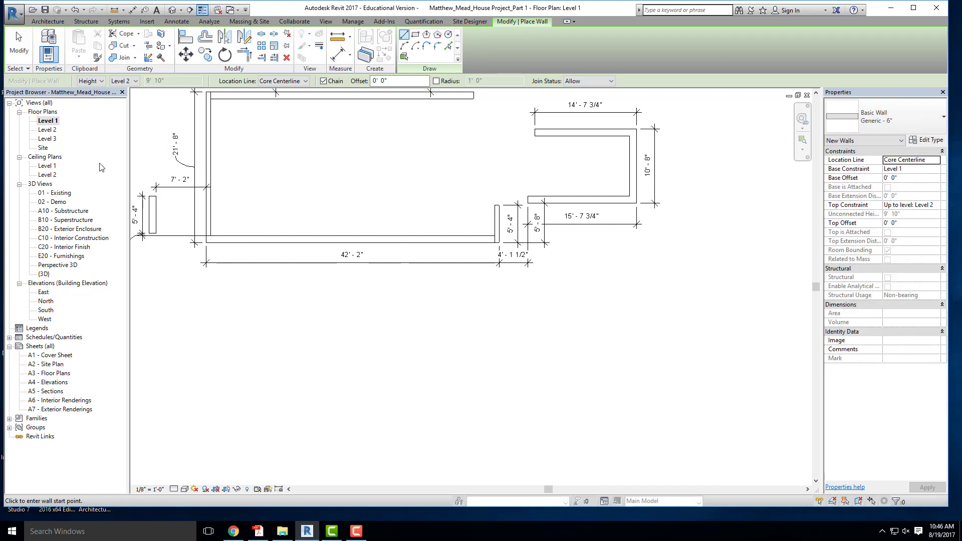
left_click(200, 299)
left_click(540, 299)
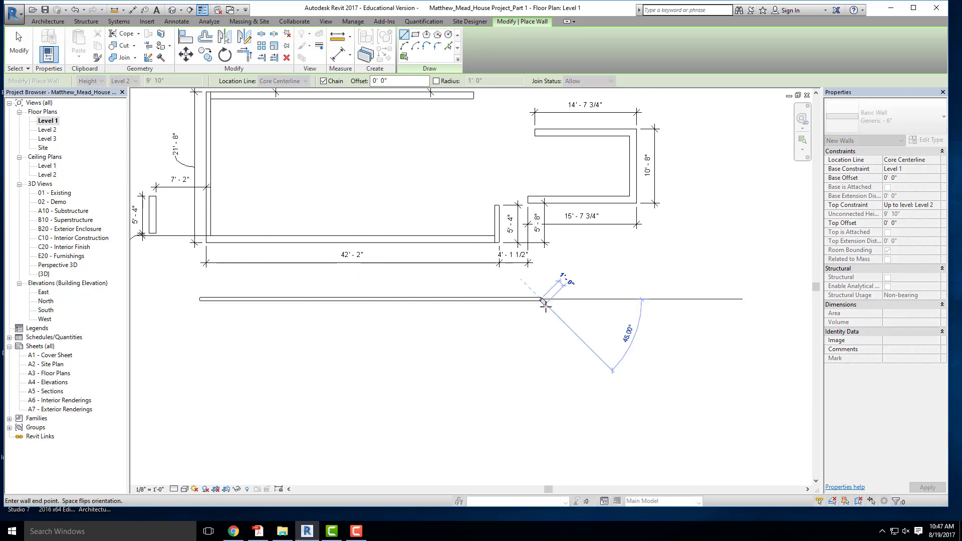
key("Escape")
key("Escape")
Open the default 3D view and inspect the new Generic - 6" wall beside the long front foundation wall
left_click(174, 11)
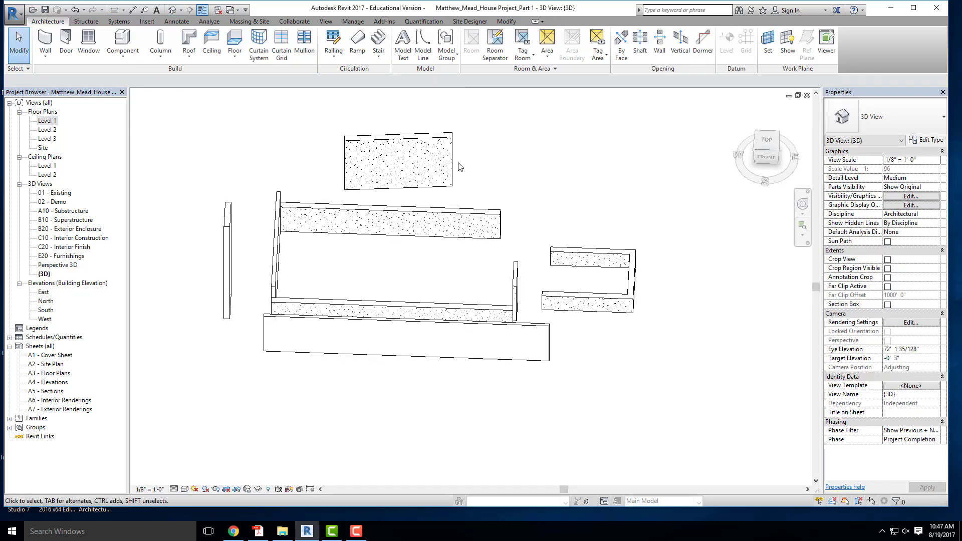
middle_click_drag(515, 291, 330, 261, "shift")
scroll(334, 261, "up", 1)
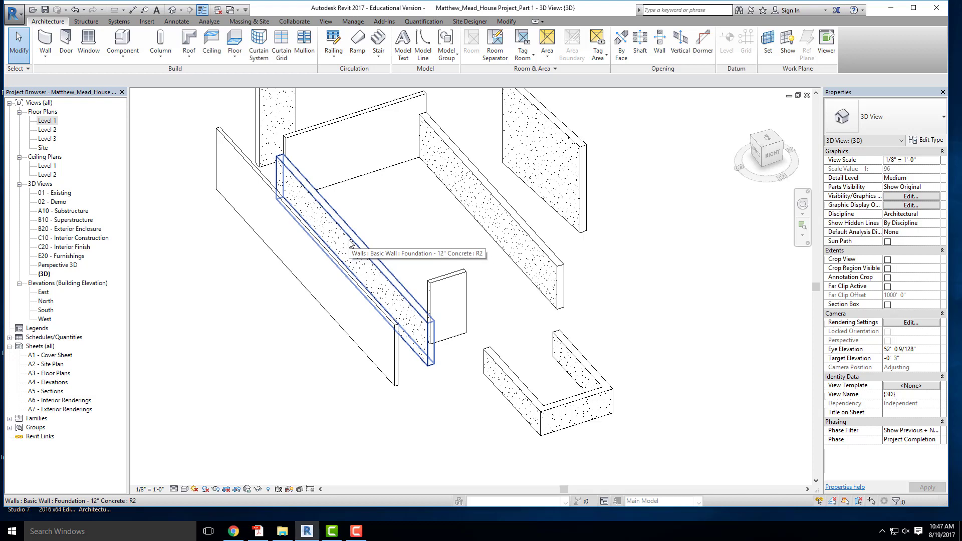
left_click(325, 253)
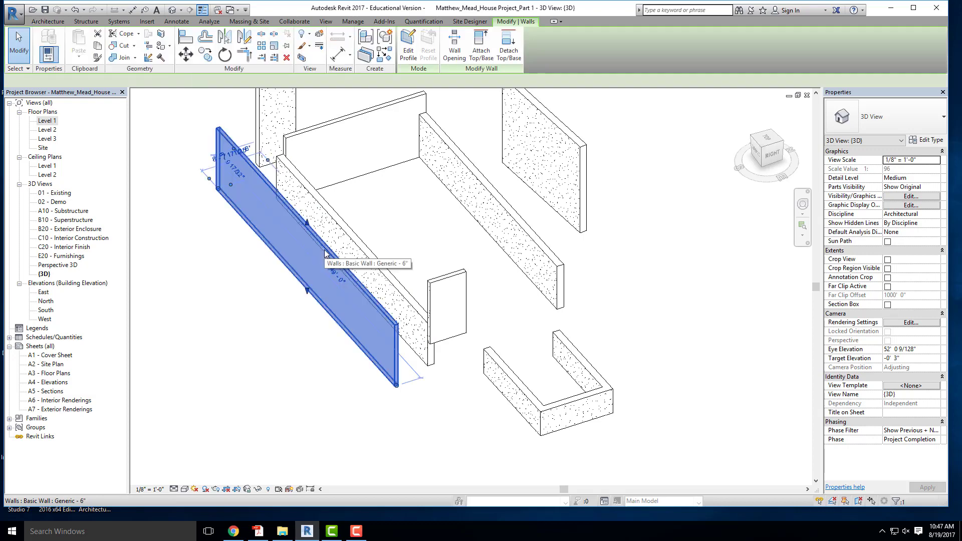
Try aligning the Generic - 6" wall to the long front foundation wall with the Wall faces preference
left_click(185, 40)
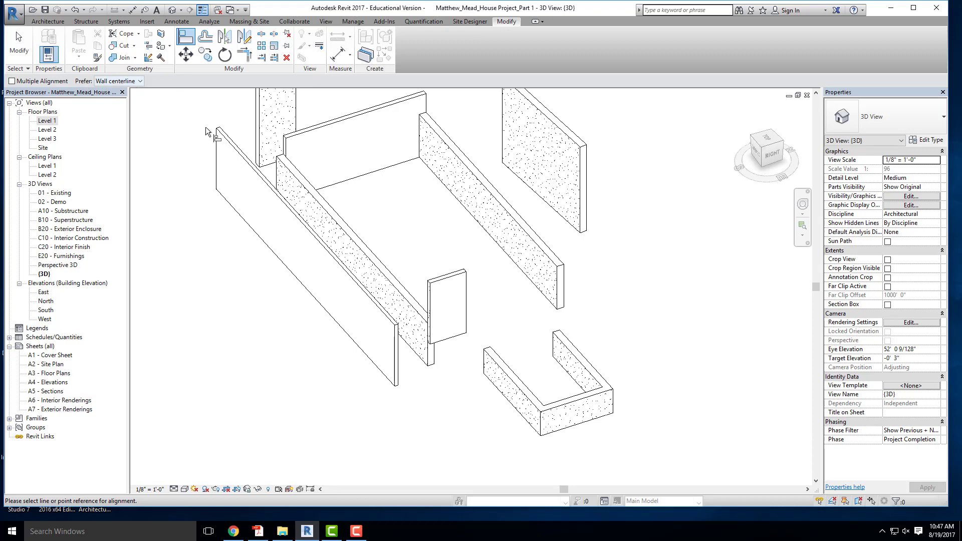
scroll(322, 209, "up", 3)
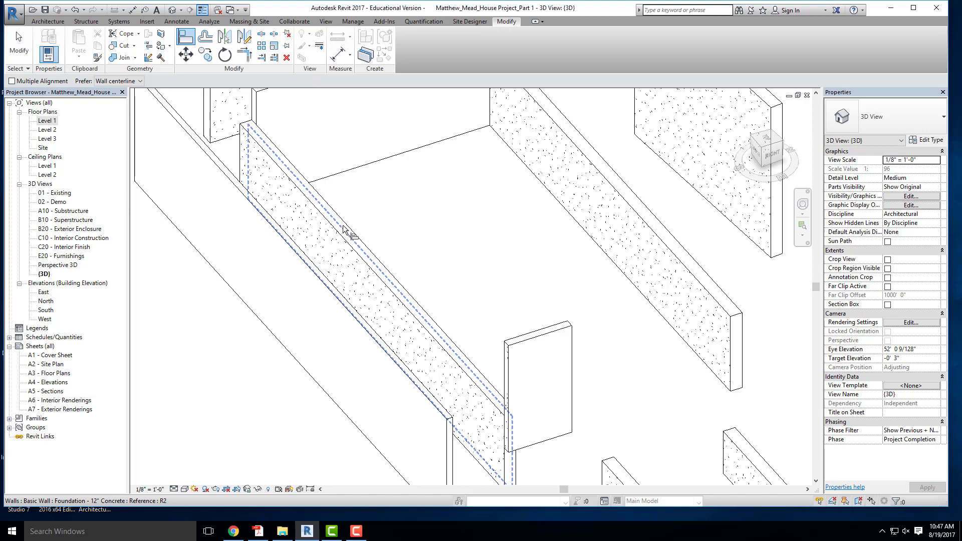
scroll(343, 231, "down", 2)
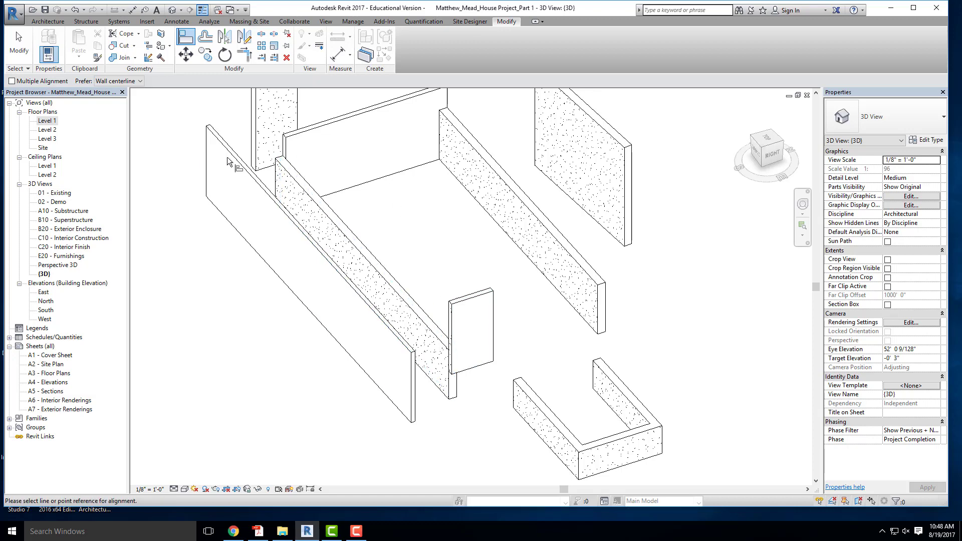
left_click(125, 82)
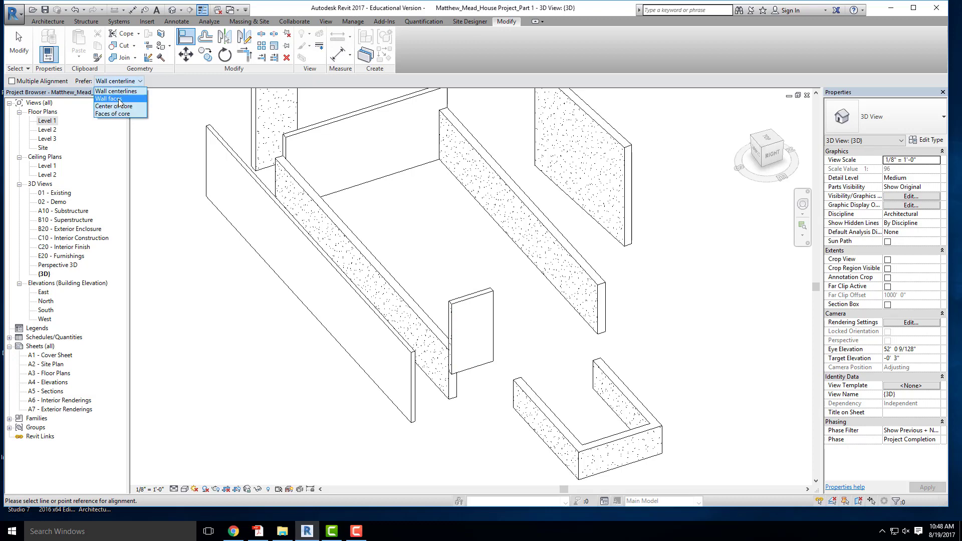
left_click(120, 98)
scroll(369, 243, "up", 3)
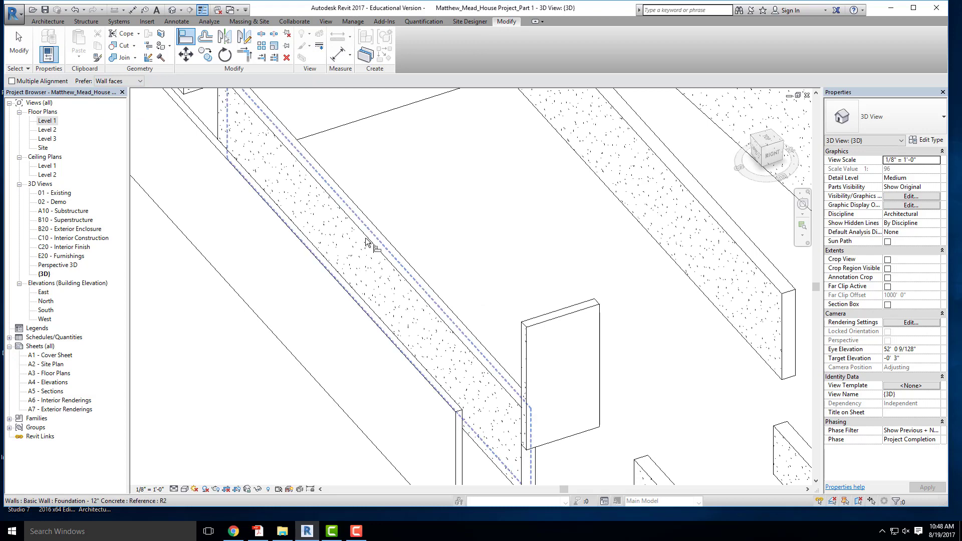
scroll(369, 242, "up", 4)
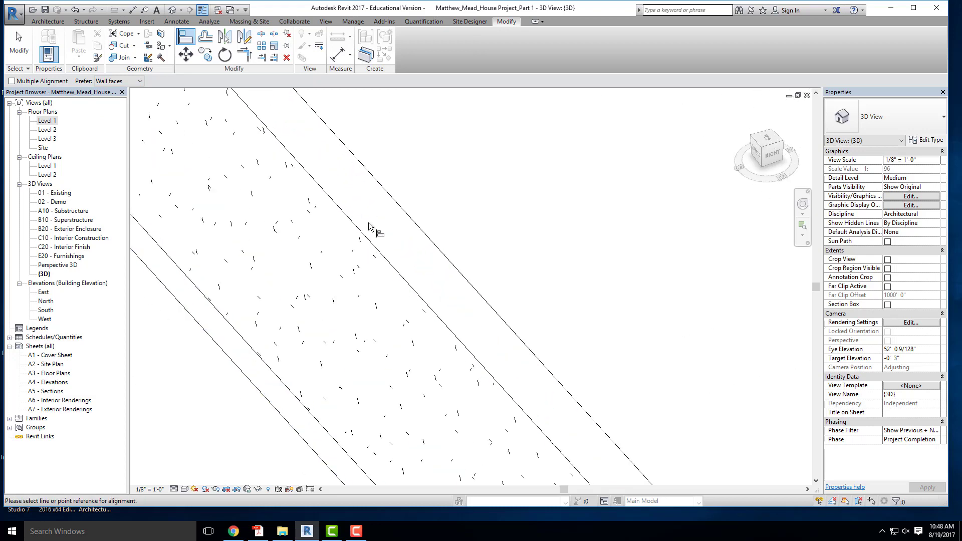
scroll(356, 232, "down", 5)
scroll(403, 256, "up", 5)
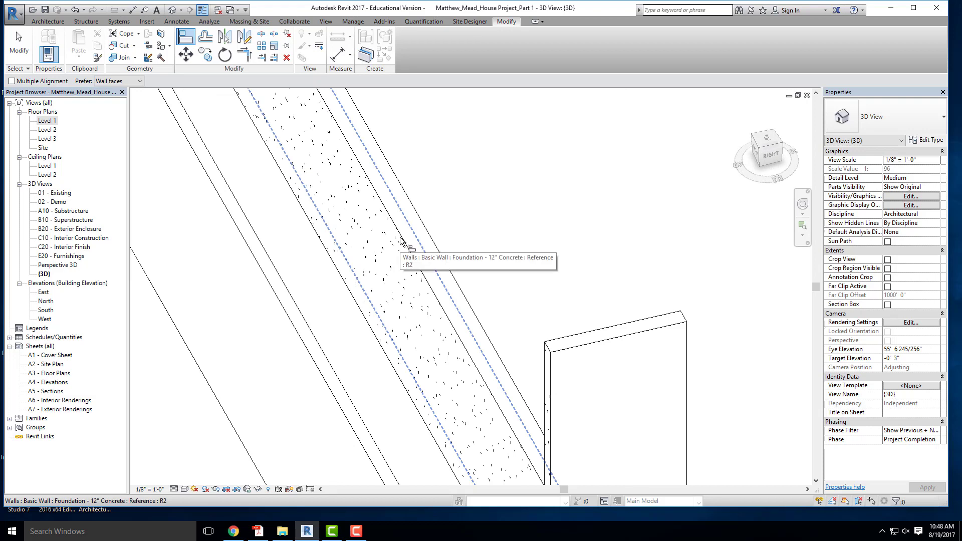
scroll(401, 242, "down", 2)
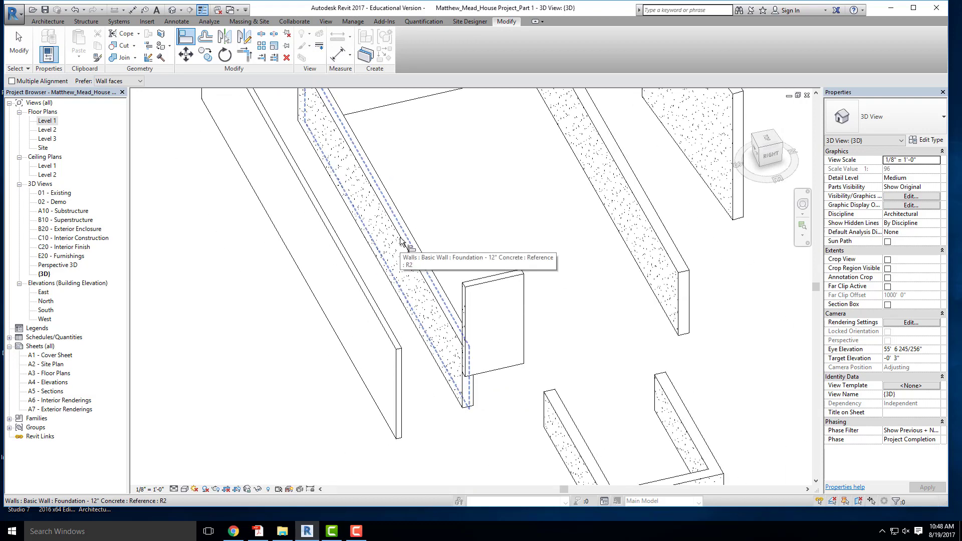
left_click(401, 241)
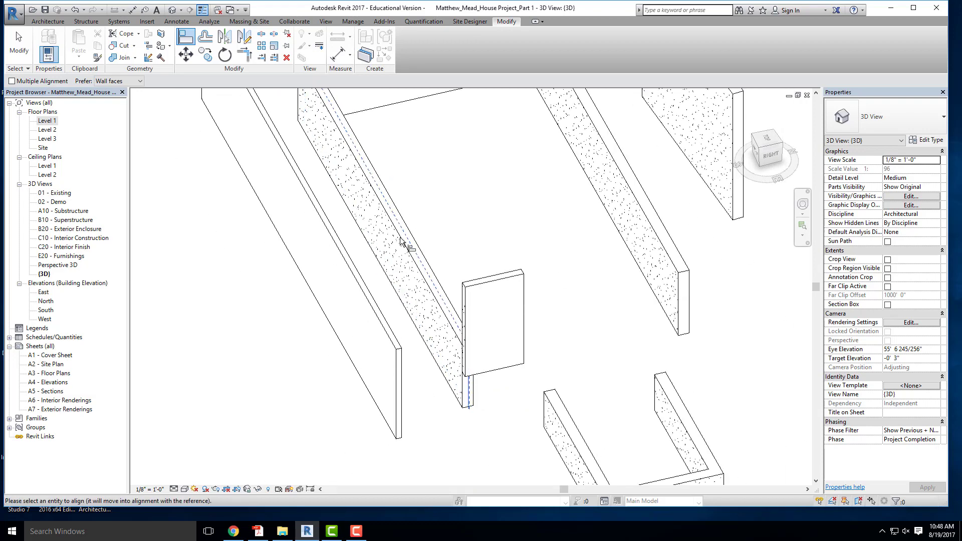
left_click(360, 280)
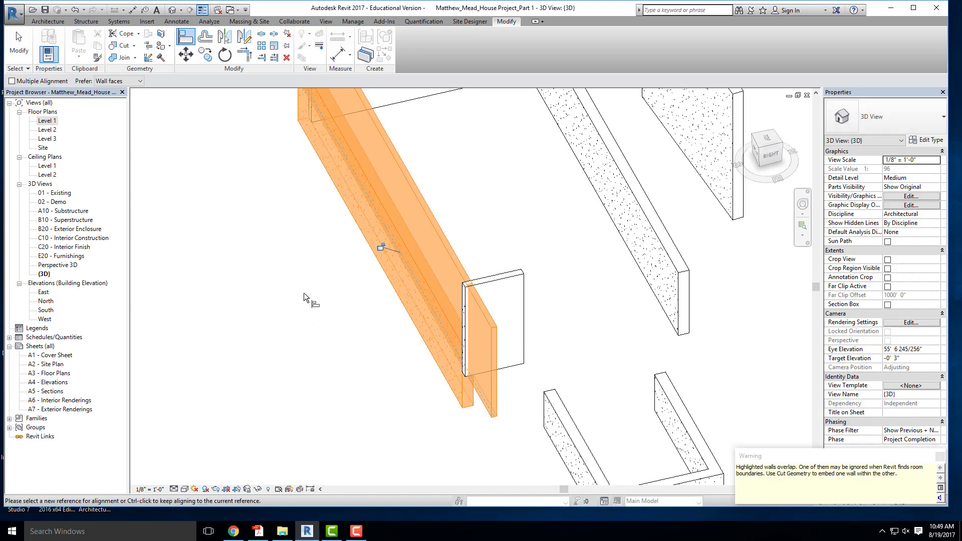
key("Escape")
key("Escape")
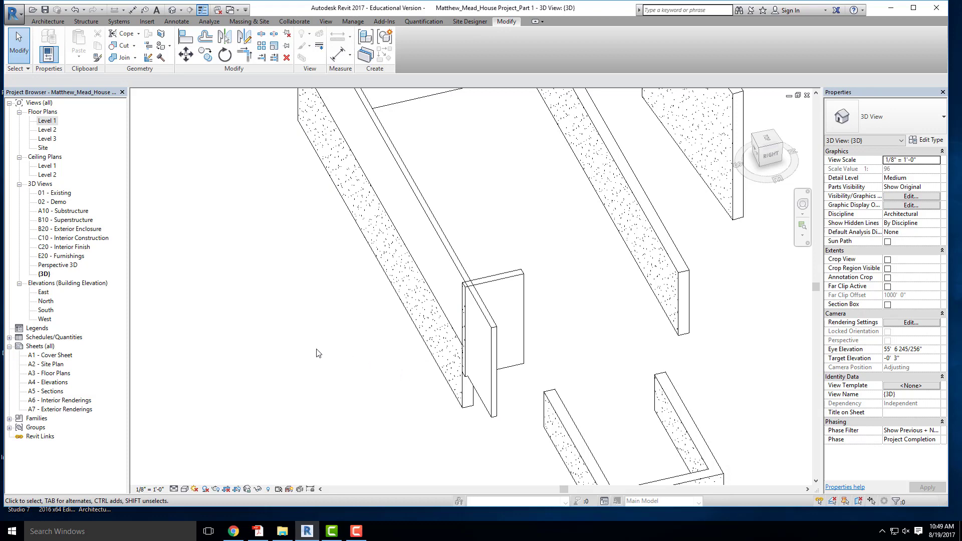
Examine from the front, above and both ends how the Generic - 6" wall sits relative to the foundation wall
middle_click_drag(317, 349, 626, 366, "shift")
left_click(626, 379)
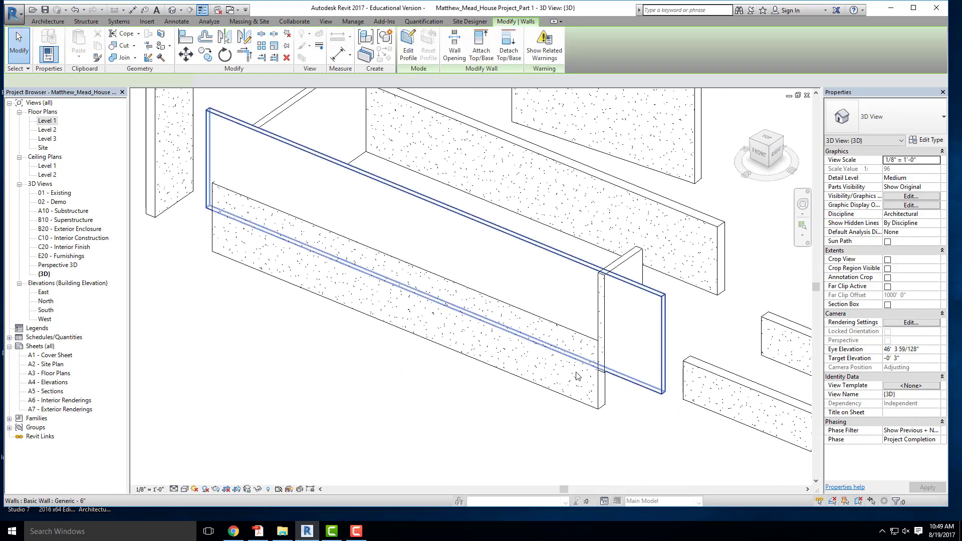
scroll(451, 309, "up", 2)
scroll(325, 285, "down", 2)
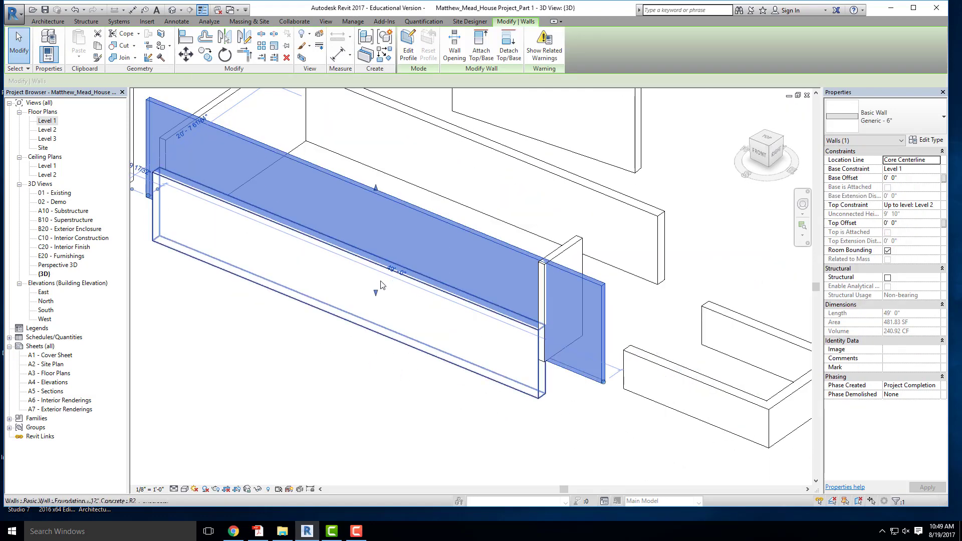
left_click(350, 339)
middle_click_drag(350, 339, 358, 299, "shift")
scroll(404, 238, "down", 3)
scroll(361, 285, "up", 3)
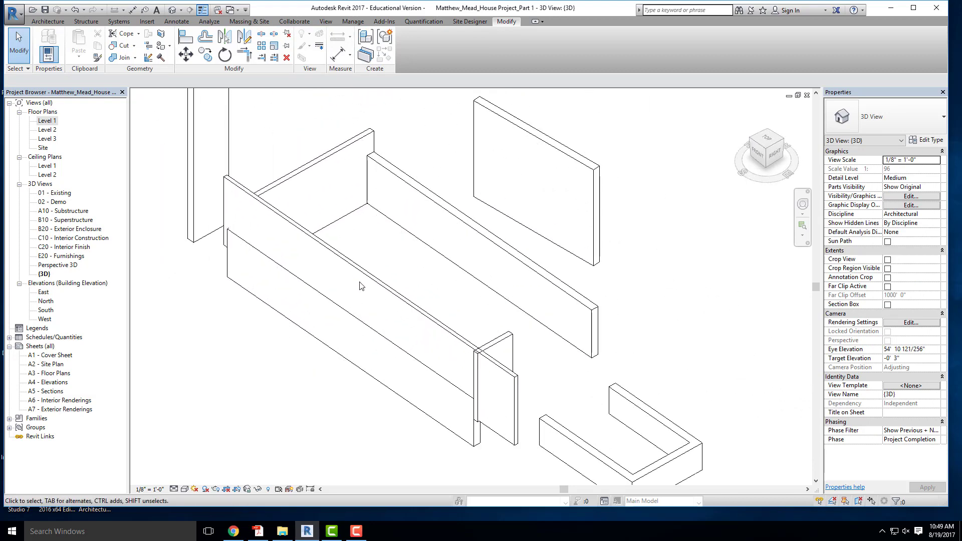
scroll(230, 233, "up", 5)
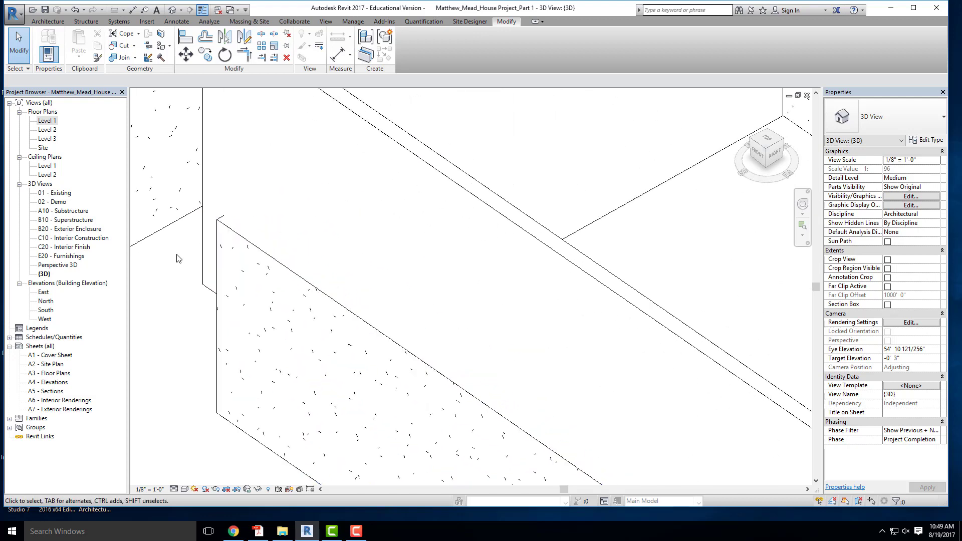
scroll(181, 246, "down", 3)
middle_click_drag(193, 249, 504, 306, "shift")
middle_click_drag(632, 481, 517, 328)
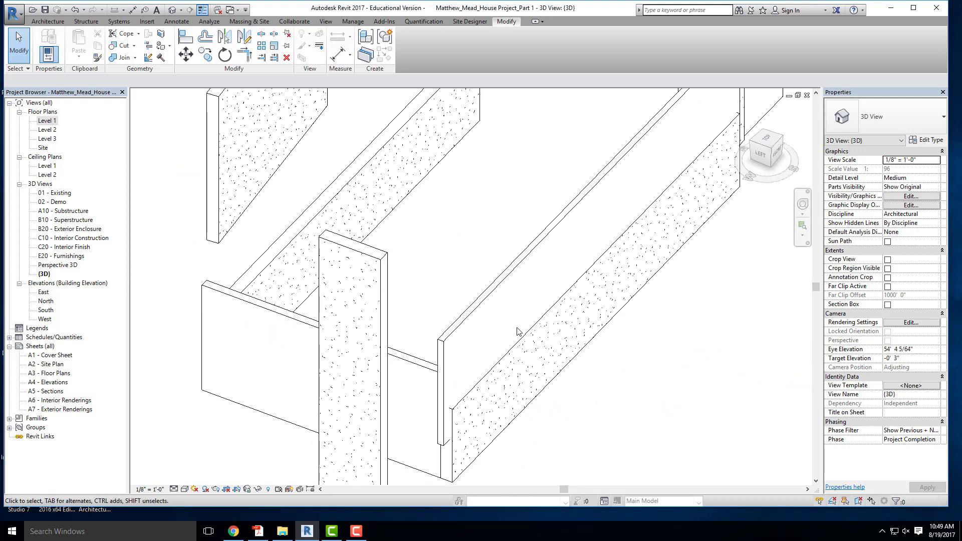
scroll(480, 383, "up", 4)
middle_click_drag(380, 408, 352, 328)
scroll(345, 299, "down", 3)
Undo the alignment of the Generic - 6" wall and view the walls from the front corner again
key("ctrl+z")
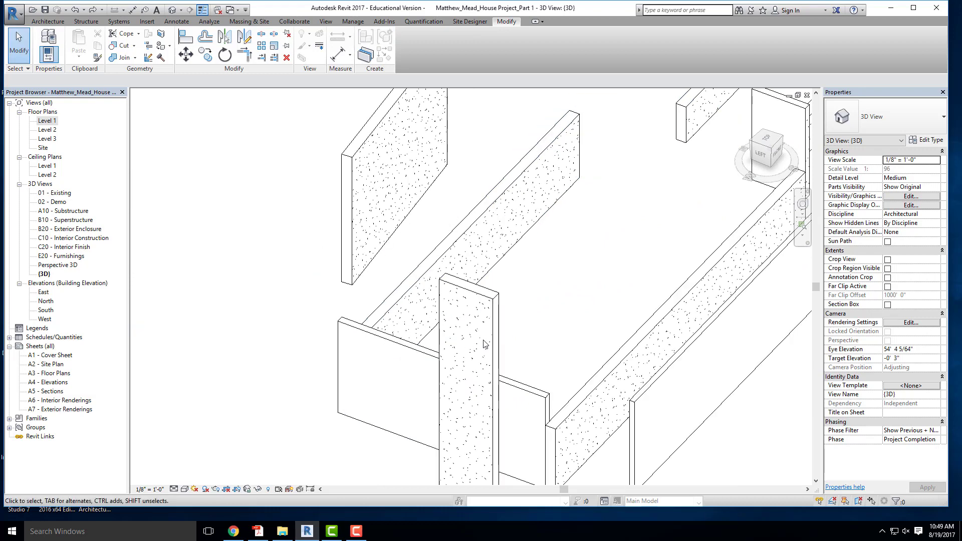
scroll(444, 310, "down", 3)
middle_click_drag(590, 376, 401, 401, "shift")
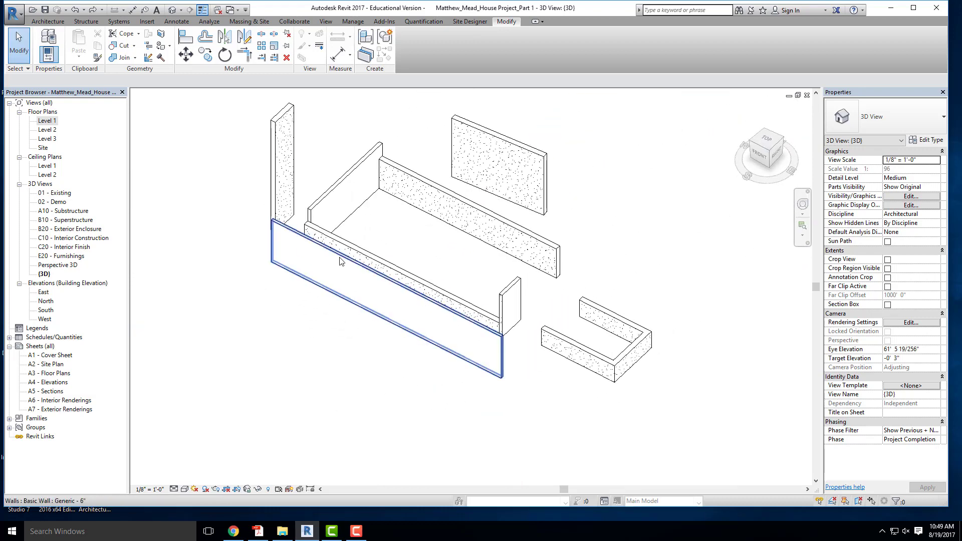
Align the Generic - 6" wall to the outer face of the long front foundation wall with the Faces of core preference
left_click(193, 48)
left_click(140, 82)
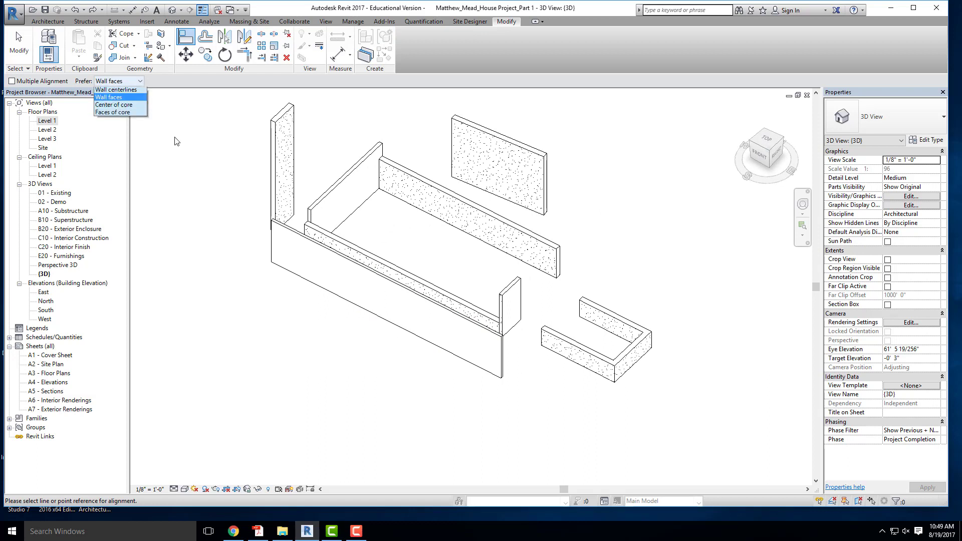
left_click(119, 113)
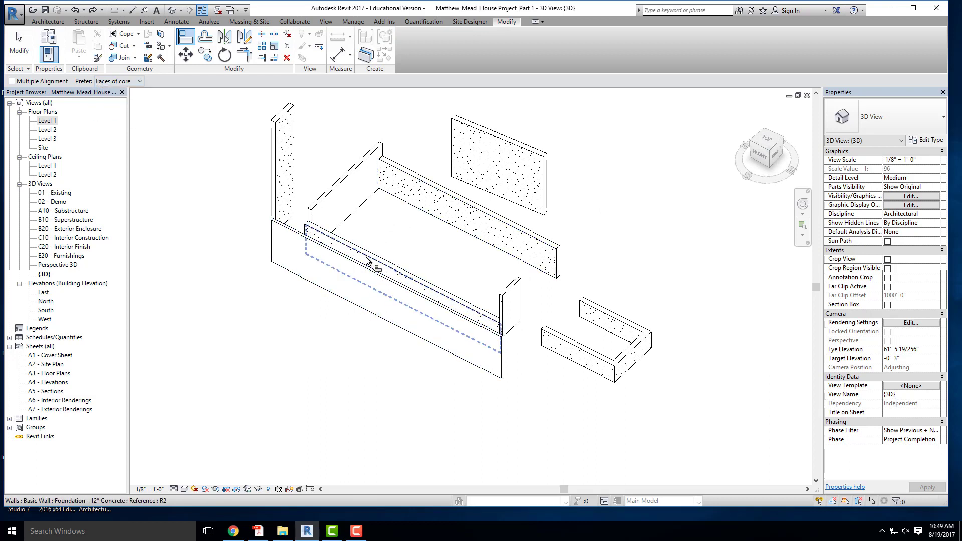
left_click(396, 295)
scroll(398, 298, "up", 3)
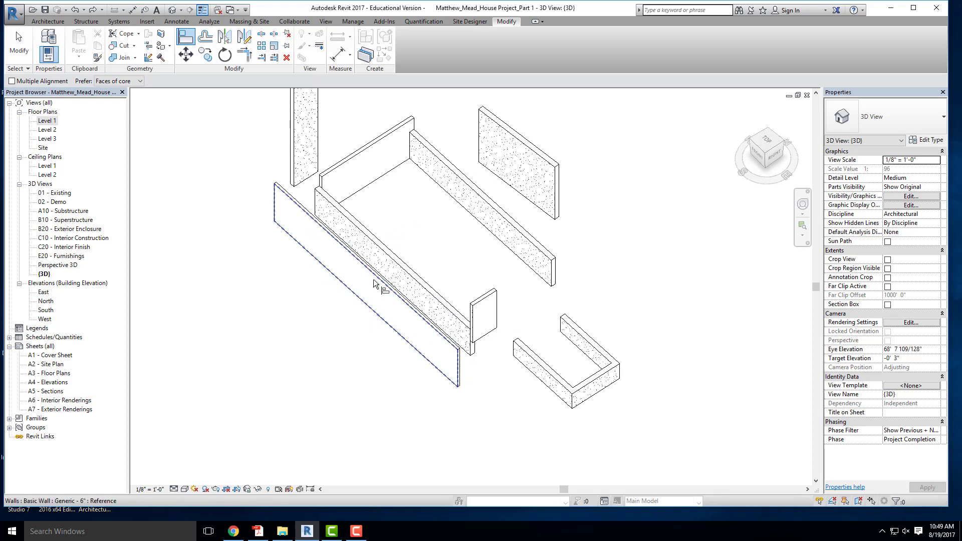
left_click(401, 295)
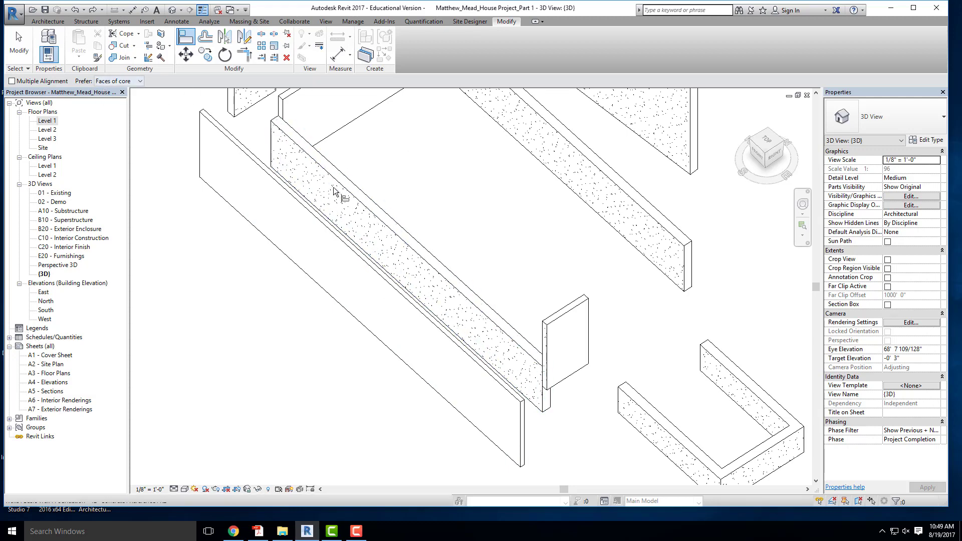
scroll(334, 191, "up", 3)
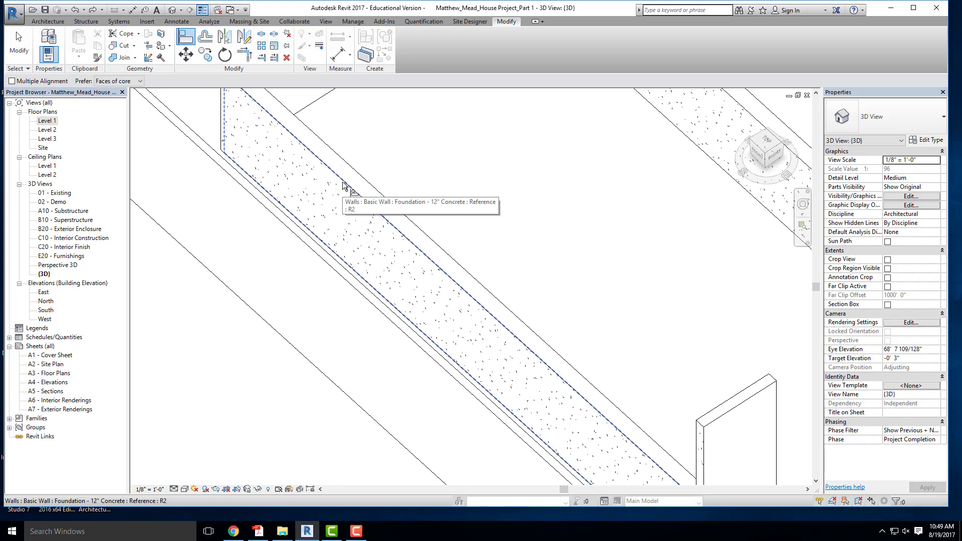
left_click(342, 185)
scroll(231, 183, "down", 3)
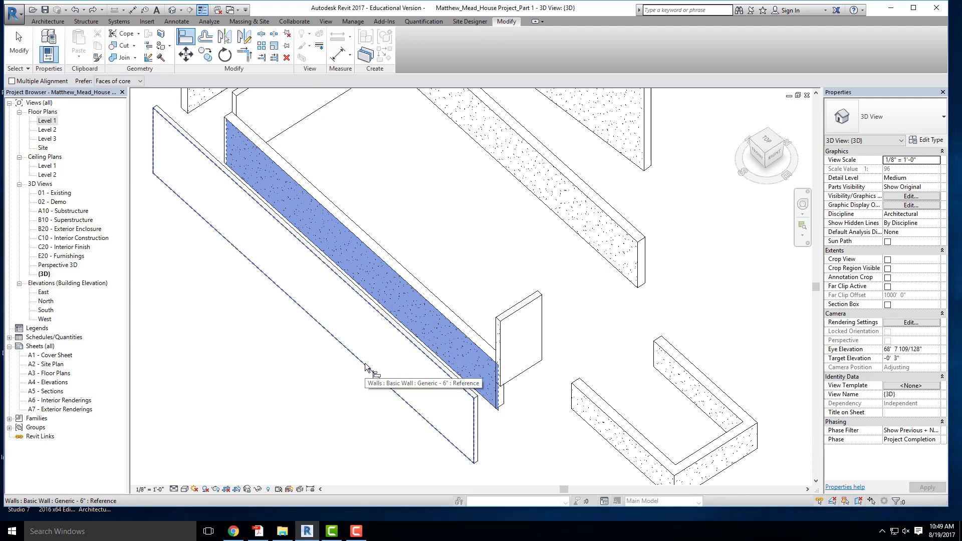
left_click(364, 363)
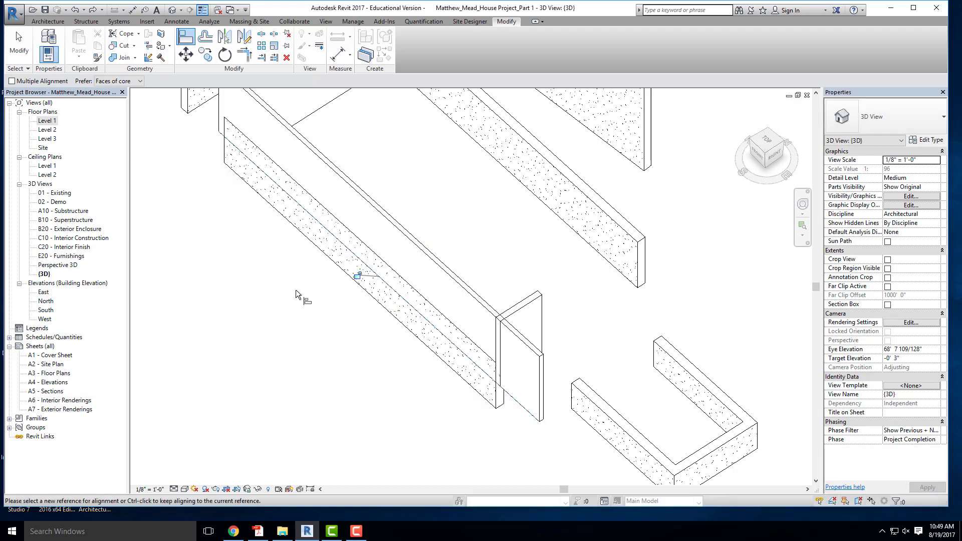
middle_click_drag(260, 318, 361, 290, "shift")
key("Escape")
key("Escape")
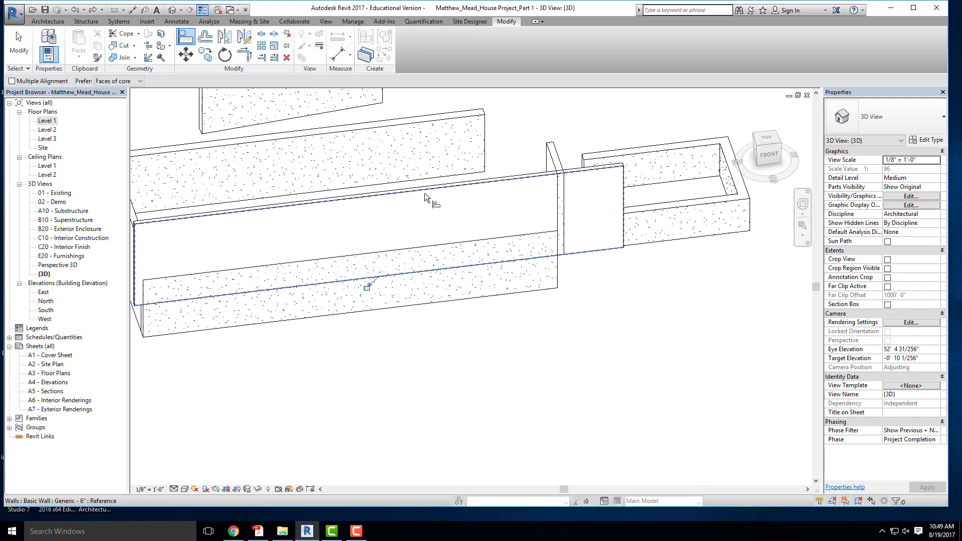
Leave the Align tool and inspect the core-face alignment of the Generic - 6" wall with the foundation wall from several angles
left_click(423, 195)
scroll(383, 278, "up", 3)
left_click_drag(382, 279, 382, 240)
key("Escape")
scroll(455, 267, "down", 3)
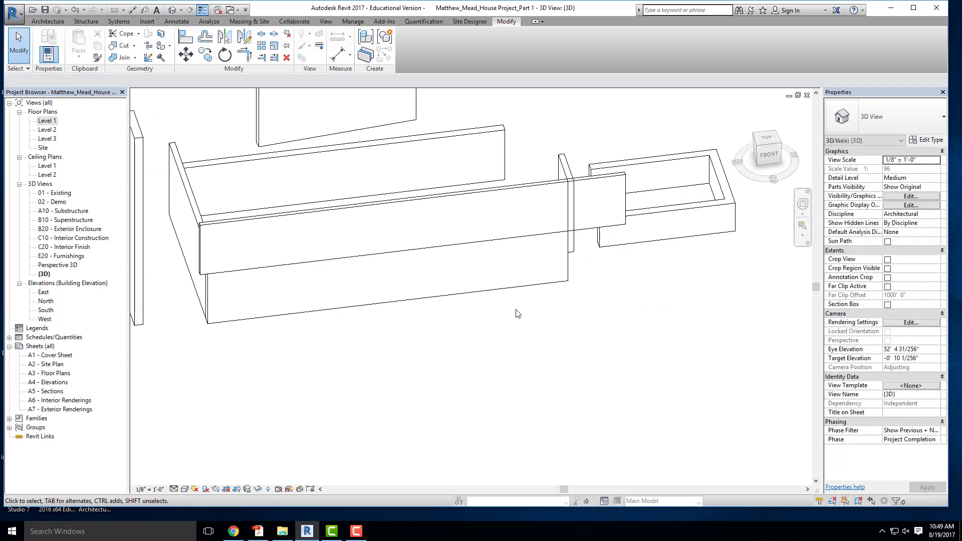
middle_click_drag(516, 311, 416, 286, "shift")
scroll(479, 276, "up", 3)
scroll(516, 394, "down", 3)
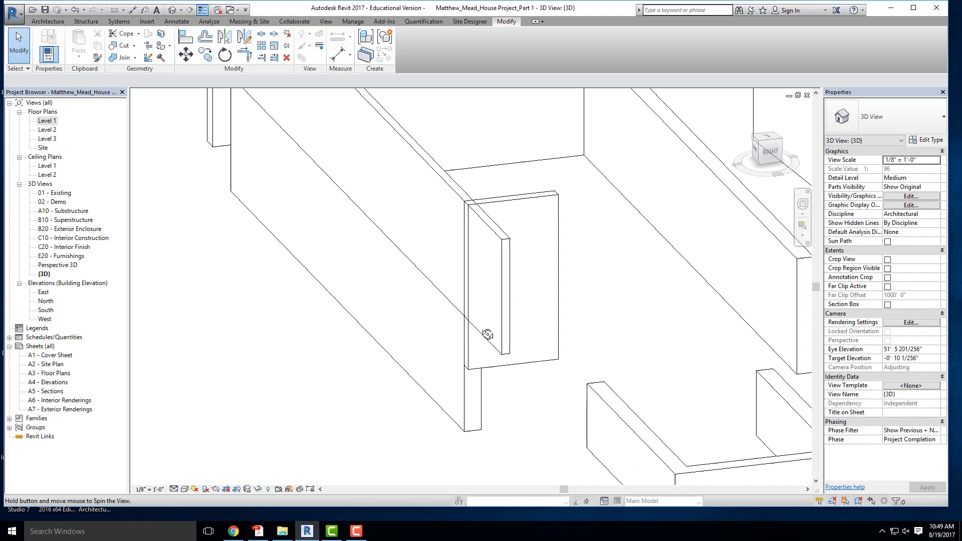
middle_click_drag(516, 393, 375, 293, "shift")
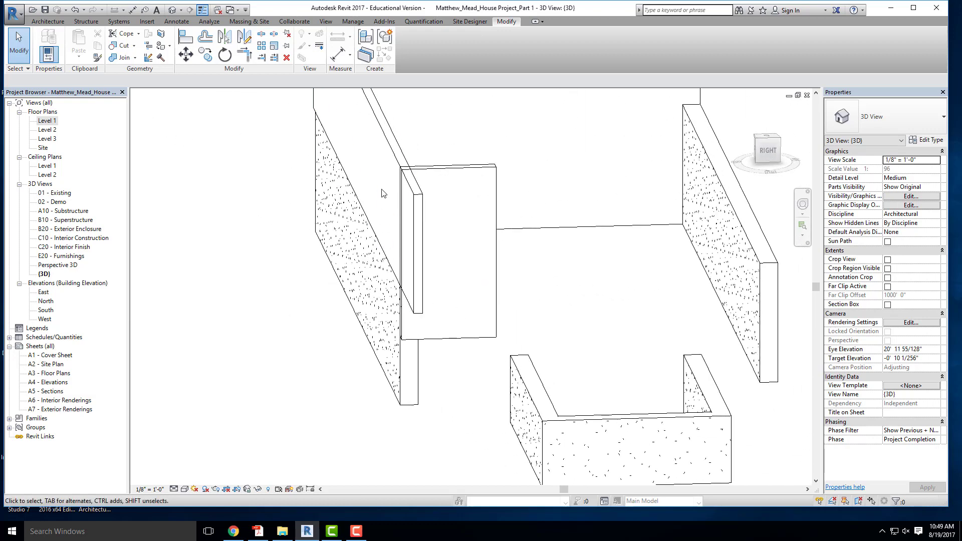
middle_click_drag(429, 242, 343, 354, "shift")
scroll(351, 252, "up", 2)
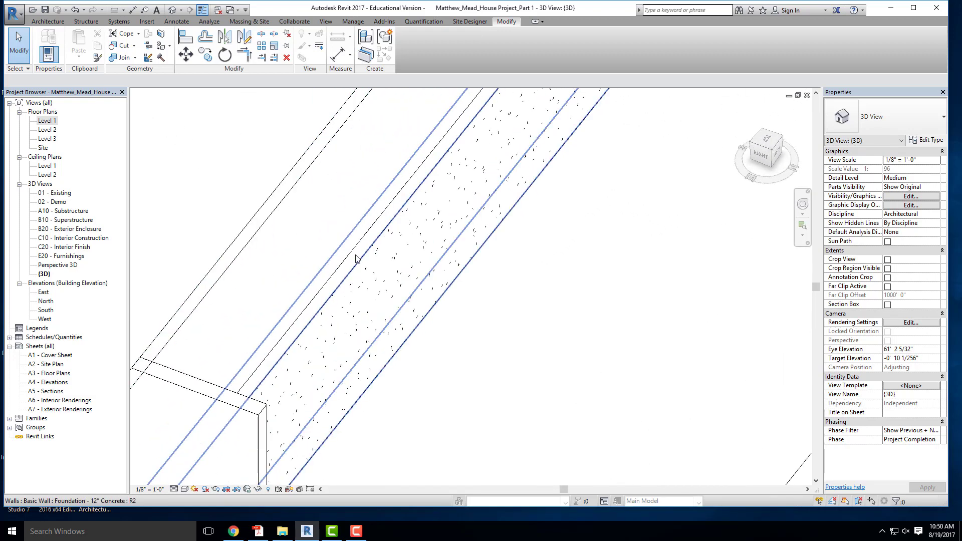
scroll(349, 267, "down", 4)
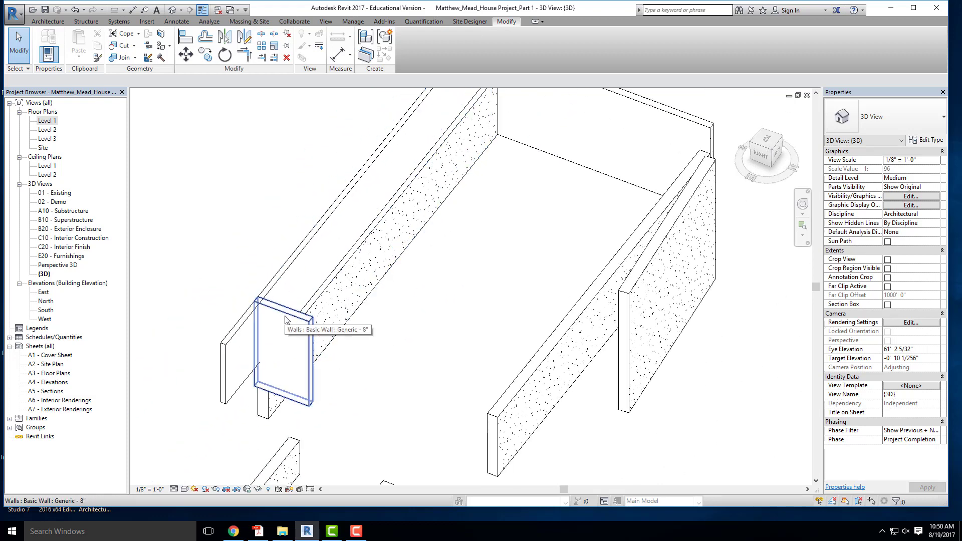
scroll(410, 299, "up", 1)
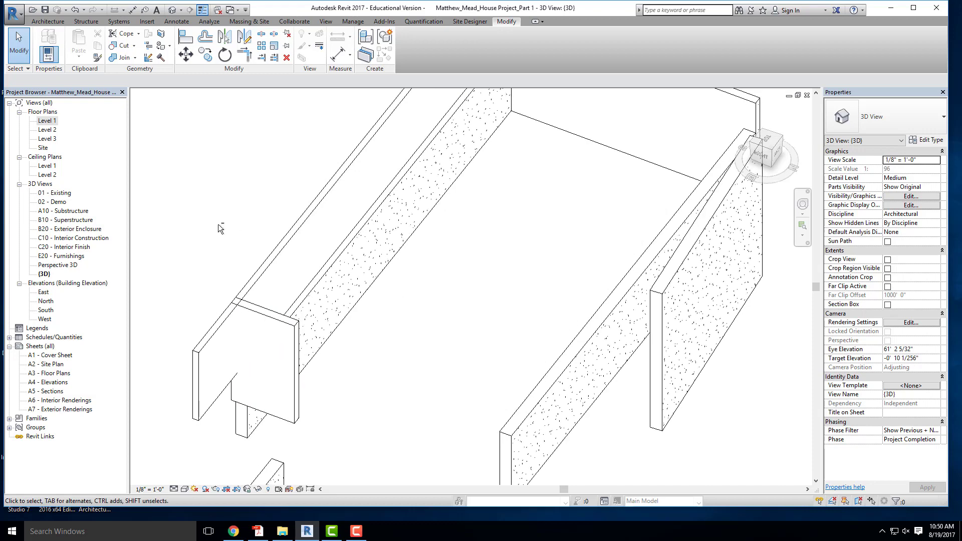
middle_click_drag(221, 226, 452, 225, "shift")
scroll(451, 223, "down", 5)
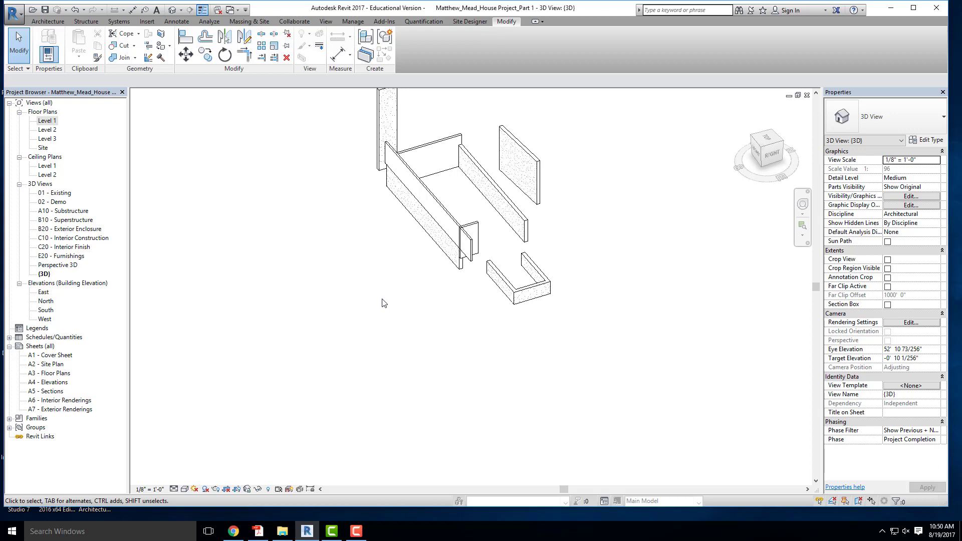
Delete the Generic - 6" wall aligned with the long front foundation wall
middle_click_drag(346, 290, 464, 176, "shift")
scroll(438, 209, "up", 2)
left_click(438, 209)
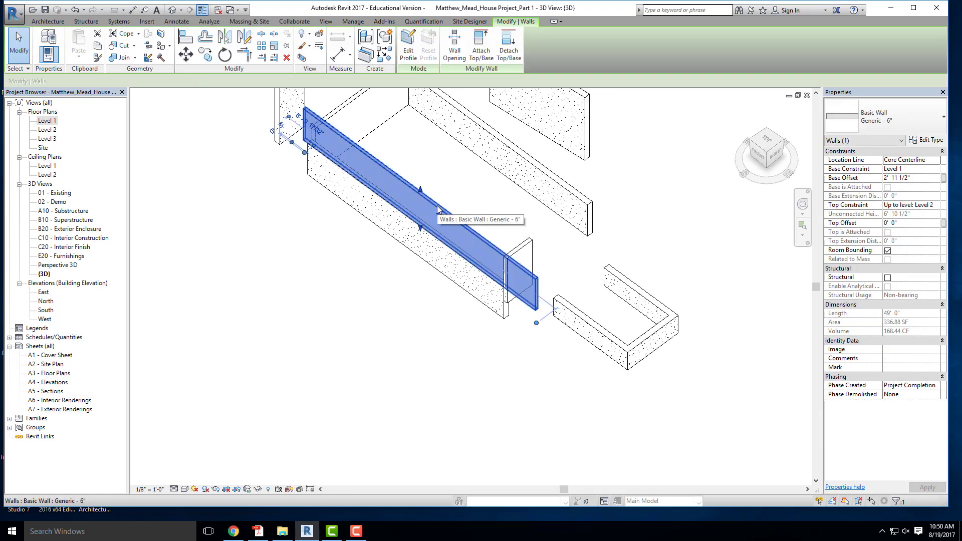
key("Escape")
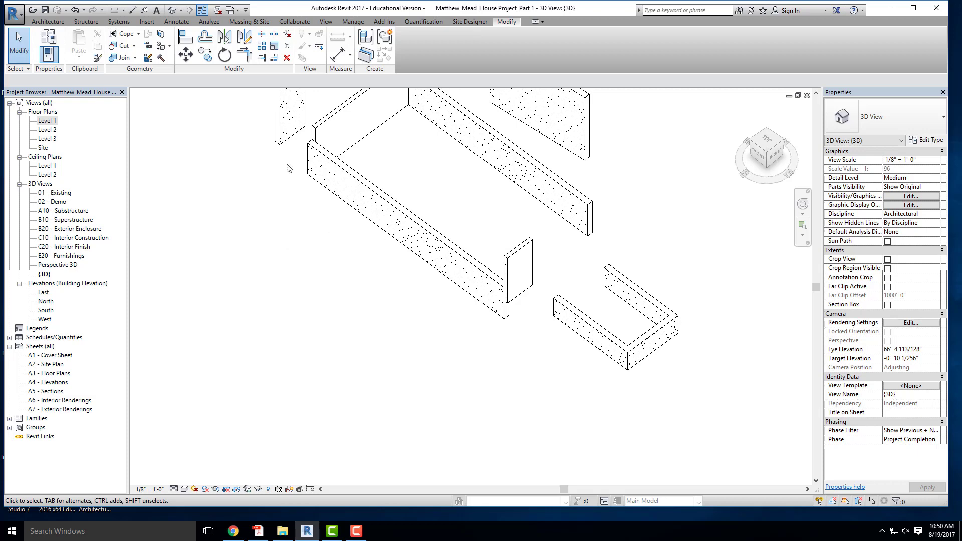
In the Level 1 floor plan, draw a horizontal Generic - 6" wall about 69' long below the house
double_click(54, 120)
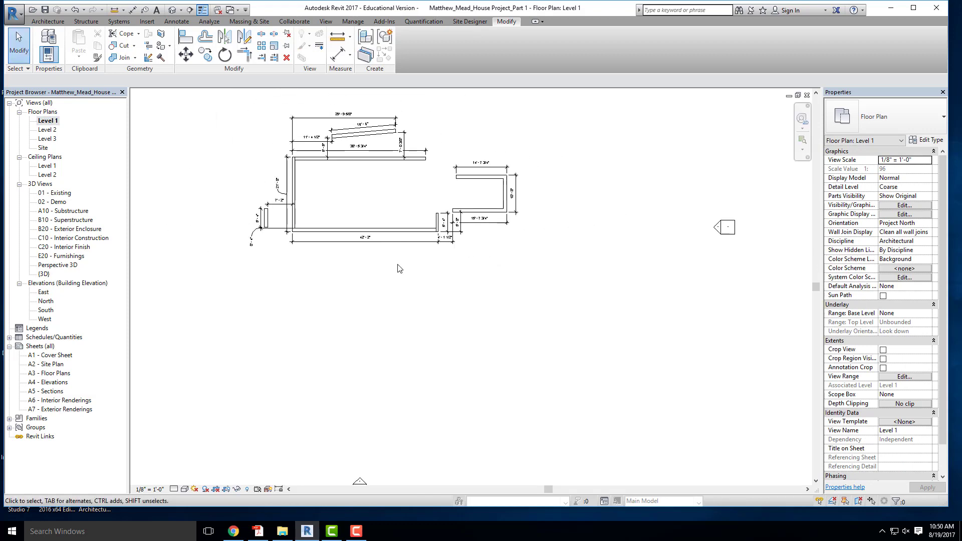
left_click(48, 21)
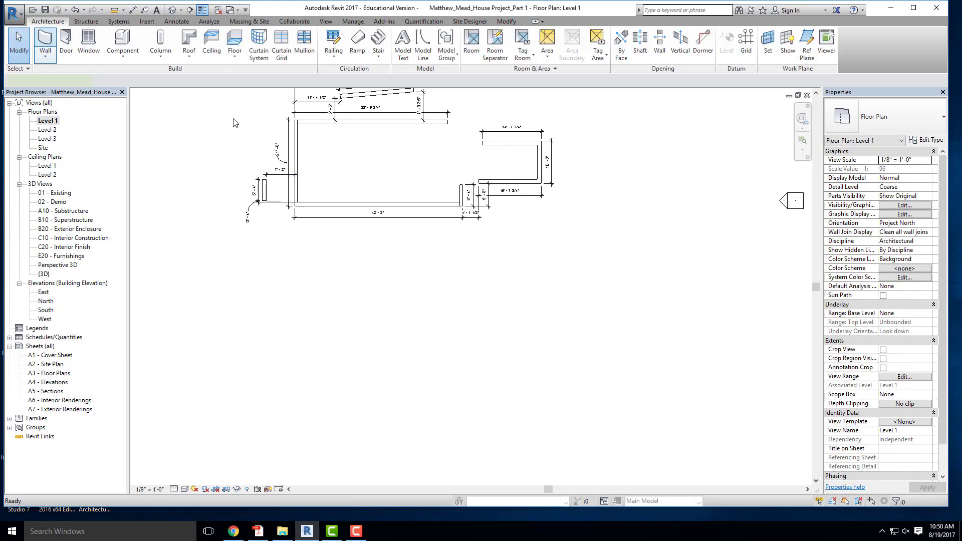
left_click(45, 39)
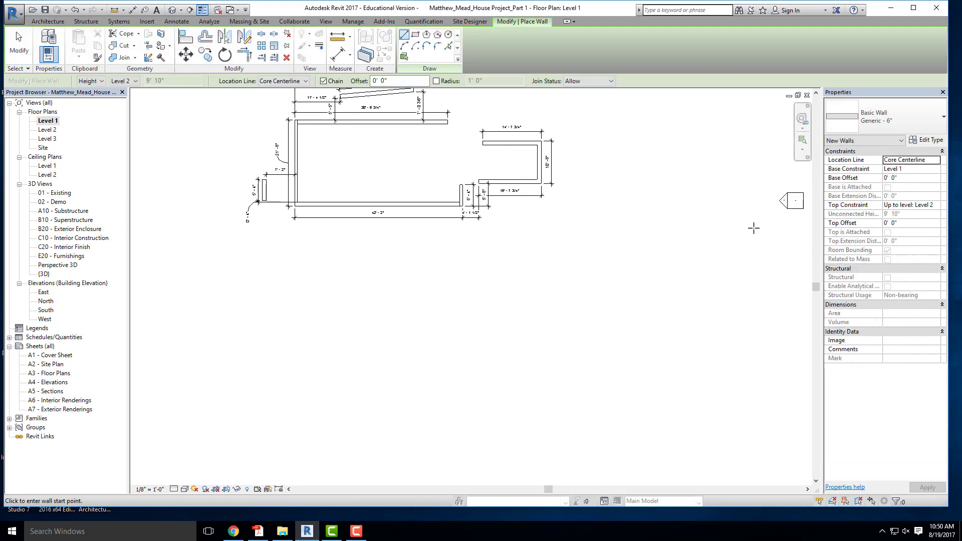
scroll(580, 350, "down", 1)
left_click(574, 364)
left_click(372, 359)
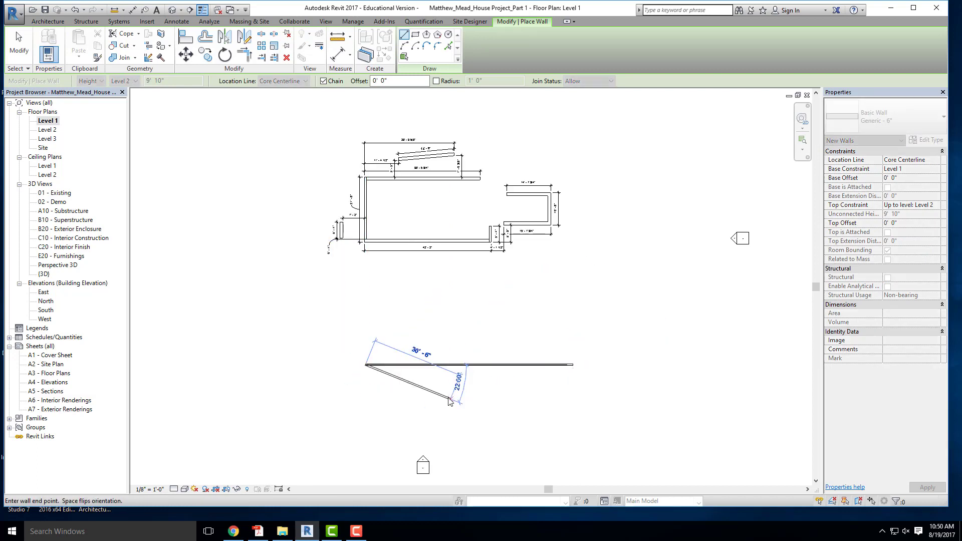
key("Escape")
Draw a vertical Generic - 6" wall 24' long above the horizontal wall, ending short of it
scroll(436, 330, "up", 2)
left_click(428, 201)
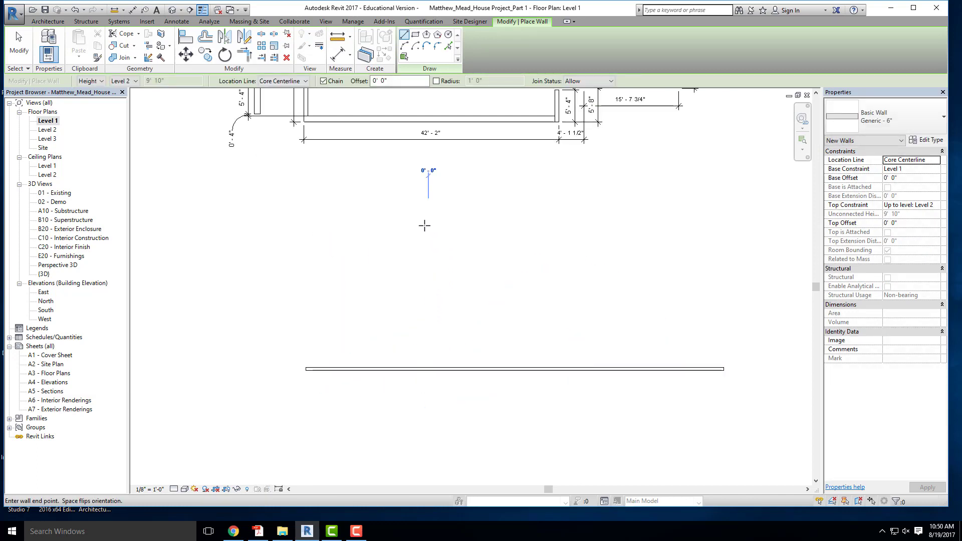
left_click(428, 345)
key("Escape")
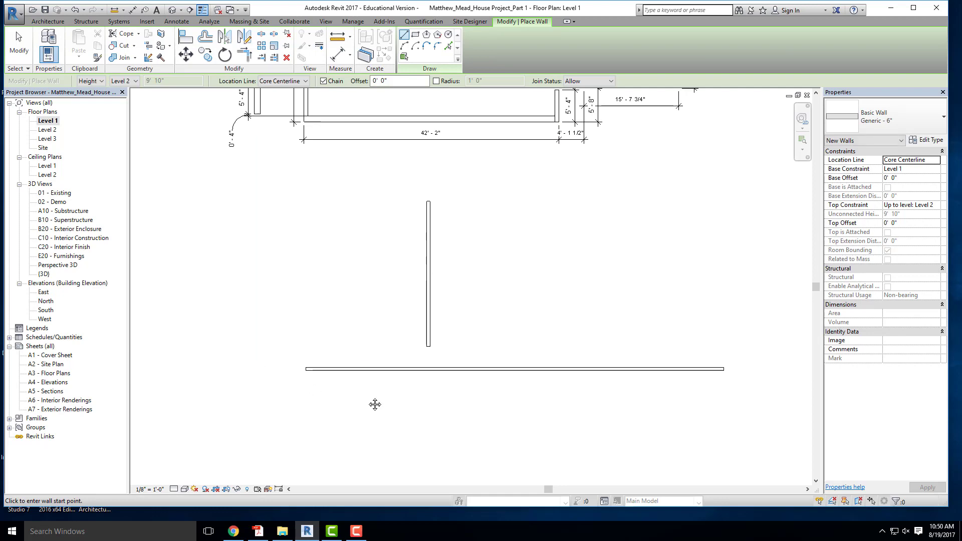
middle_click_drag(376, 404, 332, 306)
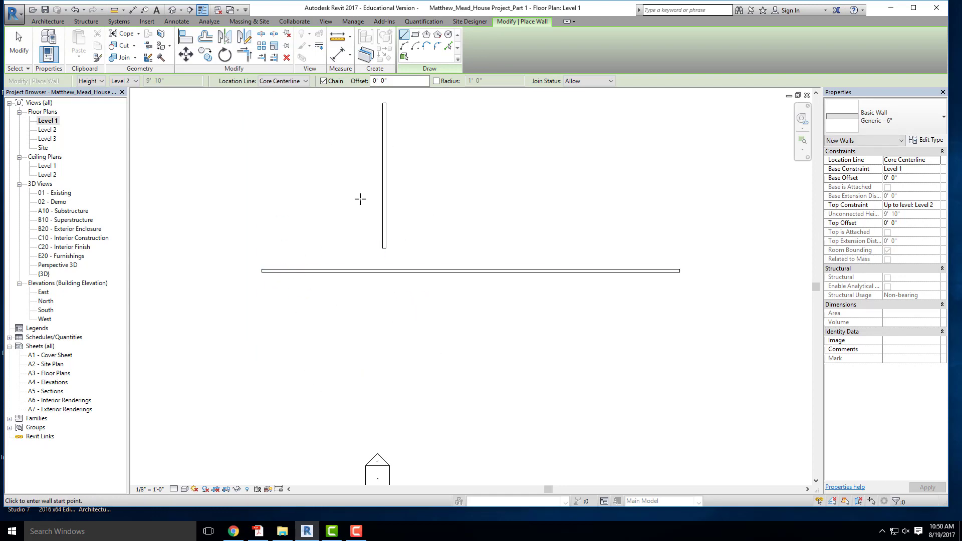
key("Escape")
Stretch the left end of the horizontal wall outward so the wall is 70' long
left_click(391, 192)
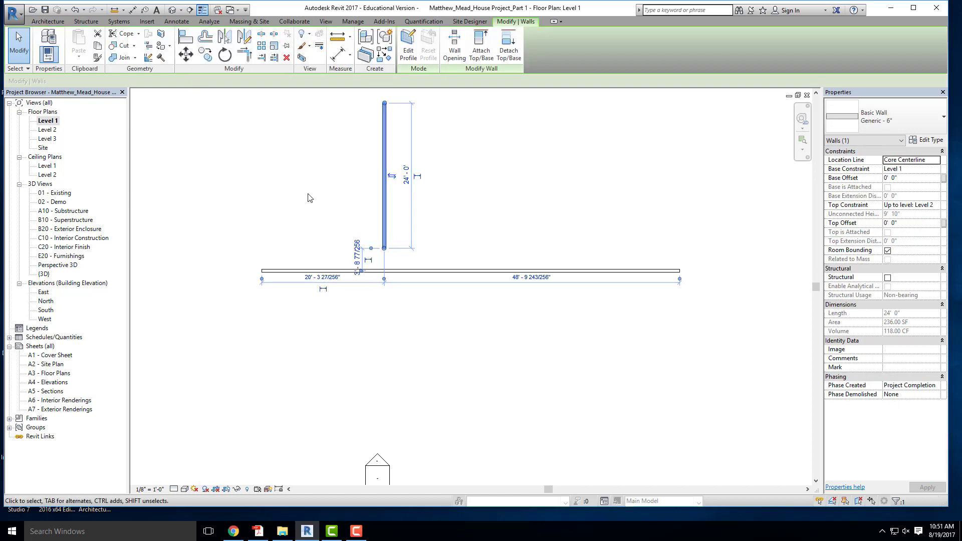
left_click(369, 200)
left_click(259, 272)
mouse_move(260, 271)
left_mouse_down()
mouse_move(447, 270)
mouse_move(256, 271)
left_mouse_up()
left_click(429, 332)
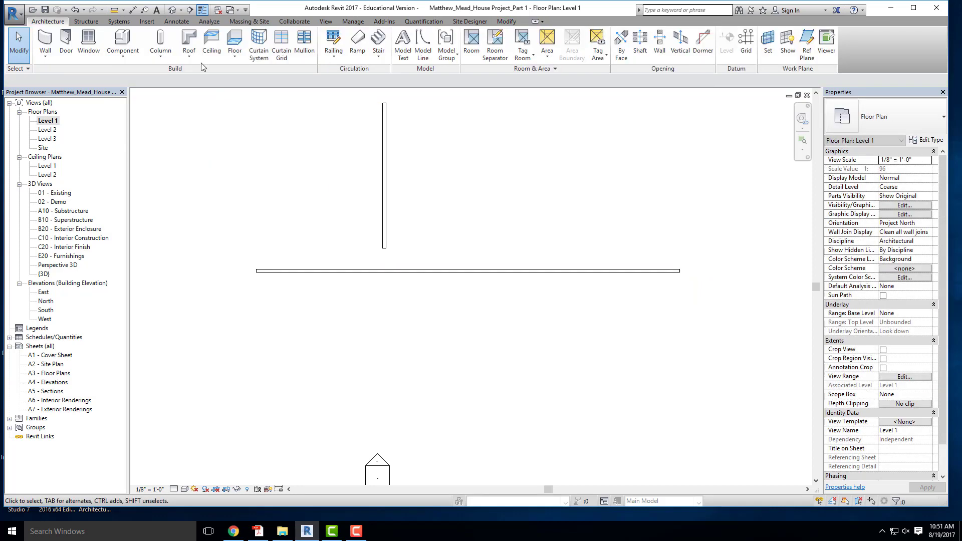
Try Trim/Extend to Corner on the two walls, keeping the horizontal wall's right part, and undo it
left_click(451, 272)
left_click(244, 55)
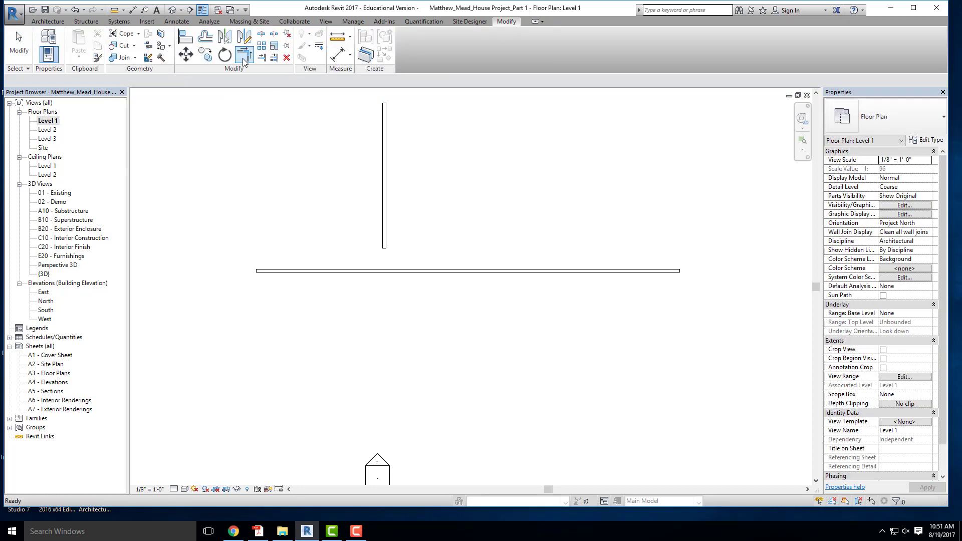
left_click(456, 273)
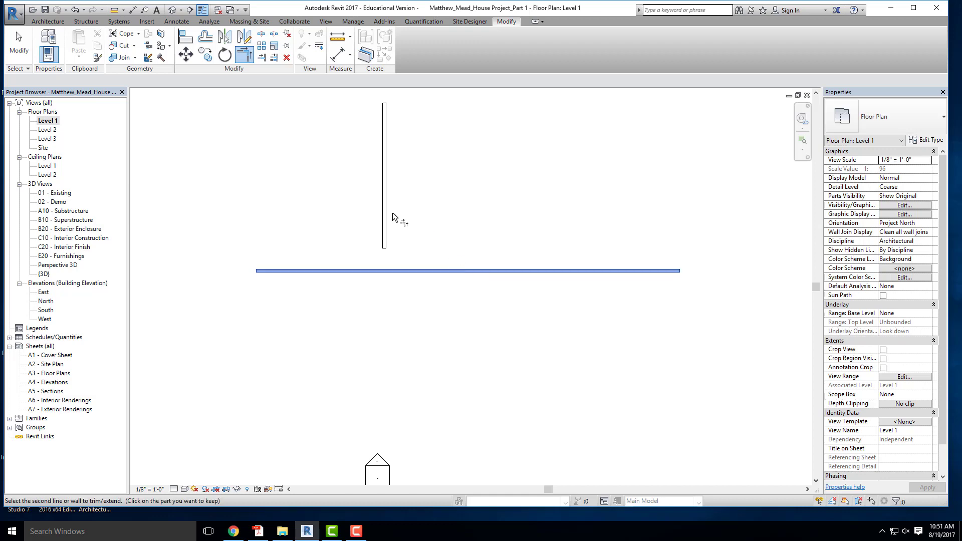
left_click(384, 188)
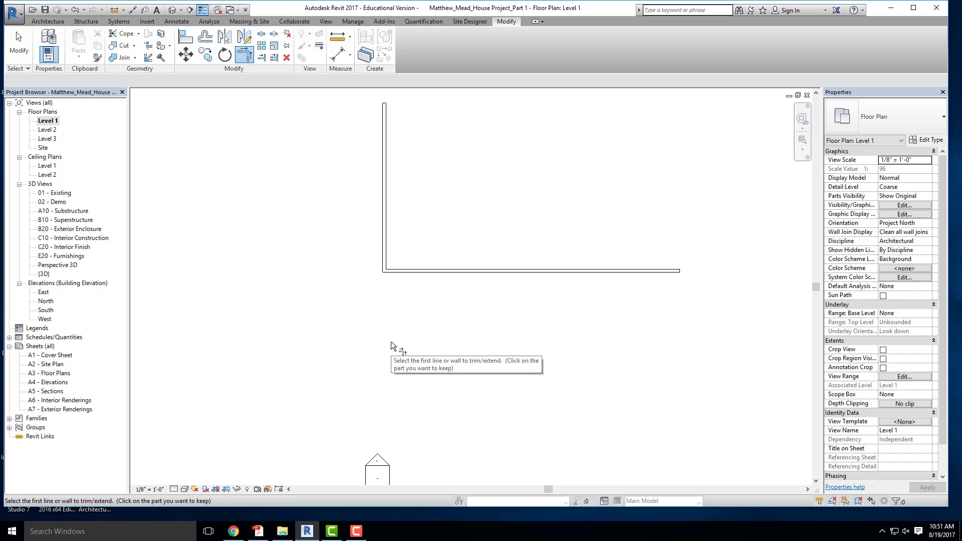
key("ctrl+z")
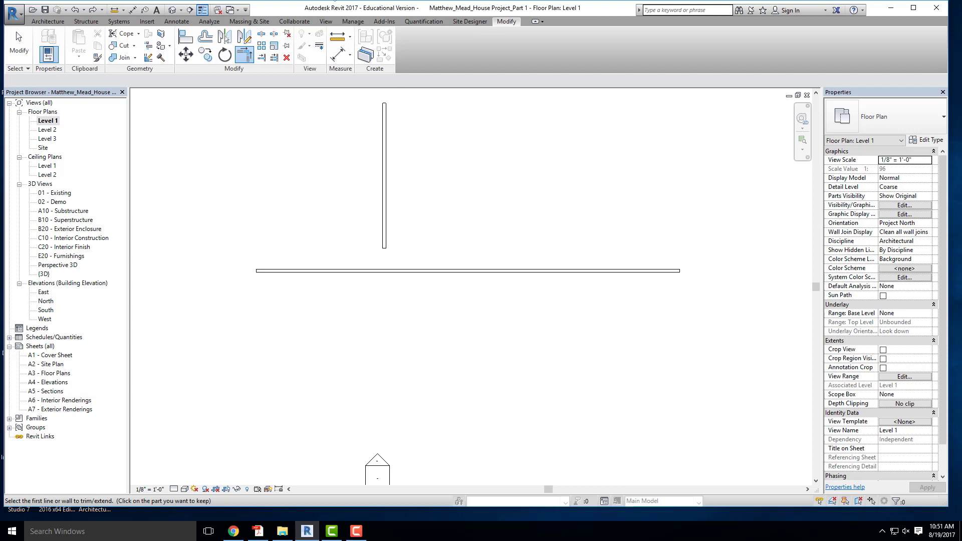
Try the corner trim keeping the horizontal wall's left part instead, and undo it
left_click(286, 271)
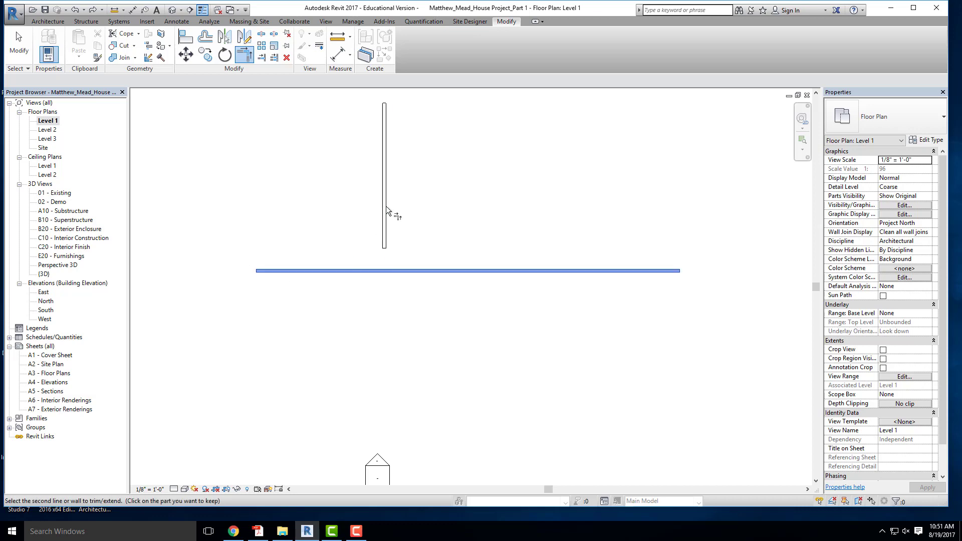
left_click(386, 209)
key("ctrl+z")
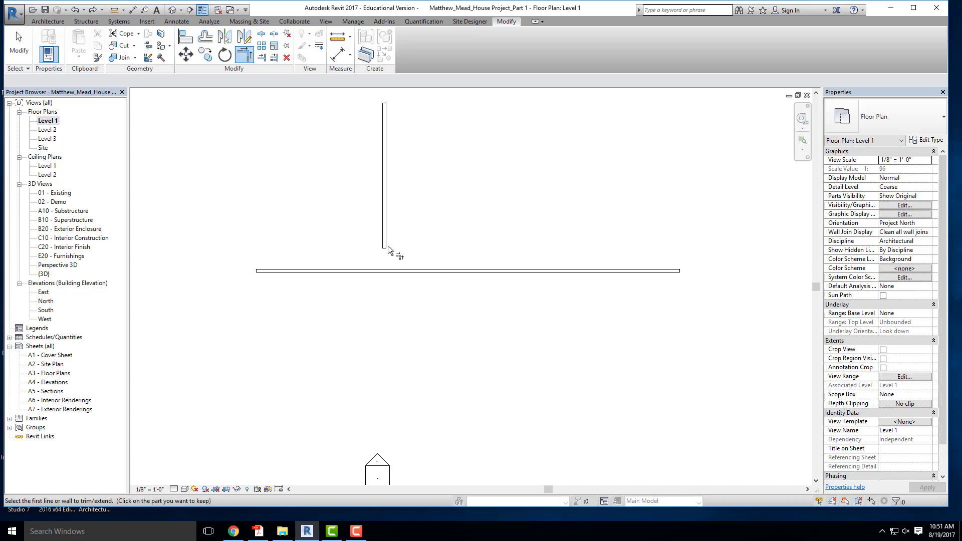
Stretch the lower end of the vertical wall past the horizontal wall so it is 42' 6" long
key("Escape")
left_click(384, 246)
left_click_drag(384, 249, 379, 398)
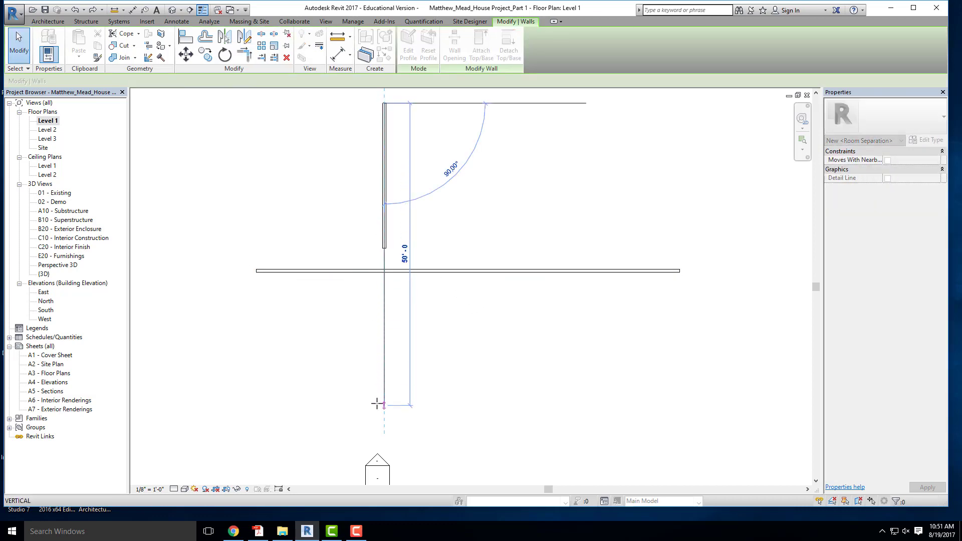
key("ctrl+z")
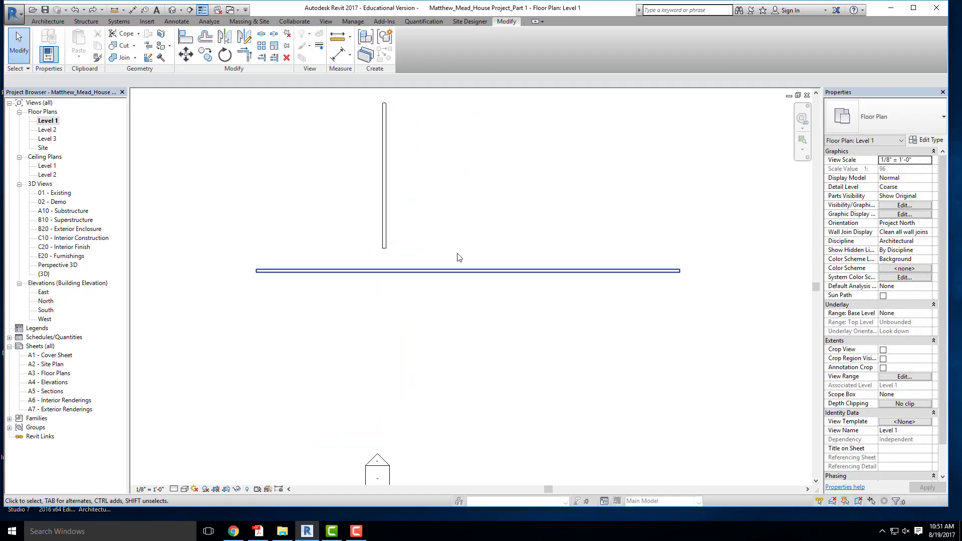
left_click(384, 235)
left_click_drag(384, 247, 384, 360)
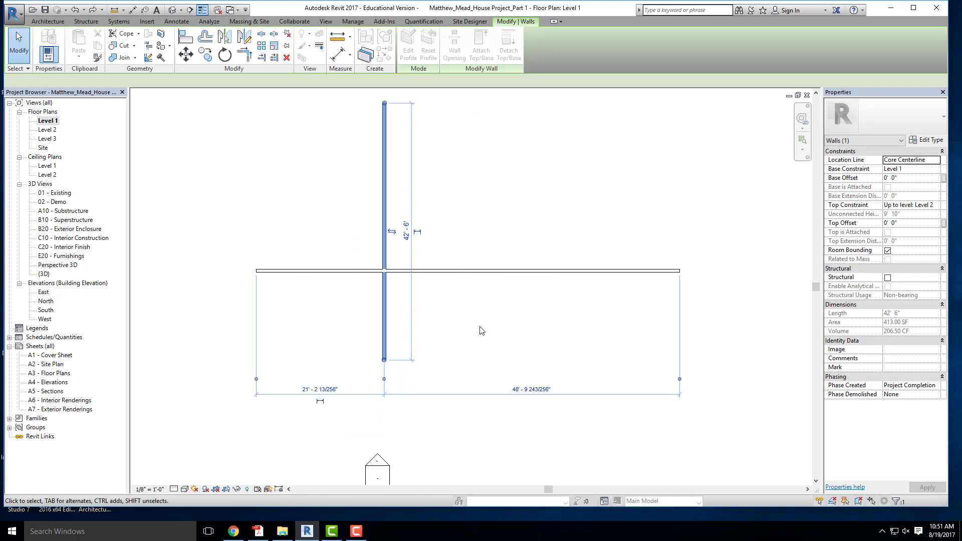
left_click(364, 284)
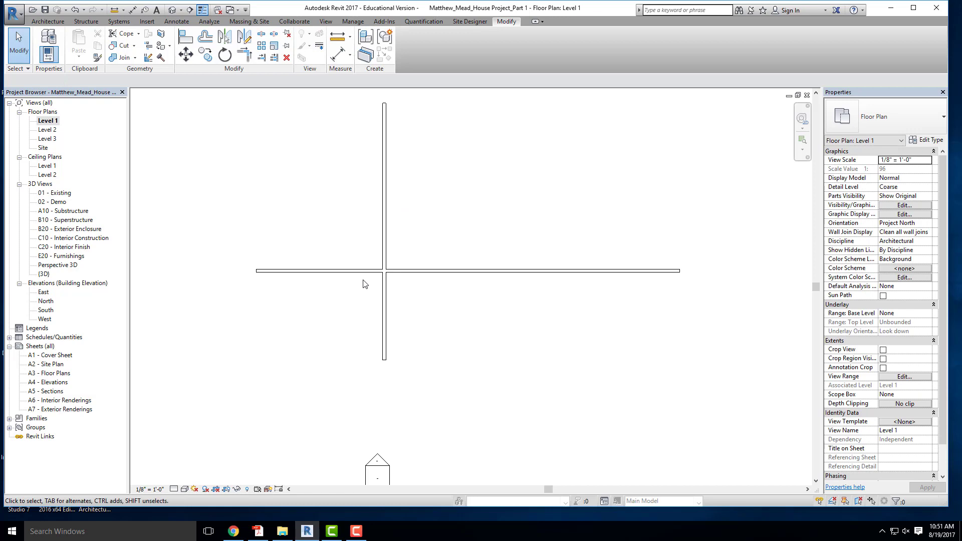
Trim the crossing walls to a corner, keeping the horizontal wall's left part and the vertical wall's upper part
left_click(365, 272)
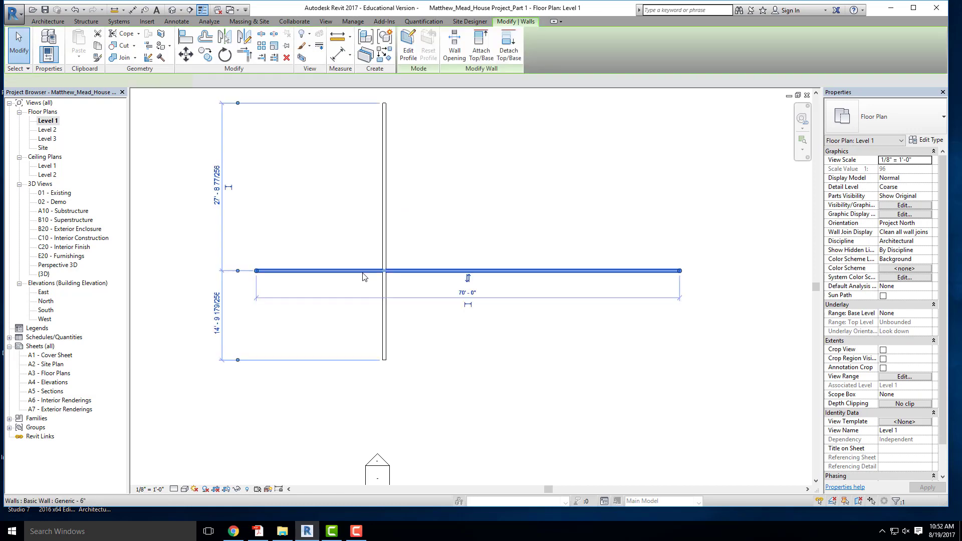
left_click(324, 345)
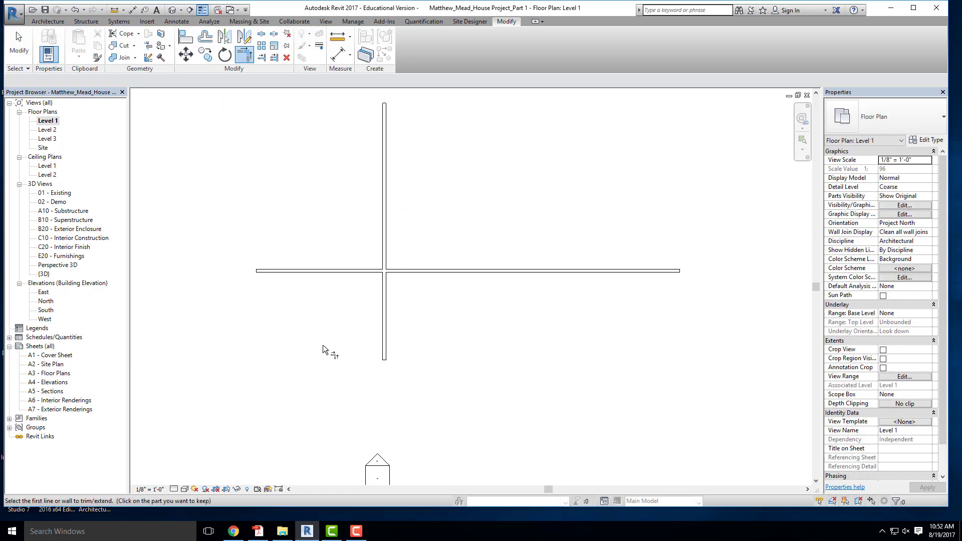
left_click(307, 270)
left_click(385, 208)
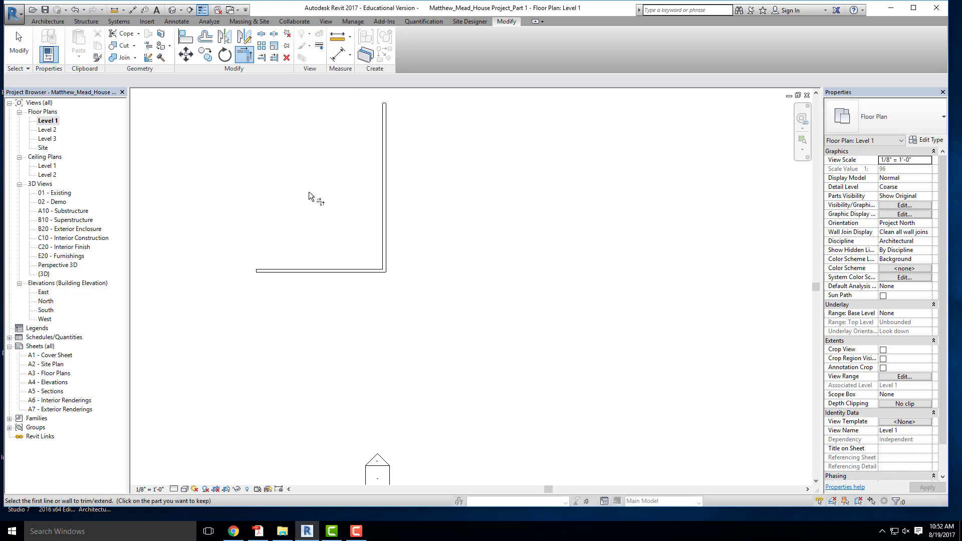
key("Escape")
key("Escape")
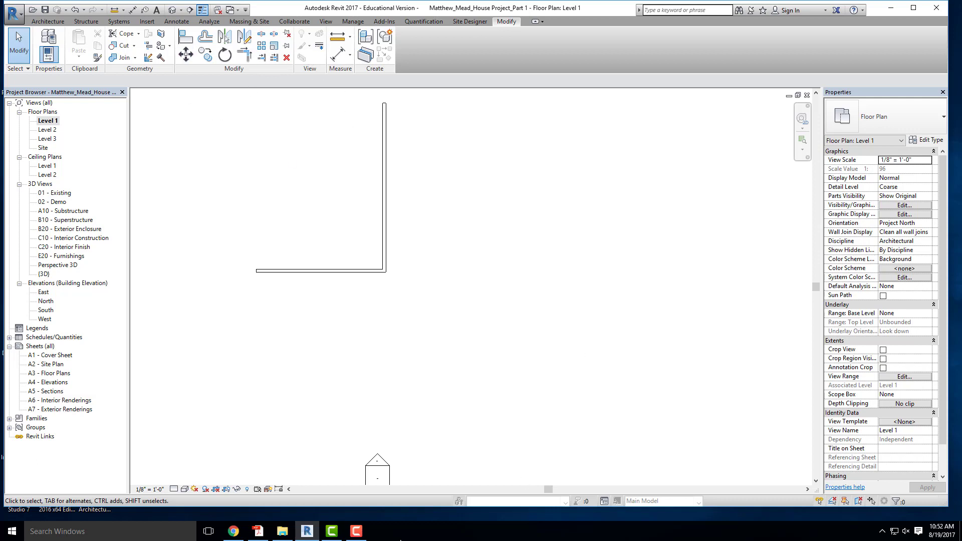
Close the Critical Thinking Exercise #1 PDF, review the Topics to Cover list in Chrome's The Residence Part 2 document, and return to Revit
left_click(258, 531)
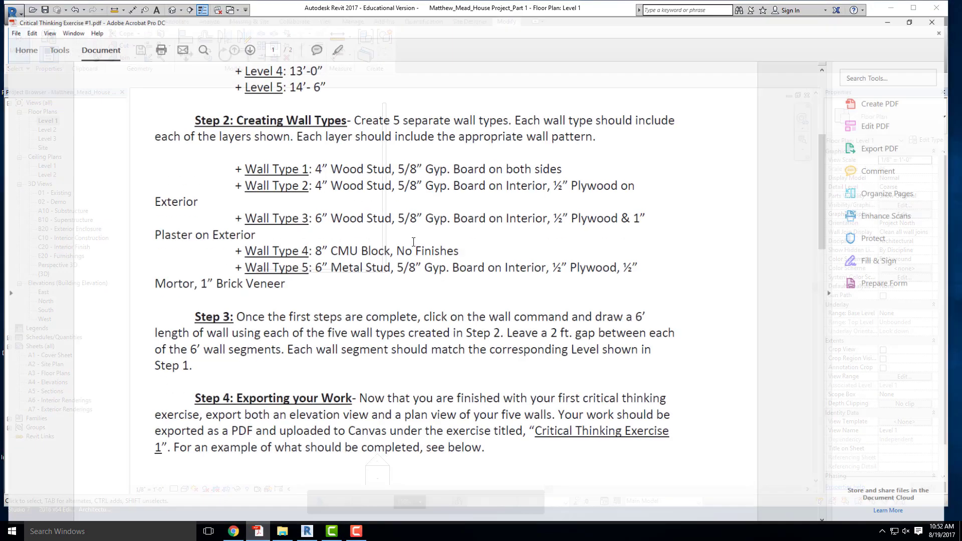
left_click(950, 5)
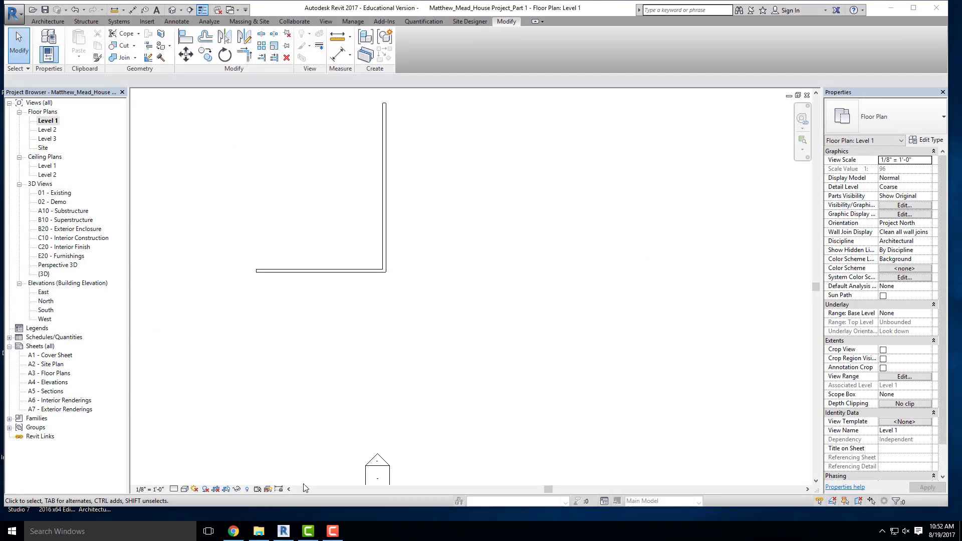
left_click(234, 531)
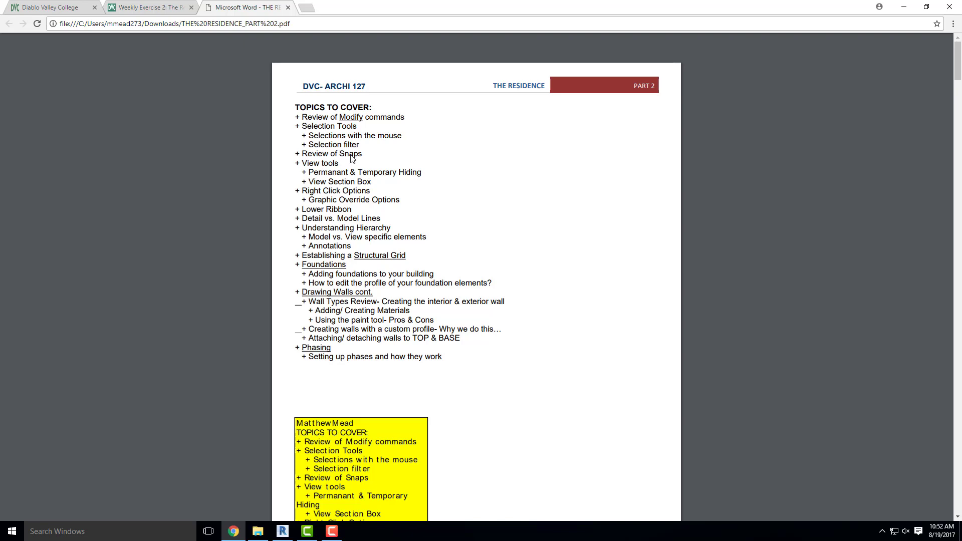
left_click(902, 10)
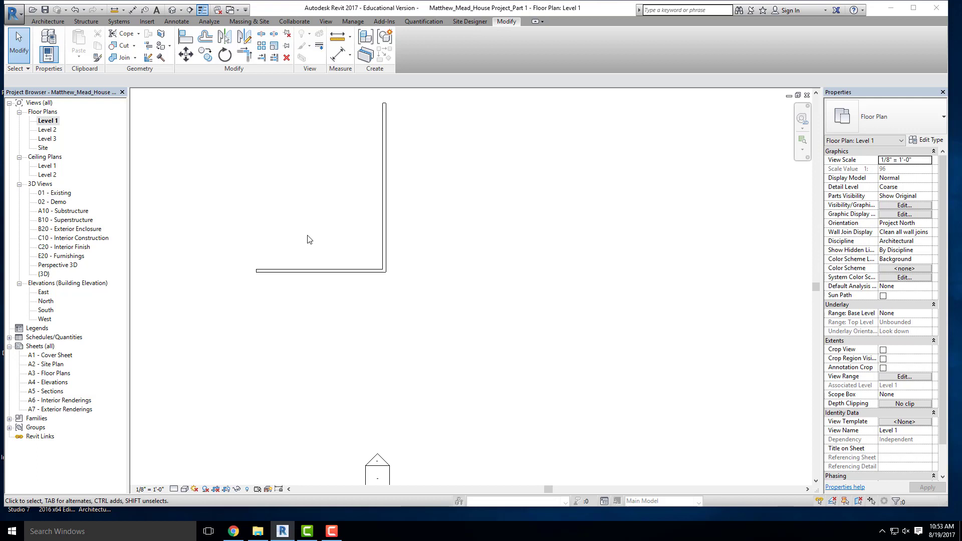
Shorten the vertical wall to 20' 6" at its lower end so it separates from the horizontal wall below
left_click(384, 230)
left_click_drag(384, 270, 384, 226)
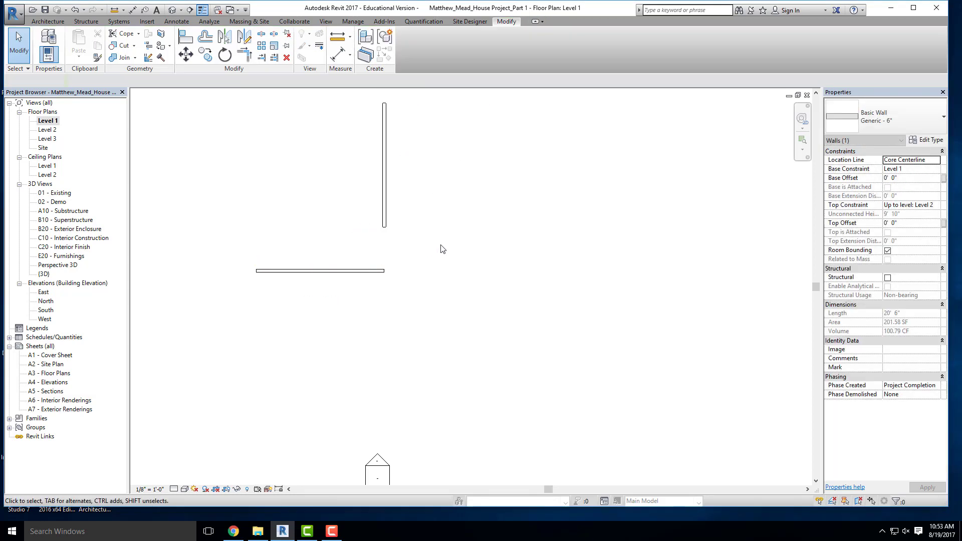
left_click(441, 249)
Draw a horizontal Generic - 6" wall 16' 0" long, starting from the midpoint of the vertical wall and running to its right
middle_click_drag(403, 249, 433, 289)
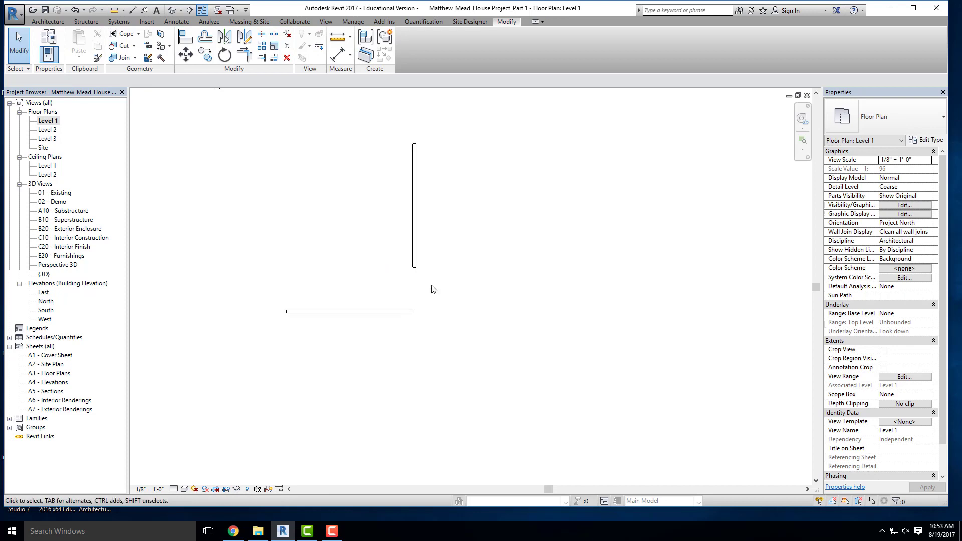
scroll(420, 268, "up", 2)
left_click(48, 21)
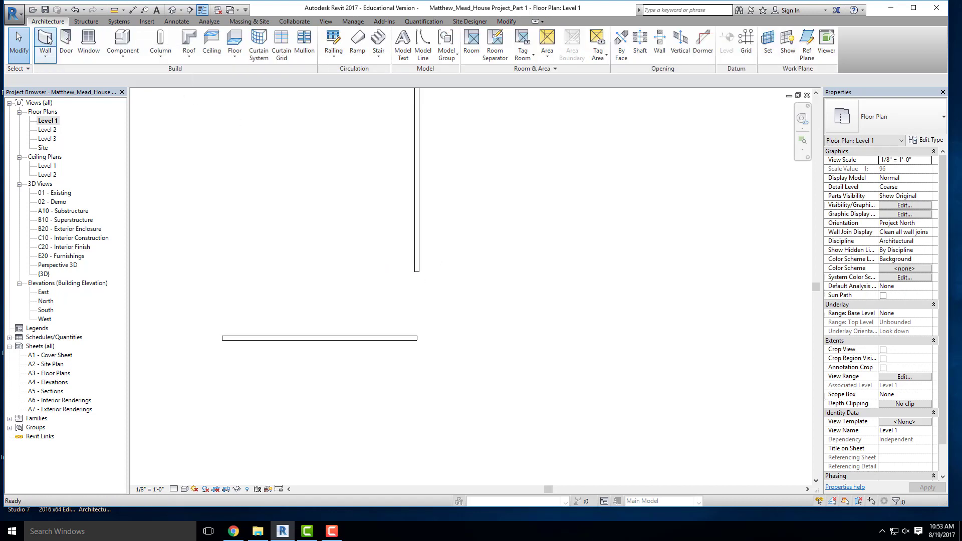
left_click(45, 40)
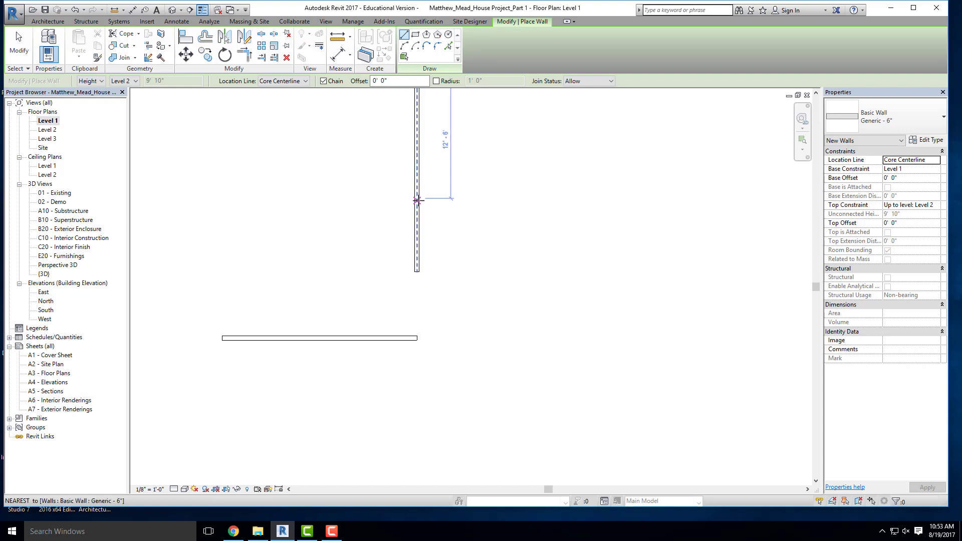
middle_click_drag(420, 214, 367, 270)
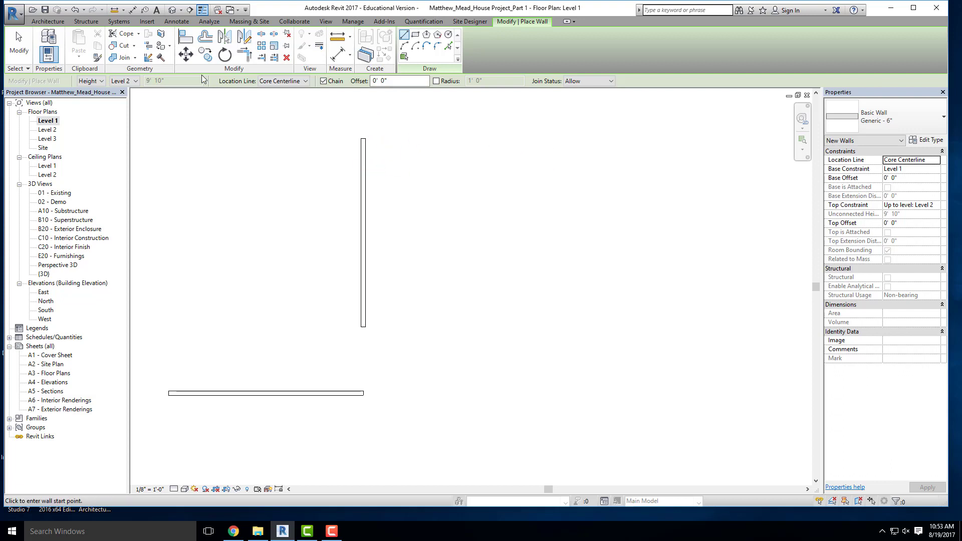
scroll(405, 161, "up", 3)
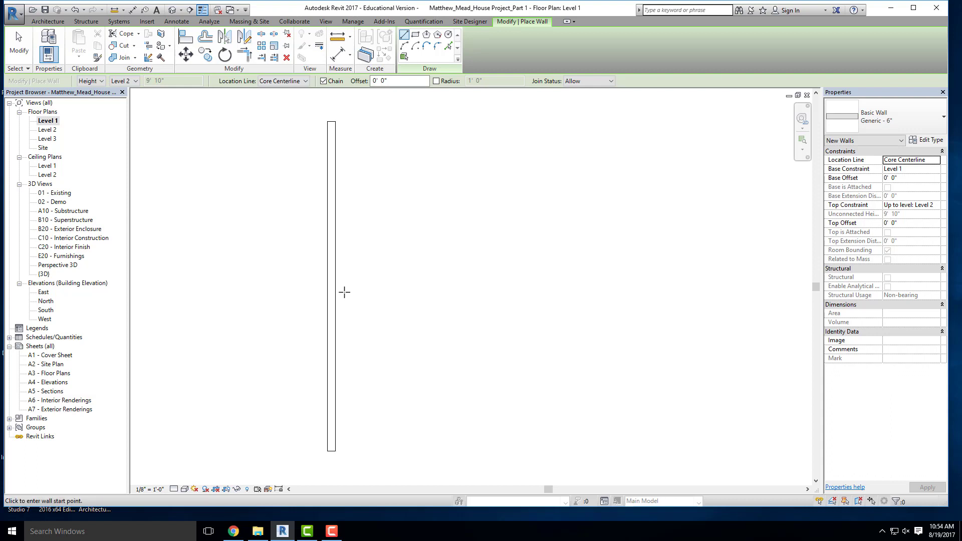
left_click(331, 287)
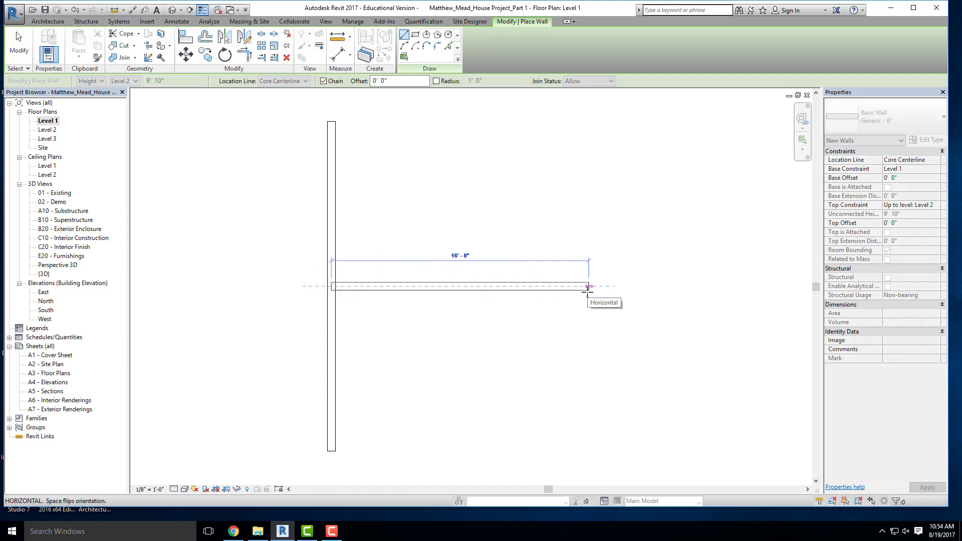
left_click(586, 286)
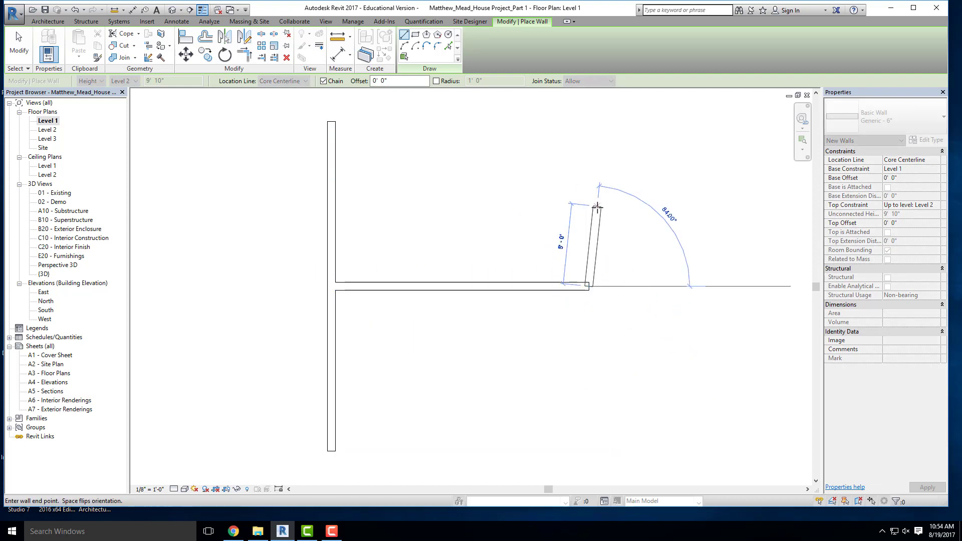
key("Escape")
key("Escape")
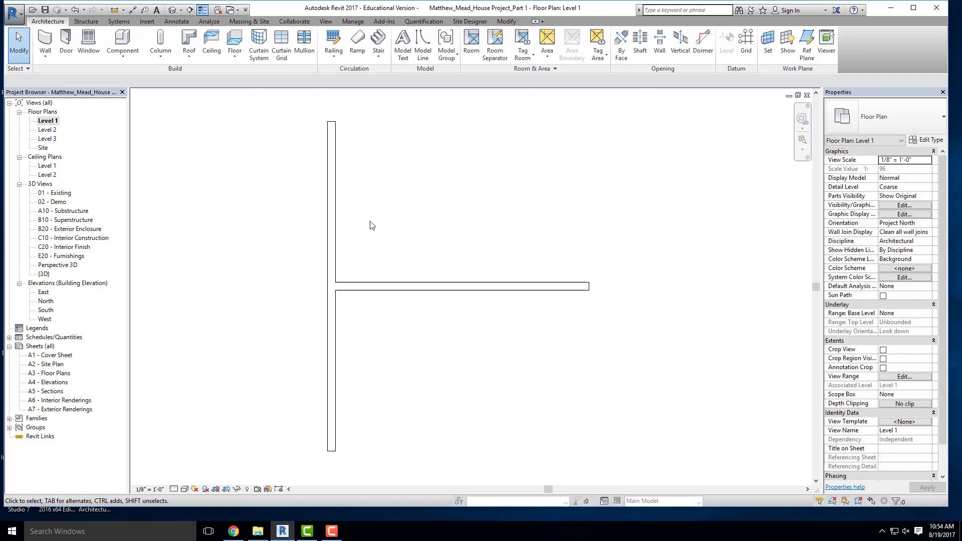
Delete the horizontal wall that branches off the middle of the vertical wall
left_click(371, 286)
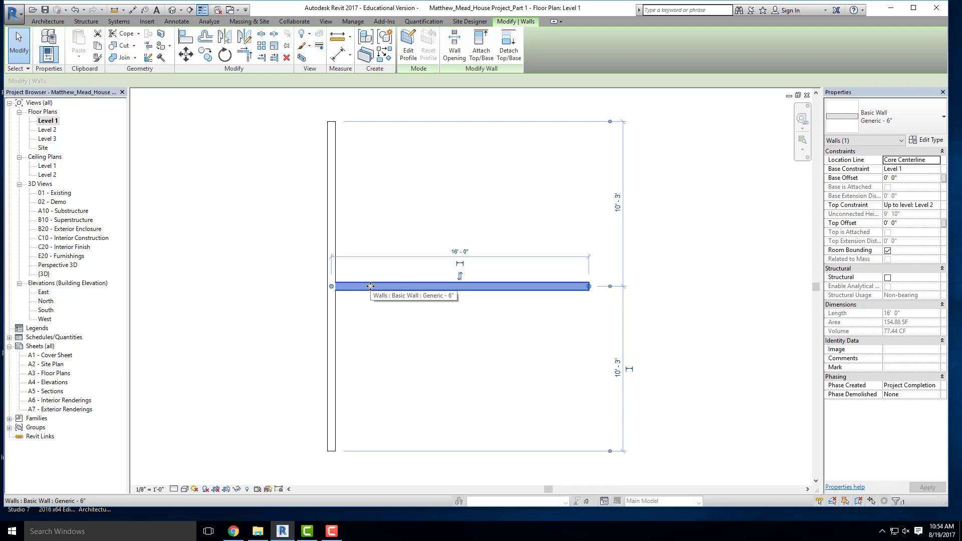
key("Delete")
scroll(365, 238, "down", 2)
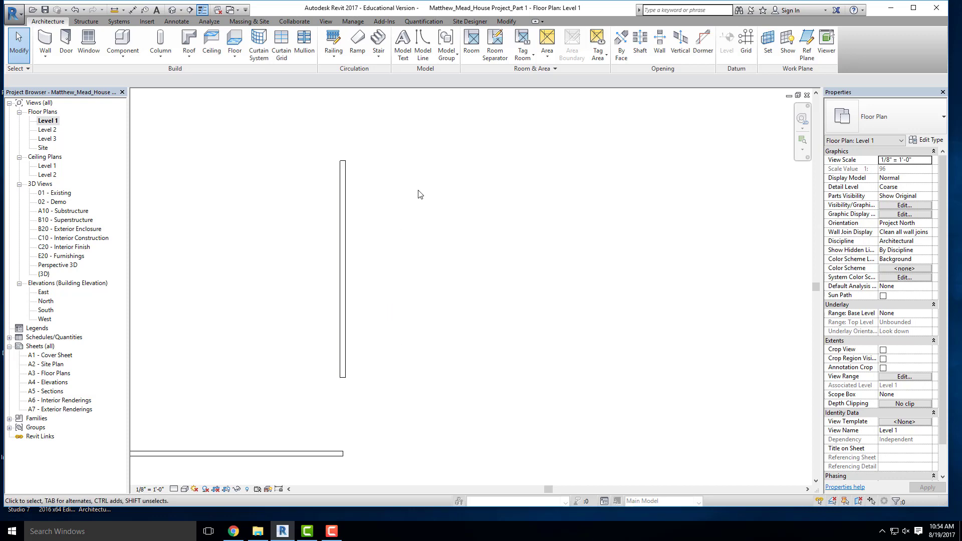
Check the topic list in the Part 2 PDF in Chrome, return to Revit and examine the view scale options for Level 1
left_click(234, 531)
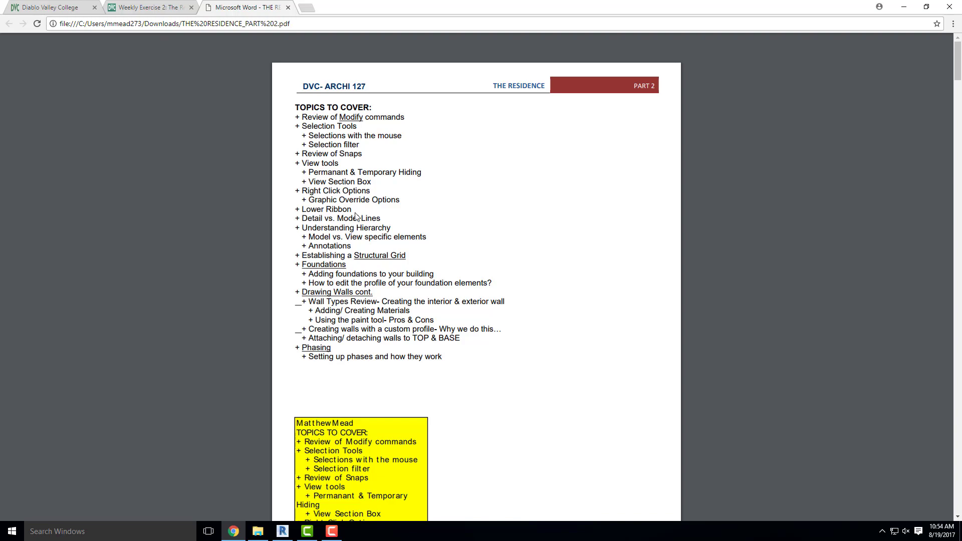
left_click(283, 531)
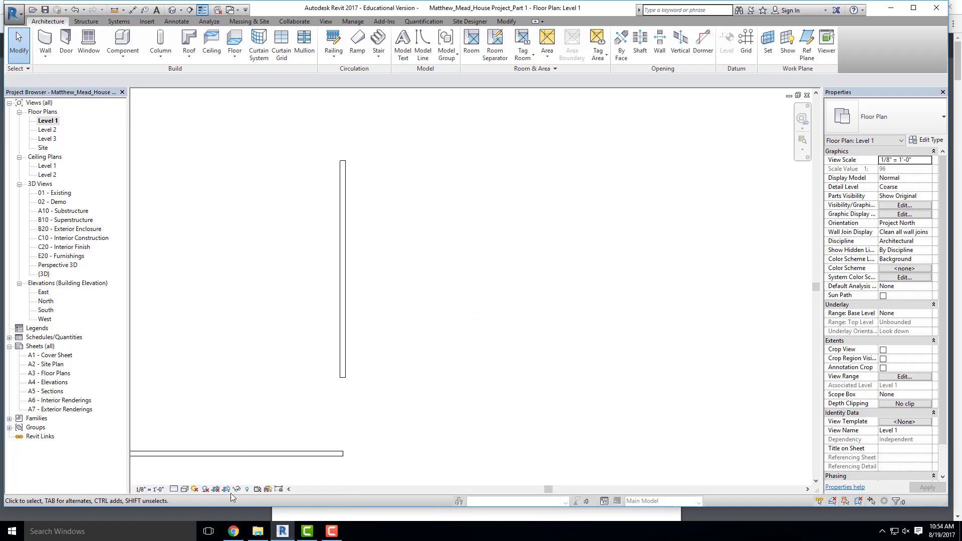
left_click(150, 490)
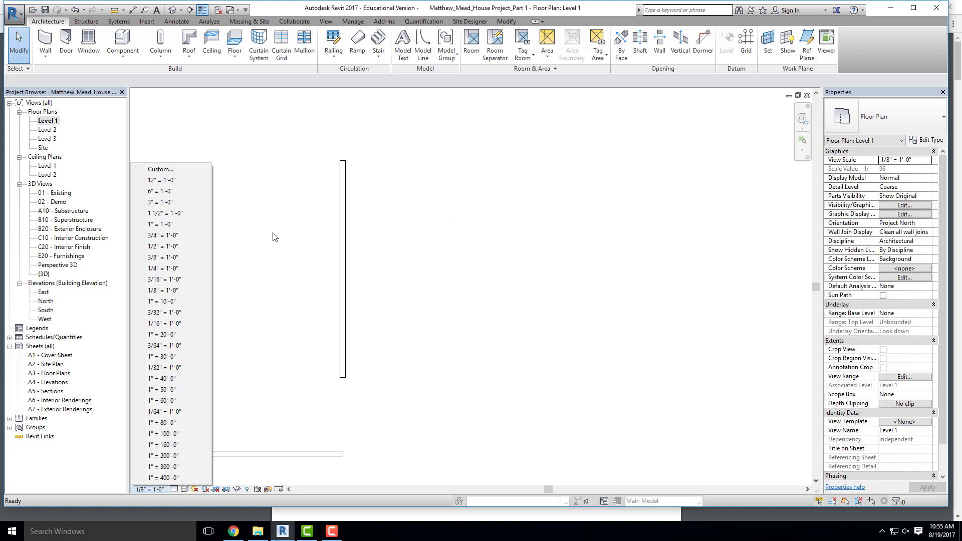
left_click(251, 419)
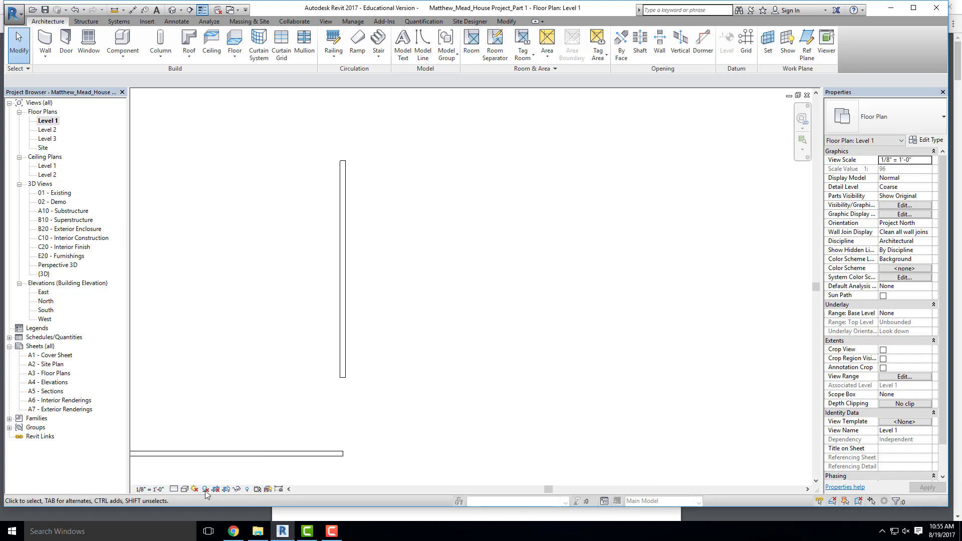
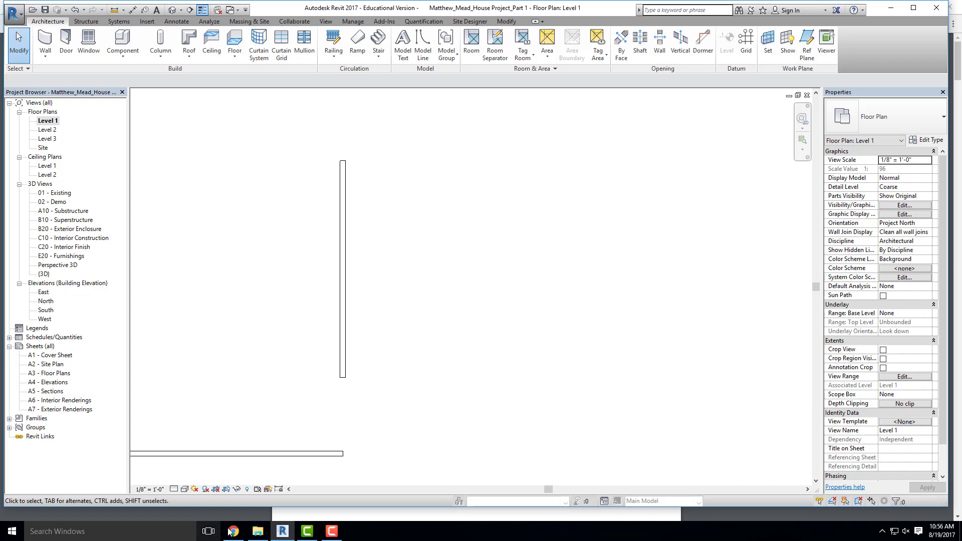
Reread the topics to cover in the Part 2 PDF in Chrome and return to the Level 1 plan in Revit
mouse_move(233, 531)
left_click(235, 481)
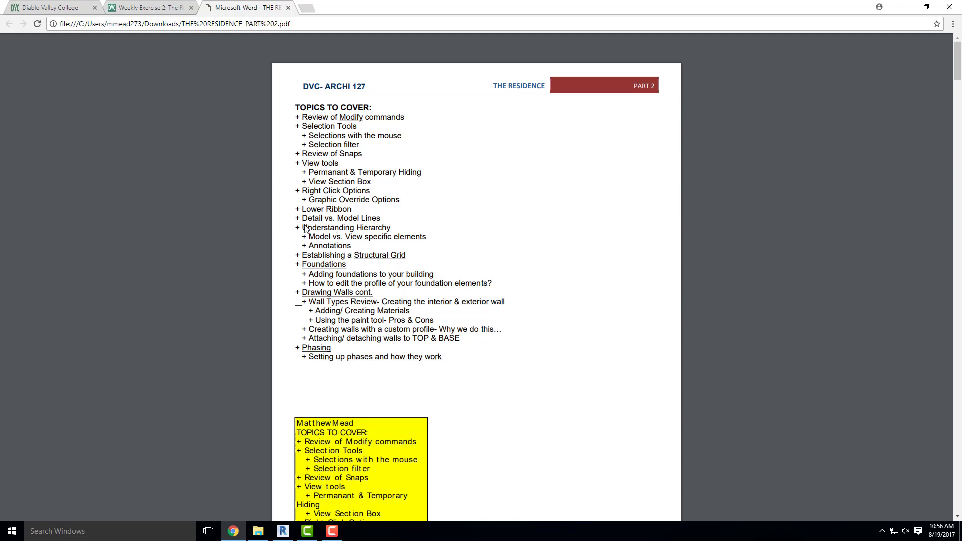
left_click(902, 7)
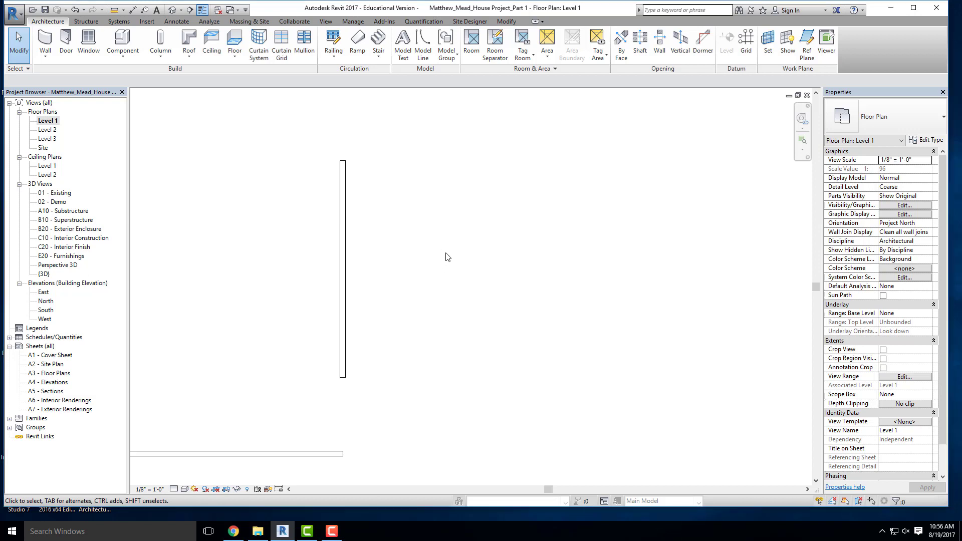
scroll(447, 257, "down", 2)
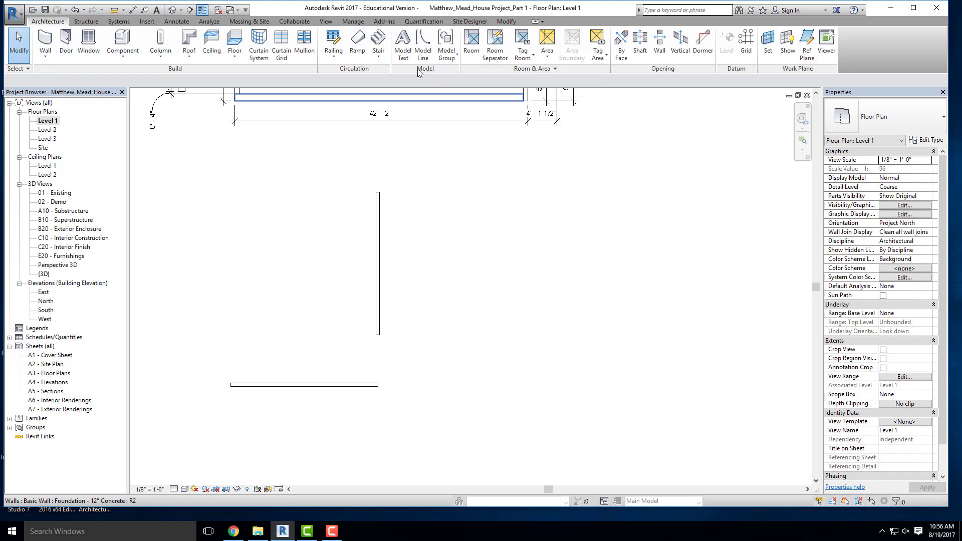
left_click(425, 44)
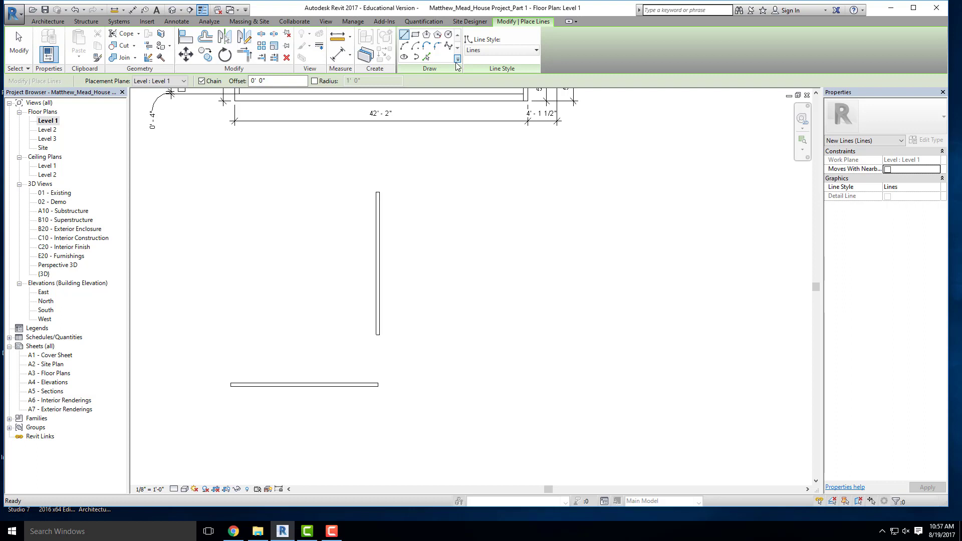
key("Escape")
key("Escape")
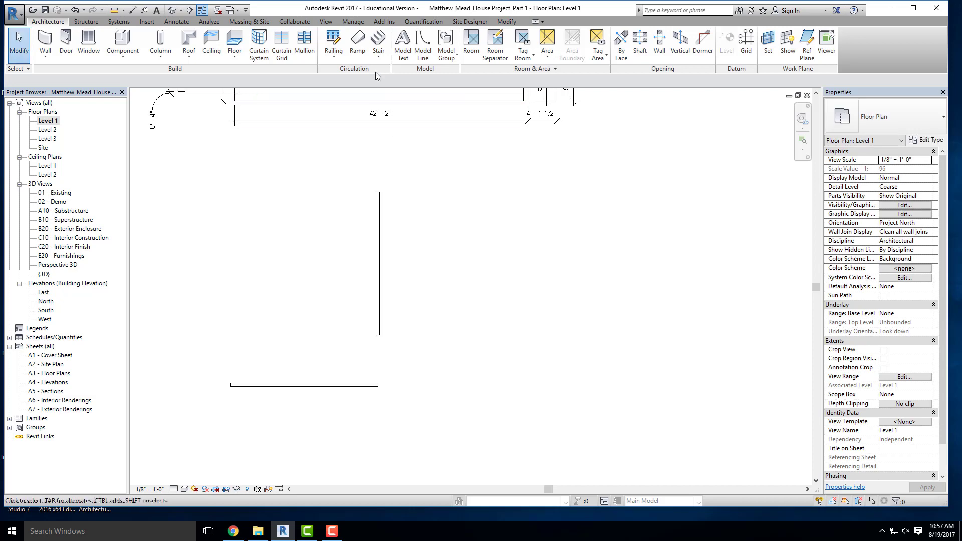
Draw a closed, diamond-shaped loop of four model lines on Level 1, to the right of the vertical wall
left_click(425, 42)
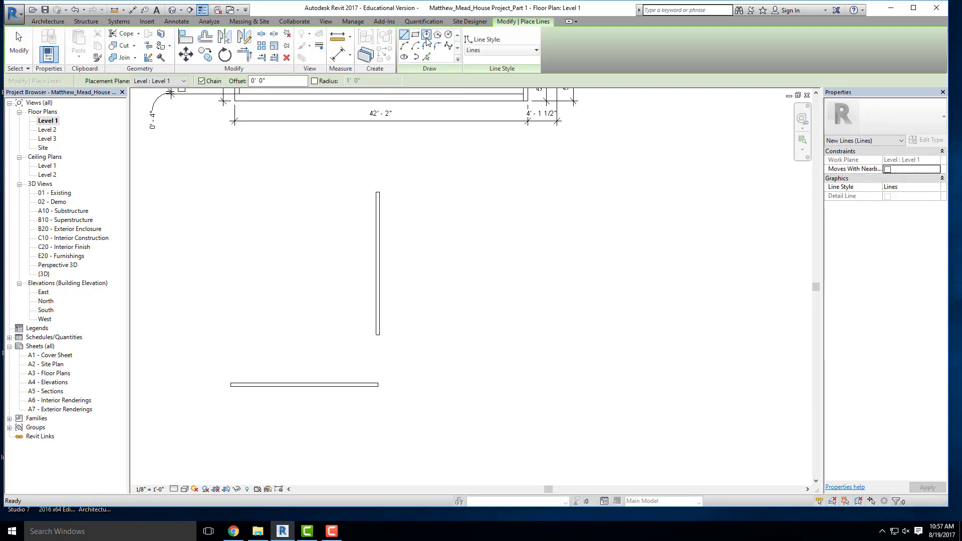
left_click(413, 250)
left_click(501, 200)
left_click(560, 253)
left_click(482, 298)
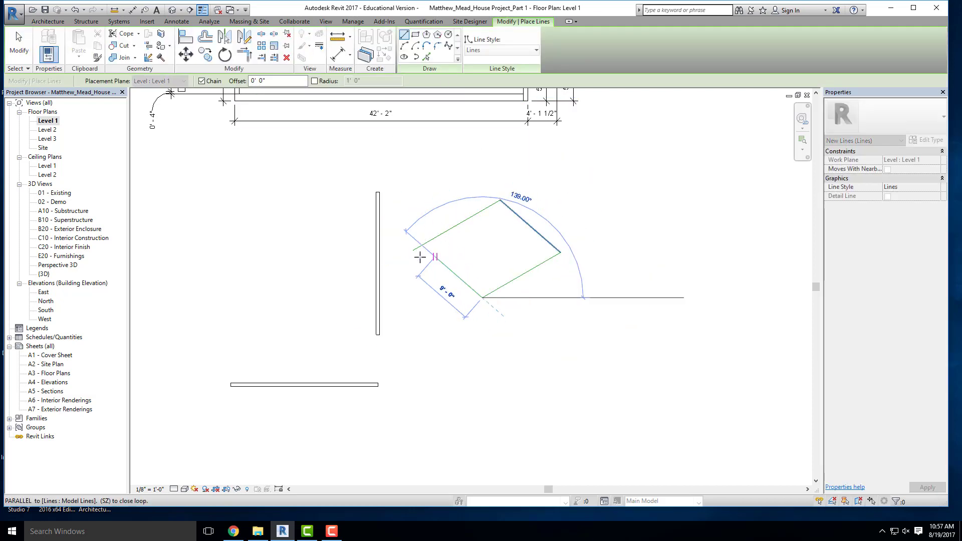
left_click(413, 250)
key("Escape")
key("Escape")
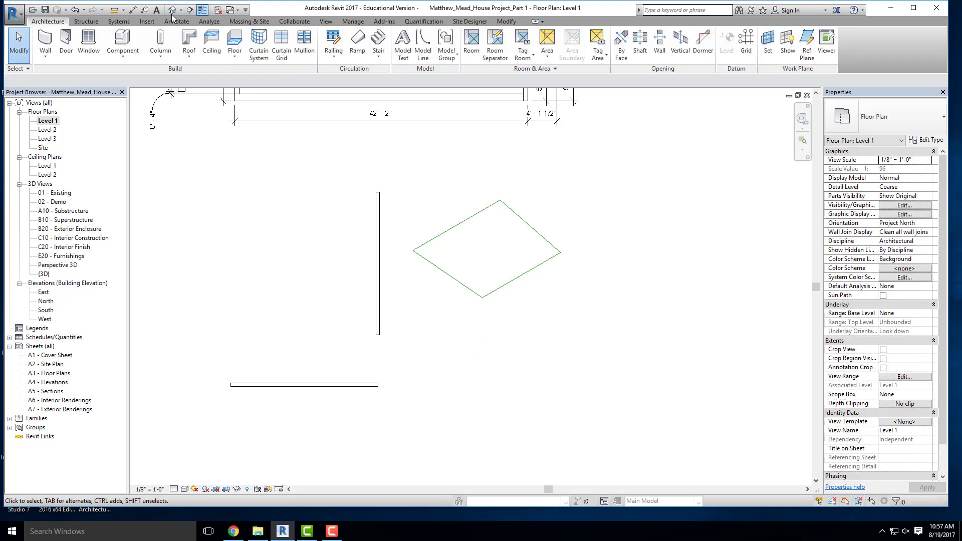
Examine the diamond of model lines from several angles in the default 3D view
left_click(172, 9)
scroll(431, 234, "down", 2)
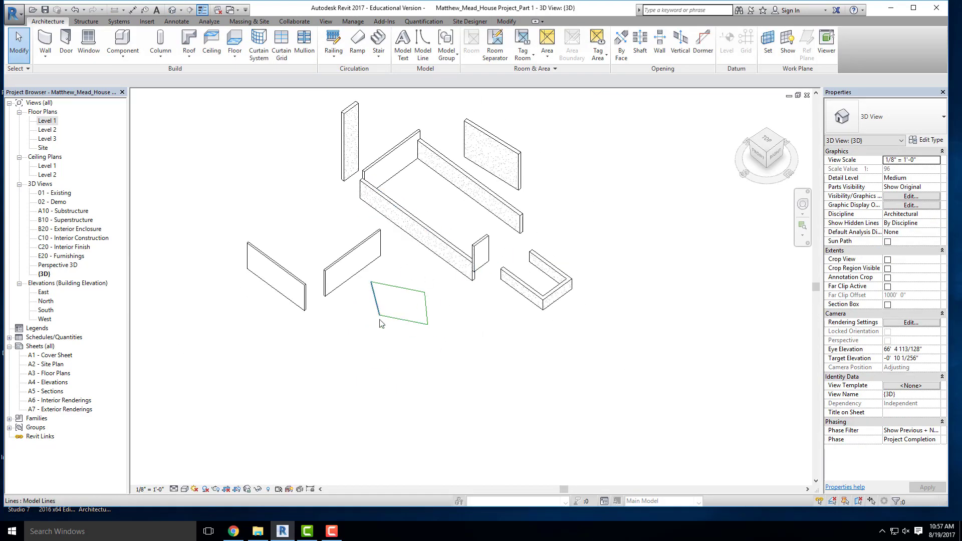
middle_click_drag(382, 322, 519, 371, "shift")
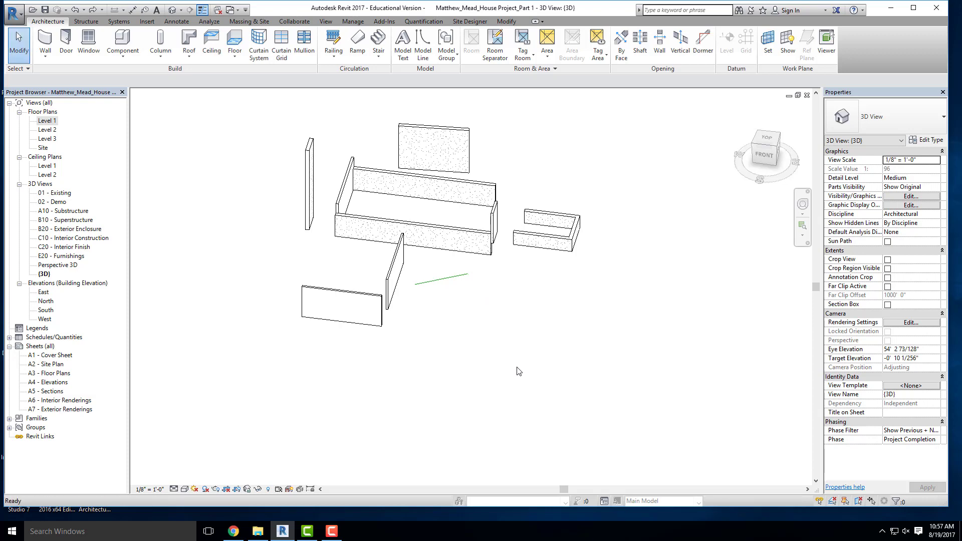
In the Level 1 plan, draw a closed four-sided loop of model lines beside the vertical wall with Level 2 as the placement plane
double_click(45, 121)
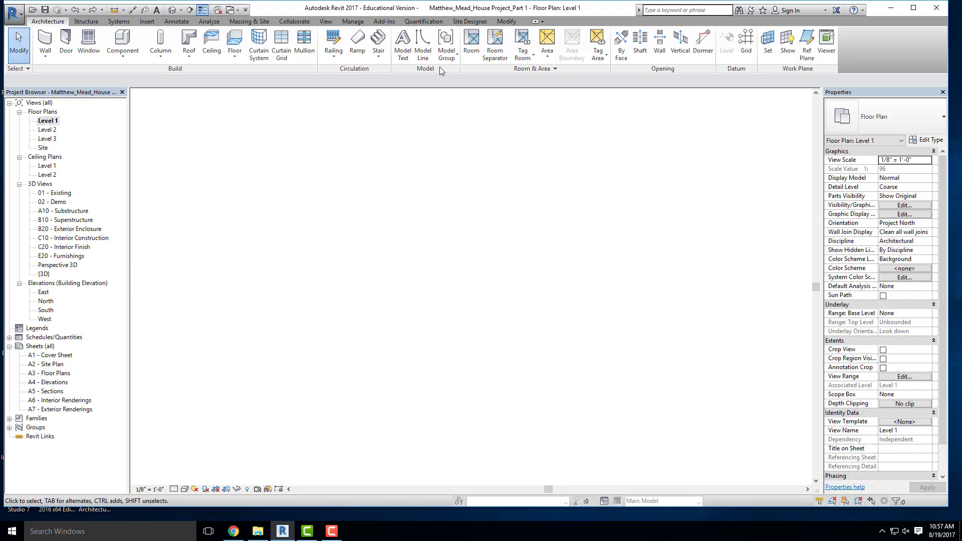
left_click(422, 50)
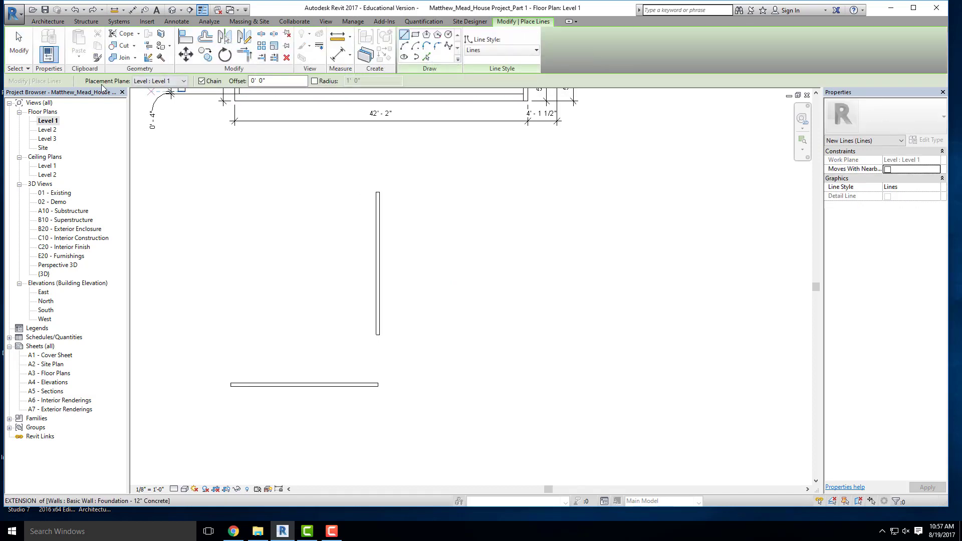
left_click(184, 80)
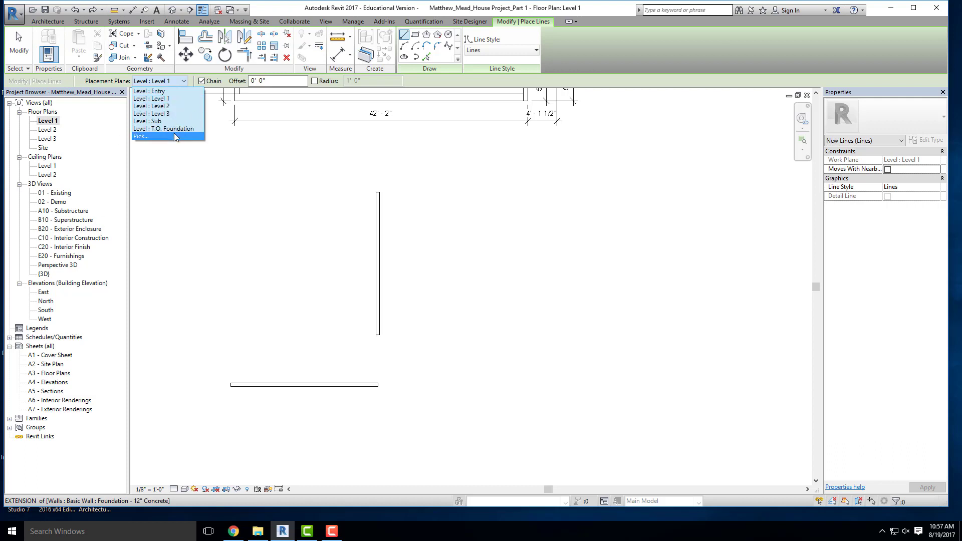
left_click(169, 107)
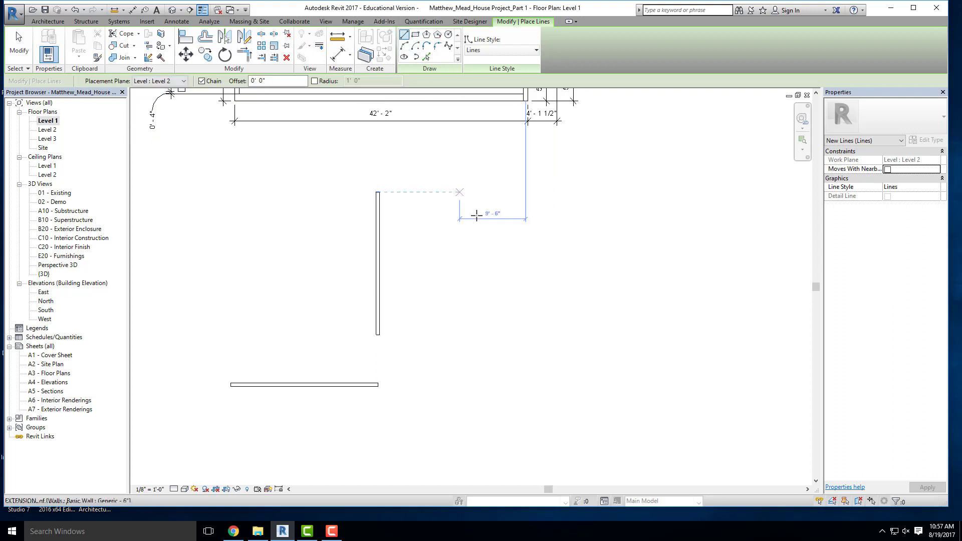
left_click(430, 200)
left_click(506, 185)
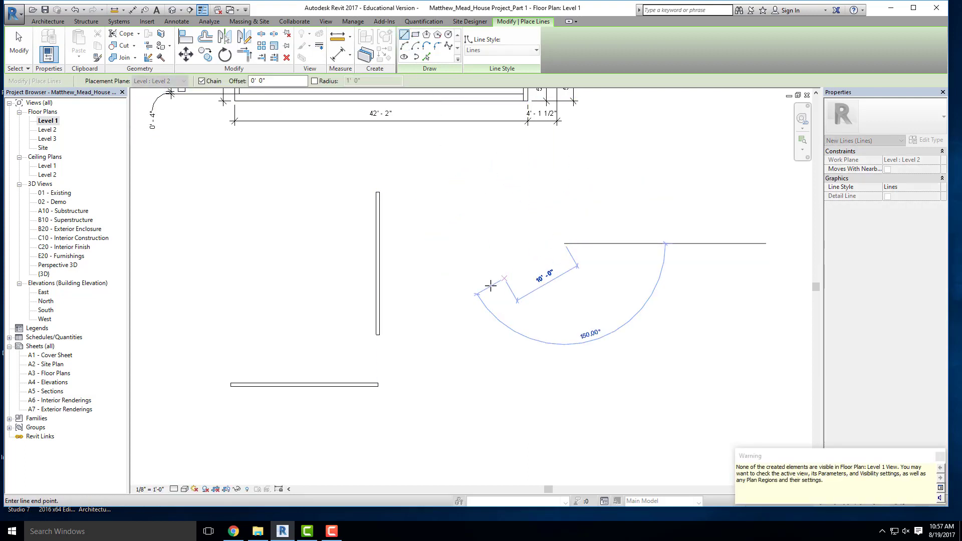
left_click(434, 223)
key("Escape")
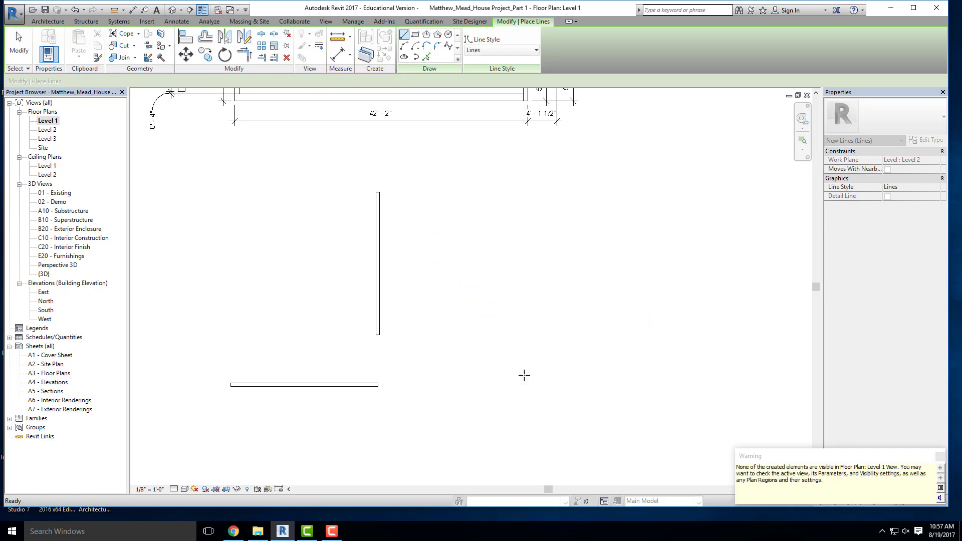
key("Escape")
Look for the new model lines in the Level 2 and Level 3 floor plans and in the default 3D view
double_click(51, 130)
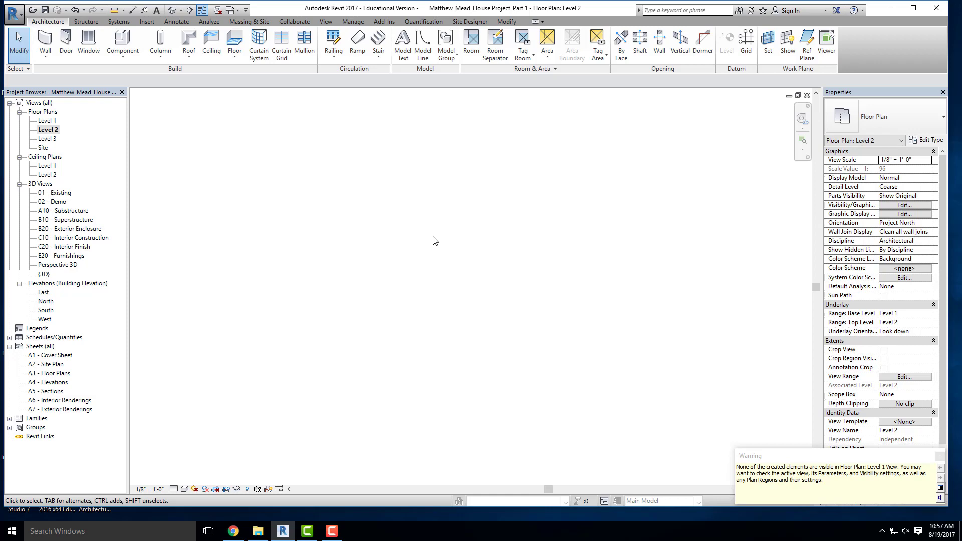
left_click(48, 139)
double_click(48, 139)
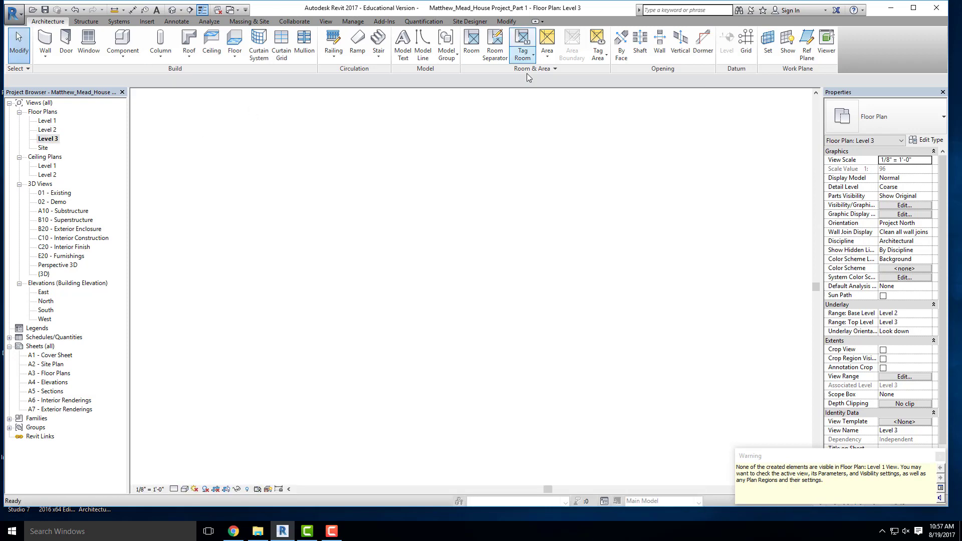
left_click(172, 9)
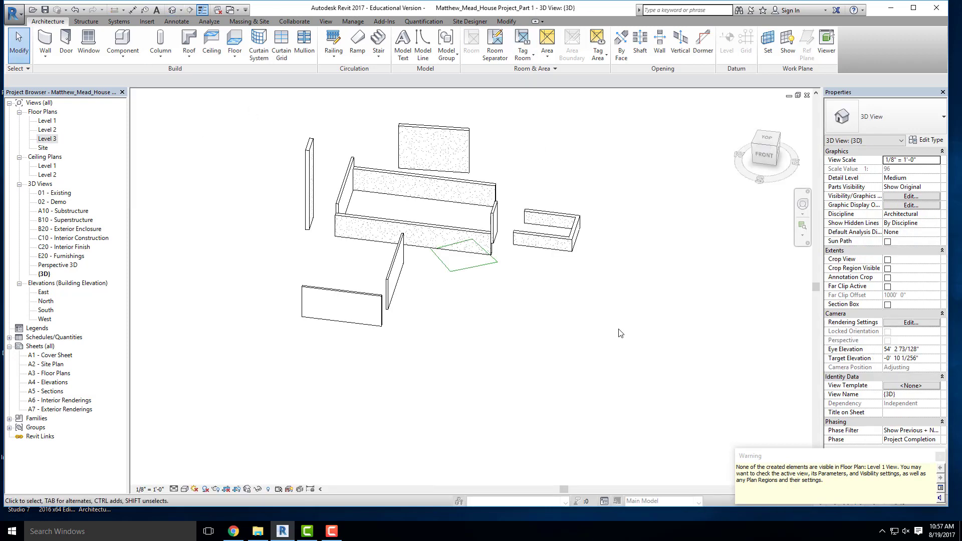
Delete the four model lines of the green loop beside the walls in the default 3D view
middle_click_drag(499, 331, 469, 264, "shift")
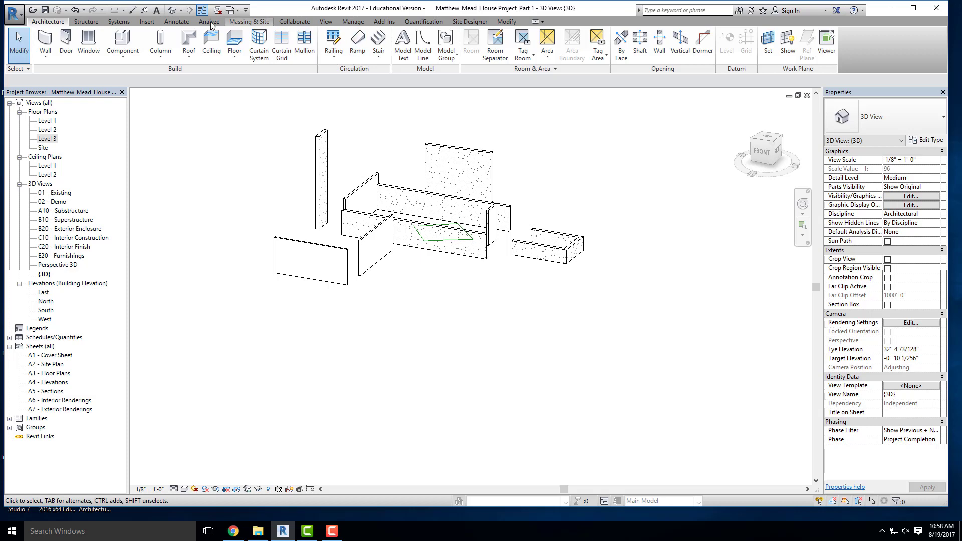
left_click(176, 21)
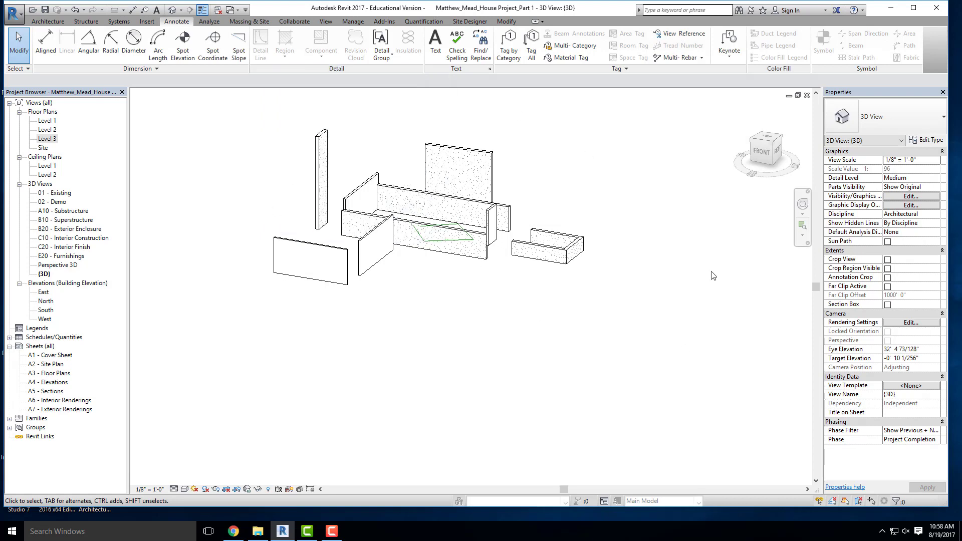
middle_click_drag(420, 264, 453, 278, "shift")
left_click(454, 277)
key("Delete")
left_click(428, 270)
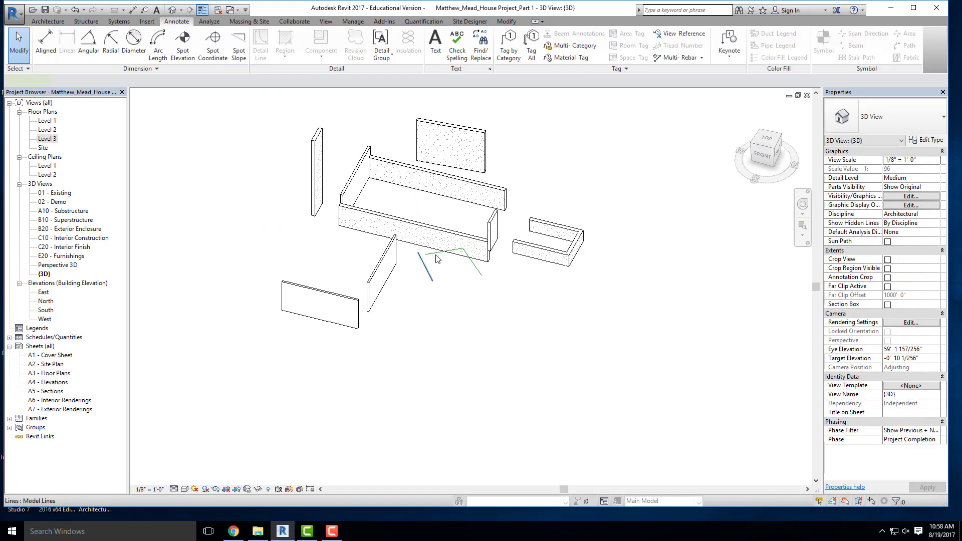
key("Delete")
left_click(435, 254)
key("Delete")
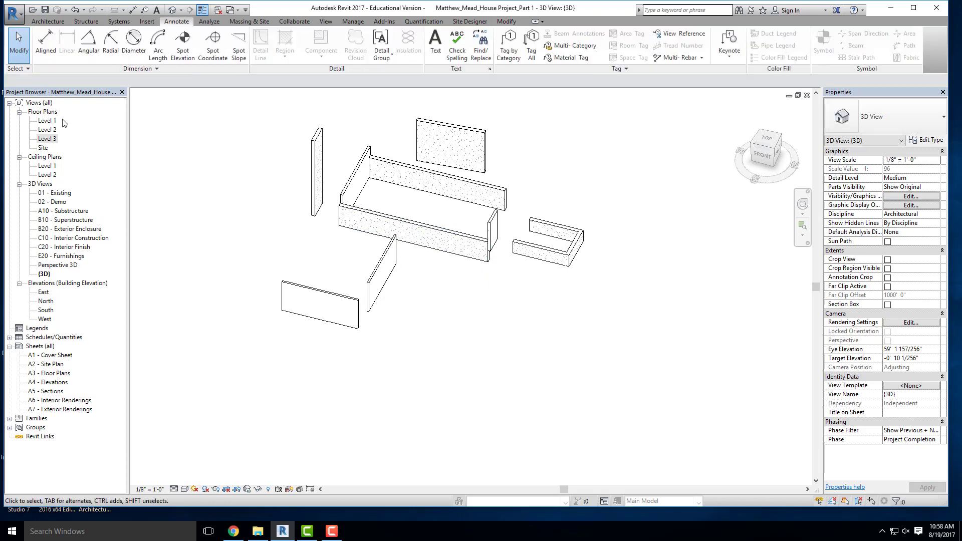
In the Level 1 plan, draw three connected Thin Lines detail lines forming a rectangle about 13' 6" wide against the vertical wall's upper part
double_click(47, 121)
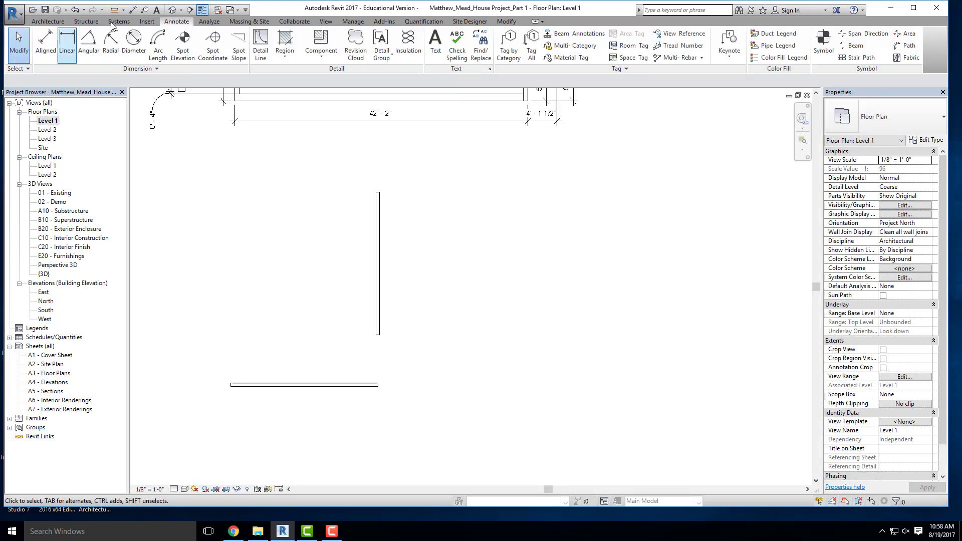
left_click(260, 44)
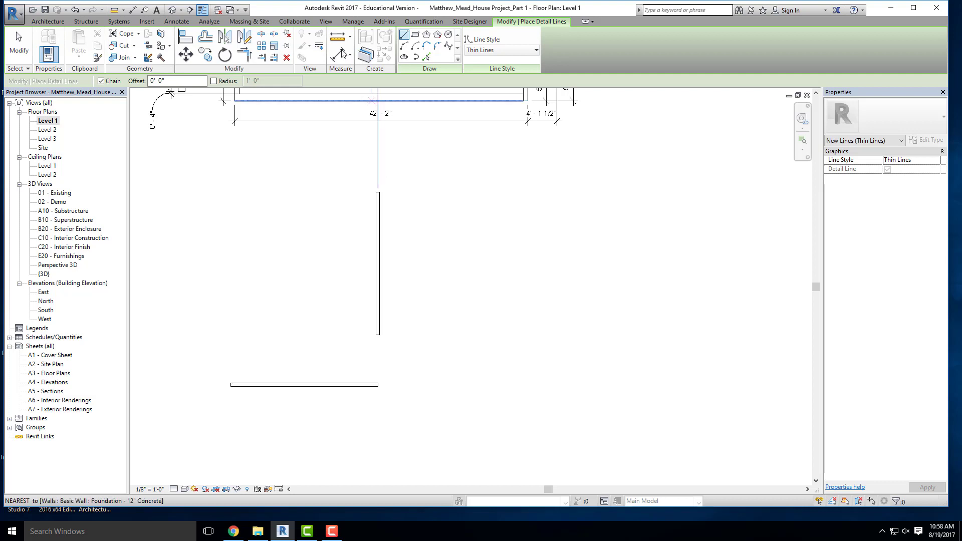
scroll(409, 192, "up", 3)
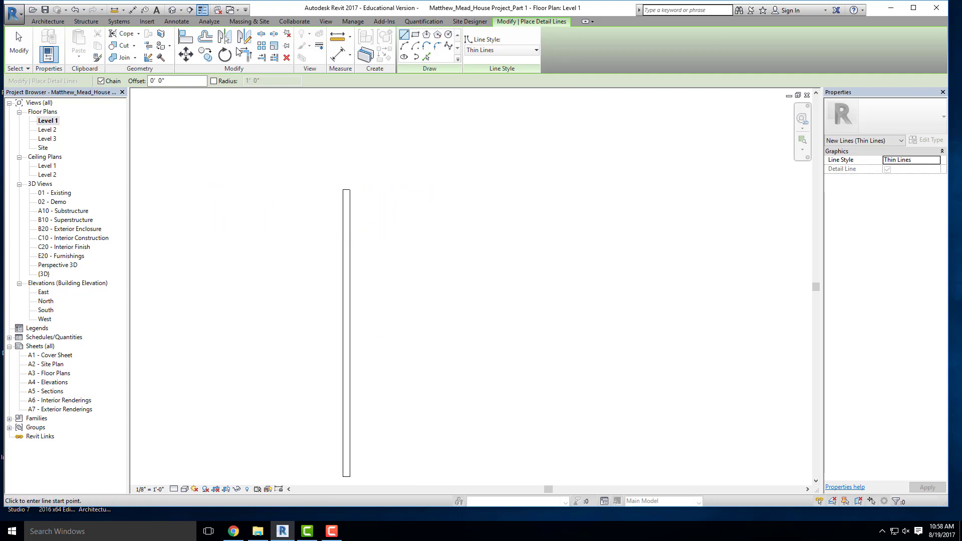
left_click(177, 22)
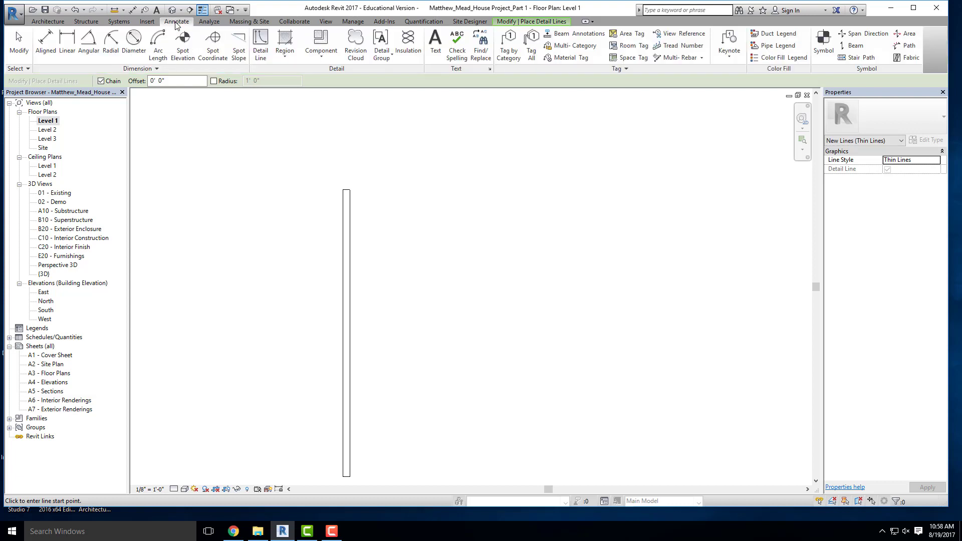
left_click(261, 43)
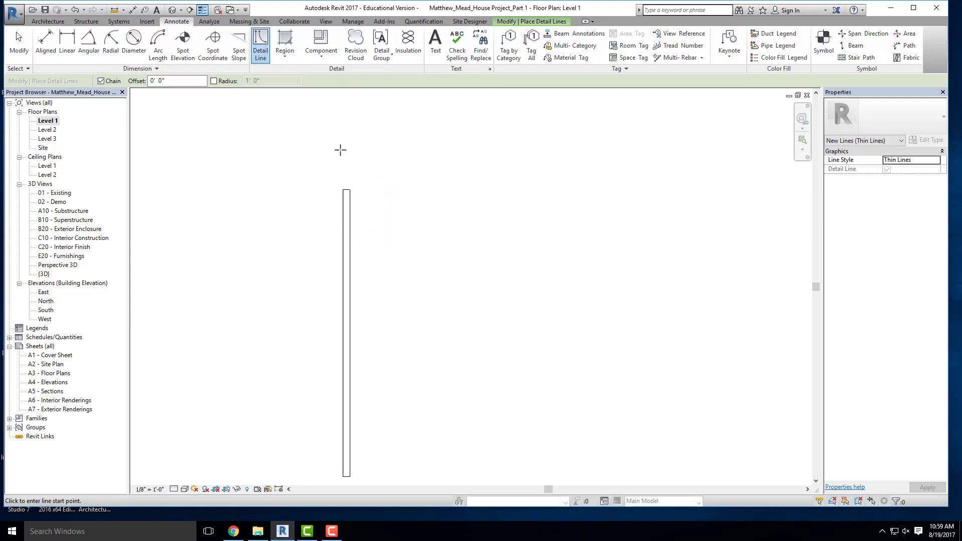
scroll(340, 166, "down", 3)
scroll(339, 166, "up", 2)
left_click(334, 168)
left_click(479, 168)
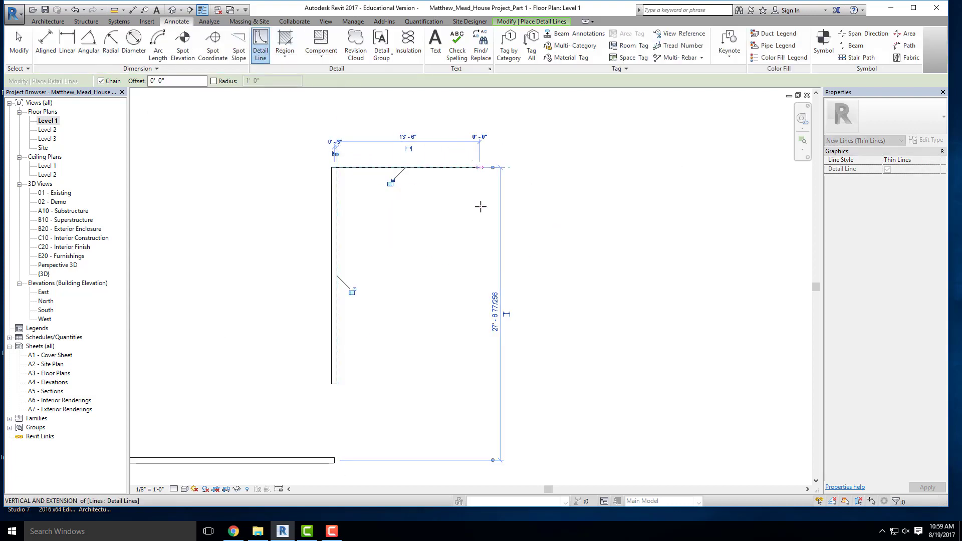
left_click(480, 246)
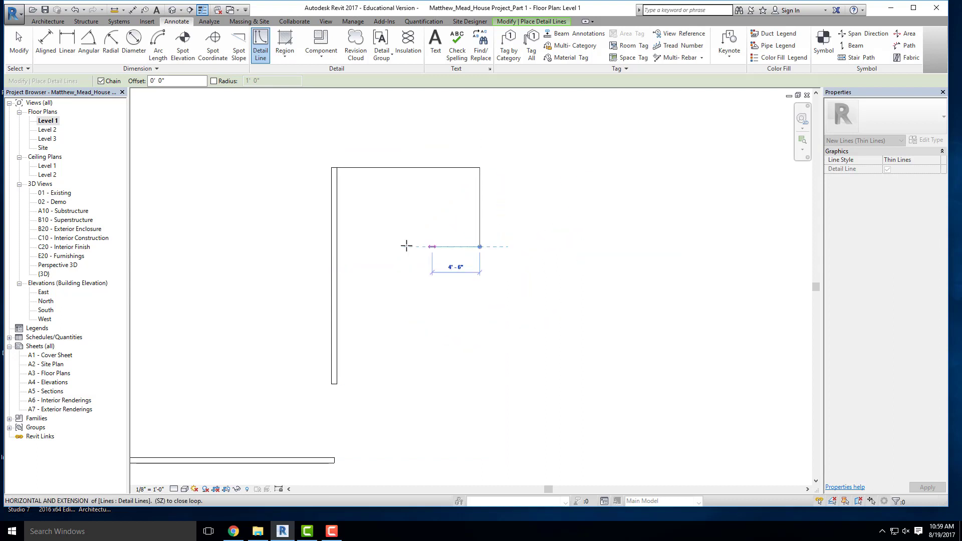
left_click(337, 246)
key("Escape")
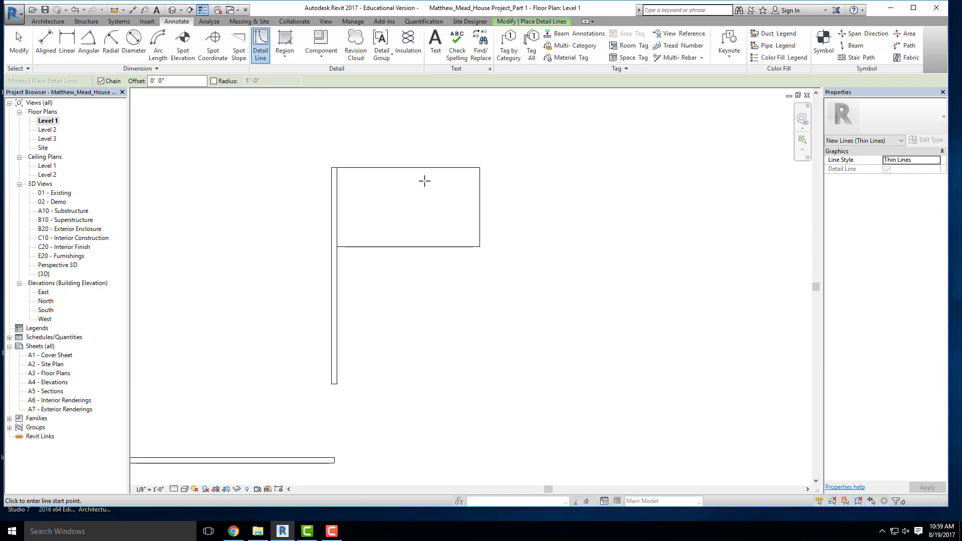
Check for the rectangle's detail lines in the default 3D view and delete all three in the Level 1 plan
left_click(172, 10)
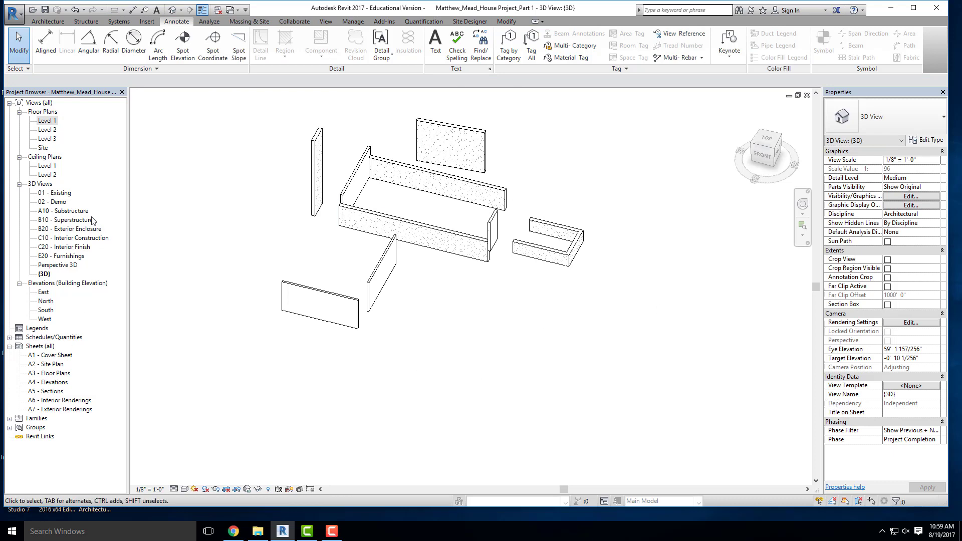
left_click(40, 121)
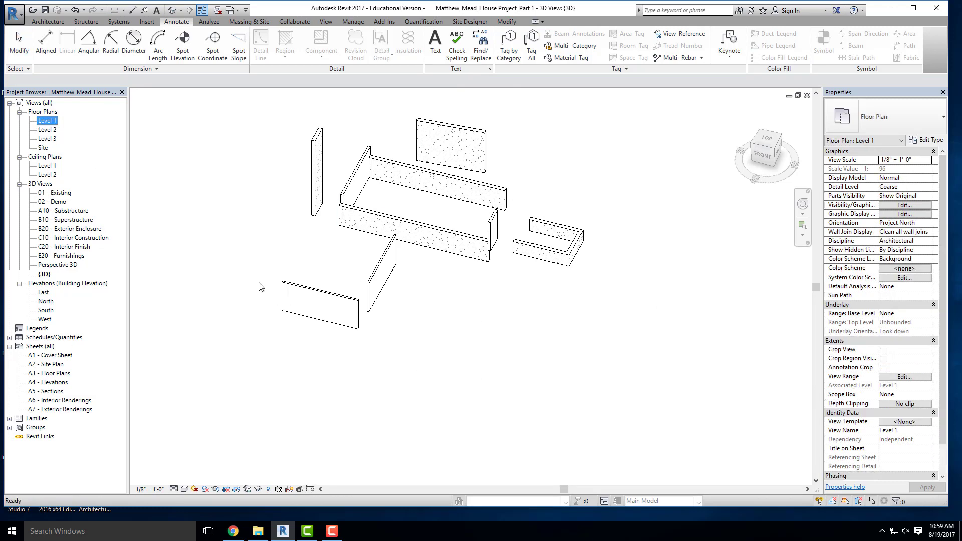
double_click(50, 122)
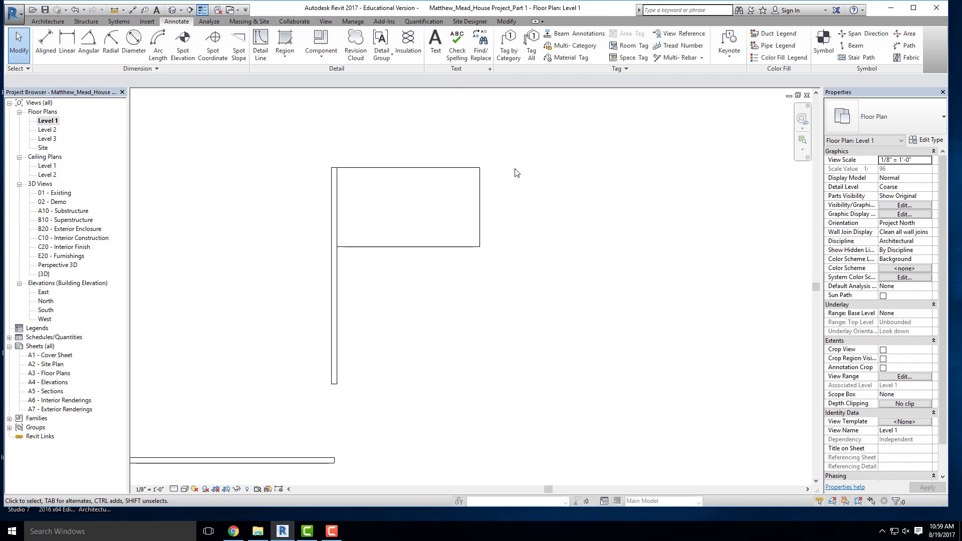
left_click(442, 168)
key("Delete")
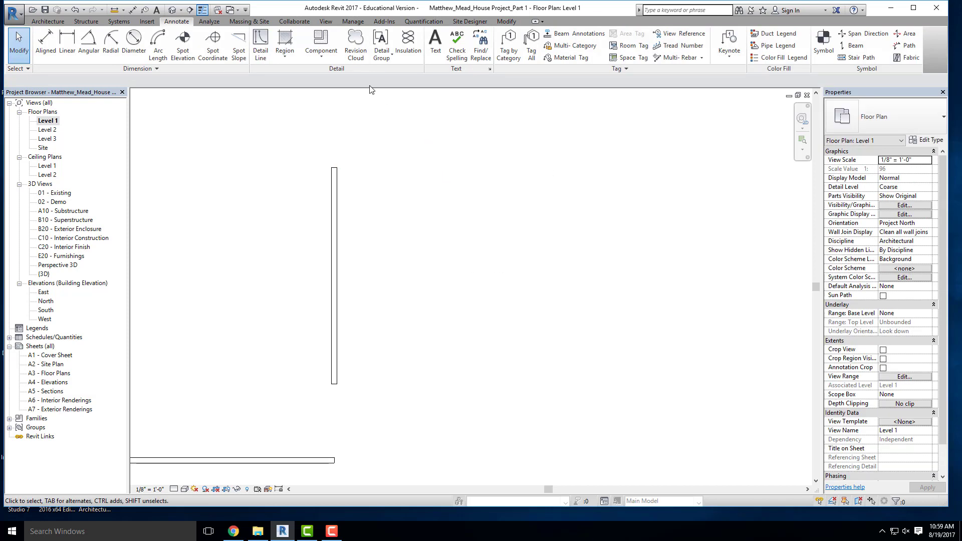
Draw a horizontal detail line about 9' long in the <Overhead> line style beside the vertical wall and delete it
left_click(261, 38)
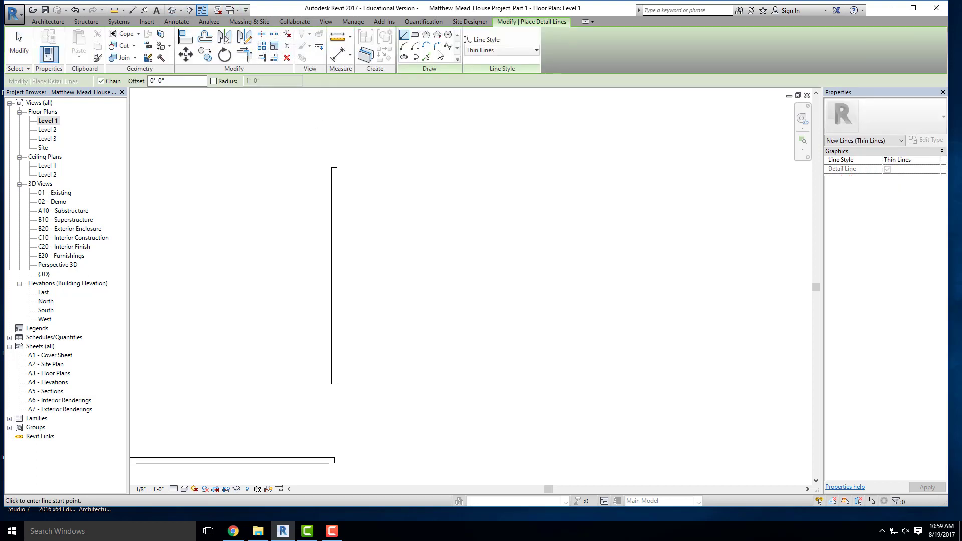
left_click(510, 52)
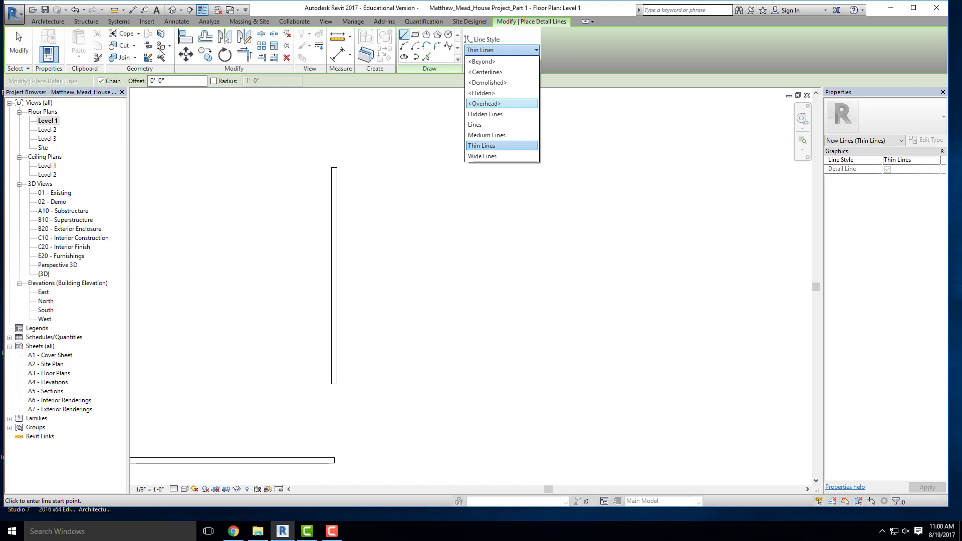
left_click(510, 114)
left_click(502, 50)
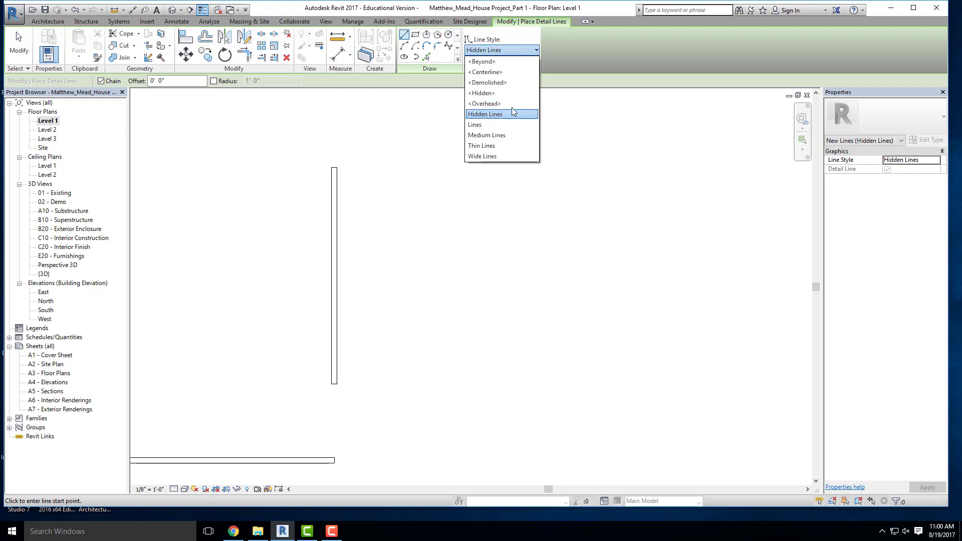
left_click(508, 157)
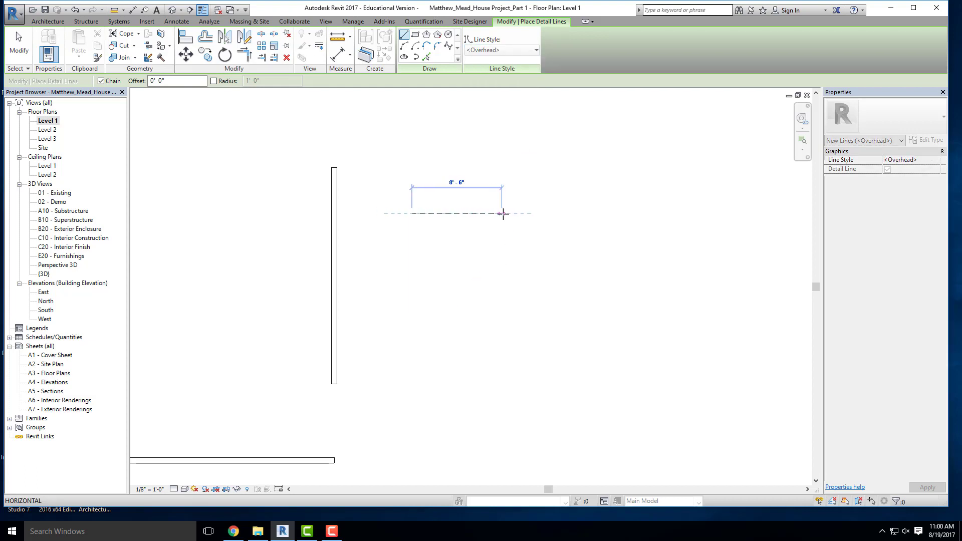
left_click(507, 213)
key("Escape")
key("Escape")
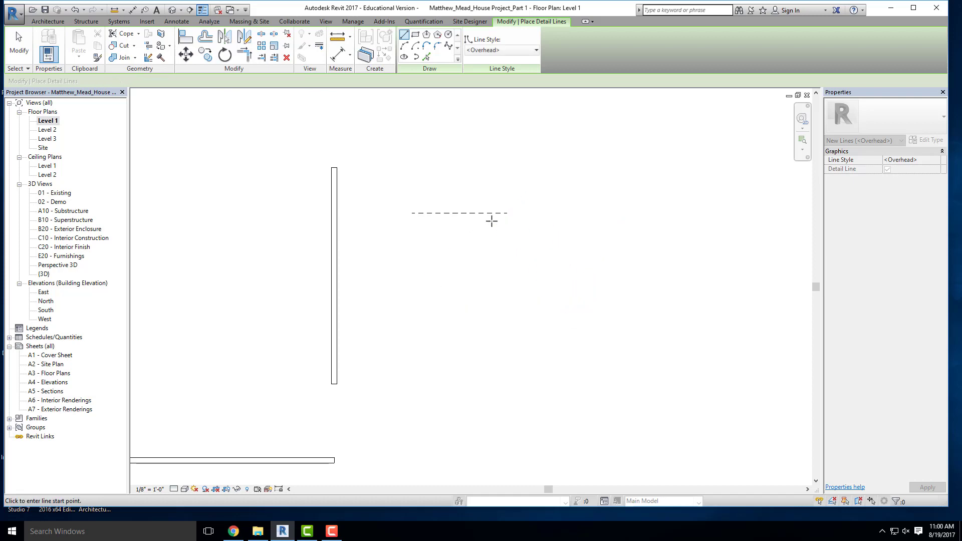
left_click(489, 214)
key("Delete")
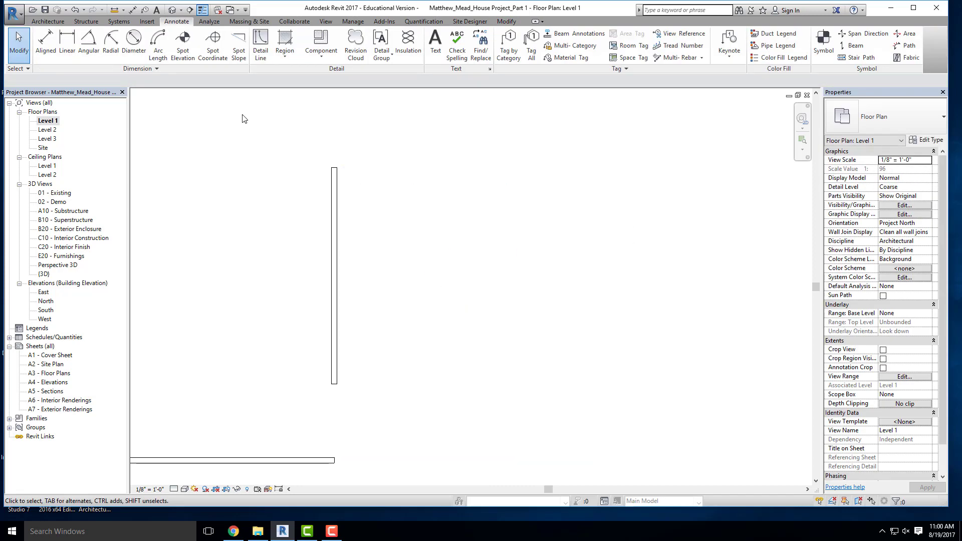
left_click(260, 48)
left_click(520, 51)
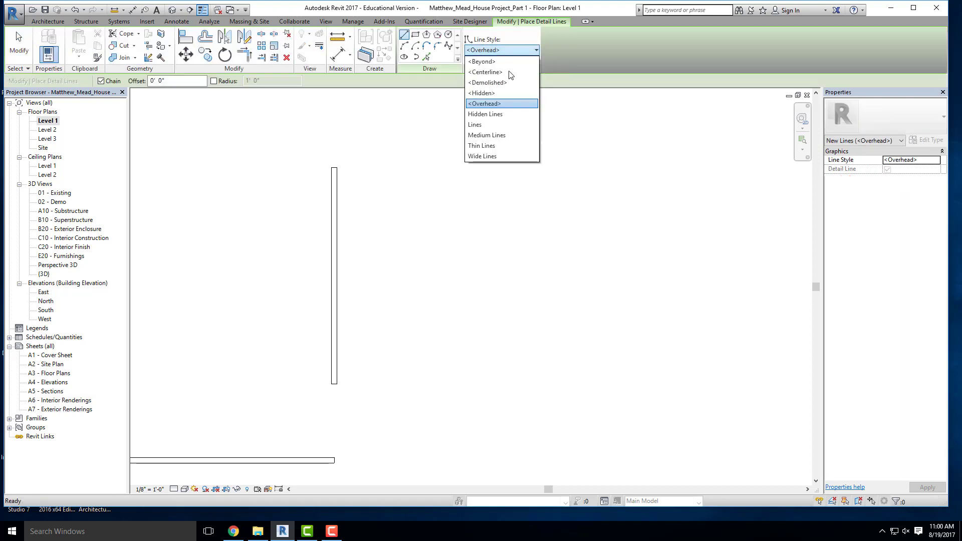
key("Down")
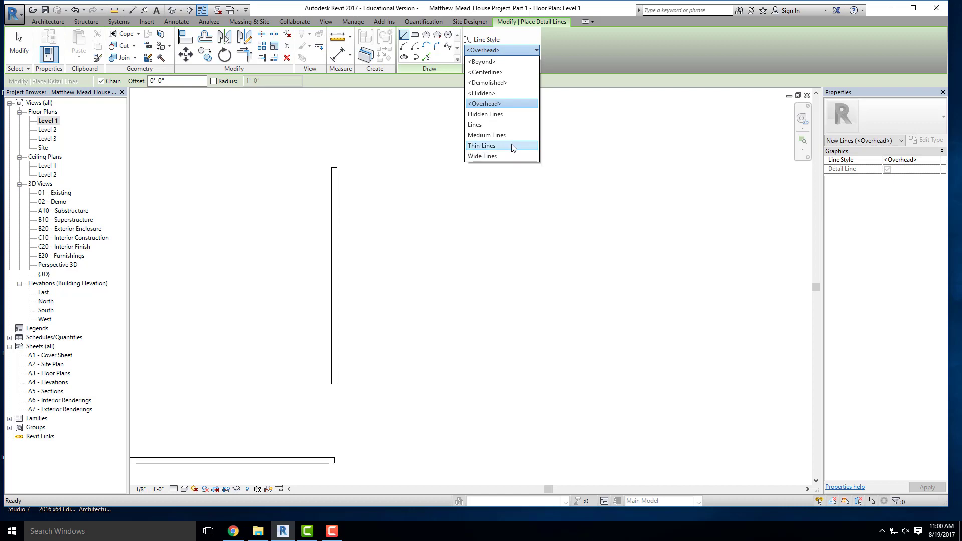
left_click(570, 45)
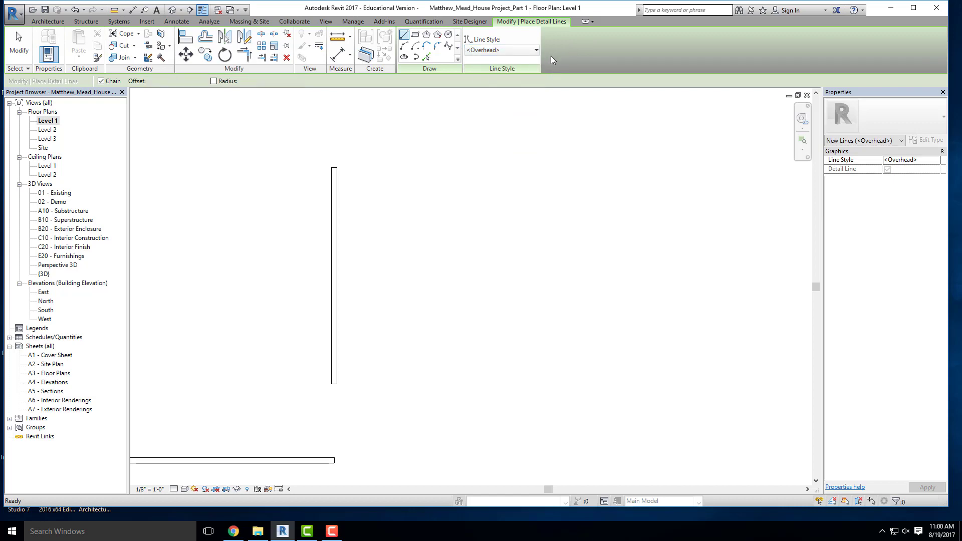
key("Escape")
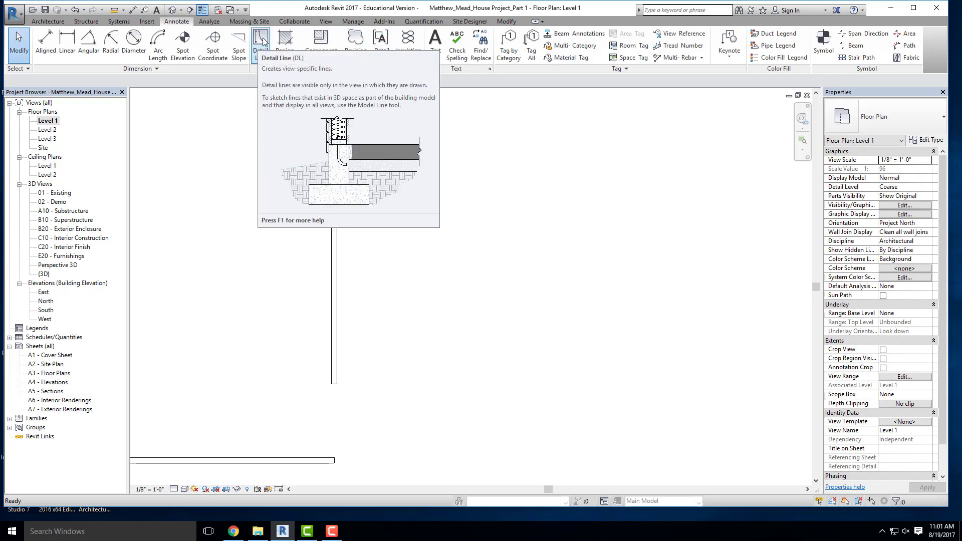
Draw separate vertical and horizontal detail lines in the Lines style to the right of the vertical wall, leaving a gap between them
left_click(548, 304)
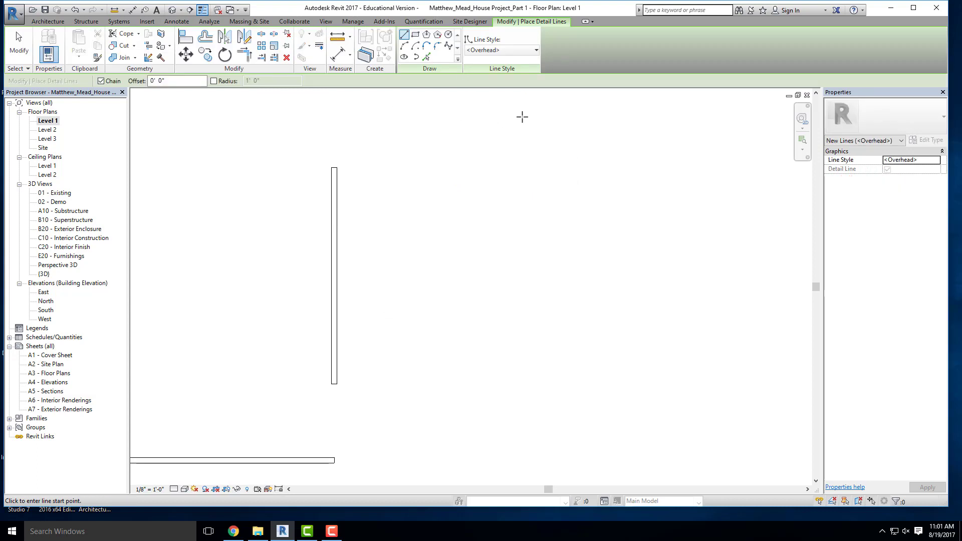
left_click(489, 51)
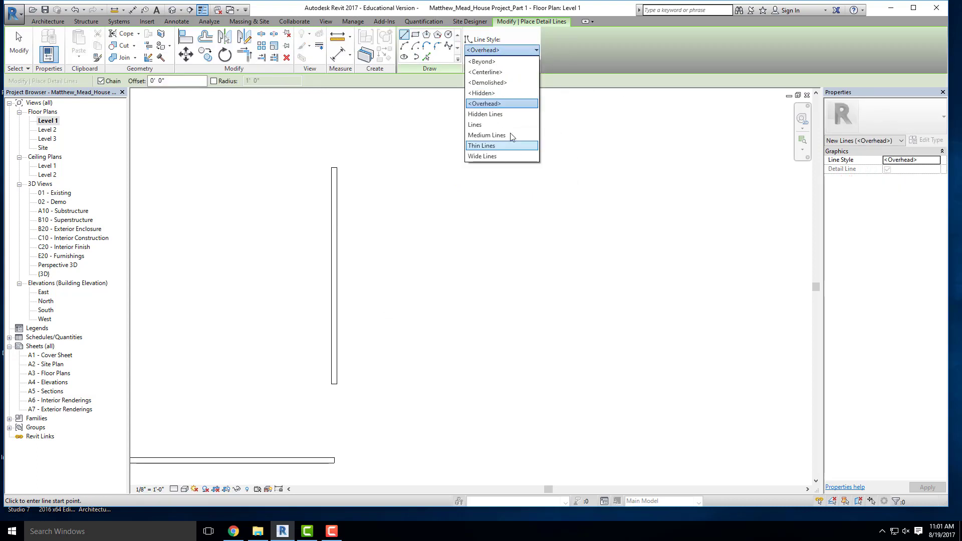
left_click(485, 125)
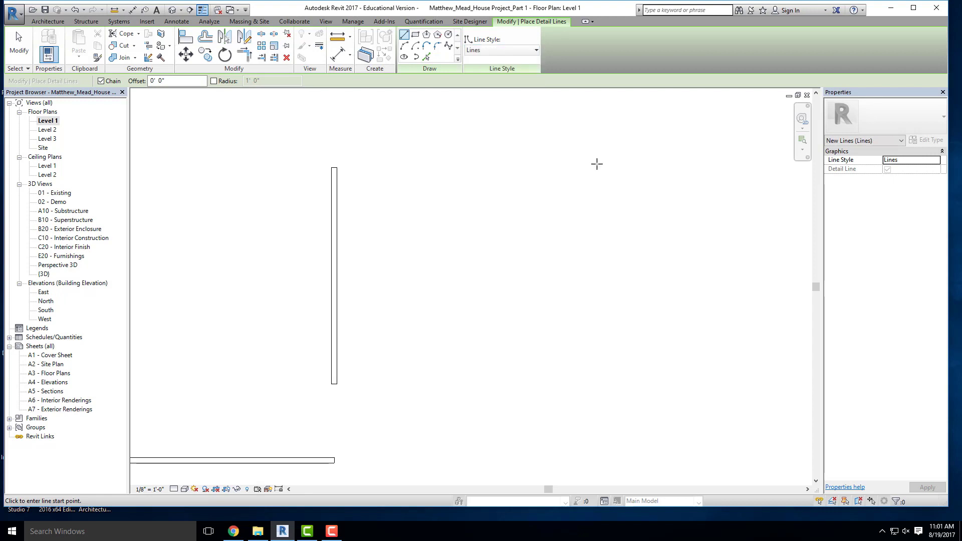
left_click(463, 318)
left_click(462, 223)
key("Escape")
left_click(508, 189)
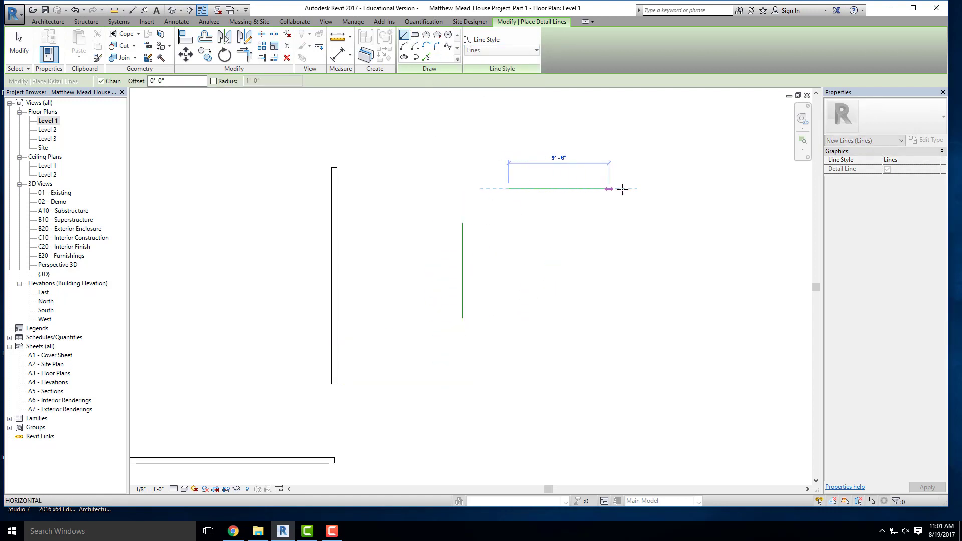
left_click(624, 189)
key("Escape")
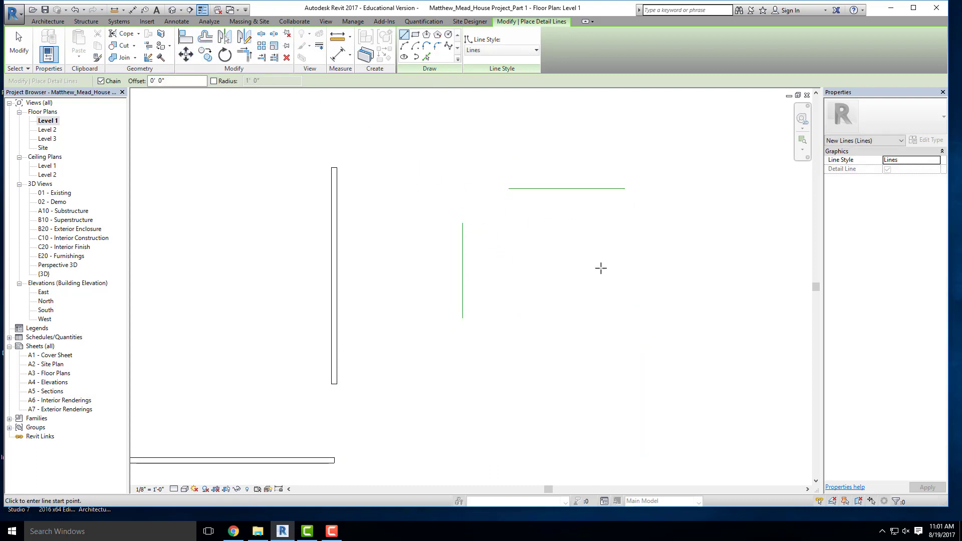
key("Escape")
Trim/Extend the vertical and horizontal green detail lines so they meet at a corner
left_click(463, 250)
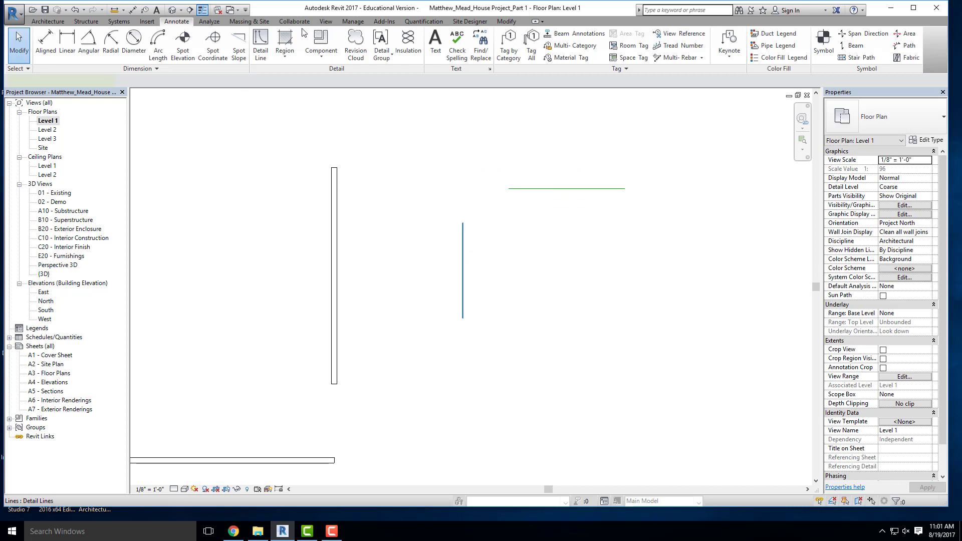
left_click(244, 53)
left_click(464, 245)
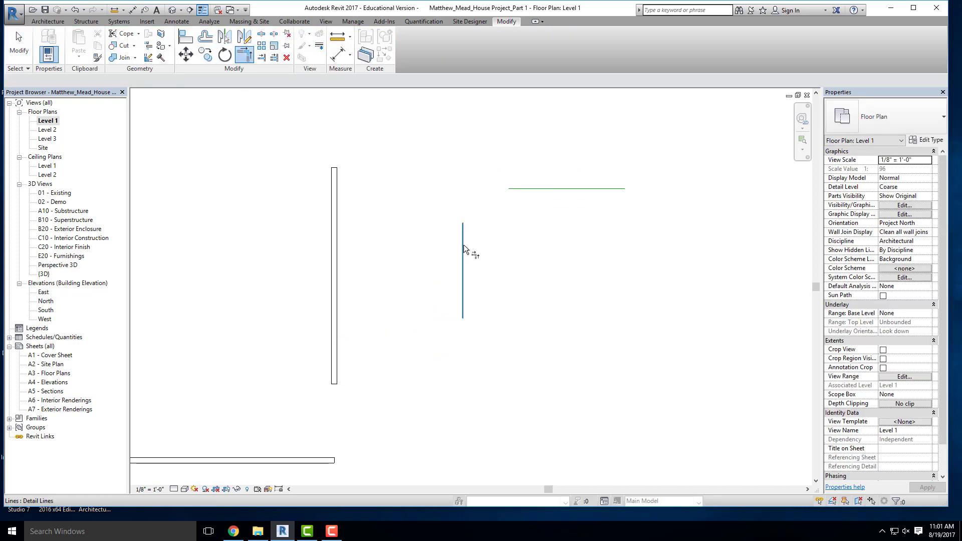
left_click(525, 188)
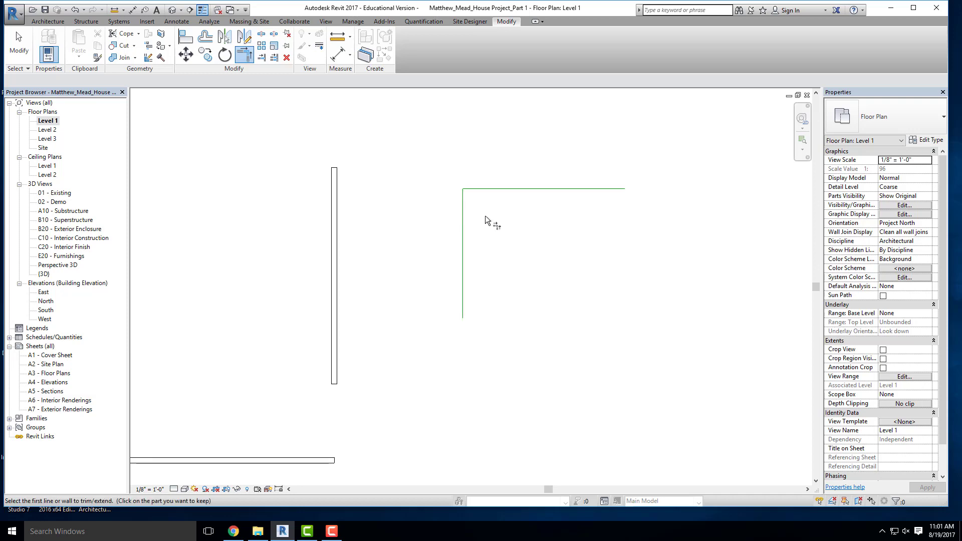
key("Escape")
Delete the joined horizontal and vertical green detail lines to the right of the vertical wall
left_click(464, 226)
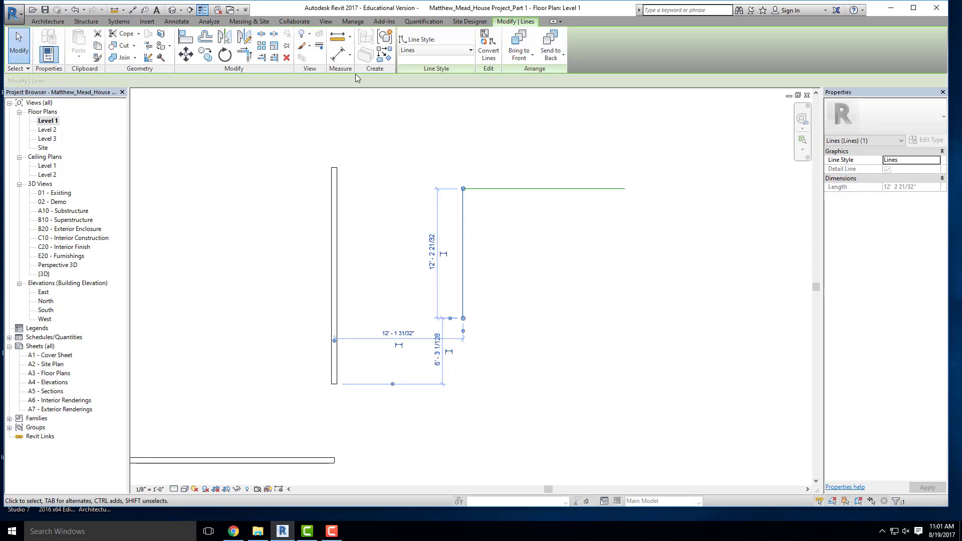
left_click(489, 178)
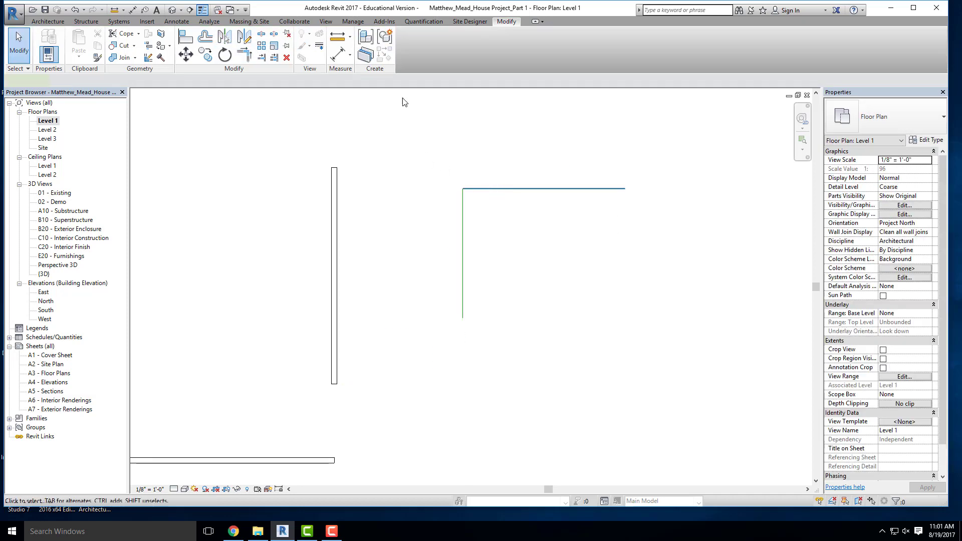
left_click(581, 189)
key("Delete")
left_click(466, 224)
key("Delete")
Draw a rectangle of detail lines about 11' by 8' to the right of the vertical wall
left_click(185, 22)
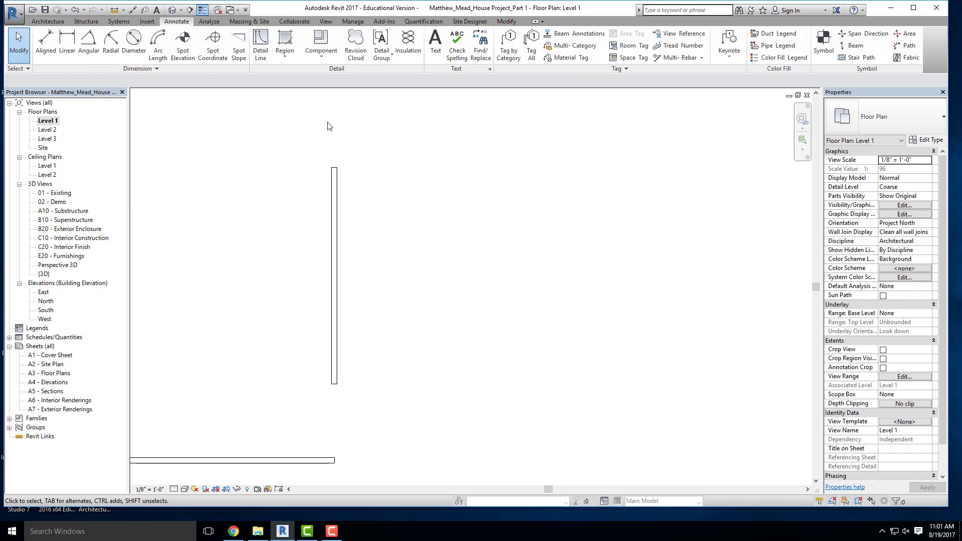
left_click(261, 45)
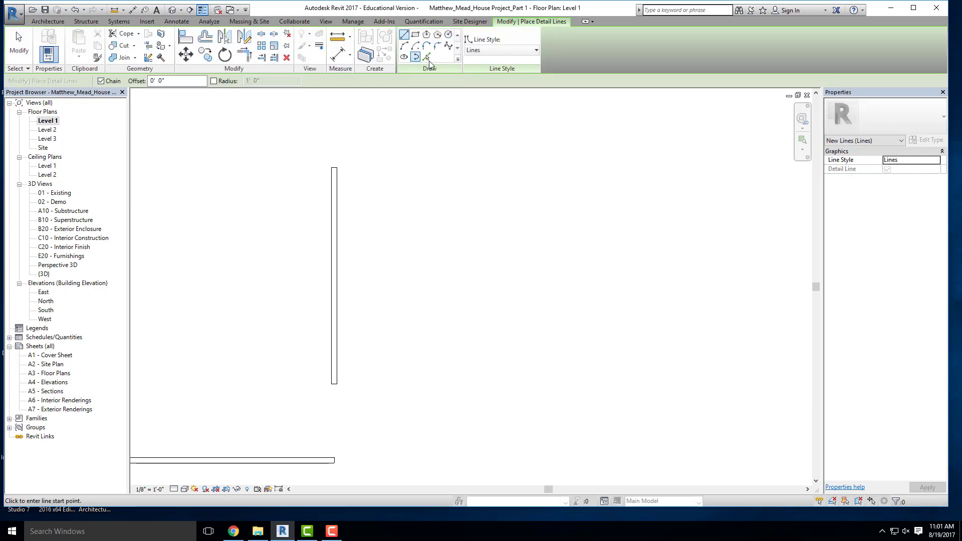
left_click(415, 34)
left_click(408, 172)
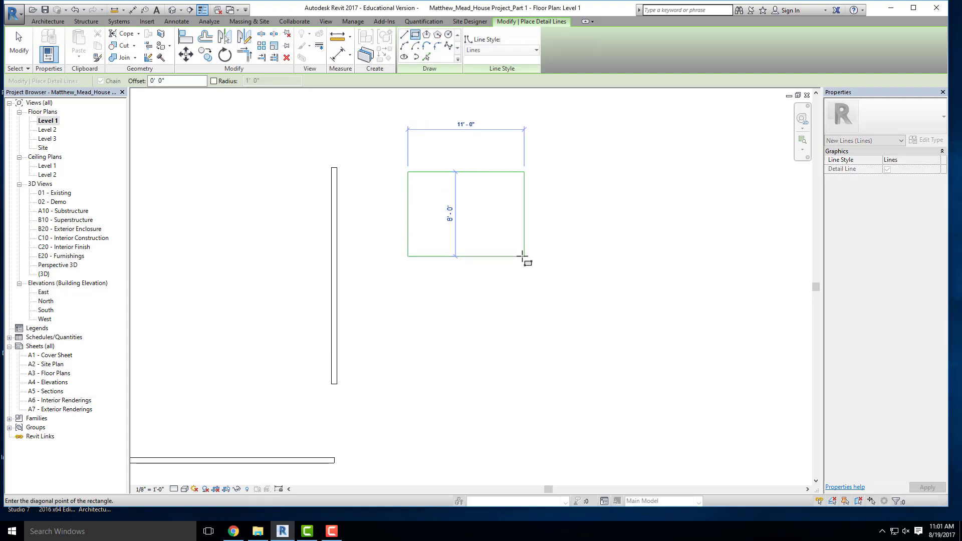
left_click(524, 256)
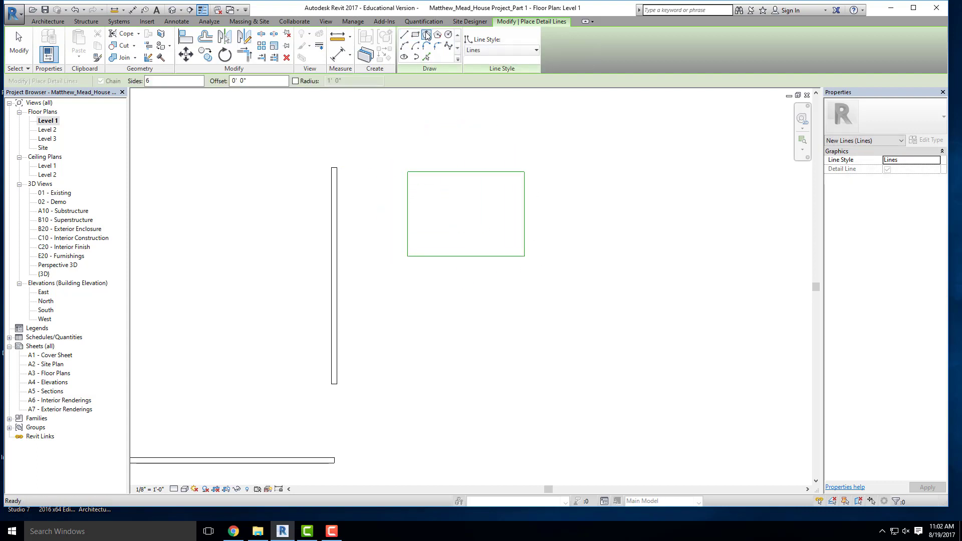
Draw a circular detail line in the Lines style just to the right of the rectangle
left_click(448, 35)
left_click(598, 201)
left_click(645, 249)
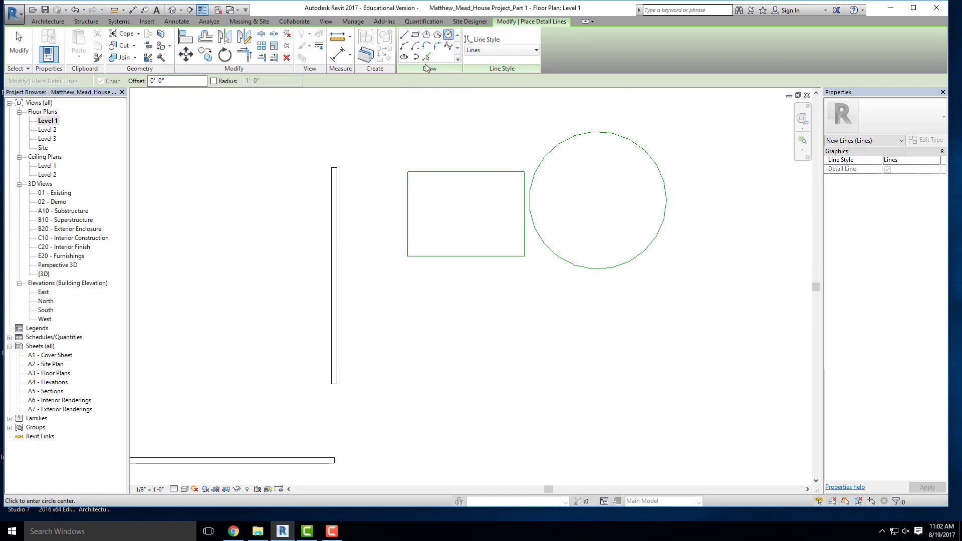
key("Escape")
key("Escape")
Delete the circle and all four lines of the detail-line rectangle
left_click_drag(632, 305, 494, 217)
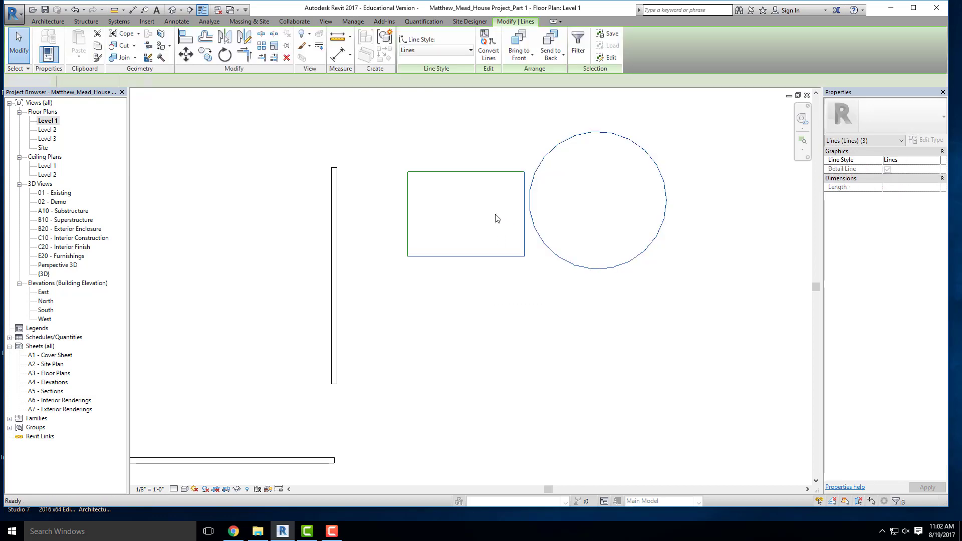
key("Delete")
left_click_drag(436, 201, 404, 170)
key("Delete")
Draw two rectangular enclosures of Generic - 6" walls, up to Level 2, to the right of the vertical wall
left_click(41, 22)
left_click(45, 40)
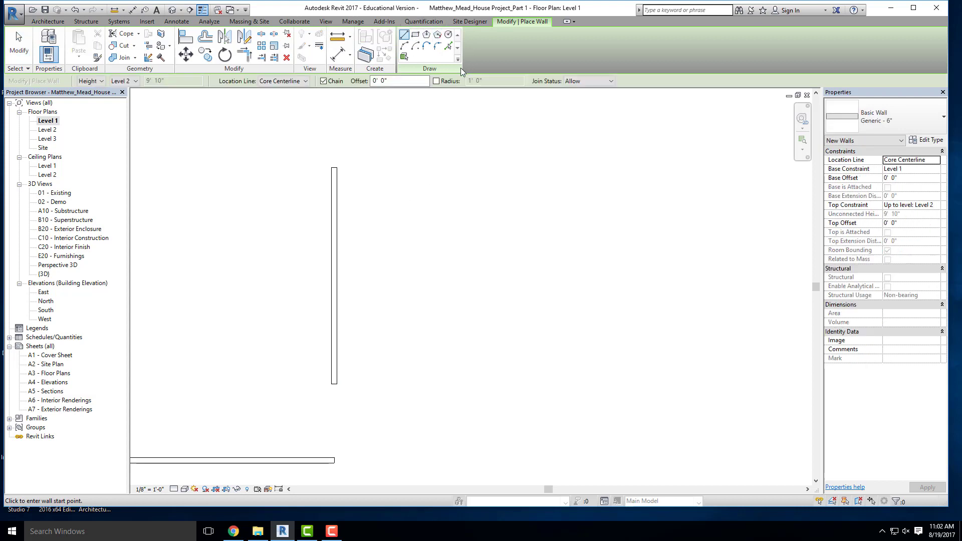
left_click(415, 34)
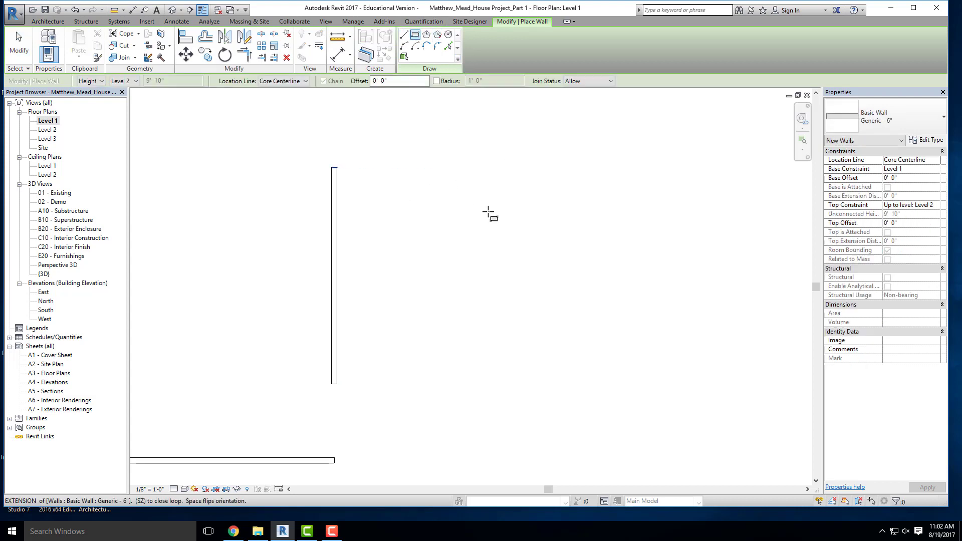
left_click(441, 167)
left_click(573, 284)
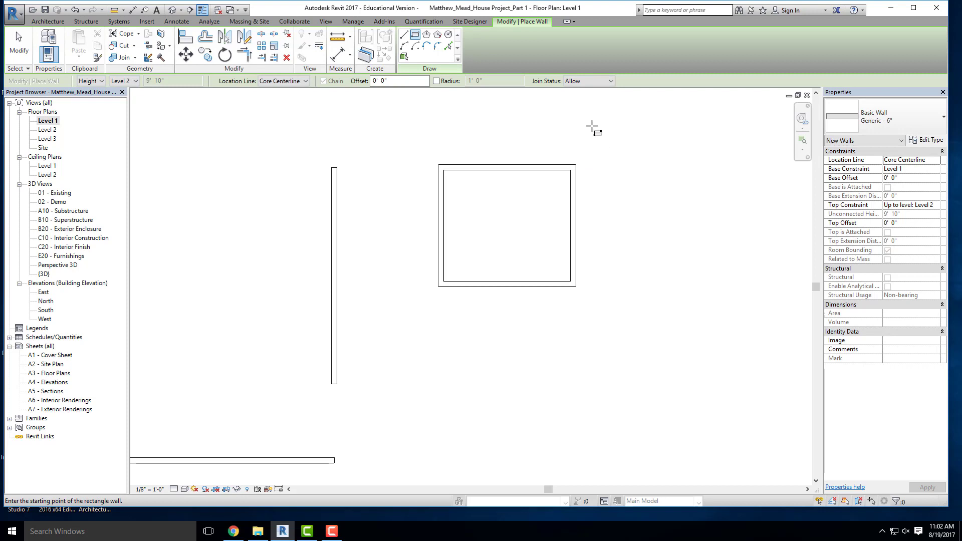
left_click(592, 126)
left_click(714, 226)
Draw a circular Generic - 6" wall below the right-hand rectangle and delete it together with both rectangular wall enclosures
left_click(448, 34)
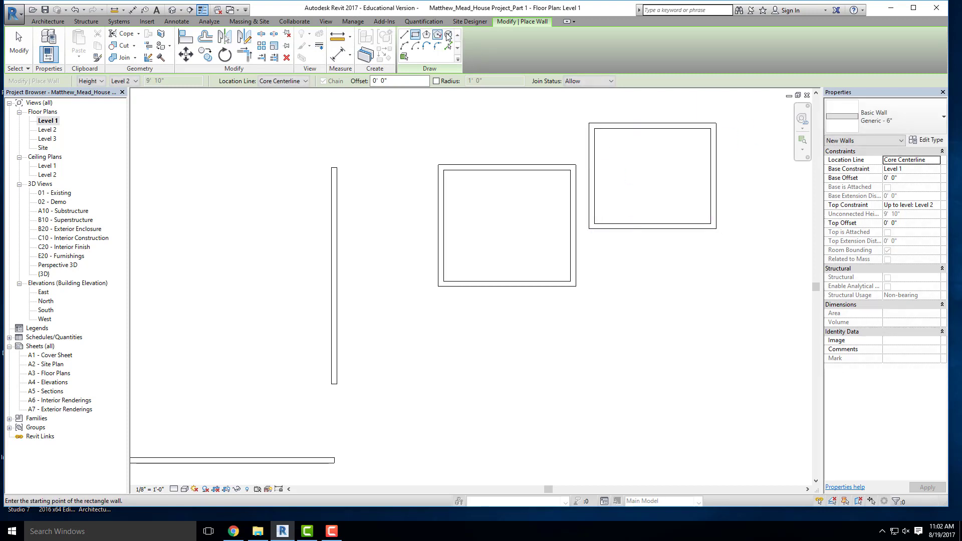
left_click(629, 324)
left_click(677, 372)
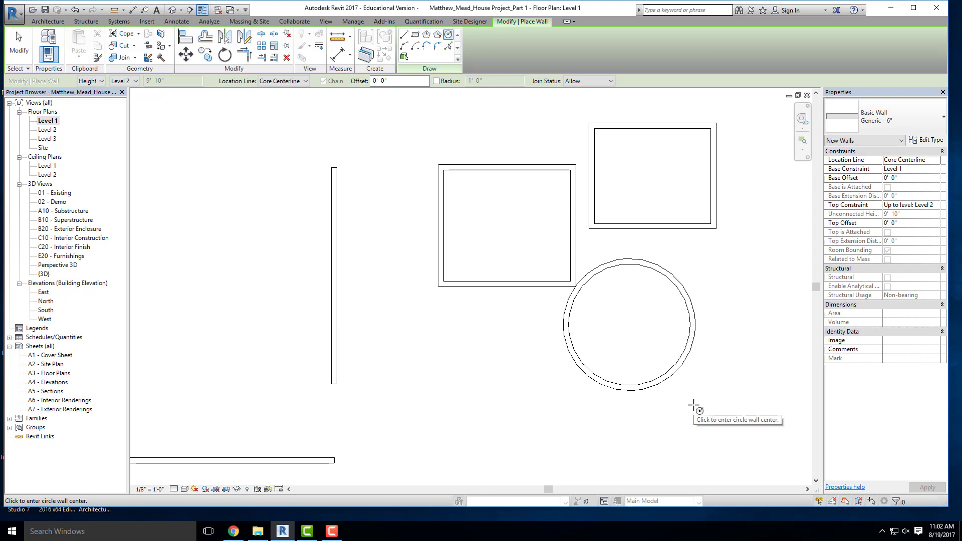
key("Escape")
key("Escape")
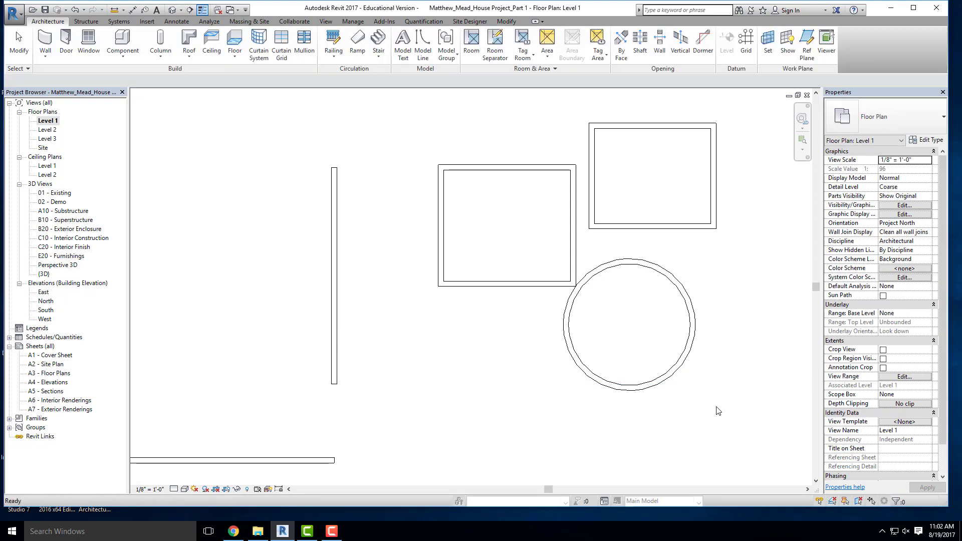
left_click_drag(555, 251, 424, 119)
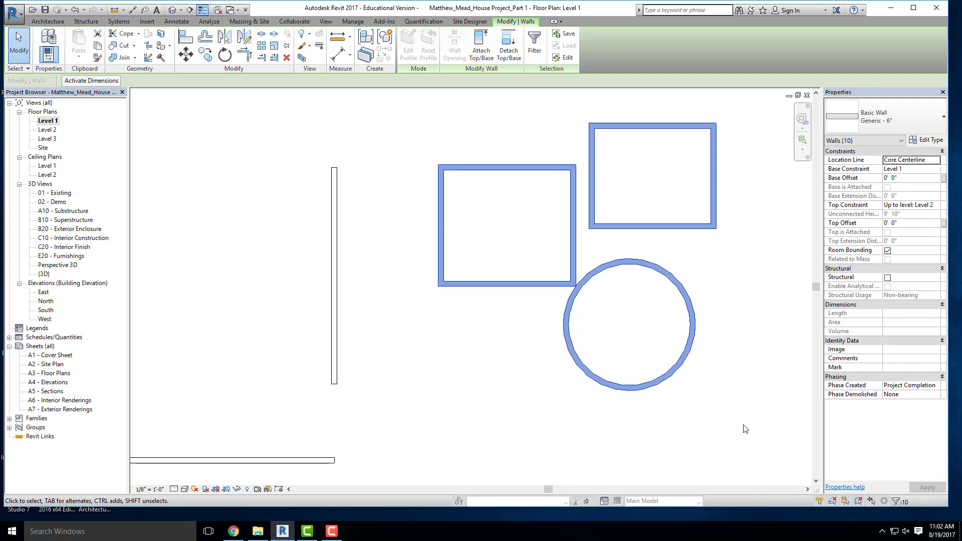
key("Delete")
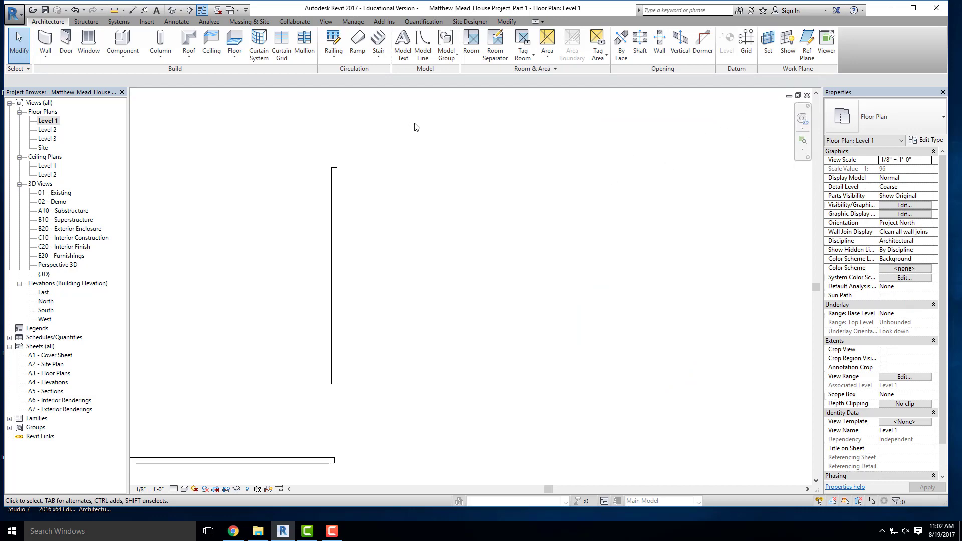
Open the default 3D view and single out the detached Generic - 6" wall at the front of the model
left_click(172, 9)
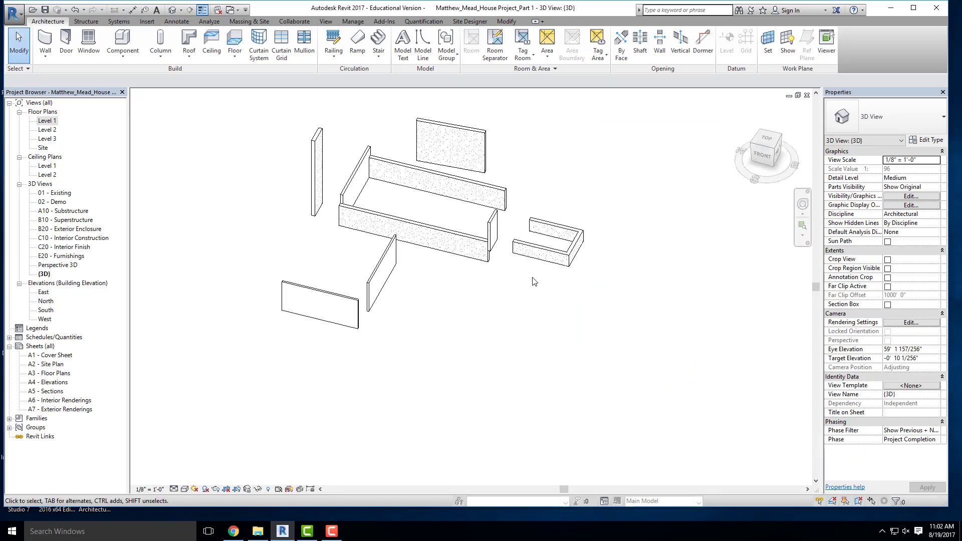
middle_click_drag(451, 287, 403, 244, "shift")
scroll(284, 266, "up", 2)
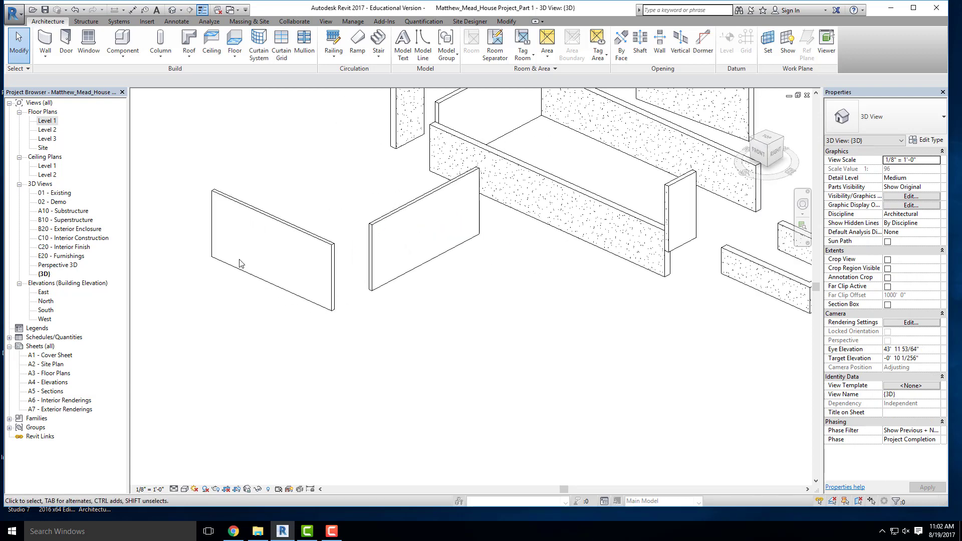
middle_click_drag(240, 260, 319, 232)
scroll(370, 272, "up", 2)
left_click(403, 184)
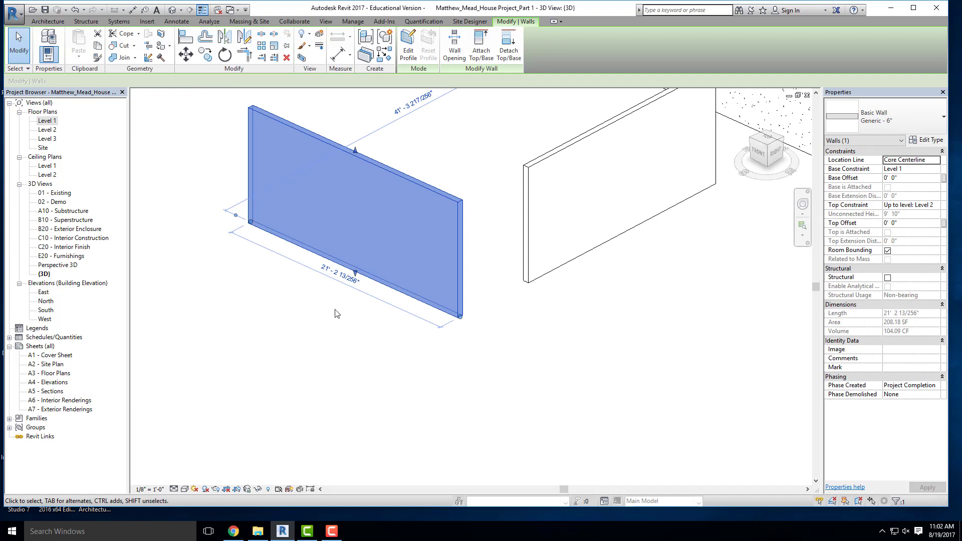
left_click(326, 319)
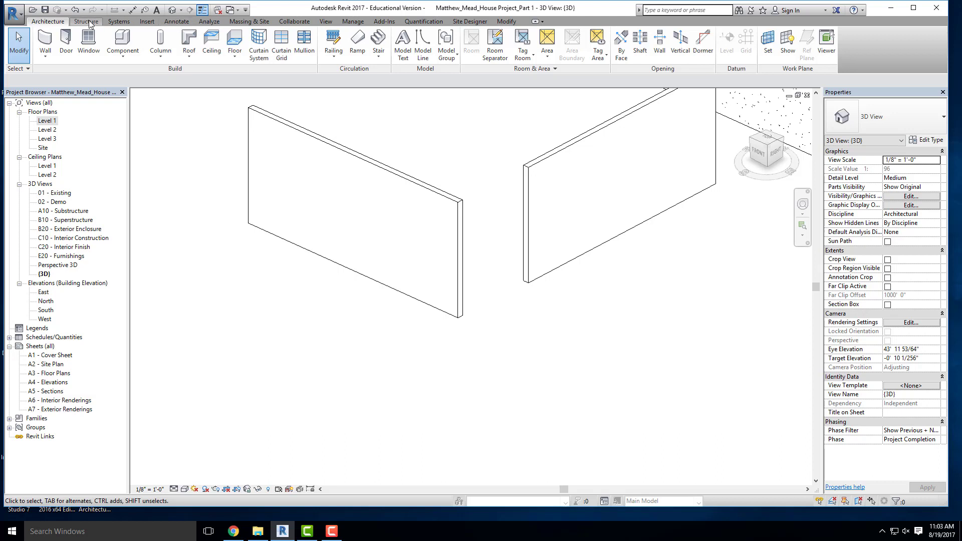
Compare the availability of the Model Line and Detail Line tools in the 3D view
left_click(417, 50)
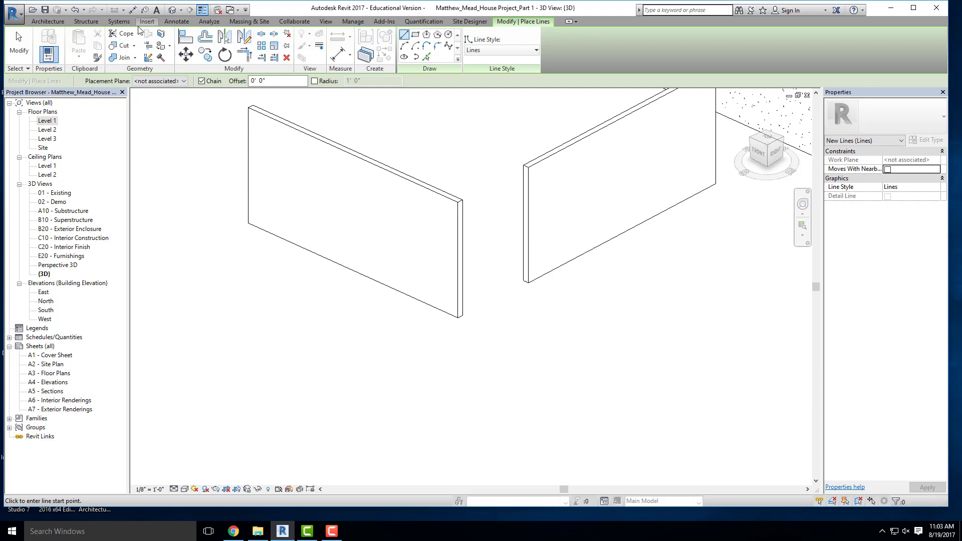
left_click(176, 21)
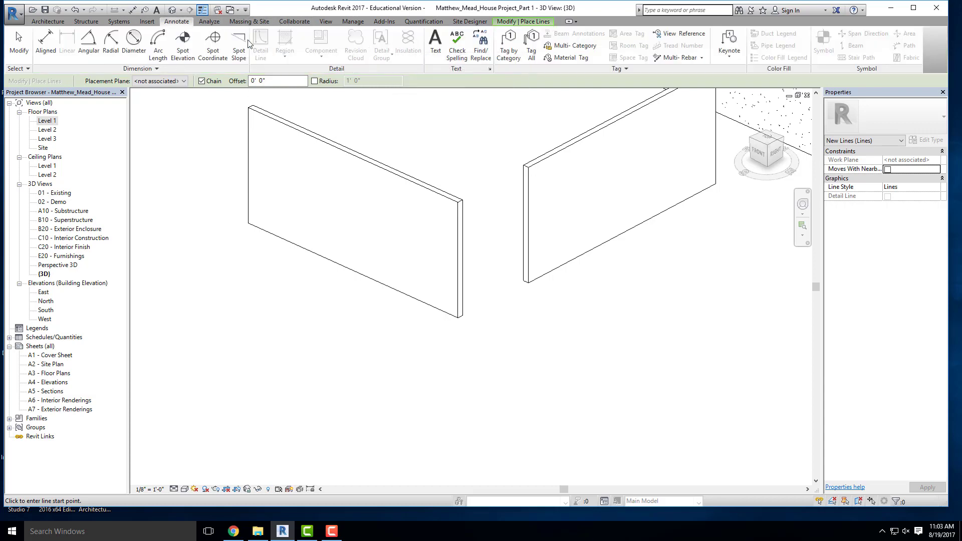
key("Escape")
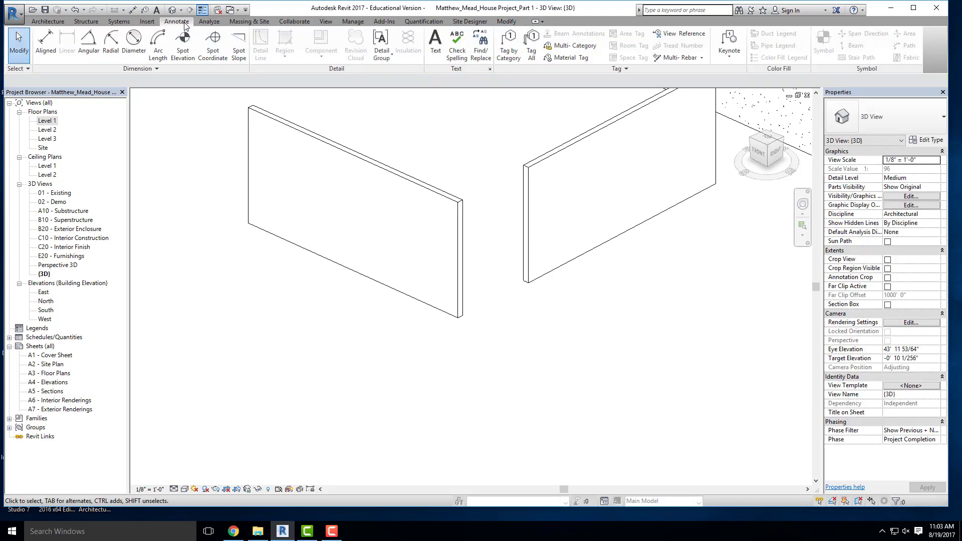
Set the work plane to the front face of the detached wall using the Pick a plane option
left_click(48, 21)
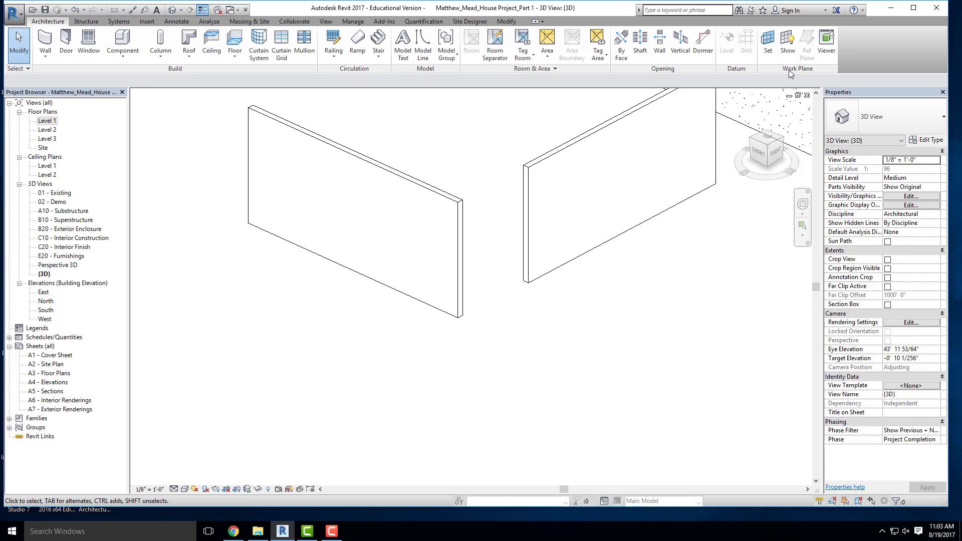
left_click(768, 43)
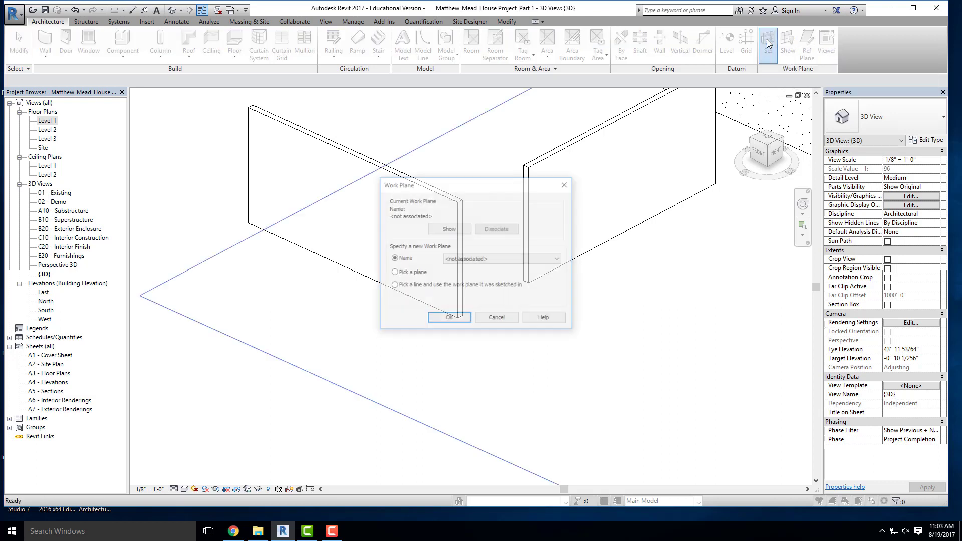
left_click(394, 272)
left_click(453, 319)
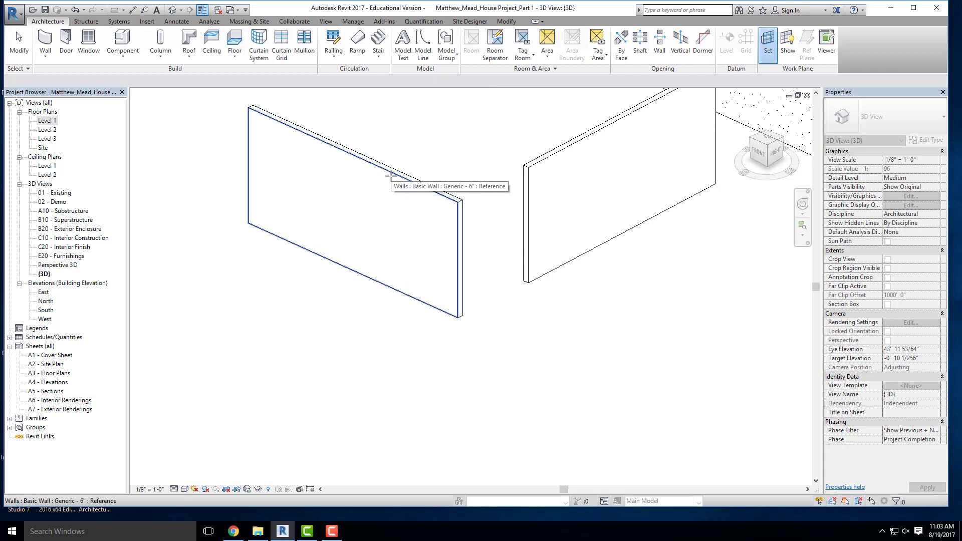
left_click(391, 176)
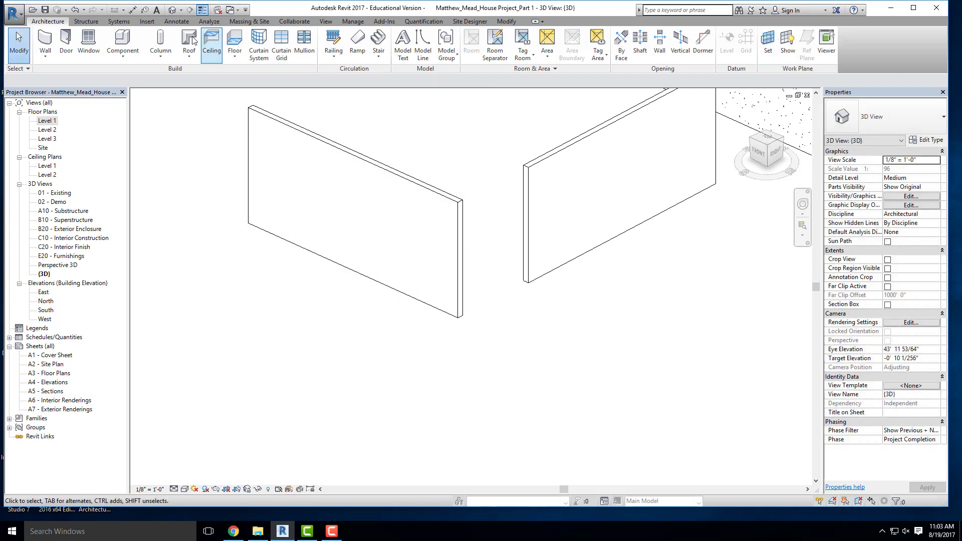
Draw a four-segment zigzag of chained model lines on the detached wall's front face, with a first segment about 5' long
left_click(423, 46)
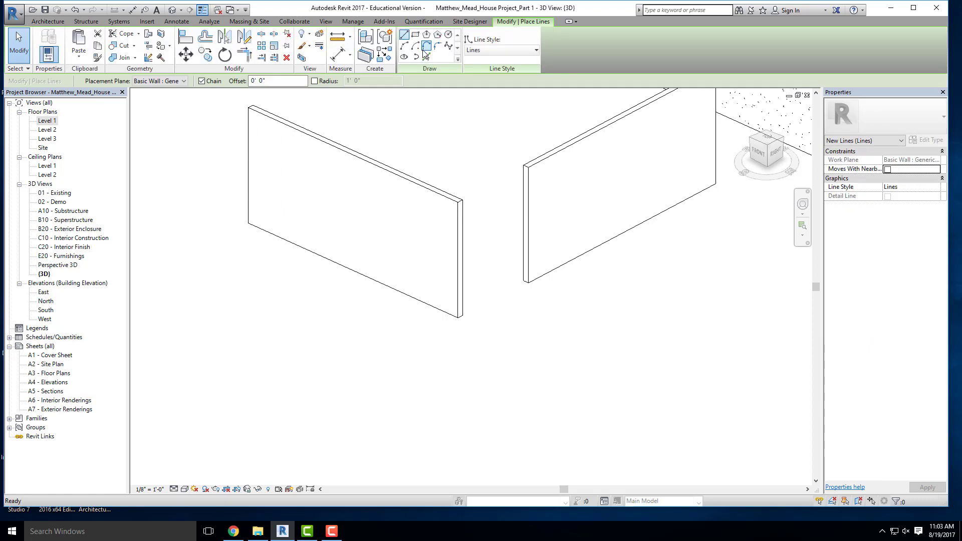
left_click(274, 211)
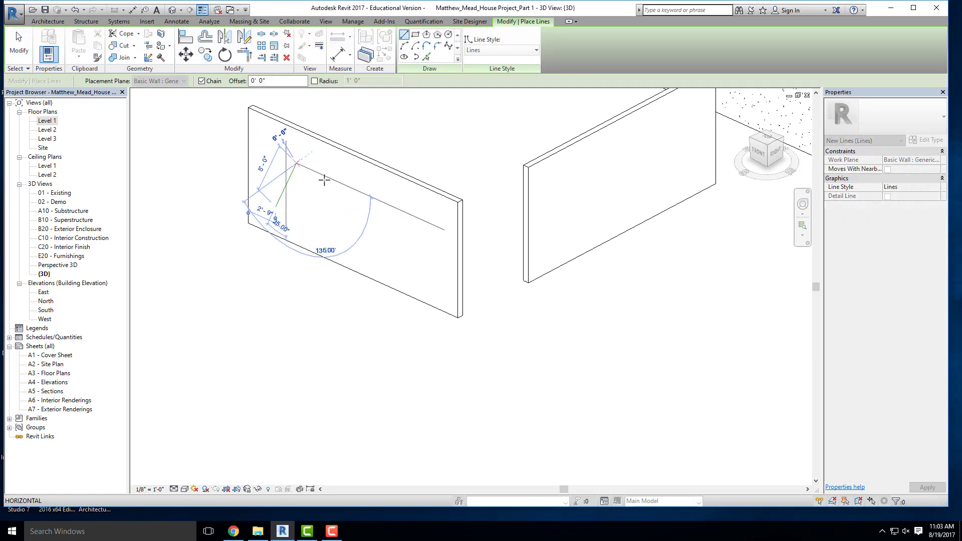
left_click(337, 226)
left_click(387, 212)
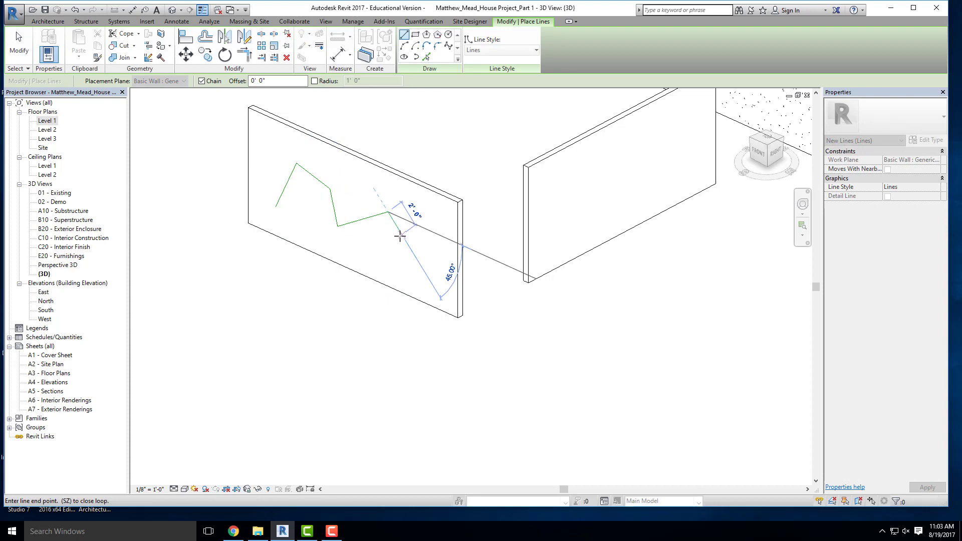
key("Escape")
key("Escape")
Examine the zigzag model lines on the wall face from a higher angle, selecting them together with the wall
mouse_move(419, 250)
middle_mouse_down("shift")
mouse_move(353, 195)
mouse_move(407, 300)
mouse_move(344, 253)
mouse_move(367, 251)
mouse_move(404, 223)
mouse_move(384, 255)
mouse_move(603, 240)
mouse_move(628, 264)
mouse_move(522, 287)
mouse_move(256, 260)
mouse_move(428, 279)
mouse_move(435, 300)
mouse_move(311, 260)
mouse_move(225, 189)
mouse_move(316, 280)
middle_mouse_up("shift")
left_click(373, 165)
key("Escape")
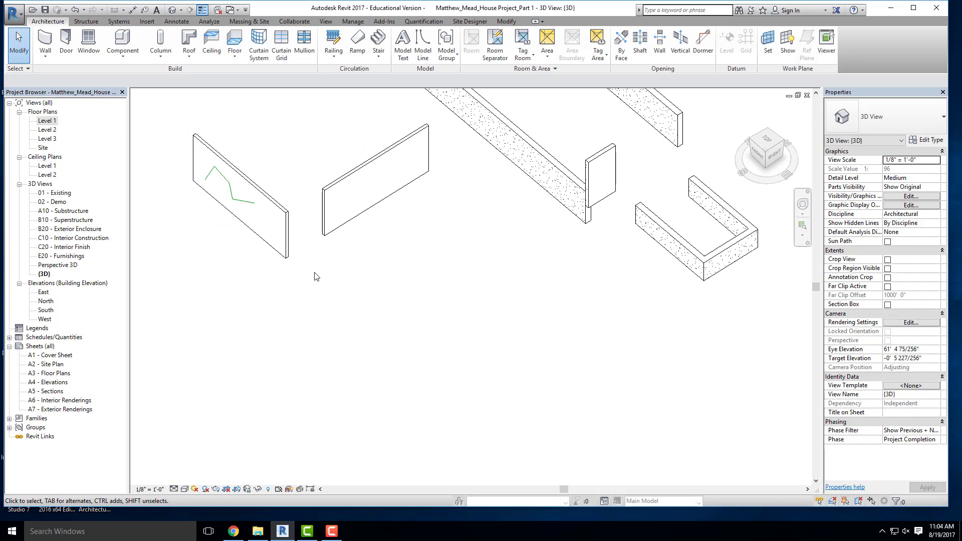
left_click_drag(313, 283, 182, 148)
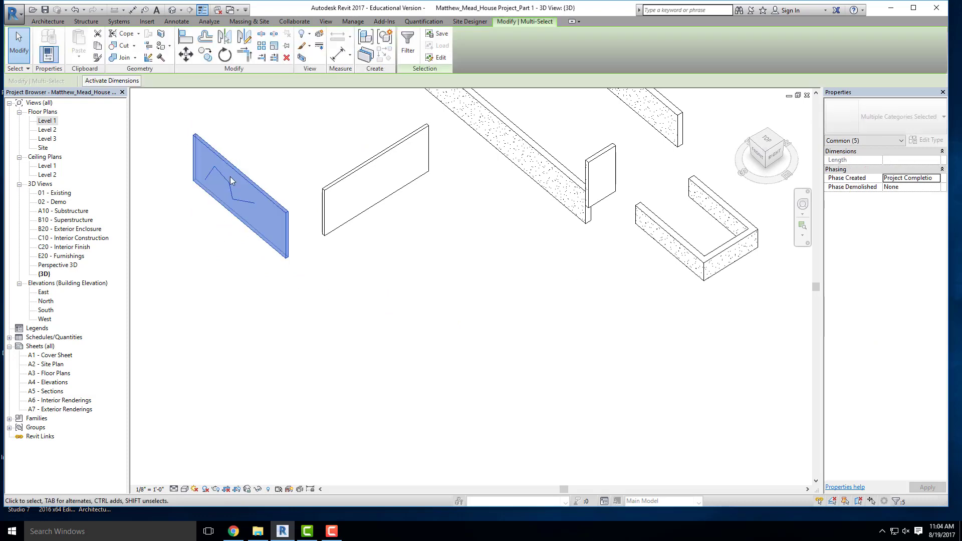
left_click(291, 124)
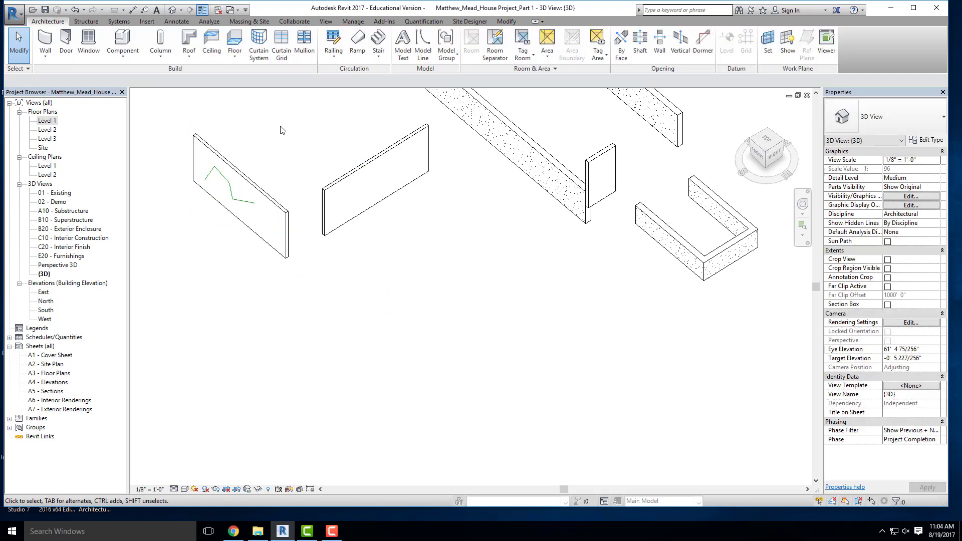
Delete the four zigzag model lines from the wall face one by one, keeping the wall
left_click(246, 201)
key("Delete")
left_click(230, 191)
key("Delete")
left_click(222, 174)
key("Delete")
left_click(210, 174)
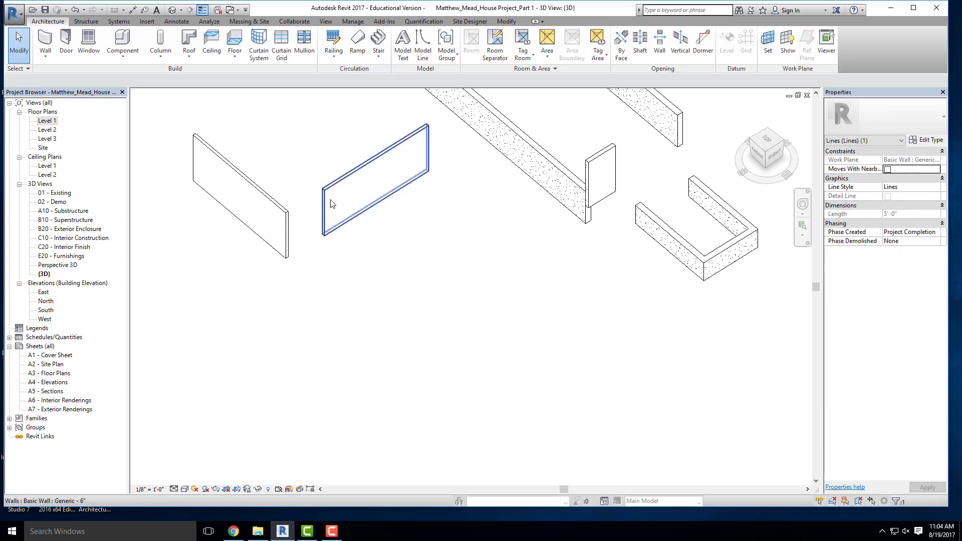
key("Delete")
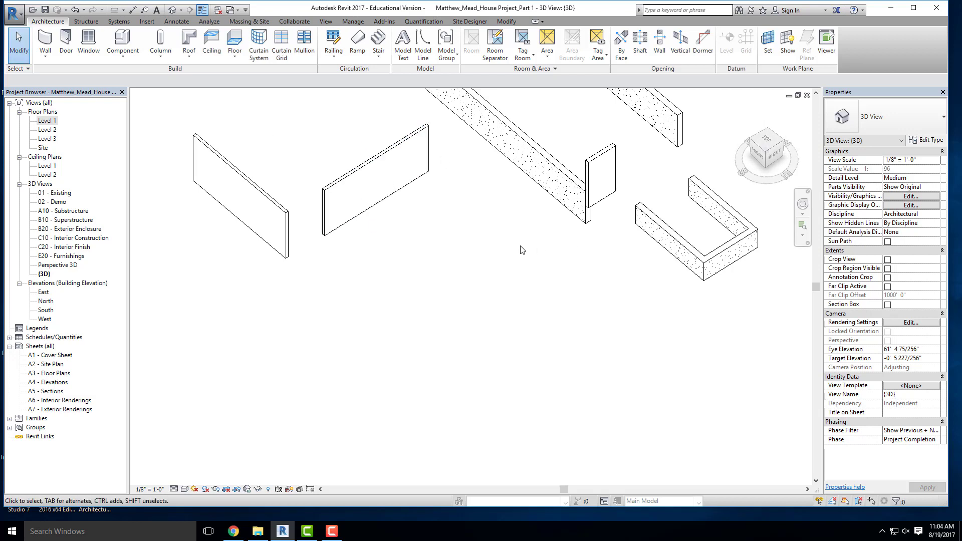
Review the Part 2 topics list in the residence PDF in Chrome and return to the Revit model
mouse_move(236, 533)
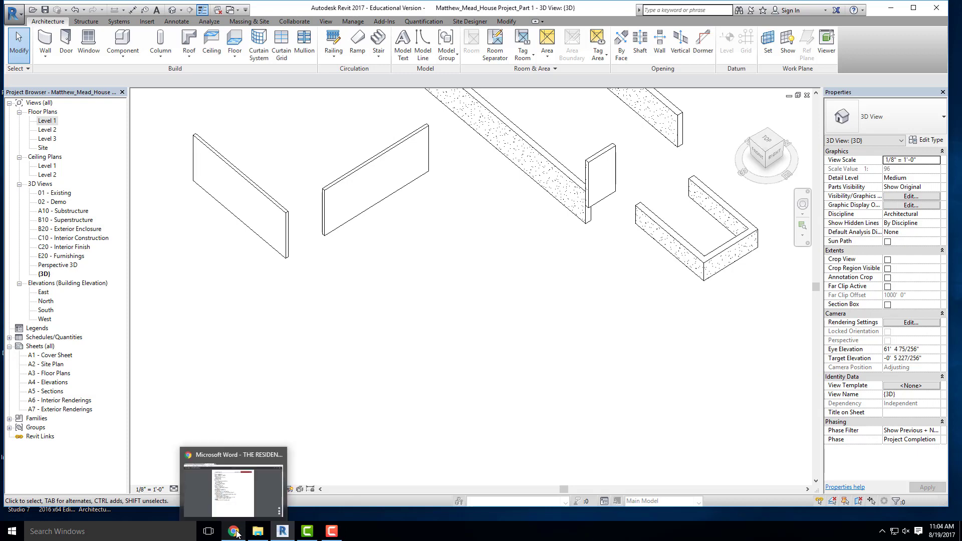
left_click(240, 508)
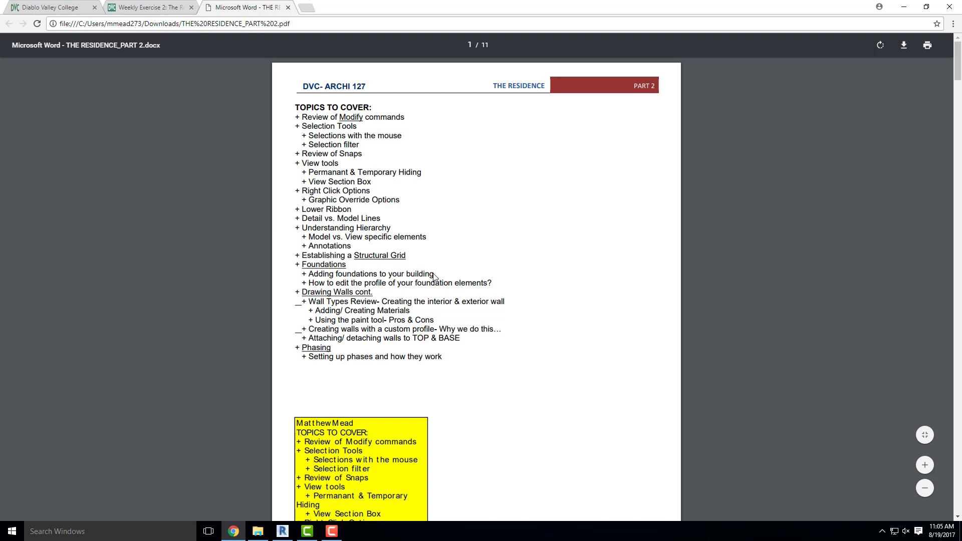
left_click(904, 9)
Delete the two detached Generic - 6" practice walls in the 3D view
left_click(379, 206)
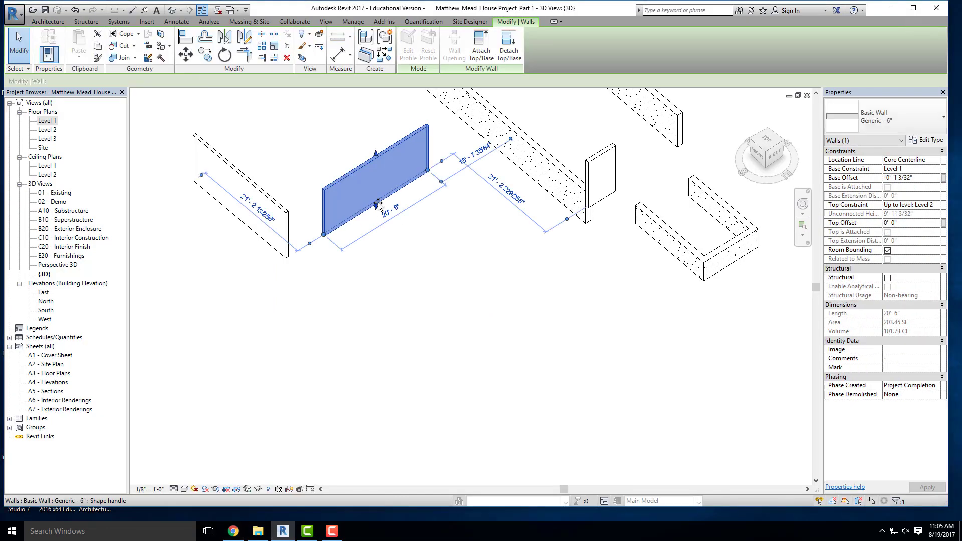
key("Delete")
left_click(287, 216)
key("Delete")
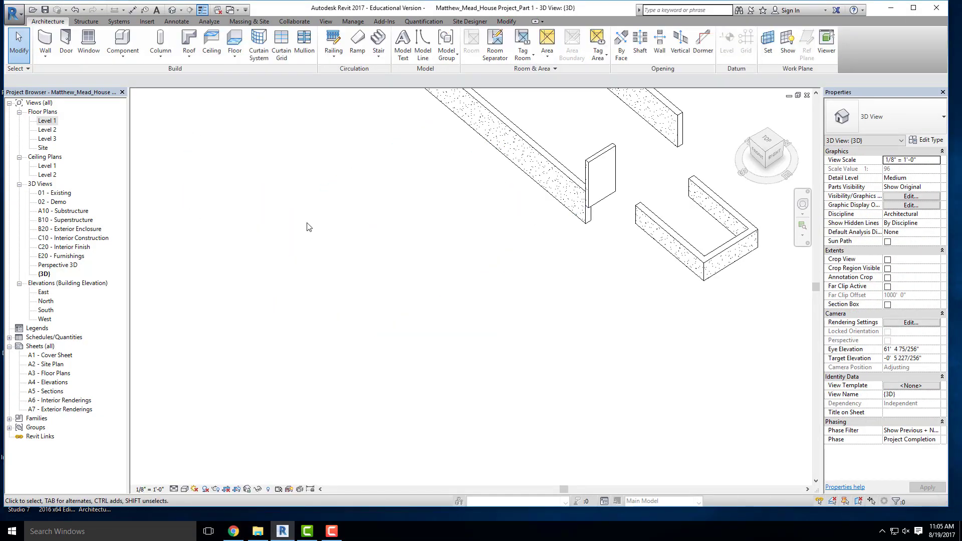
key("Delete")
Open the Level 1 floor plan with the dimensioned foundation walls in view
double_click(48, 121)
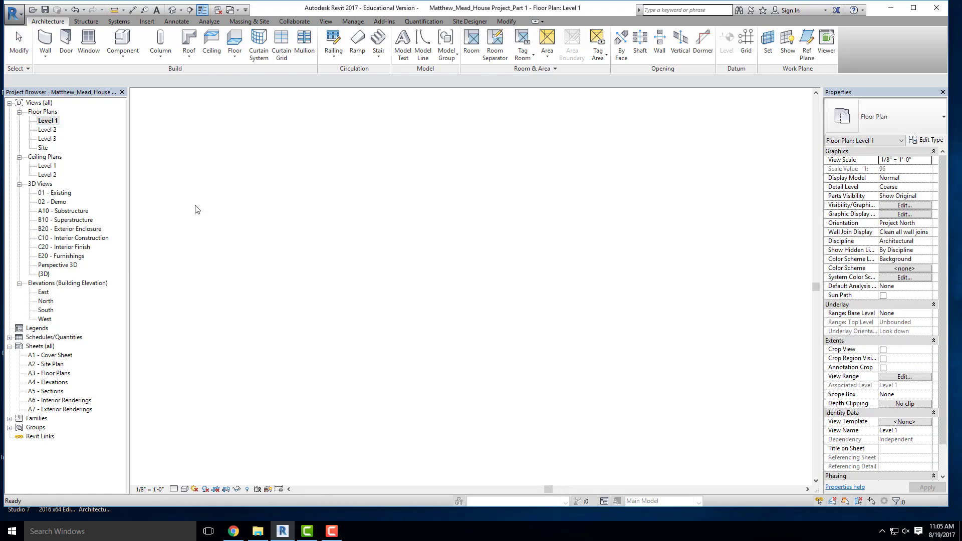
scroll(369, 296, "down", 2)
scroll(325, 286, "up", 2)
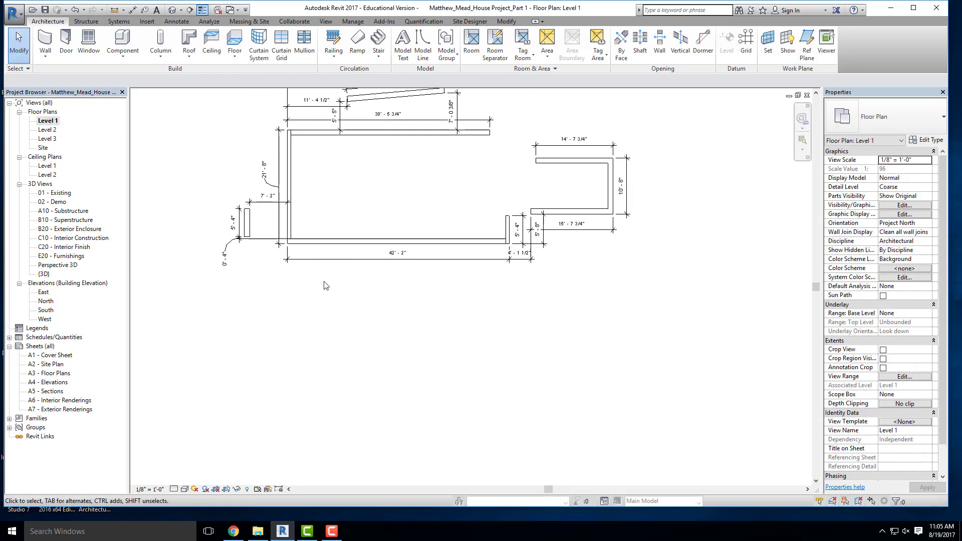
middle_click_drag(381, 176, 374, 226)
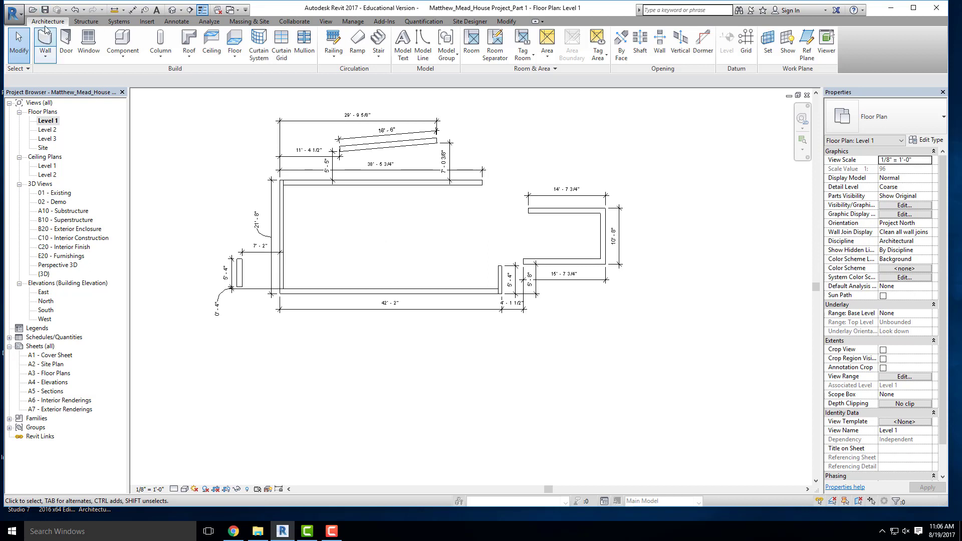
Draw a horizontal grid line along the centreline of the 38'-5 3/4" foundation wall, ending beyond the U-shaped walls on the right
left_click(86, 21)
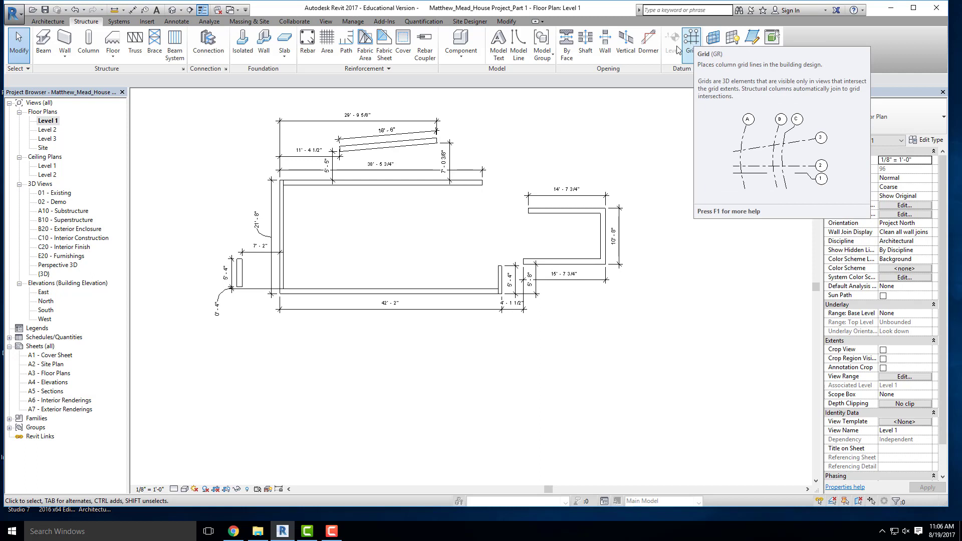
left_click(44, 22)
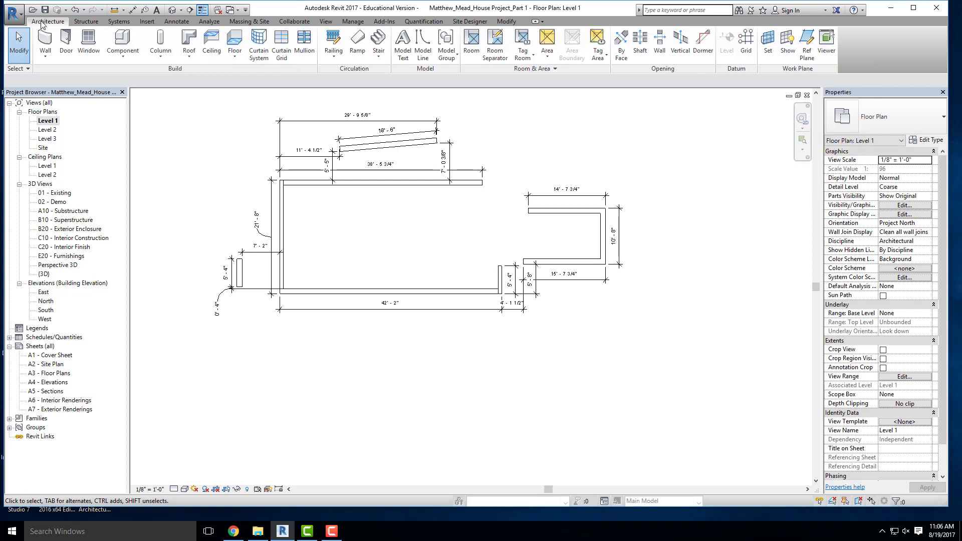
left_click(746, 43)
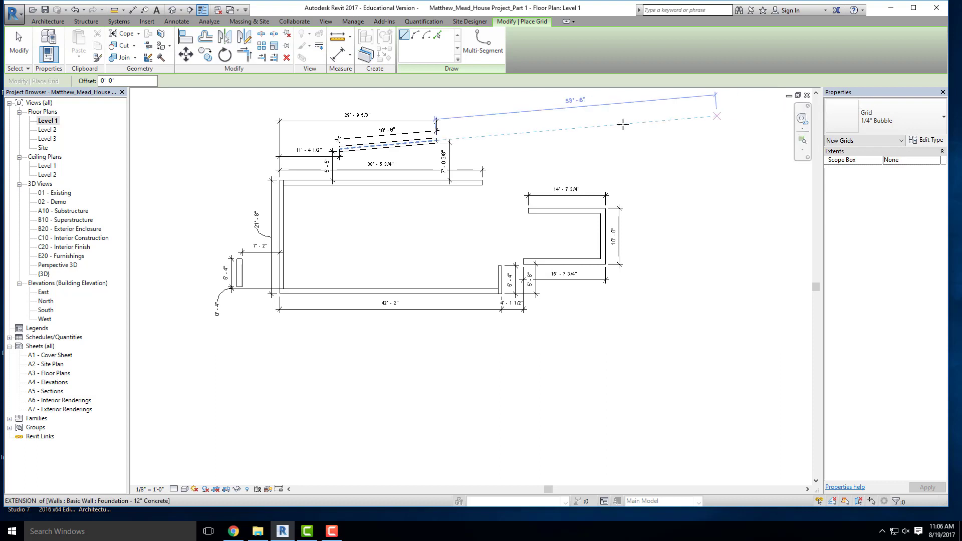
scroll(272, 170, "up", 2)
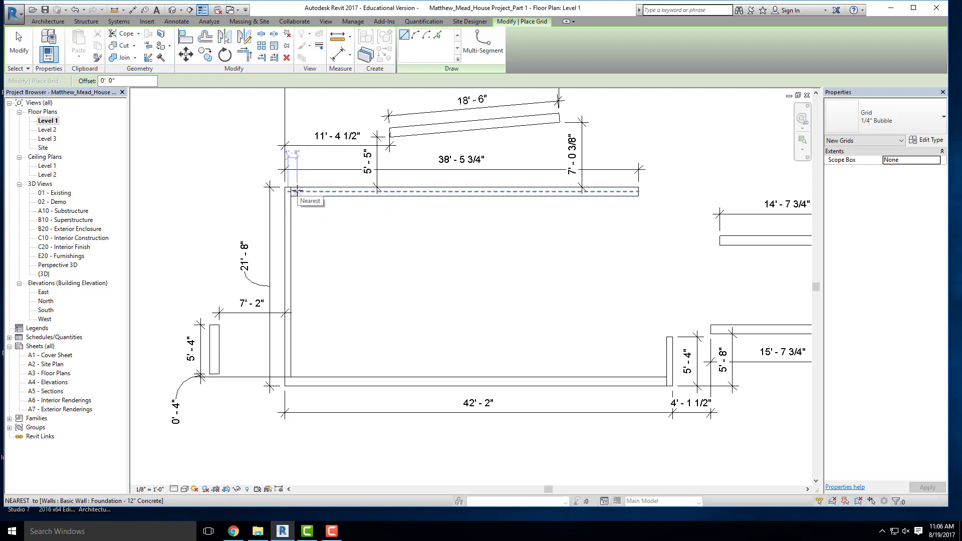
left_click(297, 191)
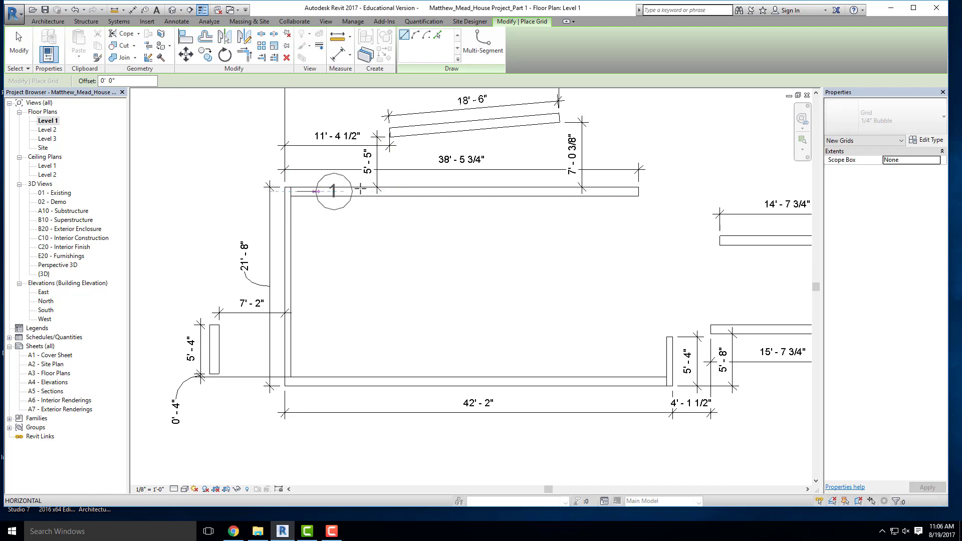
scroll(332, 193, "down", 3)
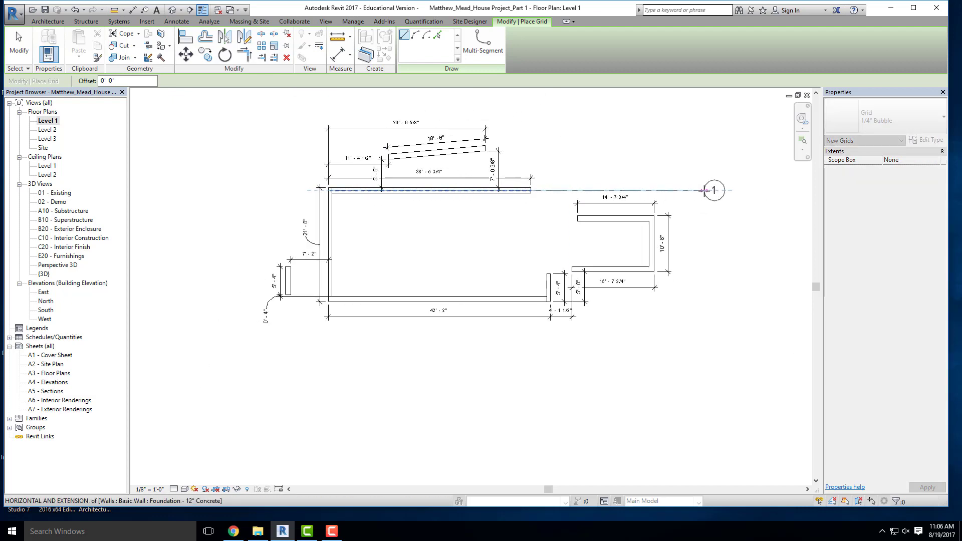
left_click(713, 191)
key("Escape")
key("Escape")
Extend grid 1's left end well past the building and show a bubble at that end
left_click(566, 194)
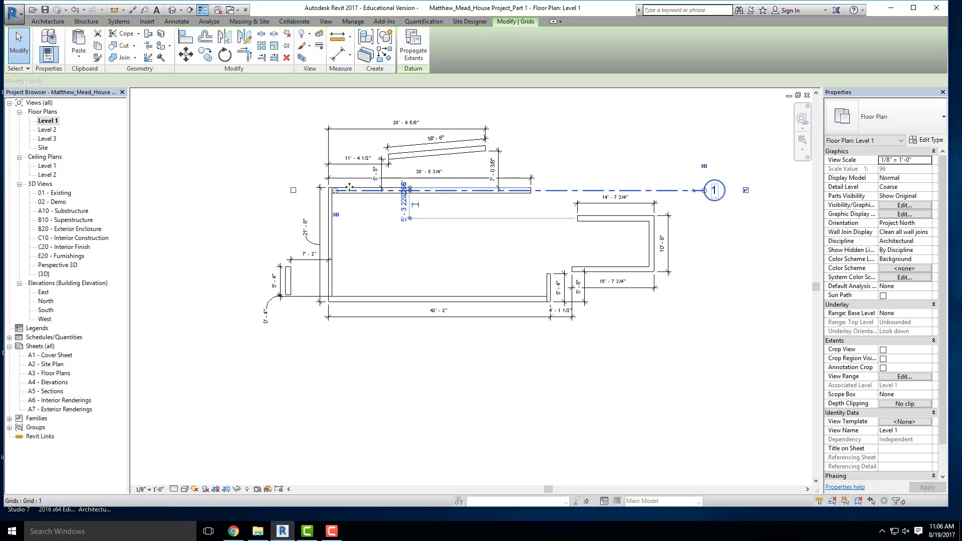
left_click_drag(335, 190, 199, 191)
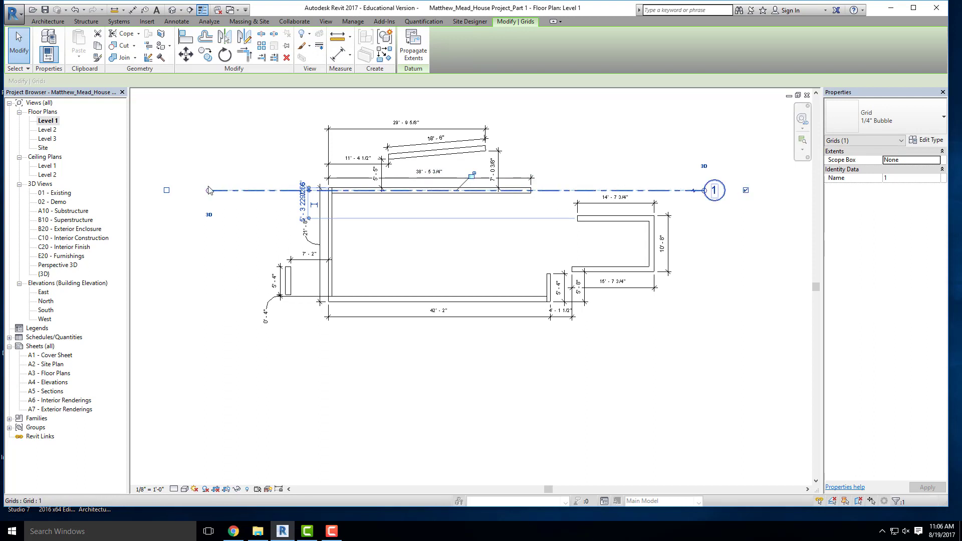
left_click(166, 189)
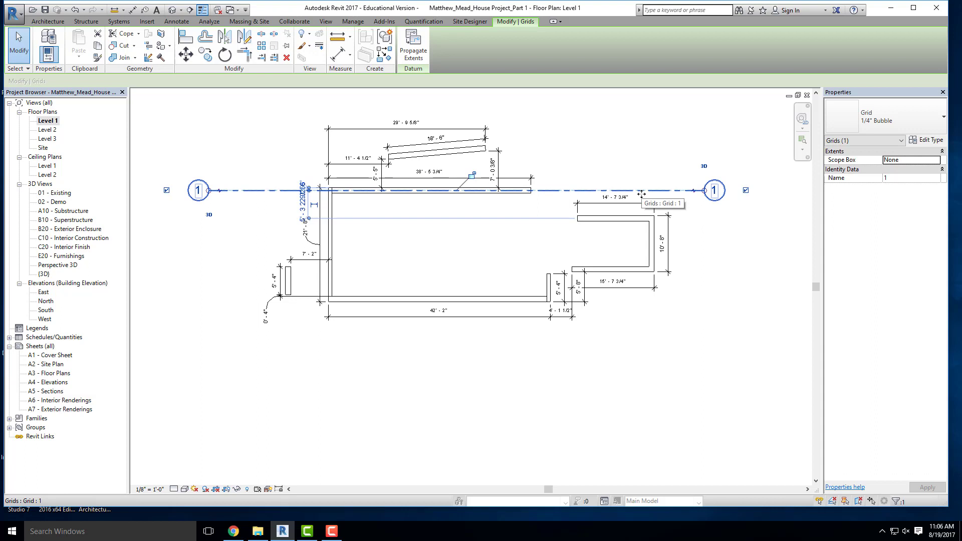
Try an elbow at grid 1's left bubble and undo it
scroll(221, 198, "up", 3)
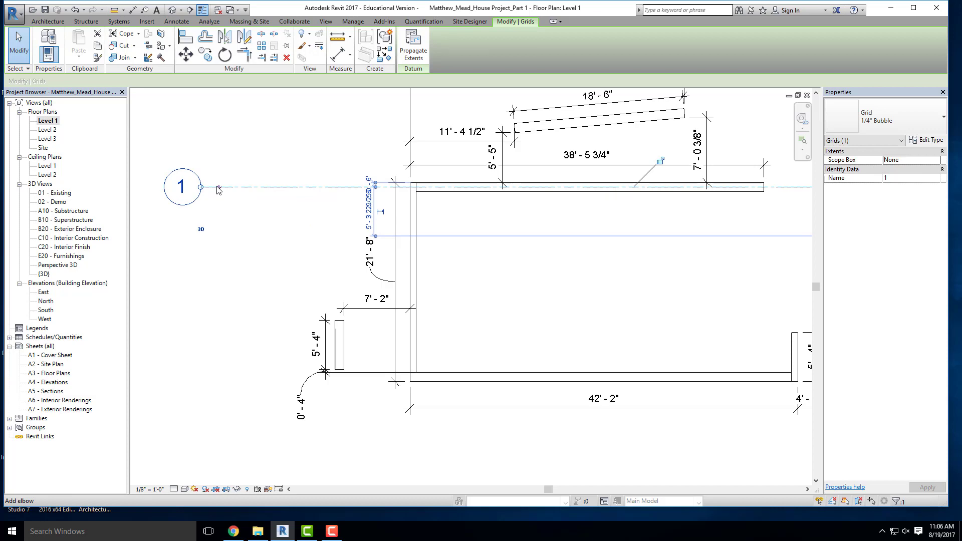
left_click(217, 190)
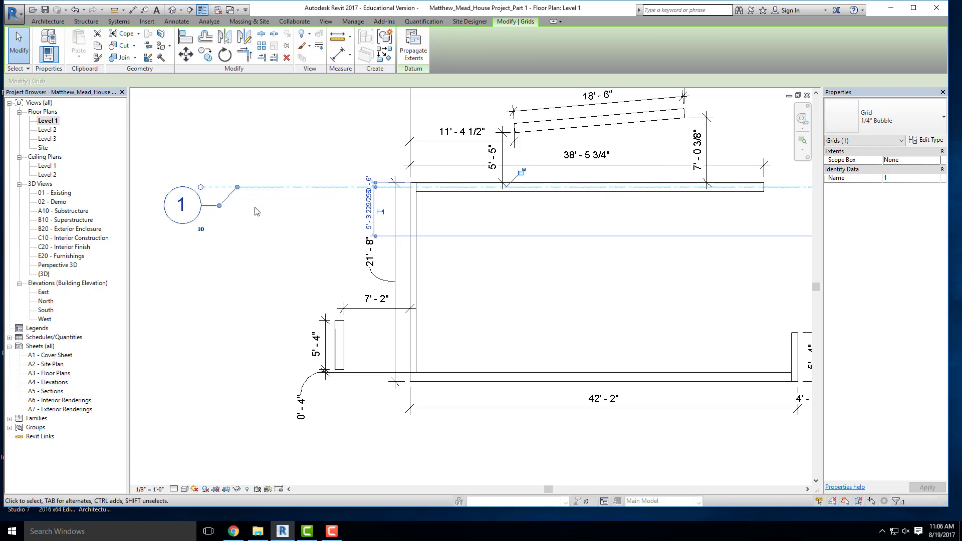
key("ctrl+z")
Place a second grid line offset 10' below grid 1 using the Pick Lines option
scroll(194, 152, "down", 3)
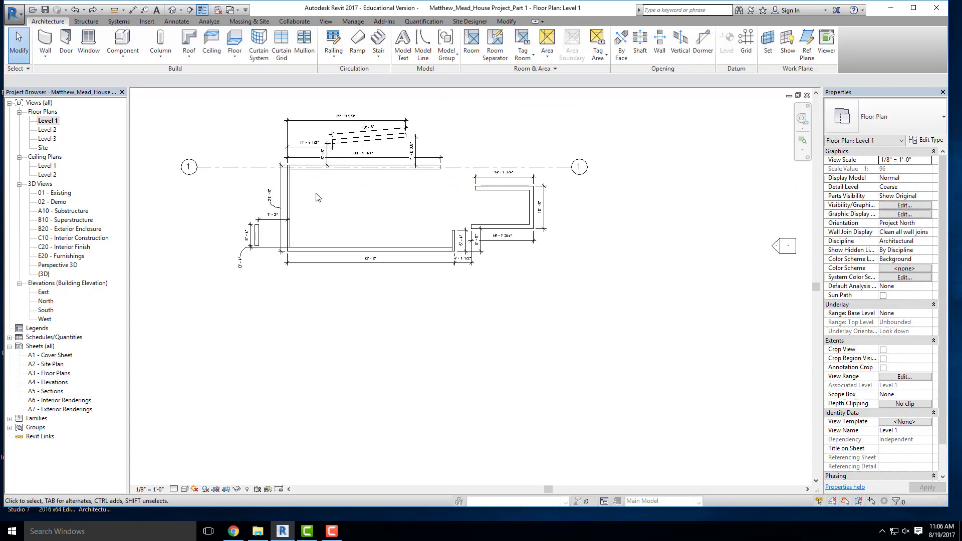
scroll(316, 179, "up", 3)
scroll(196, 161, "down", 3)
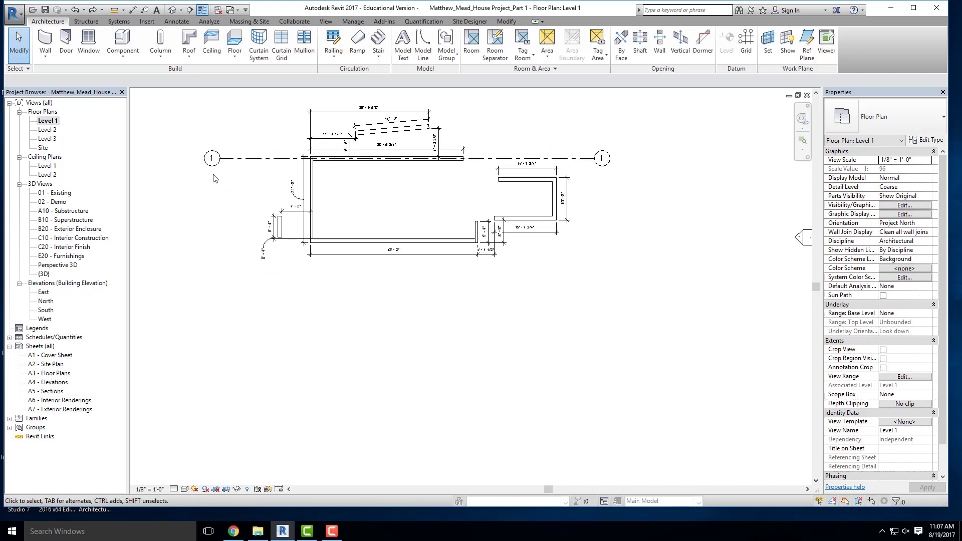
middle_click_drag(196, 134, 187, 221)
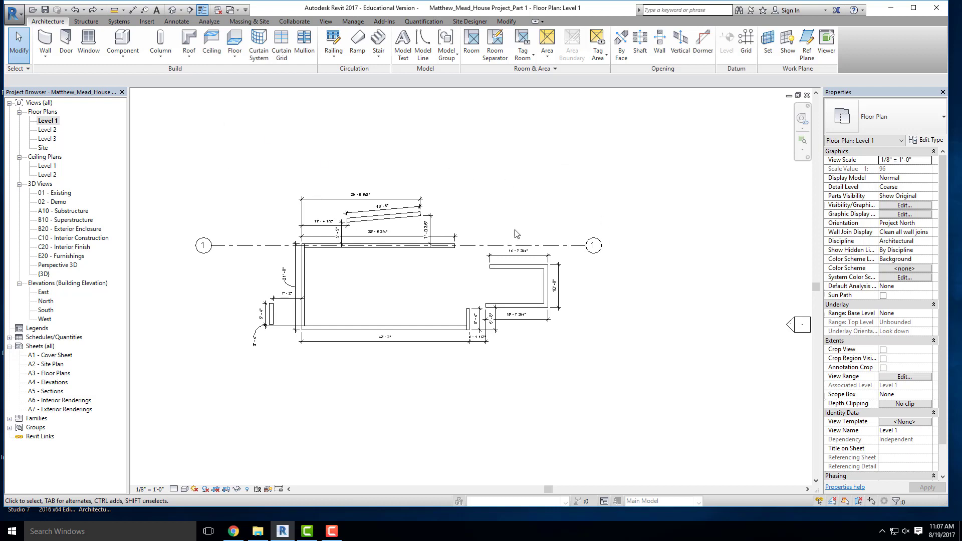
middle_click_drag(275, 219, 275, 218)
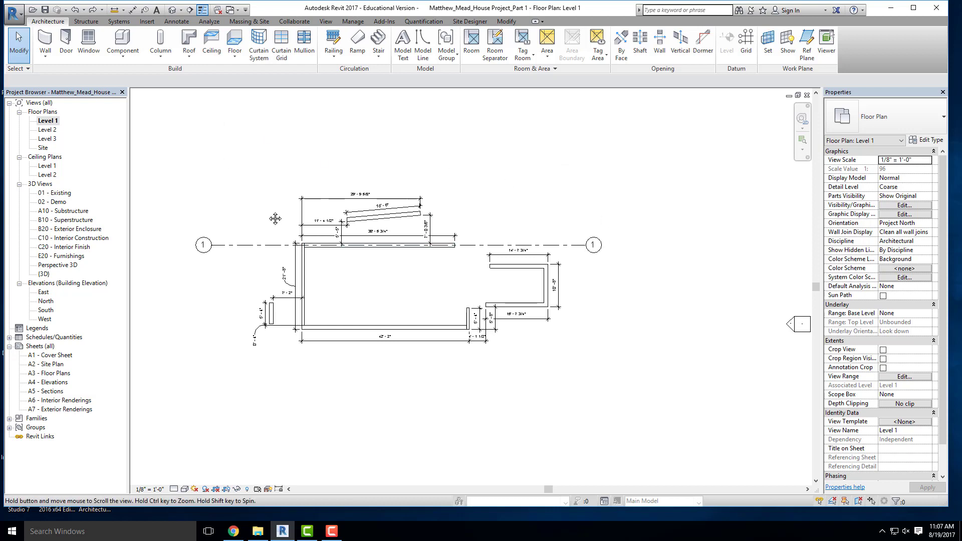
left_click(745, 43)
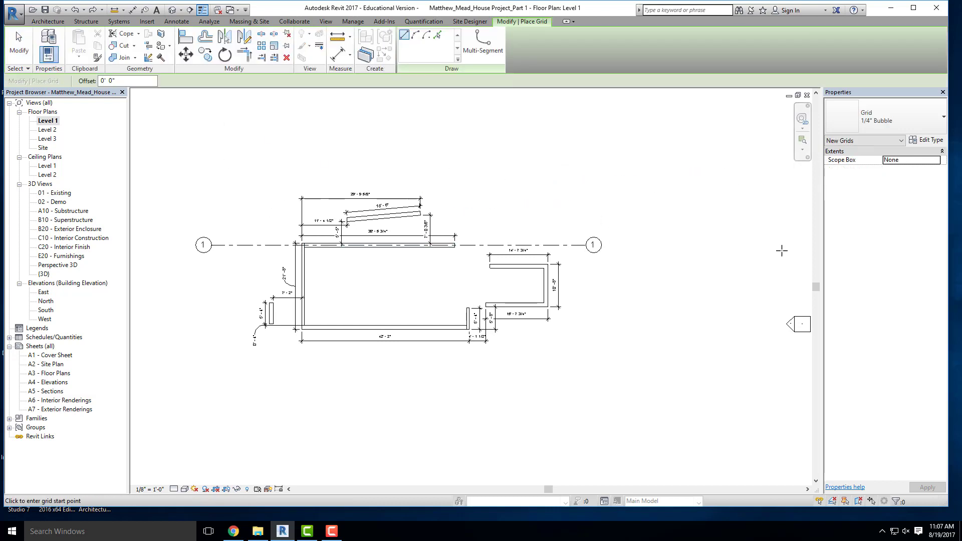
left_click(438, 36)
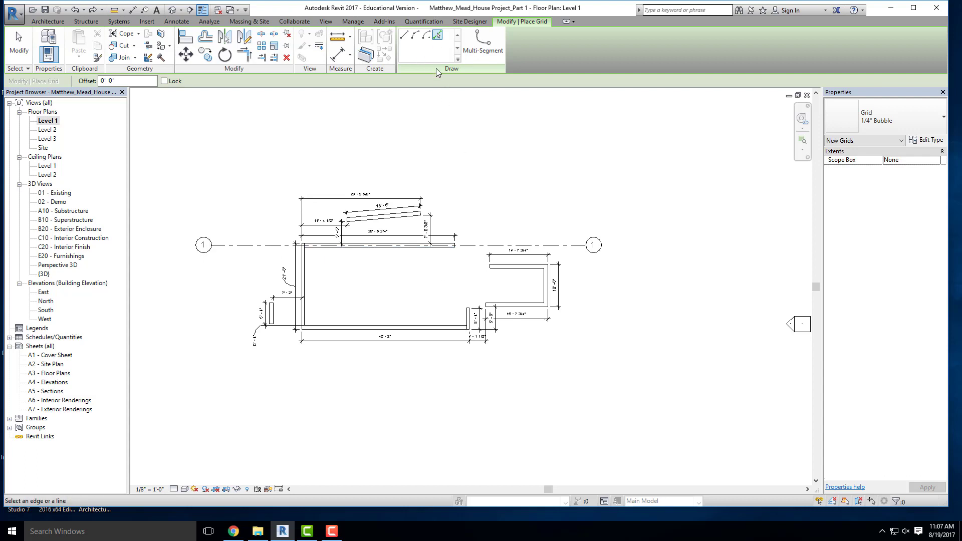
double_click(110, 80)
type("10")
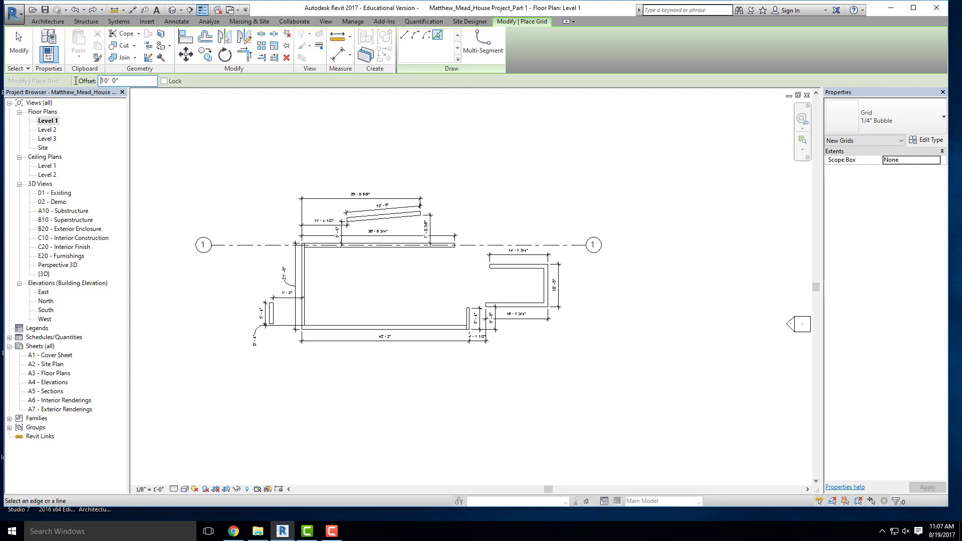
scroll(282, 264, "up", 2)
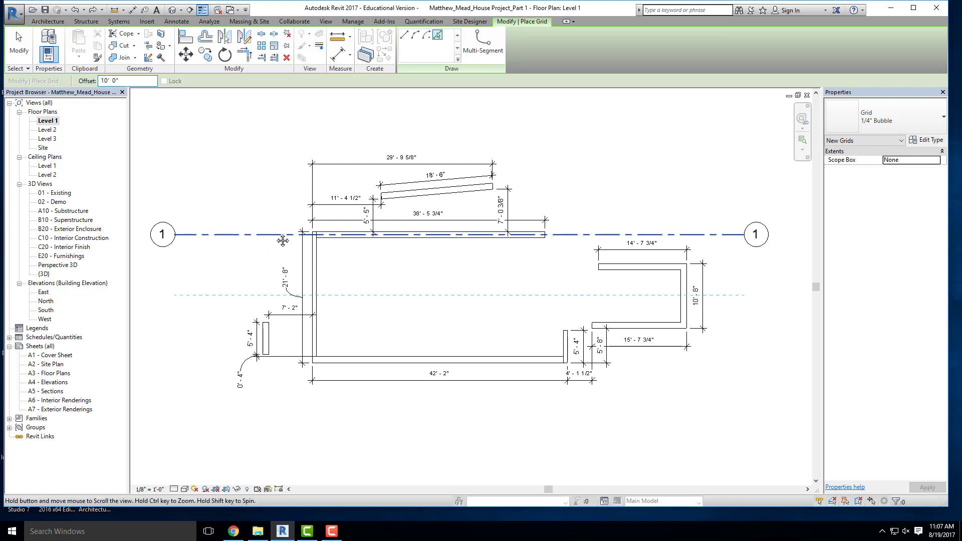
middle_click_drag(262, 243, 306, 239)
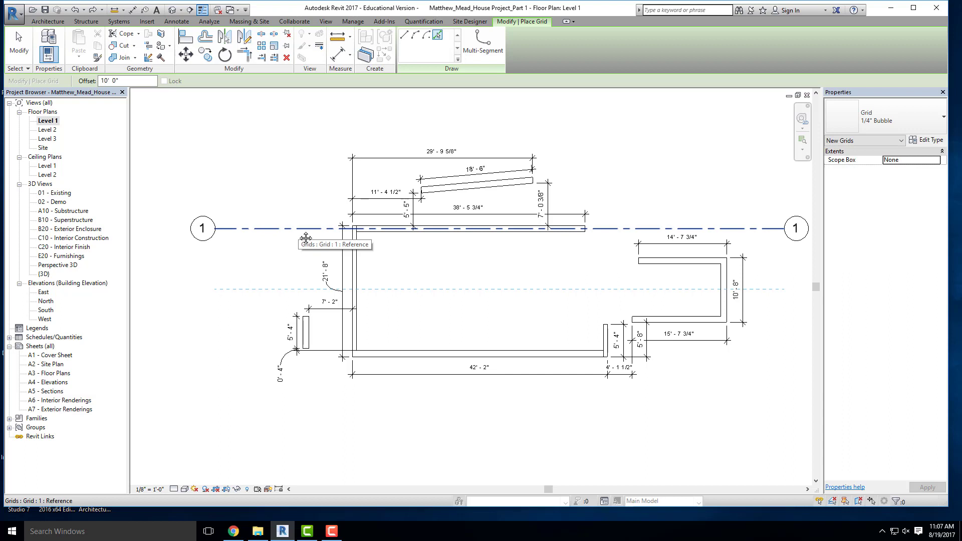
left_click(306, 239)
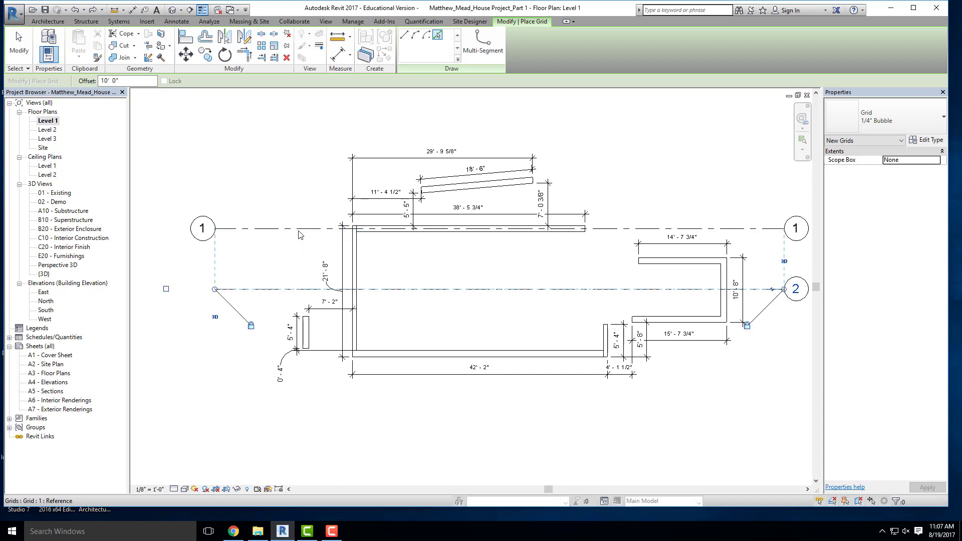
Place a third horizontal grid line offset 10' below grid 2, and finish placing grids
middle_click_drag(804, 299, 686, 277)
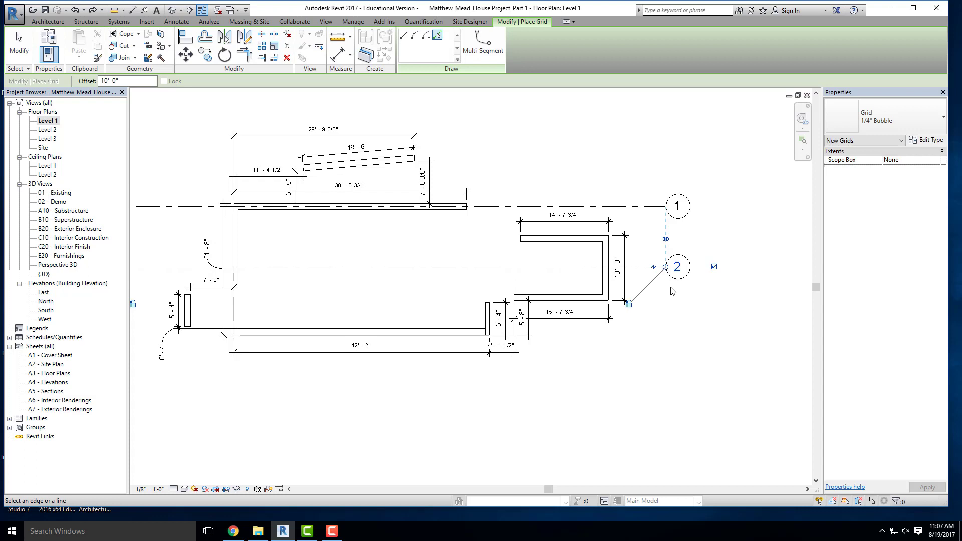
scroll(558, 289, "down", 1)
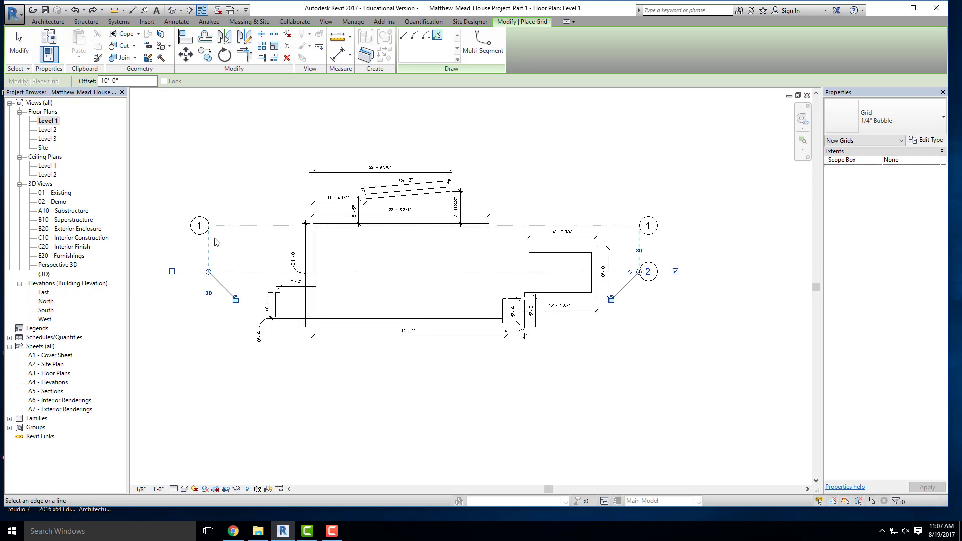
left_click(258, 279)
key("Escape")
key("Escape")
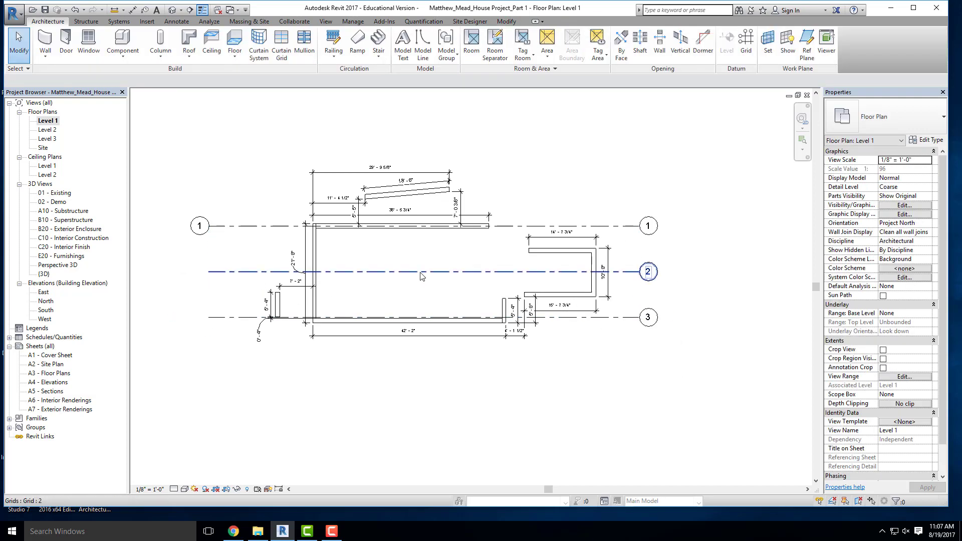
Show the bubbles at the left ends of grids 2 and 3
left_click(220, 271)
scroll(200, 279, "up", 3)
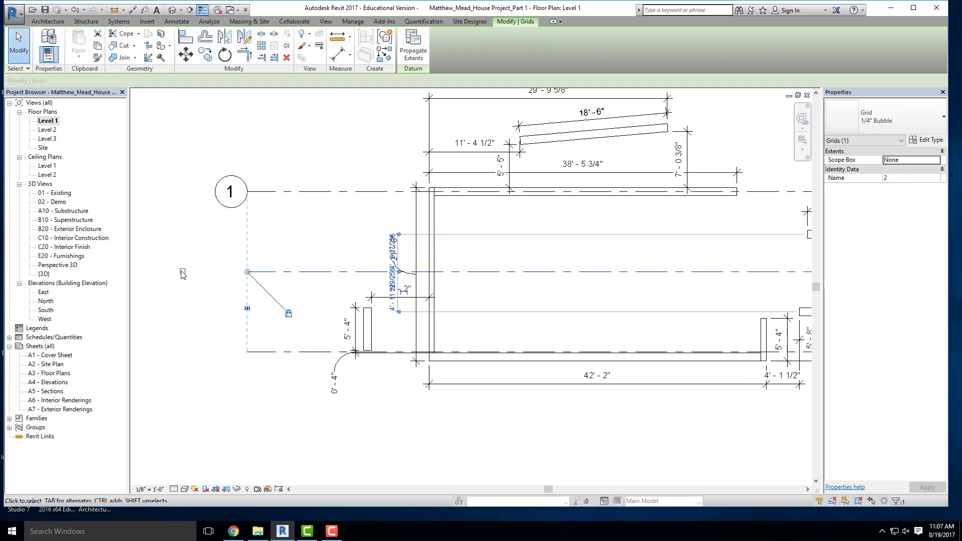
scroll(200, 280, "down", 4)
key("Escape")
left_click(723, 327)
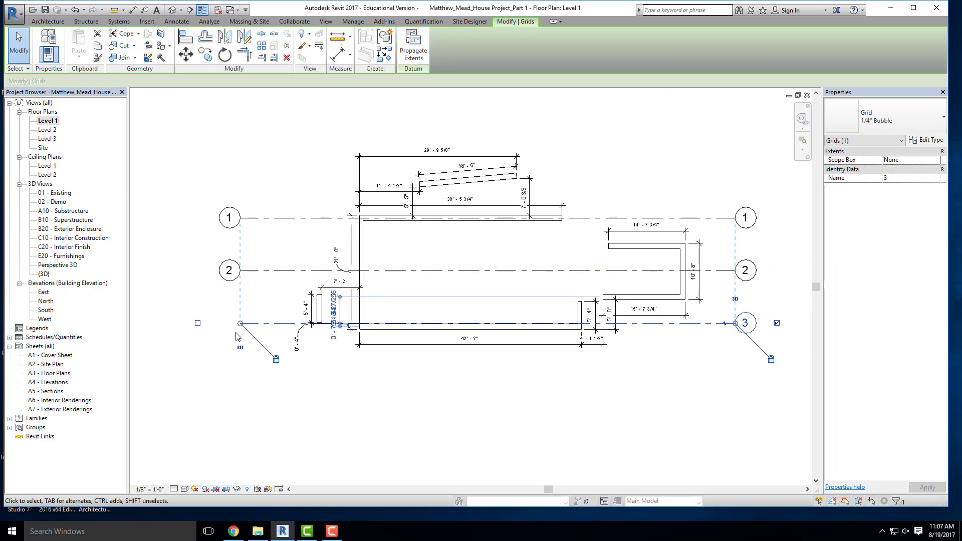
key("Escape")
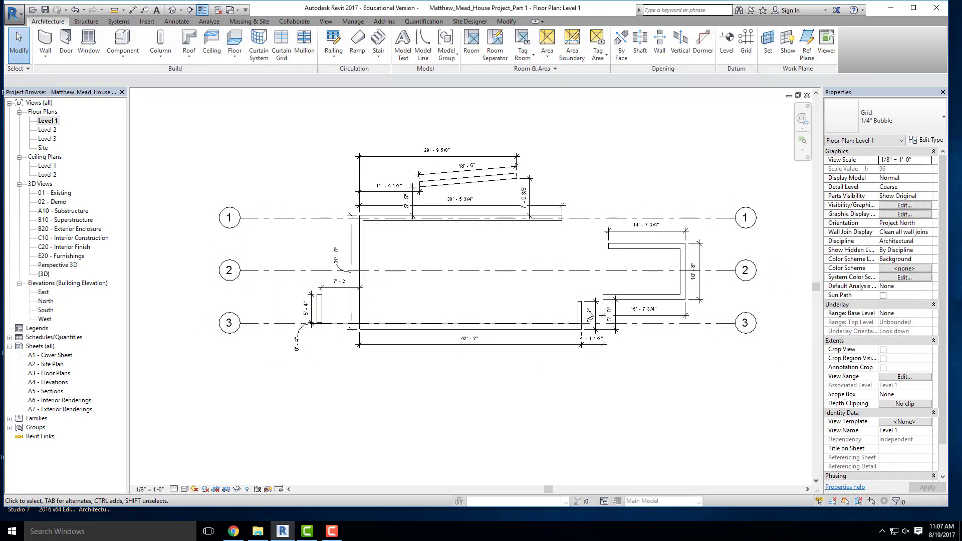
middle_click_drag(621, 164, 521, 188)
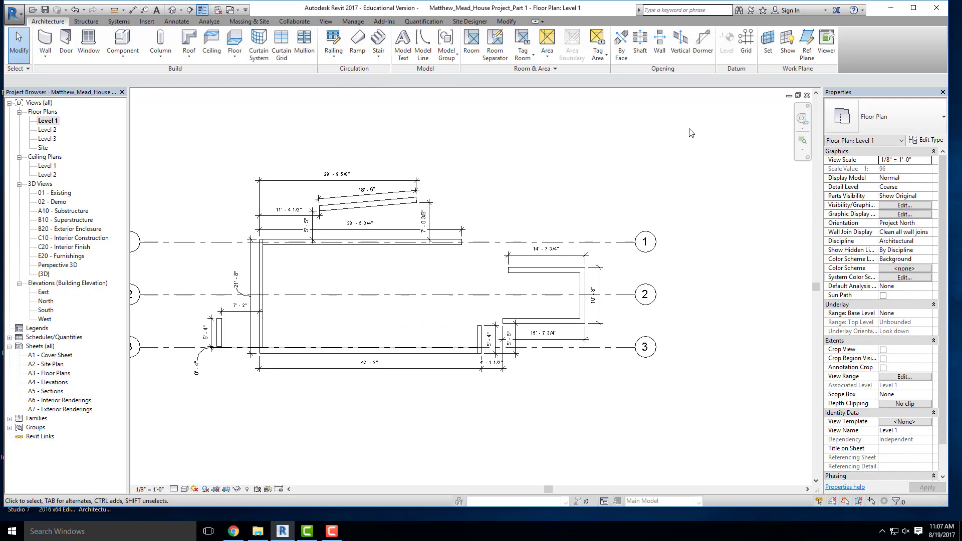
Draw a vertical grid line centered on the right-hand foundation wall, starting about 12' above grid 1 and ending below grid 3
left_click(745, 39)
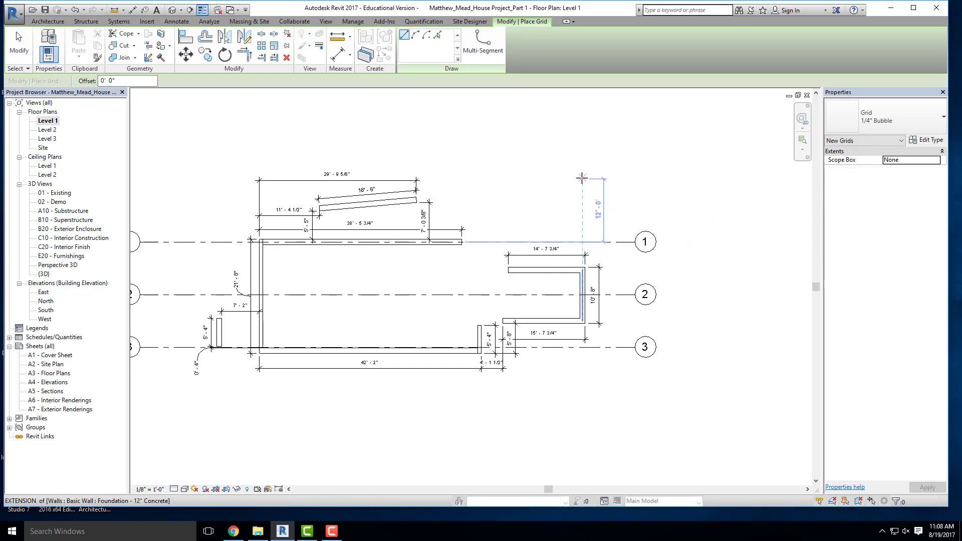
left_click(583, 180)
left_click(581, 400)
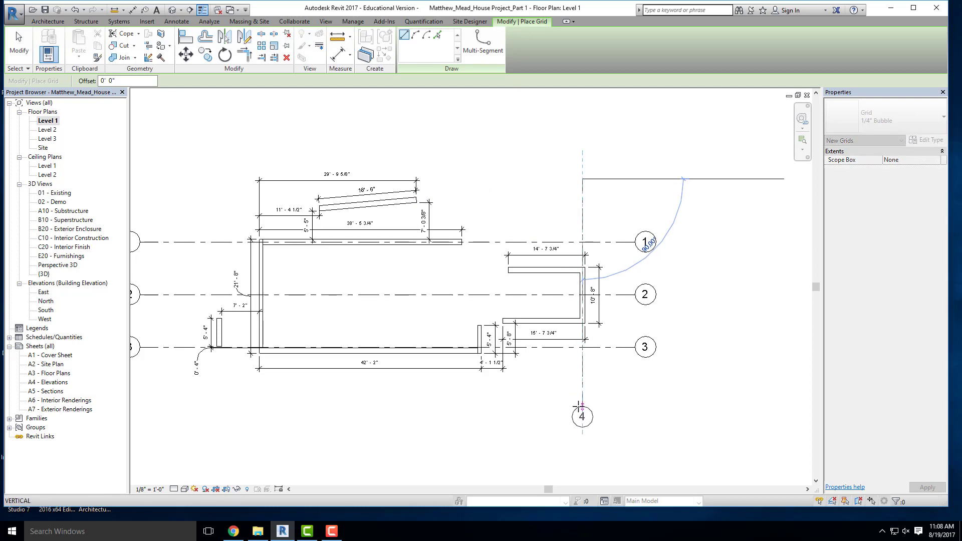
key("Escape")
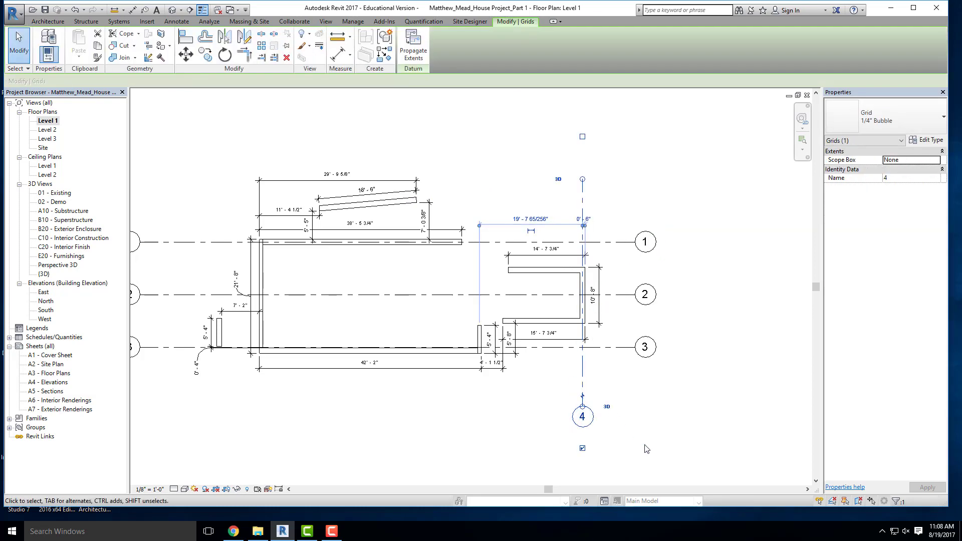
Rename the new vertical grid line as A
scroll(588, 446, "up", 2)
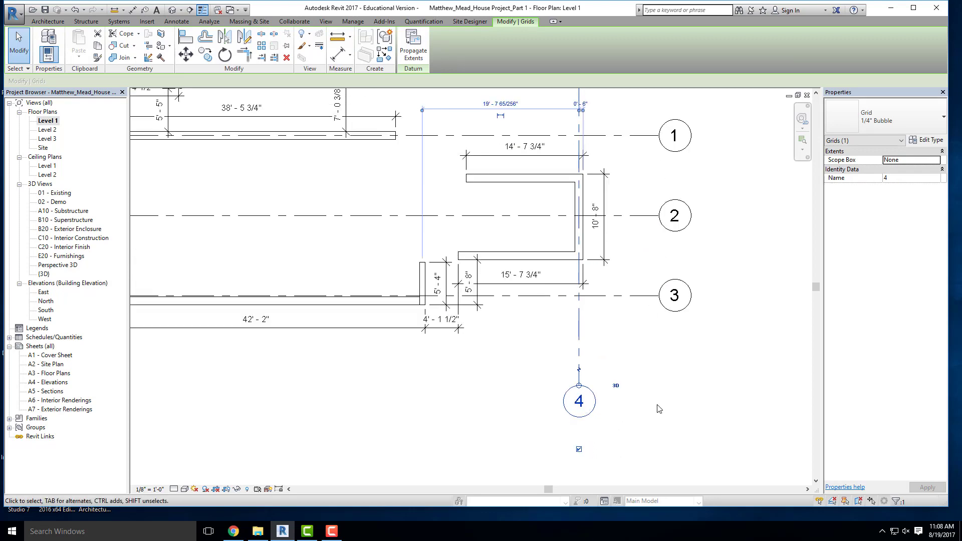
left_click(659, 409)
left_click(578, 400)
left_click(578, 401)
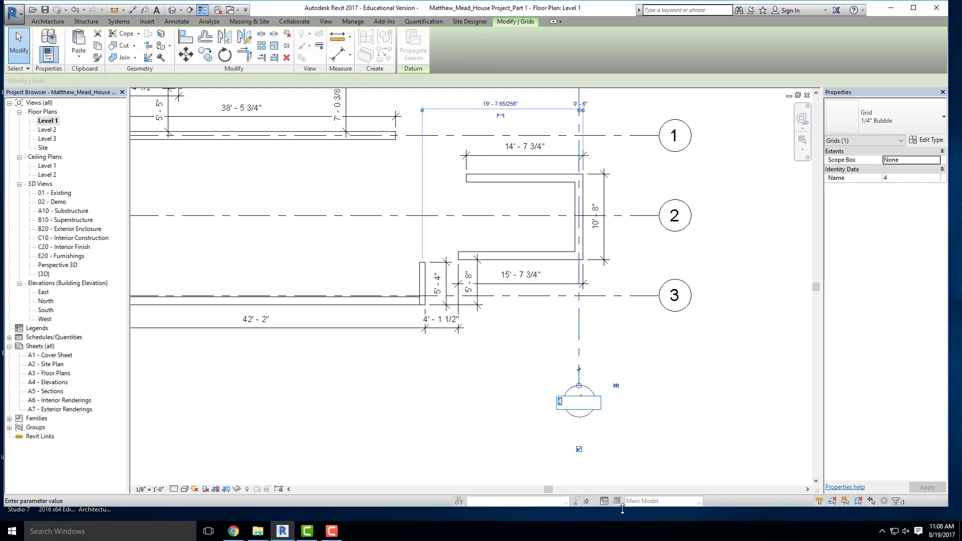
type("A")
left_click(492, 416)
scroll(736, 367, "down", 3)
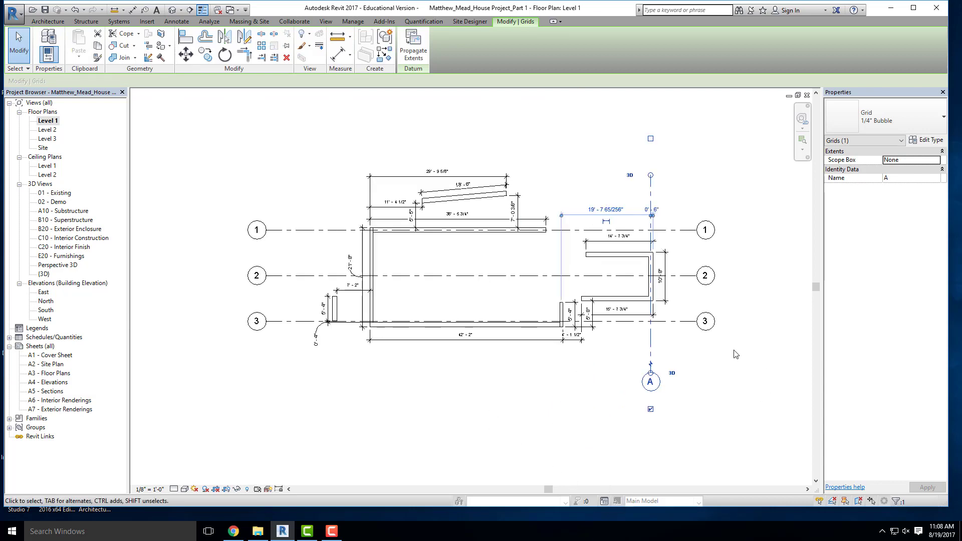
key("Escape")
Show the bubble at the upper end of grid A
left_click(650, 382)
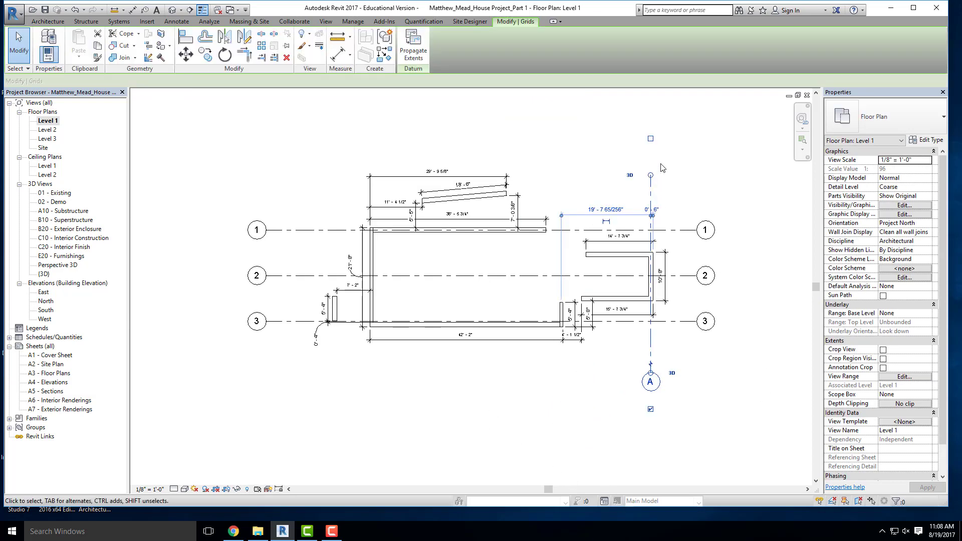
left_click(650, 139)
key("Escape")
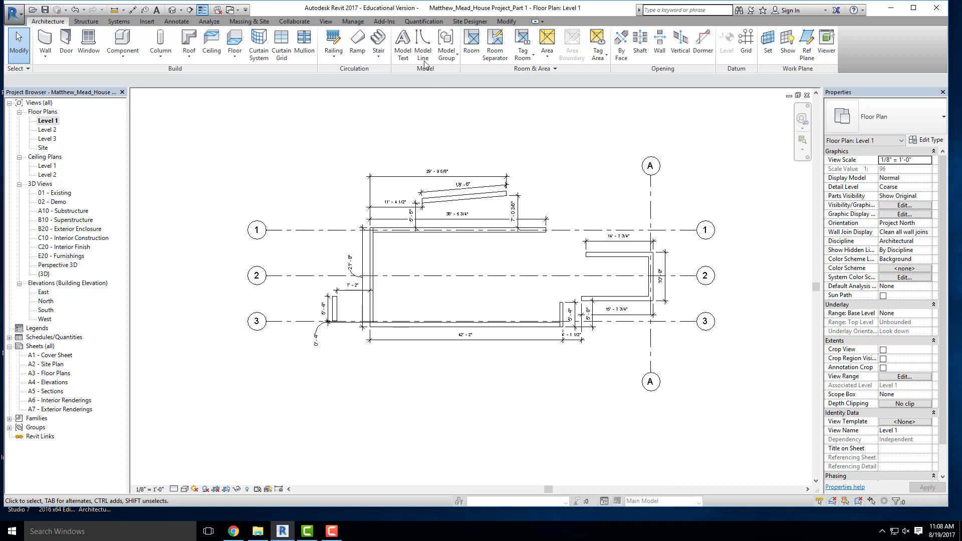
Place five more vertical grid lines to the left of grid A at successive 10' offsets using Pick Lines
left_click(746, 42)
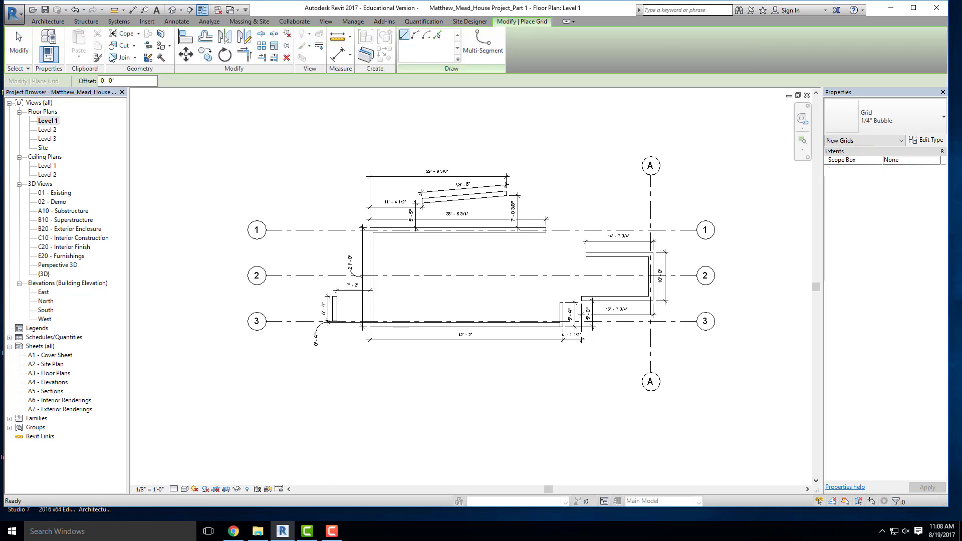
left_click(115, 81)
type("10")
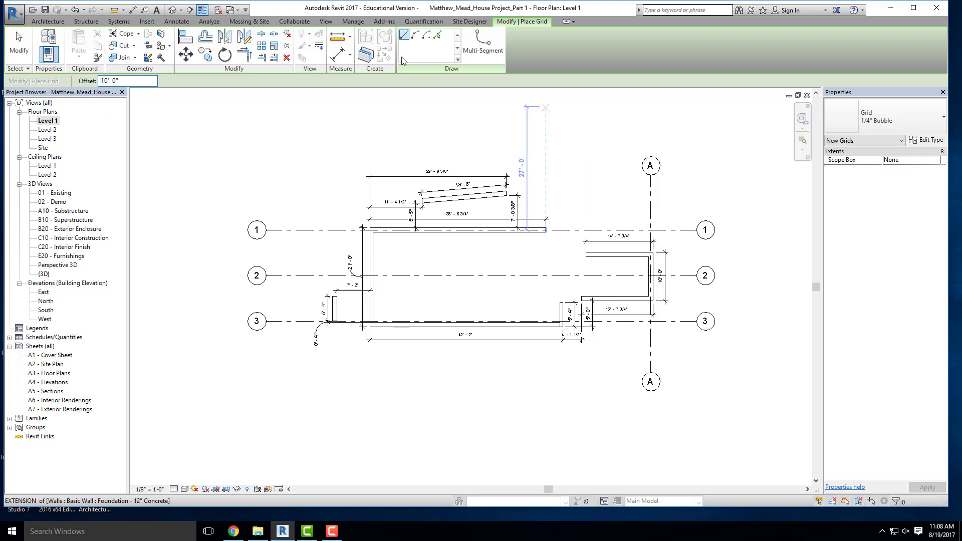
left_click(437, 36)
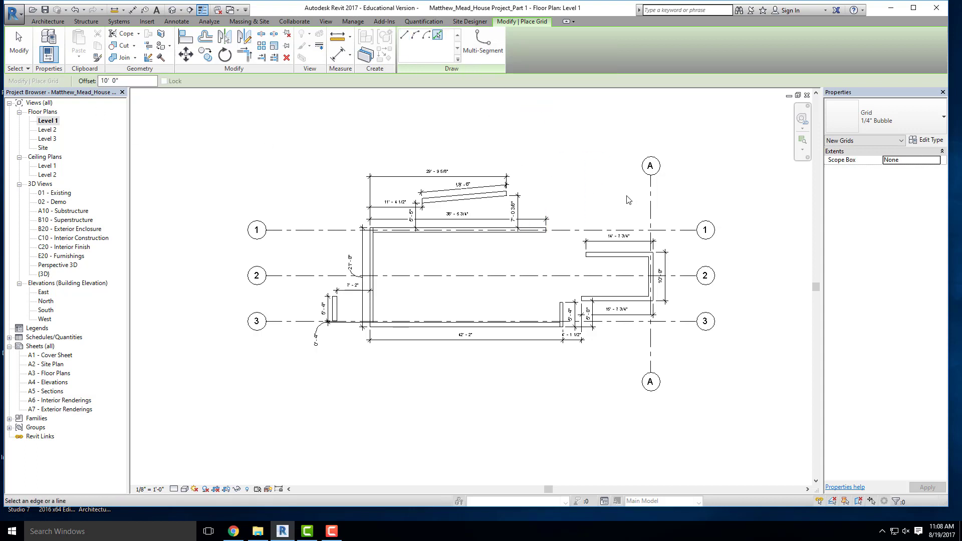
left_click(652, 205)
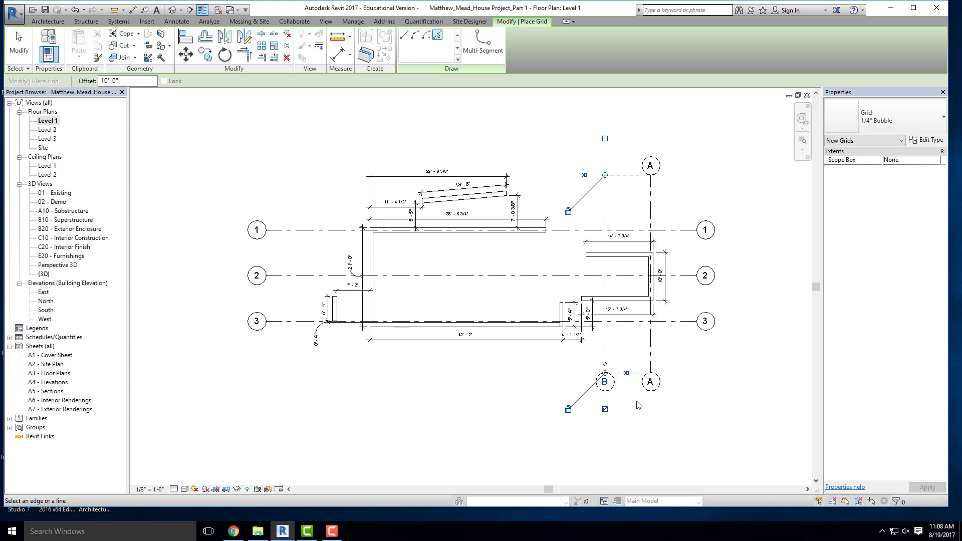
left_click(605, 352)
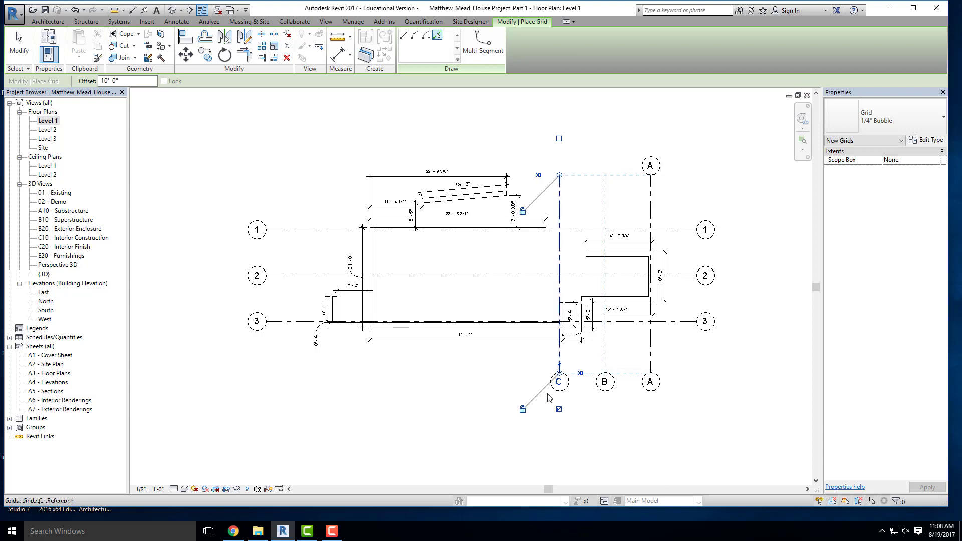
left_click(559, 352)
left_click(513, 353)
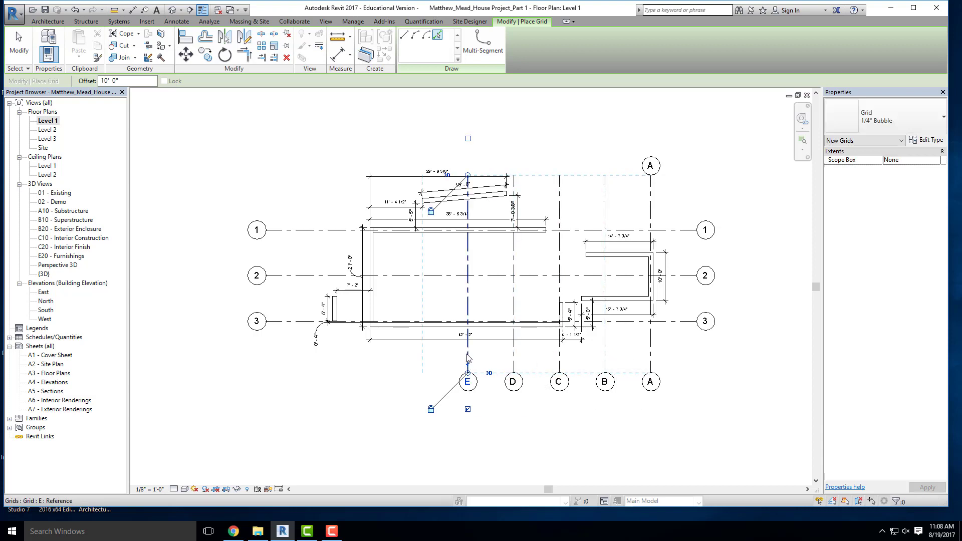
left_click(468, 357)
key("Escape")
key("Escape")
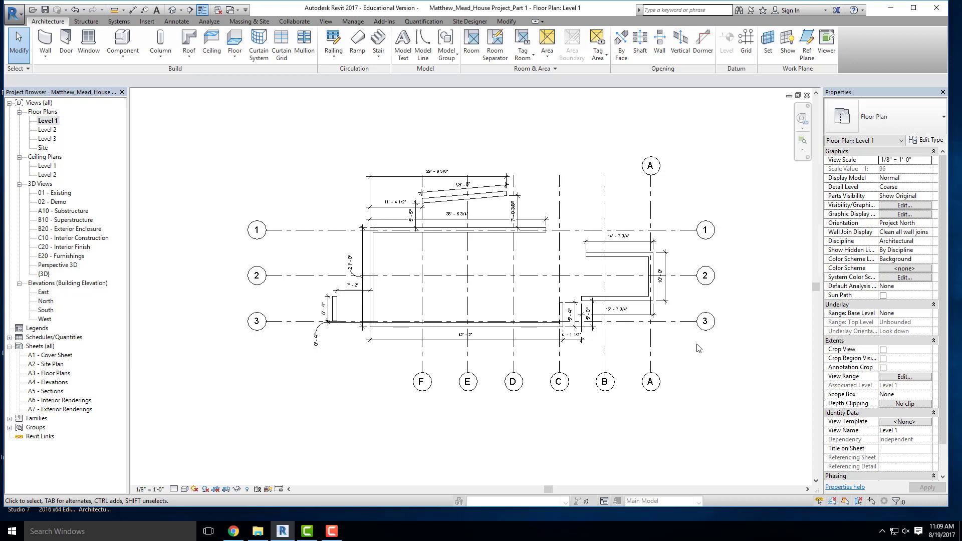
Delete all the vertical grids A to F and the horizontal grids 1 to 3
left_click_drag(680, 416, 395, 357)
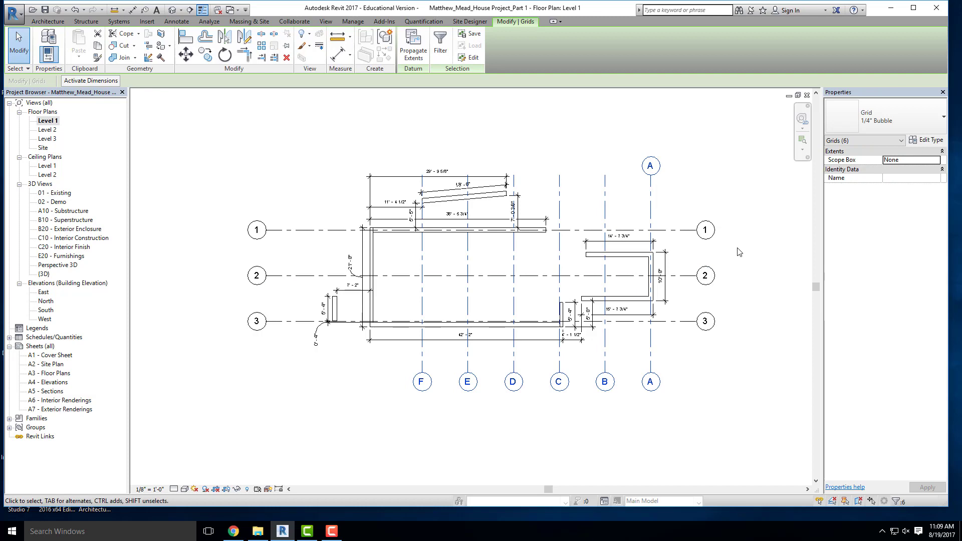
middle_click_drag(743, 266, 671, 298)
key("Delete")
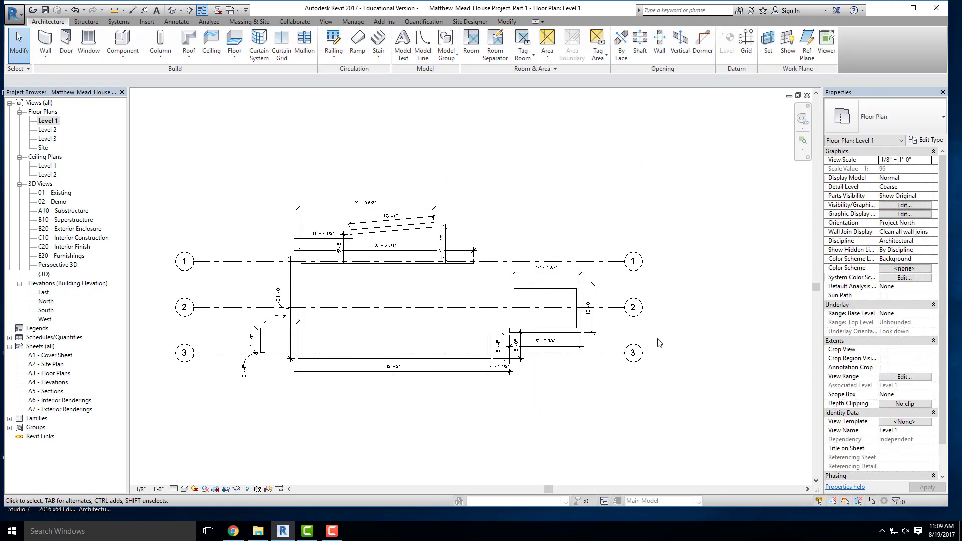
left_click_drag(660, 342, 620, 230)
key("Delete")
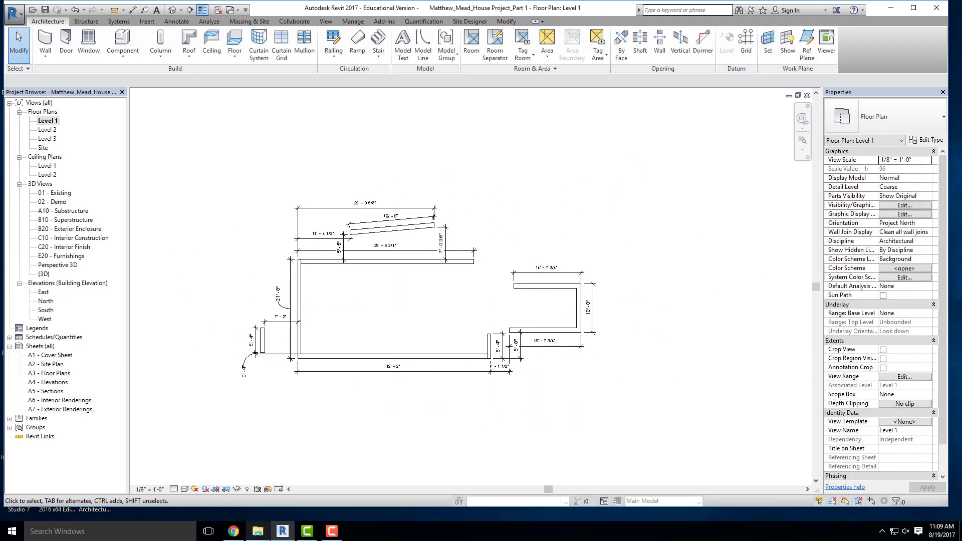
Switch to the Part 2 PDF in Chrome, review the Foundation section on wall footings, and return to Revit
left_click(233, 532)
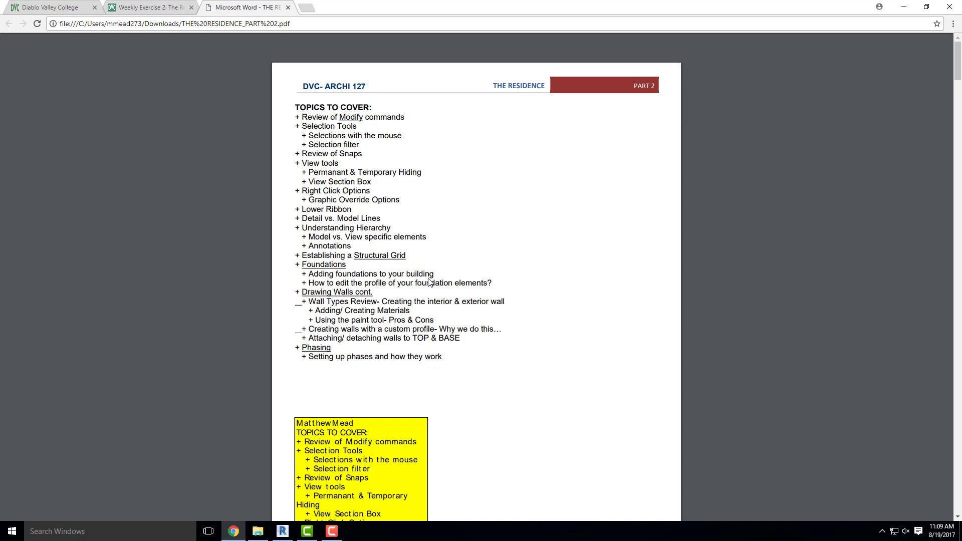
scroll(464, 206, "down", 10)
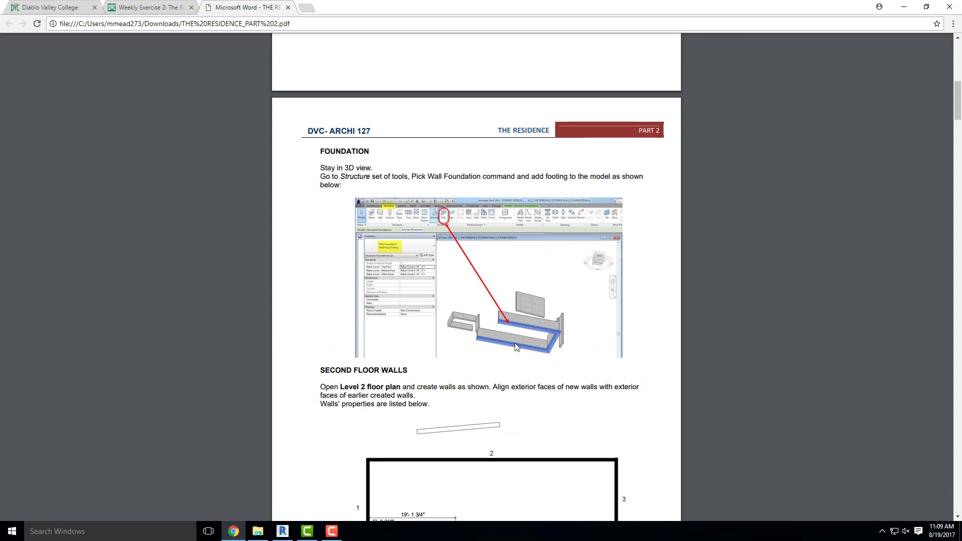
scroll(540, 359, "up", 3)
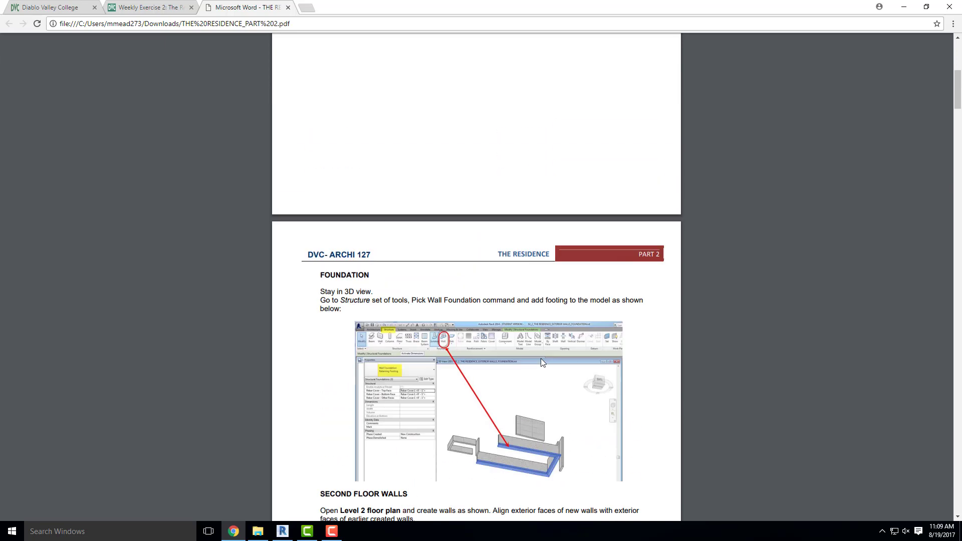
scroll(546, 350, "down", 3)
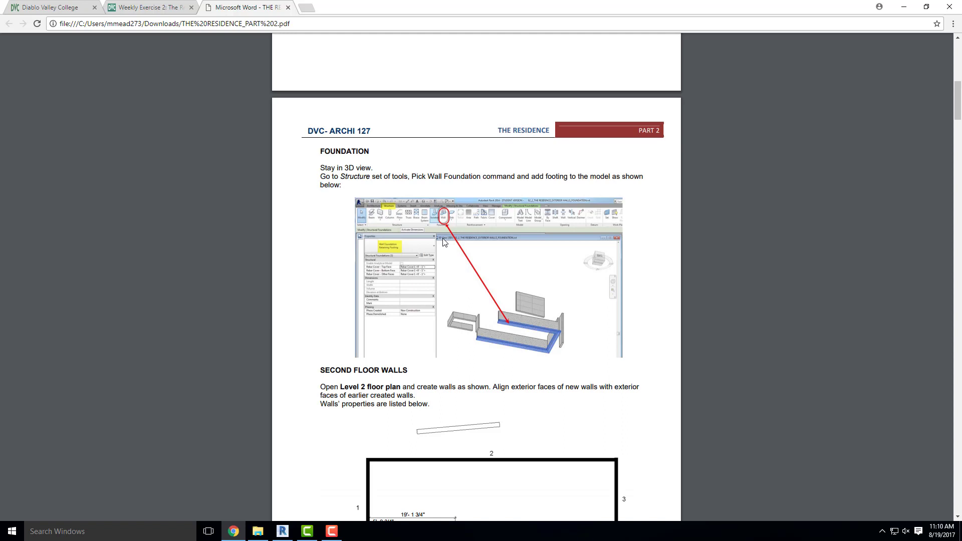
left_click(903, 6)
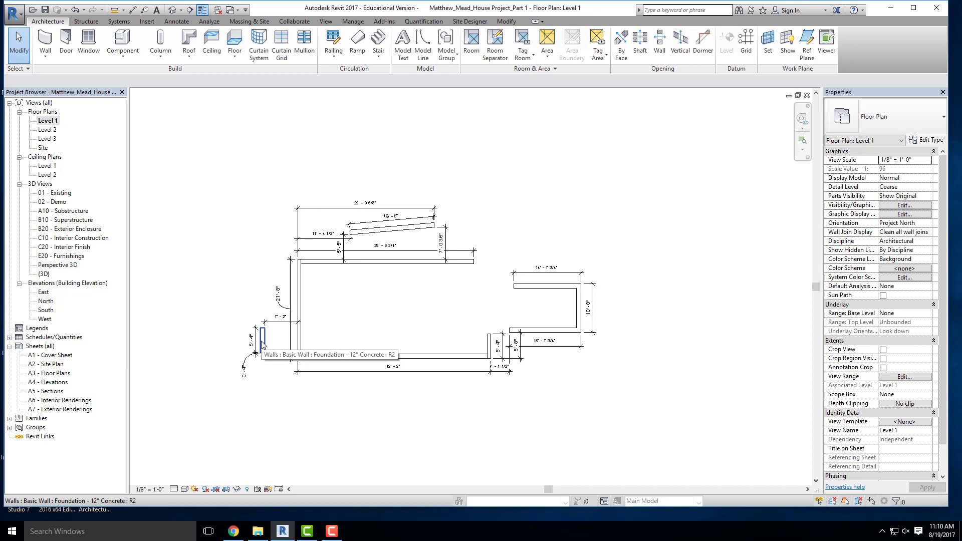
Inspect the base and top constraints of the small enclosure's upper foundation wall, and the Level 1 plan's view range
left_click(560, 286)
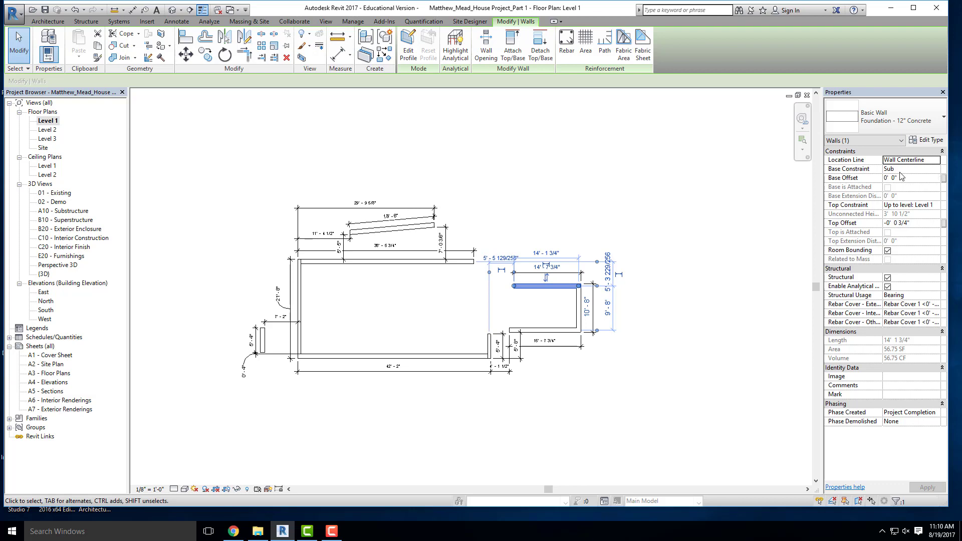
left_click(734, 190)
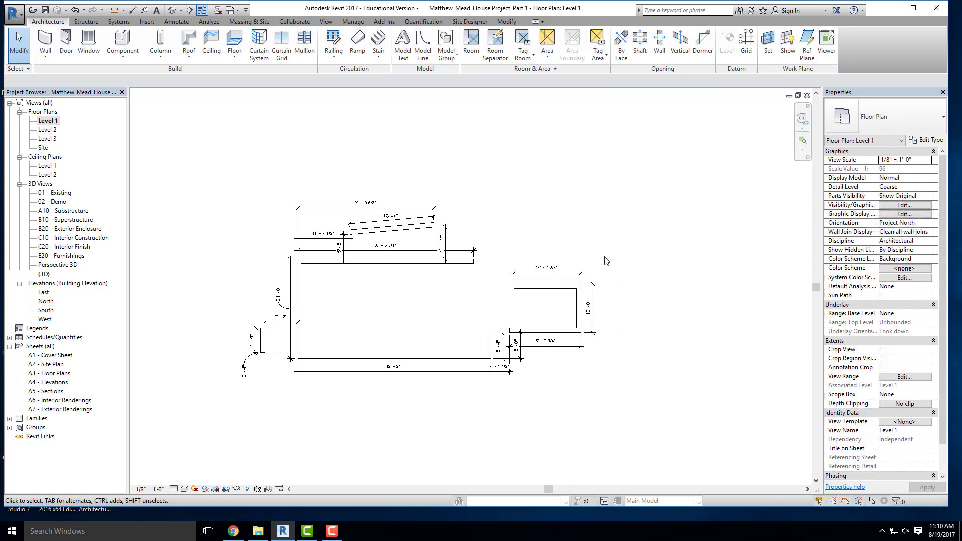
left_click(552, 287)
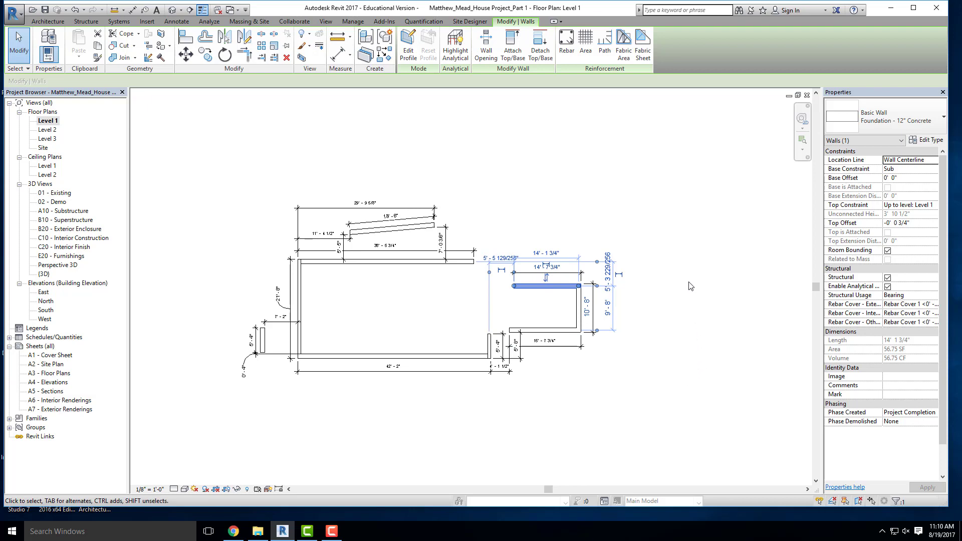
left_click(683, 247)
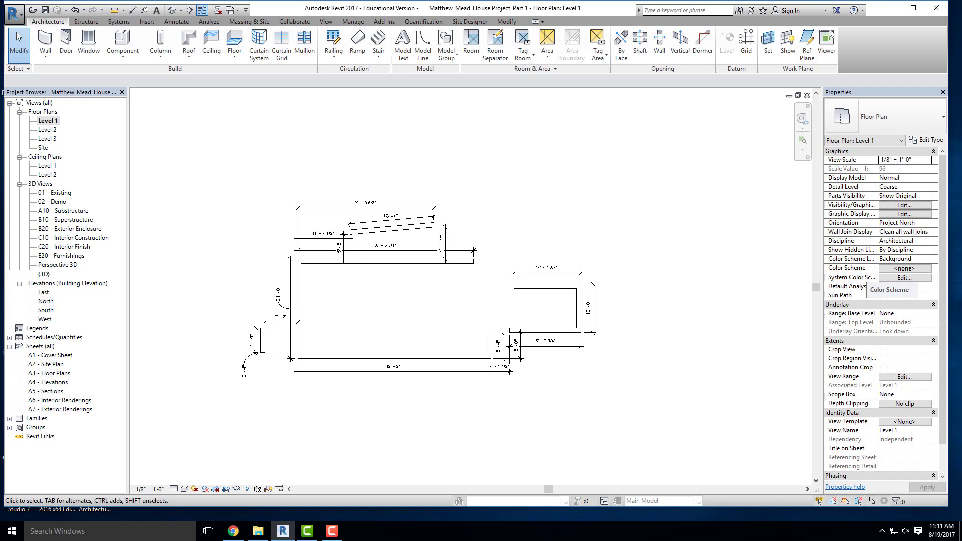
left_click(557, 290)
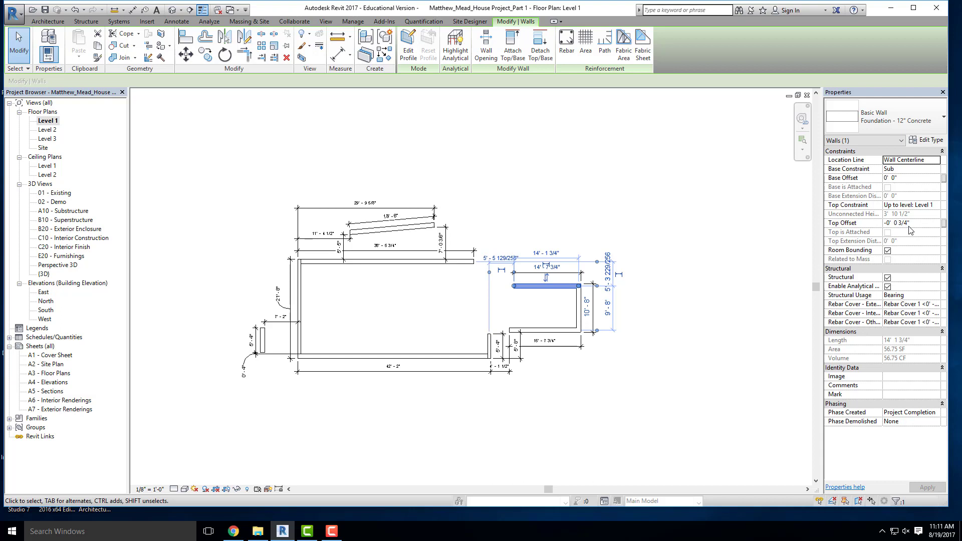
left_click(580, 151)
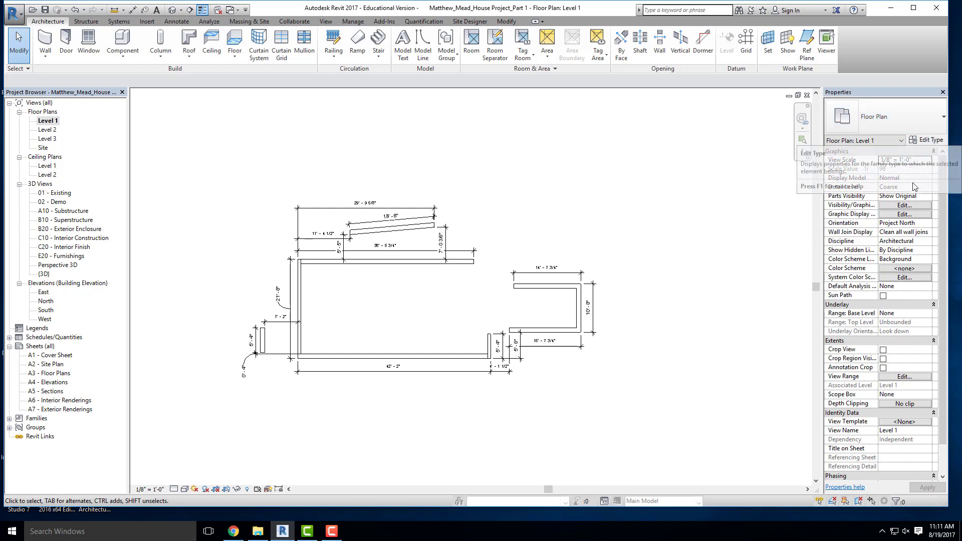
left_click(905, 377)
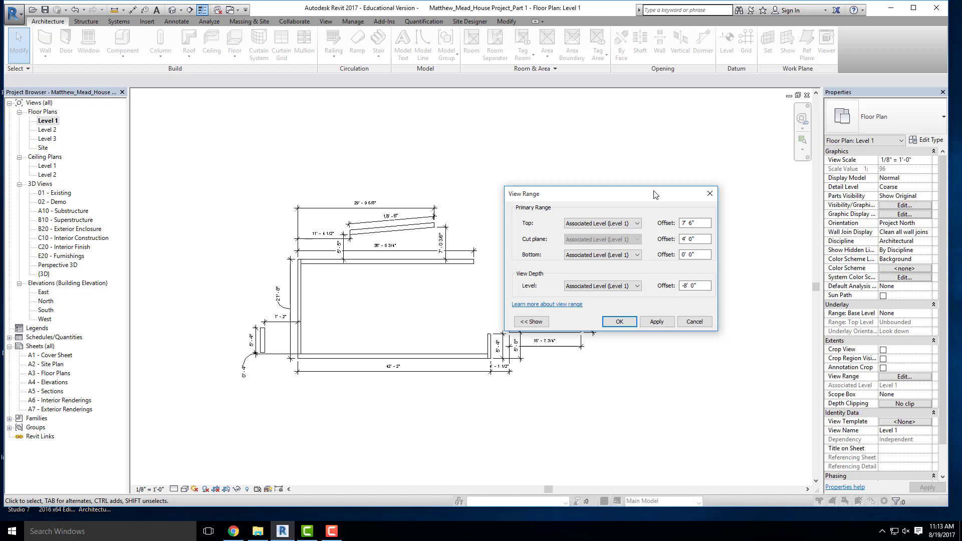
left_click(709, 194)
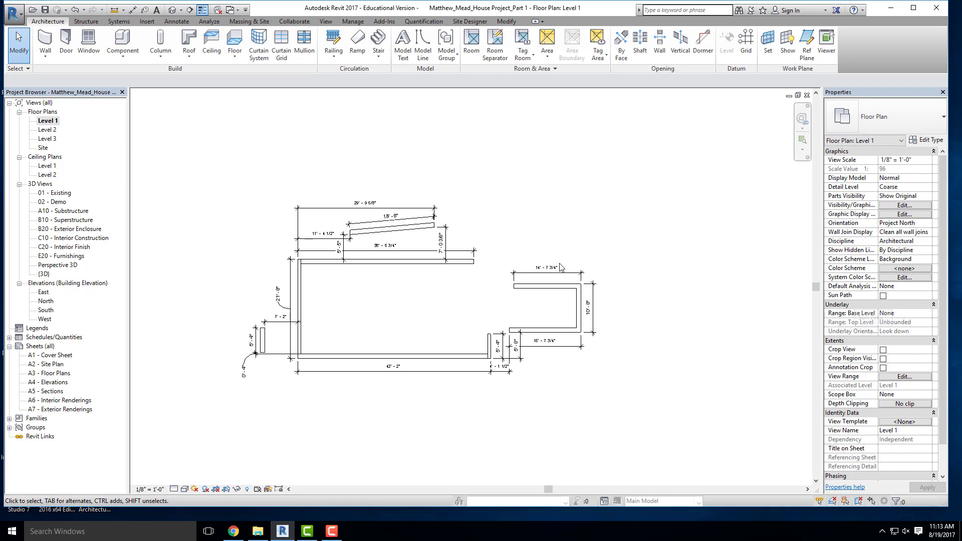
Set the Level 1 plan's view depth offset to 0' 0" in the View Range and apply it
left_click(899, 377)
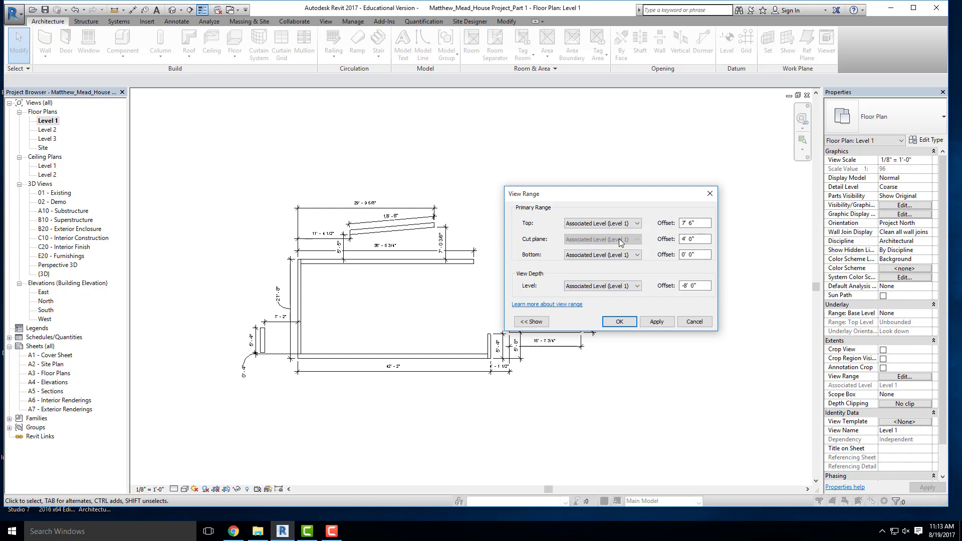
left_click(692, 240)
left_click_drag(599, 200, 313, 136)
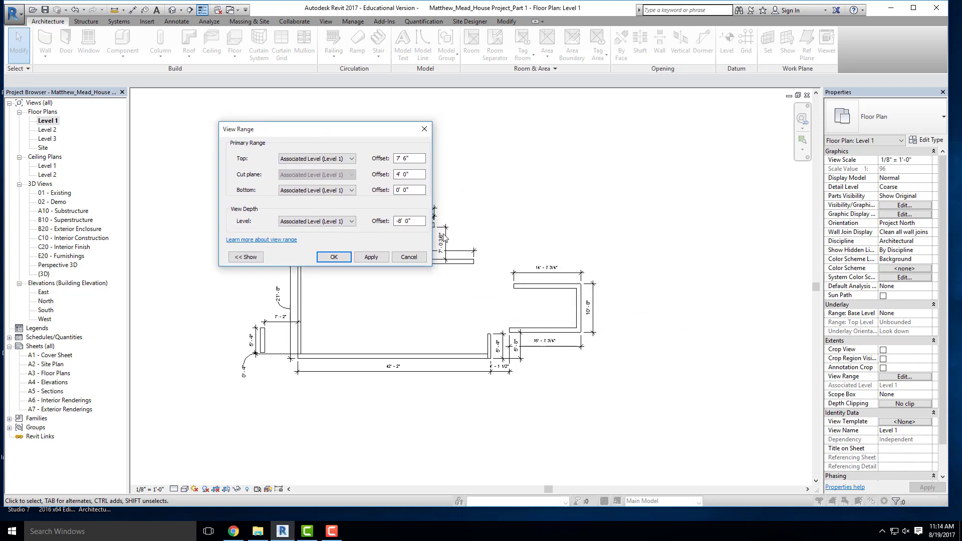
double_click(407, 221)
left_click_drag(414, 221, 361, 222)
type("0")
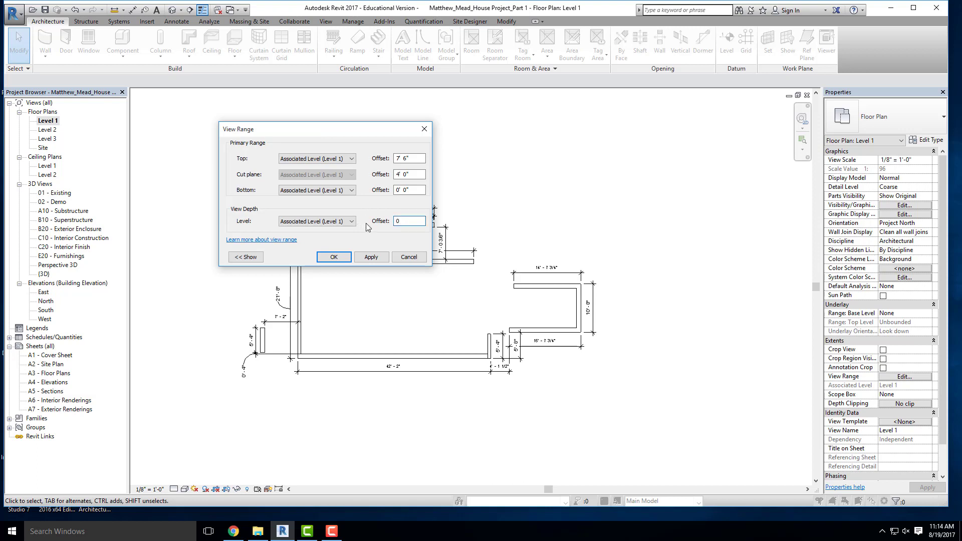
left_click(380, 259)
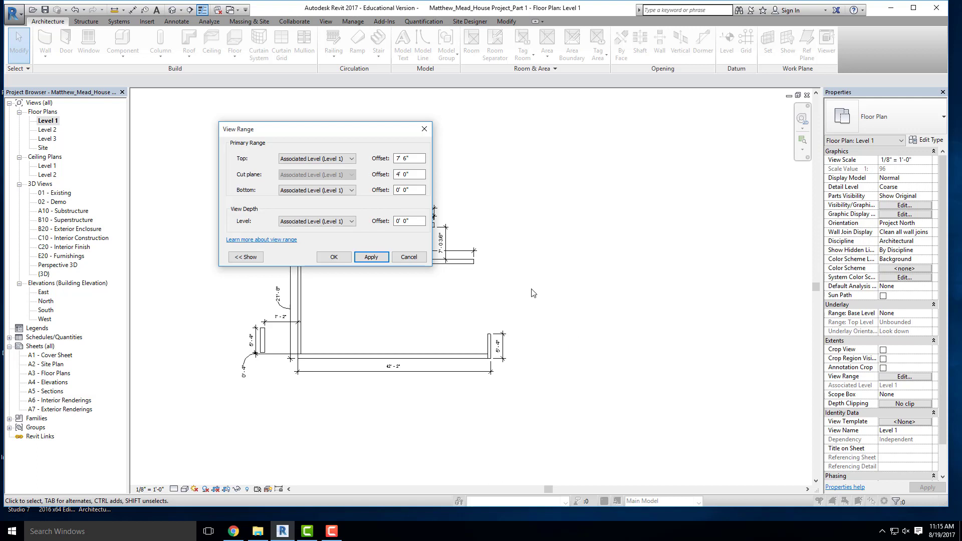
Set the Level 1 plan's view depth offset to -3/4" in the View Range and apply it
left_click_drag(423, 221, 370, 225)
type("-8")
key("BackSpace")
type("3/4")
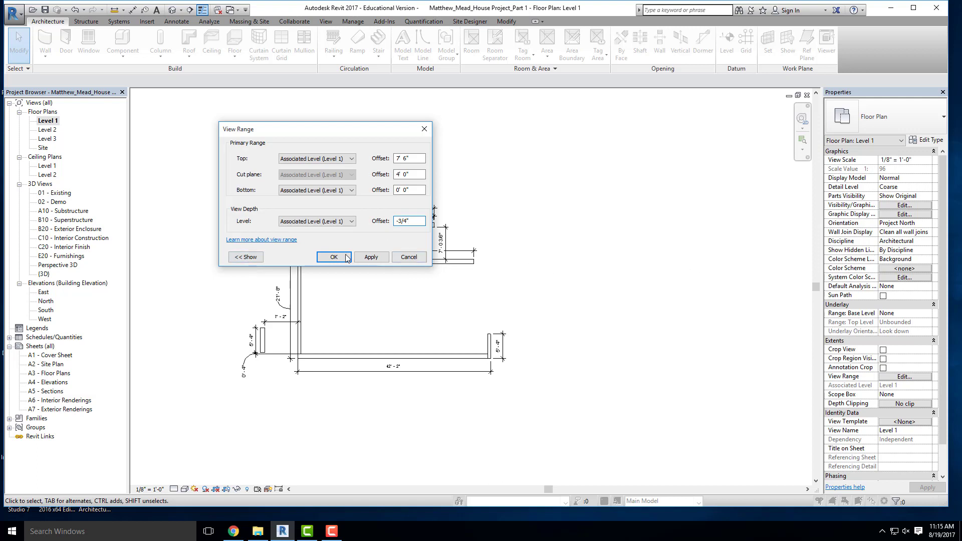
left_click(374, 259)
Set the Level 1 plan's view depth offset to -1 and accept the View Range
left_click(422, 221)
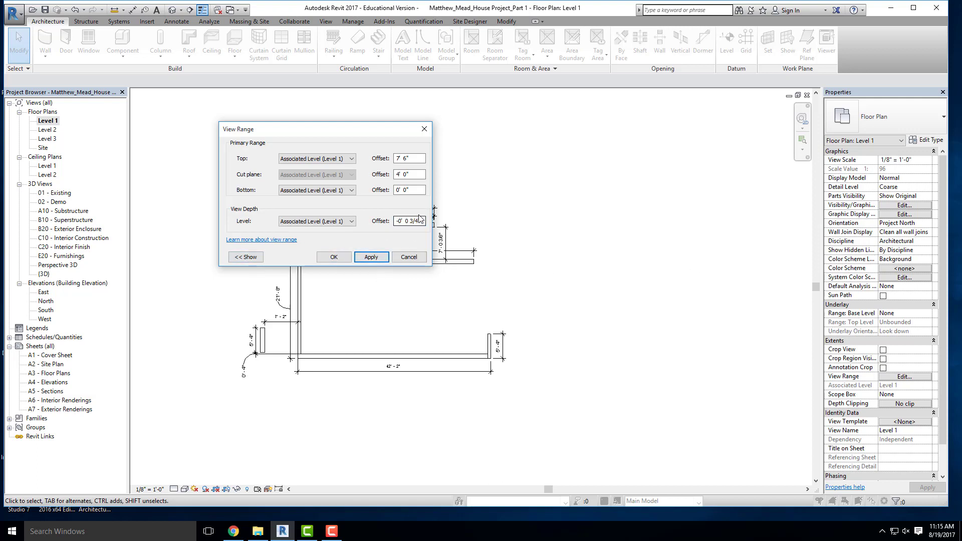
left_click_drag(422, 220, 353, 221)
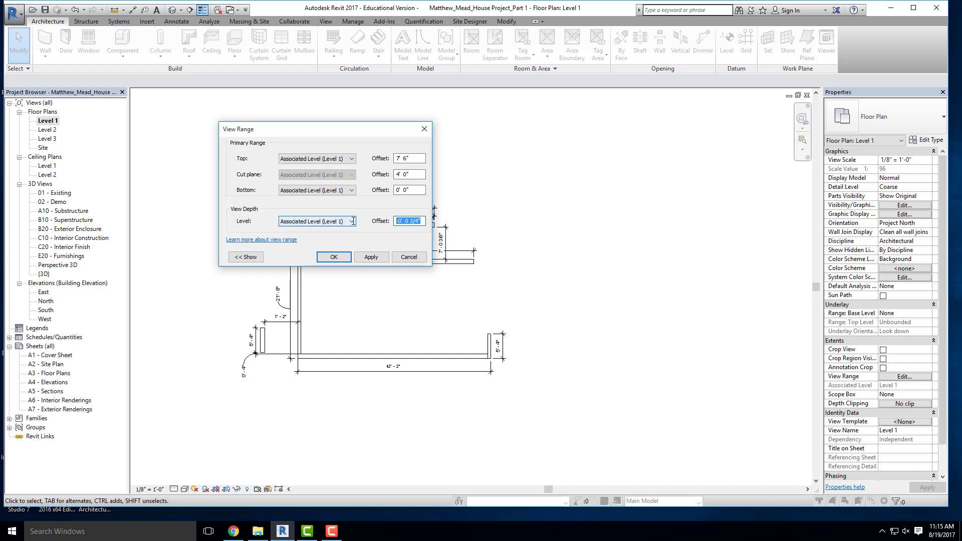
type("-1")
key("Return")
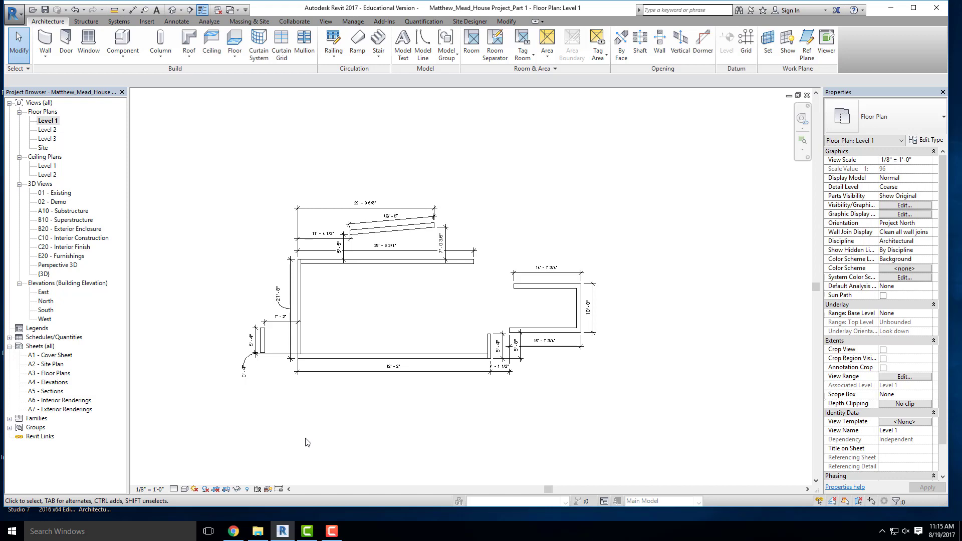
Switch to the Part 2 PDF in Chrome, review the Foundation and Second Floor Walls sections, and return to Revit
mouse_move(237, 535)
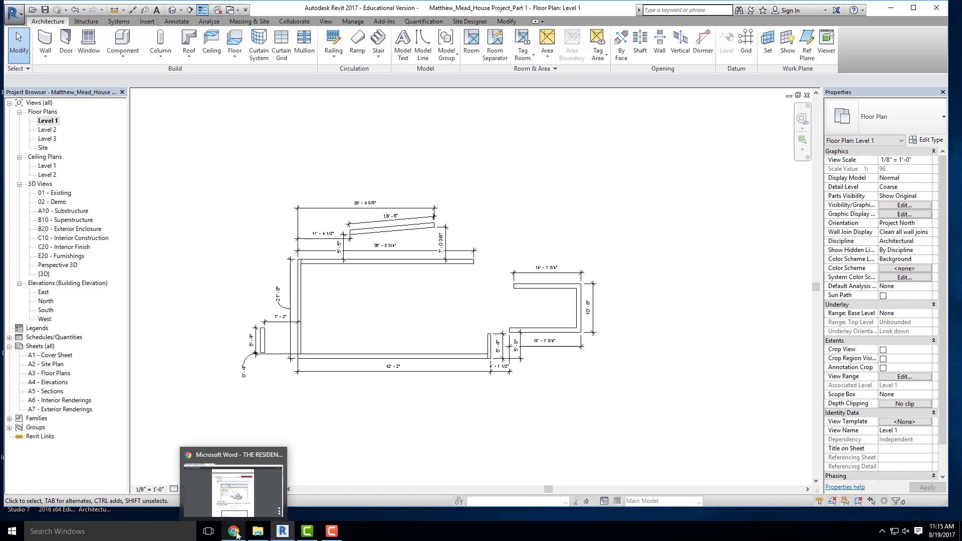
left_click(250, 503)
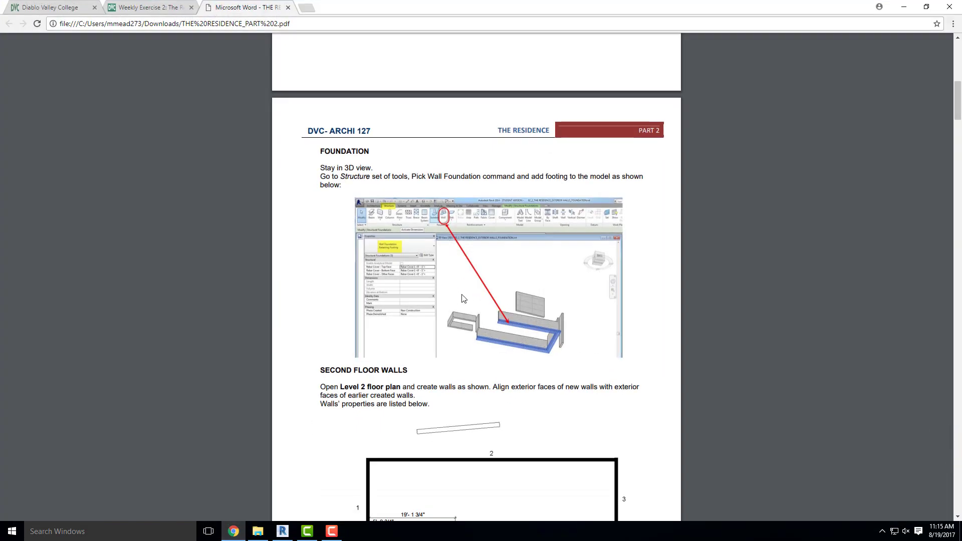
scroll(561, 295, "down", 2)
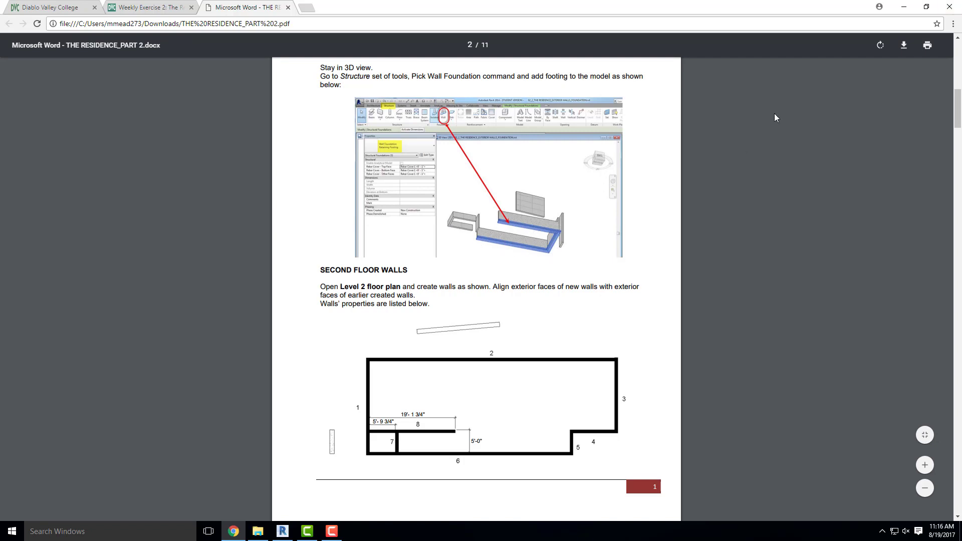
left_click(904, 7)
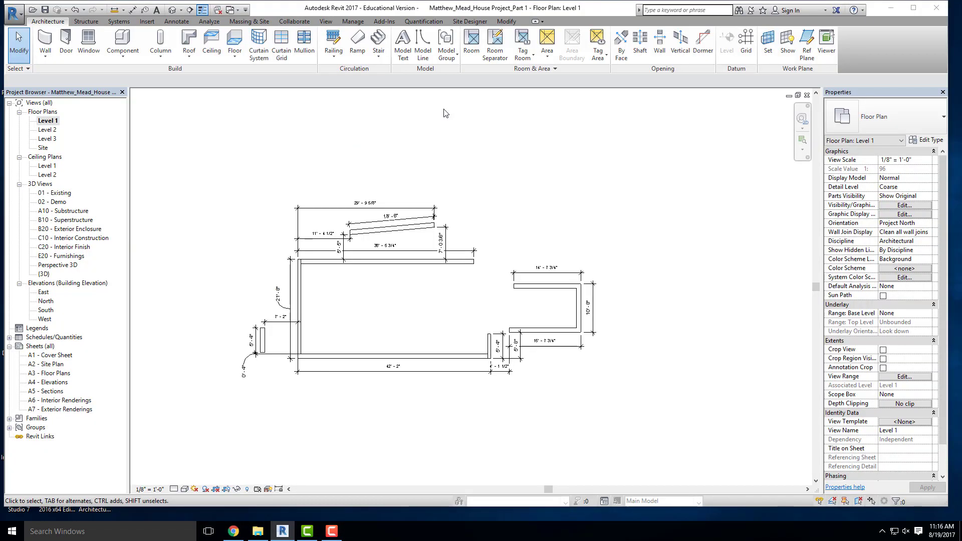
Open the default 3D view and orient it towards the front of the foundation walls
left_click(172, 9)
scroll(439, 272, "down", 4)
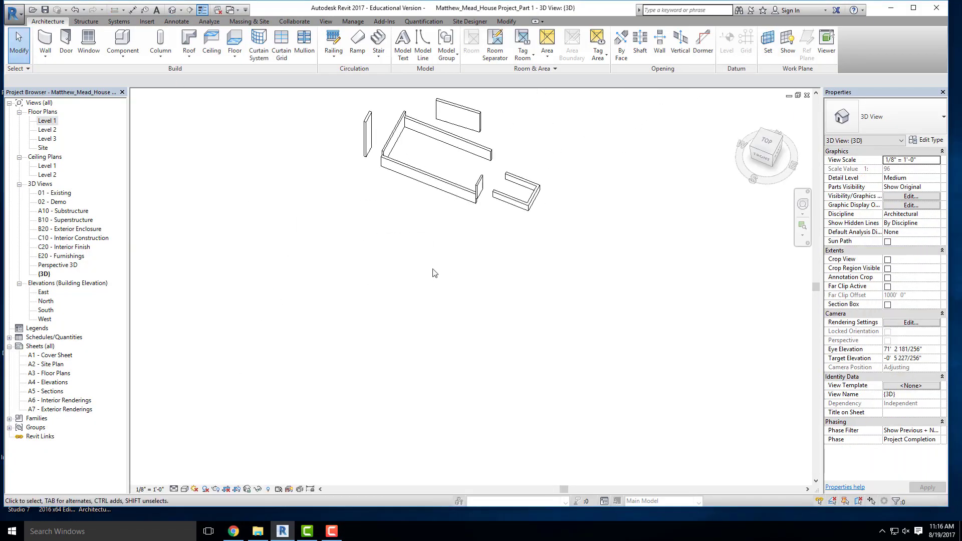
middle_click_drag(416, 284, 436, 235, "shift")
scroll(446, 194, "up", 2)
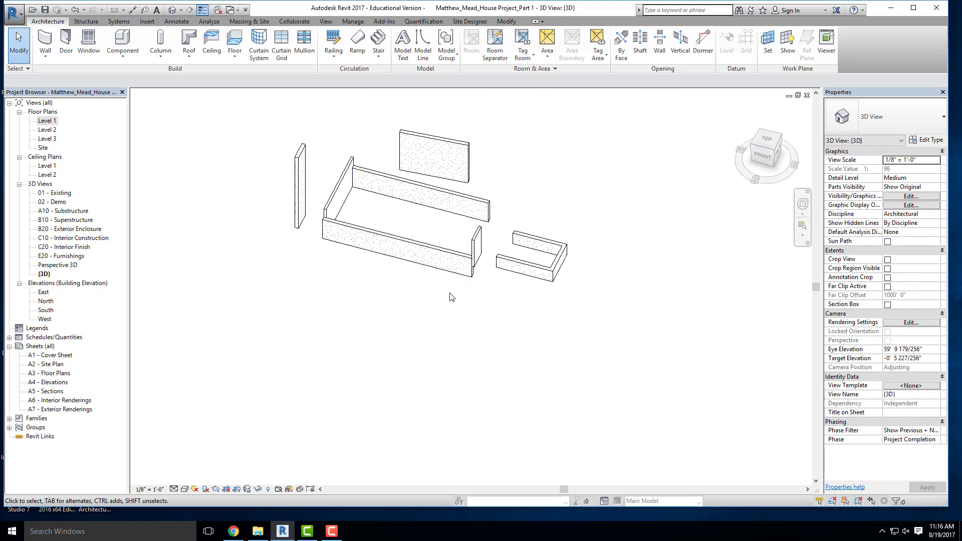
middle_click_drag(327, 257, 301, 266, "shift")
Place a Bearing Footing - 36" x 12" wall foundation under the main enclosure's long front wall
left_click(85, 21)
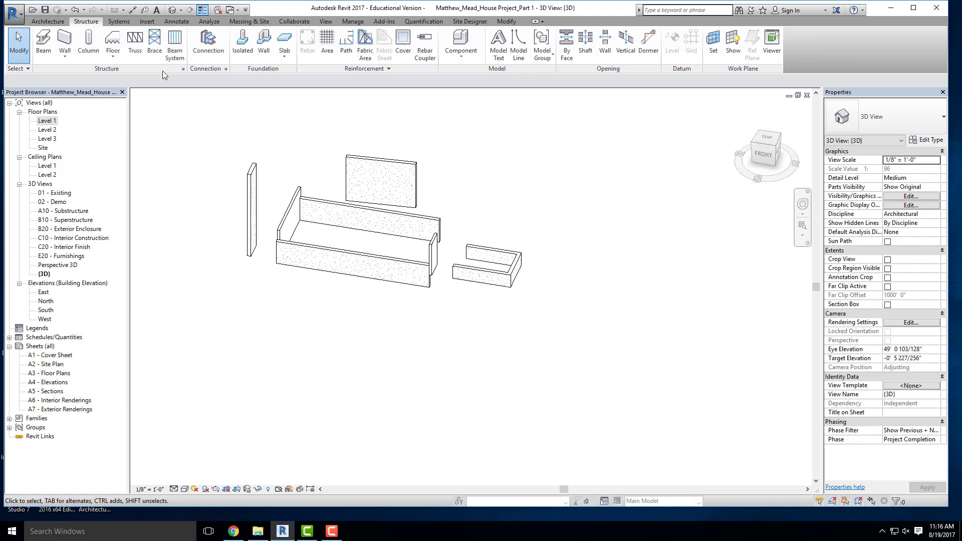
left_click(262, 38)
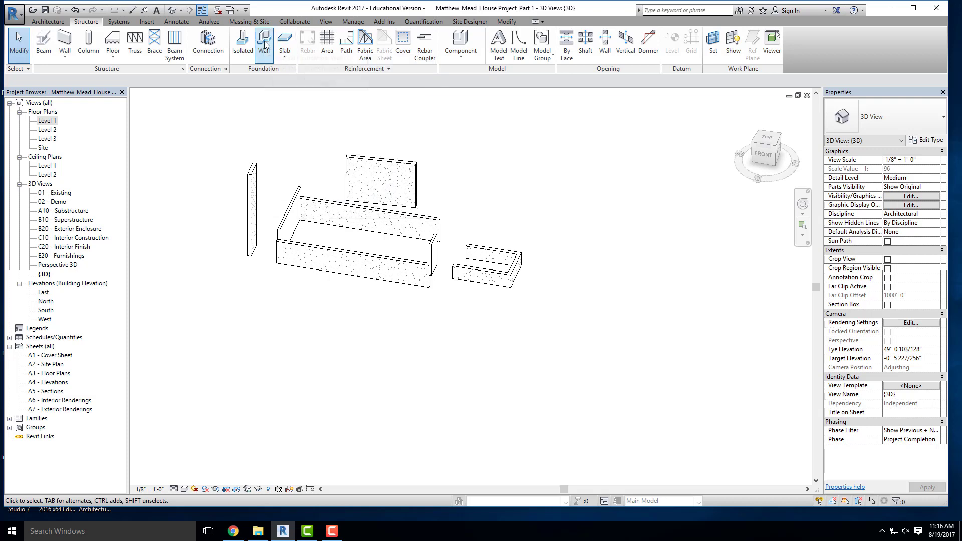
left_click(264, 39)
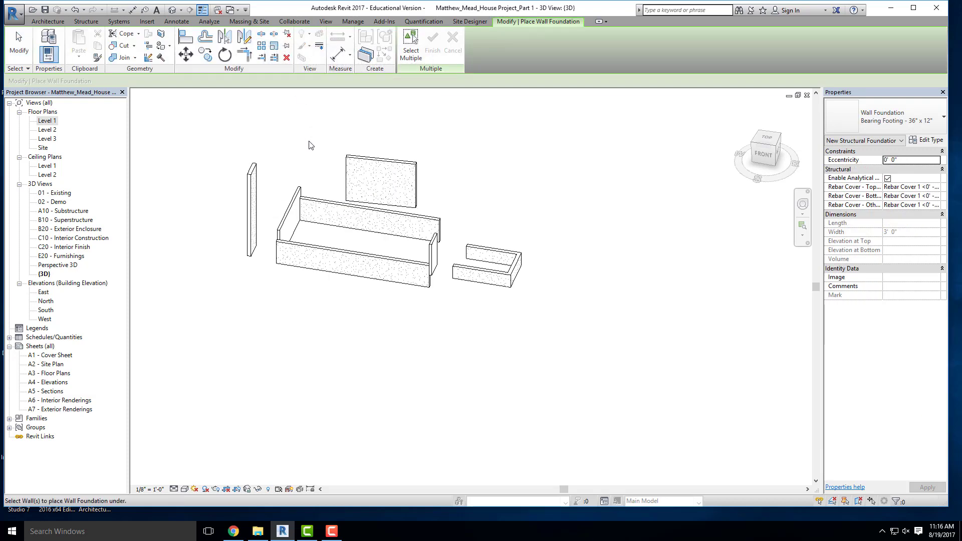
left_click(338, 255)
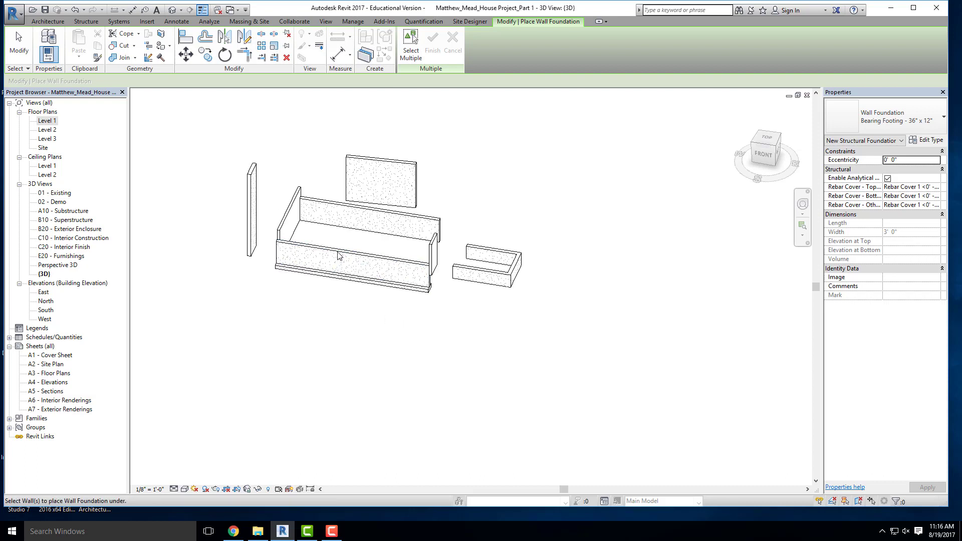
Add 36" x 12" bearing footings under the main enclosure's short west wall and long rear wall, and finish placing foundations
scroll(299, 284, "up", 1)
scroll(299, 285, "up", 2)
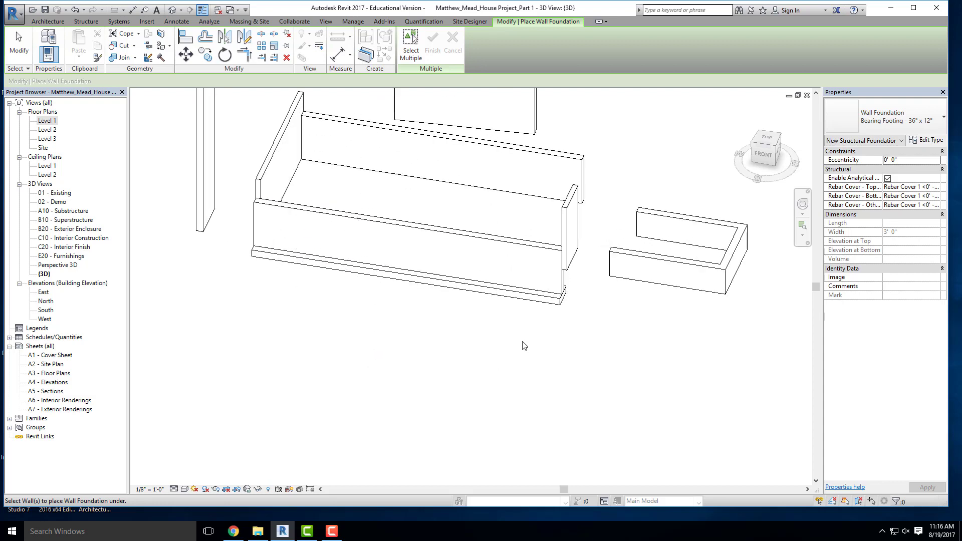
mouse_move(521, 344)
middle_mouse_down("shift")
mouse_move(440, 328)
mouse_move(427, 356)
middle_mouse_up("shift")
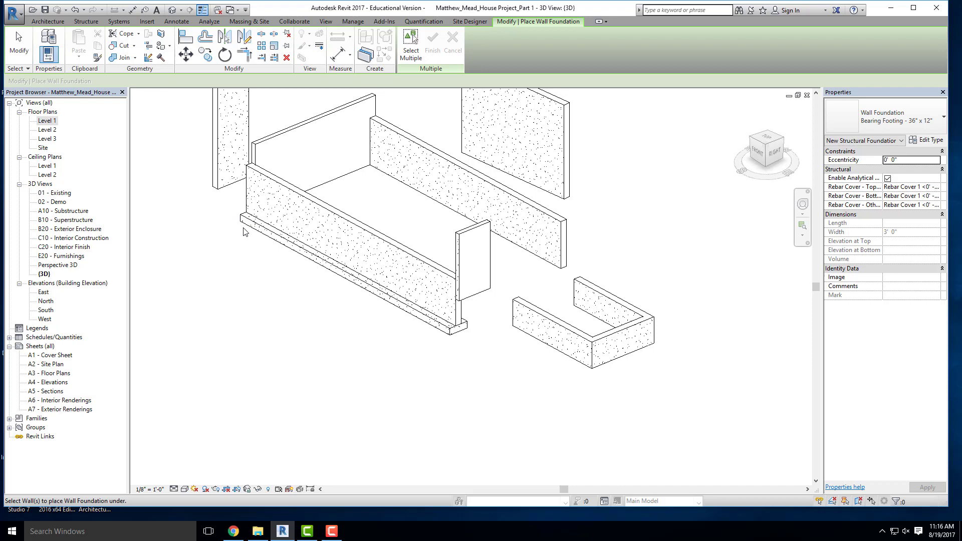
middle_click_drag(244, 226, 616, 327, "shift")
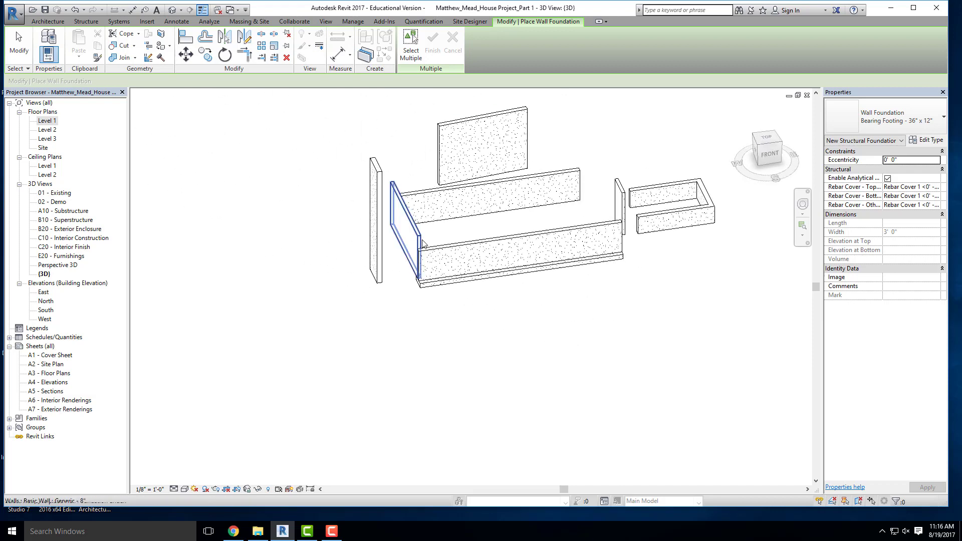
left_click(423, 242)
middle_click_drag(310, 290, 357, 324, "shift")
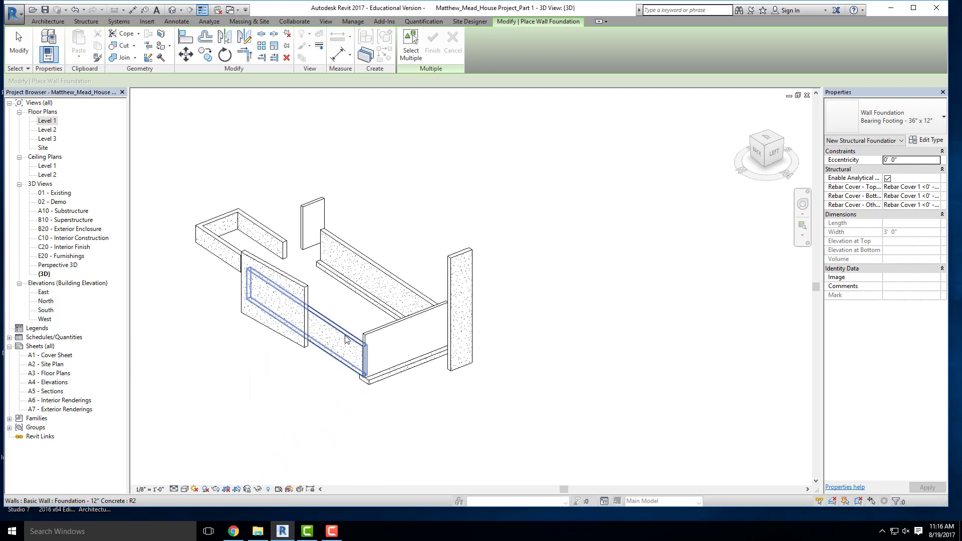
left_click(357, 324)
scroll(364, 393, "up", 3)
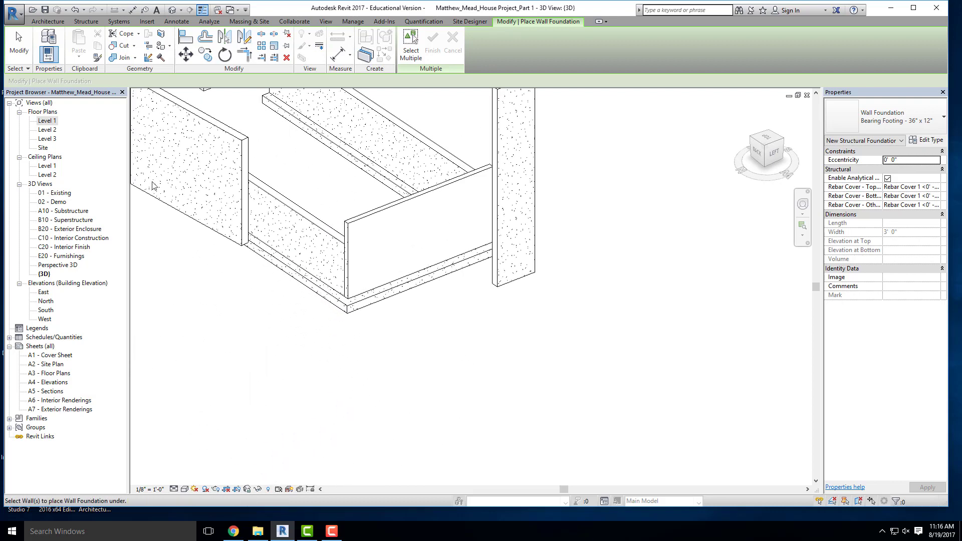
scroll(154, 185, "down", 3)
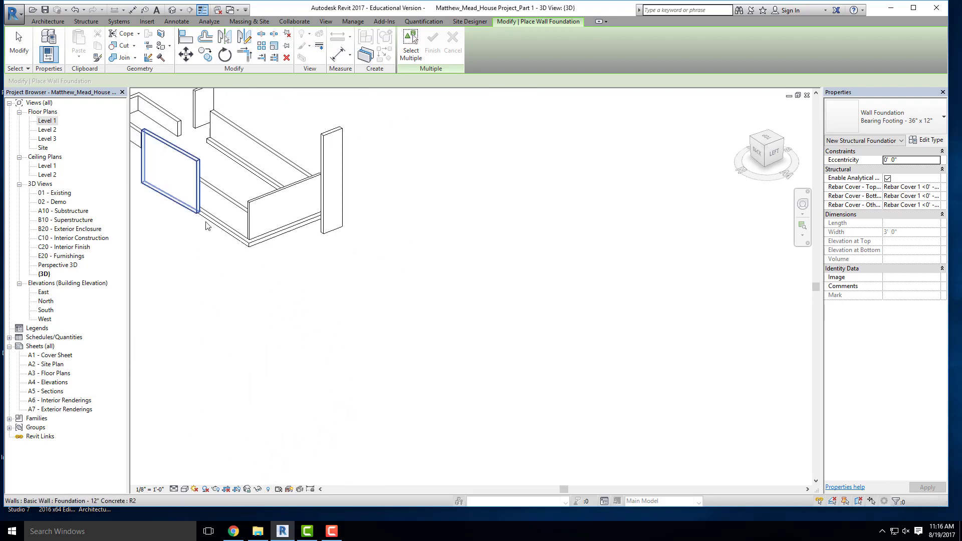
left_click(268, 240)
key("Escape")
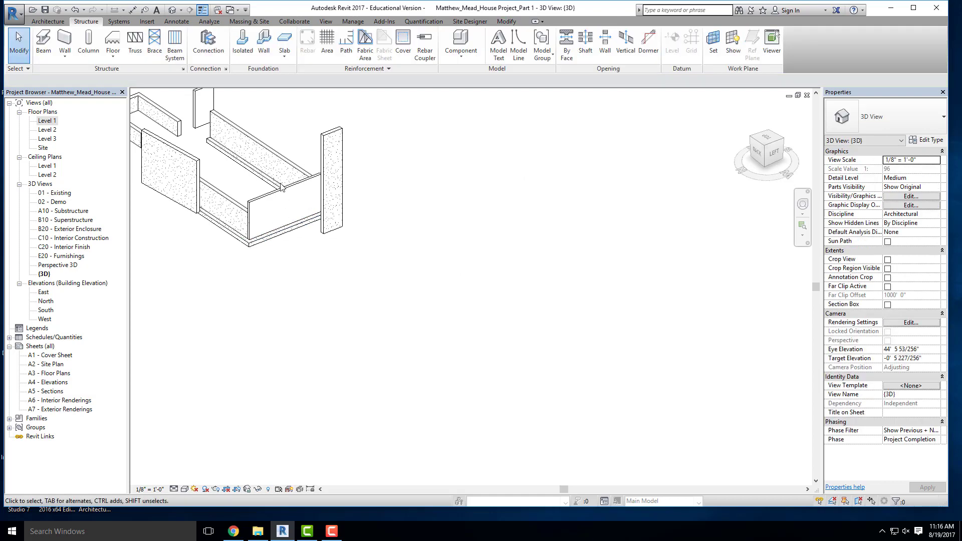
Inspect the properties of the main enclosure's short Generic - 8" wall and clear the selection
left_click(286, 205)
middle_click_drag(440, 224, 248, 238, "shift")
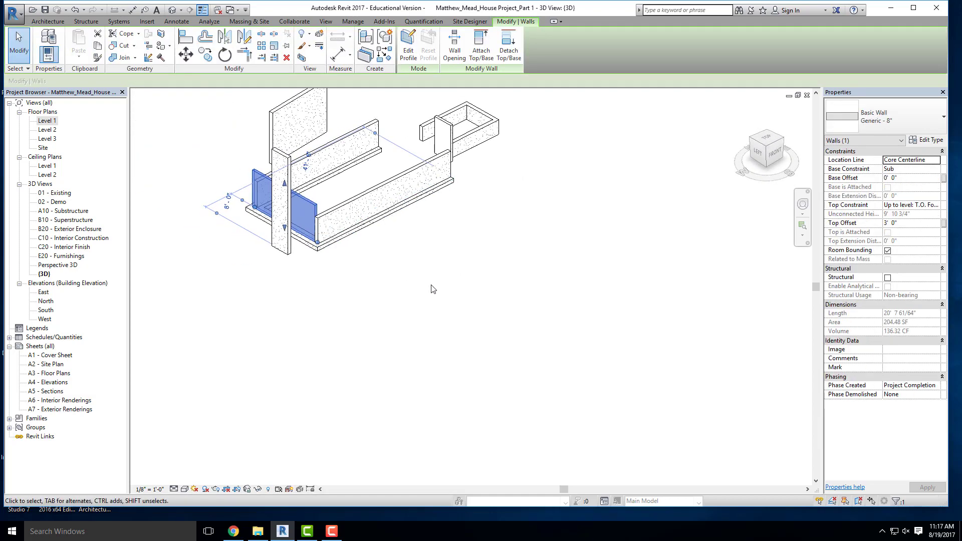
key("Escape")
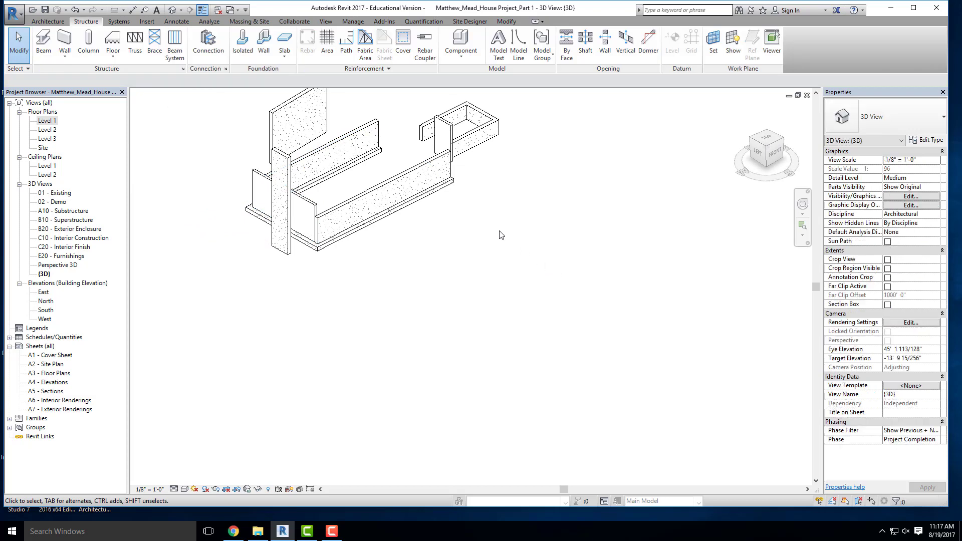
Examine the length, width and elevations of the footing under the long front wall
middle_click_drag(501, 233, 334, 304)
scroll(334, 304, "up", 2)
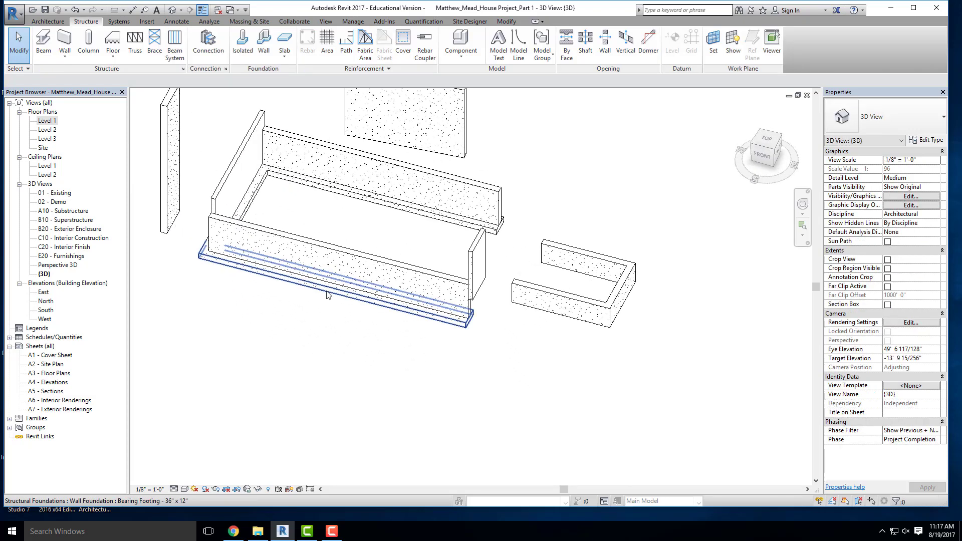
left_click(320, 286)
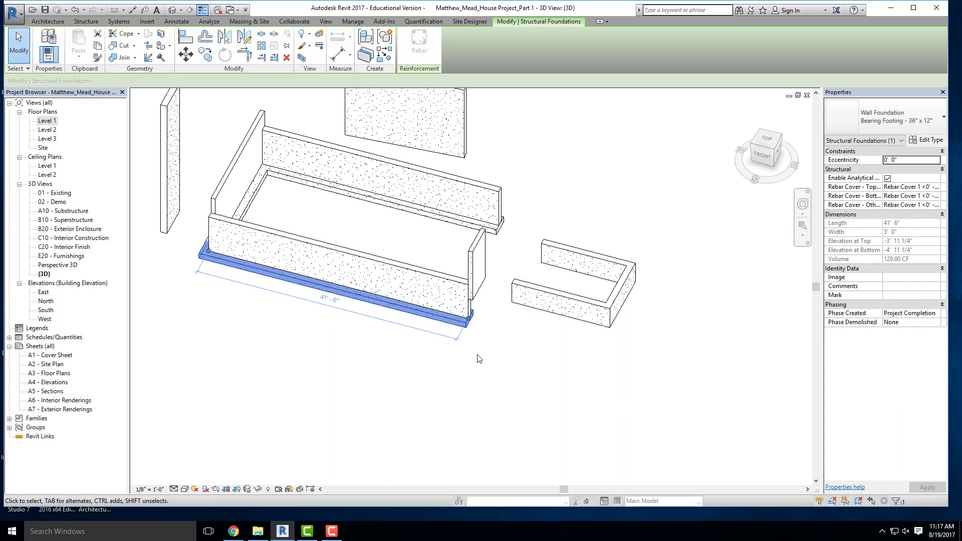
left_click(406, 345)
left_click(448, 320)
left_click(215, 299)
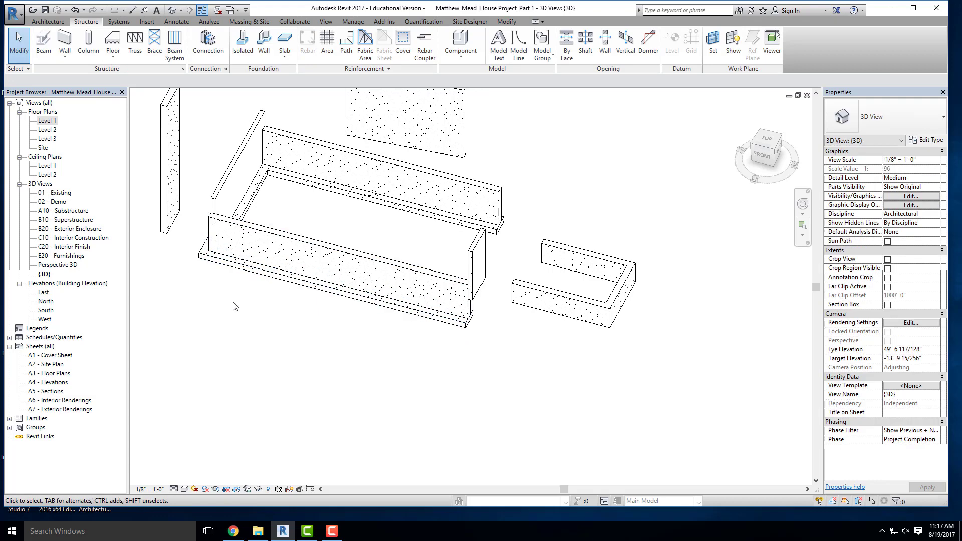
left_click(232, 265)
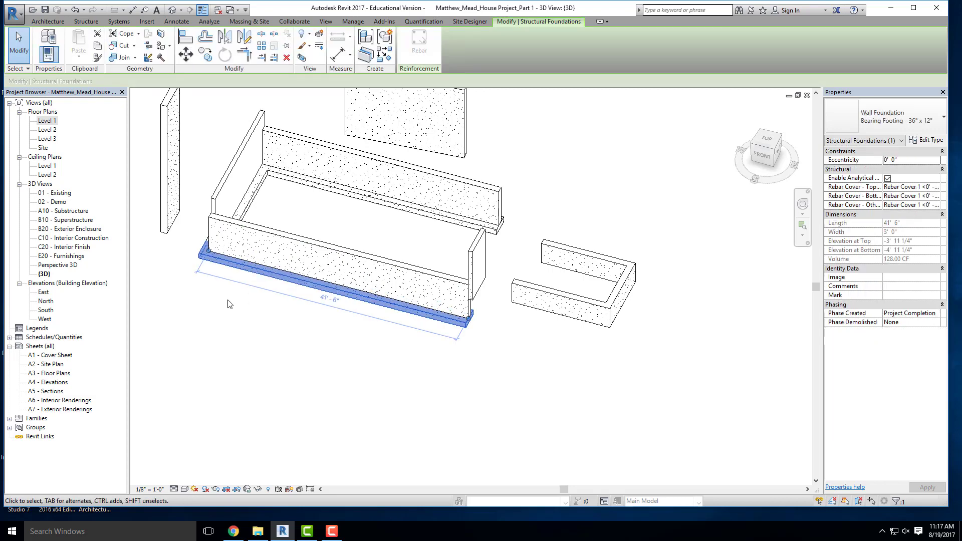
Compare the front footing's properties with those of the concrete foundation wall it supports
scroll(233, 238, "down", 4)
middle_click_drag(201, 234, 489, 185, "shift")
left_click(434, 247)
middle_click_drag(434, 247, 277, 292, "shift")
scroll(277, 292, "up", 2)
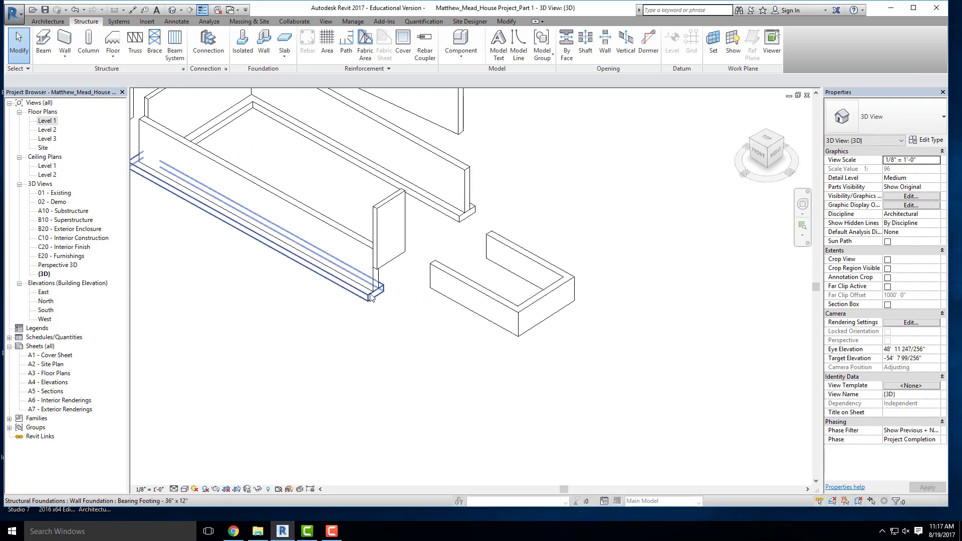
left_click(359, 293)
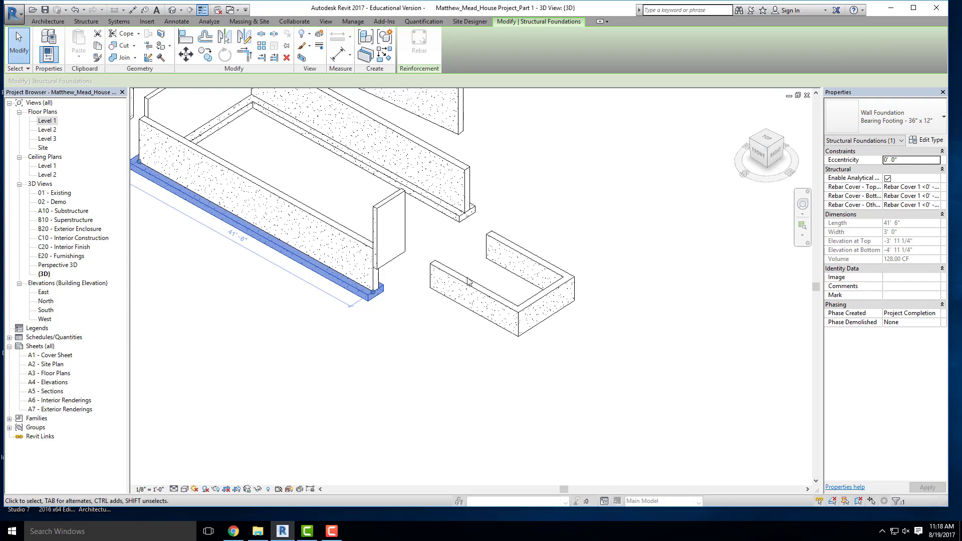
left_click(413, 334)
left_click(357, 249)
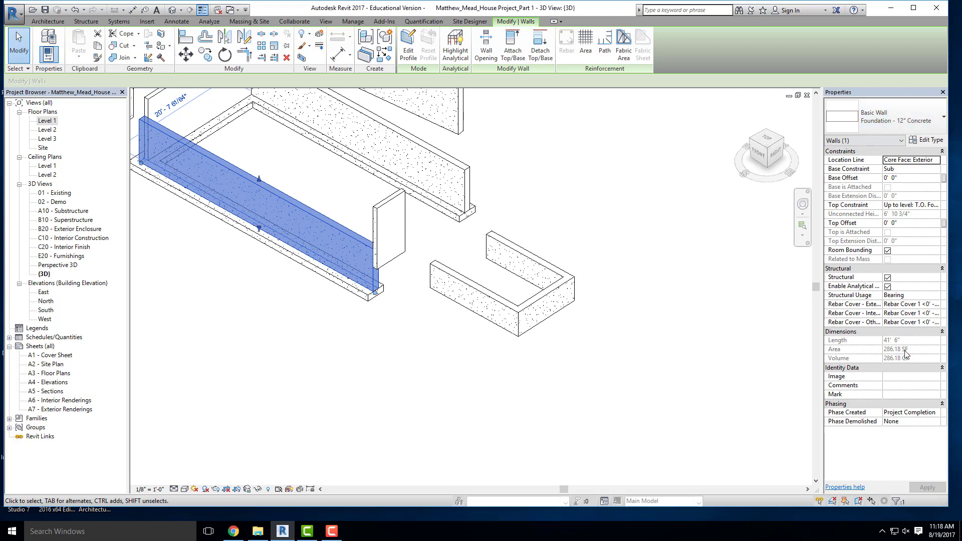
left_click(340, 329)
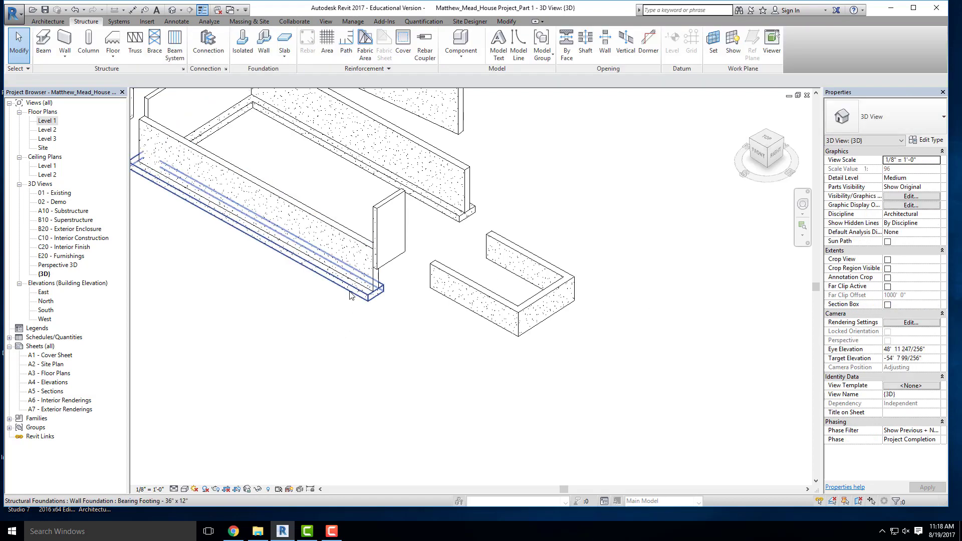
Duplicate the type of the footing under the long front wall and name the new type Bearing Footing - 48"x 24"
left_click(349, 295)
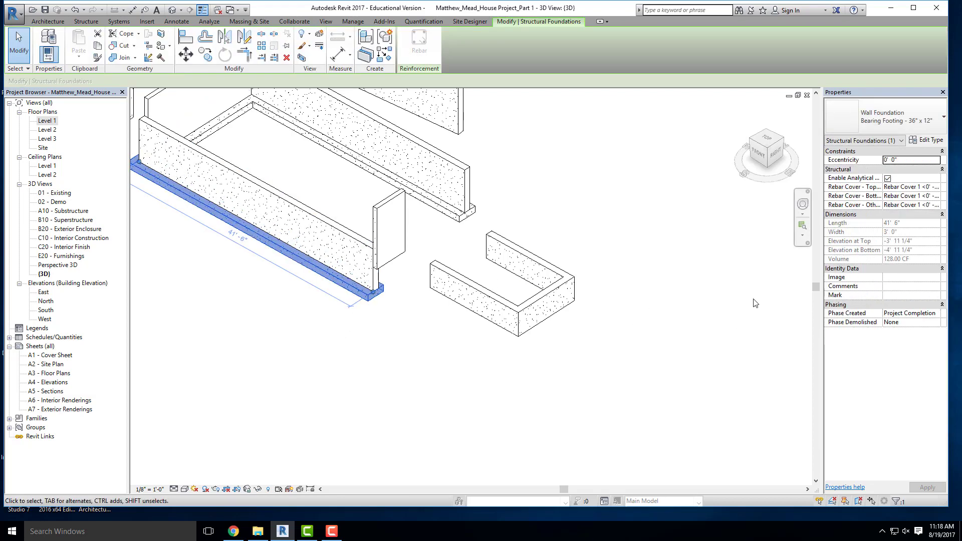
left_click(931, 141)
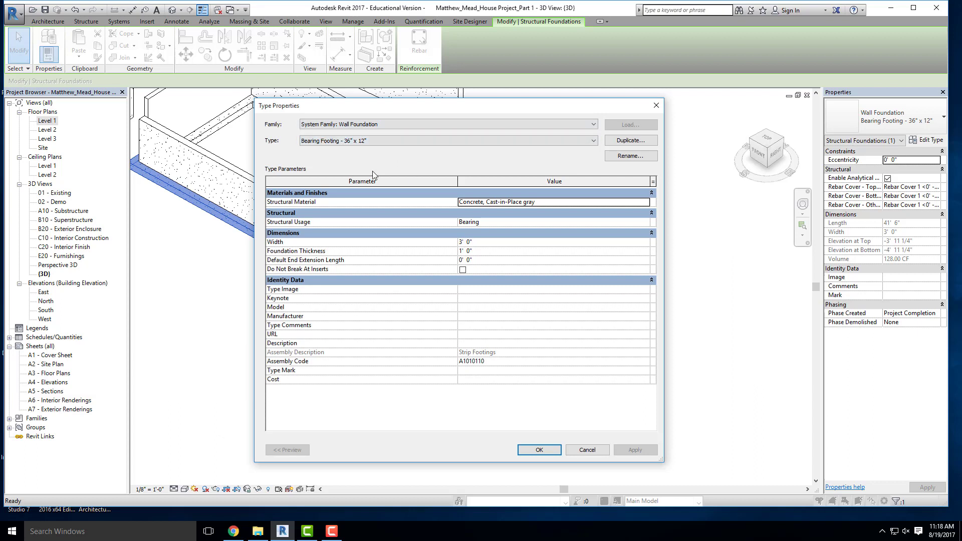
left_click(631, 140)
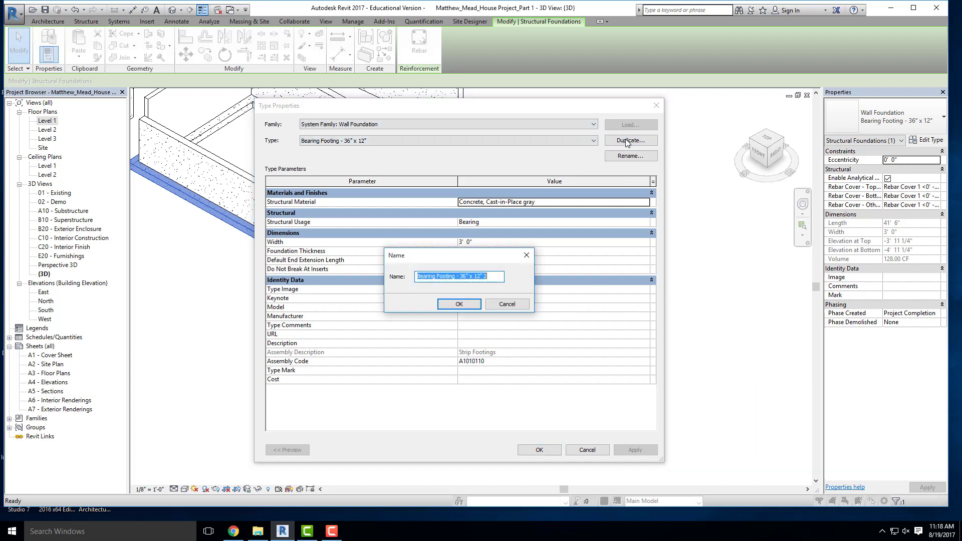
left_click_drag(487, 277, 461, 279)
type("48")
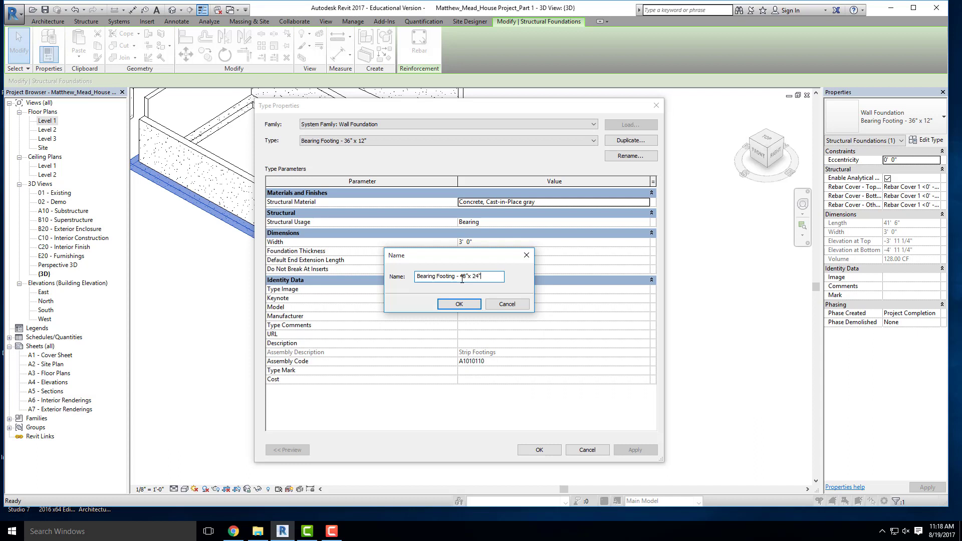
left_click(443, 304)
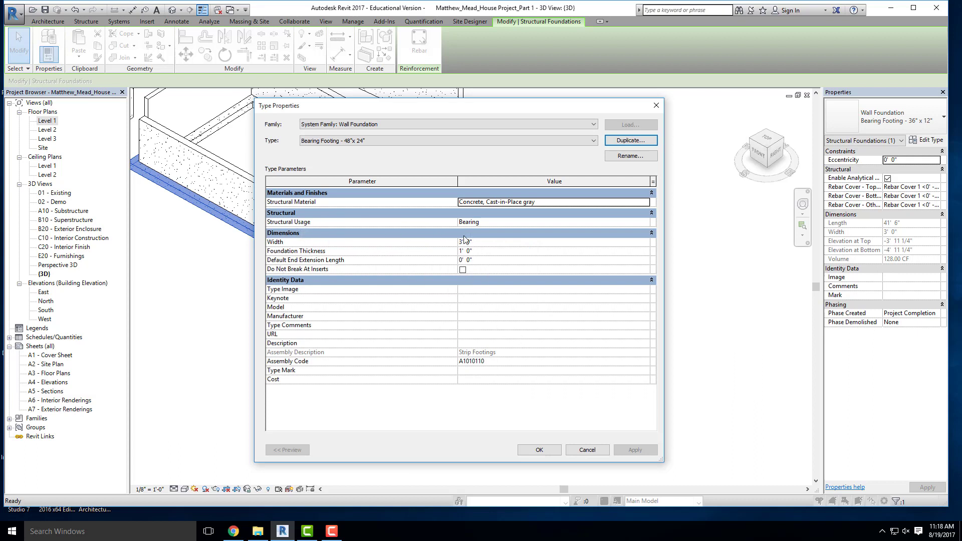
Set the new footing type's width to 4' and foundation thickness to 2', and apply it to the front footing
left_click(482, 243)
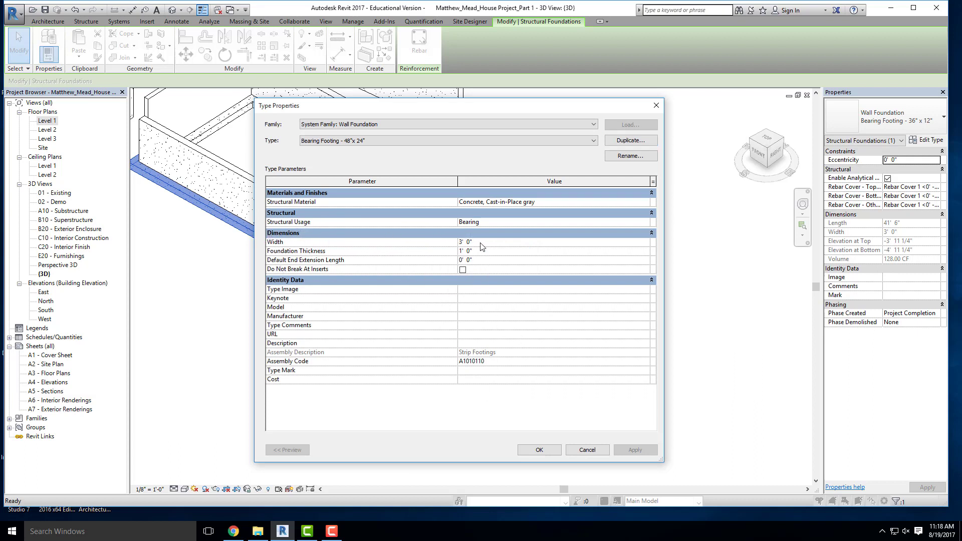
type("4")
left_click(480, 251)
type("2")
left_click(481, 260)
left_click(543, 447)
middle_click_drag(414, 358, 573, 379)
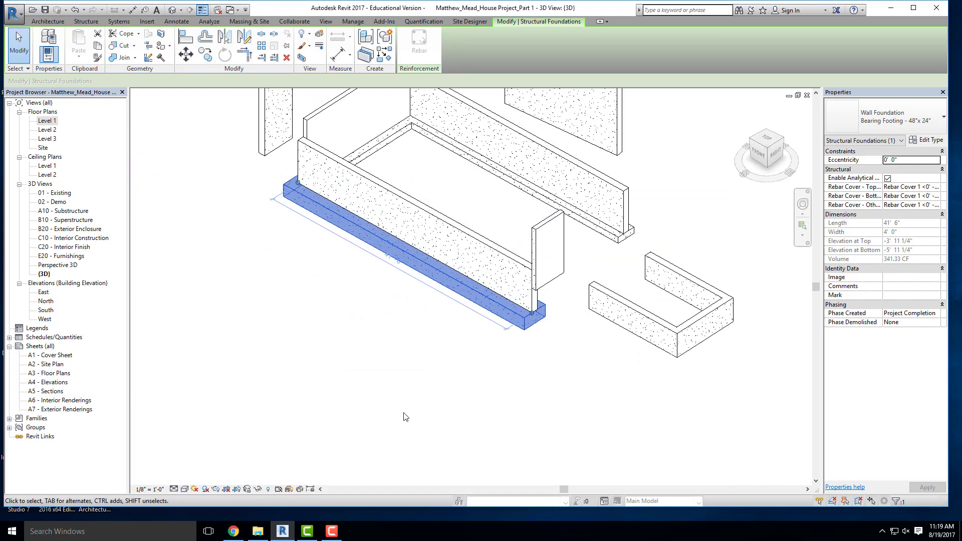
Change the footings under the short west wall and long rear wall to Bearing Footing - 48"x 24"
middle_click_drag(332, 375, 532, 390, "shift")
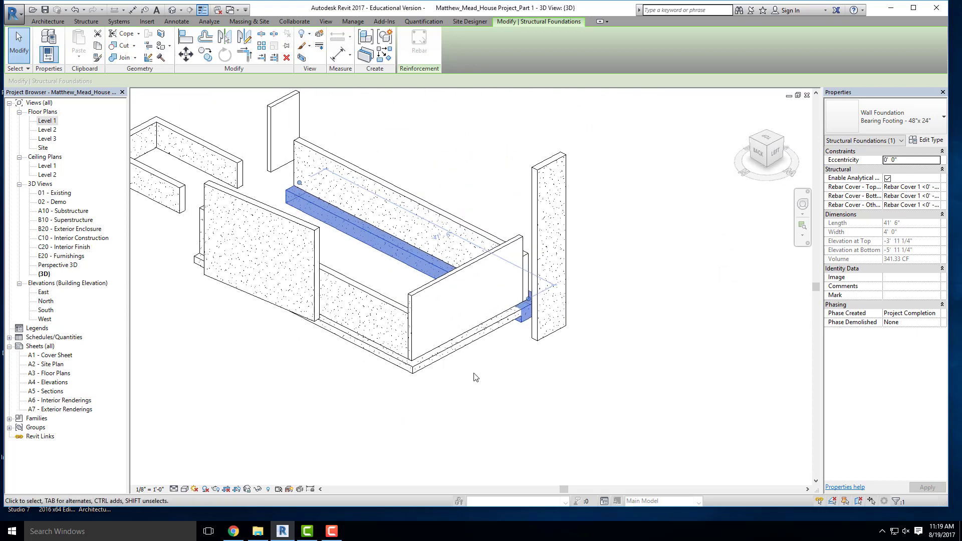
left_click(485, 341)
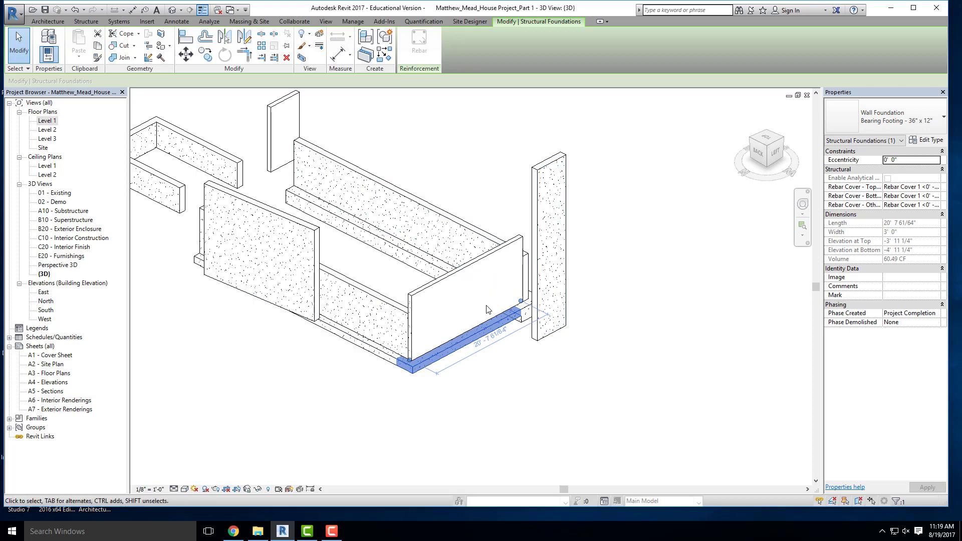
left_click(350, 340, "ctrl")
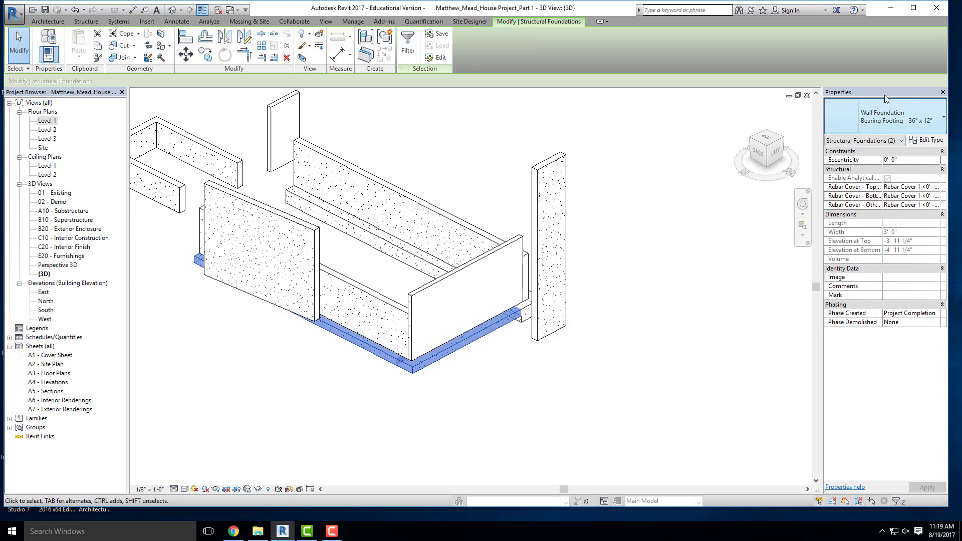
left_click(908, 108)
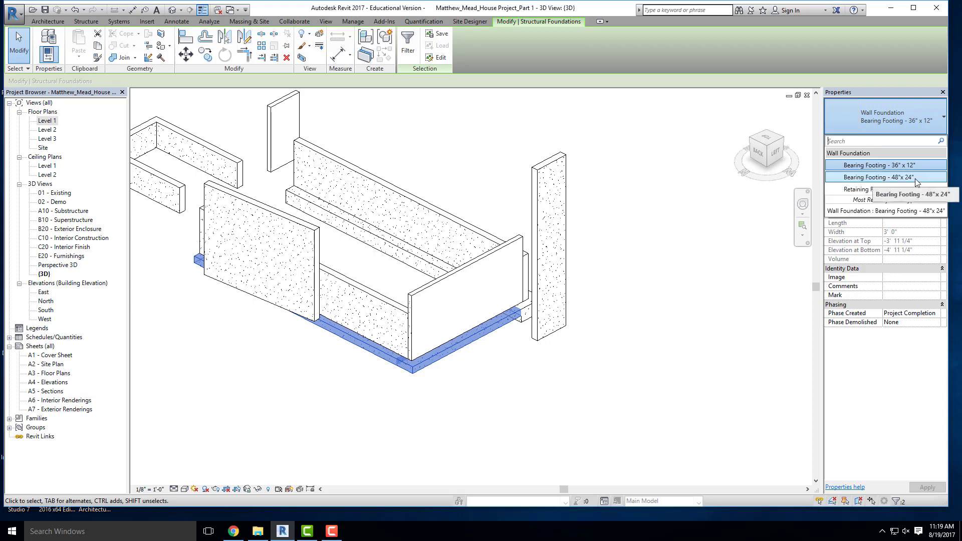
left_click(915, 178)
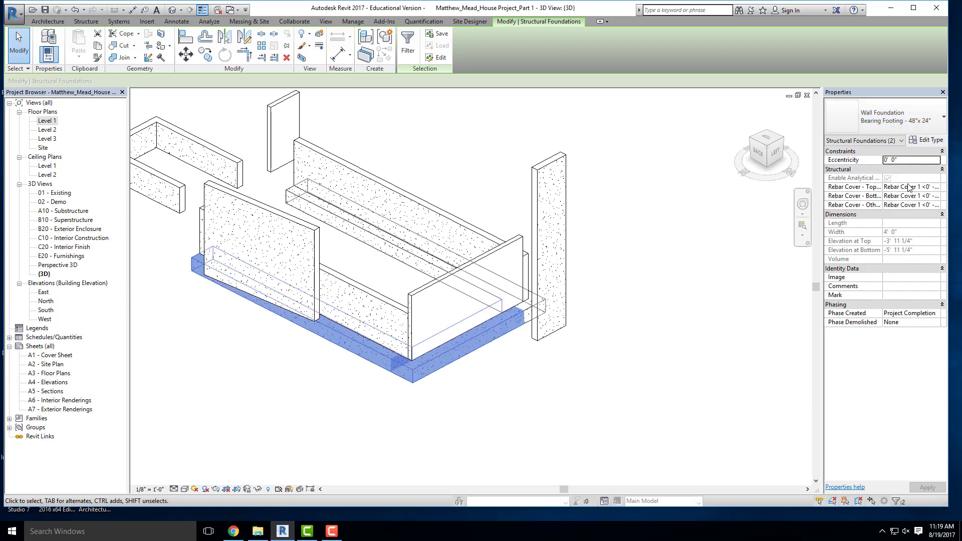
left_click(517, 392)
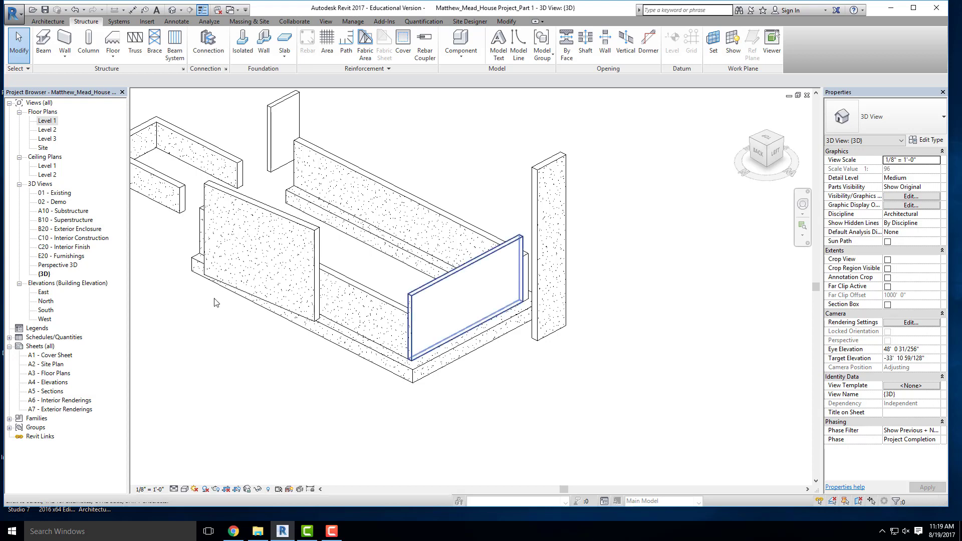
Try deleting the footings under the two long foundation walls and undo the deletions
middle_click_drag(235, 319, 381, 280, "shift")
scroll(446, 319, "up", 1)
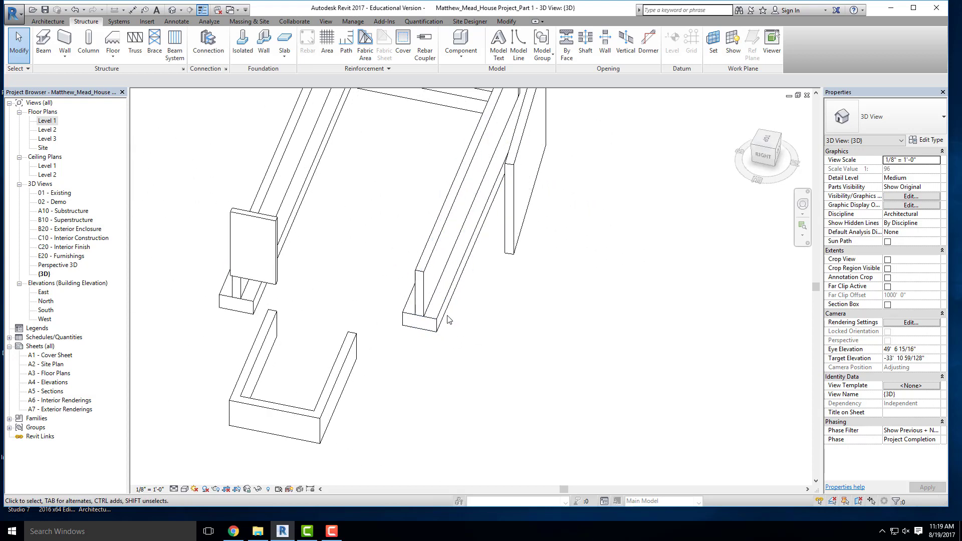
left_click(439, 318)
key("Delete")
middle_click_drag(352, 193, 419, 333)
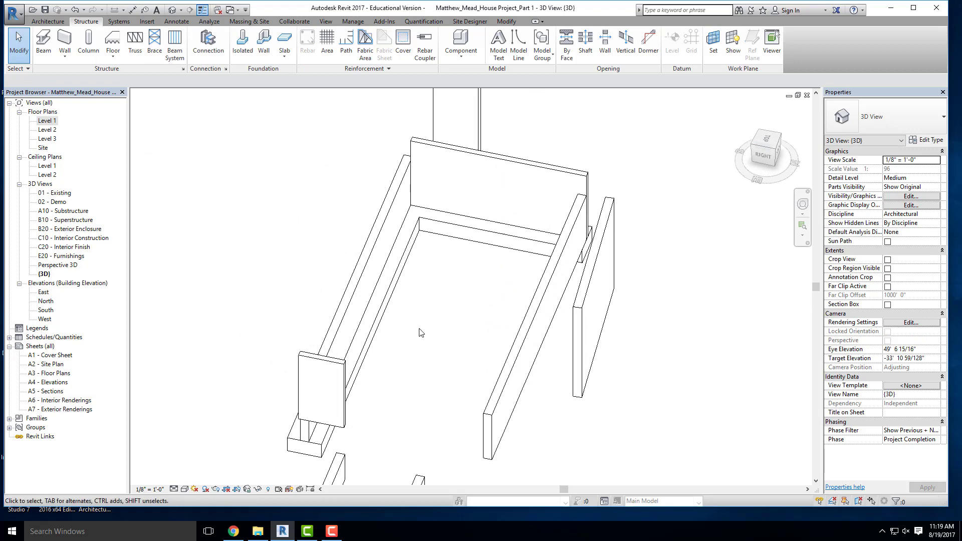
left_click(381, 300)
left_click(434, 354)
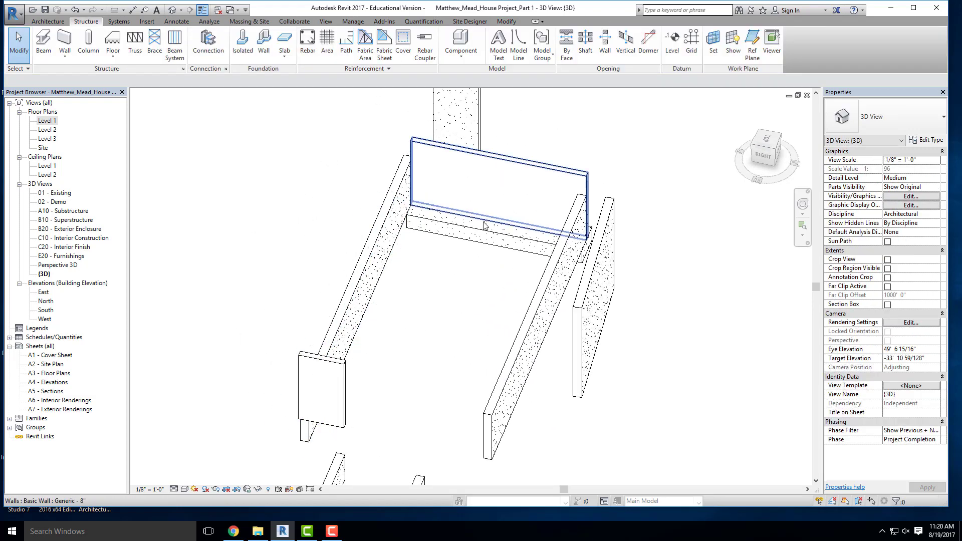
scroll(601, 298, "down", 1)
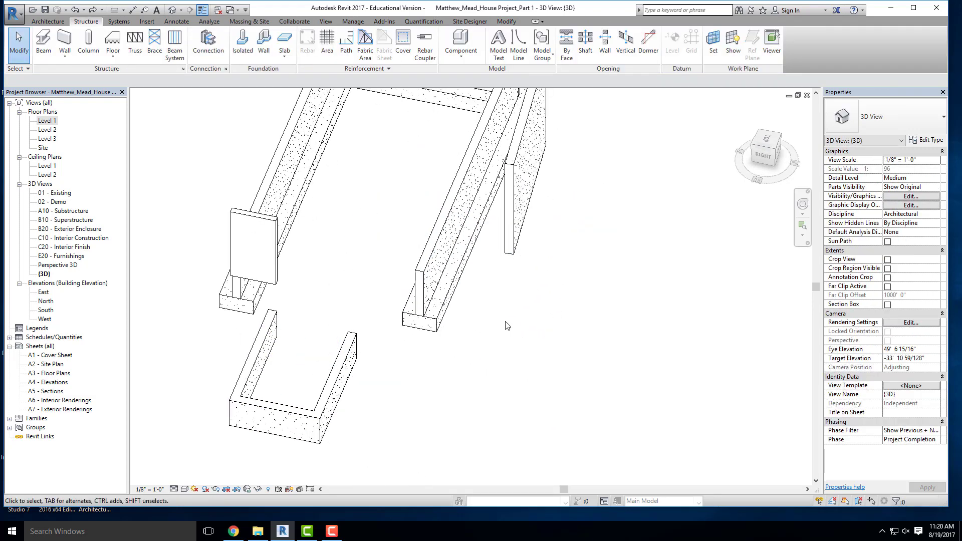
Change all three footings of the main enclosure to the Bearing Footing - 36" x 12" type and clear the selection
scroll(506, 323, "up", 1)
left_click(526, 325)
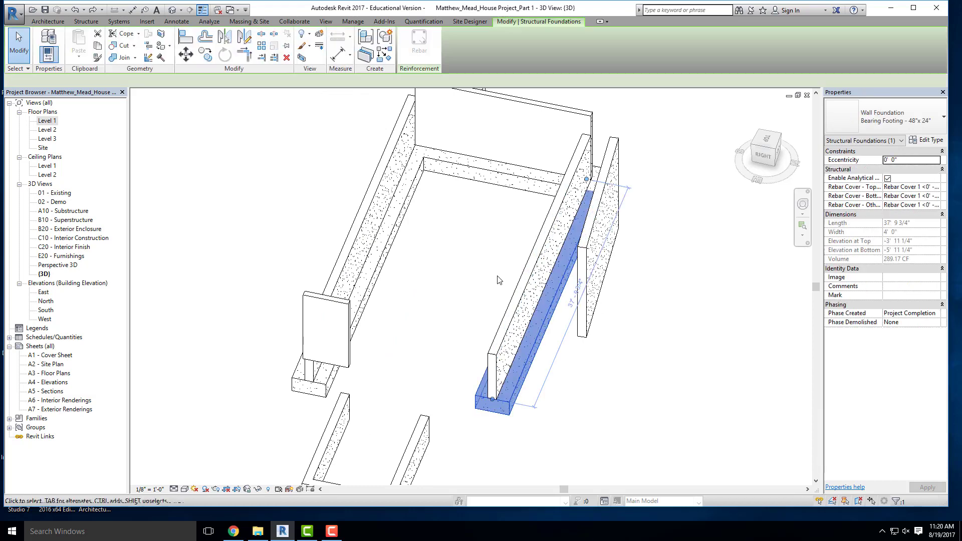
left_click(468, 180, "ctrl")
left_click(411, 191, "ctrl")
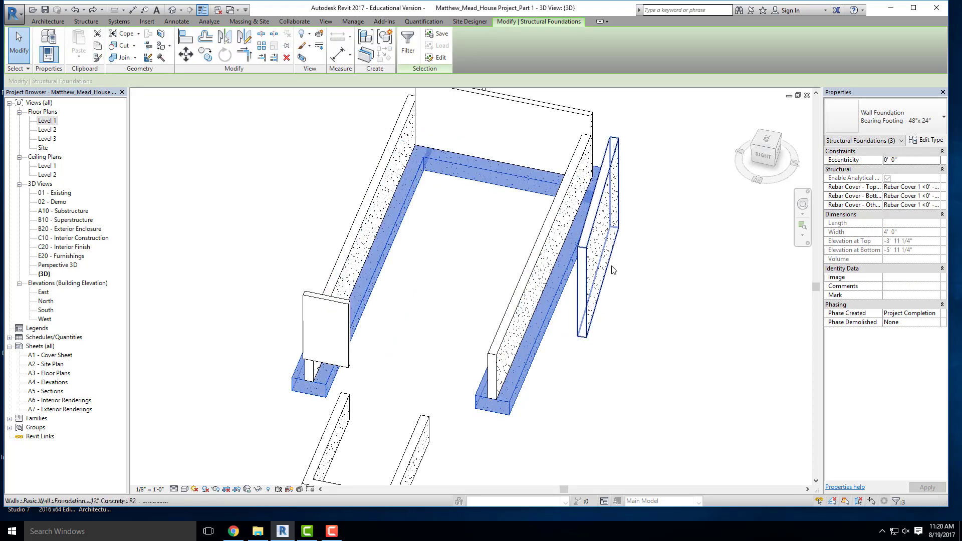
left_click(927, 119)
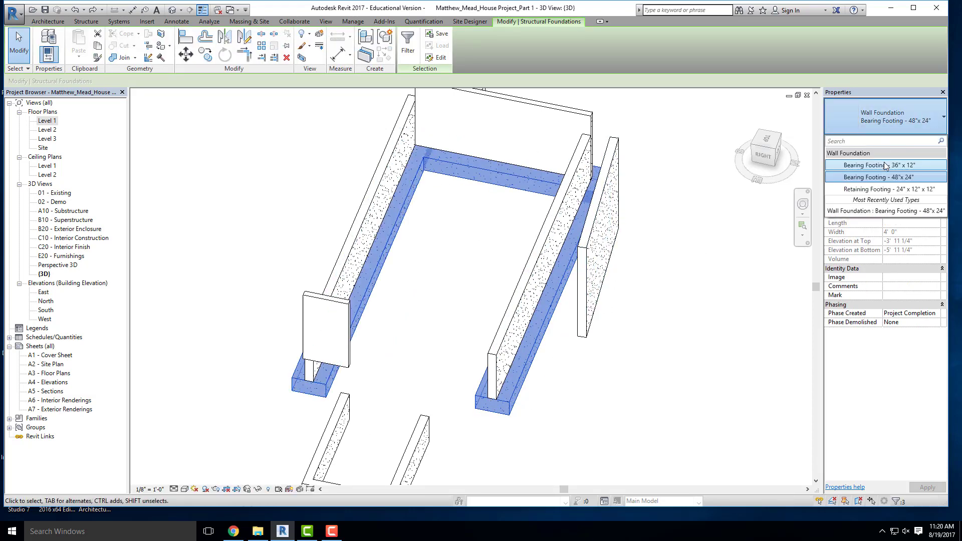
left_click(882, 165)
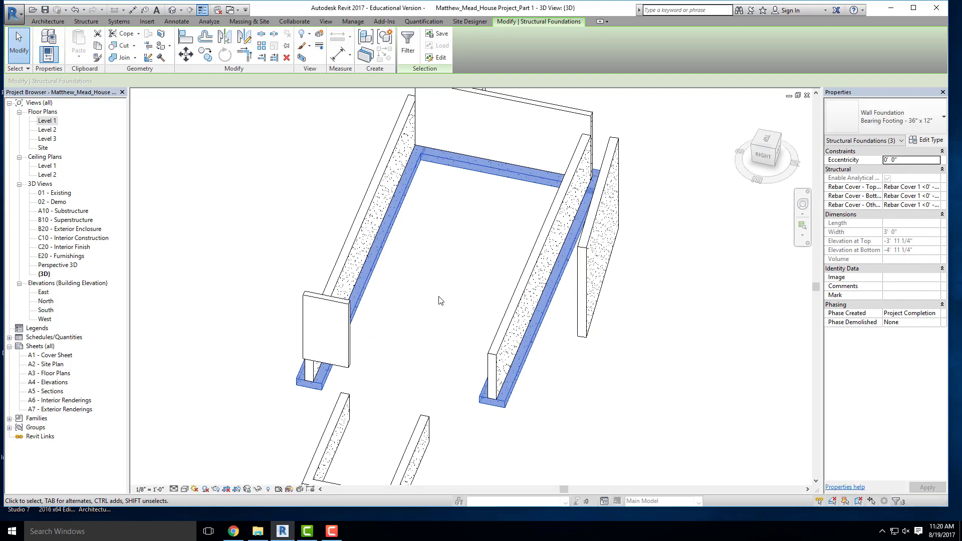
middle_click_drag(325, 273, 491, 217, "shift")
scroll(491, 217, "down", 2)
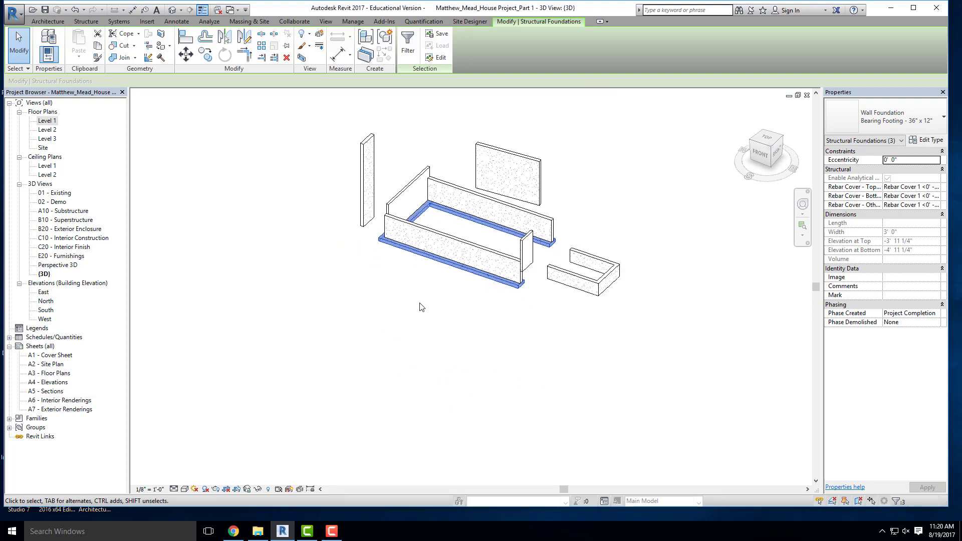
left_click(421, 307)
Review the footings in 3D, check the Part 2 topic list PDF in Chrome, and return to the Revit model
middle_click_drag(538, 244, 494, 263)
scroll(493, 264, "up", 1)
scroll(493, 266, "up", 1)
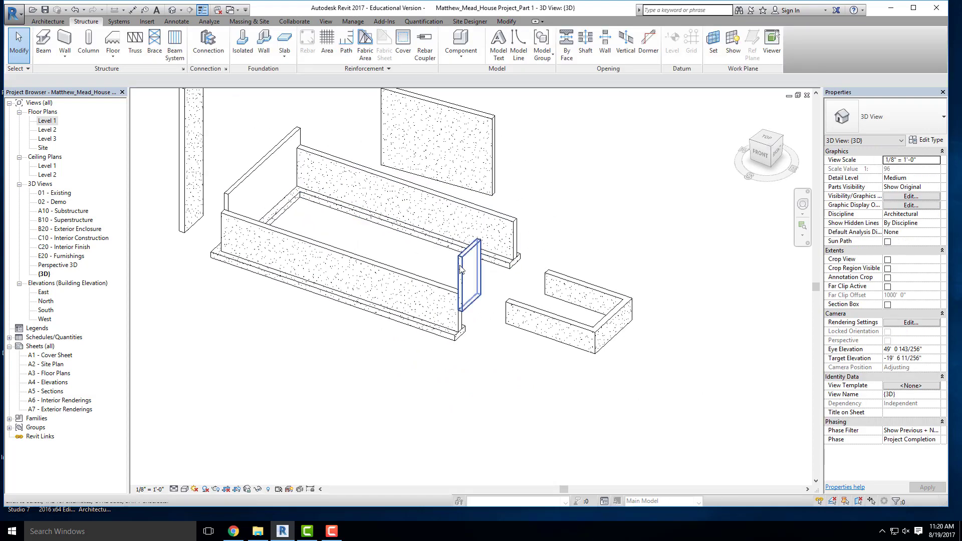
middle_click_drag(355, 247, 381, 247, "shift")
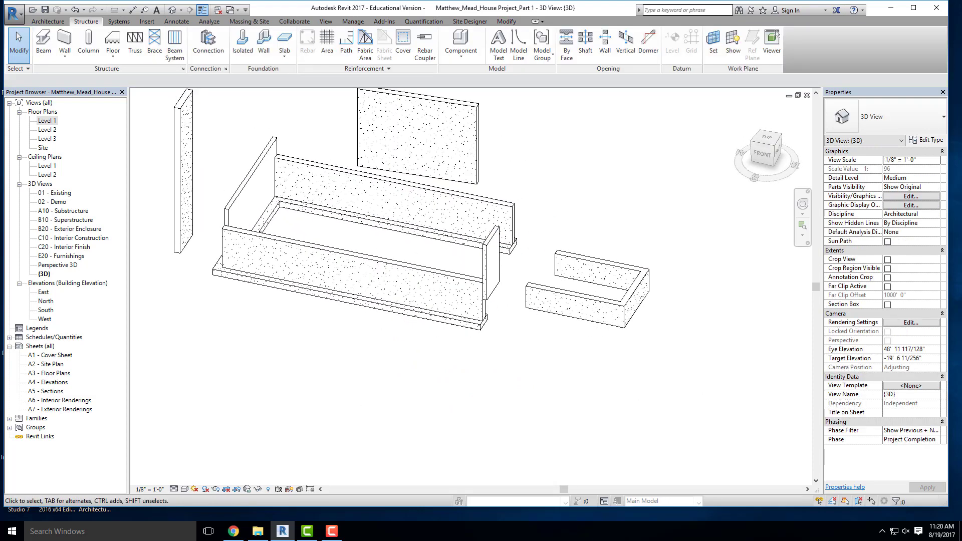
left_click(239, 536)
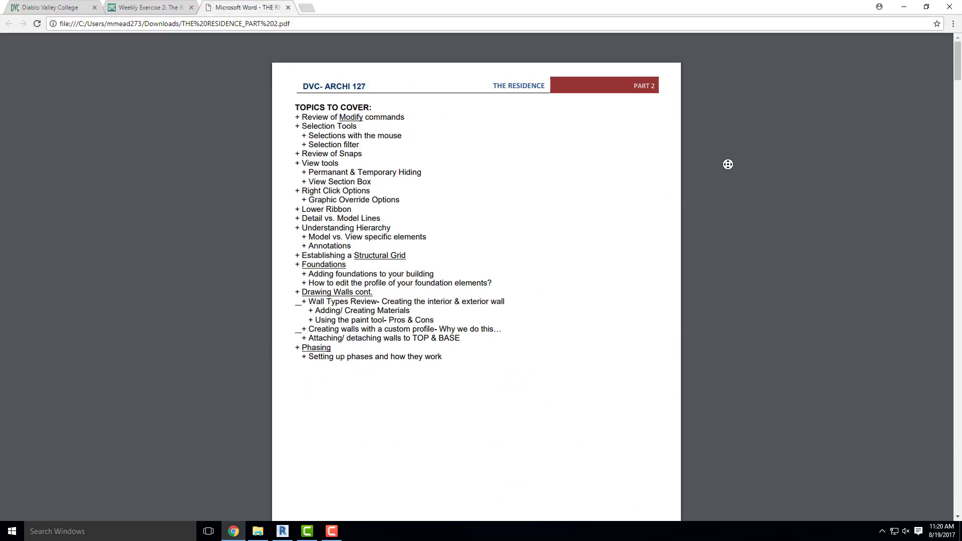
left_click(903, 6)
middle_click_drag(446, 308, 318, 337, "shift")
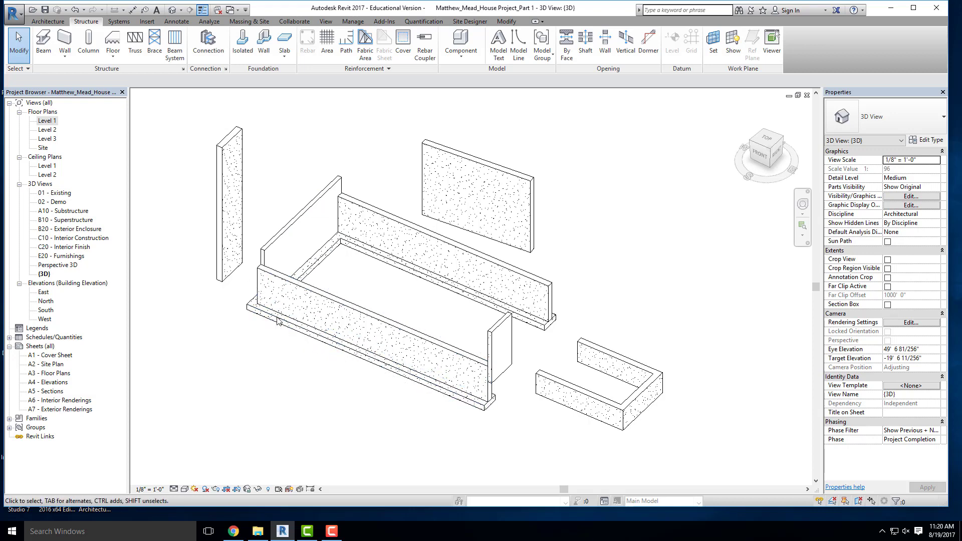
Select the three footings together with the front and short west walls to inspect their common properties, and clear the selection
left_click(379, 260)
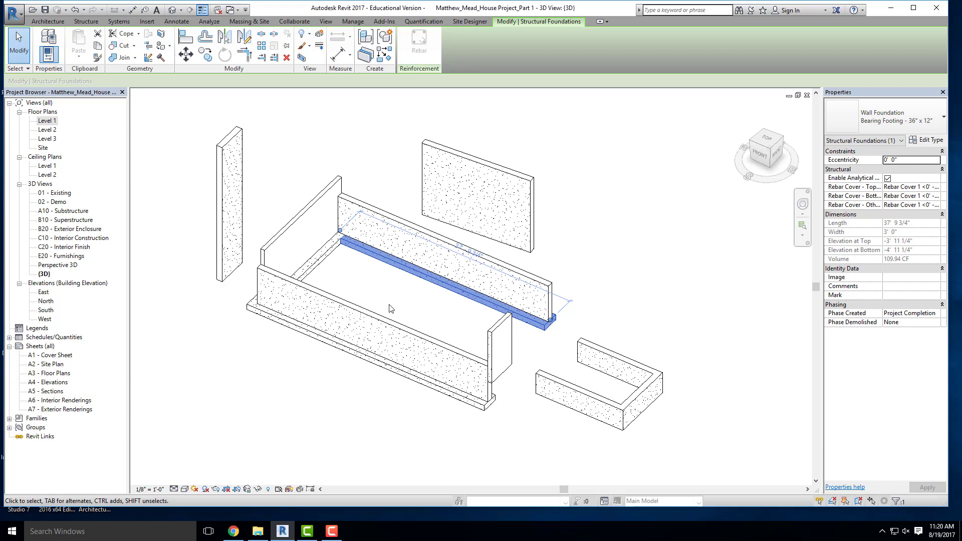
left_click(320, 256, "ctrl")
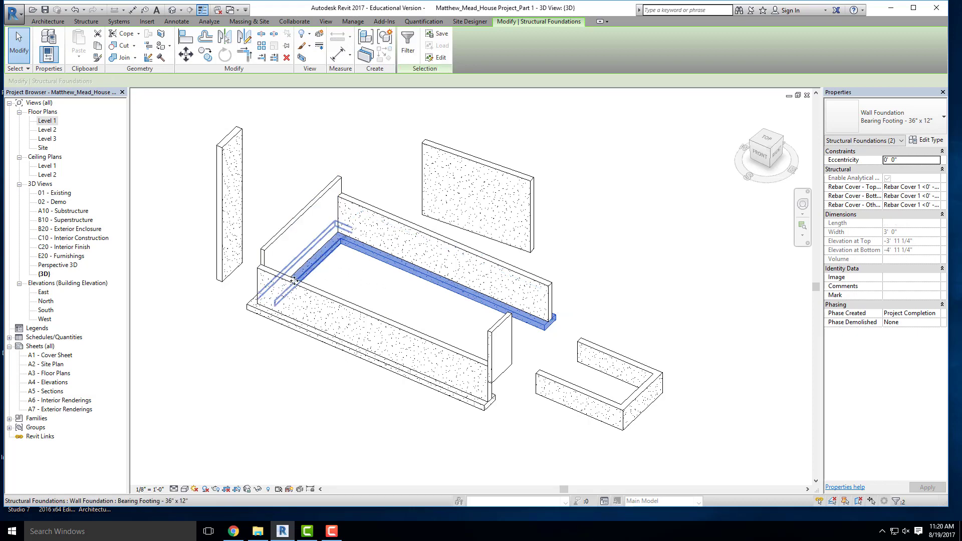
left_click(264, 317, "ctrl")
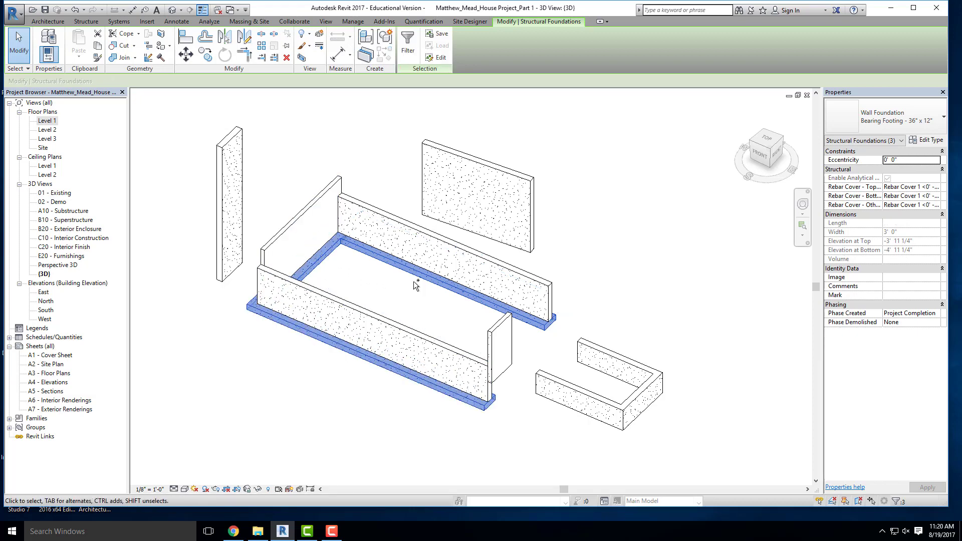
left_click(346, 301, "ctrl")
left_click(333, 203, "ctrl")
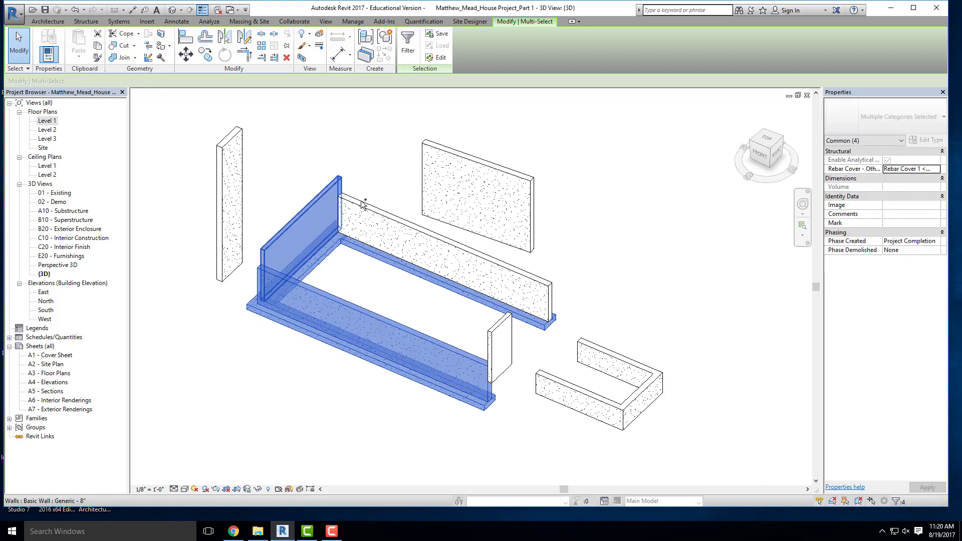
left_click(391, 294)
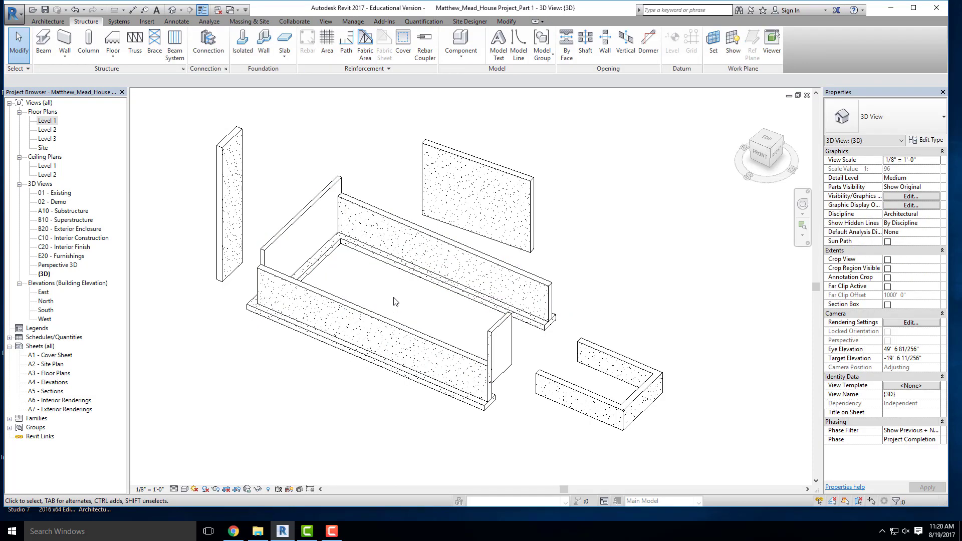
Select the three footings and add the long rear foundation wall to examine type selection across mixed categories
left_click(368, 256)
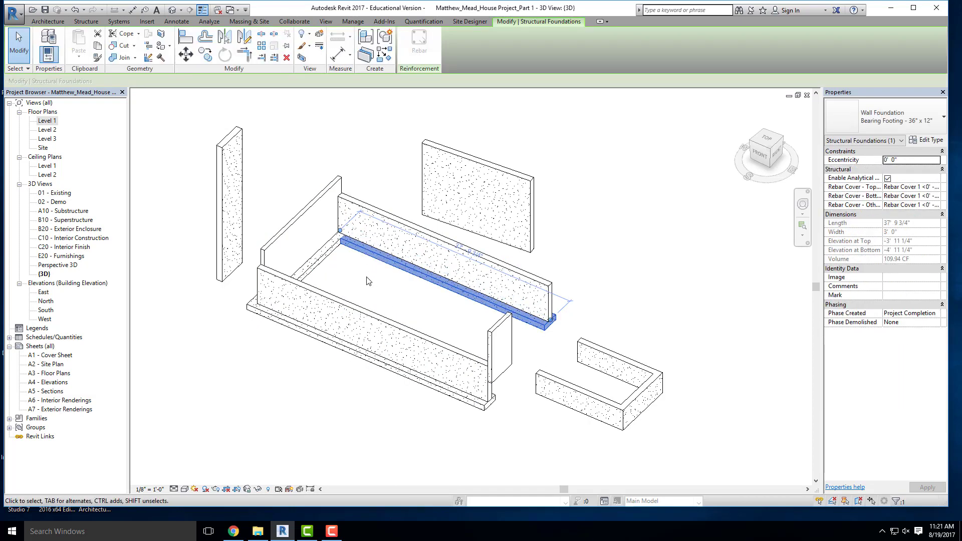
left_click(331, 255, "ctrl")
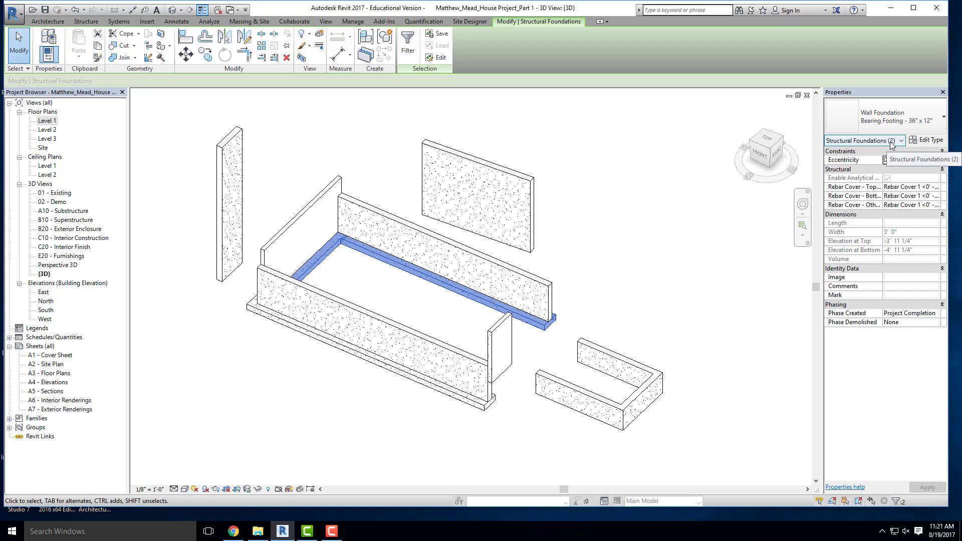
left_click(372, 362, "ctrl")
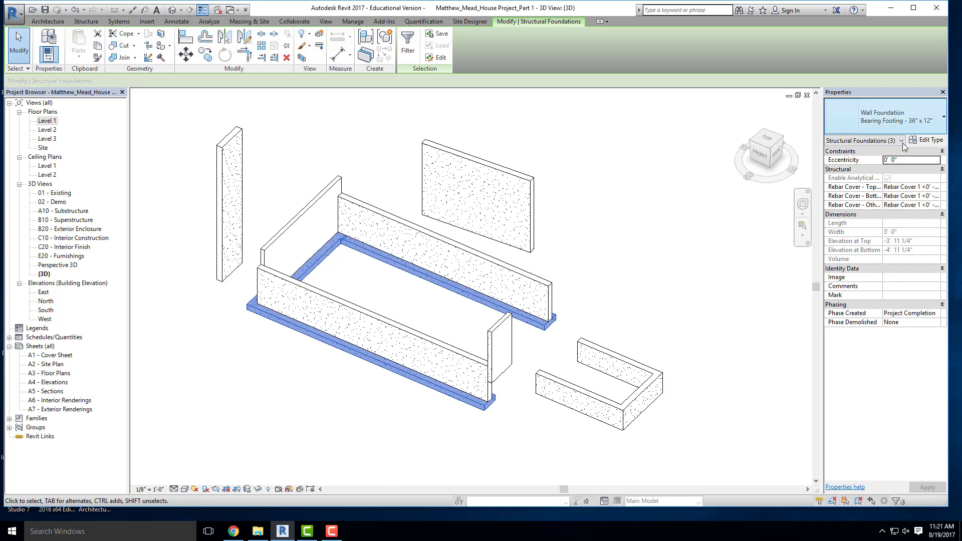
left_click(376, 212, "ctrl")
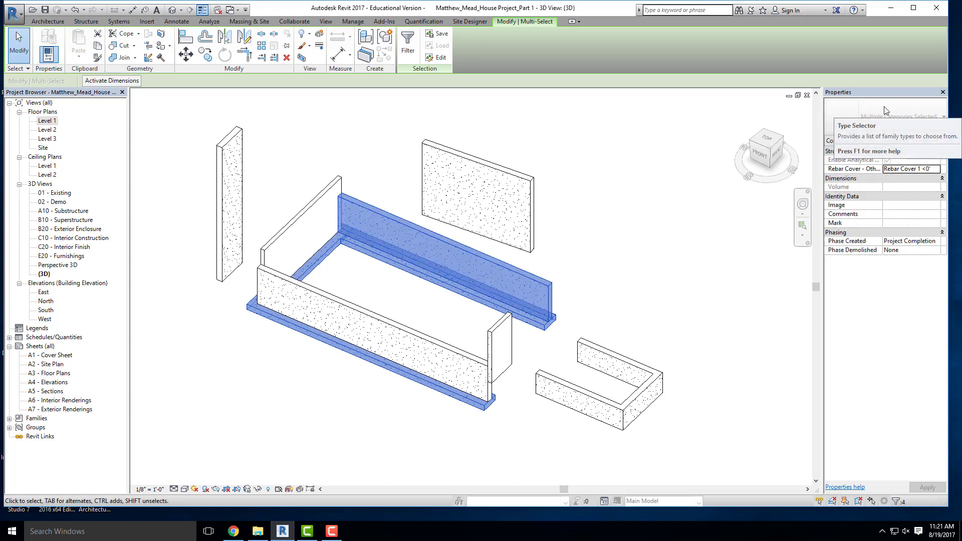
Examine the list of selected categories for the footings and rear wall in the properties, and clear the selection
left_click(876, 142)
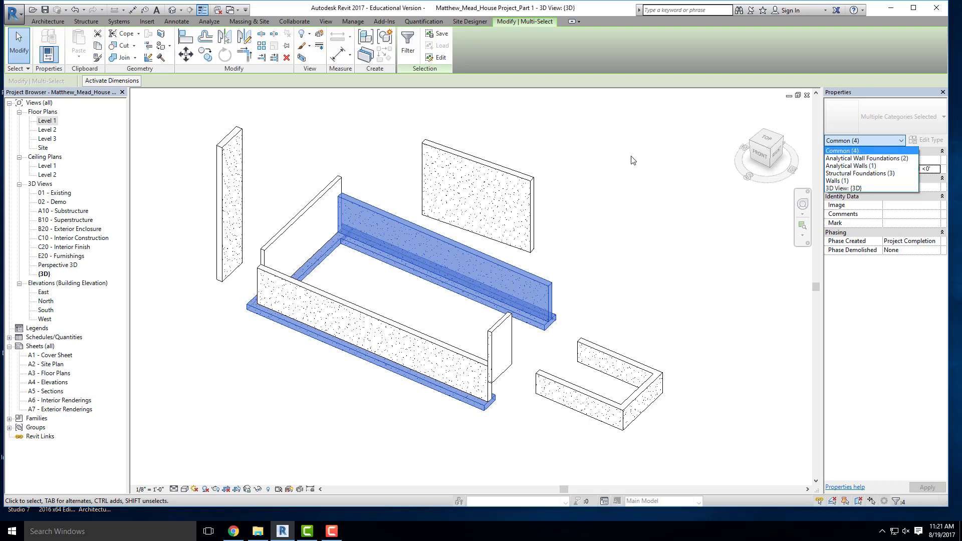
left_click(619, 148)
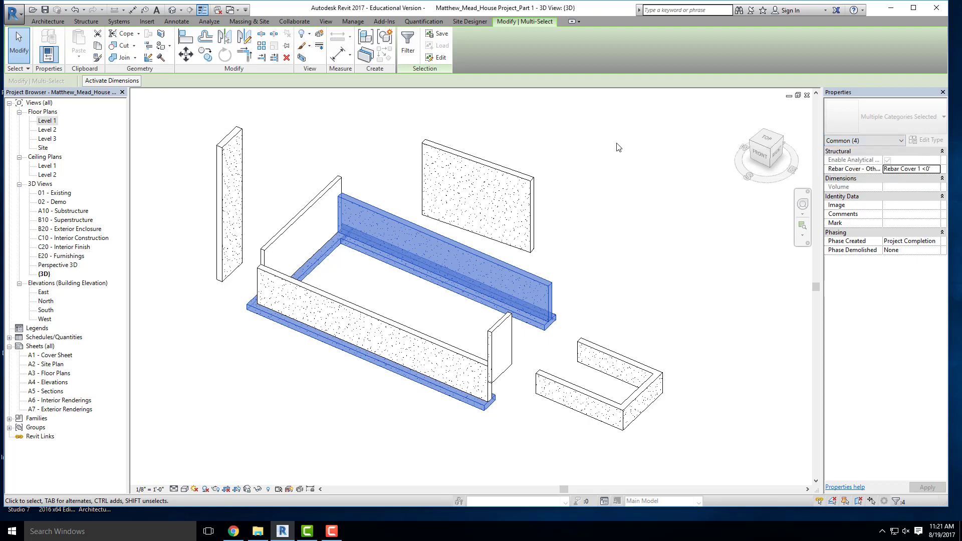
left_click(618, 148)
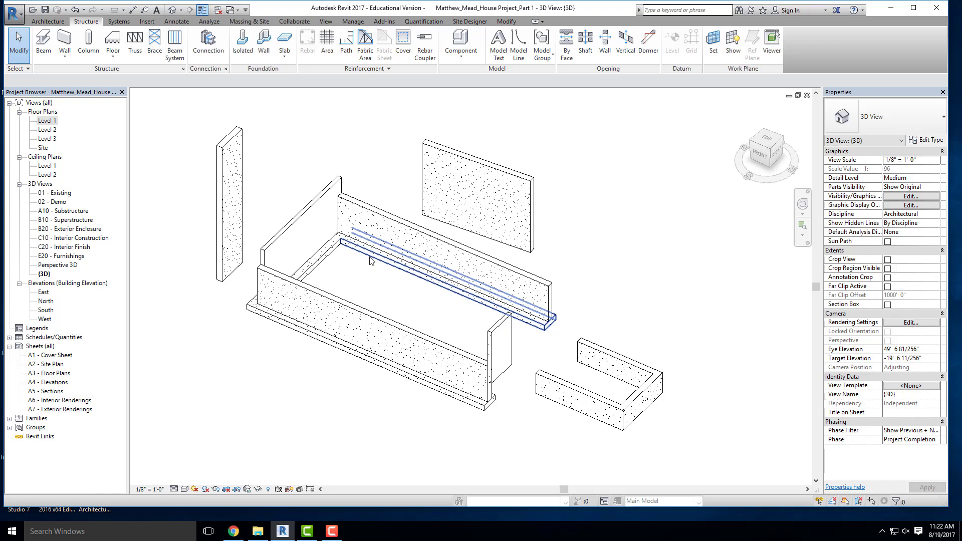
Select the rear footing alone to inspect its type properties, clear the selection, and pre-highlight elements at the front foundation wall
scroll(356, 253, "up", 2)
left_click(354, 249)
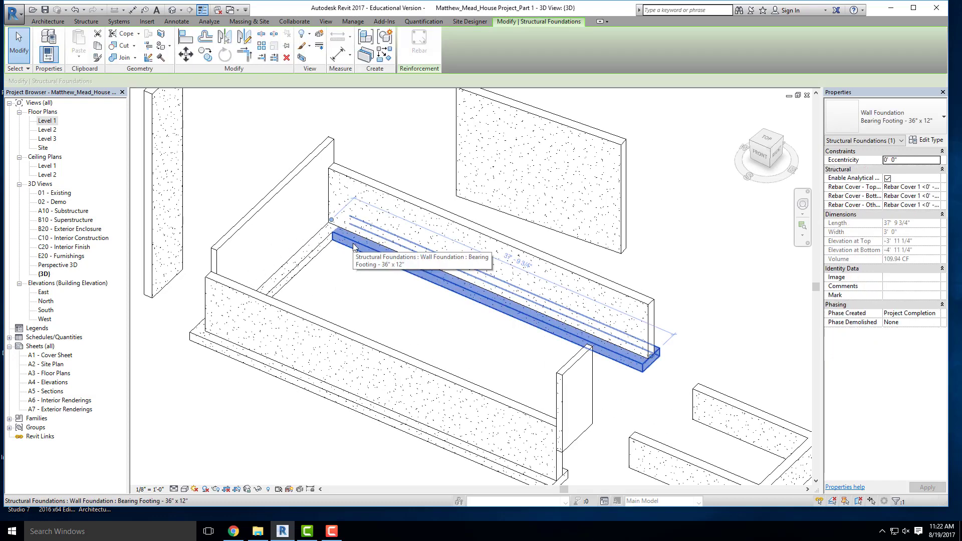
key("Escape")
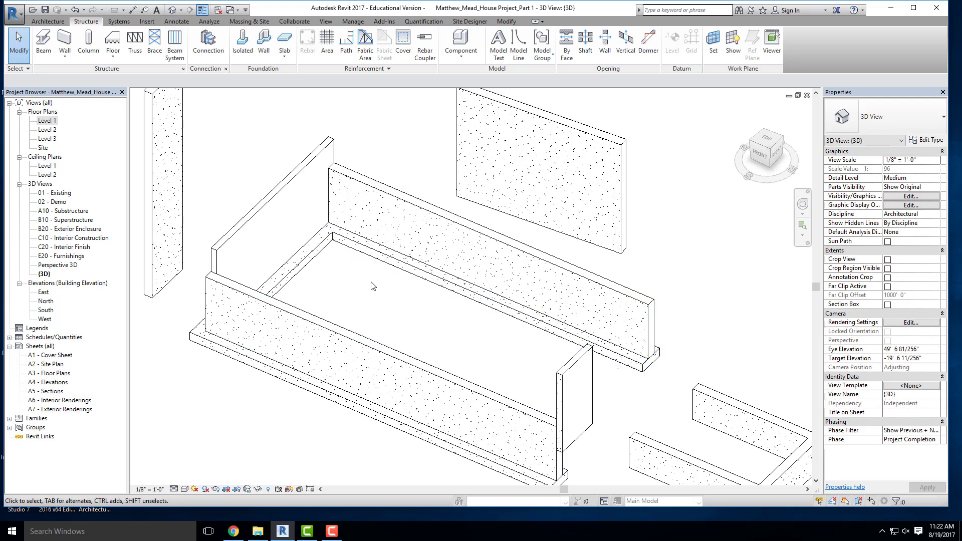
scroll(349, 256, "down", 3)
scroll(313, 268, "up", 3)
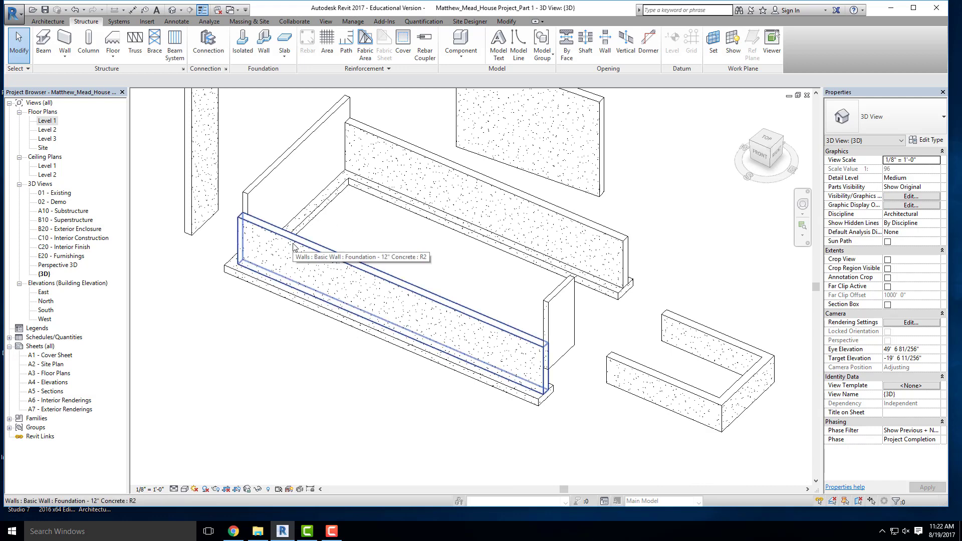
key("Tab")
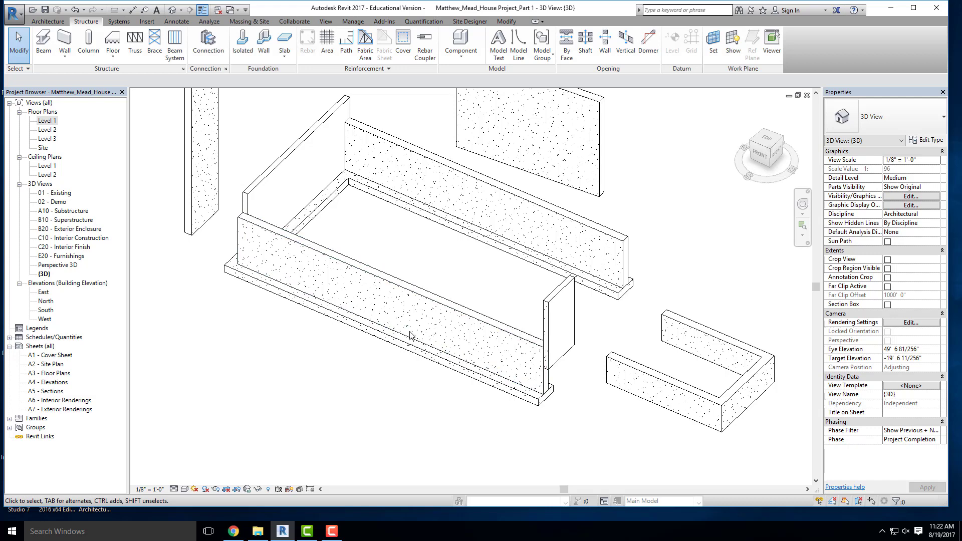
Sweep crossing selection windows over the main enclosure to preview which partly overlapped walls and footings are picked, keeping nothing selected
scroll(410, 337, "down", 1)
left_click_drag(390, 417, 201, 161)
left_click(539, 470)
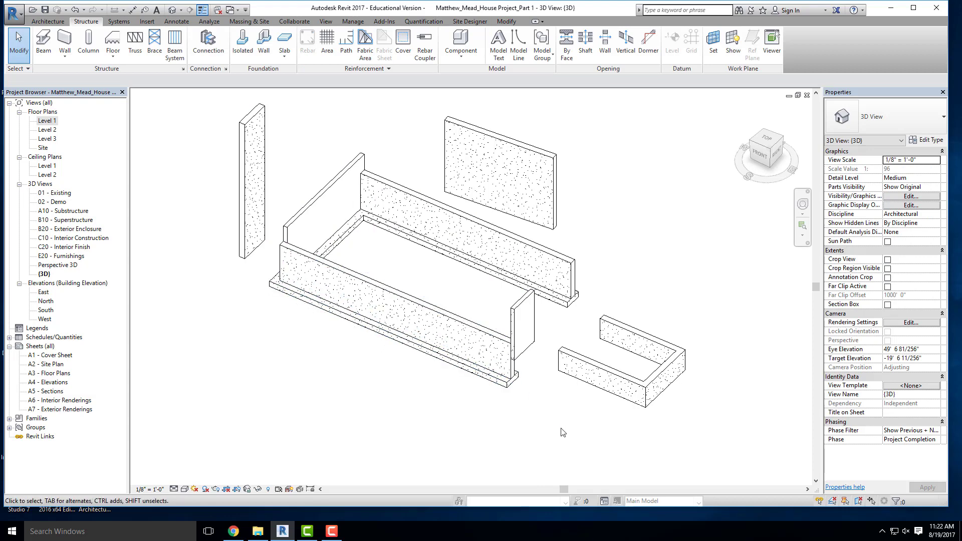
left_click_drag(560, 427, 664, 478)
left_click_drag(575, 438, 373, 243)
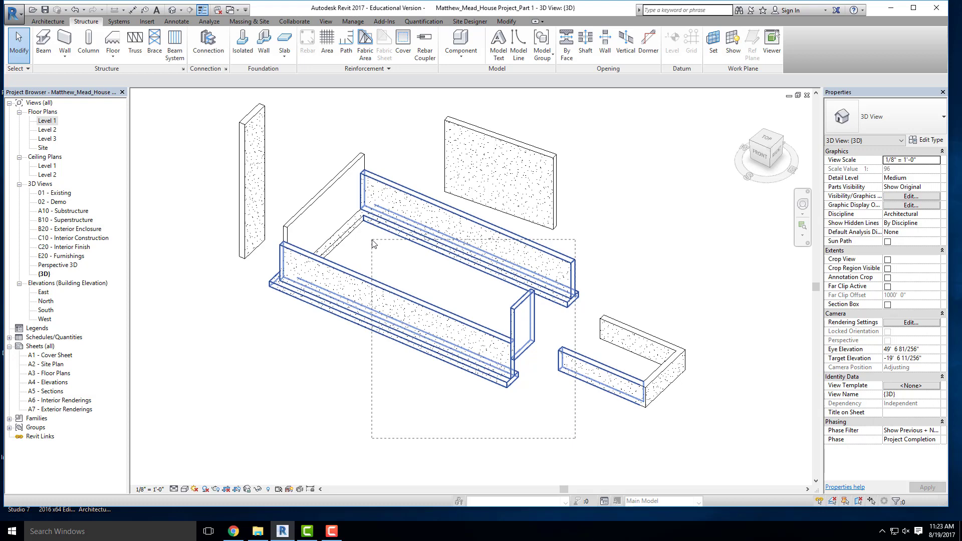
left_click_drag(371, 240, 572, 394)
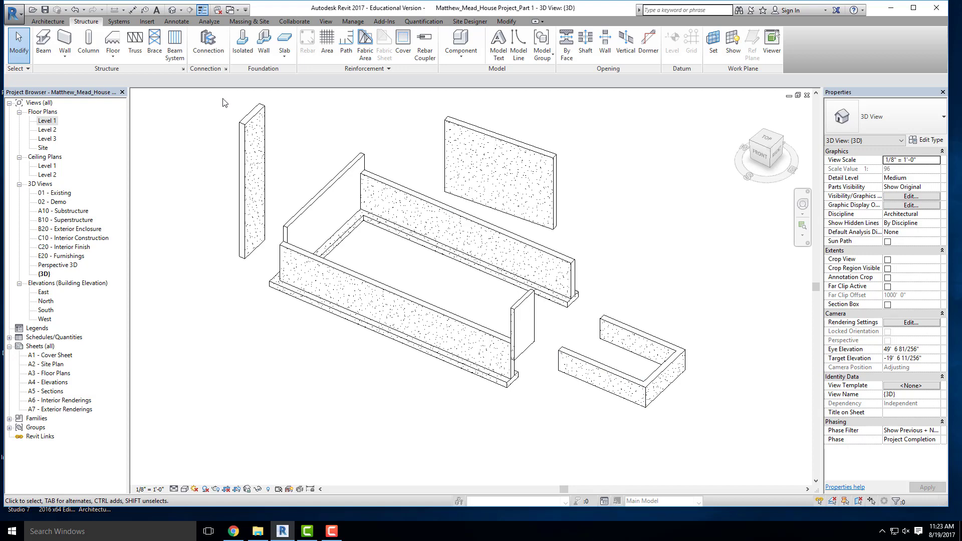
Select the detached west wall and the enclosure's west wall and footing with an enclosing window, clear them, and preview another enclosing window
left_click_drag(222, 99, 287, 159)
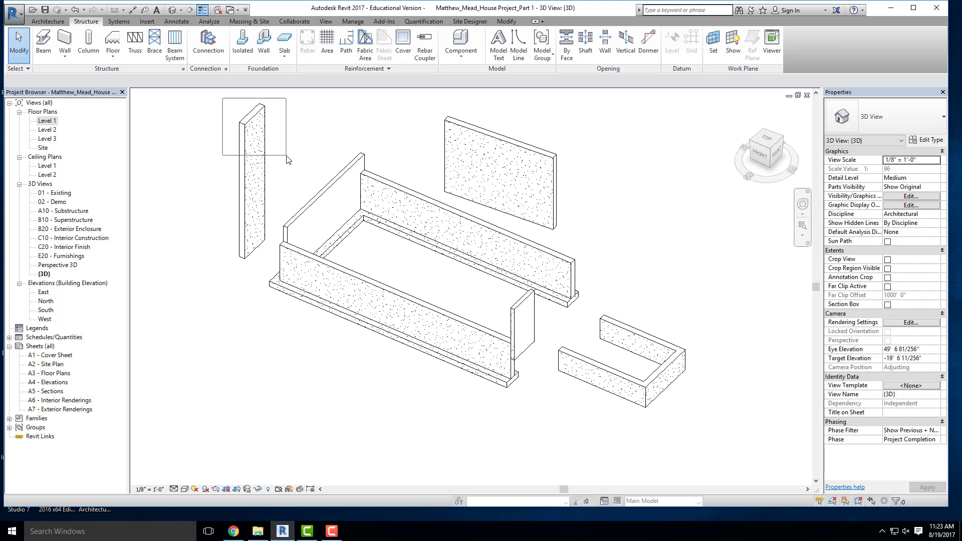
left_click_drag(287, 159, 280, 265)
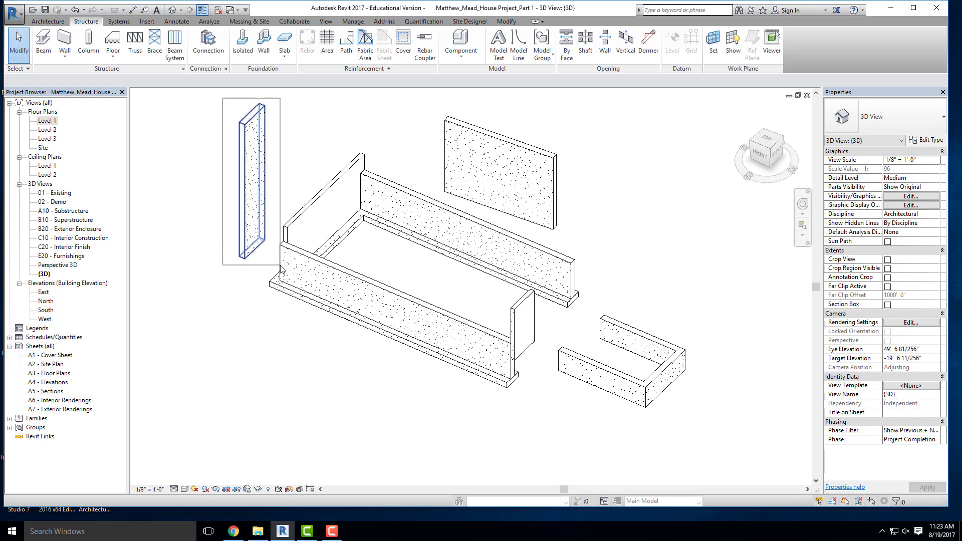
left_click_drag(281, 268, 394, 290)
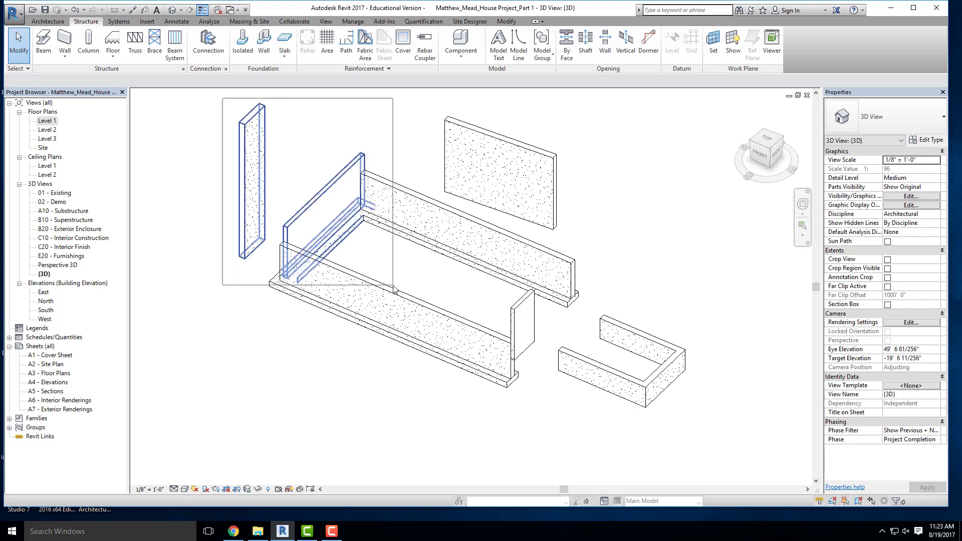
left_click_drag(394, 290, 429, 292)
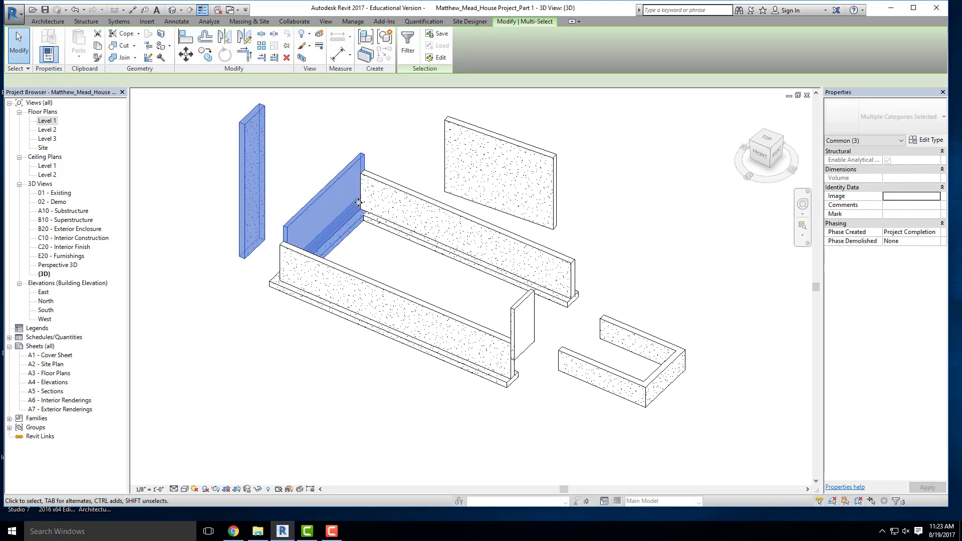
left_click(311, 171)
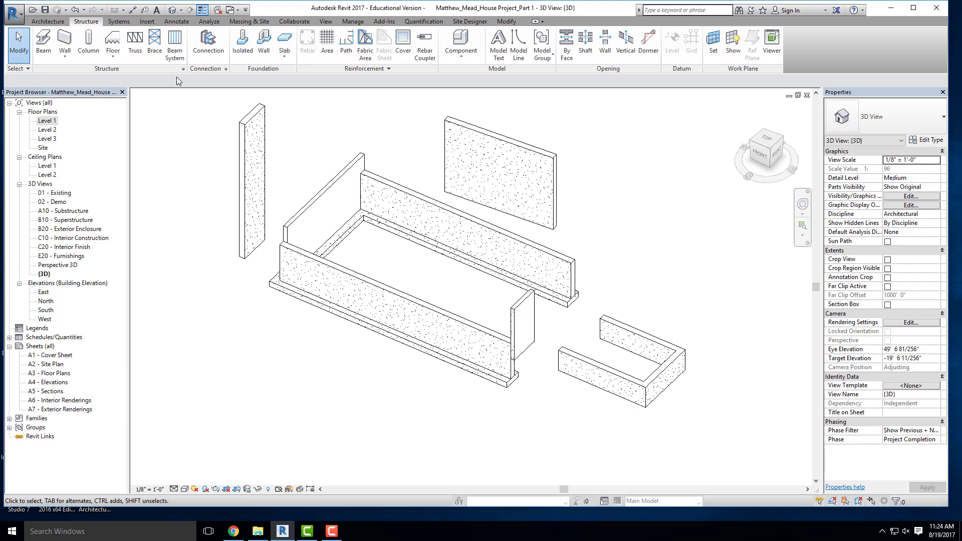
left_click_drag(190, 98, 371, 300)
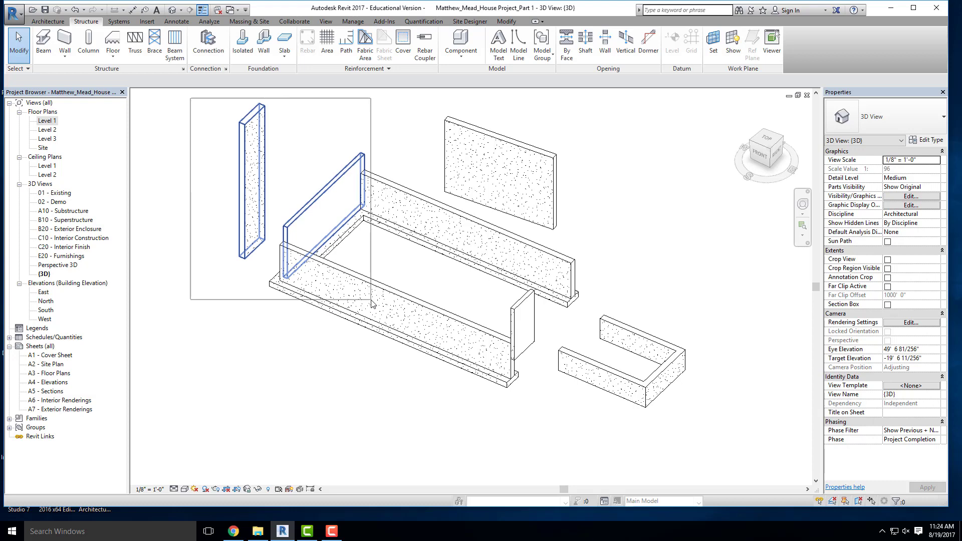
left_click_drag(371, 301, 354, 211)
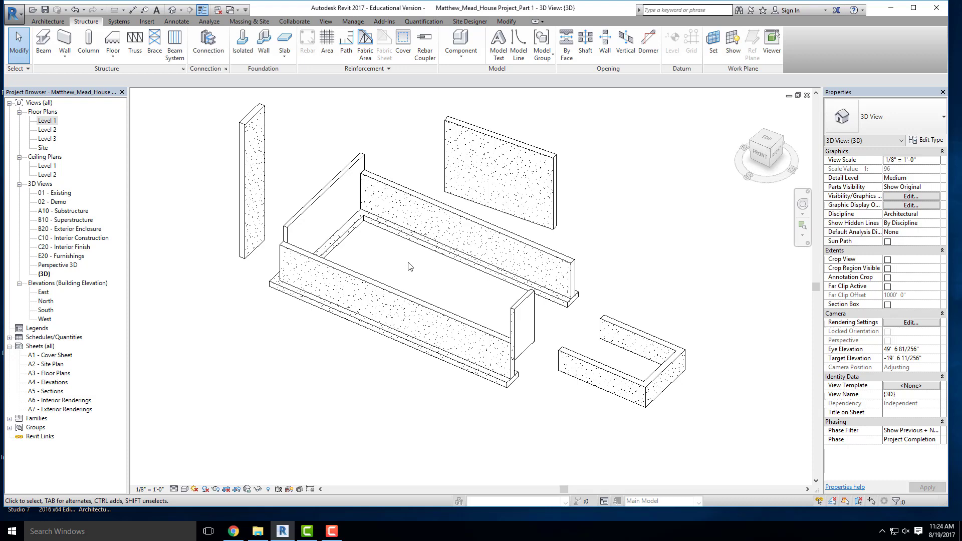
Check the Part 2 topic list PDF in Chrome, return to Revit, and select all walls and footings with a crossing window
left_click(232, 532)
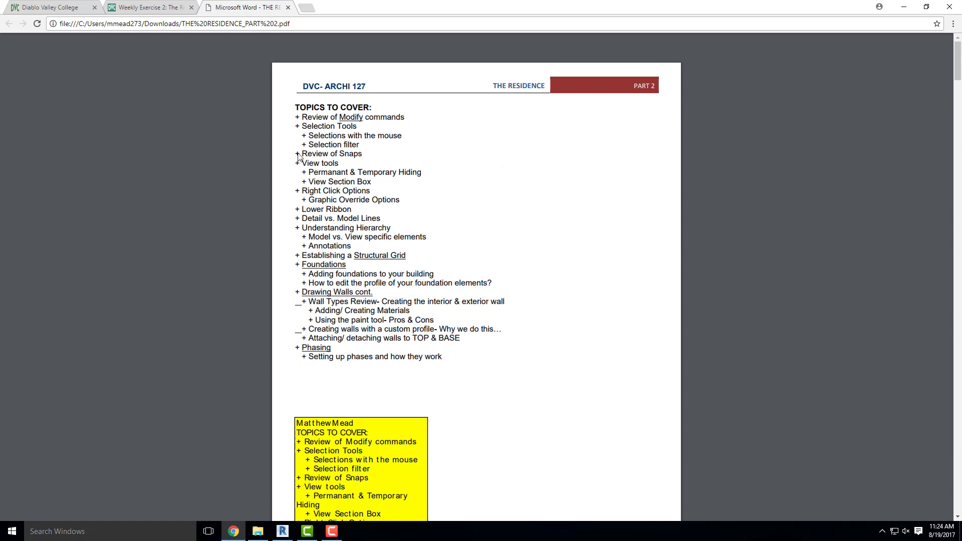
key("alt+Tab")
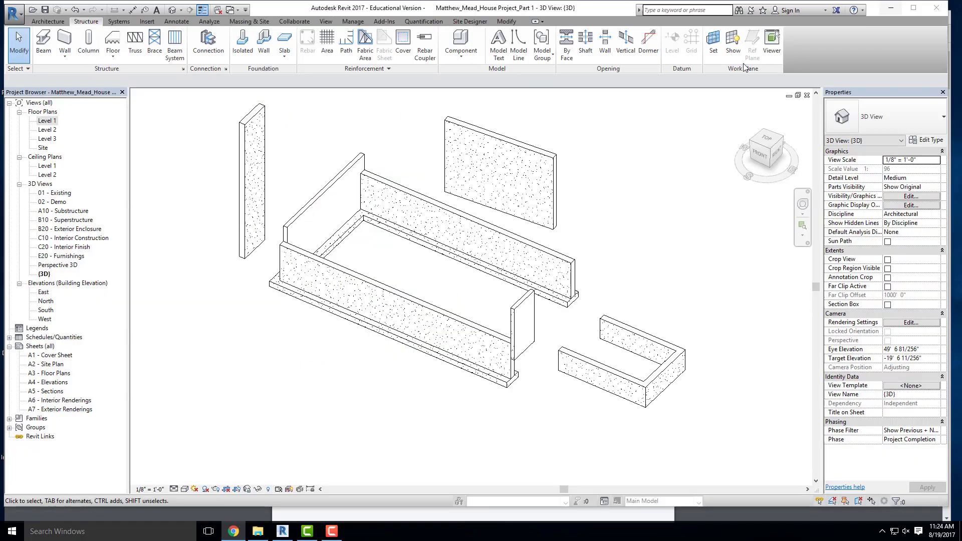
scroll(373, 245, "down", 5)
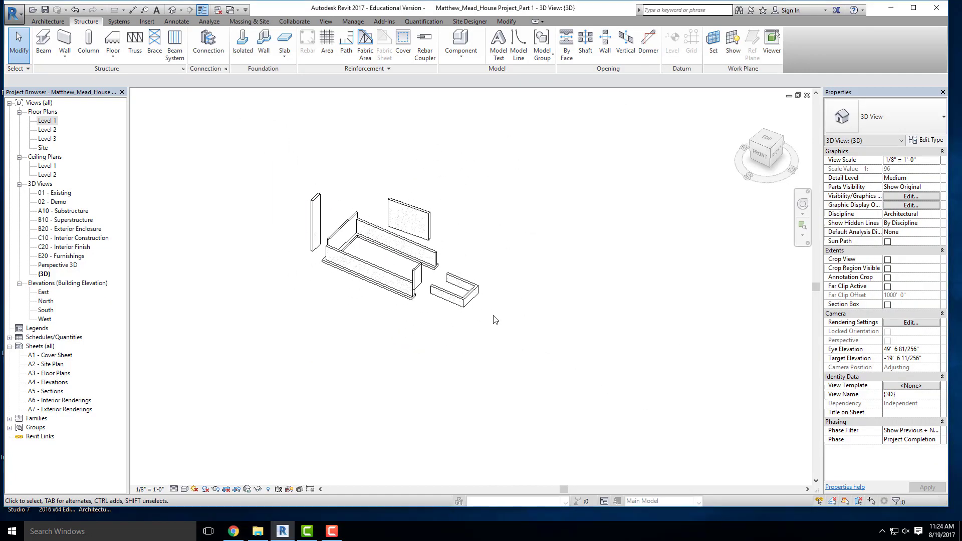
left_click_drag(510, 343, 277, 167)
left_click_drag(554, 387, 260, 181)
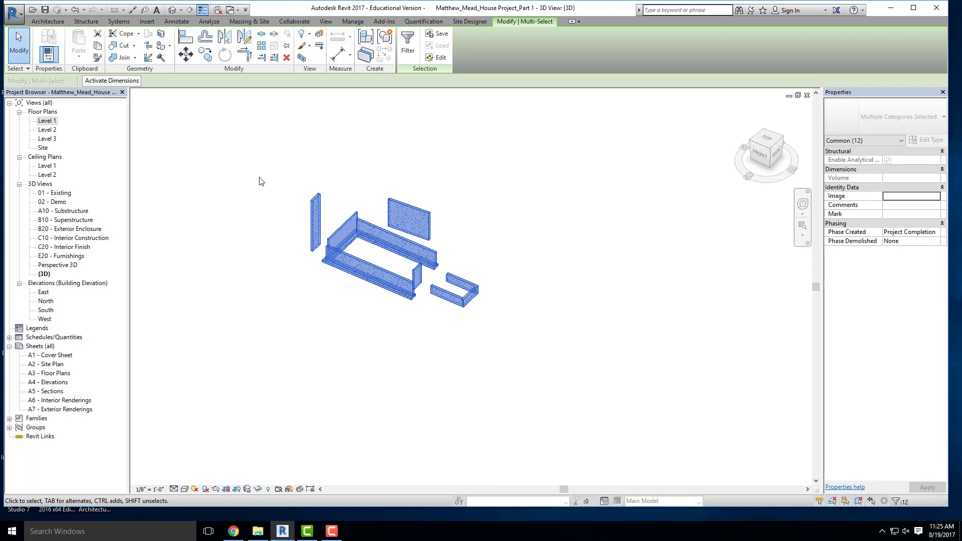
scroll(375, 243, "up", 4)
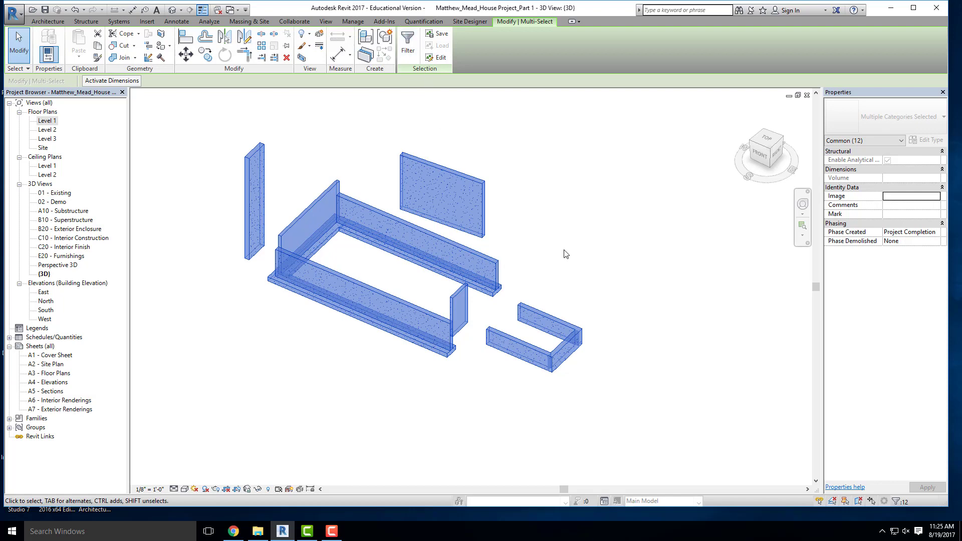
left_click_drag(650, 399, 225, 128)
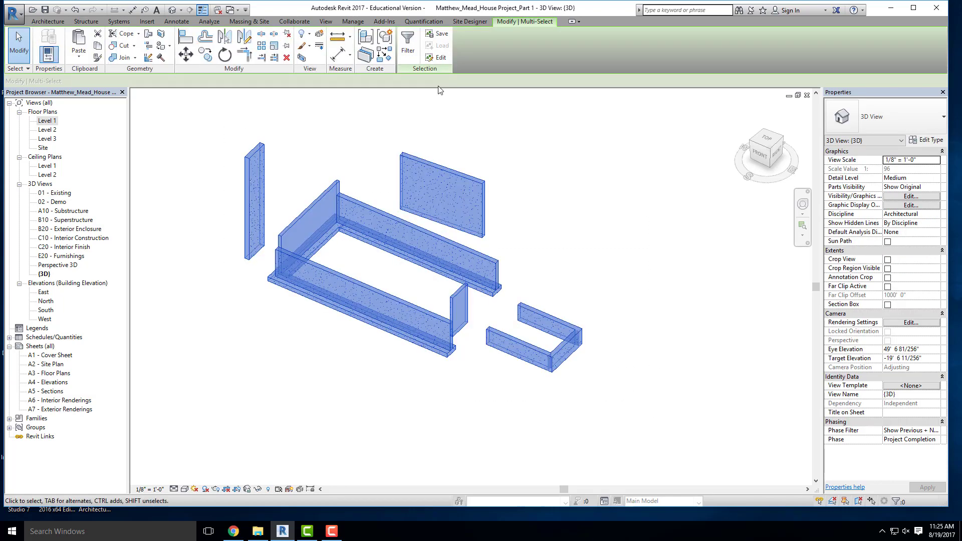
Examine the selected categories in the Filter dialog, cancel it without filtering, and clear the selection
left_click(409, 48)
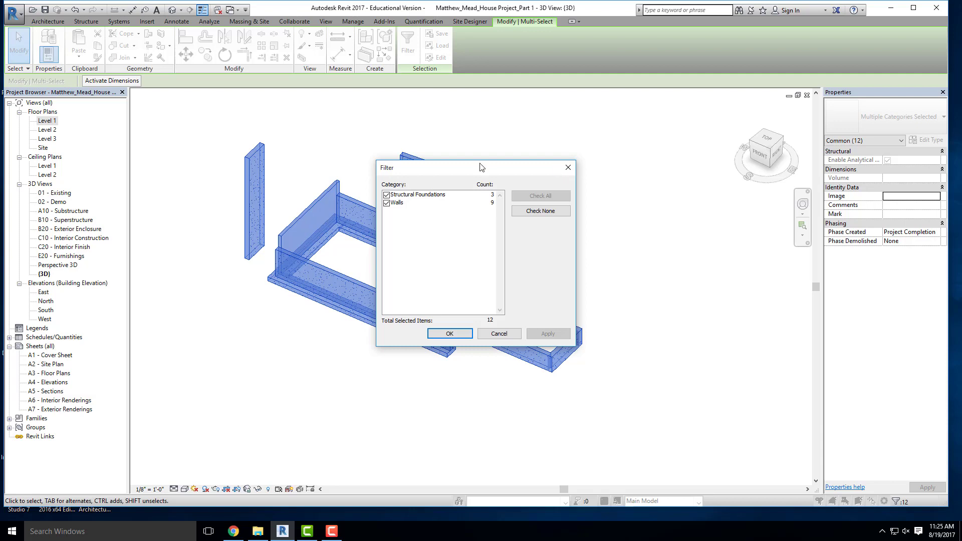
left_click(506, 334)
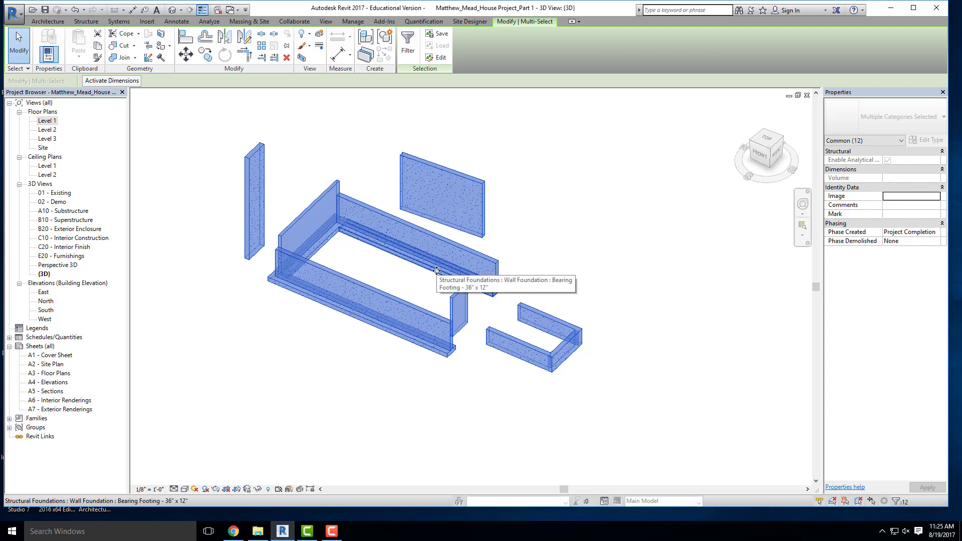
left_click(374, 335)
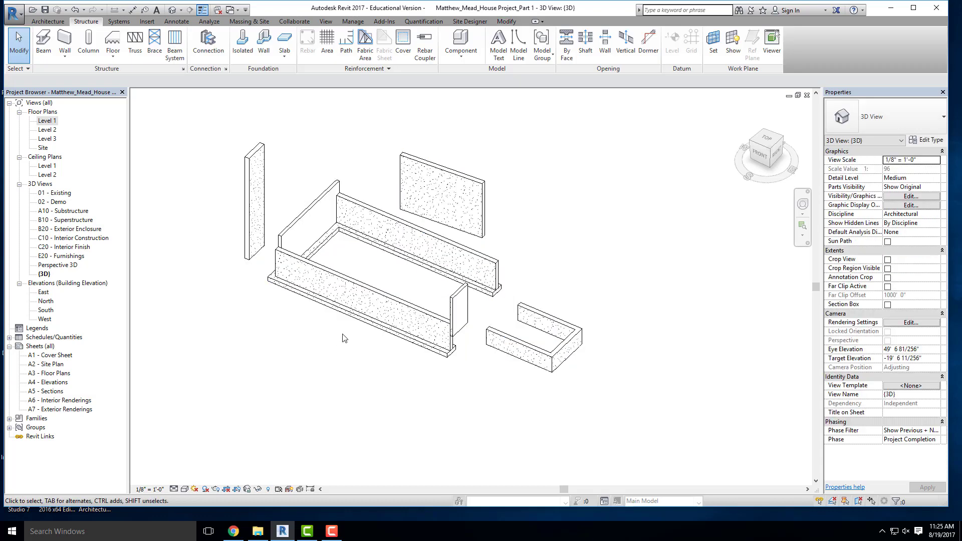
Select the enclosure's front and rear foundation walls together with the detached rear wall and the small enclosure's front wall
left_click(418, 315)
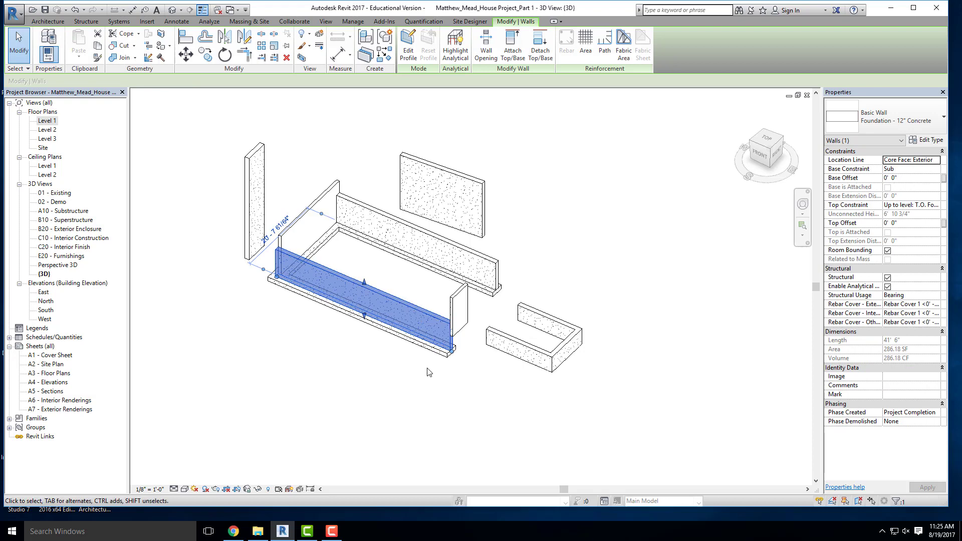
left_click(416, 228, "ctrl")
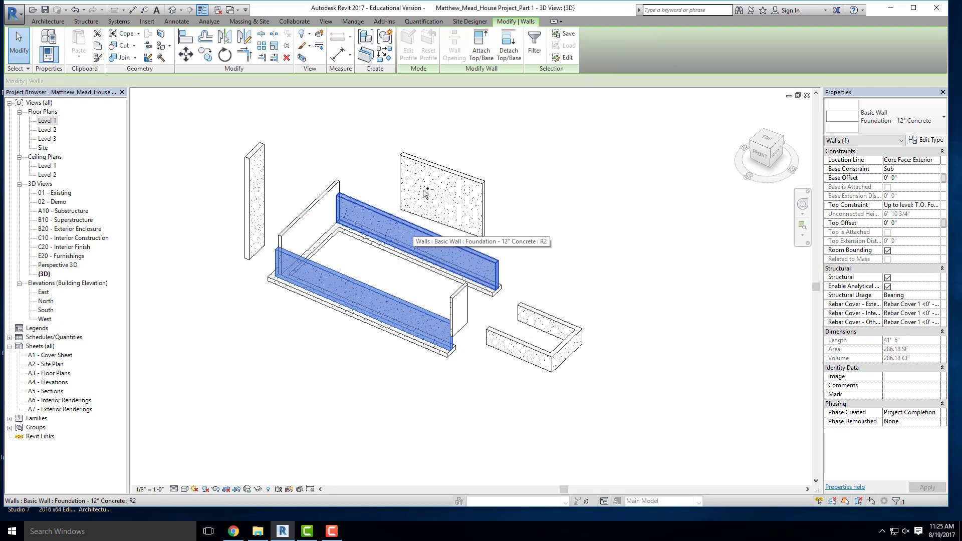
left_click(435, 170, "ctrl")
left_click(516, 348, "ctrl")
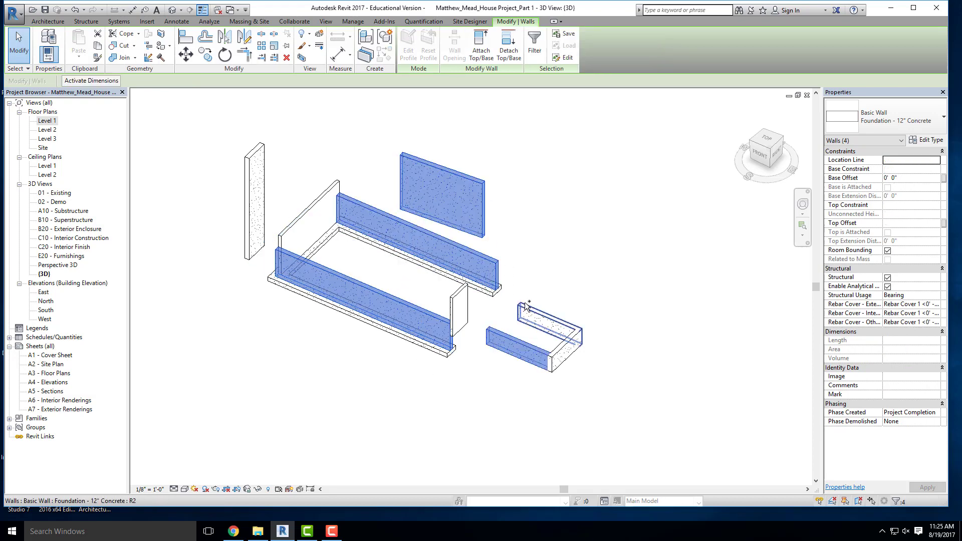
Add the remaining two walls of the small U-shaped foundation to the wall selection, and clear the selection
left_click(571, 326, "ctrl")
left_click(566, 351, "ctrl")
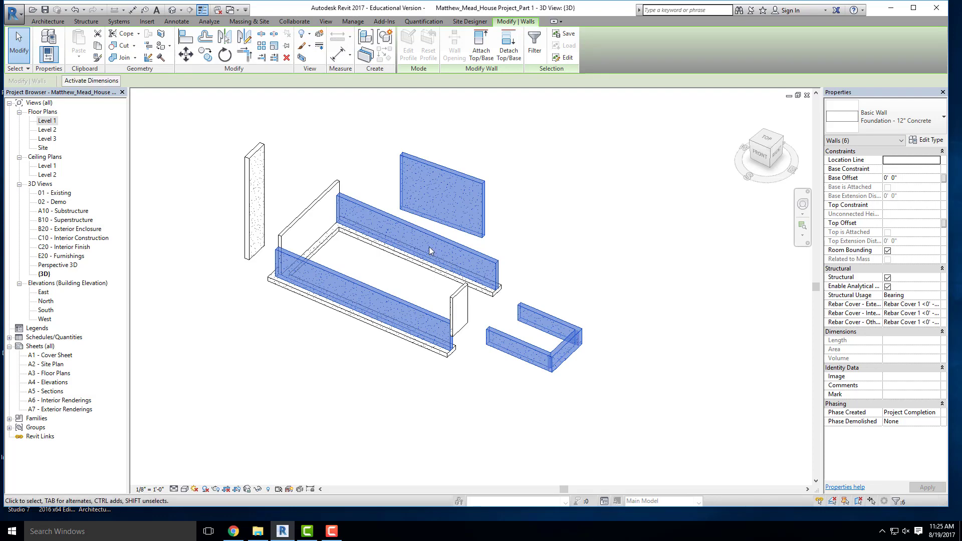
left_click(562, 269)
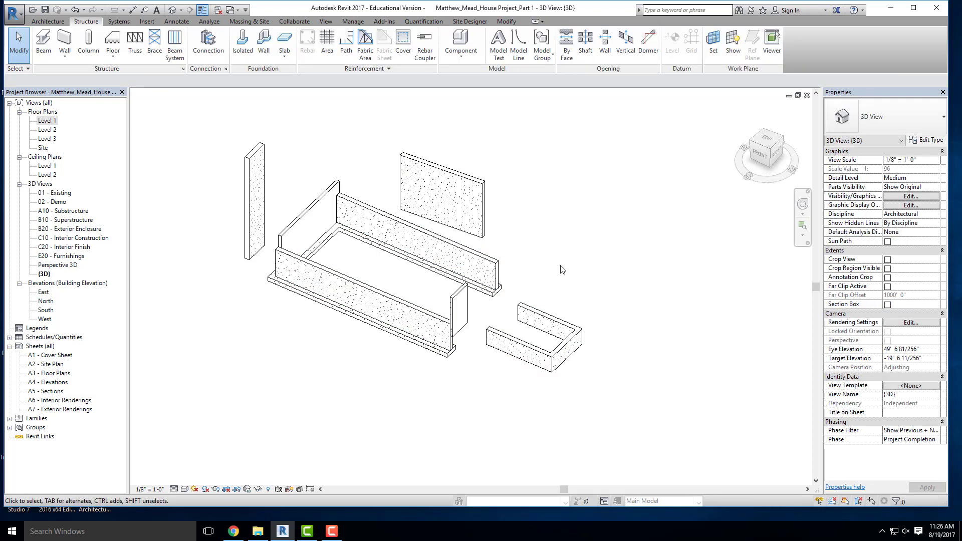
Select the whole model, filter out Structural Foundations to keep only Walls, and clear the selection
left_click_drag(632, 396, 204, 131)
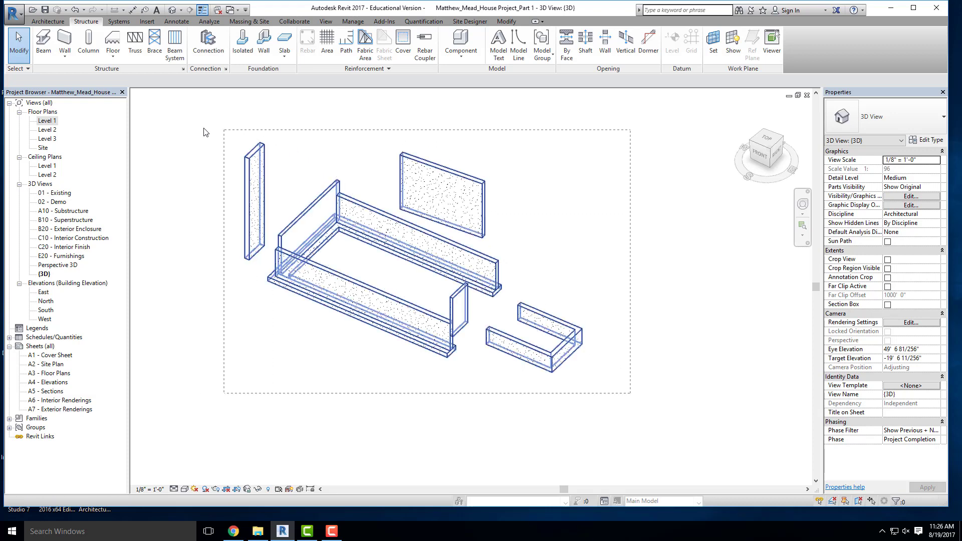
left_click(407, 43)
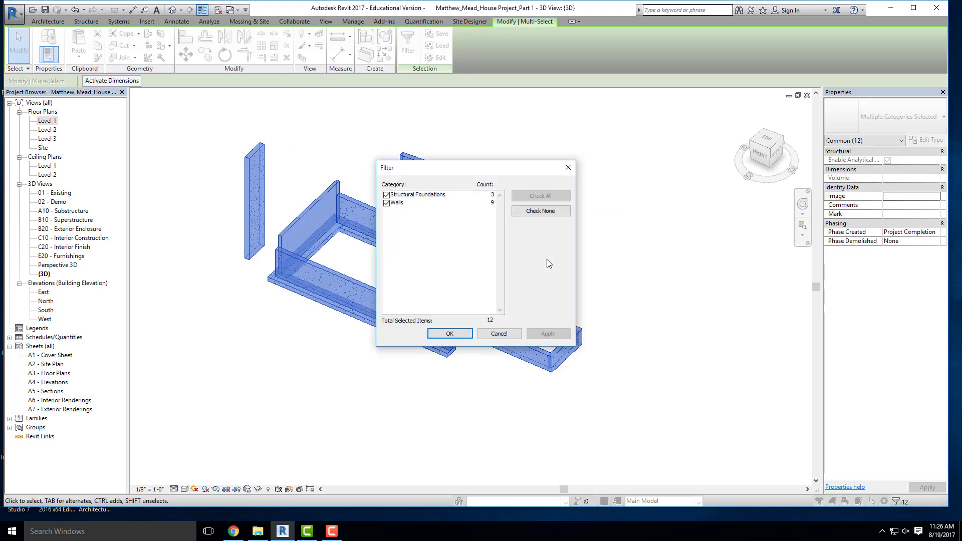
left_click(386, 195)
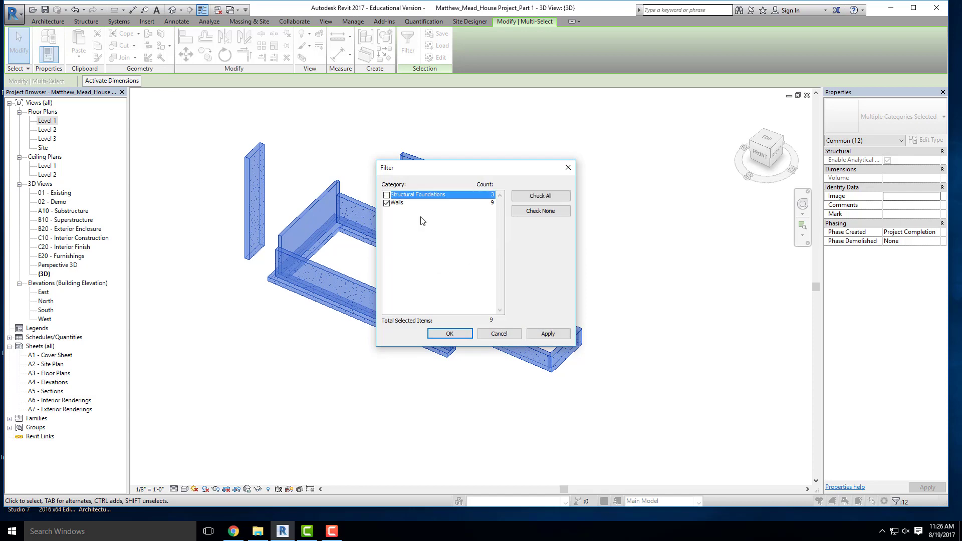
left_click(449, 333)
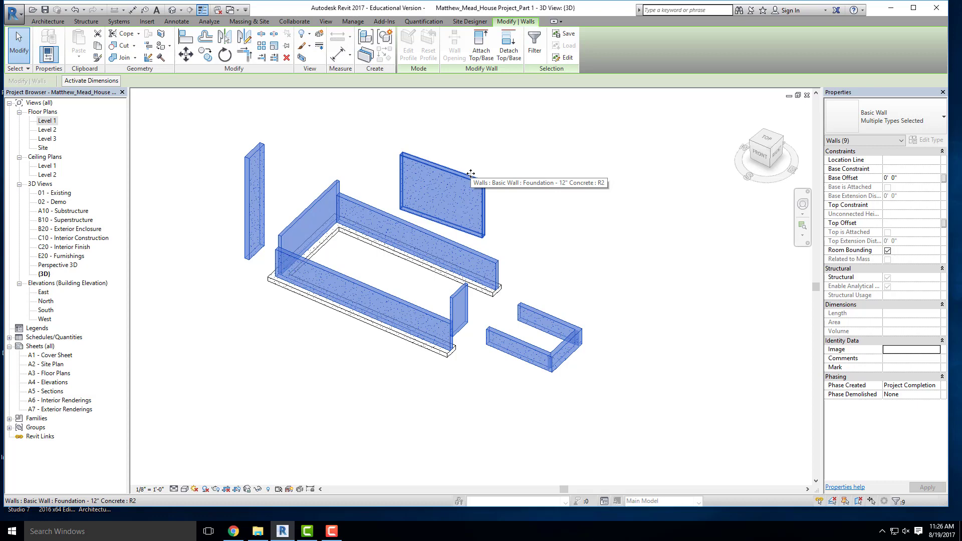
left_click(562, 194)
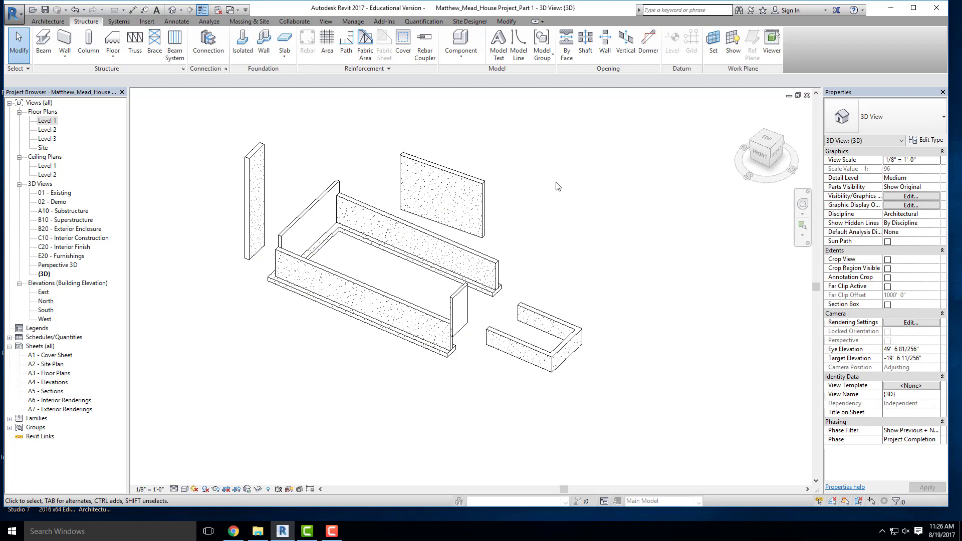
left_click(445, 175)
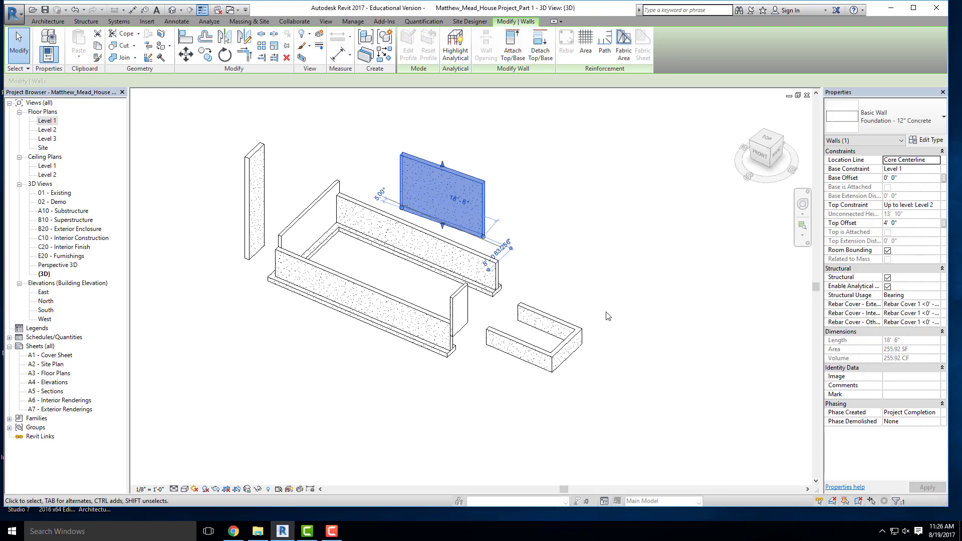
right_click(441, 183)
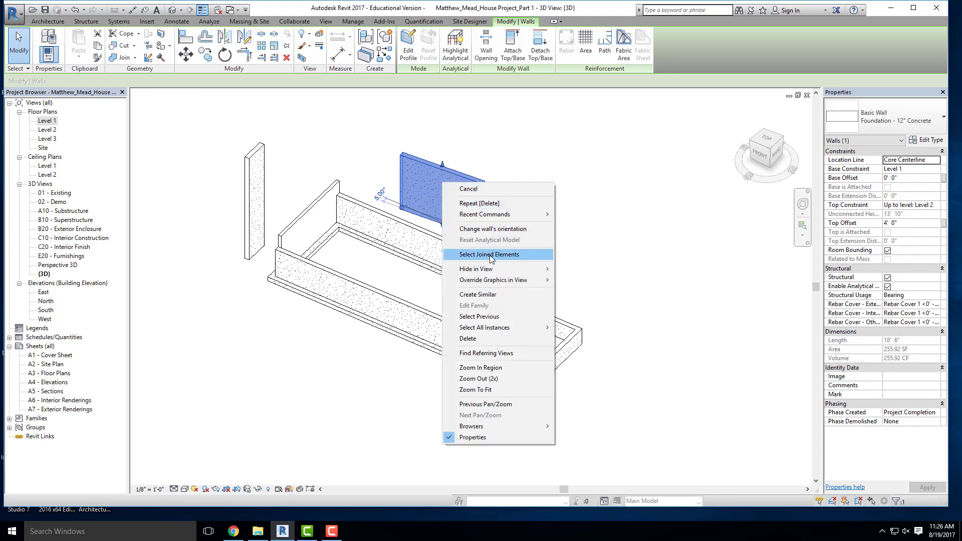
mouse_move(489, 331)
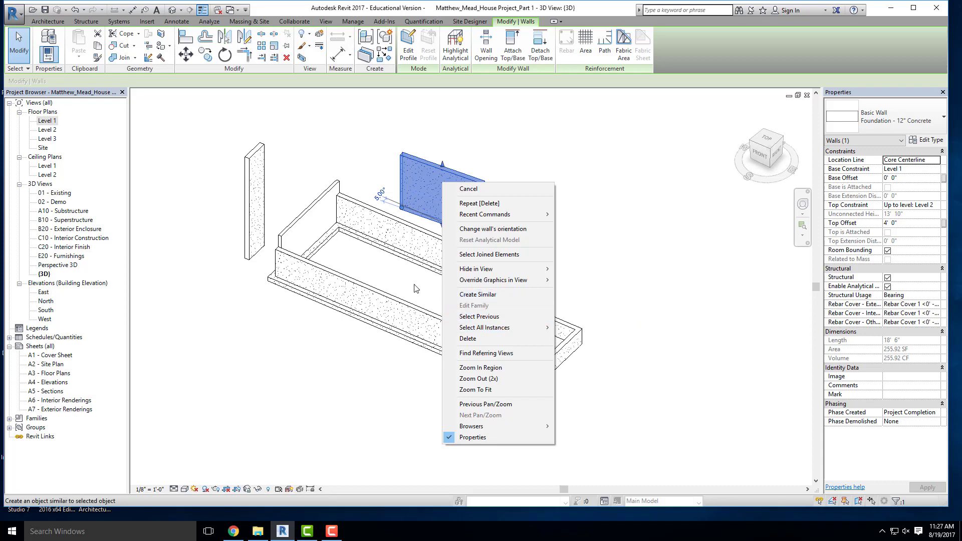
key("Escape")
scroll(393, 281, "up", 8)
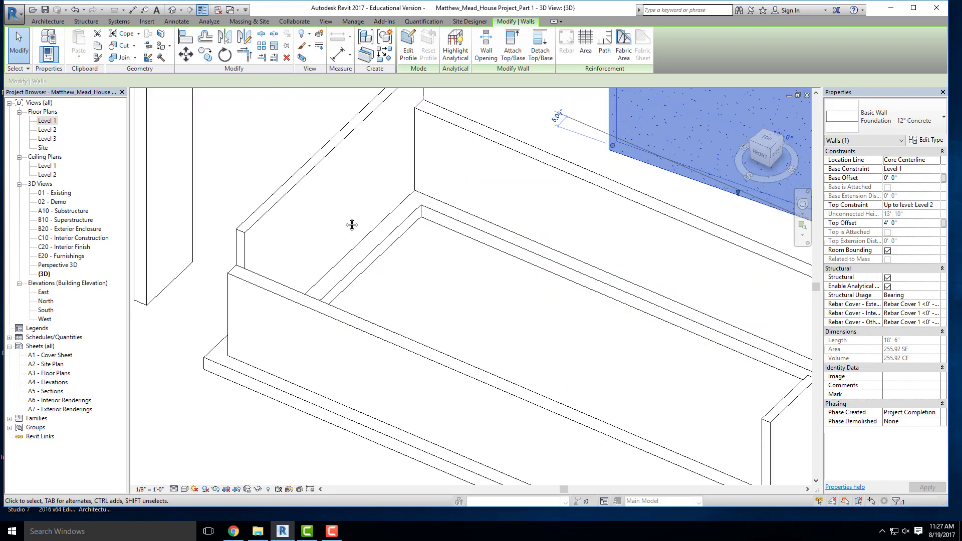
scroll(576, 320, "down", 2)
scroll(515, 260, "down", 5)
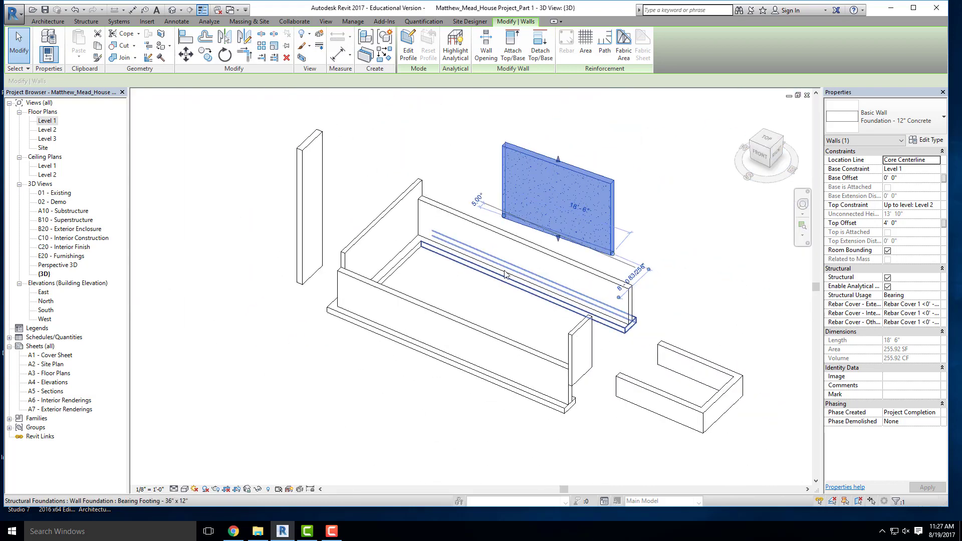
key("Escape")
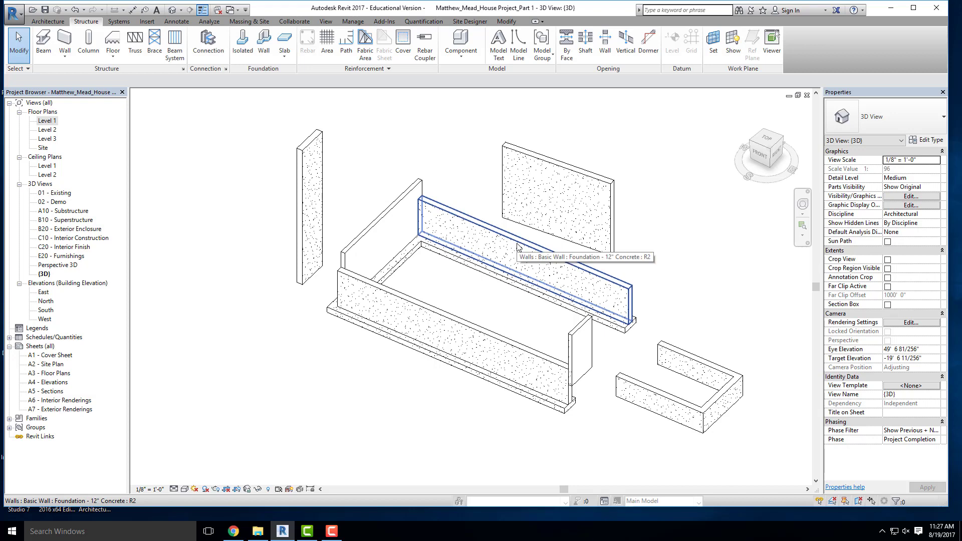
Select all instances of the freestanding rear wall's Foundation - 12" Concrete type that are visible in the view, and clear the selection
left_click(537, 232)
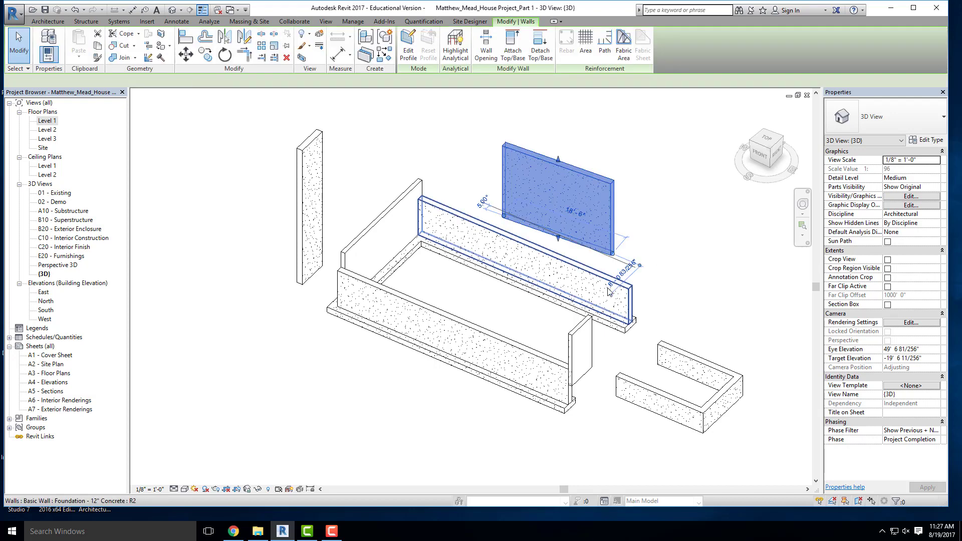
right_click(575, 210)
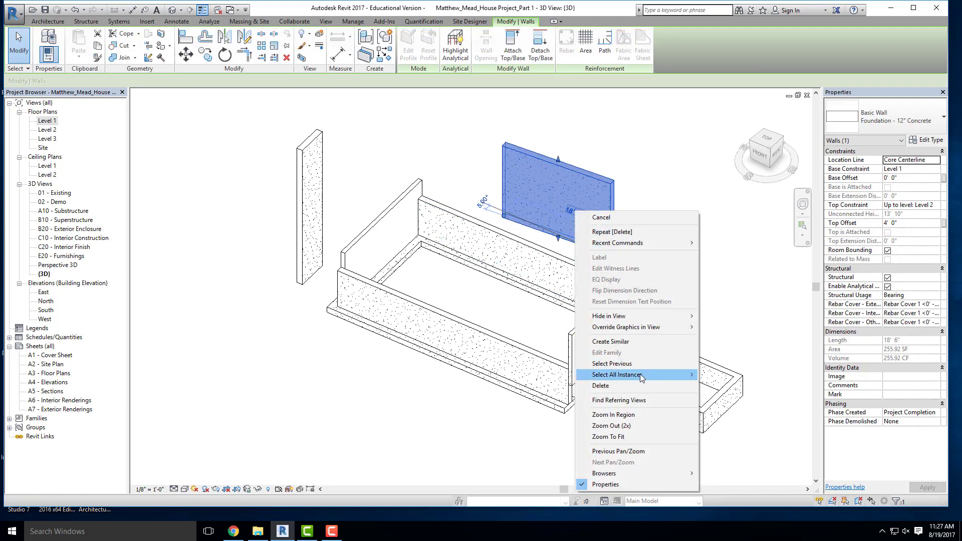
mouse_move(640, 374)
left_click(715, 377)
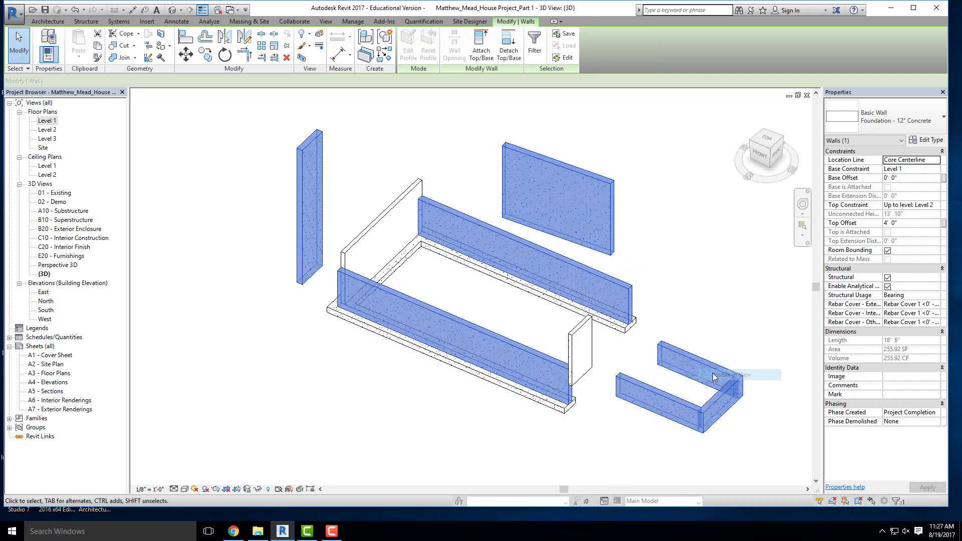
scroll(262, 266, "down", 2)
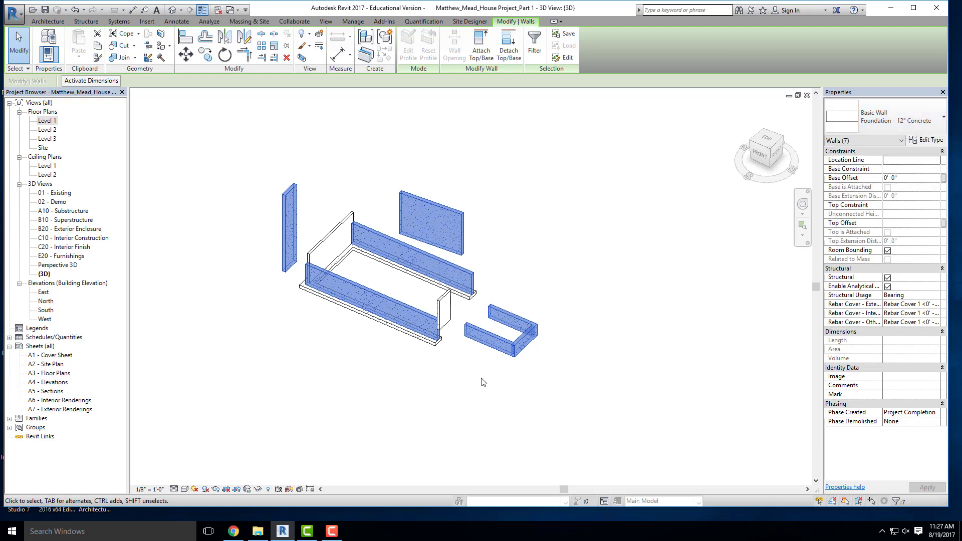
left_click(517, 261)
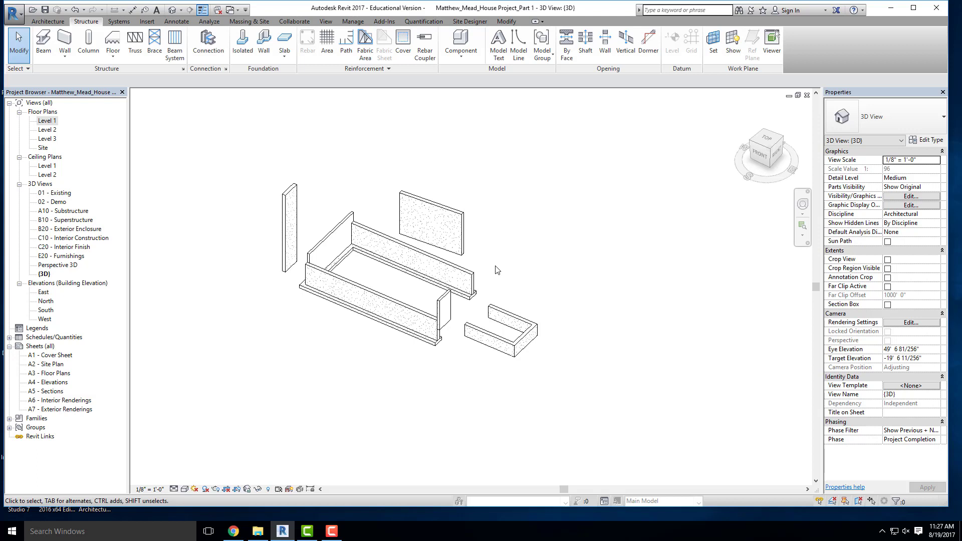
Pick all seven Foundation - 12" Concrete walls one by one into a single selection, and clear it
left_click(467, 252)
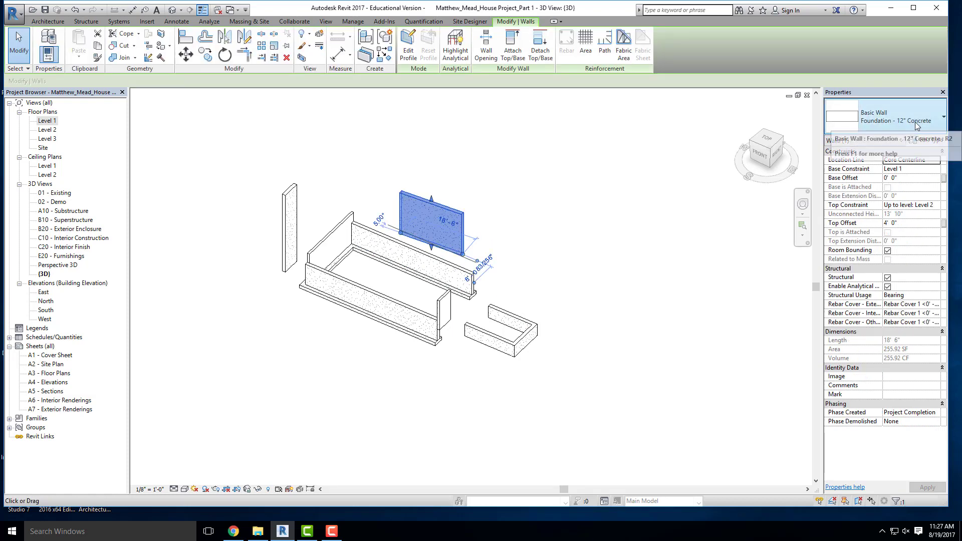
left_click(535, 213)
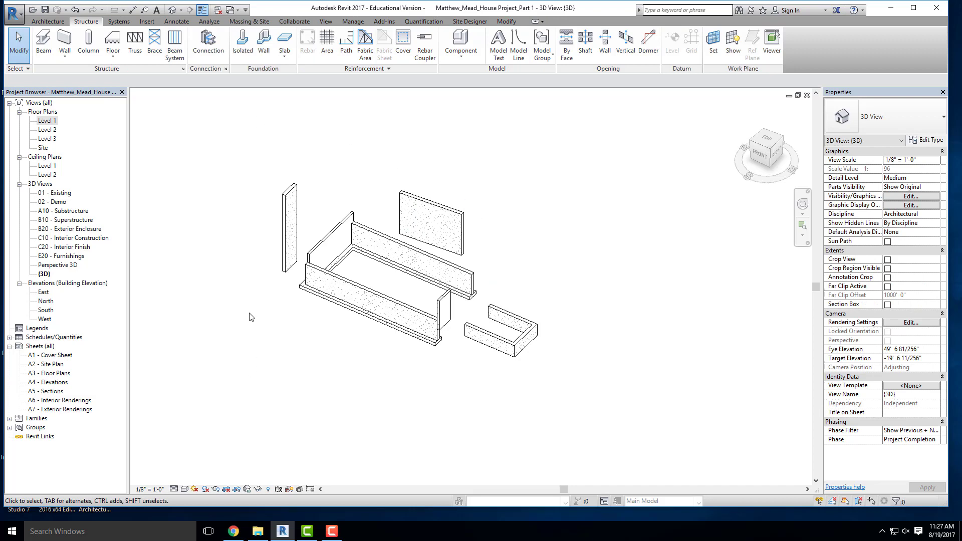
left_click(463, 243)
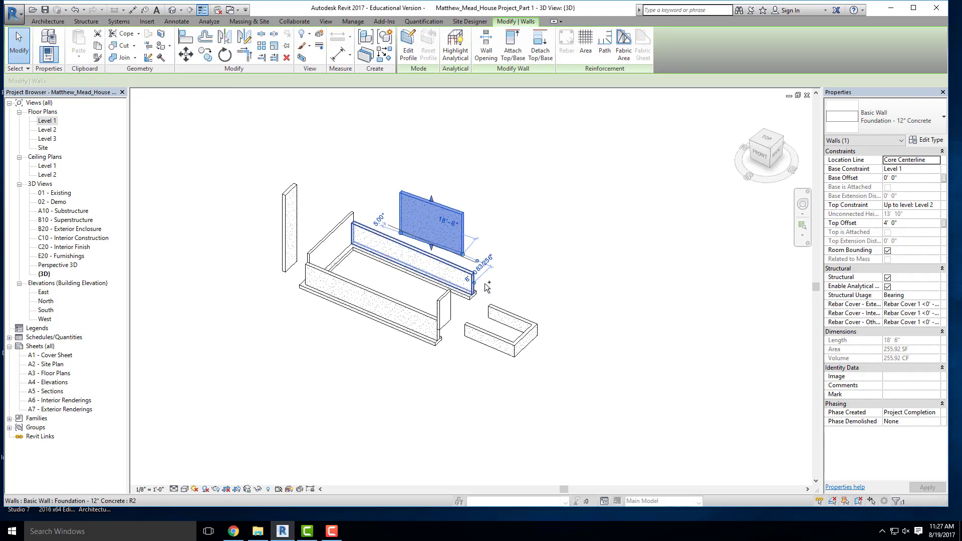
left_click(465, 275, "ctrl")
left_click(510, 315, "ctrl")
left_click(523, 337, "ctrl")
left_click(494, 340, "ctrl")
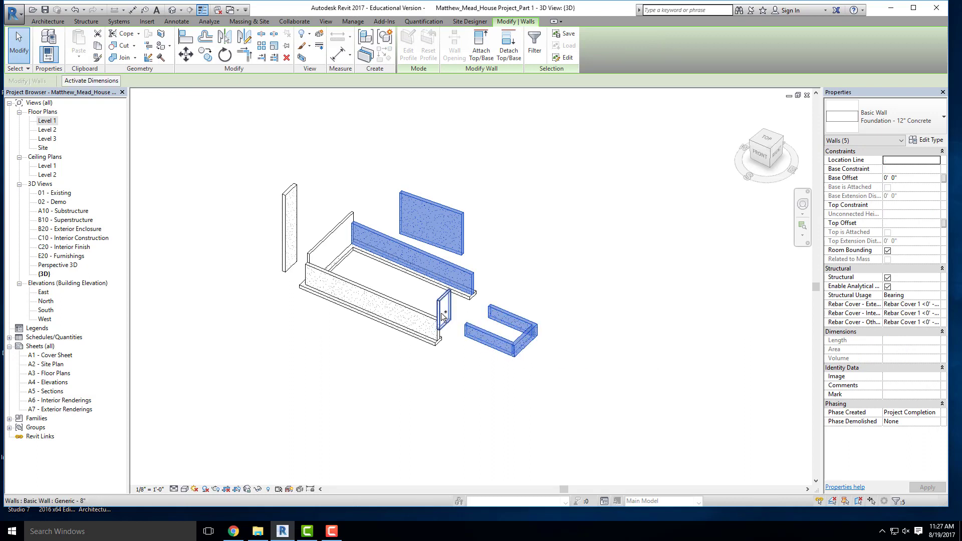
left_click(371, 304, "ctrl")
left_click(289, 228, "ctrl")
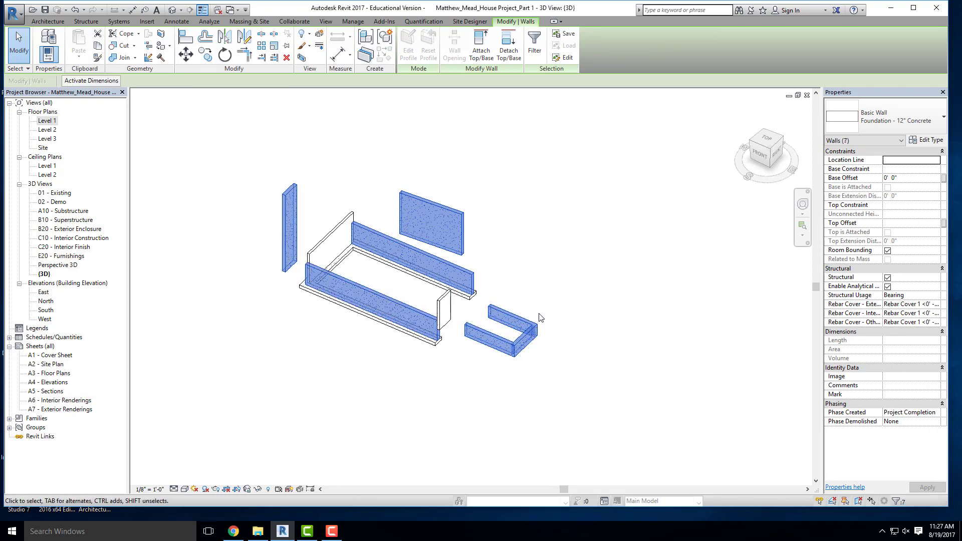
left_click(526, 280)
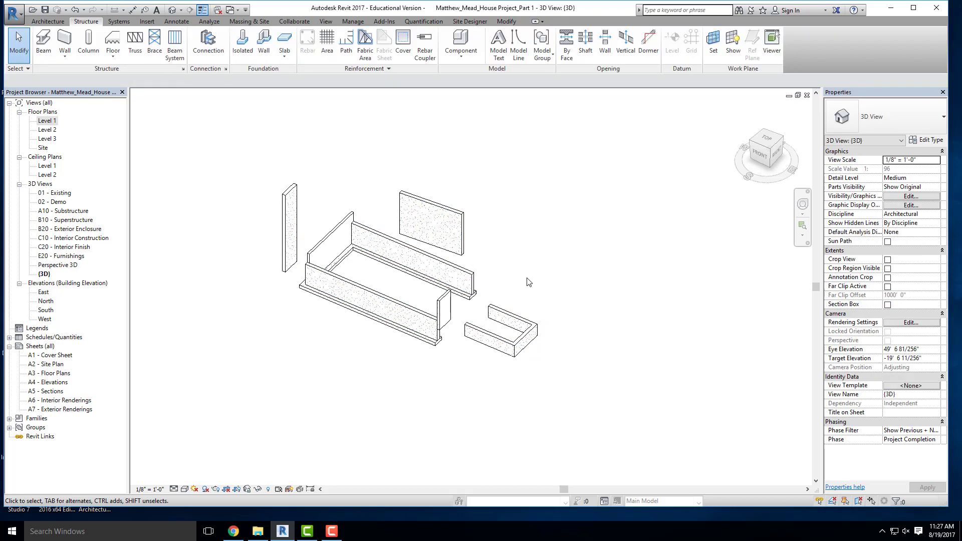
Use Select All Instances, Visible in View, on the freestanding rear foundation wall
left_click(456, 210)
right_click(455, 213)
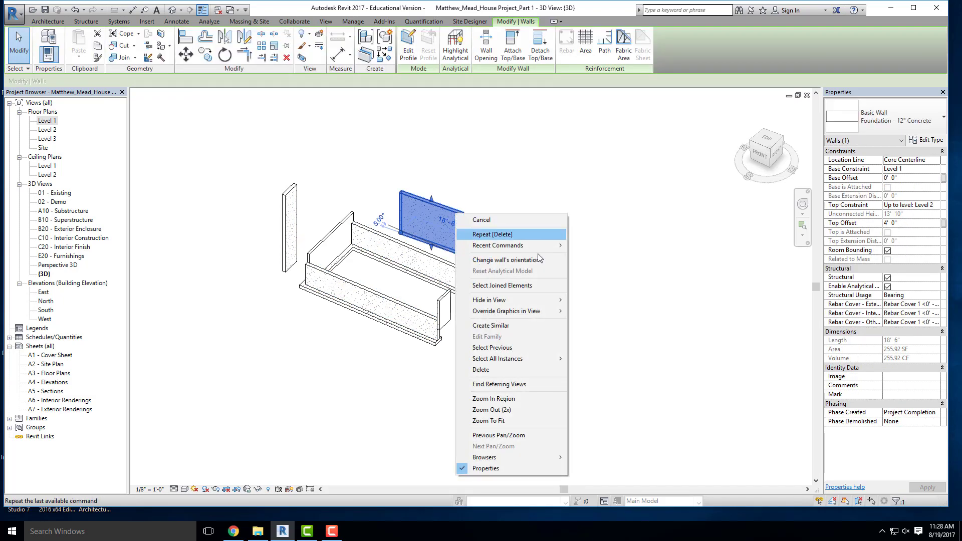
mouse_move(531, 359)
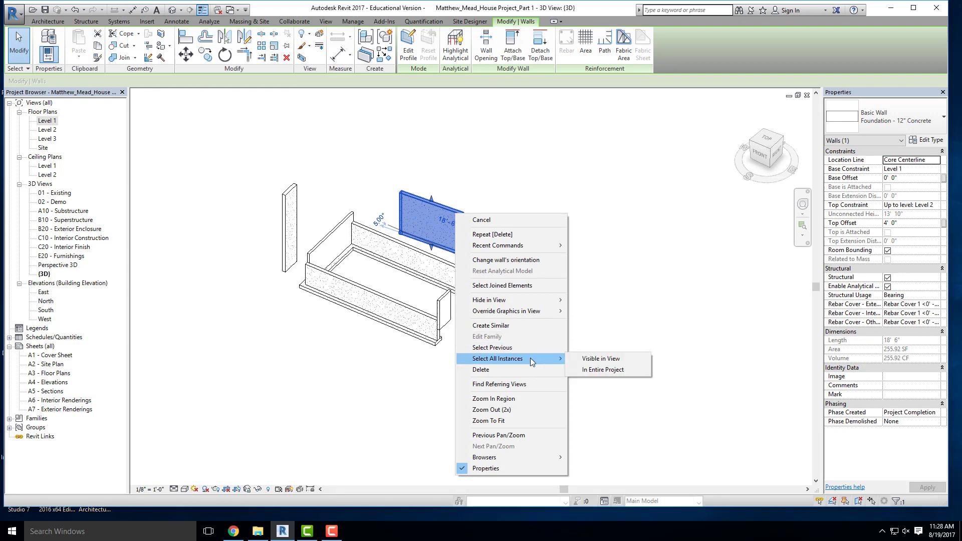
left_click(589, 360)
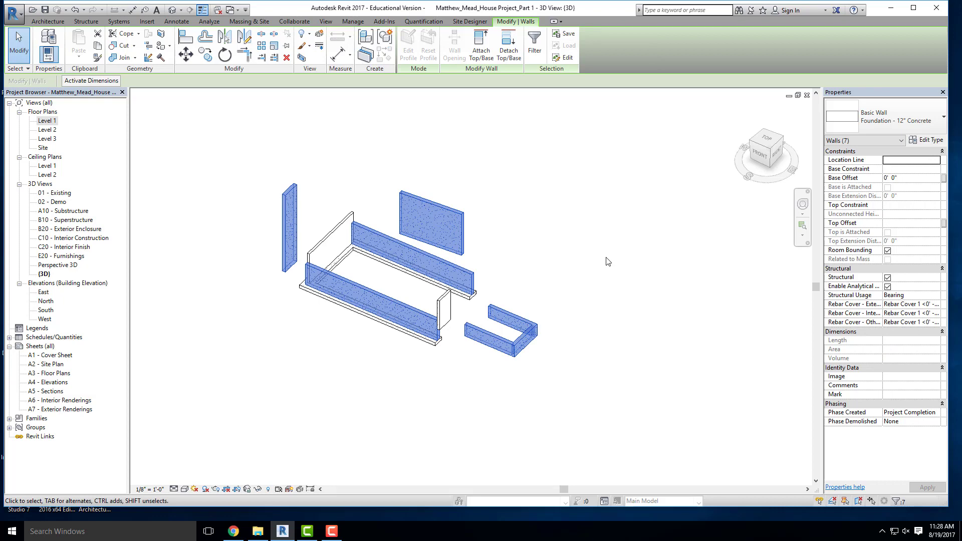
Inspect the wall types of the main foundation's two end walls and its long rear wall
left_click(329, 239)
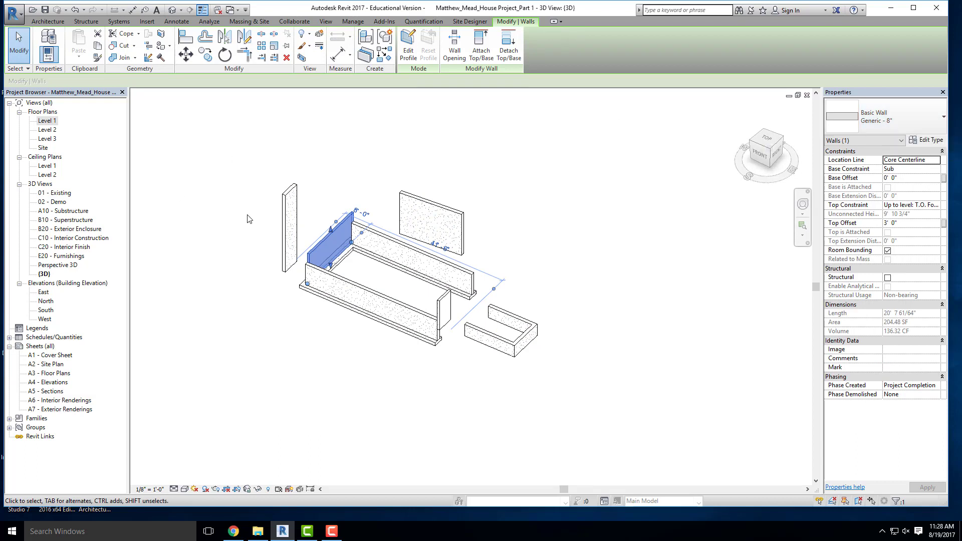
left_click(380, 179)
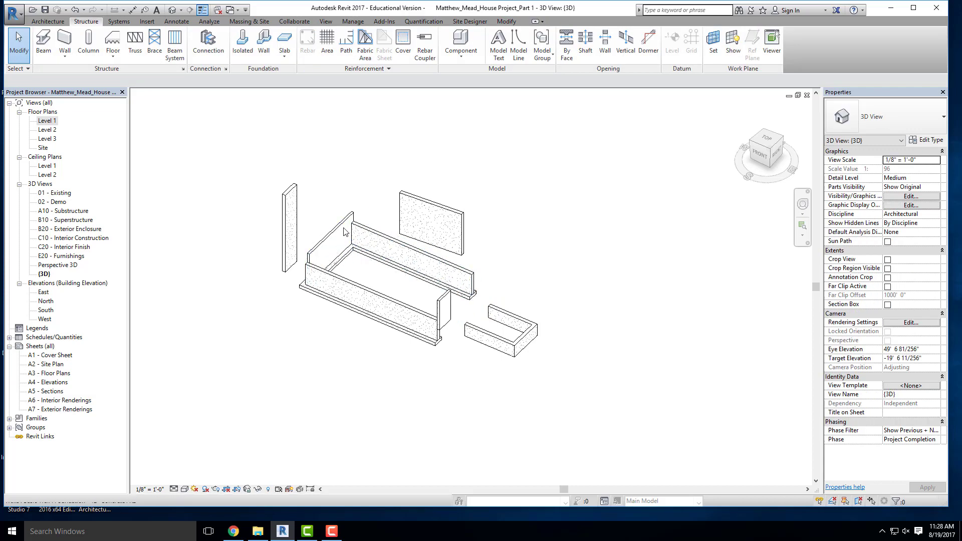
scroll(344, 233, "up", 2)
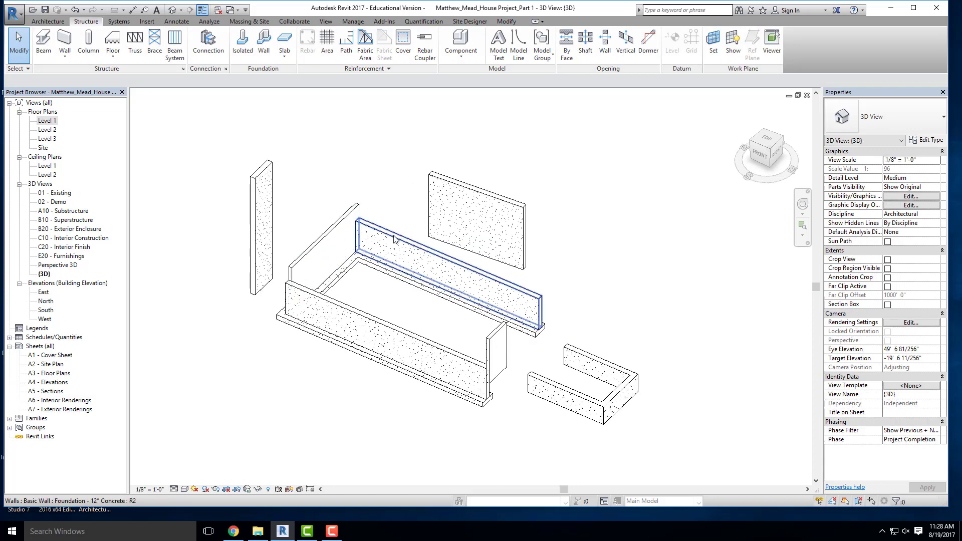
left_click(521, 308)
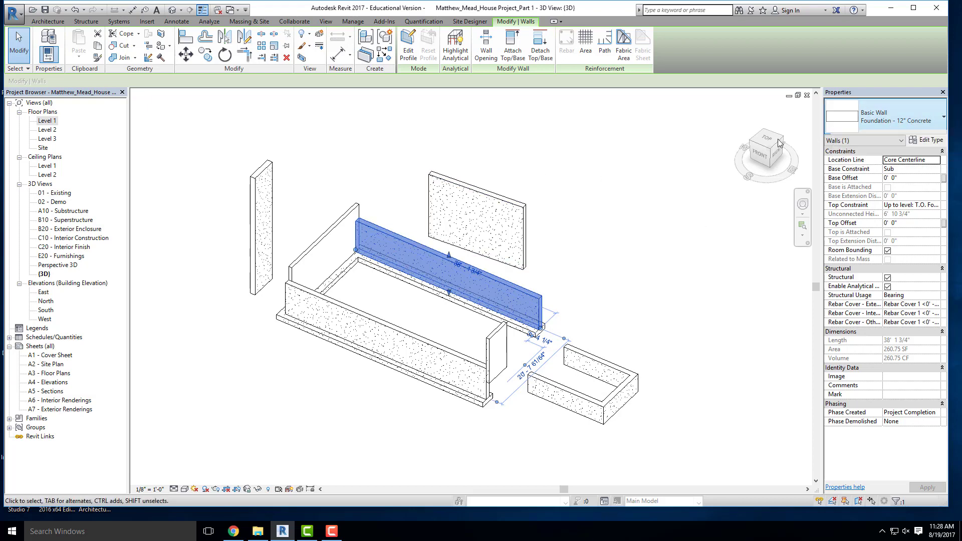
key("Escape")
left_click(313, 243)
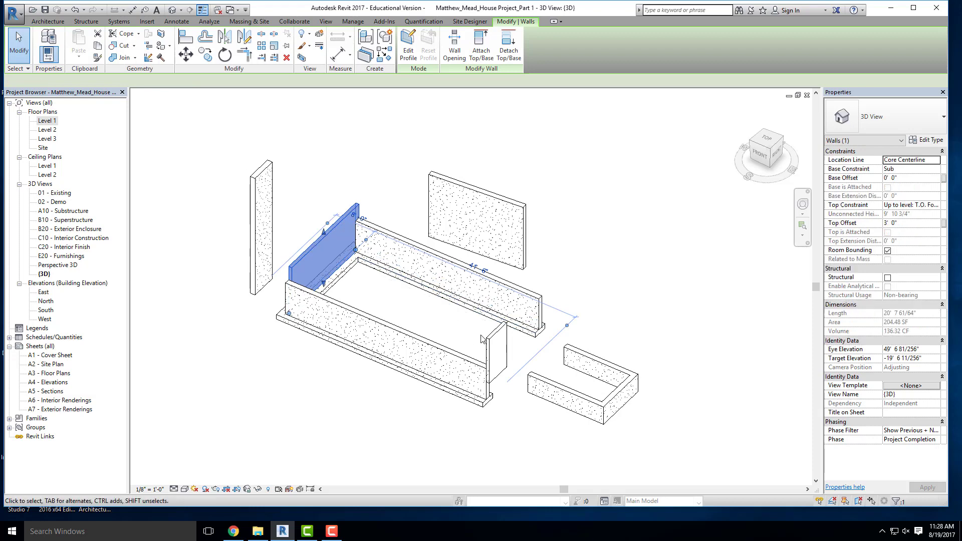
left_click(518, 337)
left_click(498, 351)
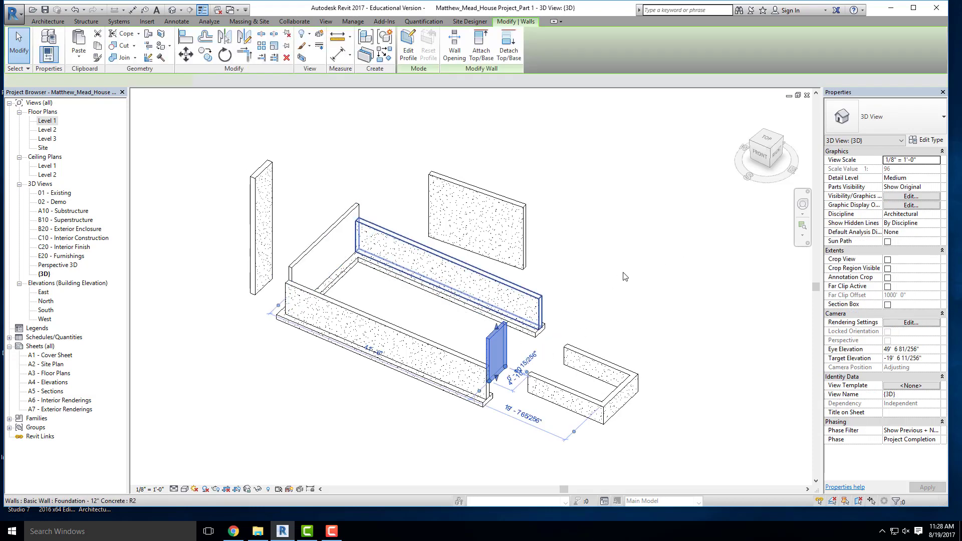
left_click(625, 277)
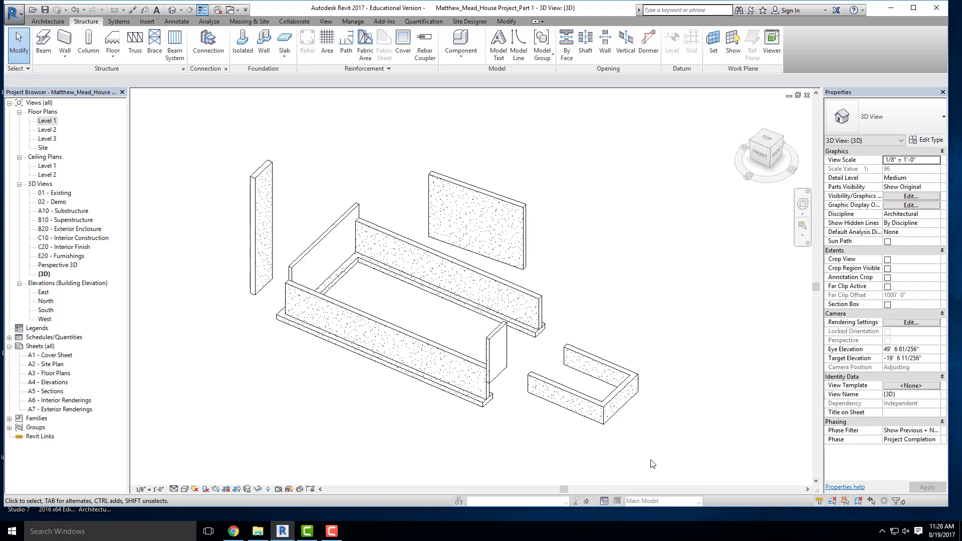
Select every element of the foundation model at once, review the selection's categories with Filter, and clear the selection
left_click_drag(667, 444, 229, 153)
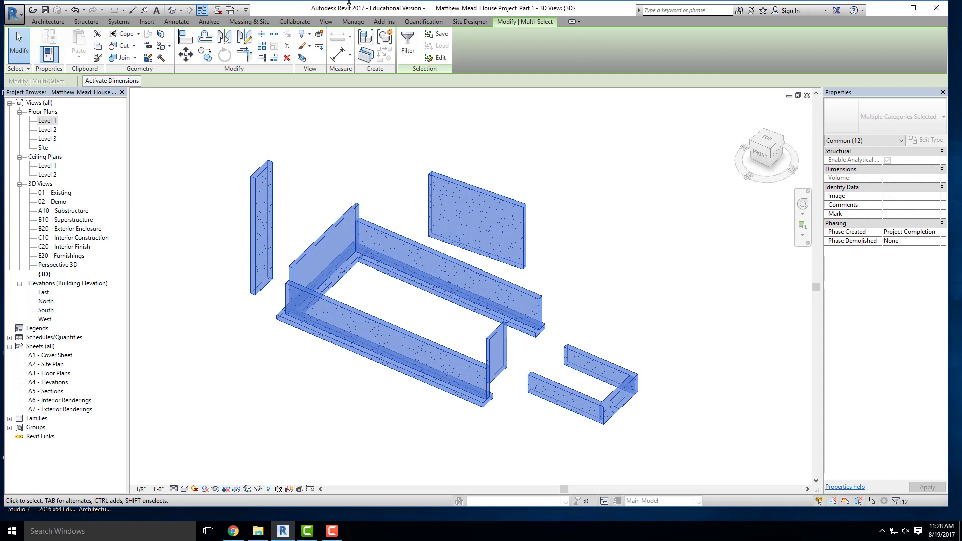
left_click(410, 45)
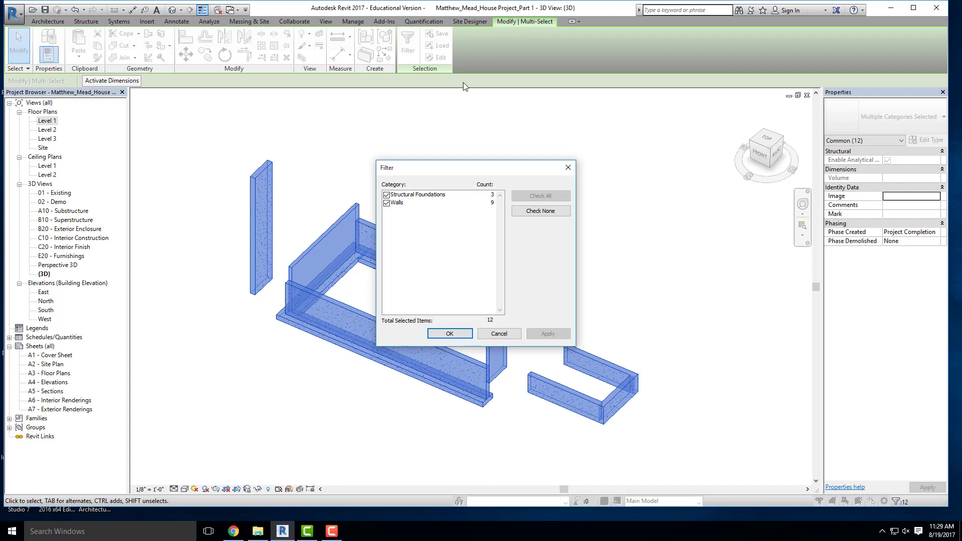
left_click(571, 170)
left_click(552, 174)
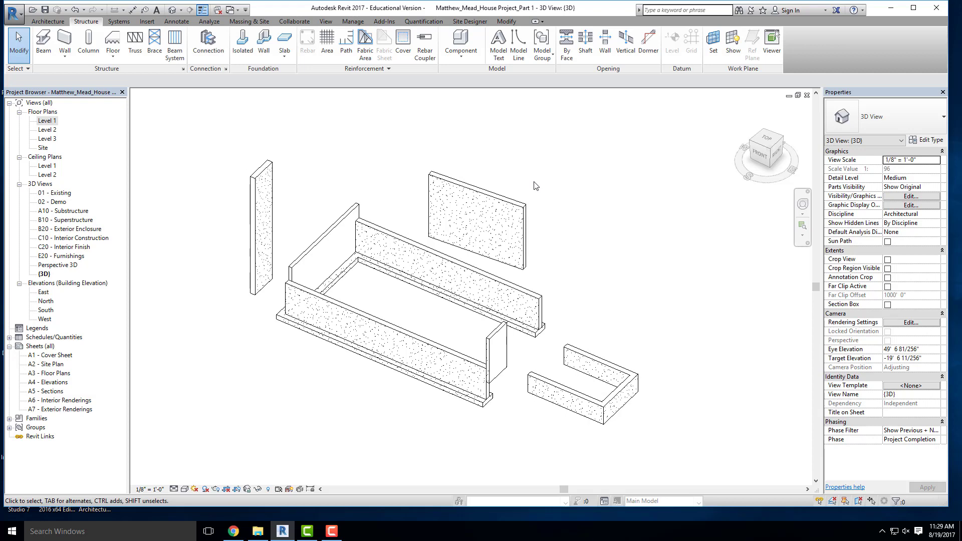
mouse_move(681, 436)
left_mouse_down()
mouse_move(646, 396)
mouse_move(346, 192)
mouse_move(265, 180)
mouse_move(263, 165)
left_mouse_up()
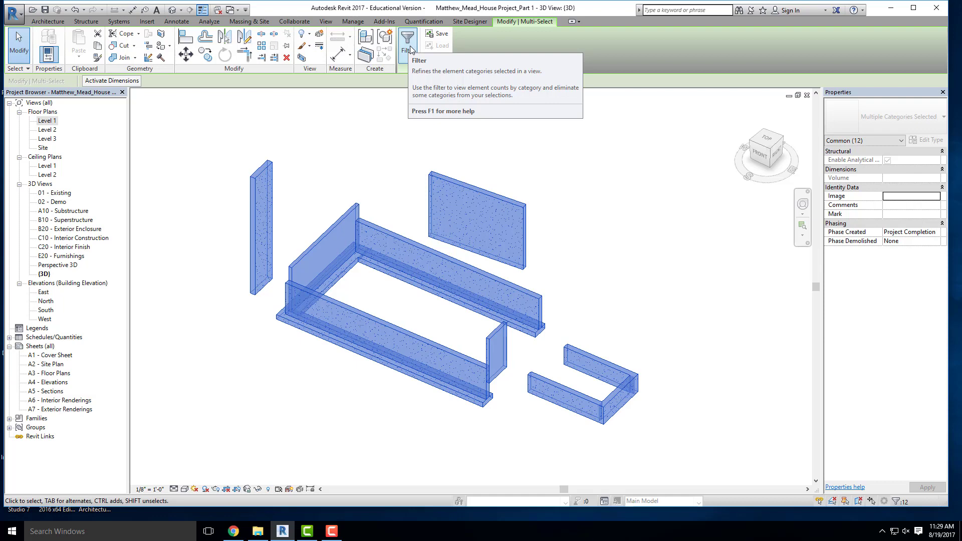
left_click(644, 250)
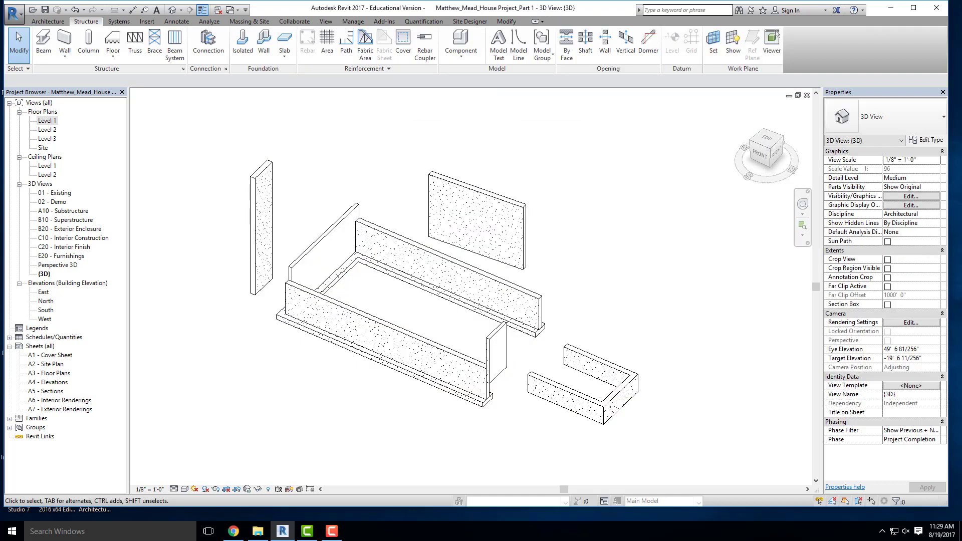
Switch to Chrome to review the Part 2 topics-to-cover list in the PDF, and return to Revit
mouse_move(228, 536)
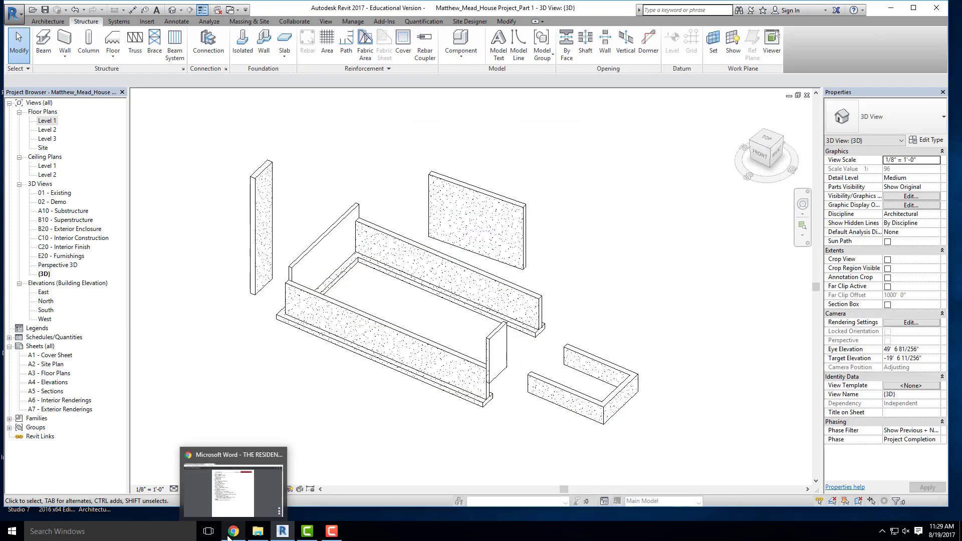
left_click(277, 499)
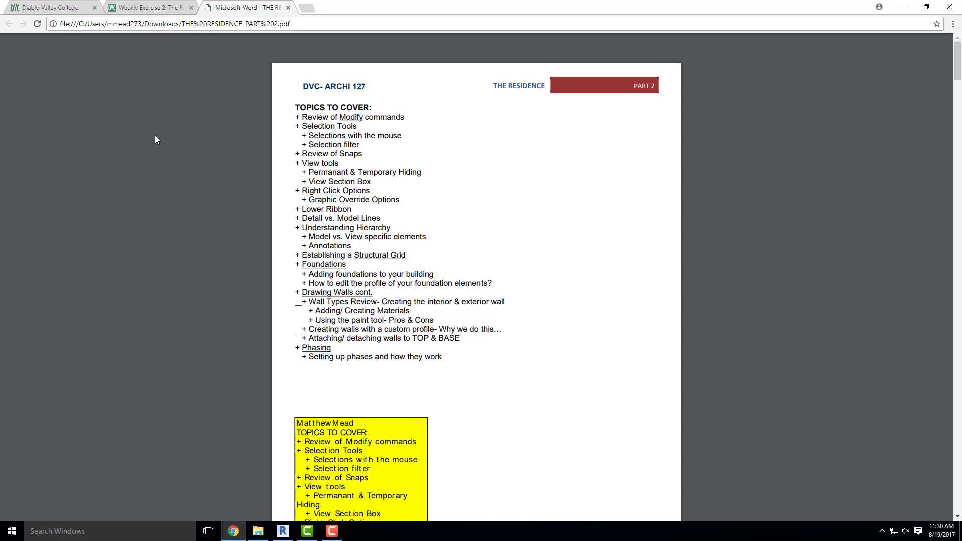
left_click(902, 9)
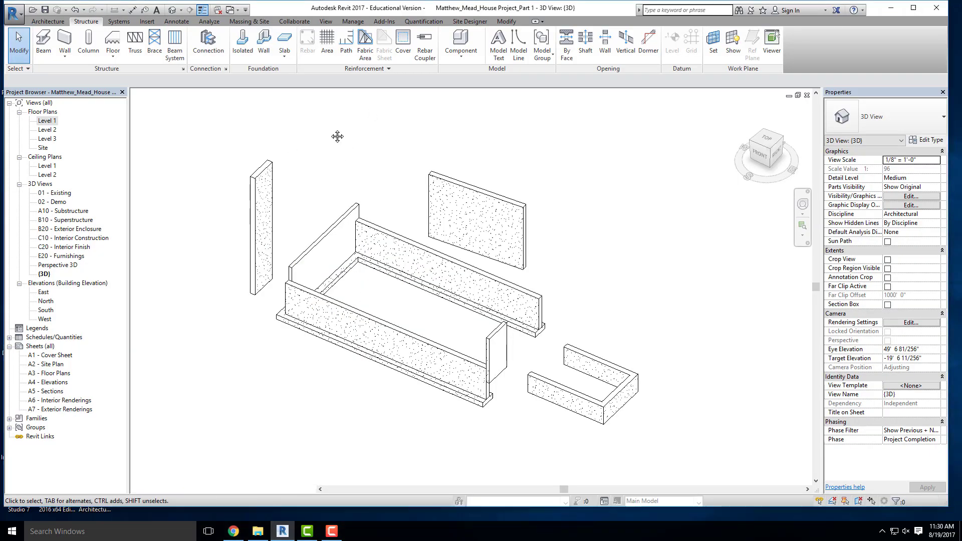
Draw one straight Generic - 6" wall about 18' long from Level 1 up to Level 2, in the open area beside the foundation
middle_click_drag(337, 137, 436, 134)
scroll(436, 134, "up", 1)
scroll(278, 122, "down", 5)
middle_click_drag(340, 184, 485, 180, "shift")
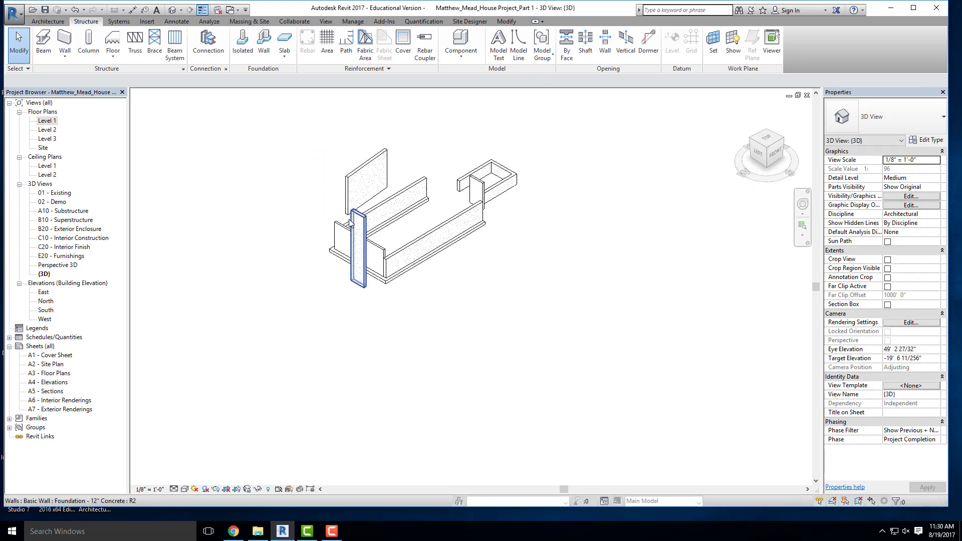
middle_click_drag(280, 266, 488, 270, "shift")
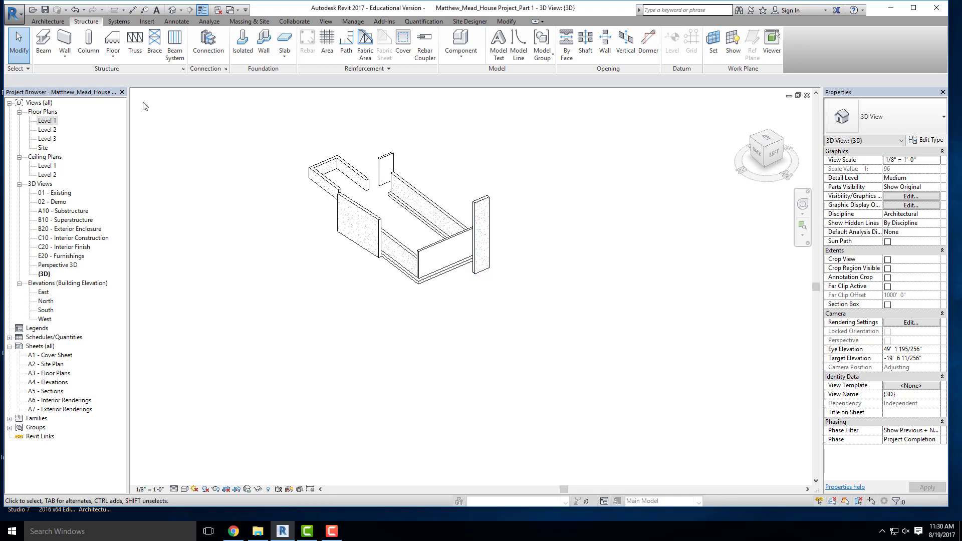
left_click(48, 21)
left_click(44, 40)
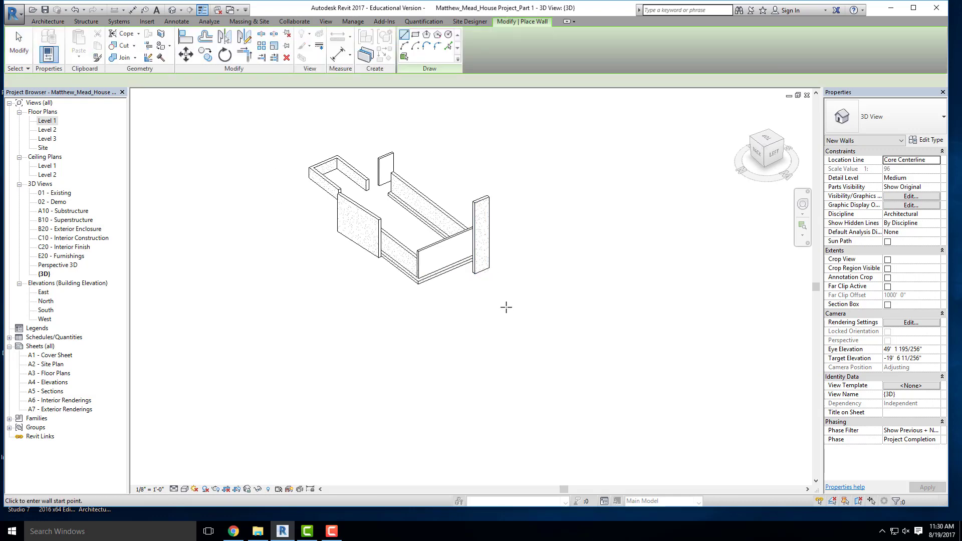
left_click(384, 351)
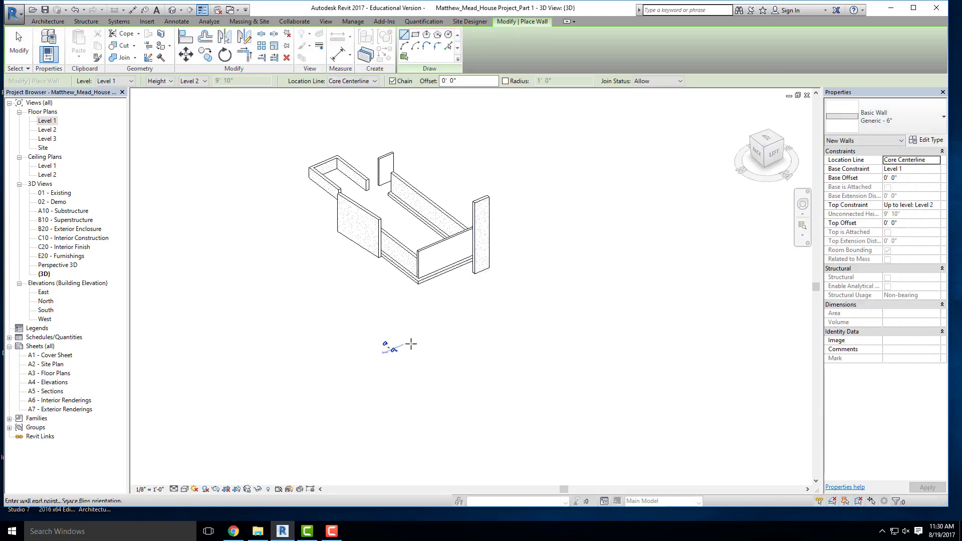
left_click(465, 343)
key("Escape")
key("Escape")
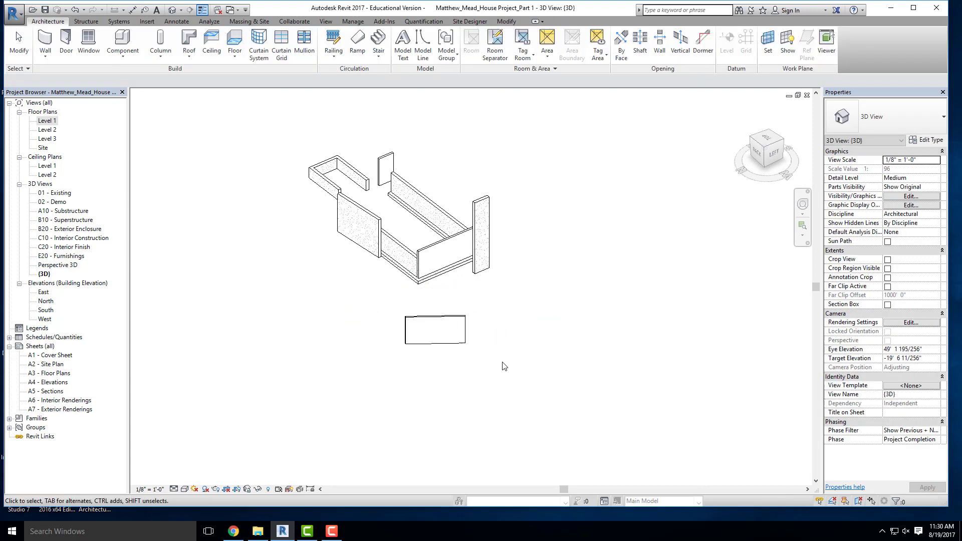
Edit the new wall's type structure and open the material choice for its Structure [1] layer
middle_click_drag(429, 365, 531, 370, "shift")
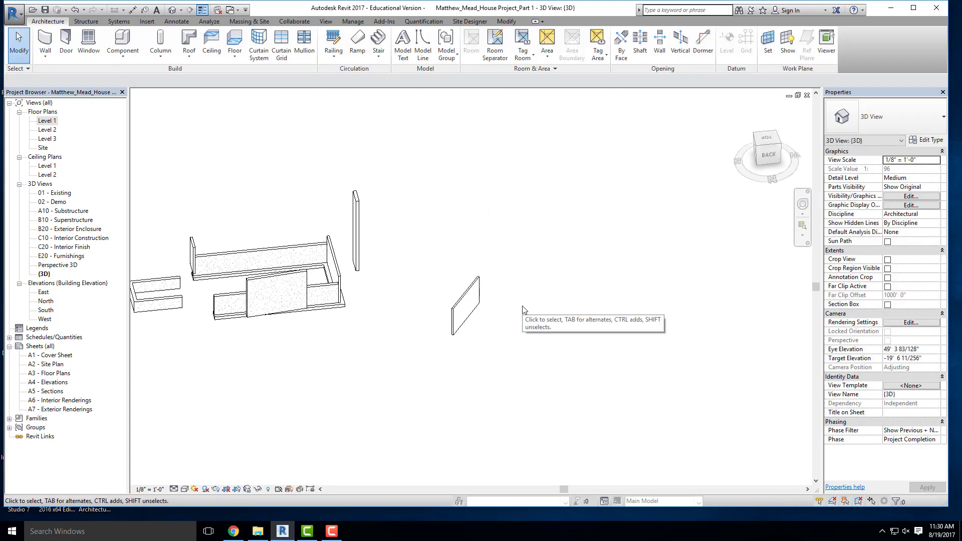
left_click(469, 297)
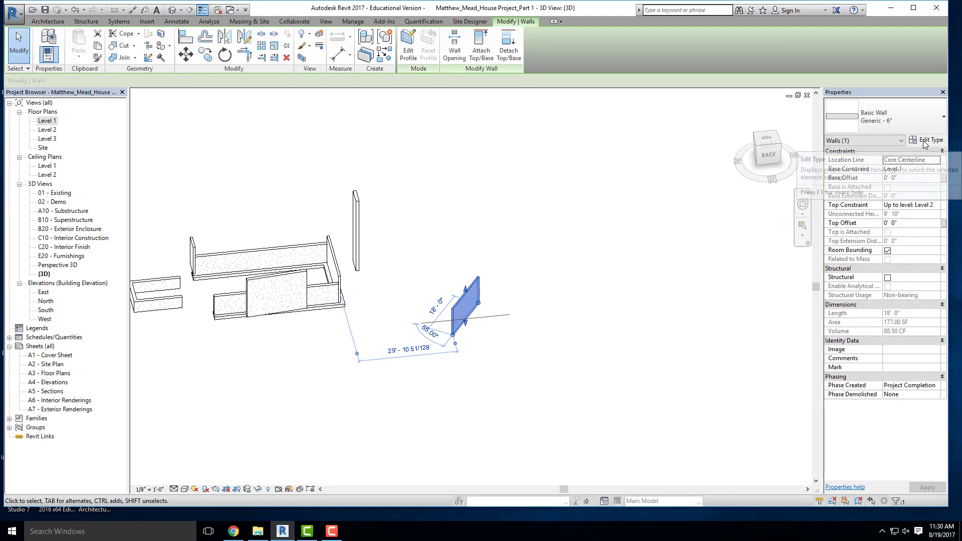
left_click(927, 140)
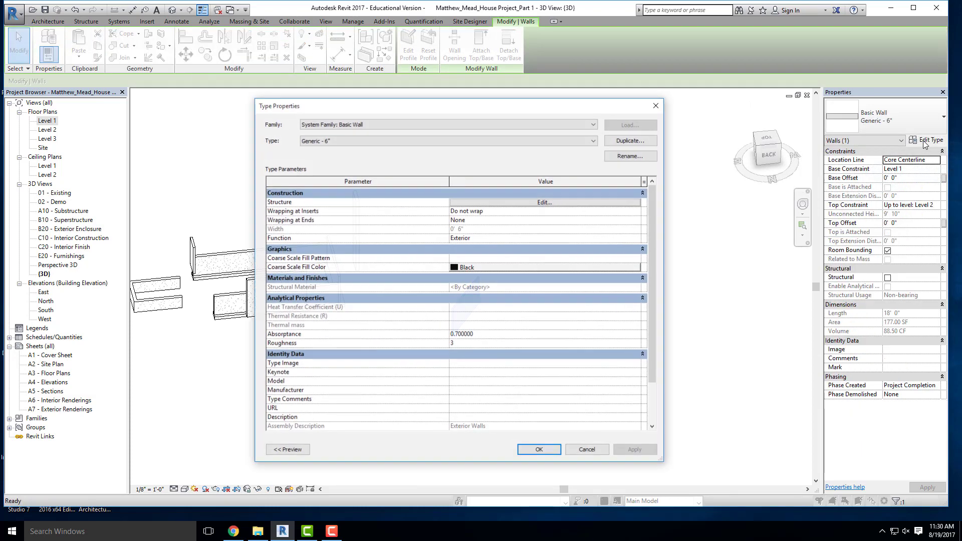
left_click(540, 204)
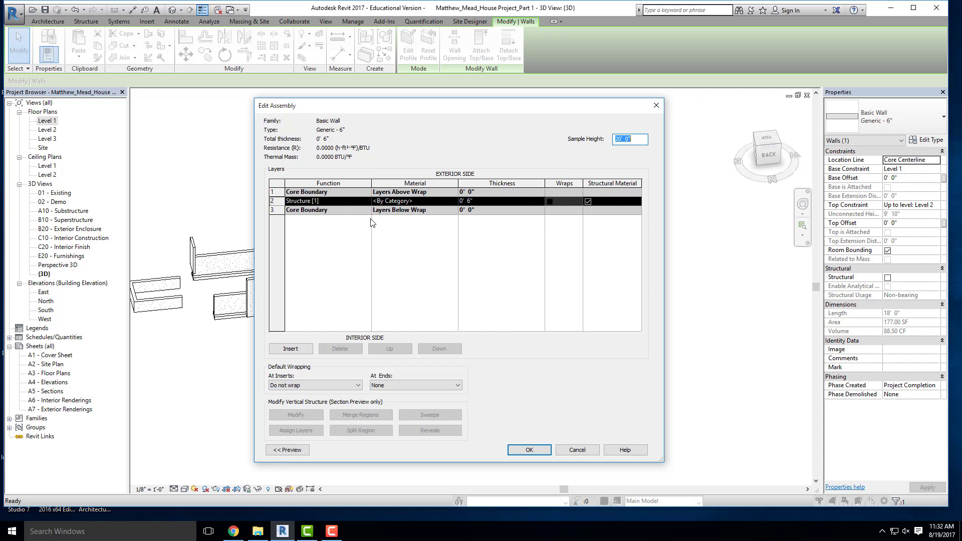
left_click(454, 201)
left_click(453, 201)
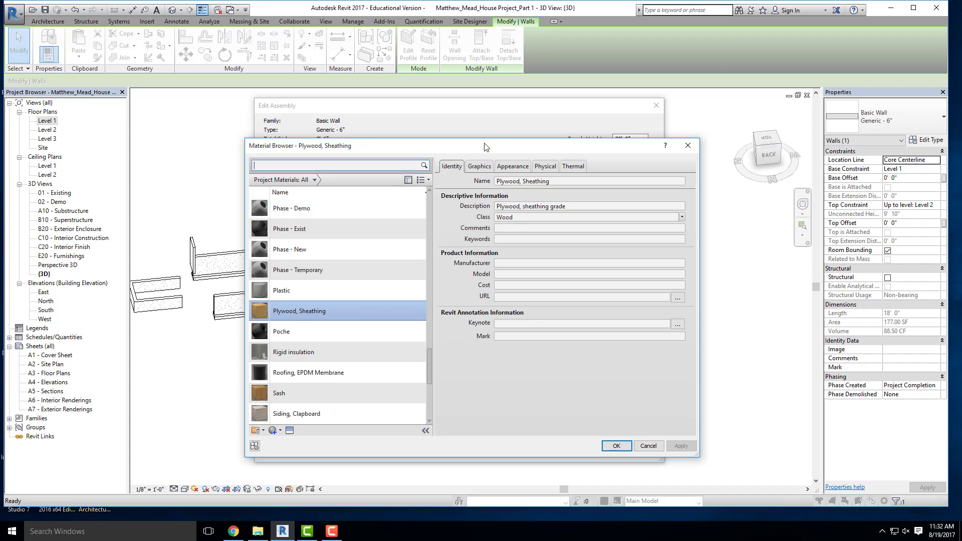
Create a new project material and name it Cement Plaster
scroll(301, 415, "down", 1)
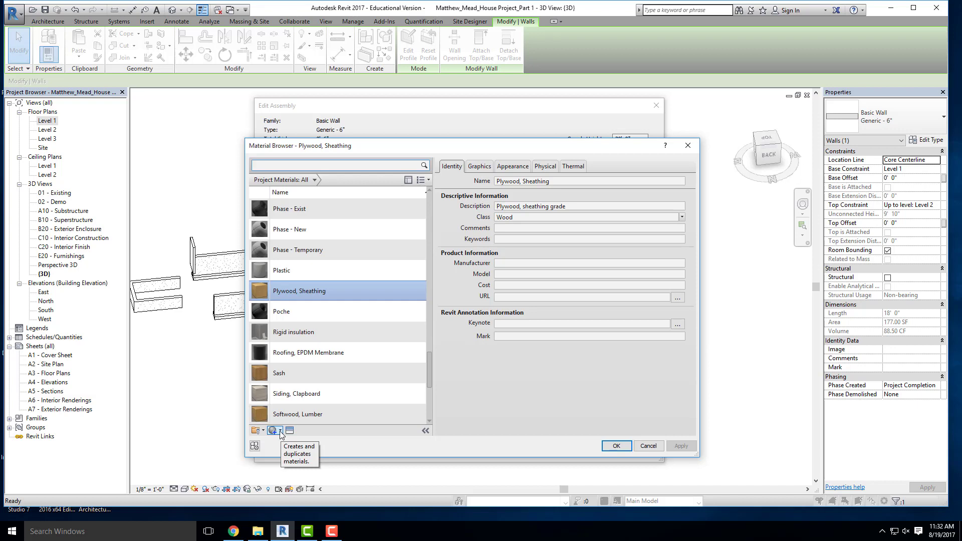
left_click(280, 431)
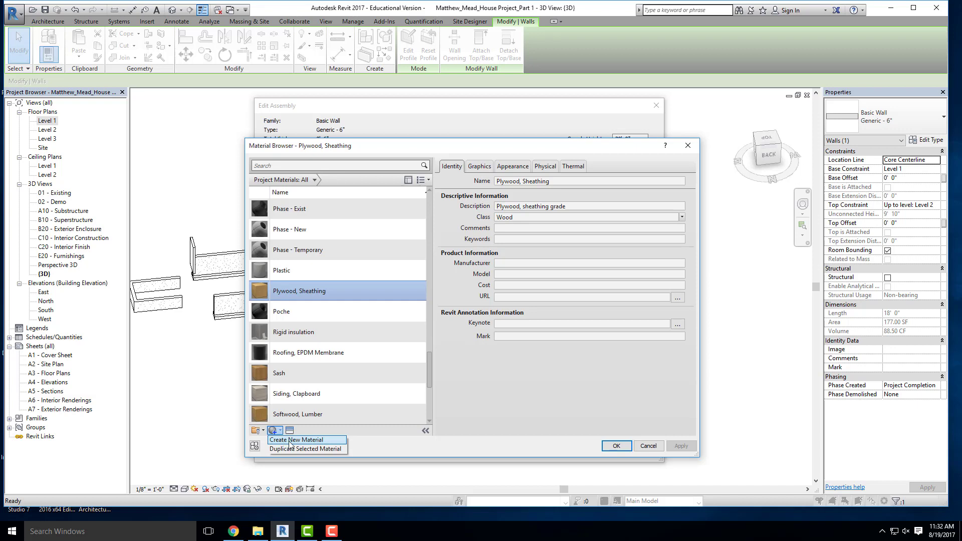
left_click(289, 440)
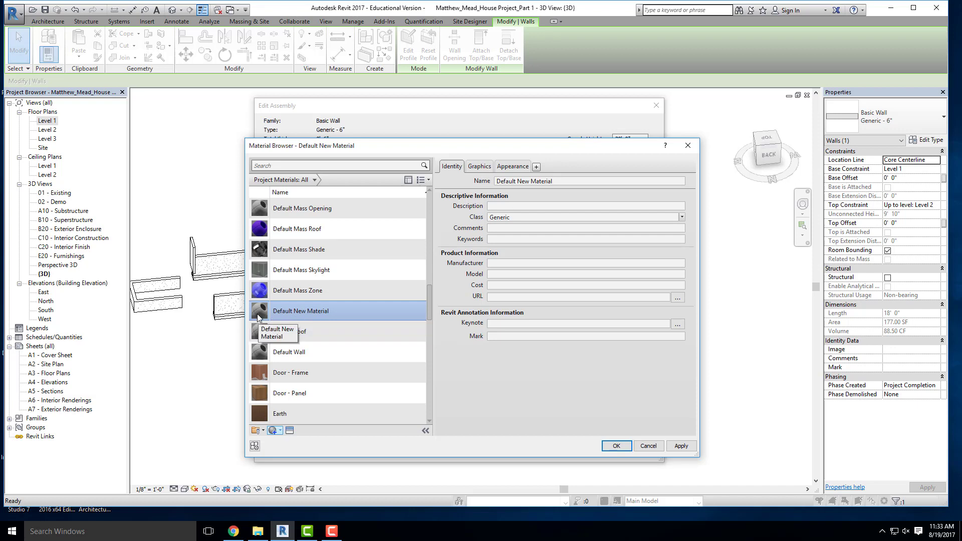
right_click(288, 314)
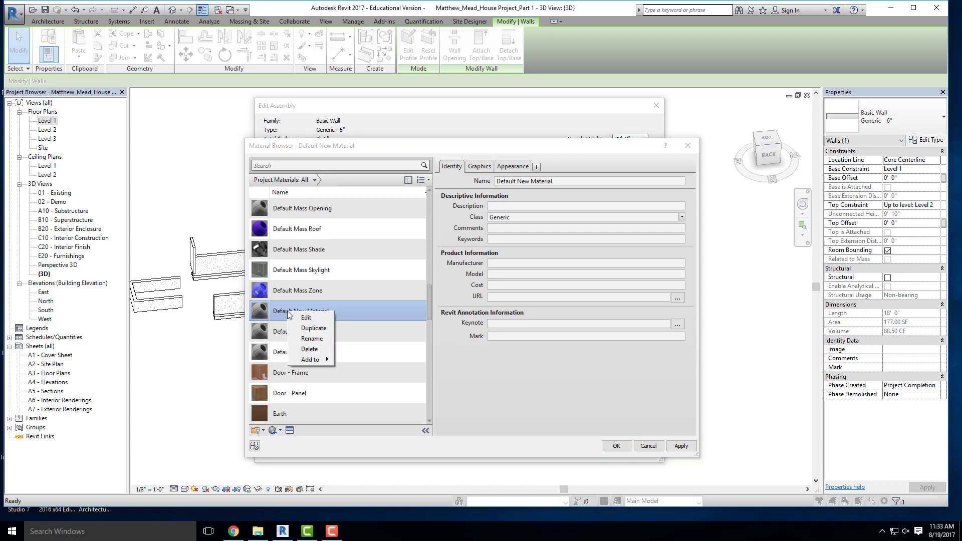
left_click(305, 339)
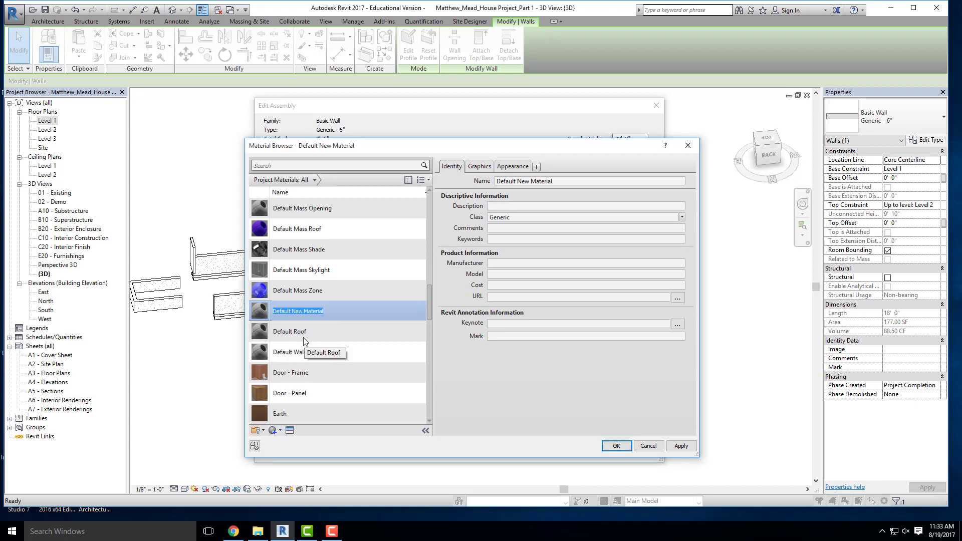
type("Cement Plaster")
left_click(327, 332)
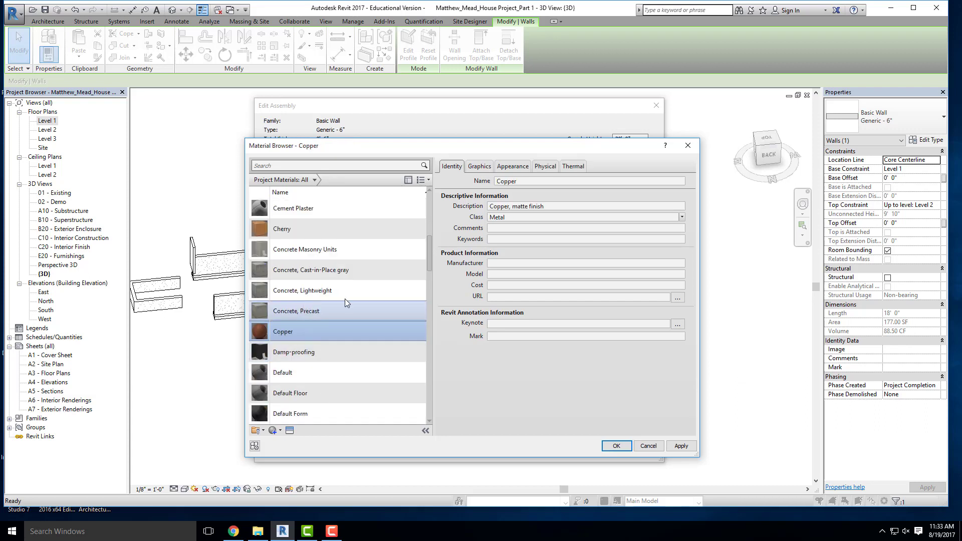
Set the Cement Plaster material's surface pattern to the Gypsum-Plaster drafting pattern
scroll(344, 303, "down", 1)
scroll(345, 286, "up", 5)
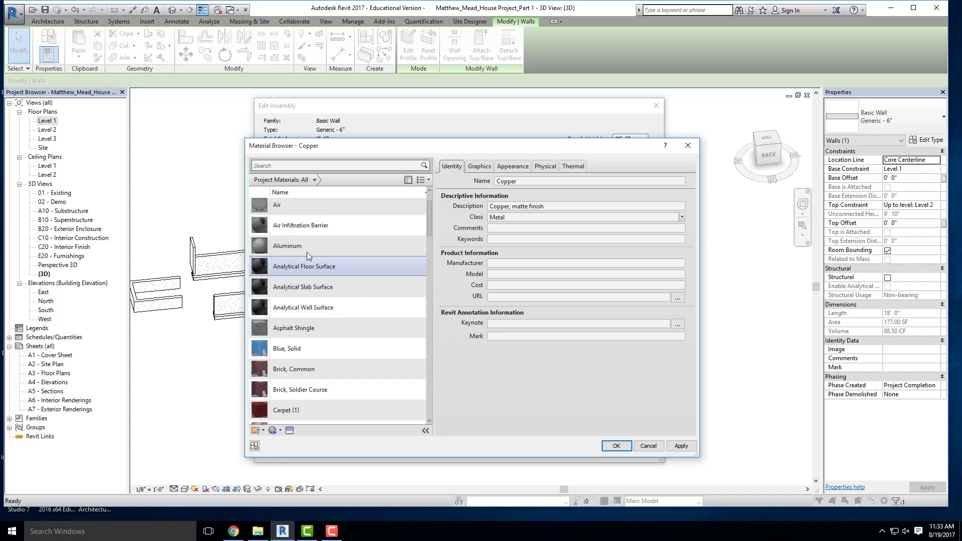
scroll(360, 257, "down", 3)
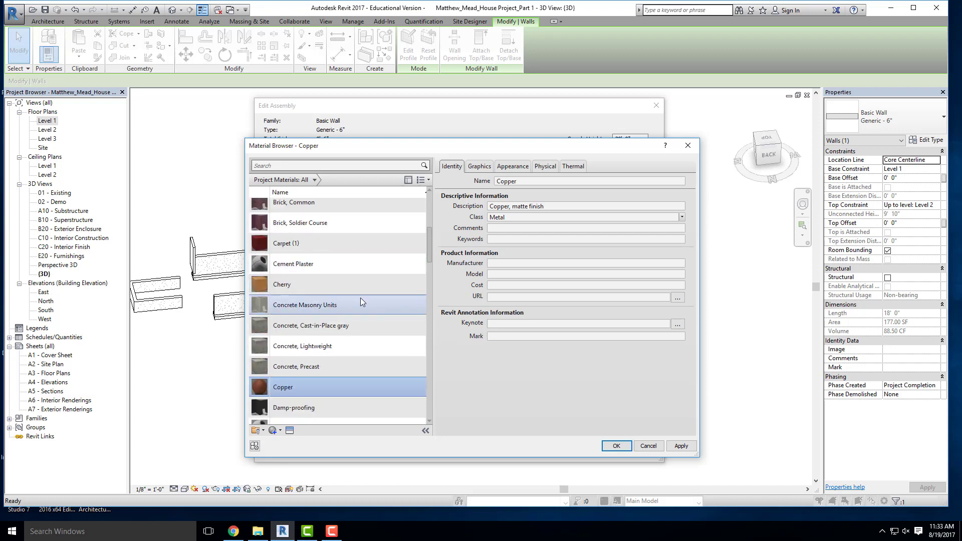
left_click(295, 271)
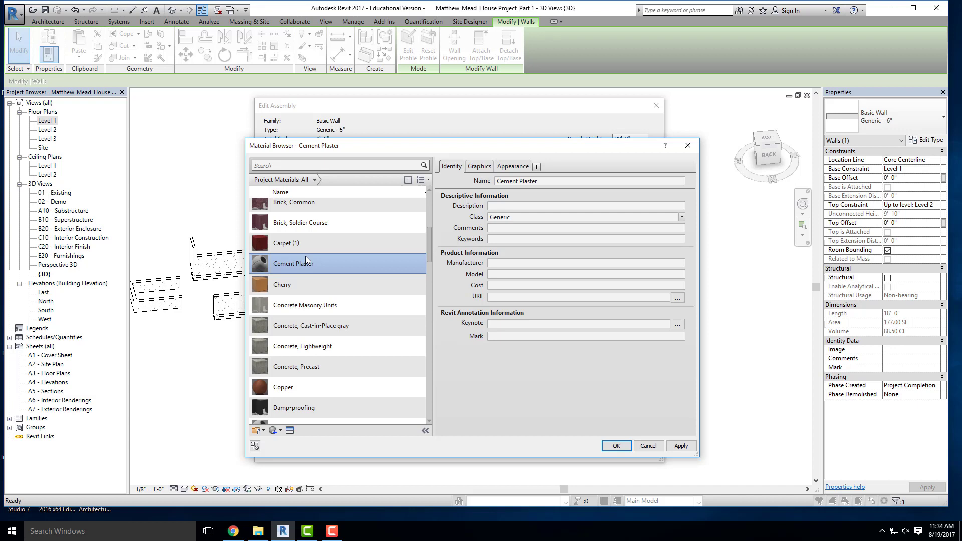
left_click(478, 167)
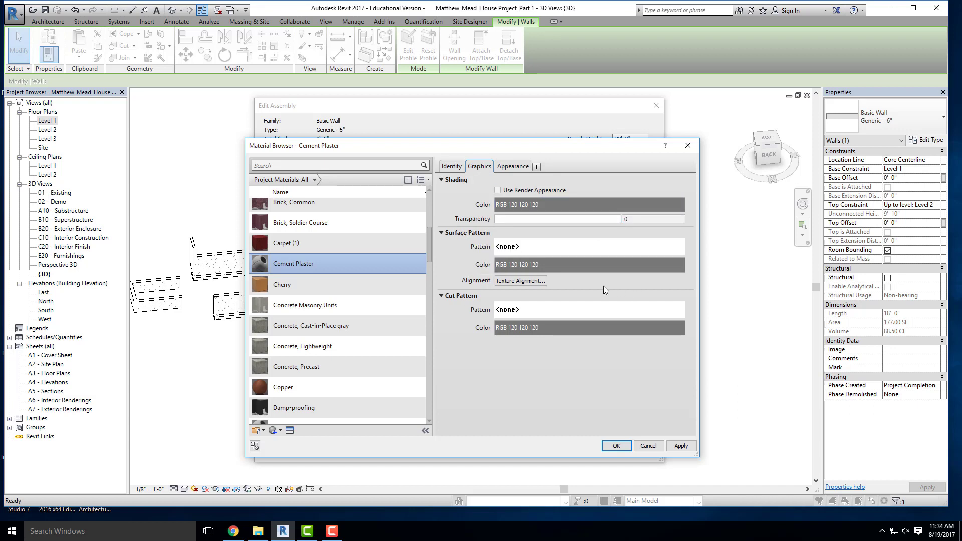
left_click(541, 248)
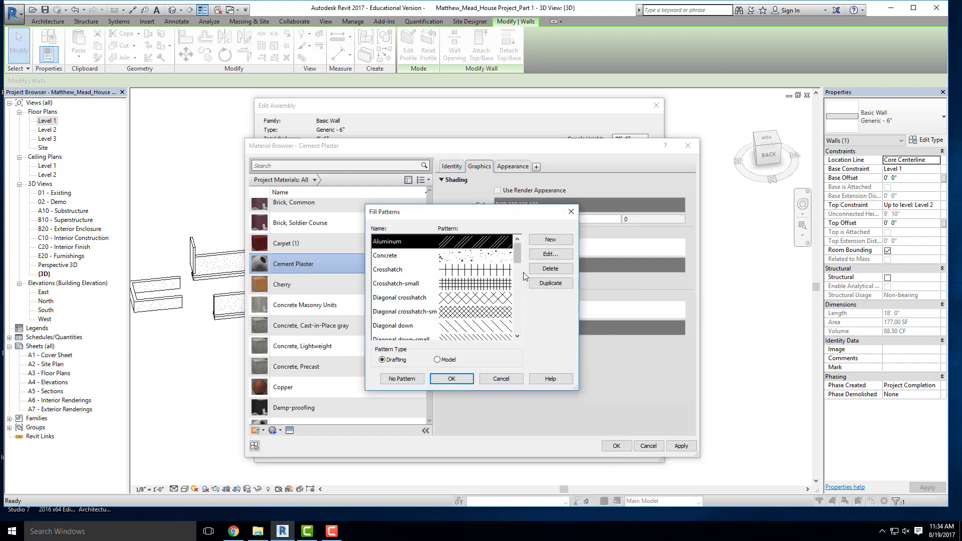
left_click_drag(517, 255, 475, 283)
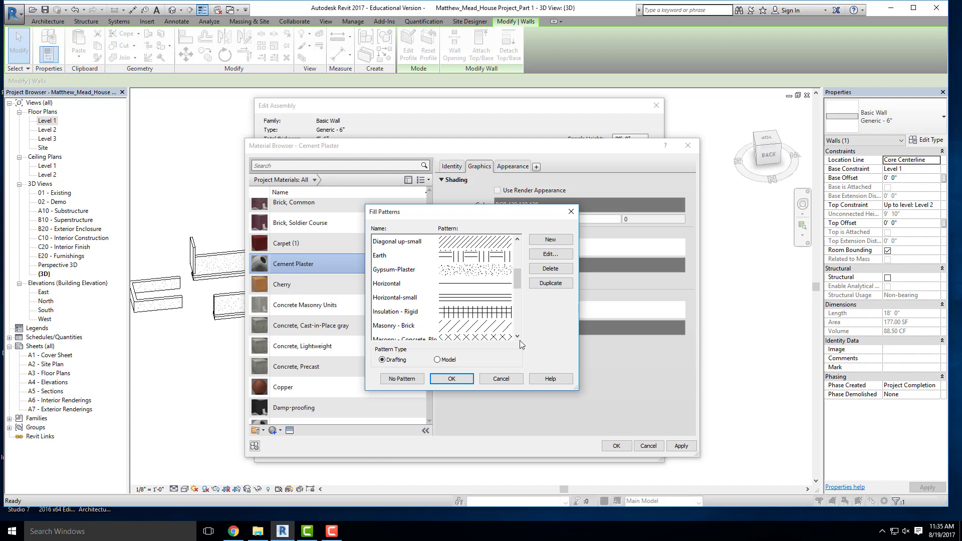
left_click(454, 270)
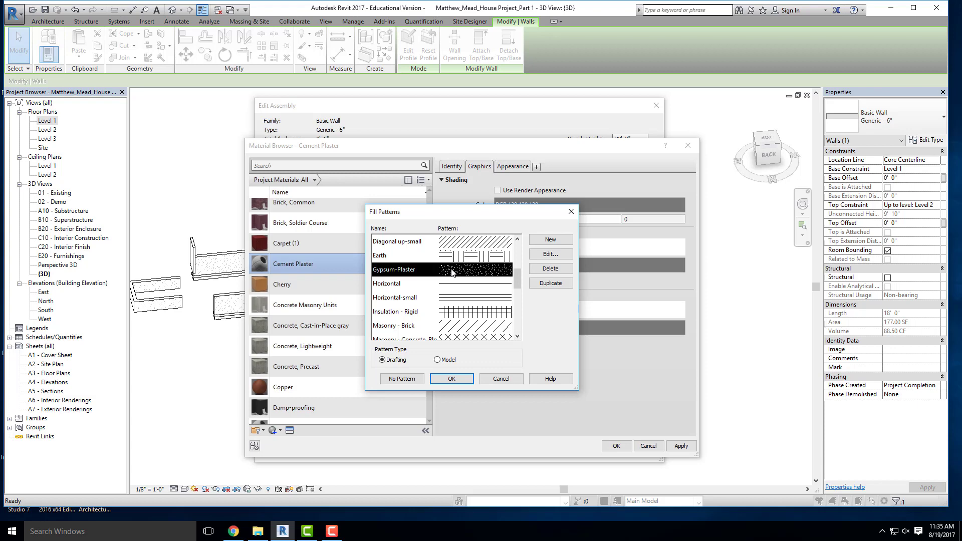
left_click(453, 379)
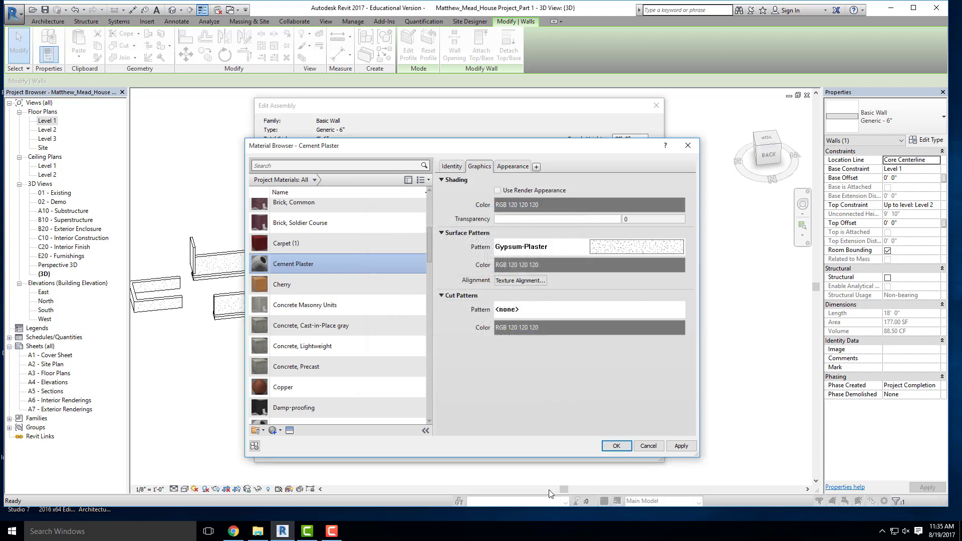
Examine the Model-type fill patterns available for the Cement Plaster material's surface pattern, and close the pattern list without picking one
left_click(536, 246)
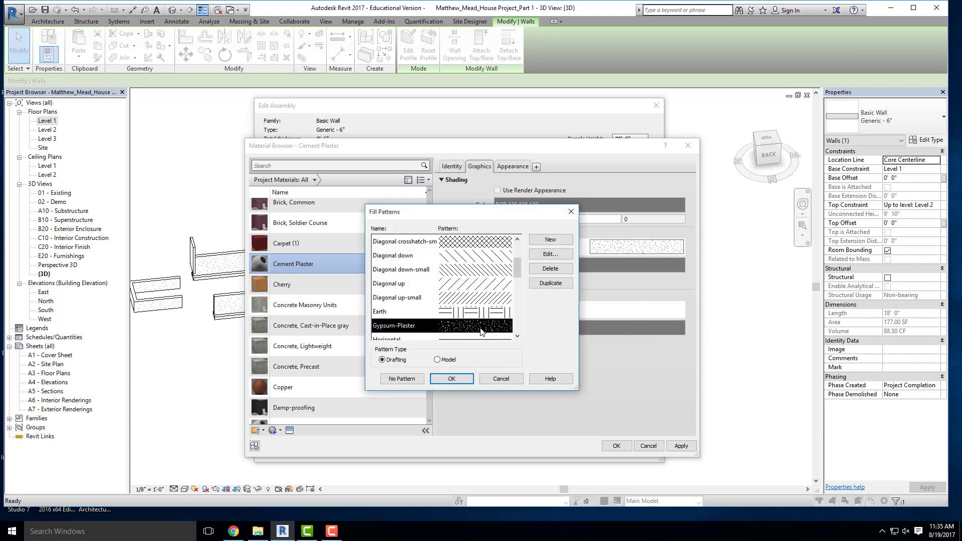
left_click(437, 359)
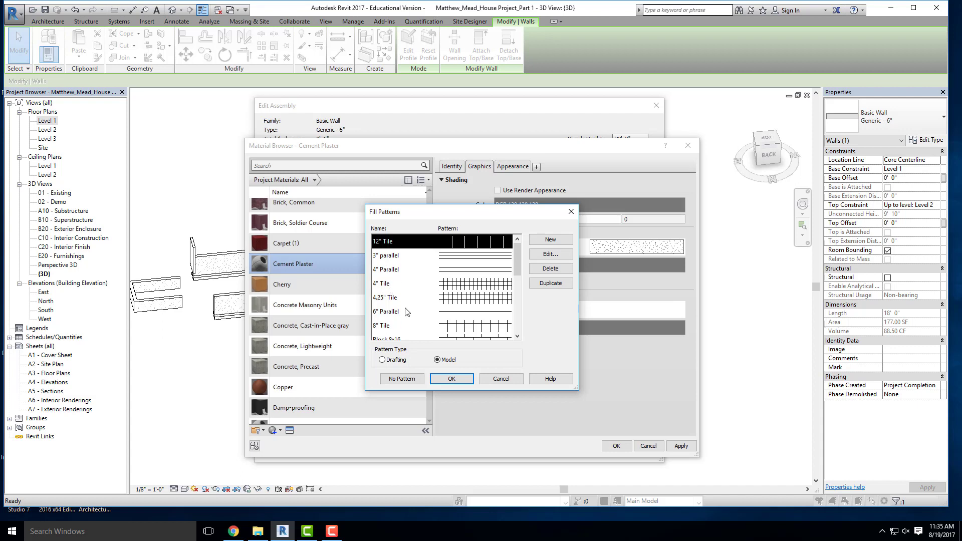
scroll(443, 301, "down", 1)
scroll(442, 301, "down", 2)
scroll(409, 277, "up", 1)
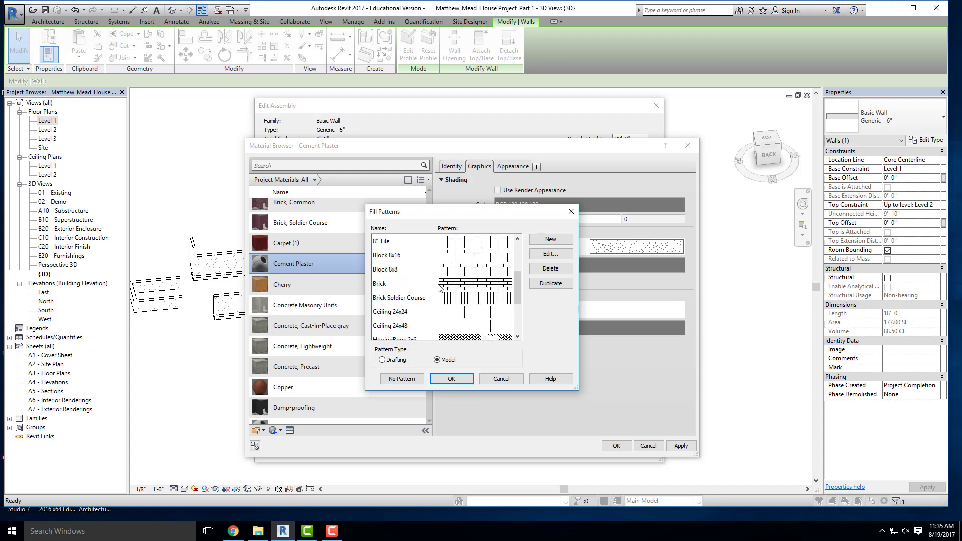
scroll(382, 263, "down", 1)
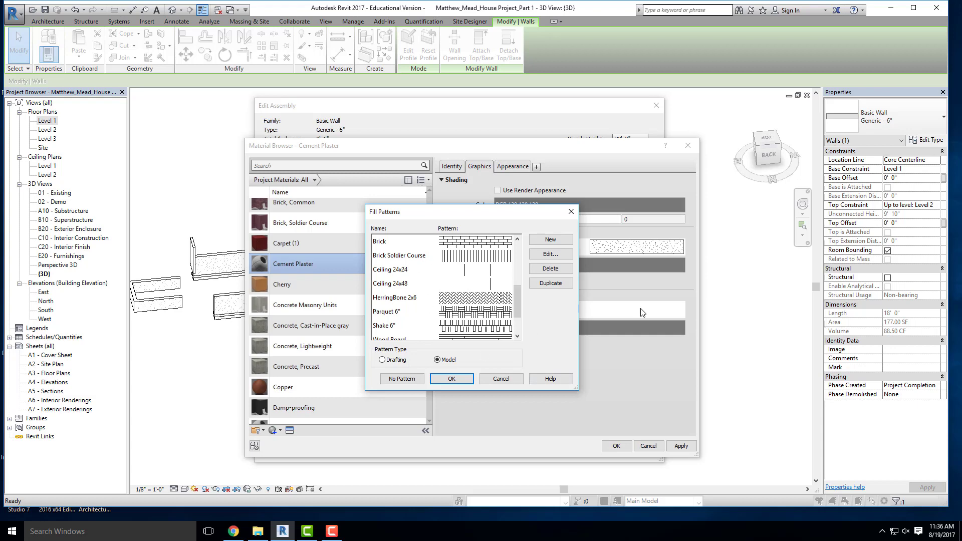
left_click(501, 378)
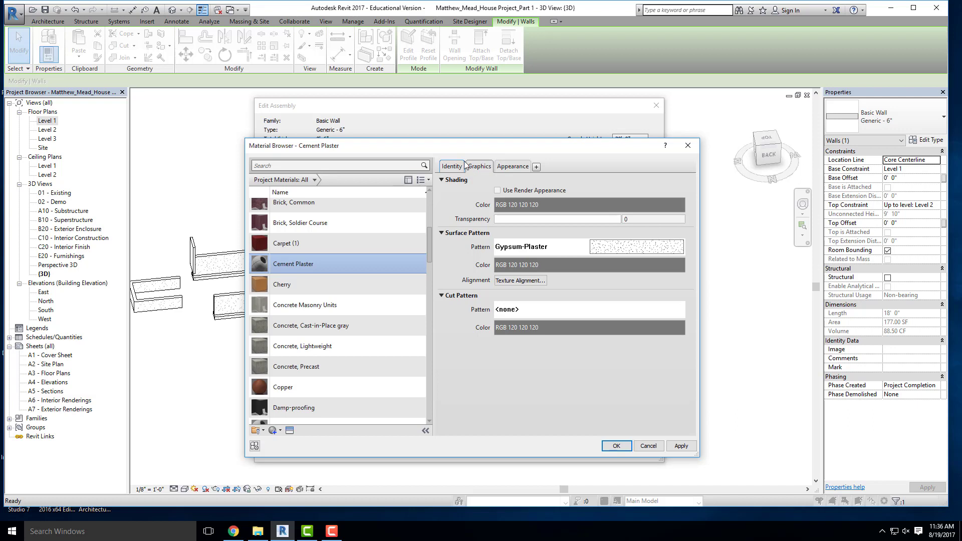
Open the Cement Plaster material's appearance settings and look for an image file to use as its generic image
left_click(510, 169)
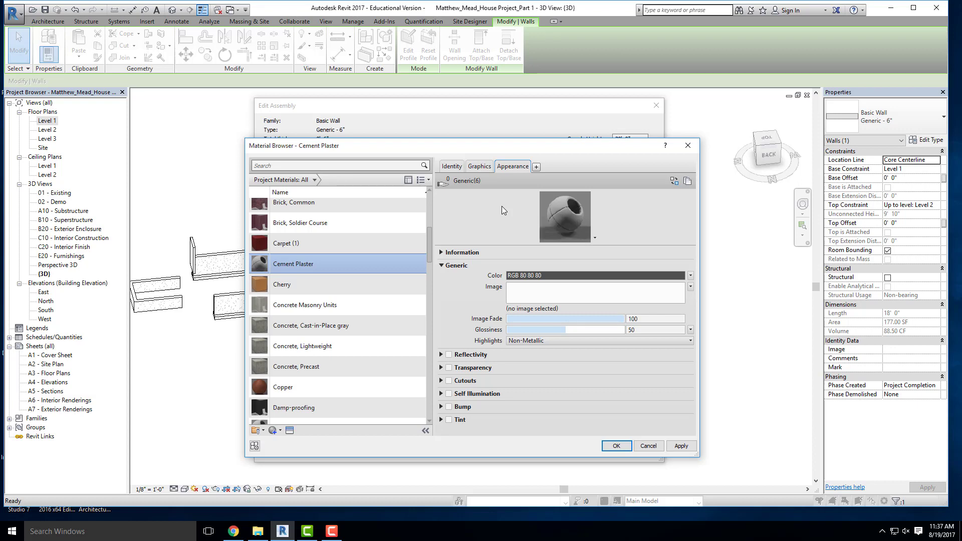
left_click(538, 299)
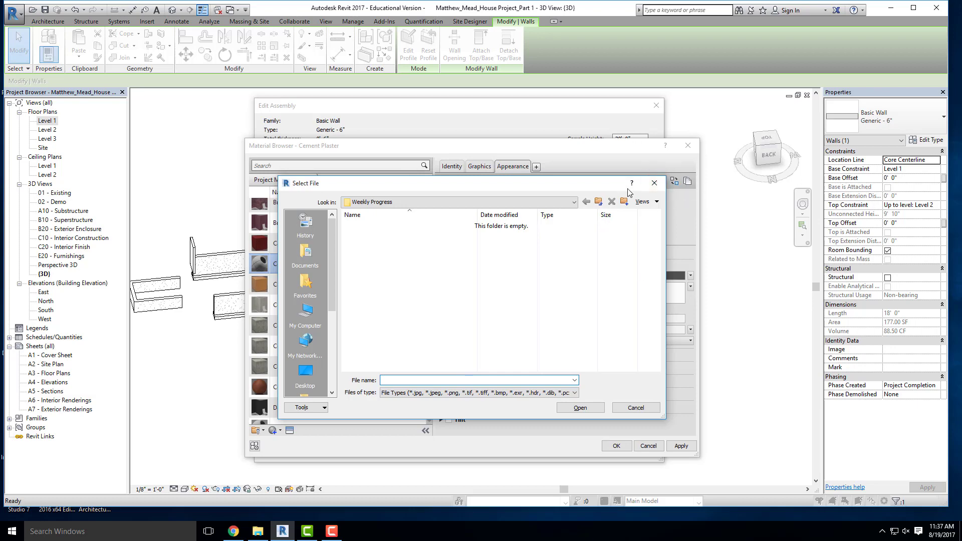
left_click(654, 183)
left_click(579, 299)
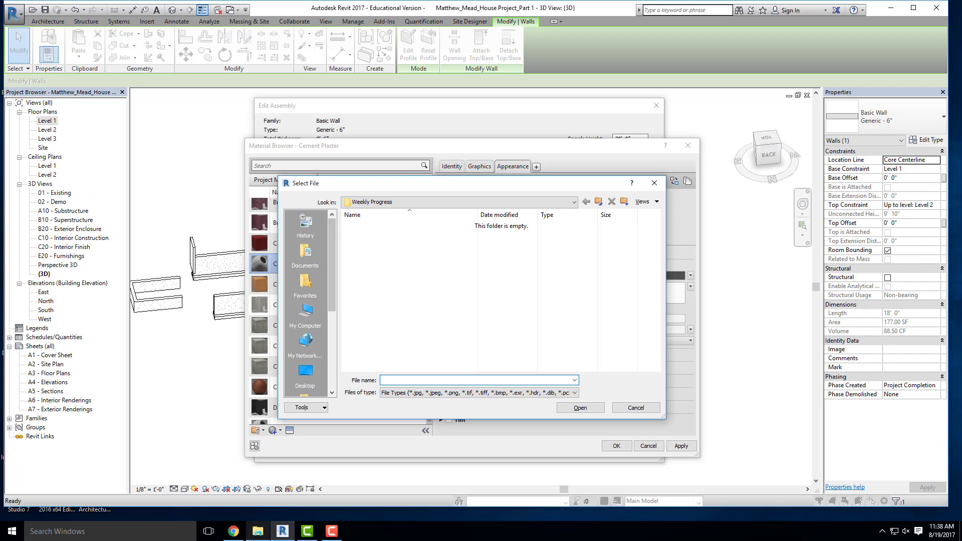
mouse_move(257, 532)
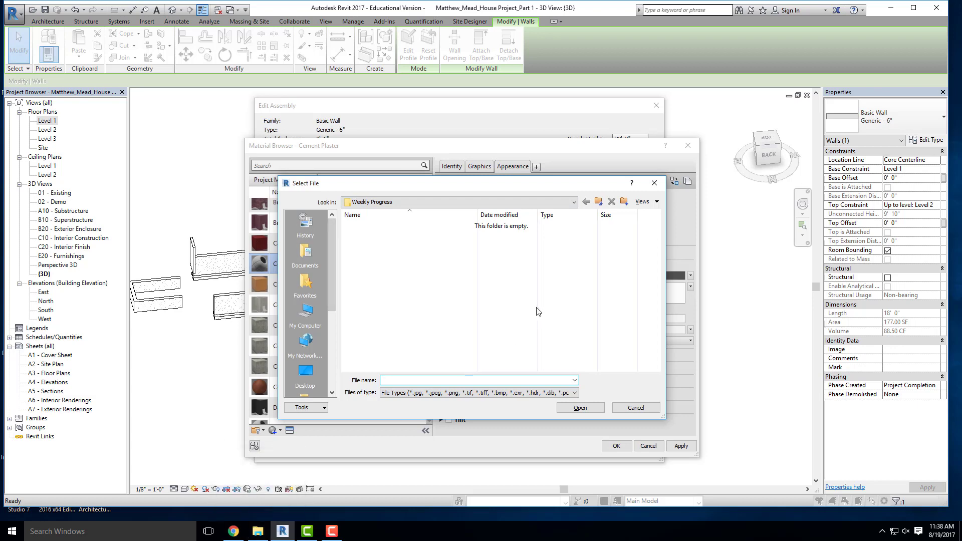
left_click(653, 183)
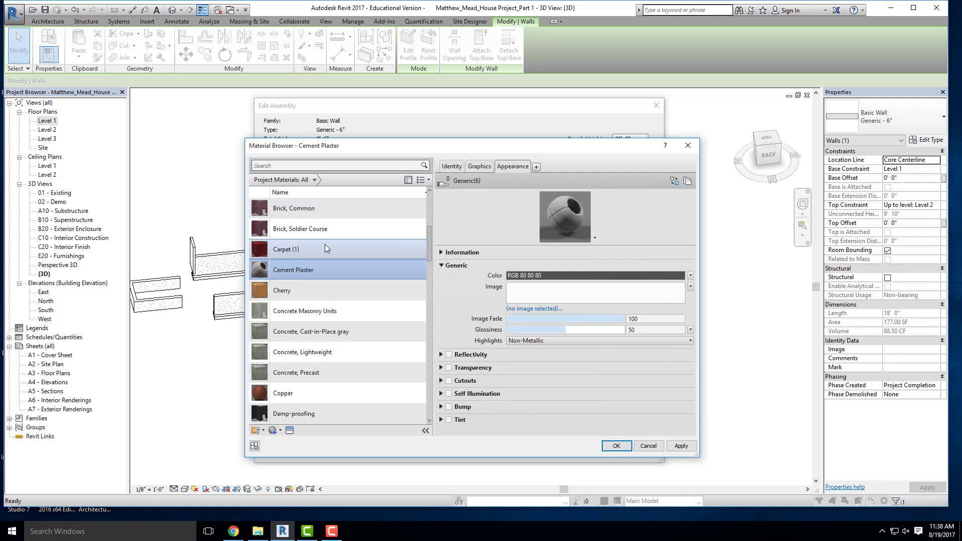
Check the Mats folder holding the image of the Carpet (1) material, and leave the file selection without choosing a file
left_click(291, 251)
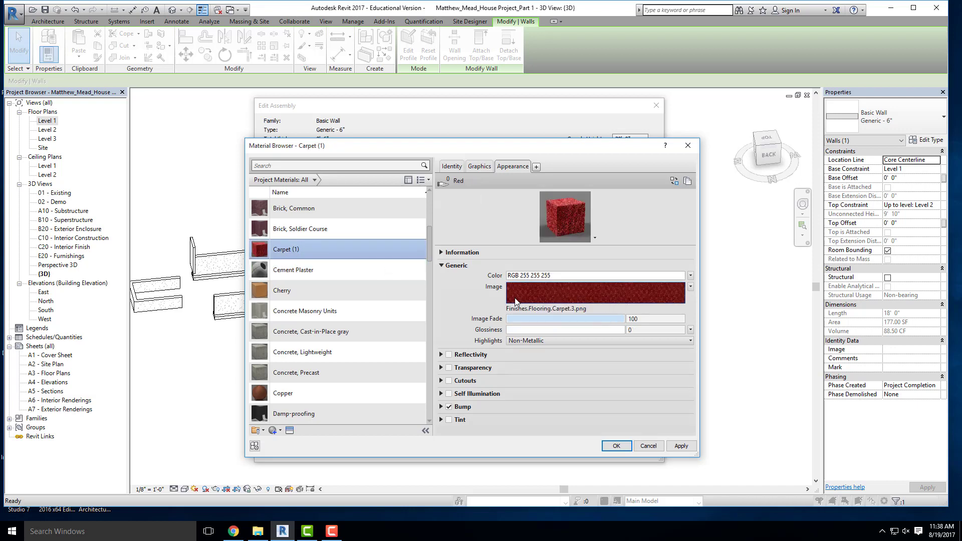
mouse_move(574, 300)
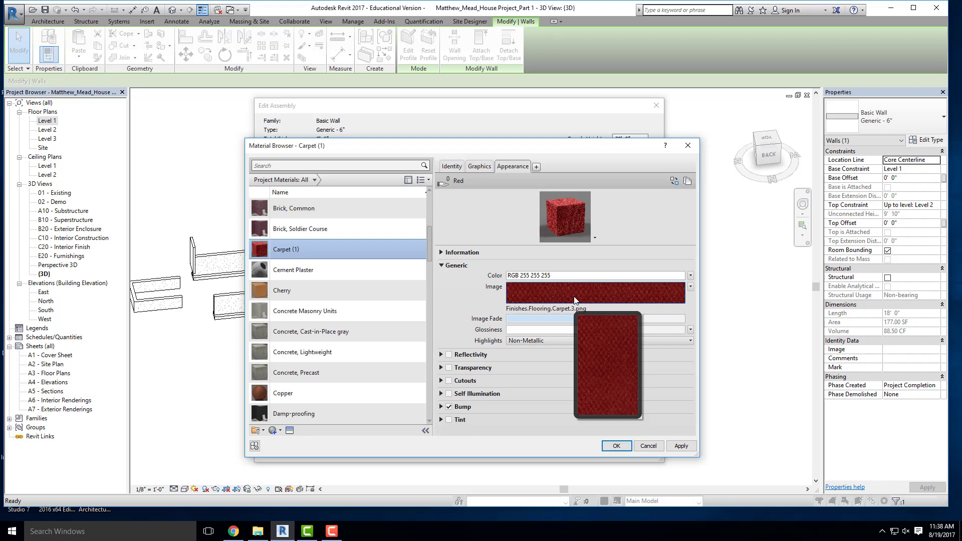
left_click(551, 309)
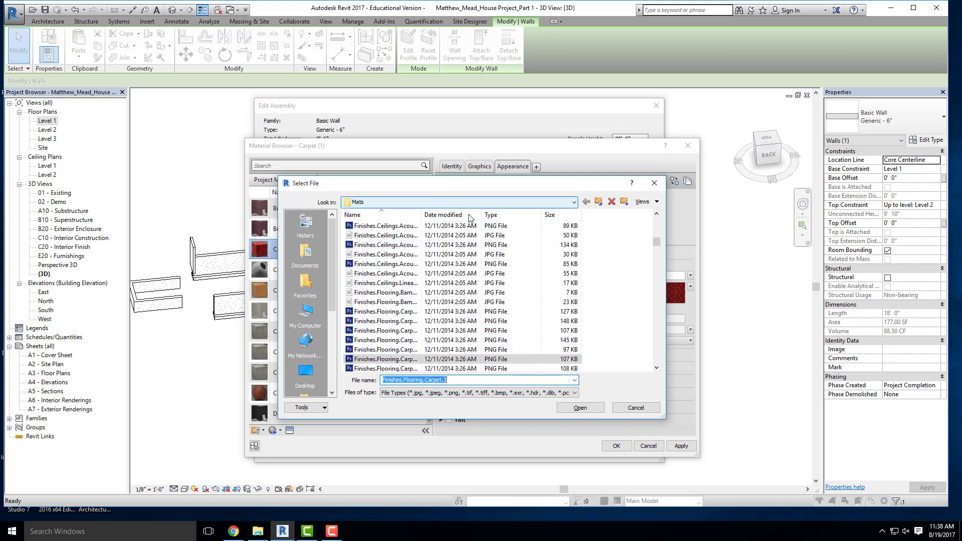
left_click(624, 409)
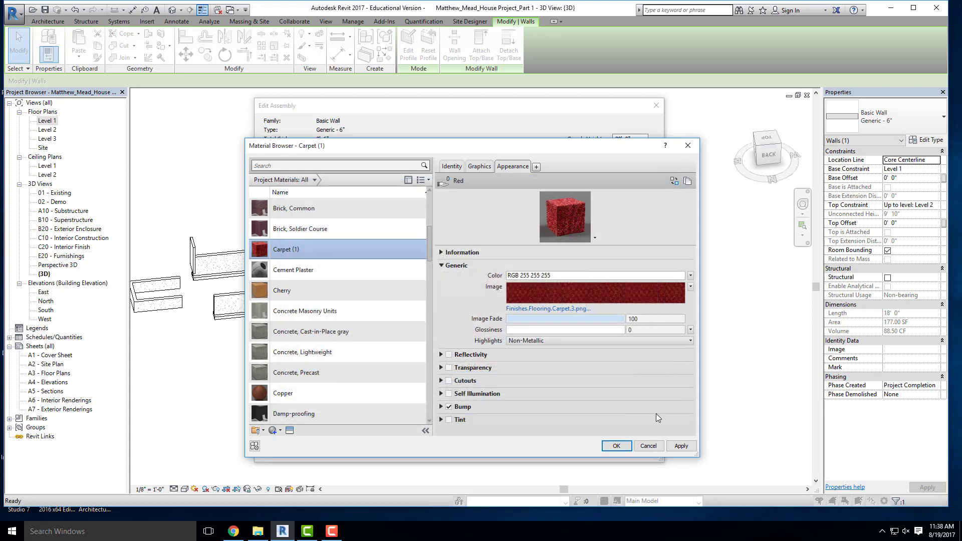
Open the image file selection for the Cement Plaster material, enlarge its window and show the Mats folder's files as thumbnails
left_click(299, 269)
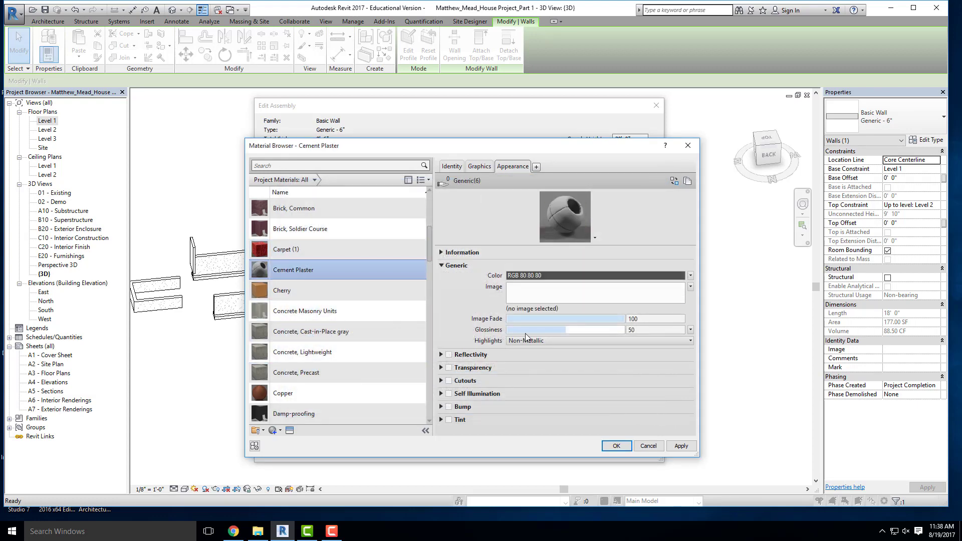
left_click(531, 295)
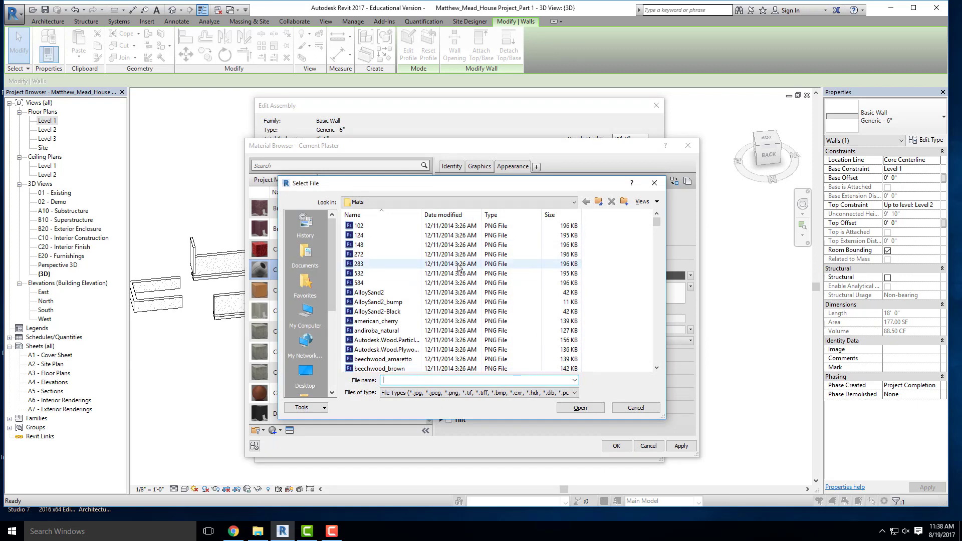
left_click_drag(558, 186, 426, 93)
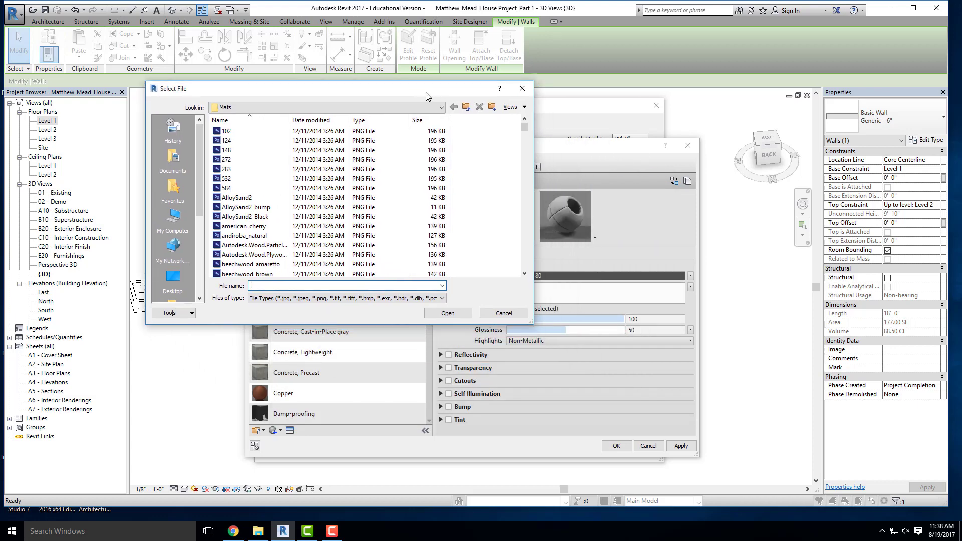
left_click_drag(536, 320, 740, 458)
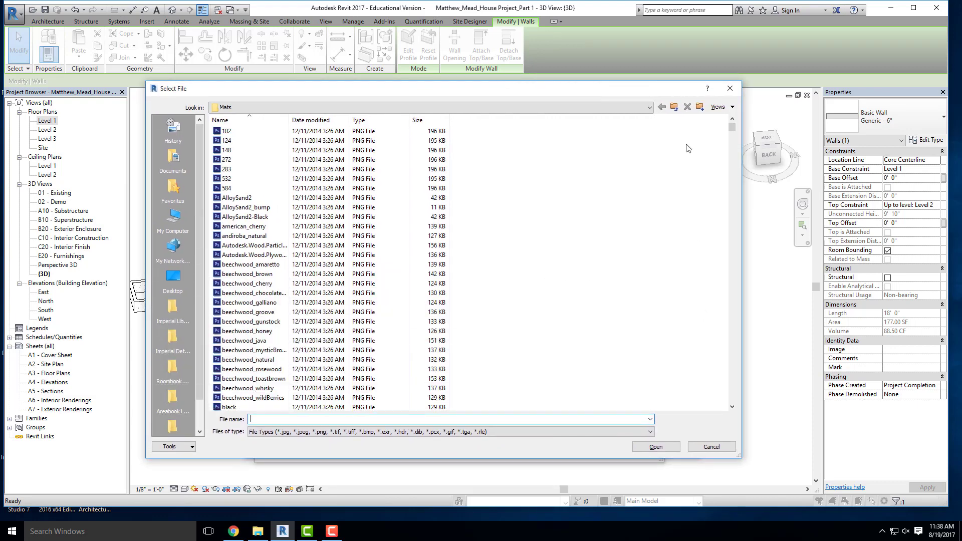
left_click(721, 107)
left_click(749, 140)
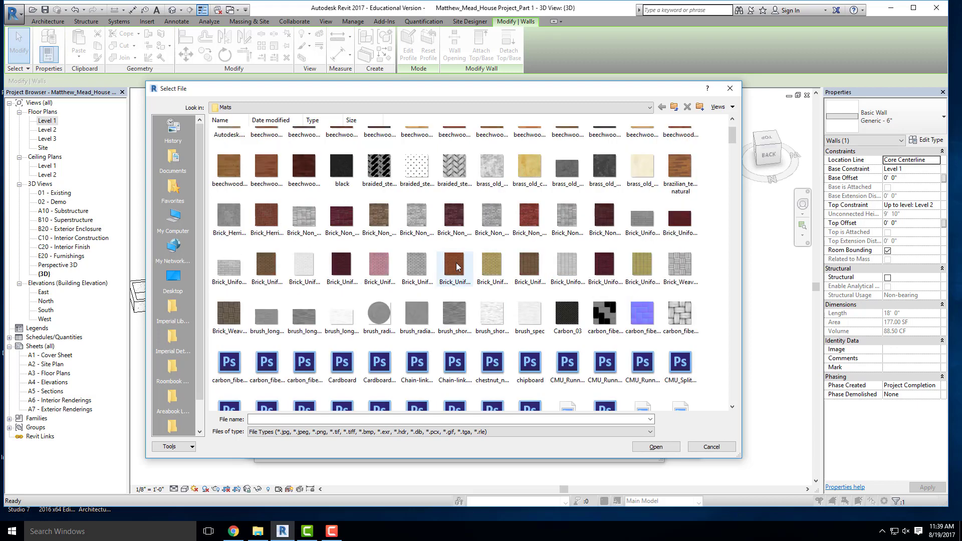
Browse the texture thumbnails in the Mats folder from the bricks through the flooring finishes, and close the file selection without choosing one
scroll(581, 293, "down", 3)
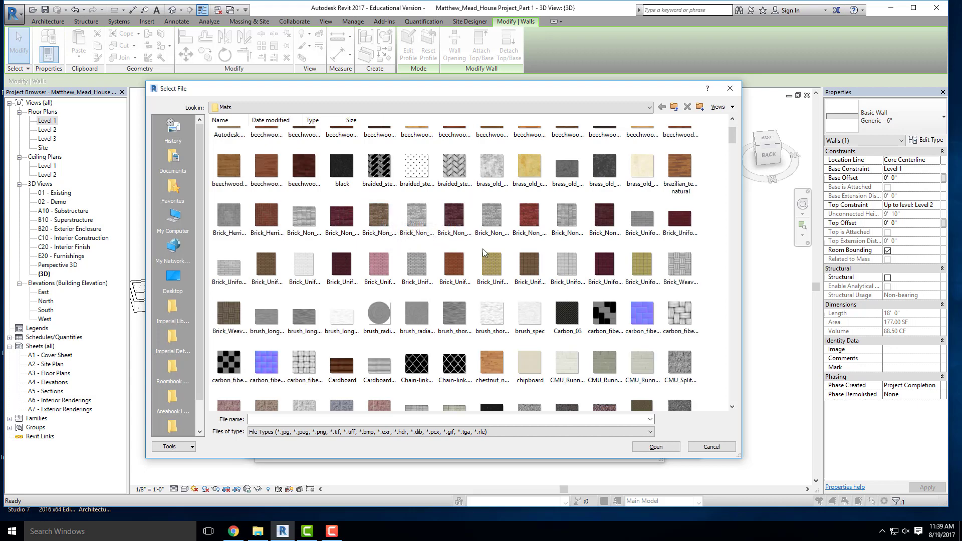
scroll(396, 219, "down", 5)
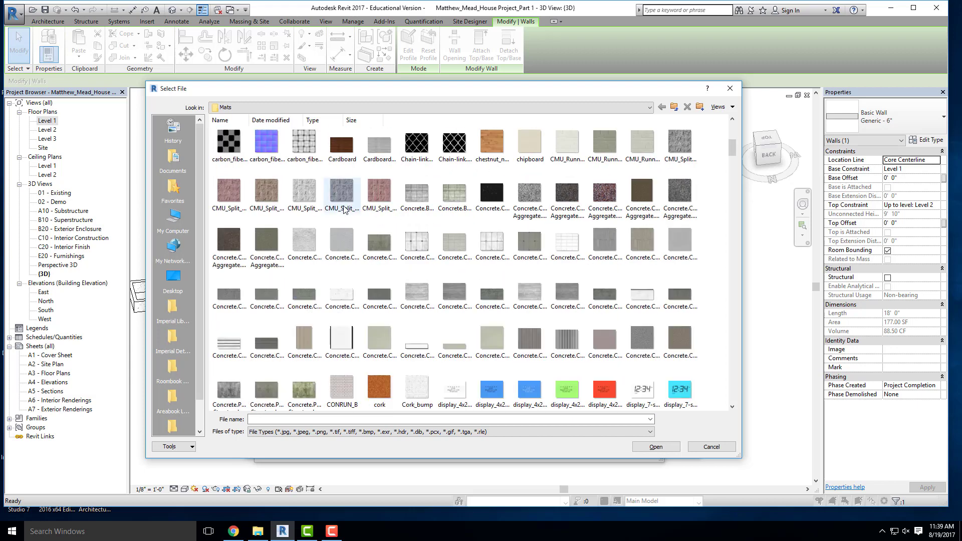
scroll(360, 207, "down", 2)
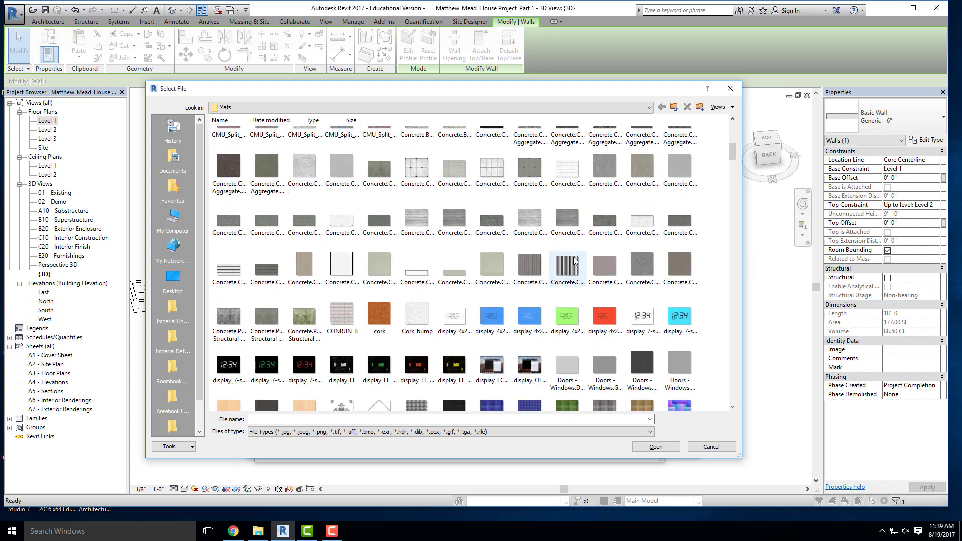
scroll(305, 228, "down", 2)
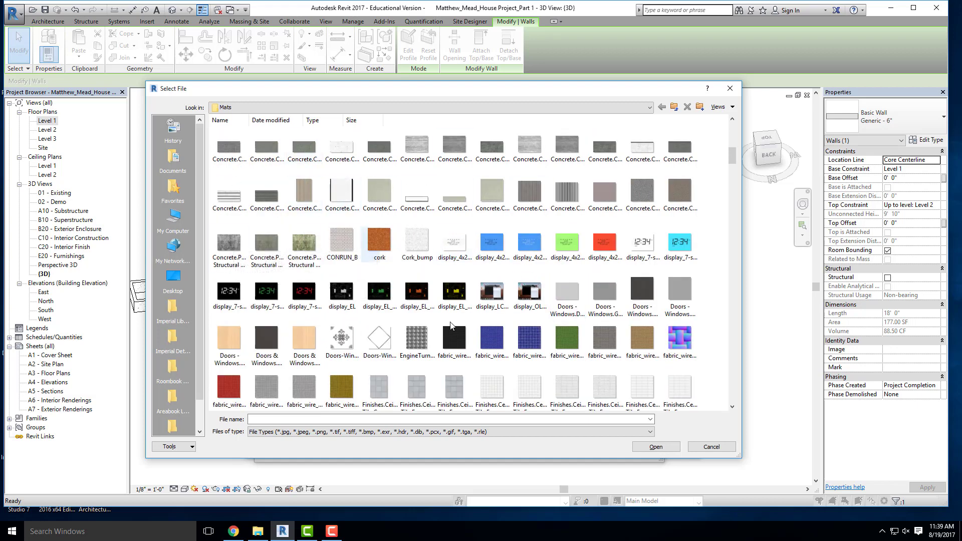
scroll(412, 242, "down", 3)
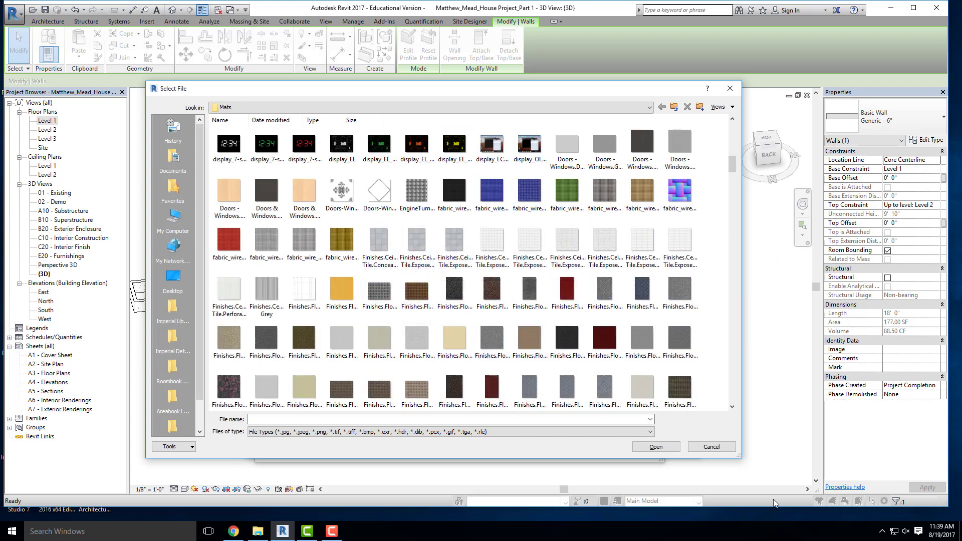
left_click_drag(738, 456, 850, 472)
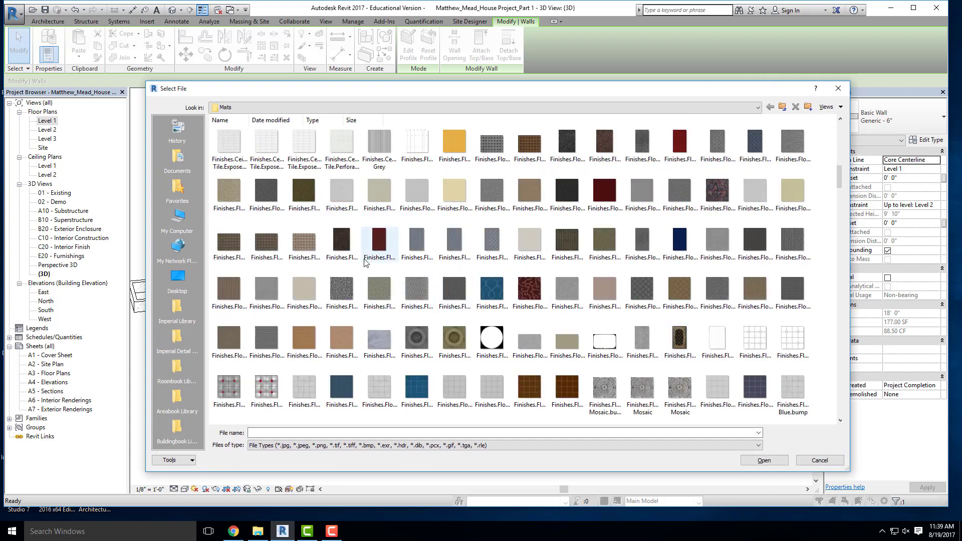
scroll(429, 200, "down", 2)
scroll(429, 196, "down", 2)
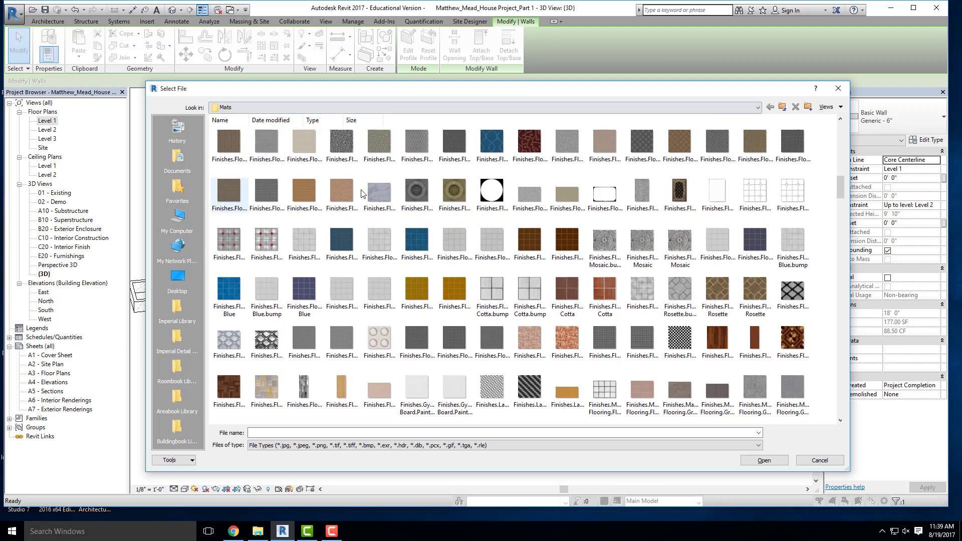
left_click(820, 460)
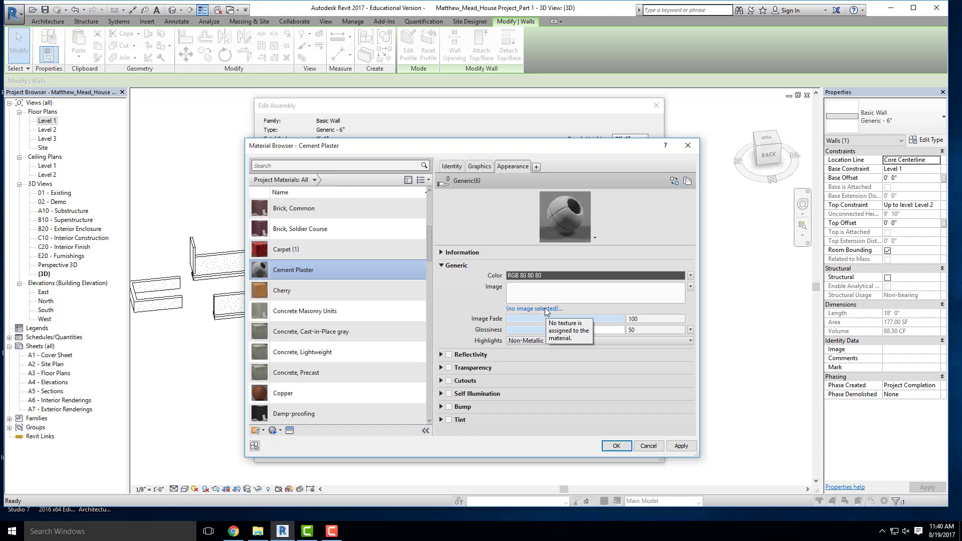
Look up the source file of the Carpet (1) material's image once more, and close the file selection
left_click(284, 249)
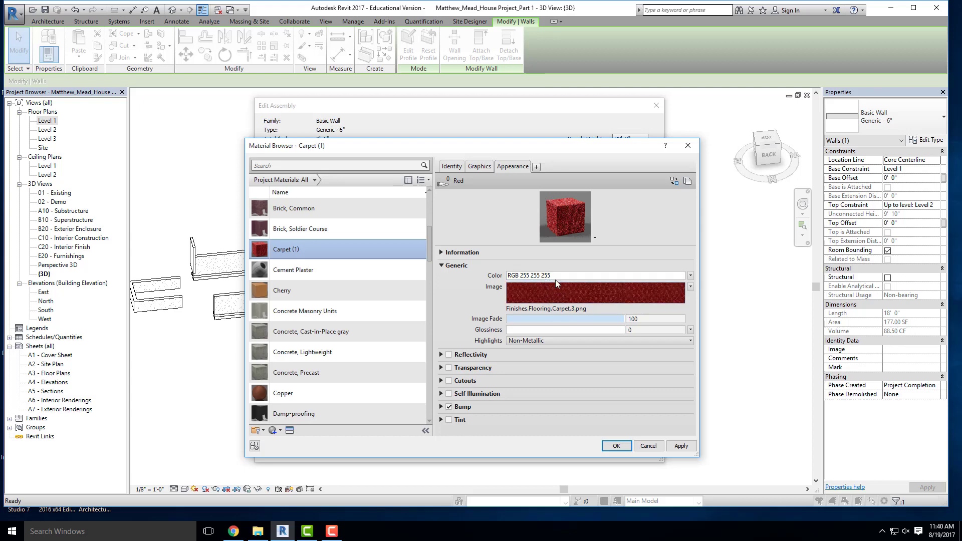
left_click(551, 309)
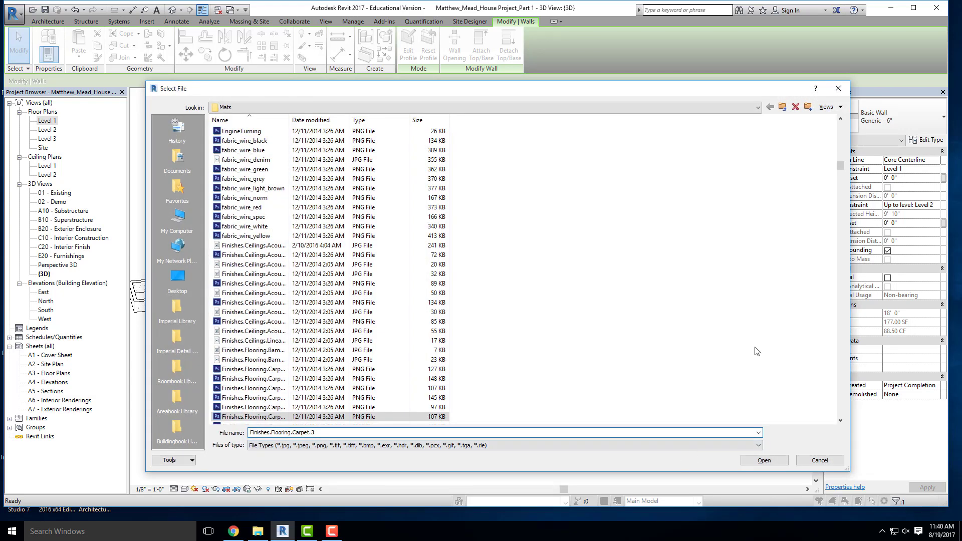
left_click(841, 89)
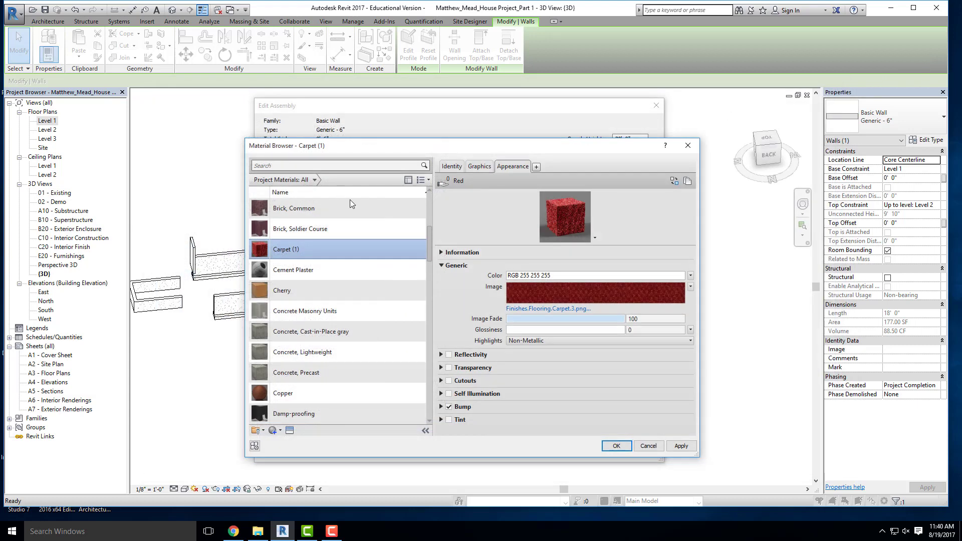
Open the image file selection for the Cement Plaster material, check the Mats folder's path, and show its files as thumbnails
left_click(350, 270)
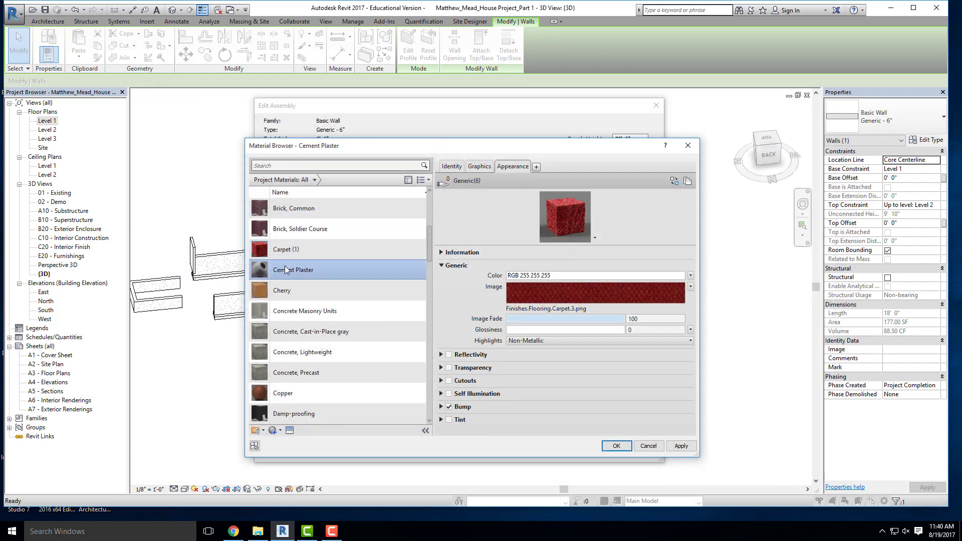
left_click(536, 307)
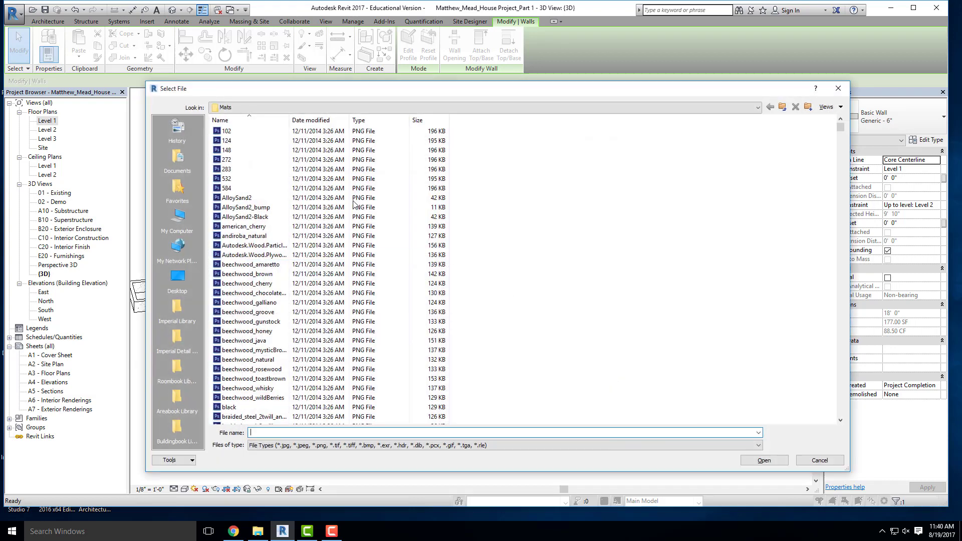
left_click(485, 107)
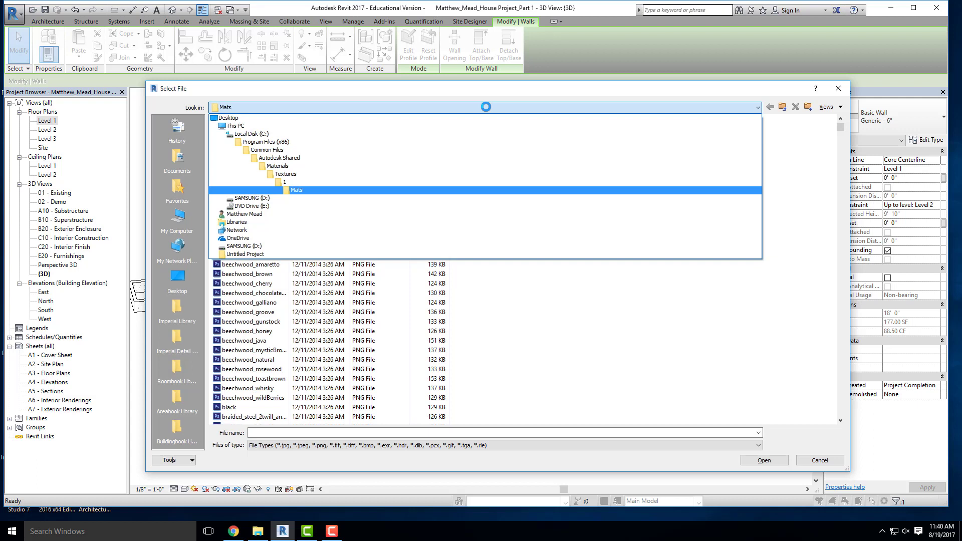
left_click(838, 171)
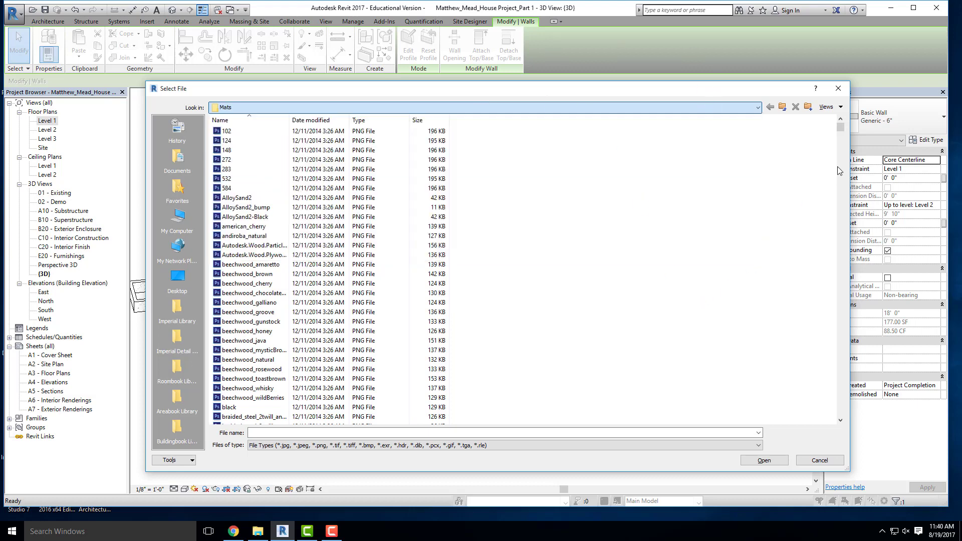
left_click(829, 108)
left_click(830, 142)
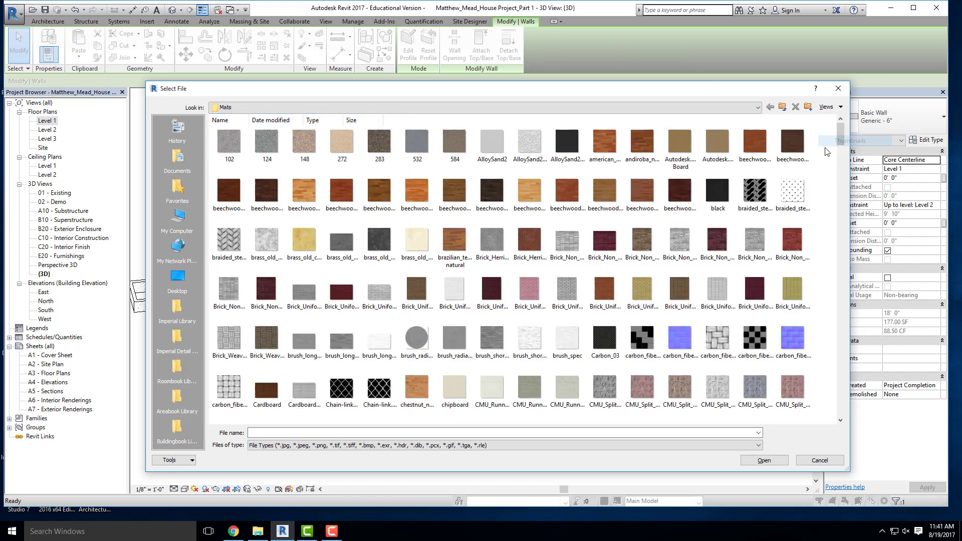
Browse the Mats texture thumbnails from the first files through masonry, metals, sitework and roofing to the wood finishes at the end
scroll(414, 317, "down", 8)
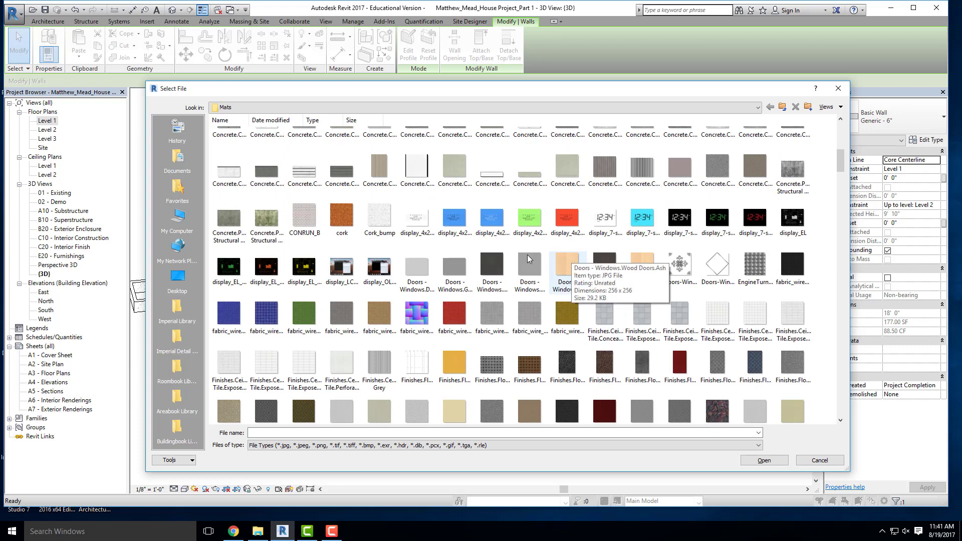
scroll(527, 260, "down", 5)
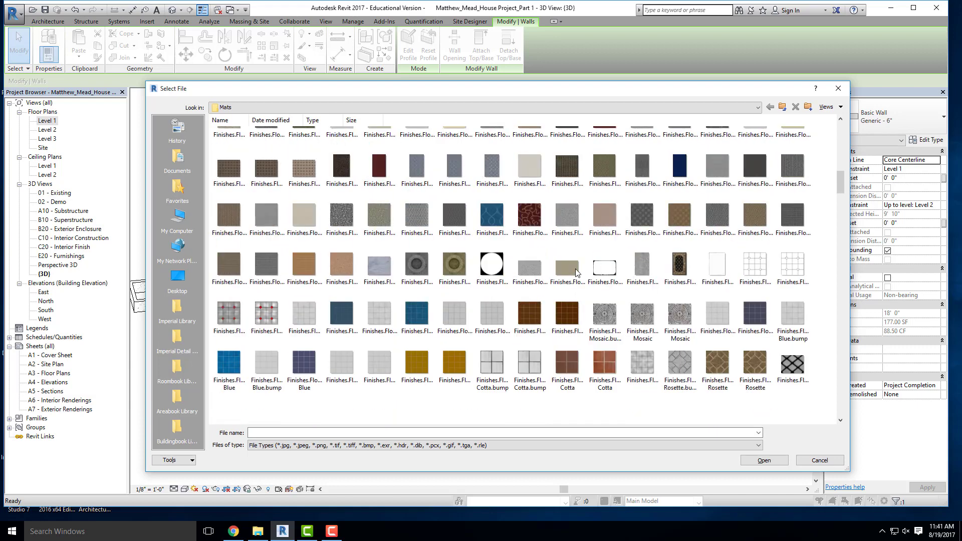
scroll(576, 273, "down", 10)
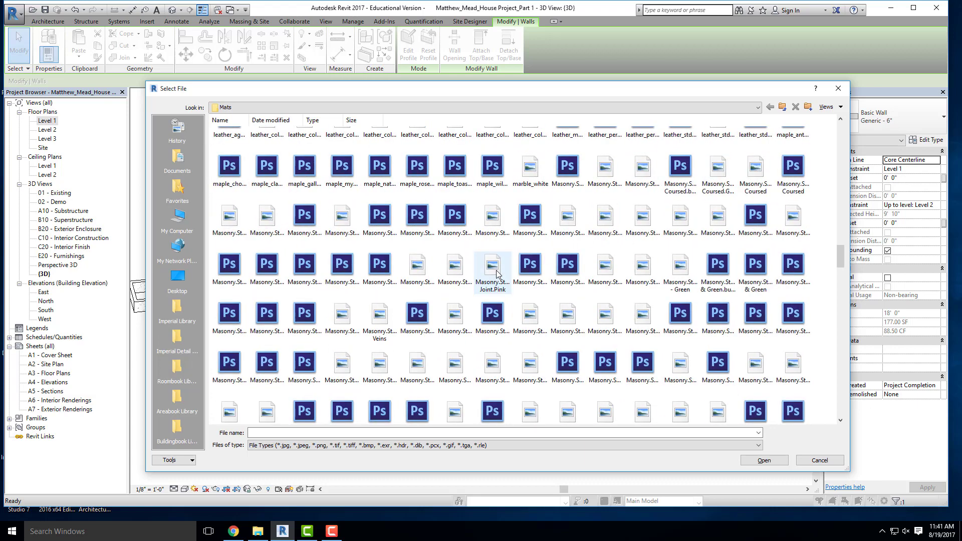
scroll(468, 285, "down", 2)
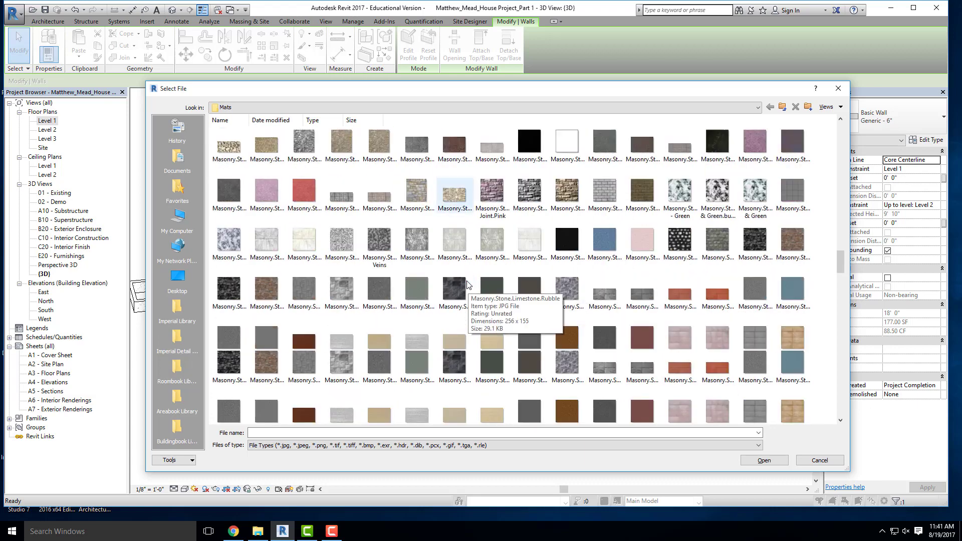
scroll(468, 284, "down", 3)
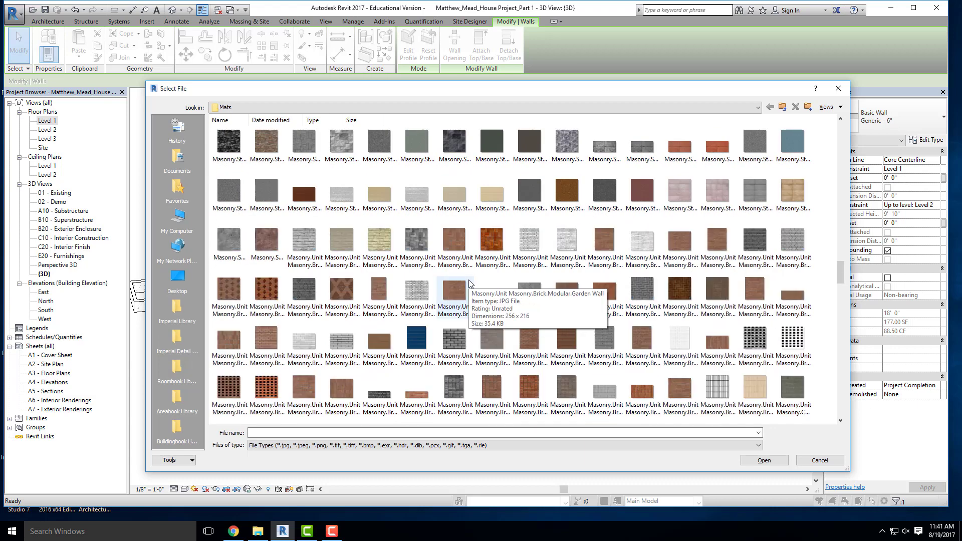
scroll(469, 283, "down", 15)
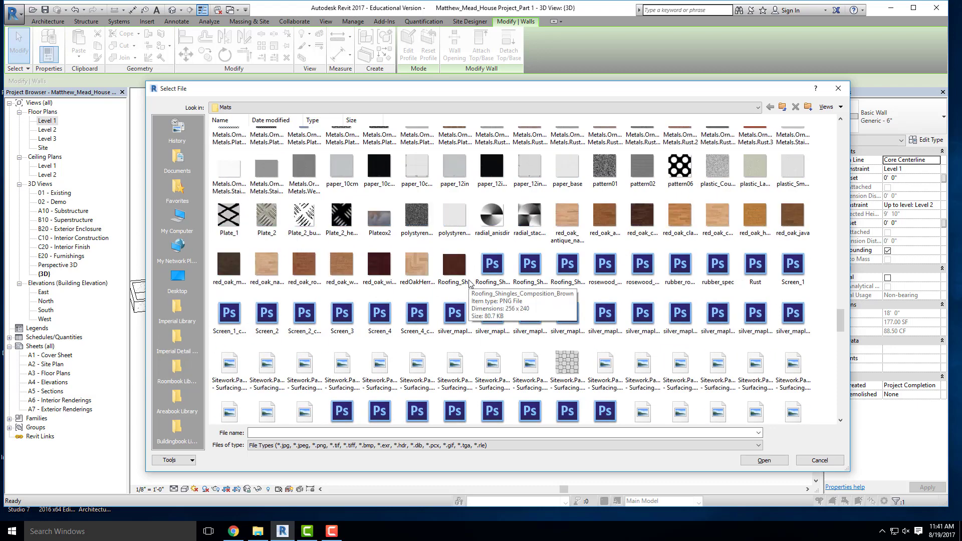
scroll(470, 281, "down", 10)
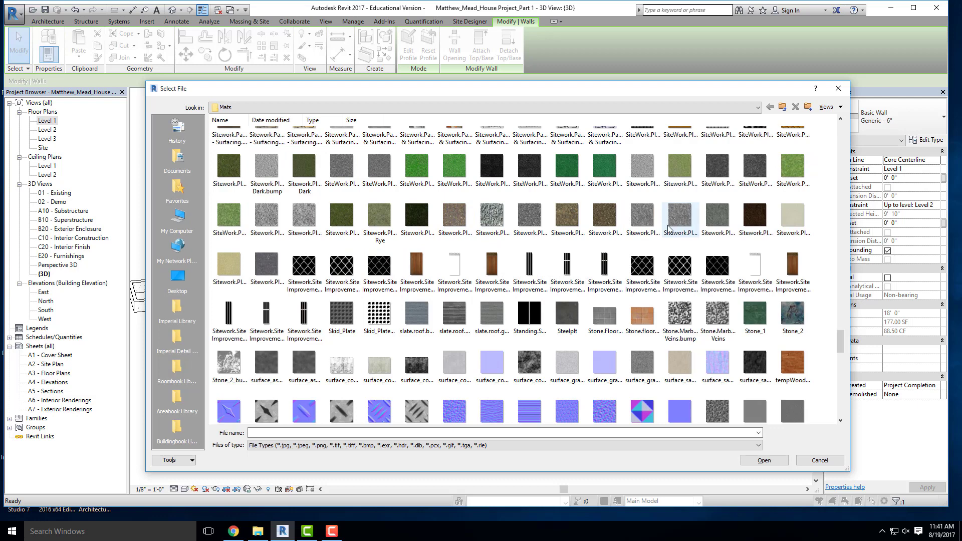
scroll(379, 260, "down", 3)
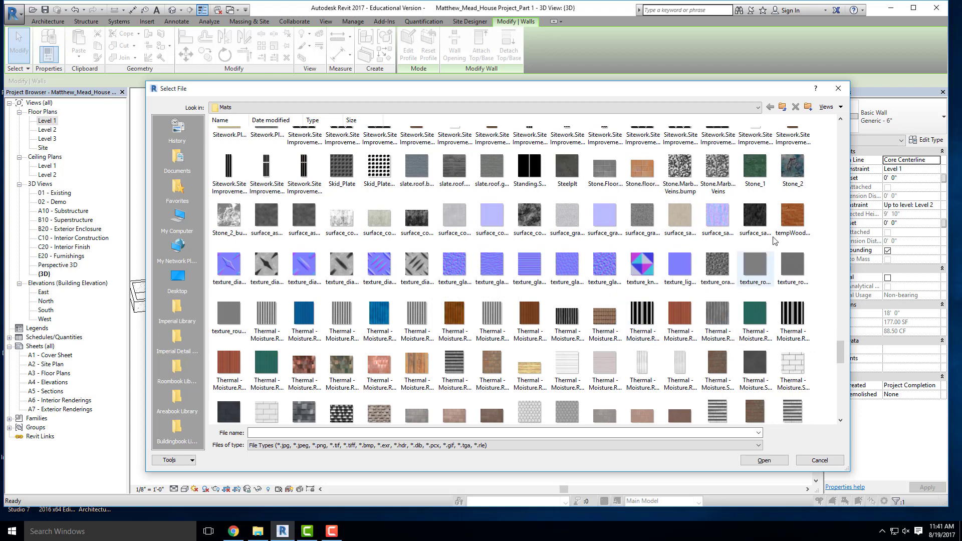
scroll(756, 226, "down", 5)
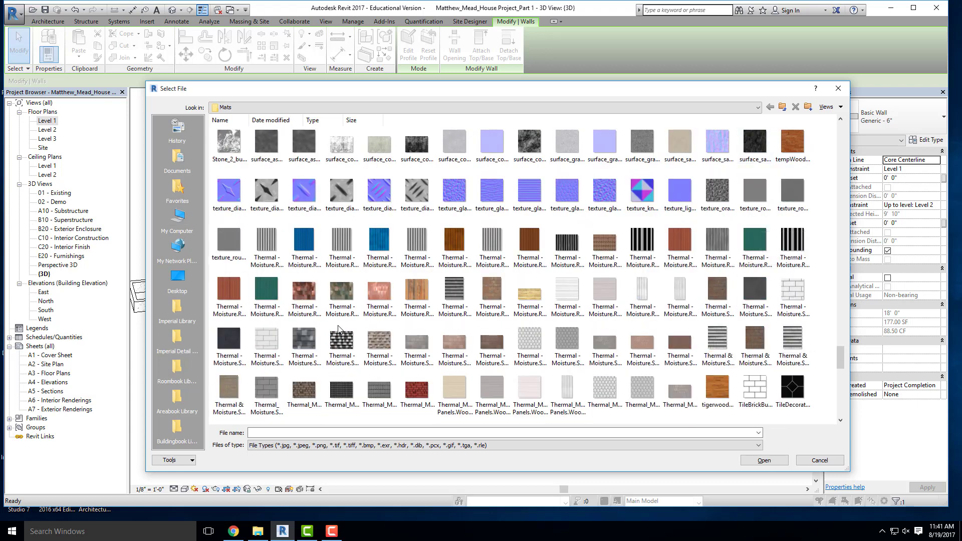
scroll(426, 284, "down", 3)
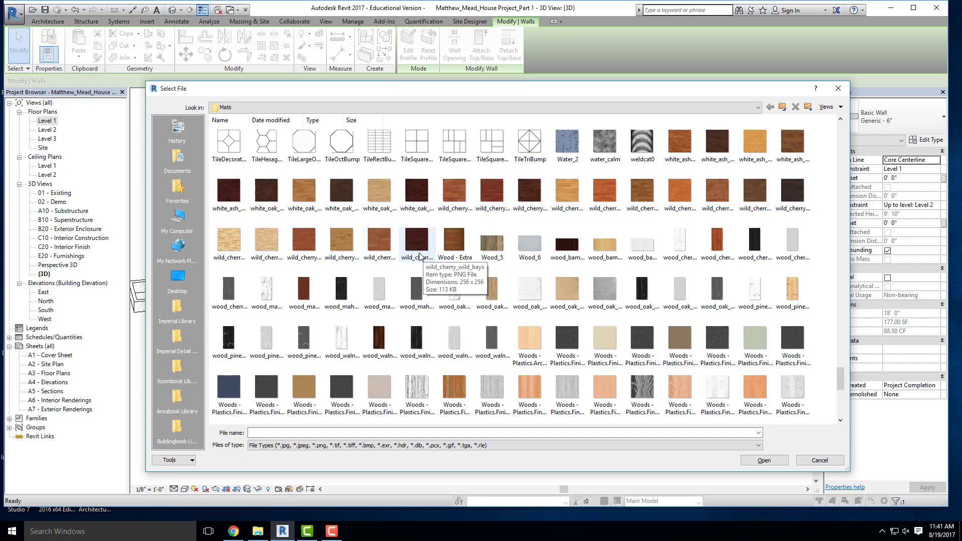
scroll(378, 252, "down", 2)
scroll(378, 251, "down", 2)
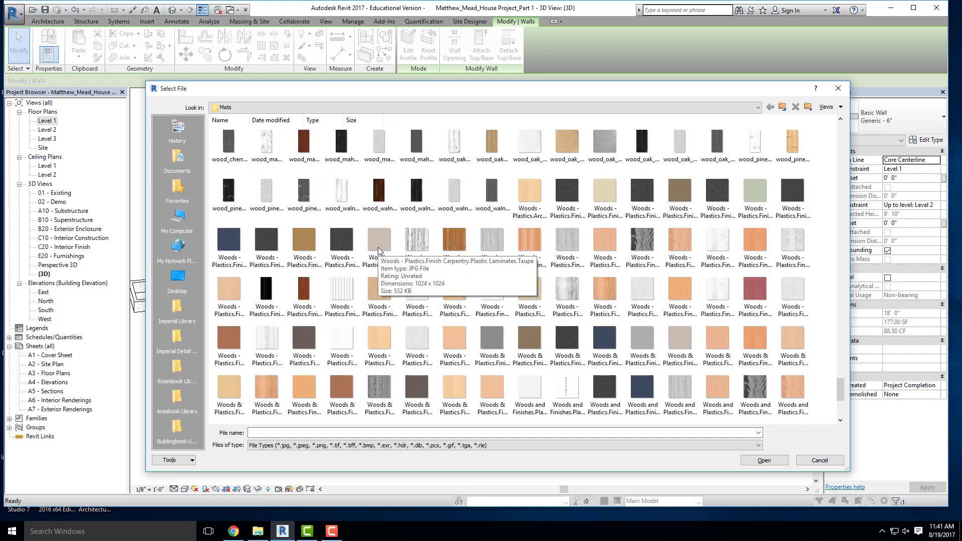
scroll(378, 252, "down", 5)
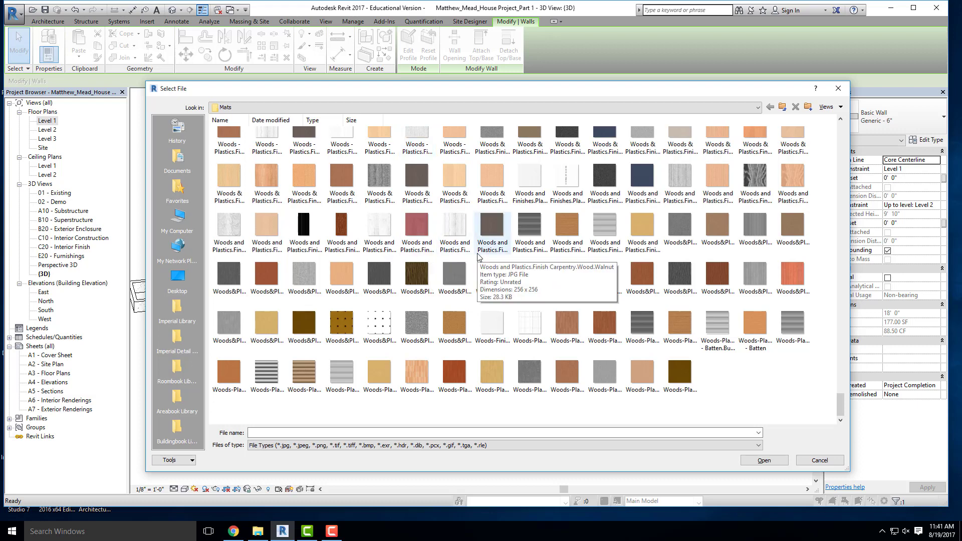
Look back through the texture thumbnails from the wood finishes over sitework and metals to the brick and stone masonry images
scroll(431, 228, "up", 5)
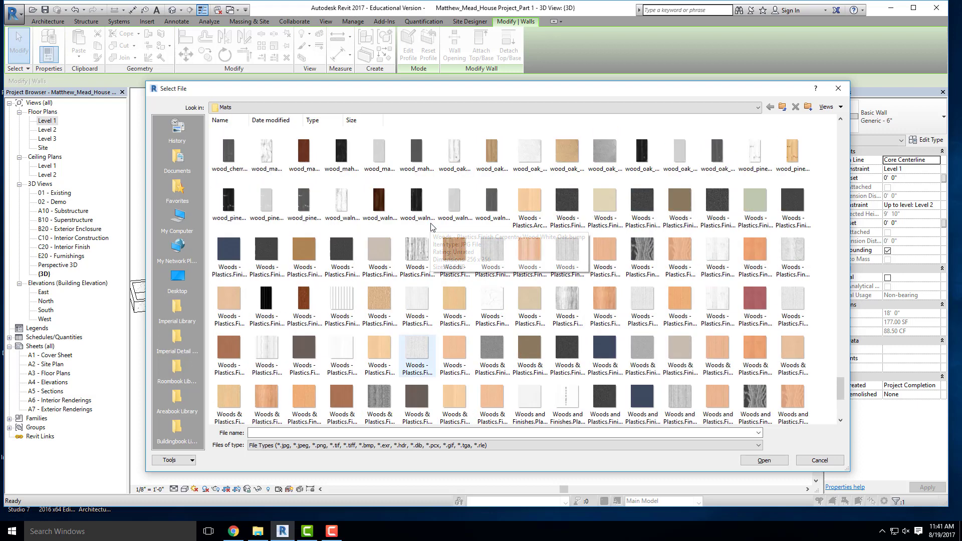
scroll(431, 227, "up", 6)
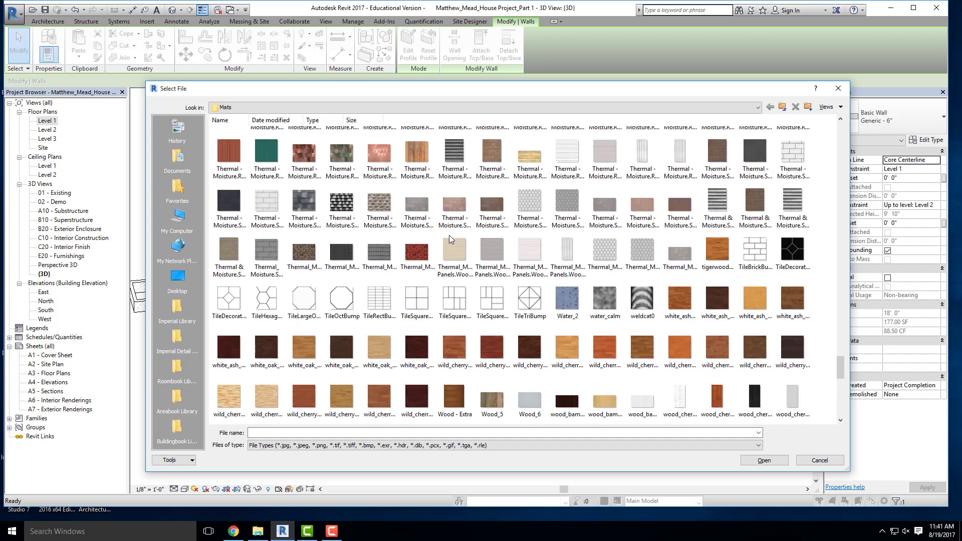
scroll(449, 235, "up", 2)
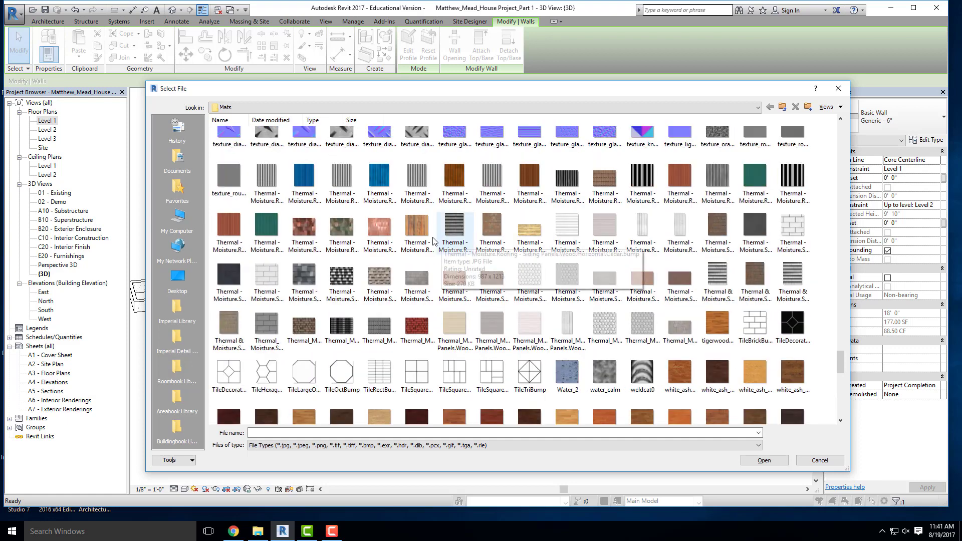
scroll(429, 236, "up", 3)
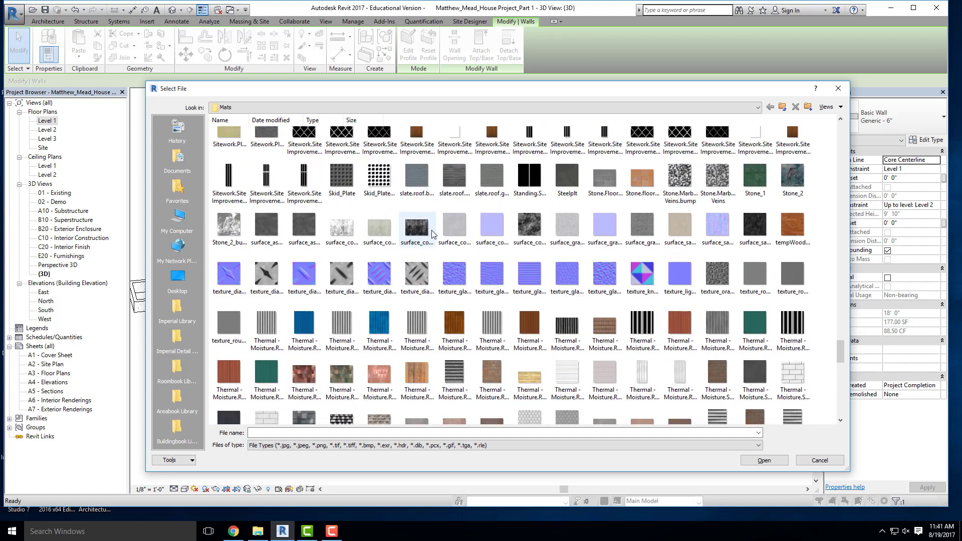
scroll(441, 233, "up", 3)
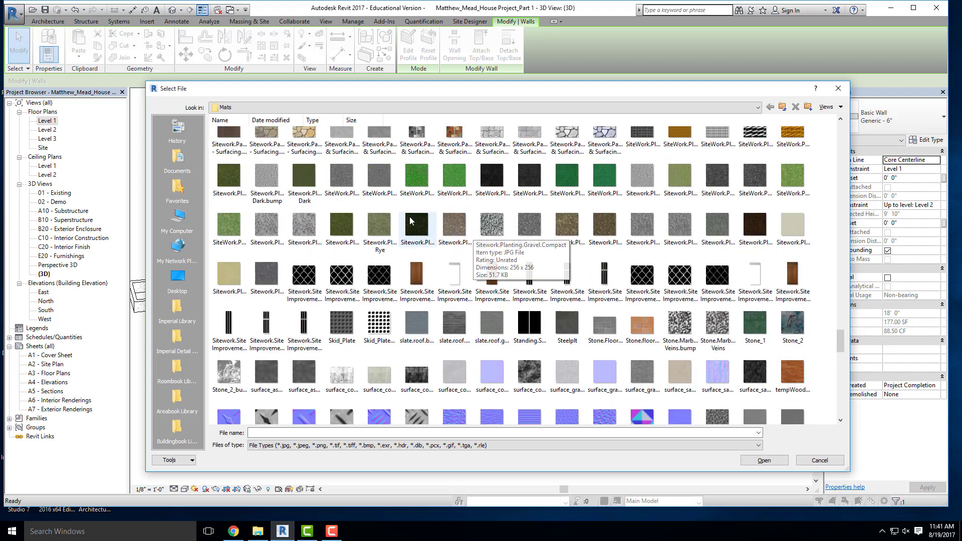
scroll(410, 219, "up", 5)
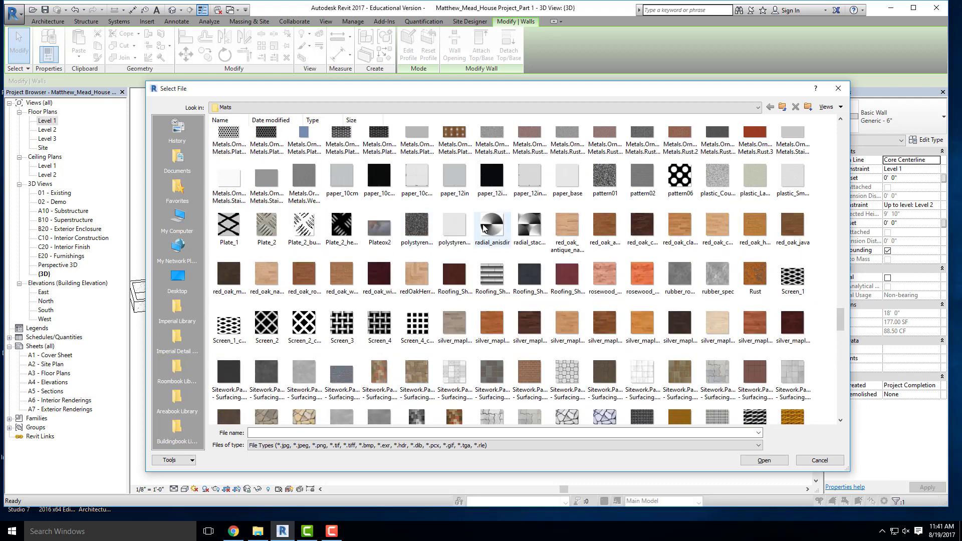
scroll(377, 228, "up", 2)
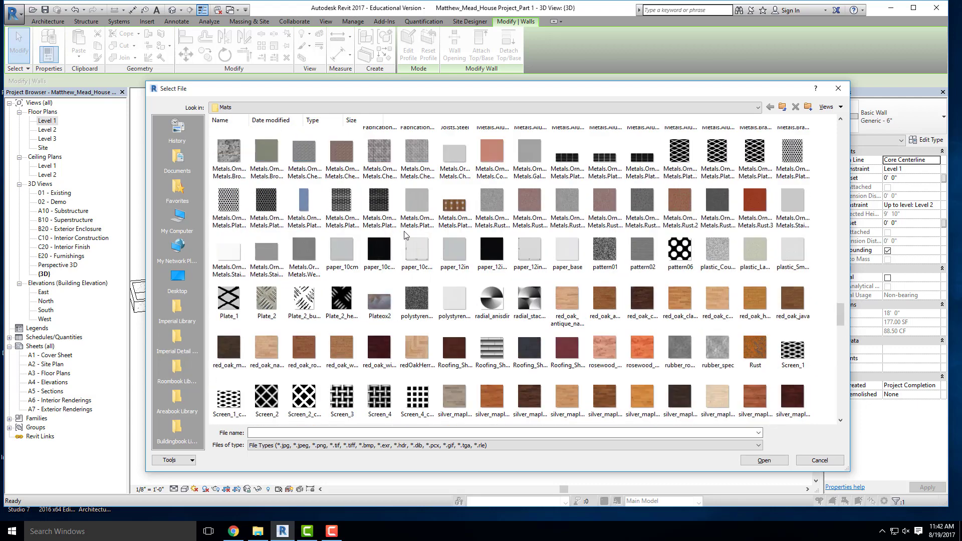
scroll(406, 235, "up", 2)
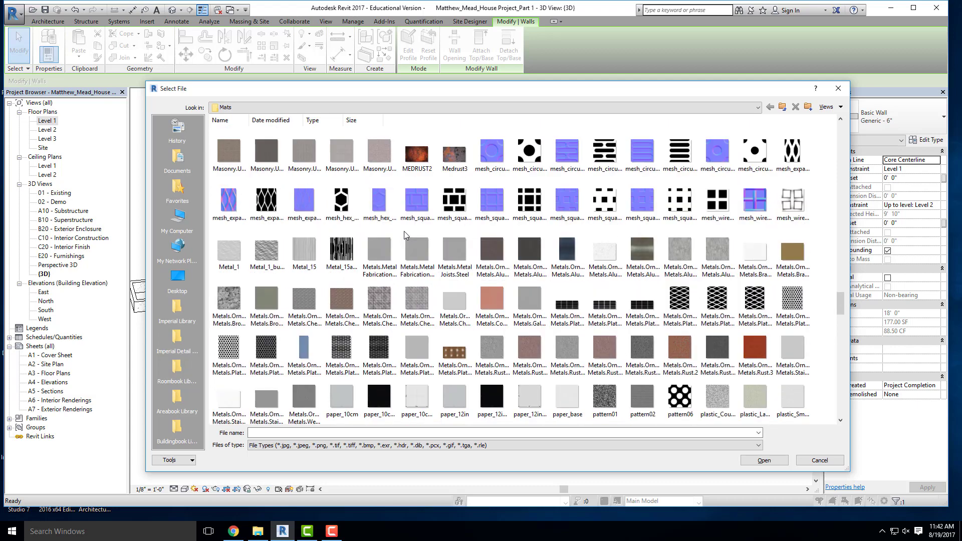
scroll(414, 232, "up", 4)
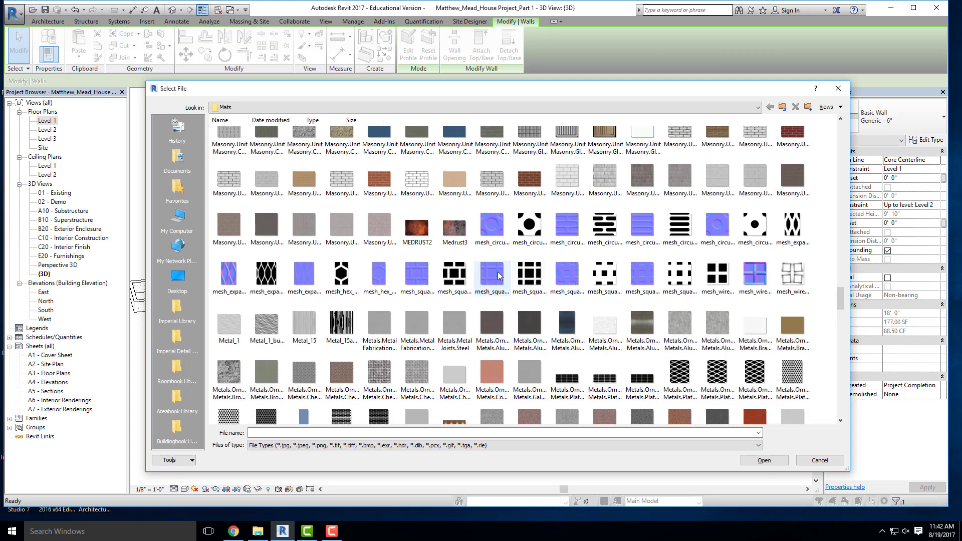
scroll(511, 283, "up", 3)
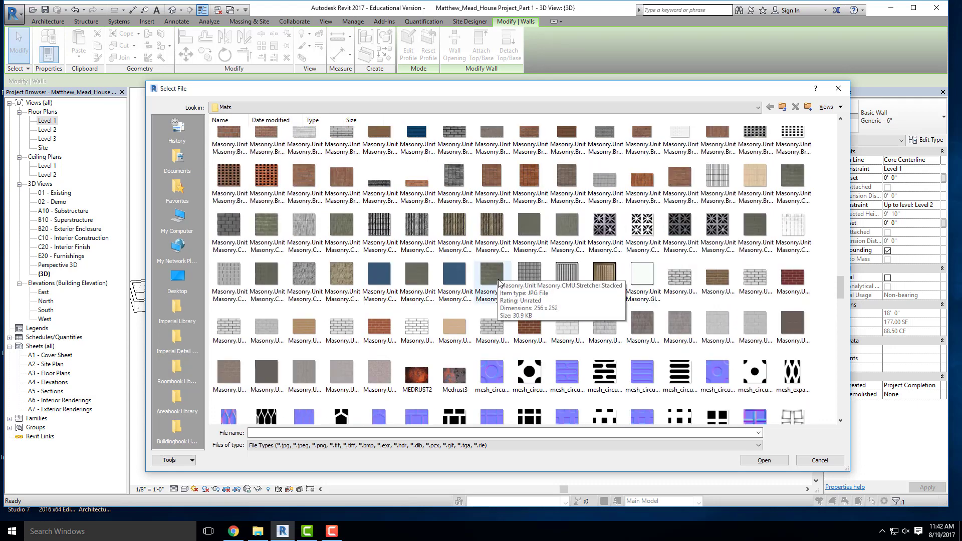
scroll(541, 289, "up", 5)
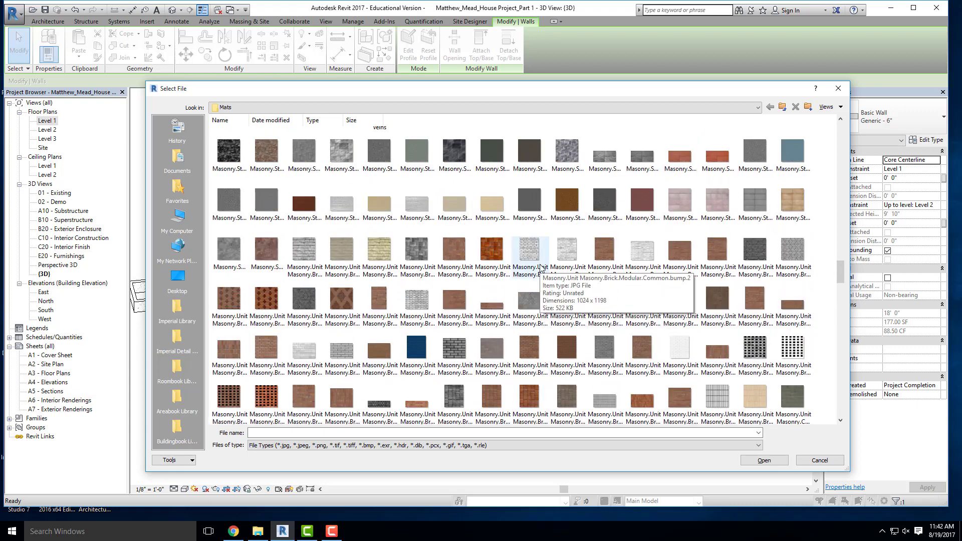
Browse the Mats texture thumbnails down to the sitework images and back up through masonry and furnishings to the plaster finishes
scroll(541, 268, "down", 10)
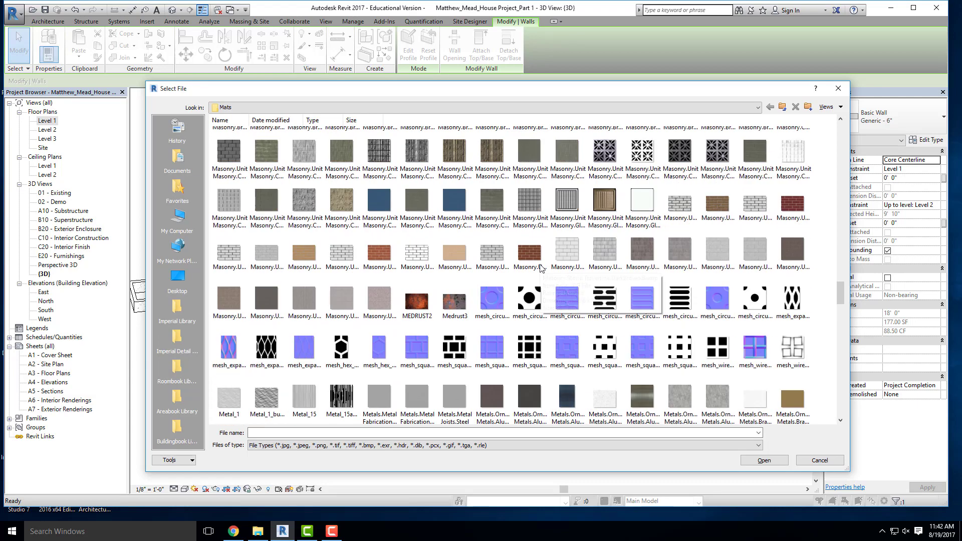
scroll(541, 269, "down", 8)
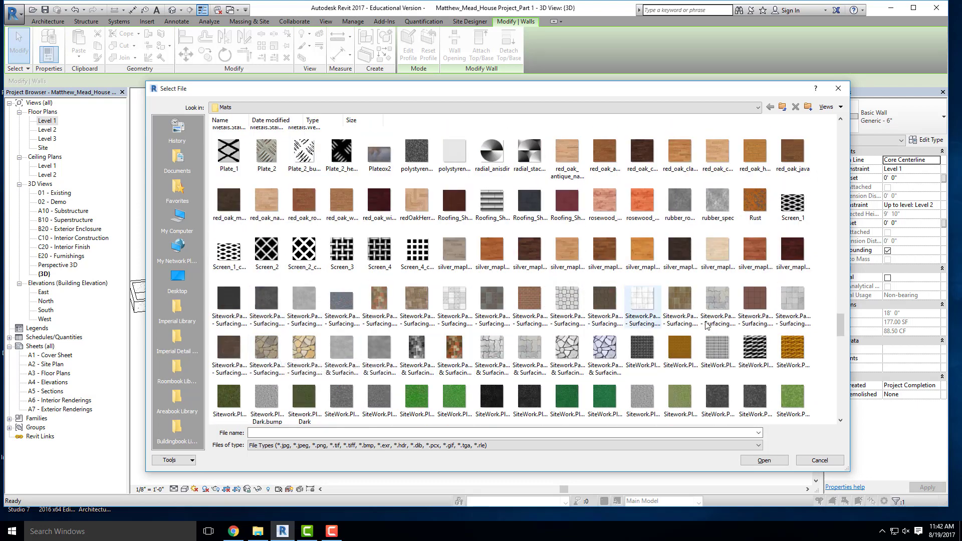
scroll(449, 292, "down", 2)
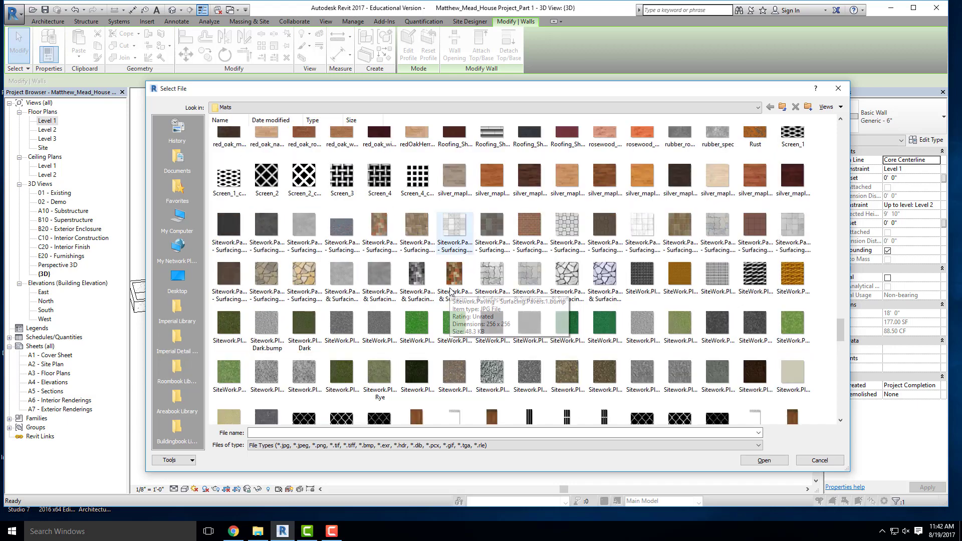
scroll(450, 291, "down", 3)
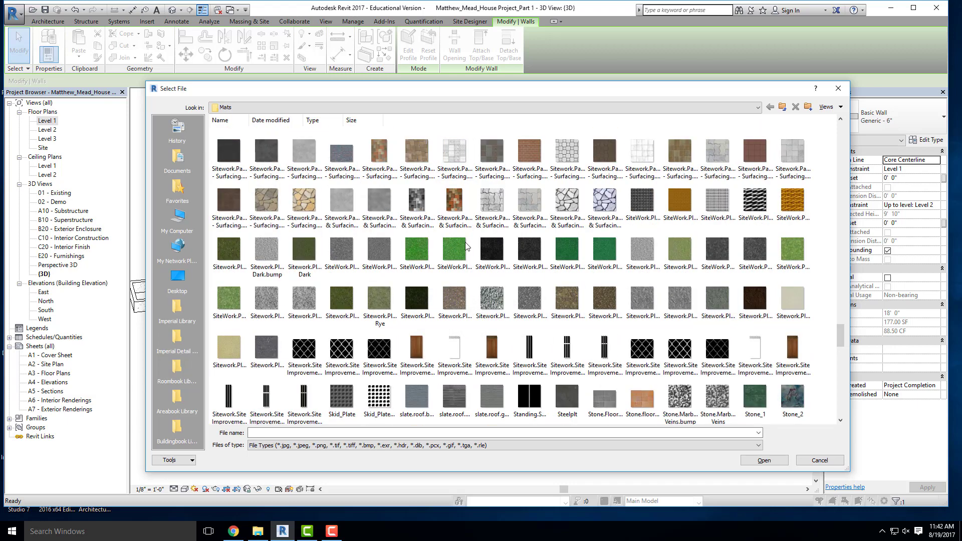
scroll(403, 211, "up", 20)
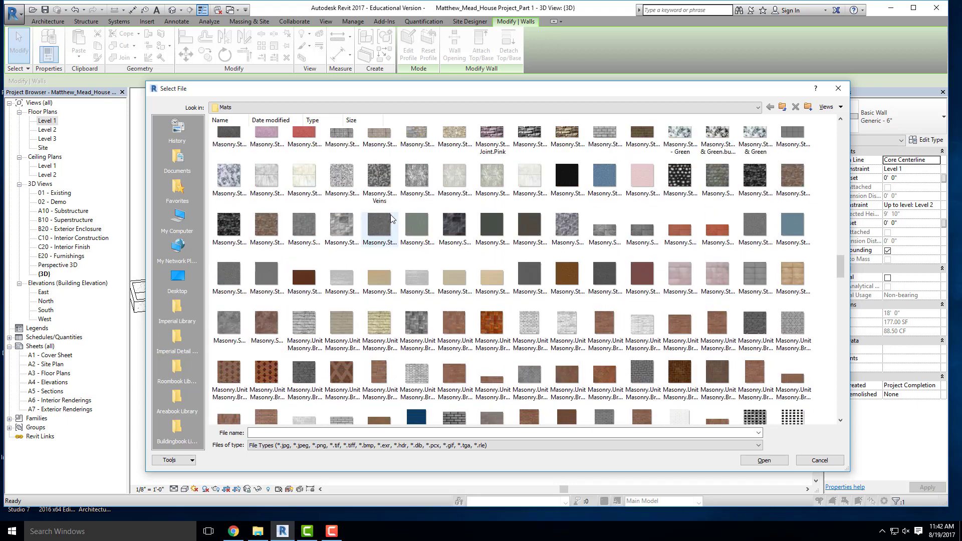
scroll(389, 215, "up", 12)
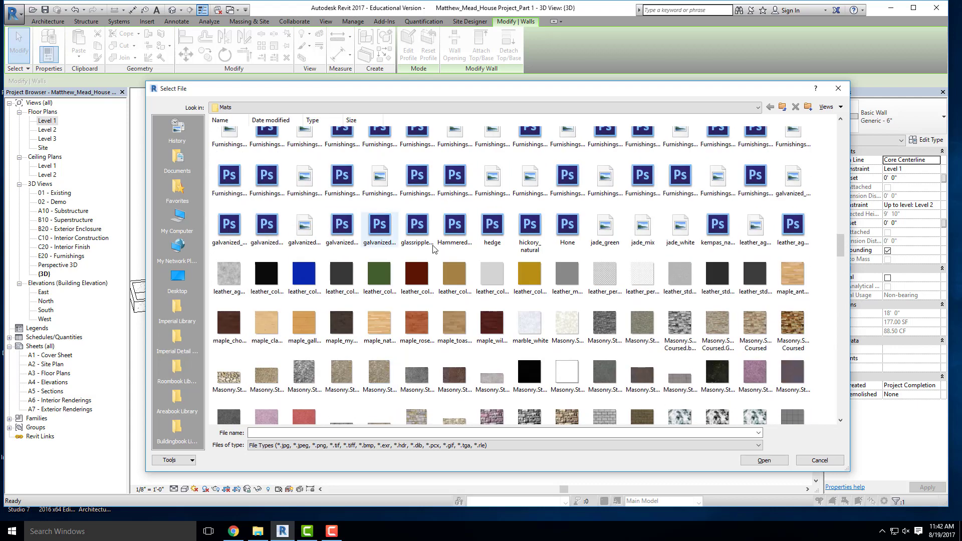
scroll(414, 248, "up", 6)
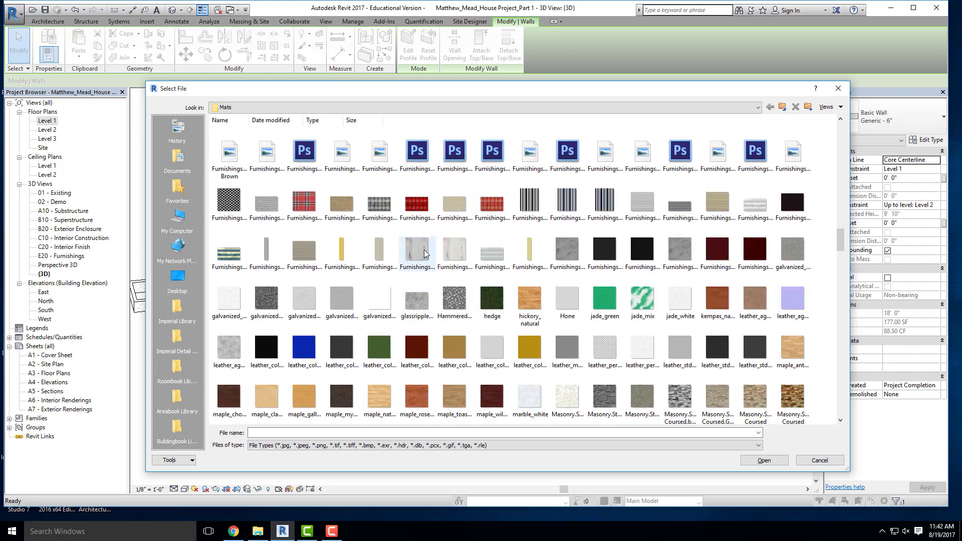
scroll(456, 241, "up", 3)
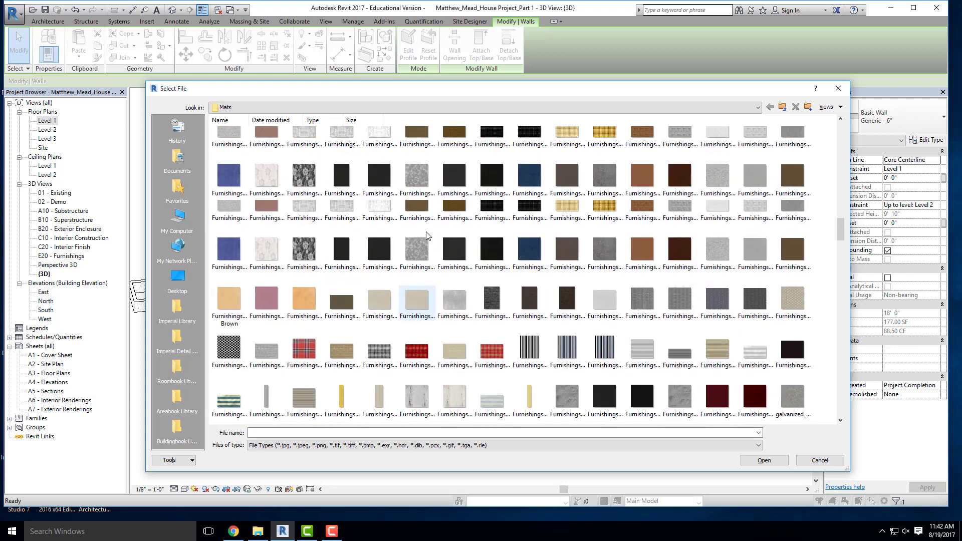
scroll(466, 245, "up", 6)
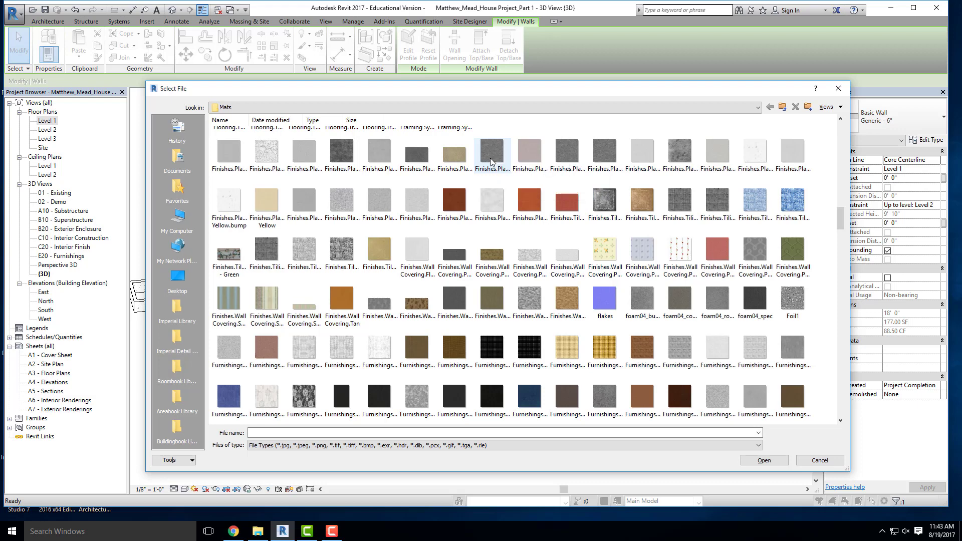
Assign Finishes.Plaster.Stucco.Fine.Brown as the Cement Plaster image, and accept the material, layer and type changes for the Generic - 6" wall
left_click(459, 161)
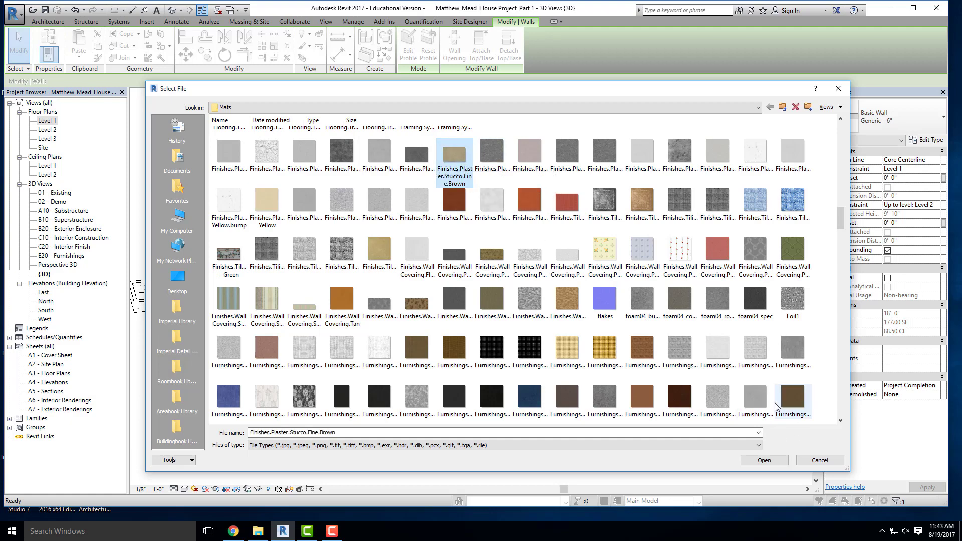
left_click(764, 460)
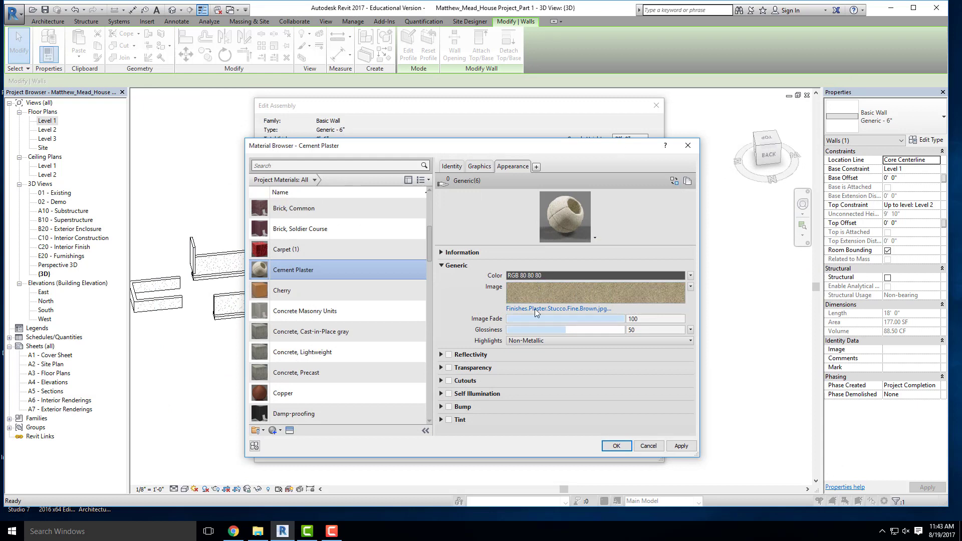
left_click(616, 446)
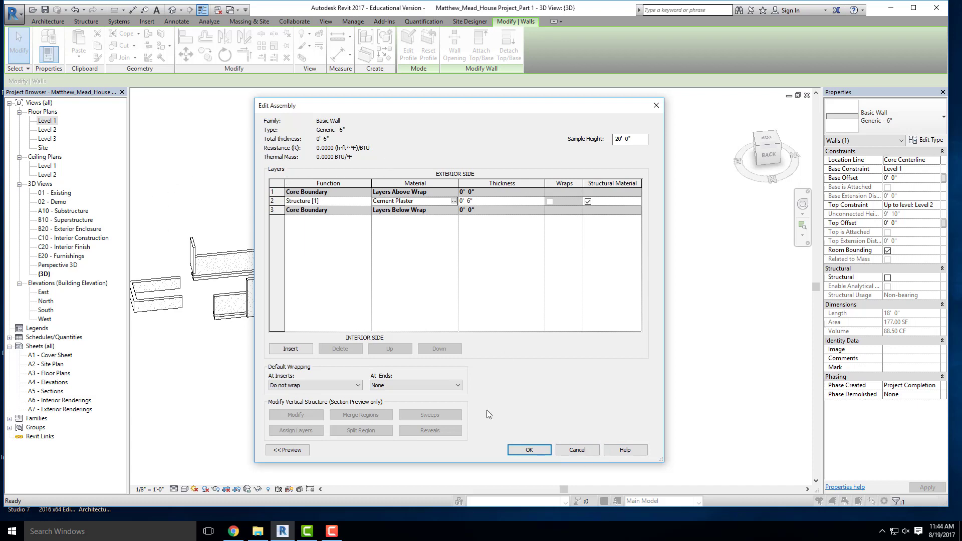
left_click(531, 449)
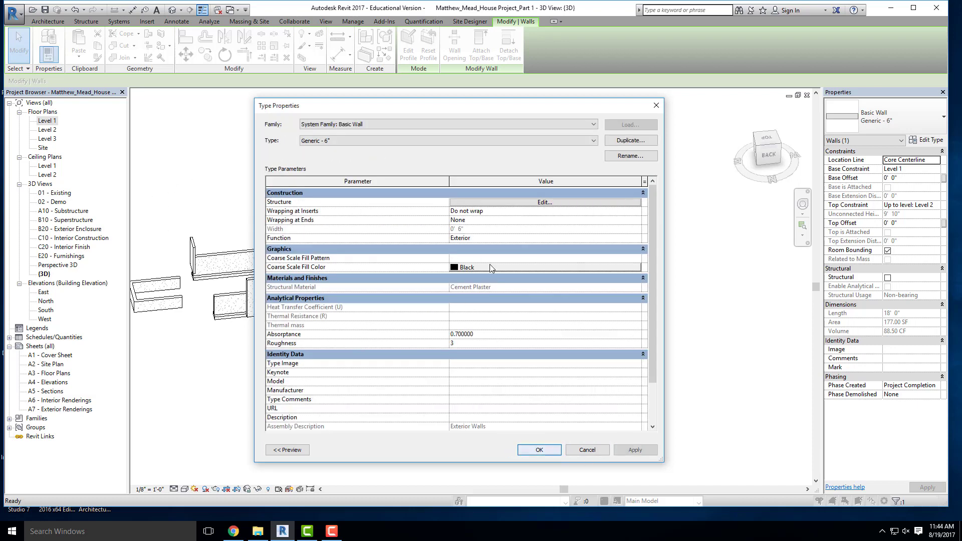
left_click(539, 449)
key("Escape")
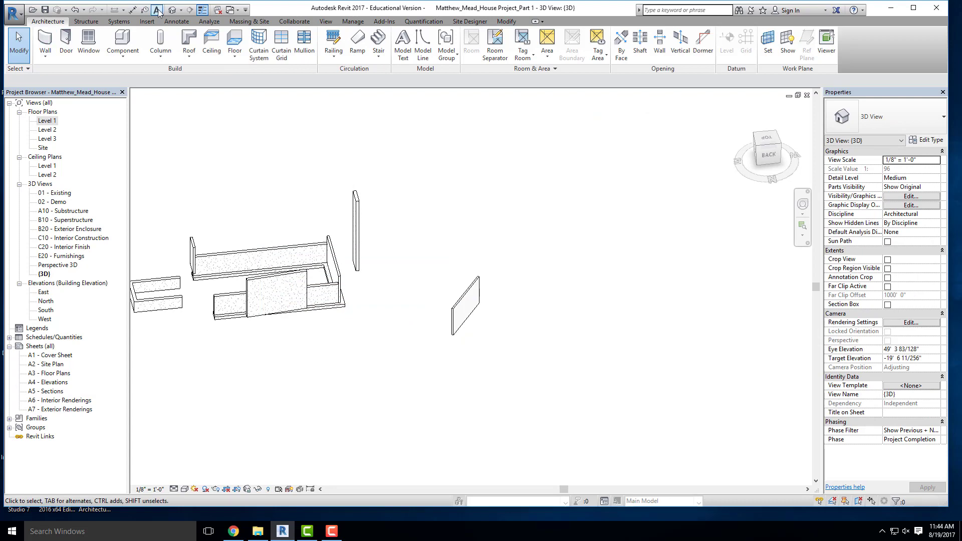
Set the 3D view's visual style to Realistic
left_click(184, 489)
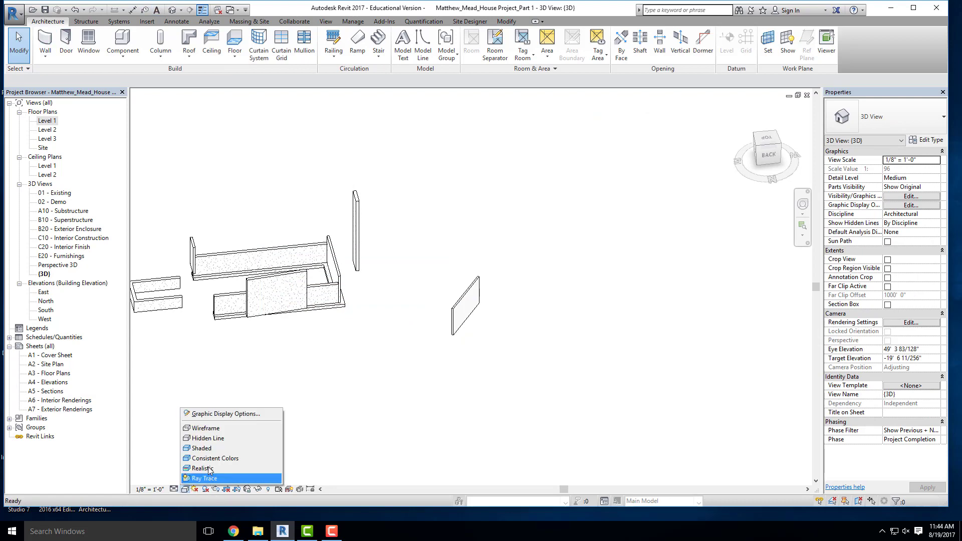
left_click(205, 468)
left_click(545, 306)
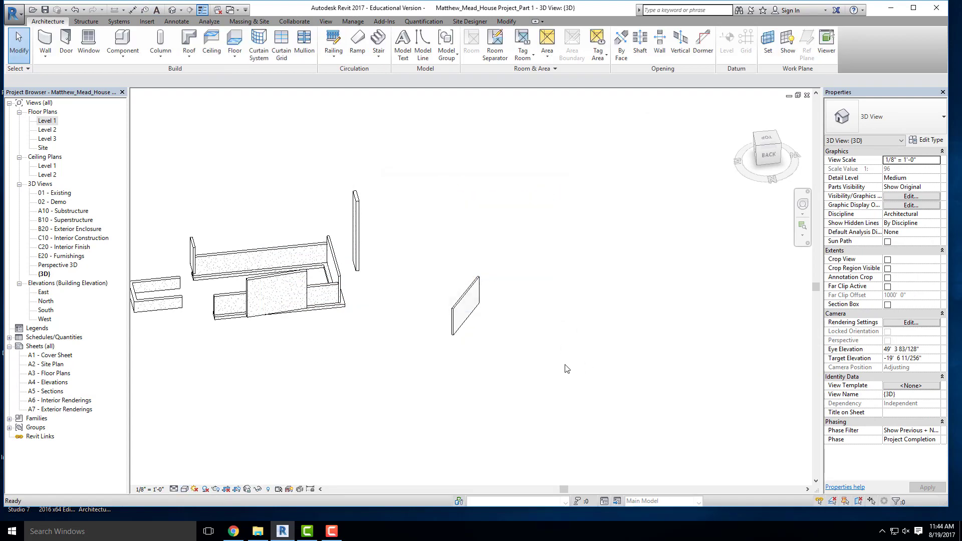
Inspect the stucco texture on the Generic - 6" wall up close and across the whole wall face
scroll(495, 325, "up", 10)
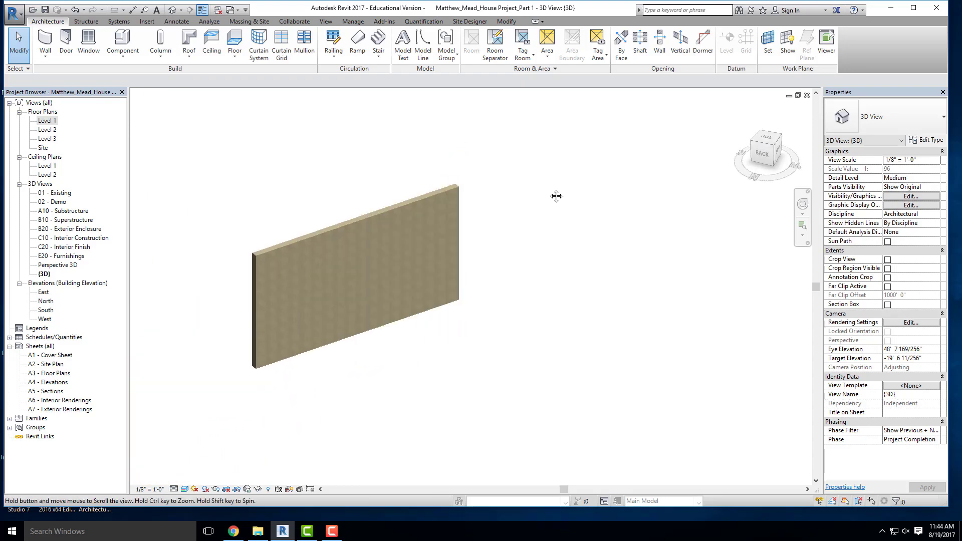
scroll(397, 249, "up", 5)
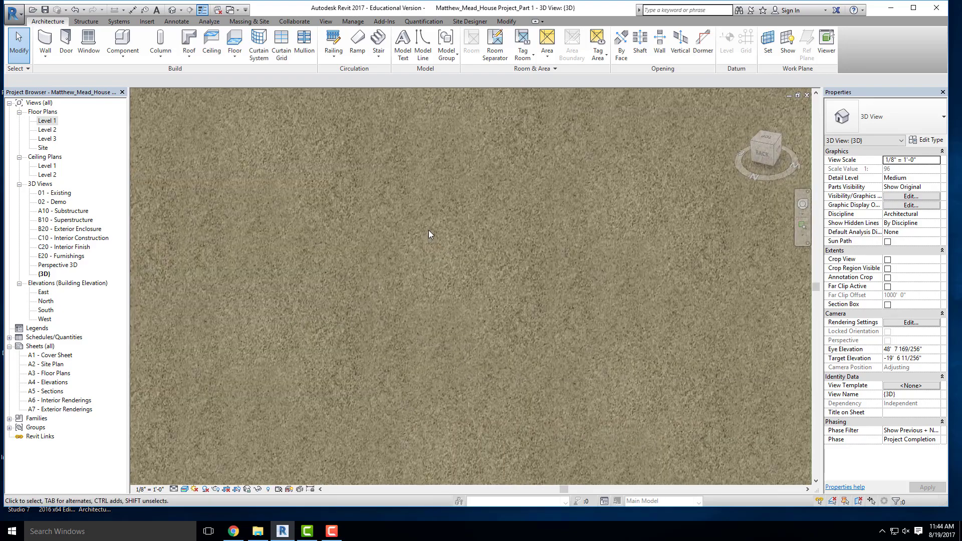
scroll(428, 230, "down", 3)
scroll(428, 234, "down", 4)
left_click(390, 204)
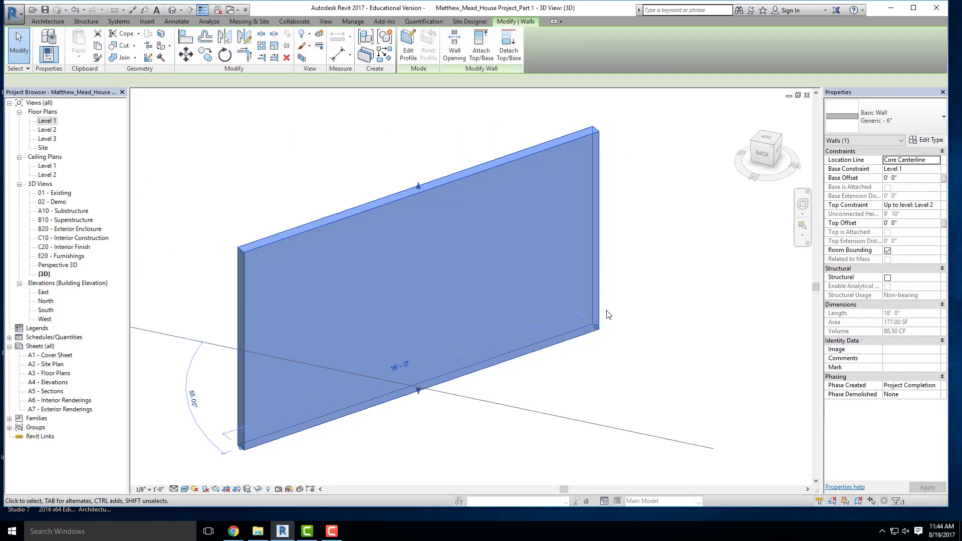
left_click(607, 314)
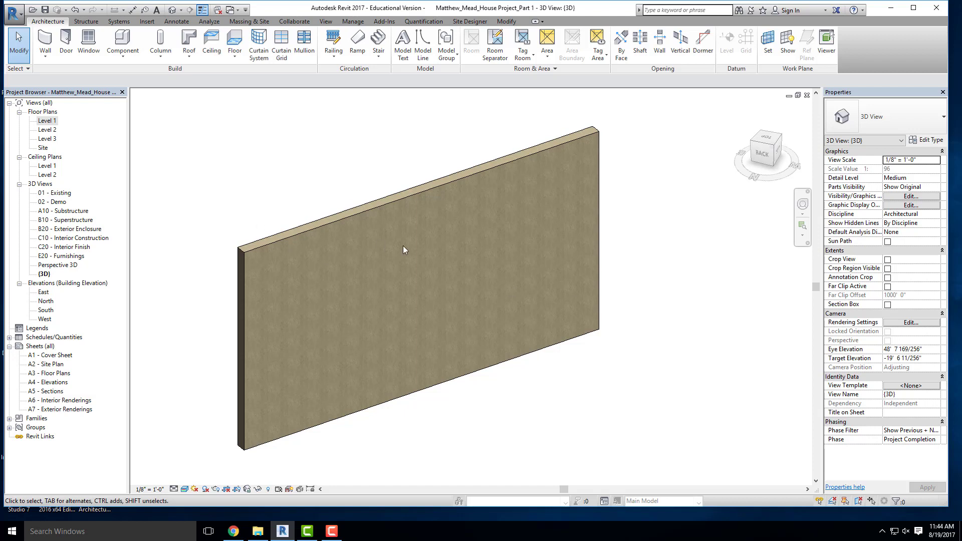
View the plastered wall from its opposite side and return to the textured face
middle_click_drag(404, 249, 482, 191, "shift")
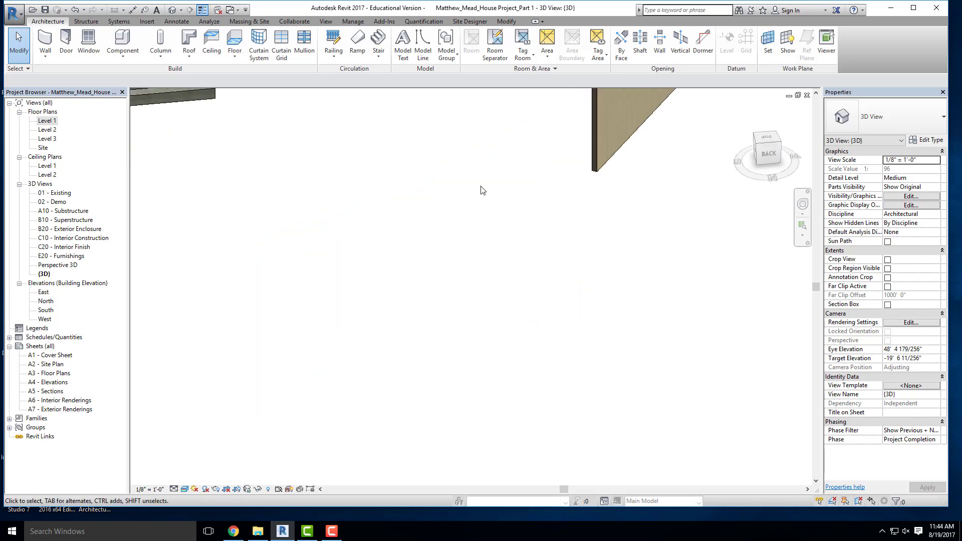
scroll(482, 191, "down", 10)
left_click(443, 230)
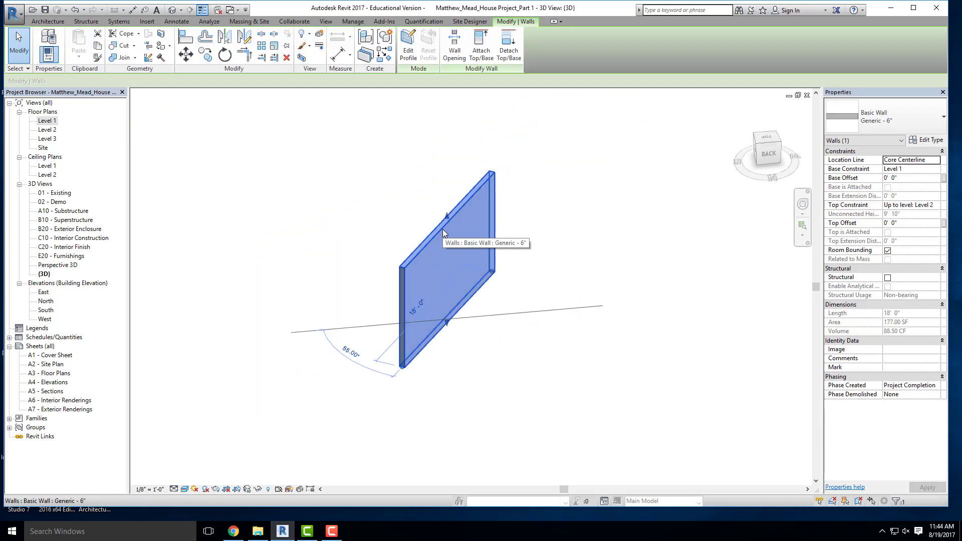
left_click(477, 318)
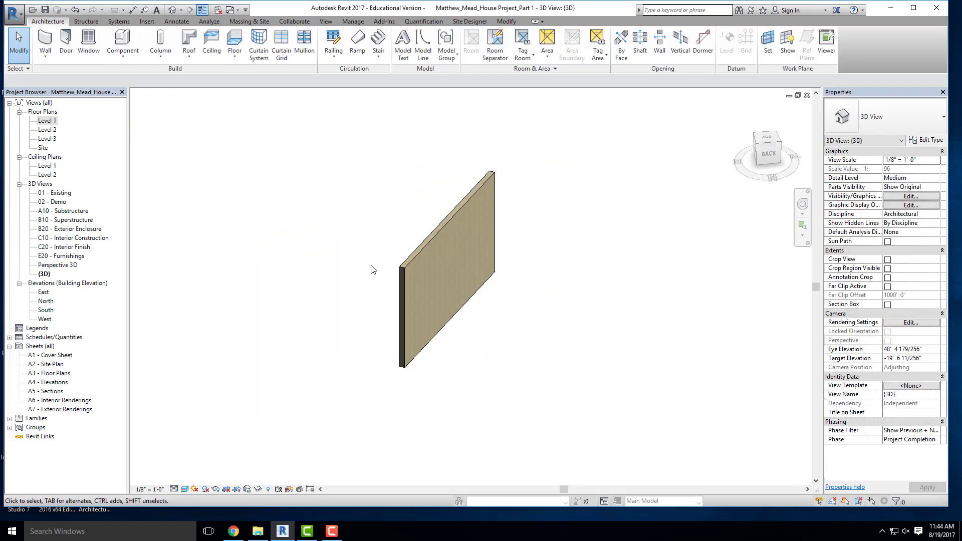
middle_click_drag(350, 279, 538, 359, "shift")
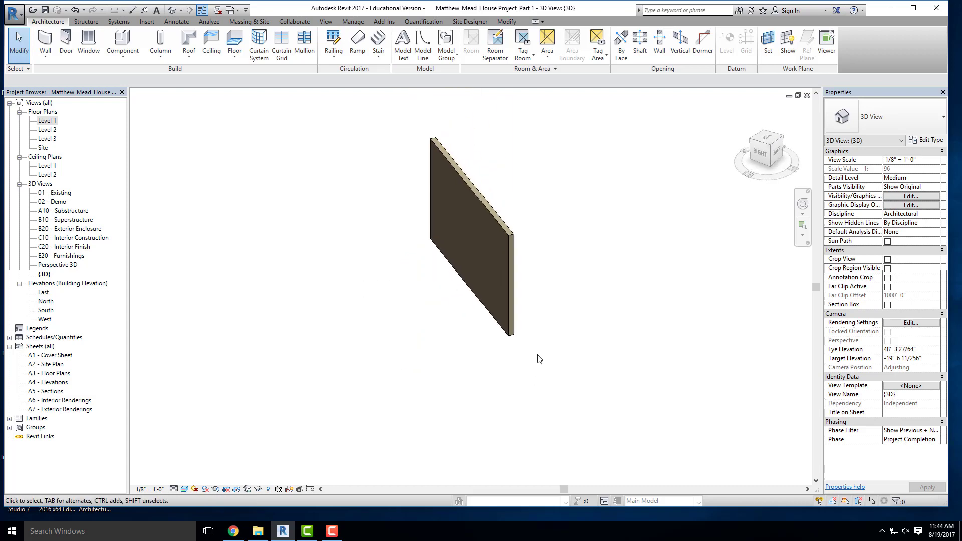
scroll(518, 286, "up", 3)
scroll(461, 168, "down", 2)
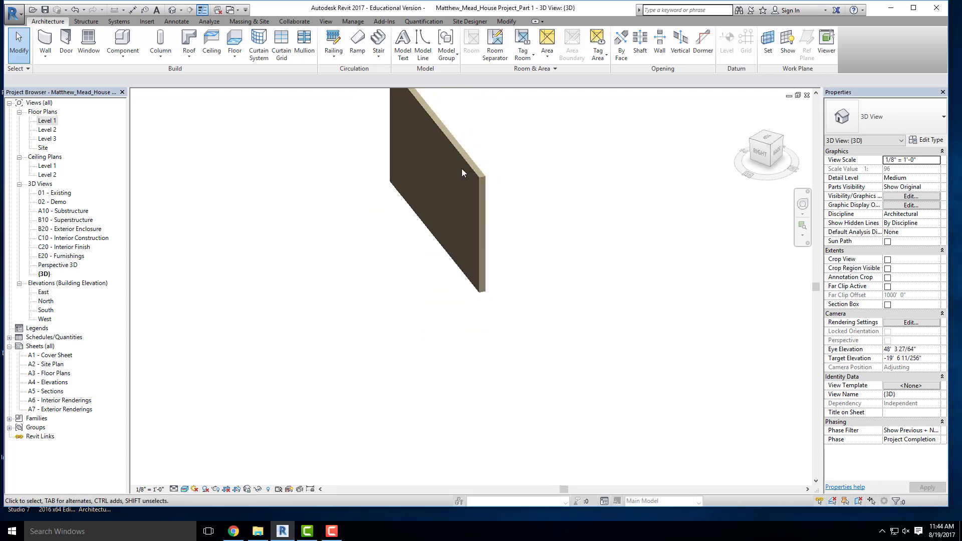
left_click(462, 170)
middle_click_drag(571, 220, 371, 100, "shift")
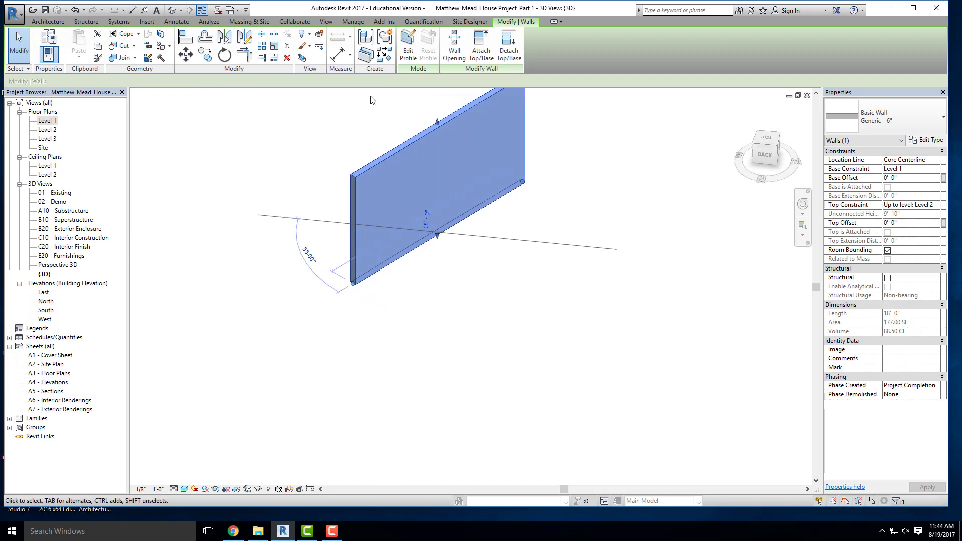
left_click(539, 259)
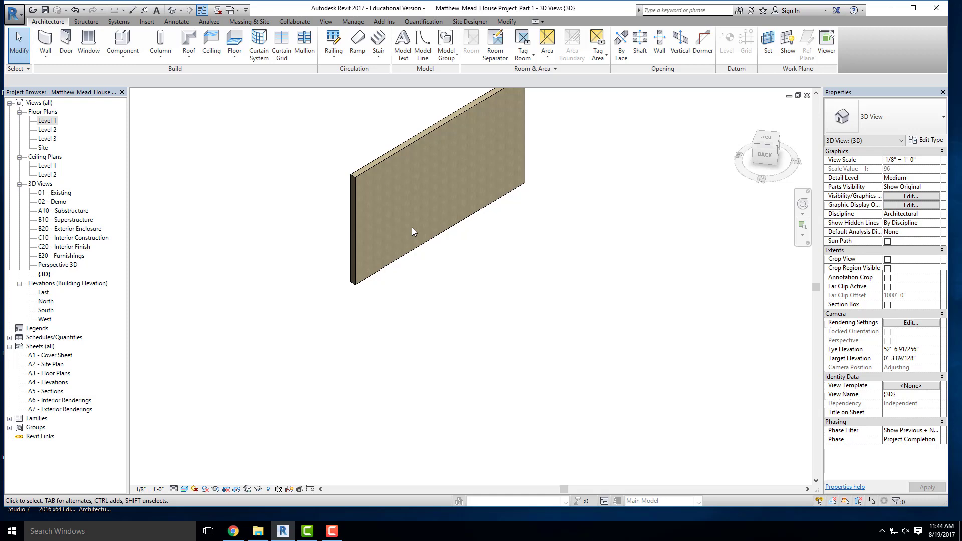
Insert a new layer in the Generic - 6" wall's structure and place it outside the exterior core boundary
left_click(461, 229)
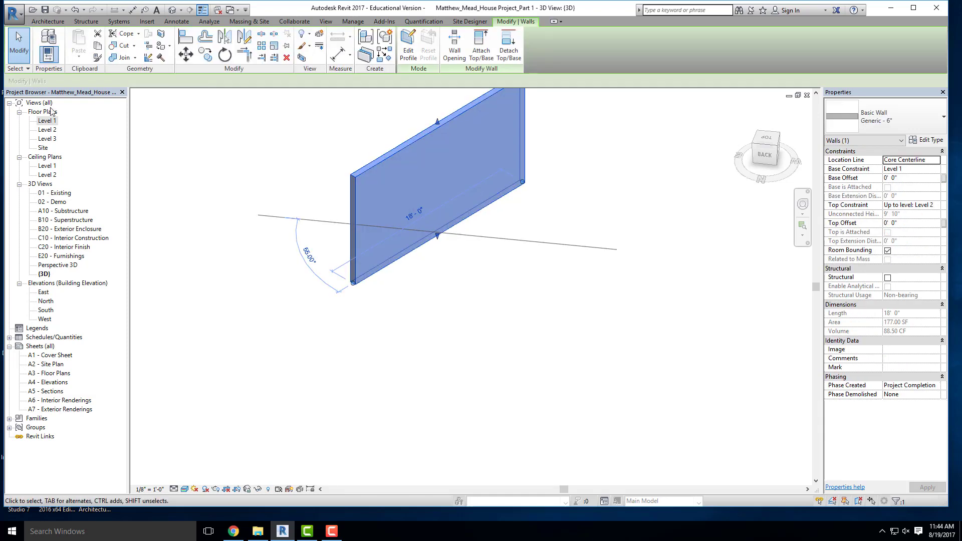
left_click(939, 142)
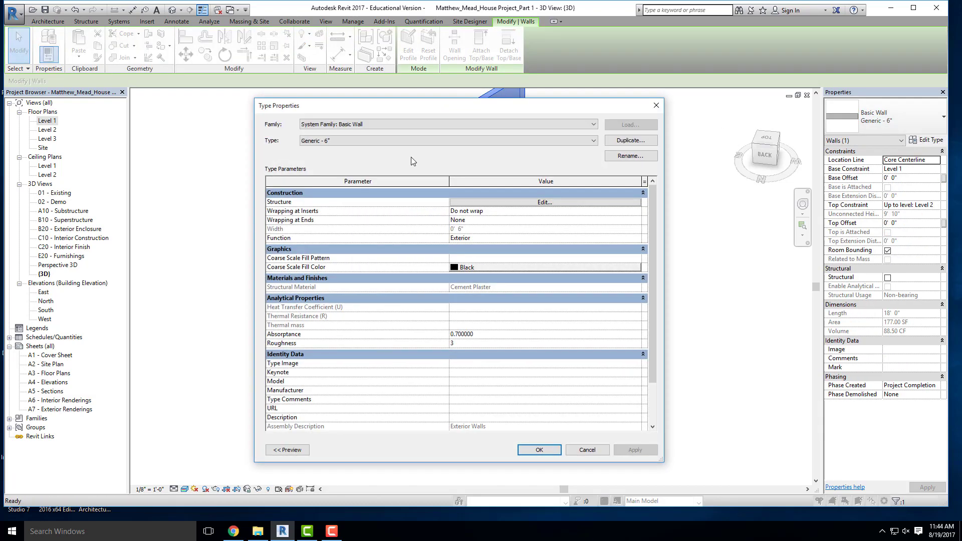
left_click(556, 202)
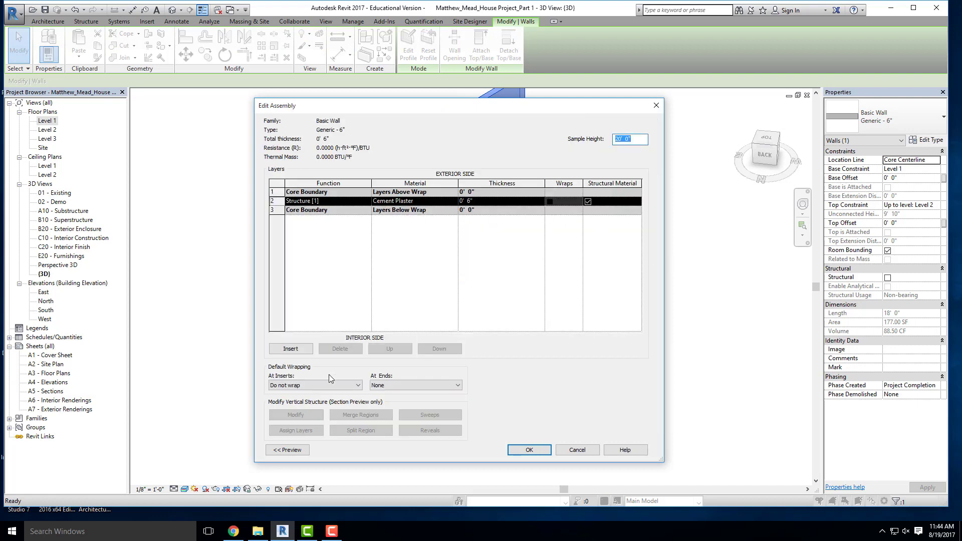
left_click(304, 351)
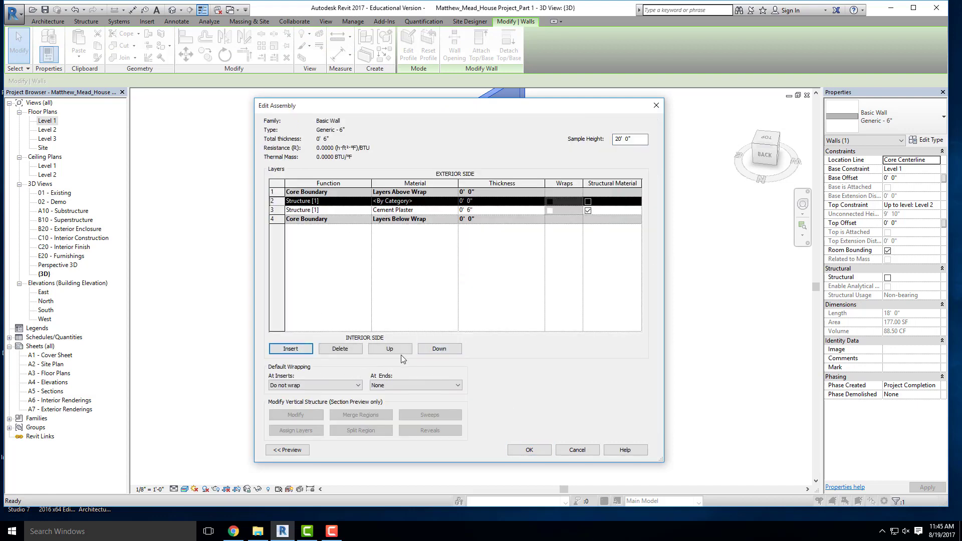
left_click(390, 349)
Set the new exterior layer's function to Finish 1 [4], its material to Cement Plaster and its thickness to 1"
left_click(366, 192)
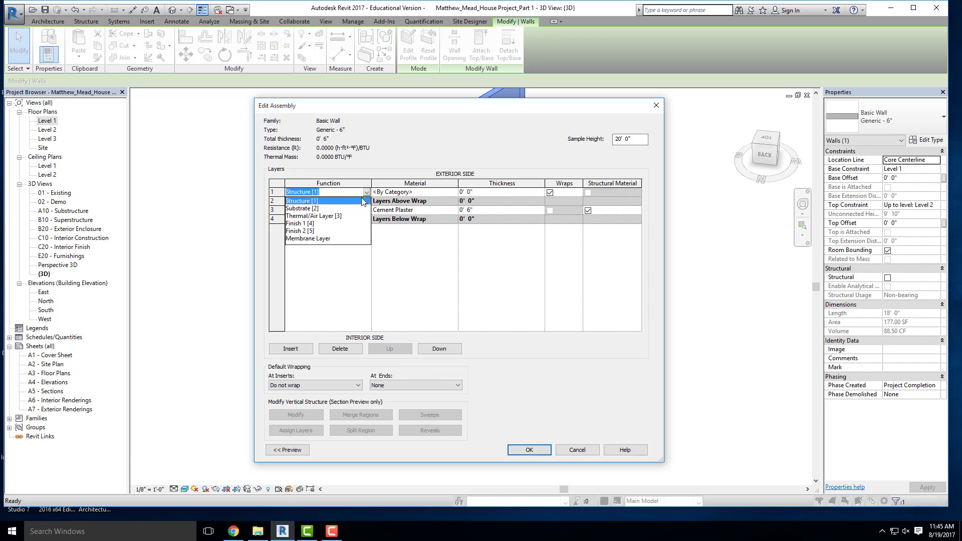
left_click(310, 223)
left_click(441, 192)
left_click(454, 192)
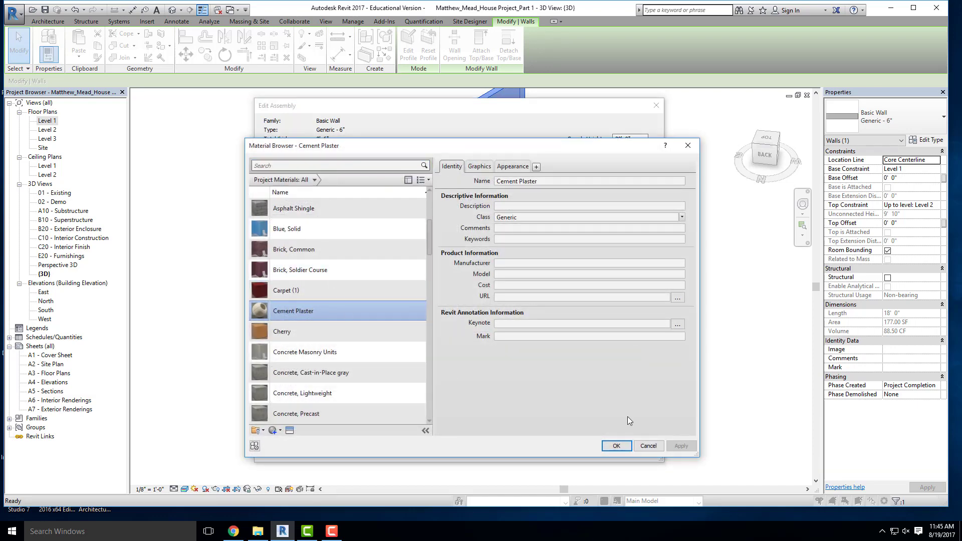
left_click(616, 446)
left_click(486, 192)
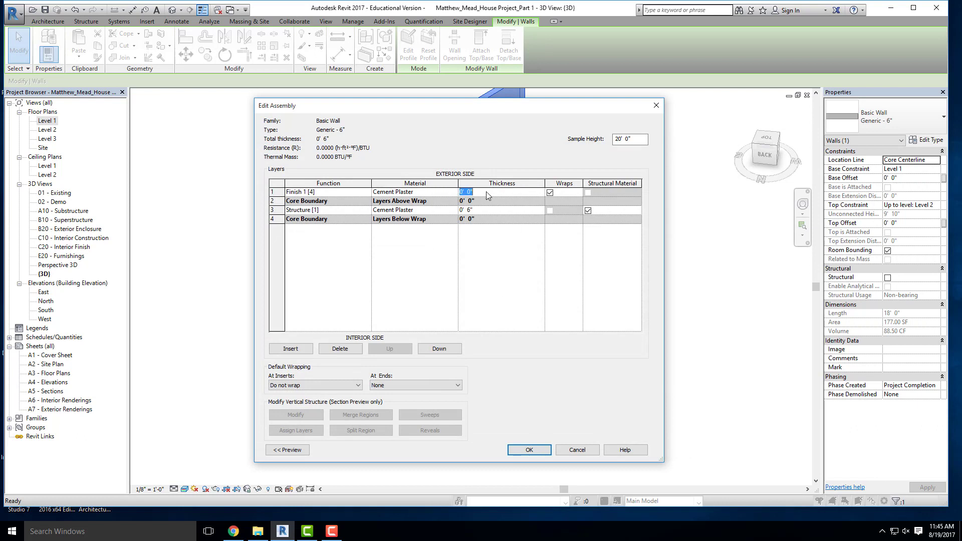
type("1\"")
key("Tab")
Set the core Structure [1] layer's material to Softwood, Lumber
left_click(447, 209)
left_click(456, 210)
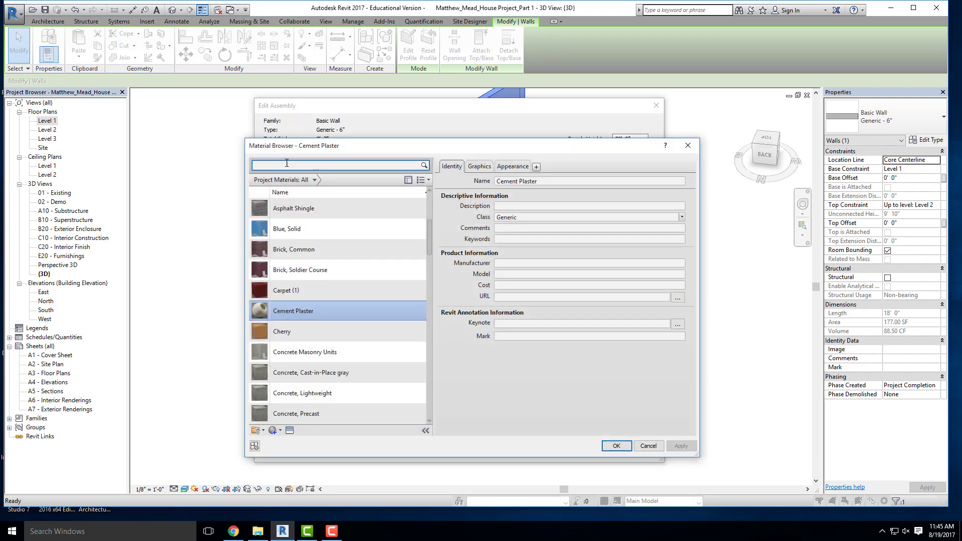
type("wooid")
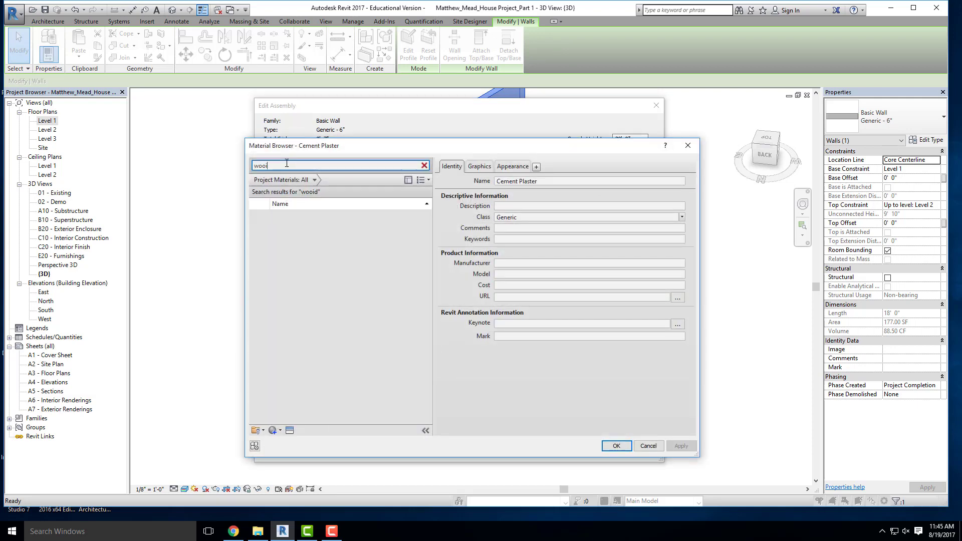
key("BackSpace")
key("BackSpace")
type("d")
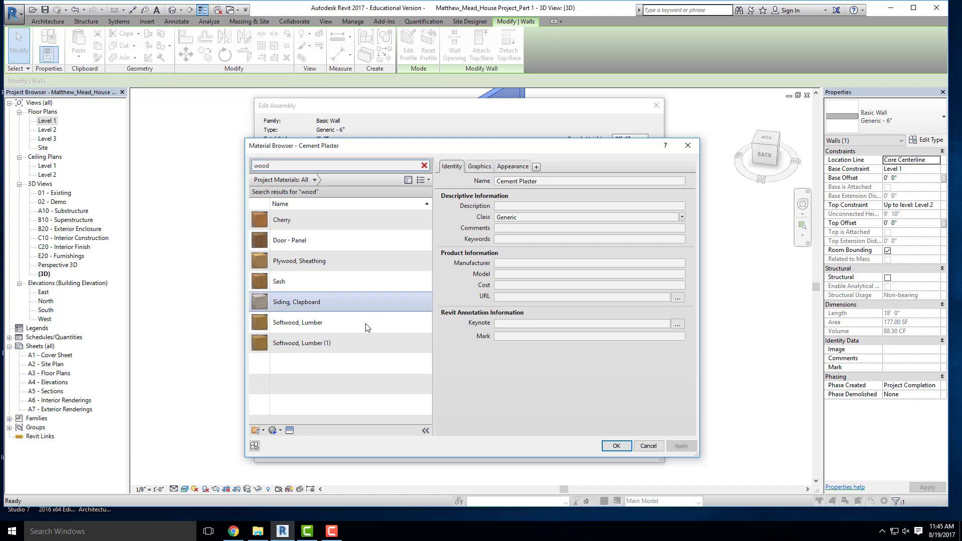
left_click(336, 327)
left_click(610, 446)
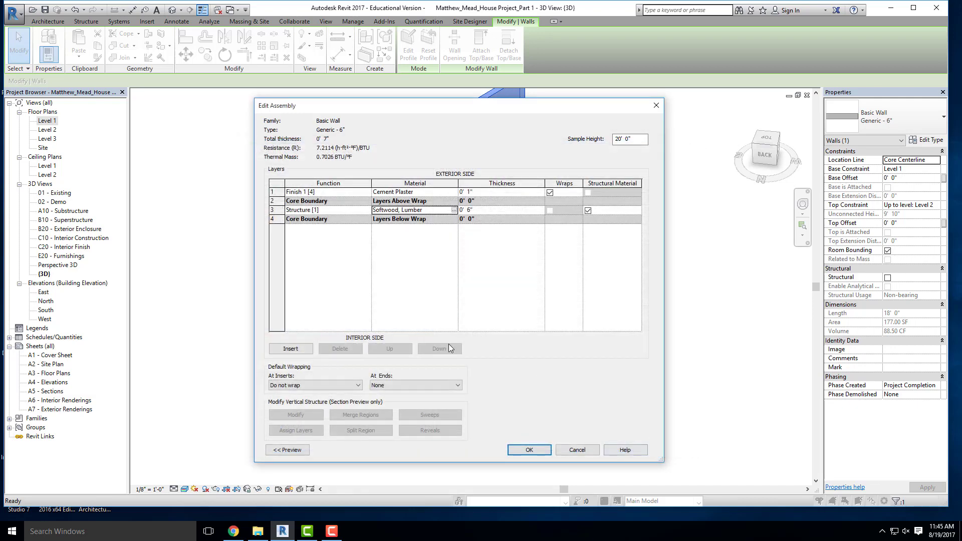
Insert a new layer inside the interior core boundary and set its function to Finish 1 [4]
left_click(306, 350)
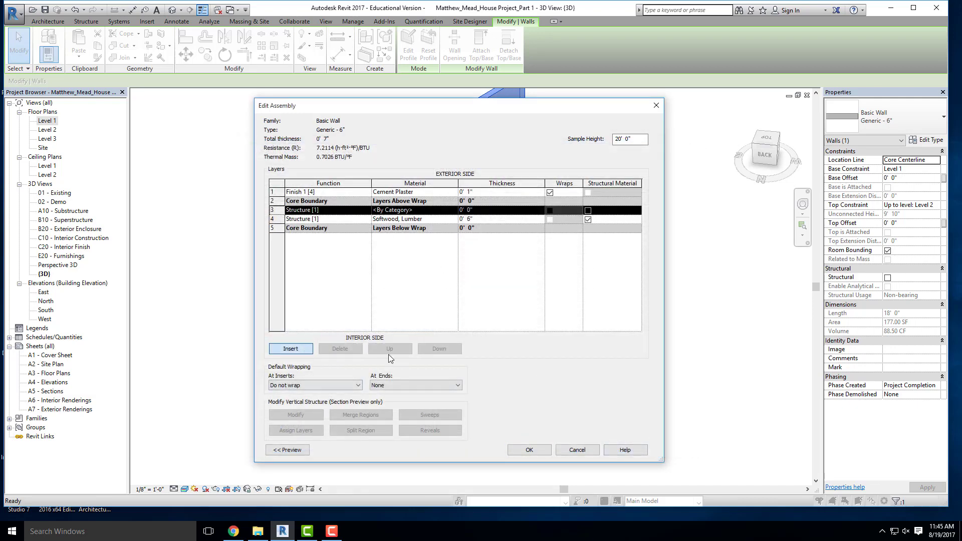
left_click(439, 349)
left_click(439, 349)
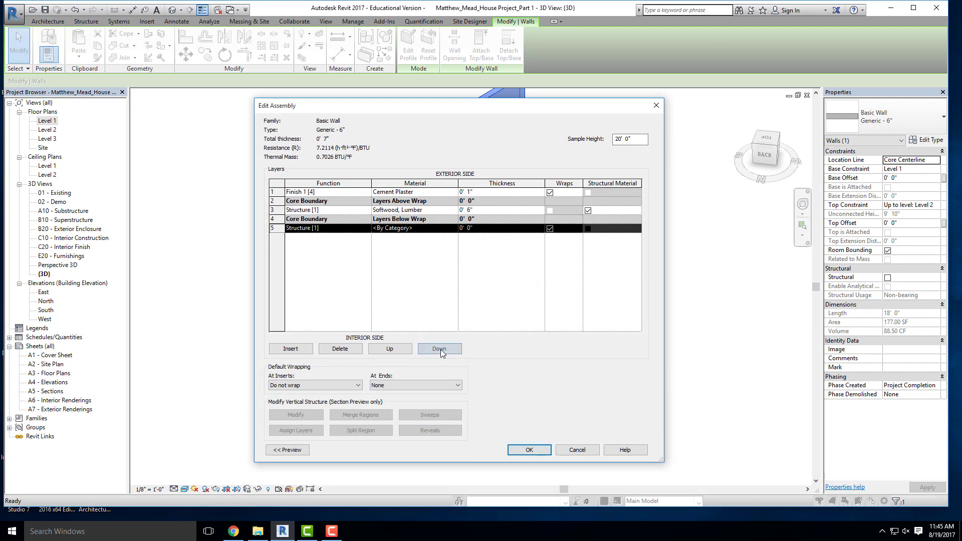
left_click(366, 228)
left_click(301, 259)
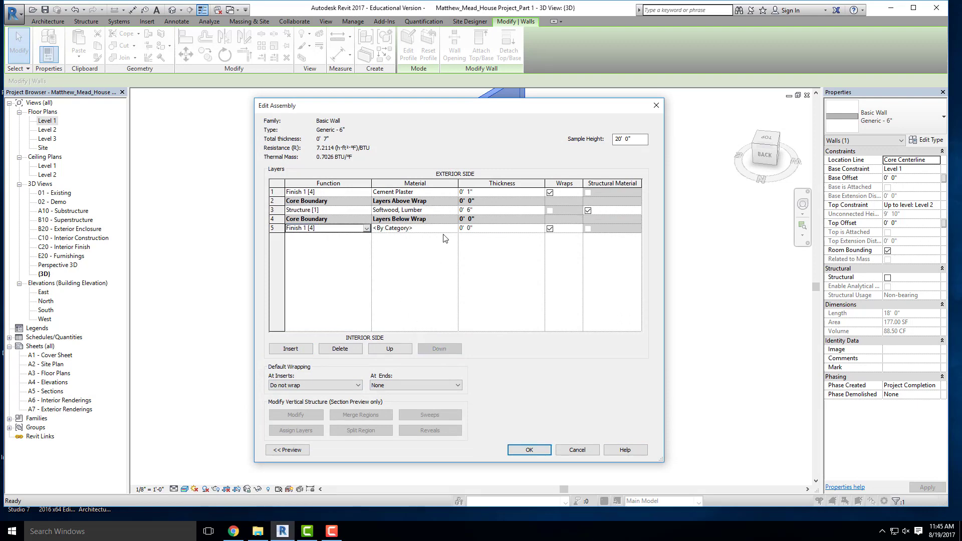
Assign Gypsum Wall Board as the material of the new interior finish layer
left_click(448, 229)
left_click(454, 228)
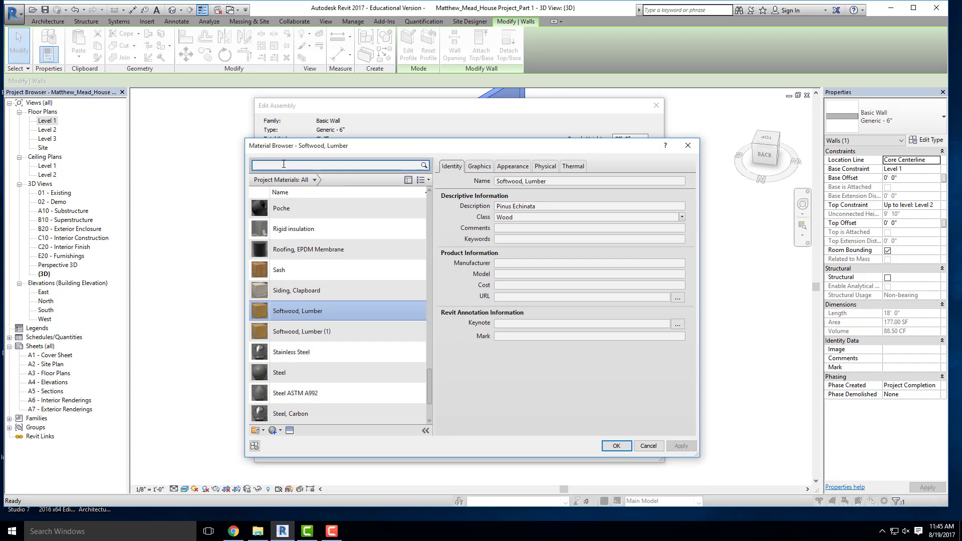
type("gyp")
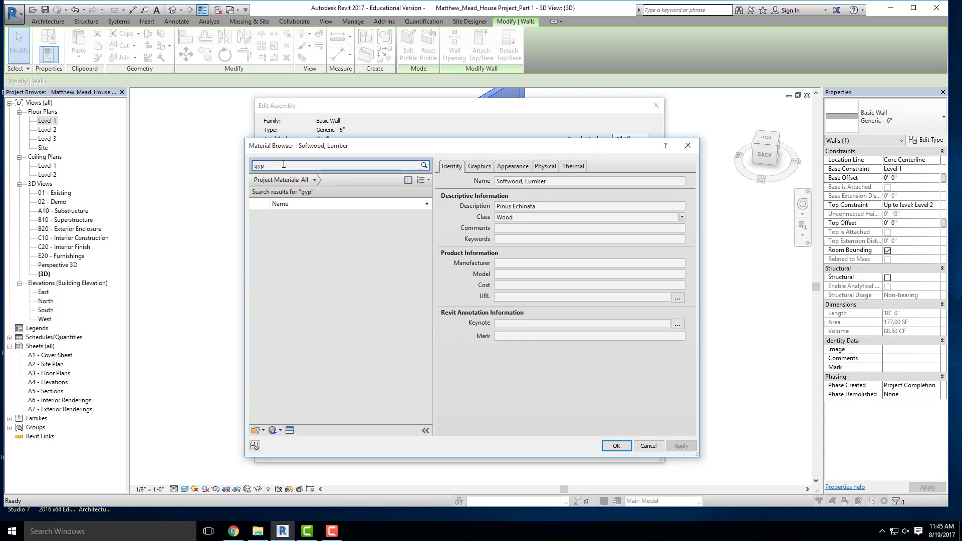
left_click(306, 221)
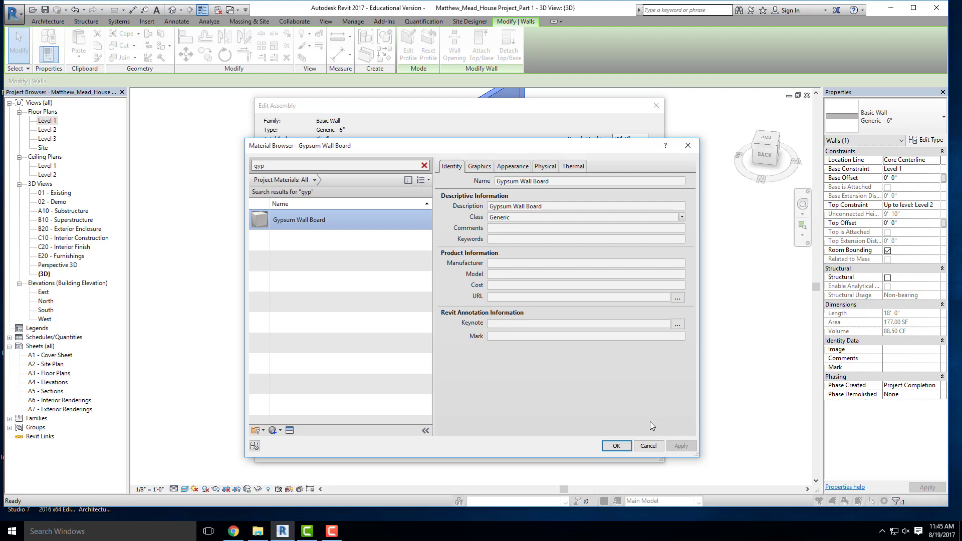
left_click(615, 445)
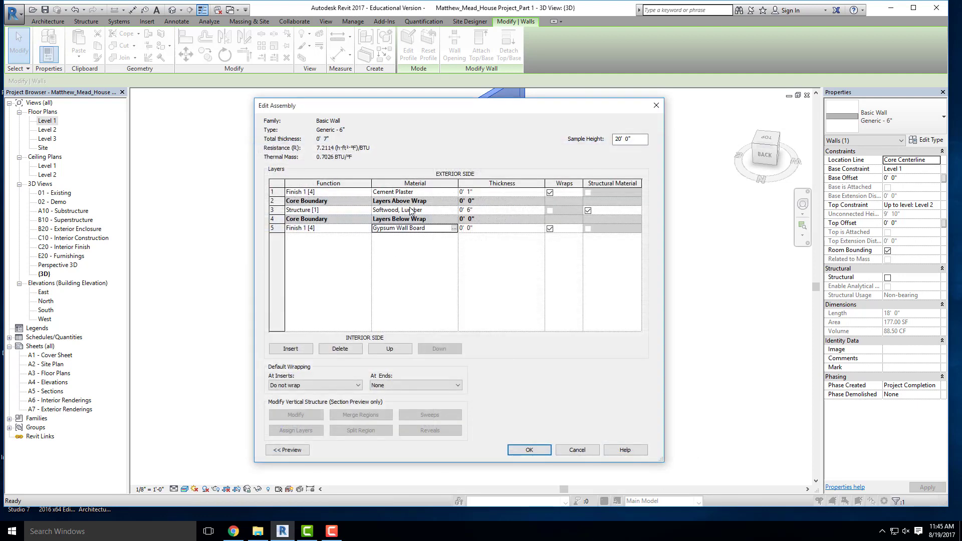
Set the gypsum layer's thickness to 5/8" and apply the edited assembly to the Generic - 6" wall type
left_click(529, 450)
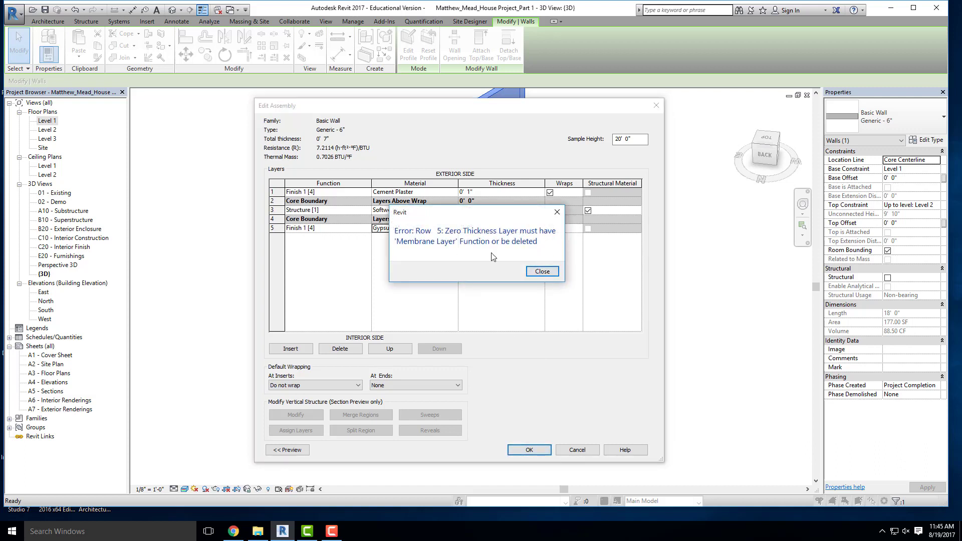
left_click(542, 271)
left_click(484, 230)
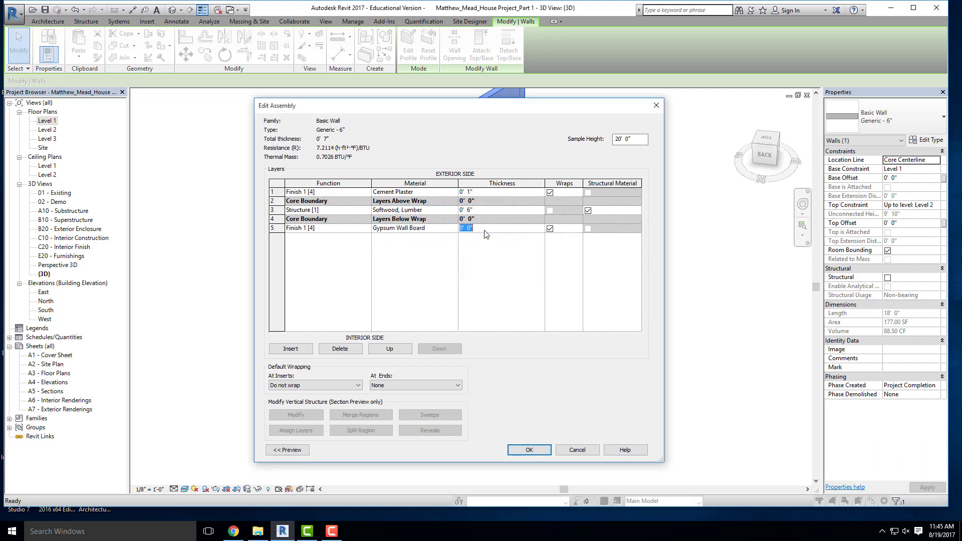
type("5/8")
left_click(488, 255)
left_click(542, 449)
left_click(549, 449)
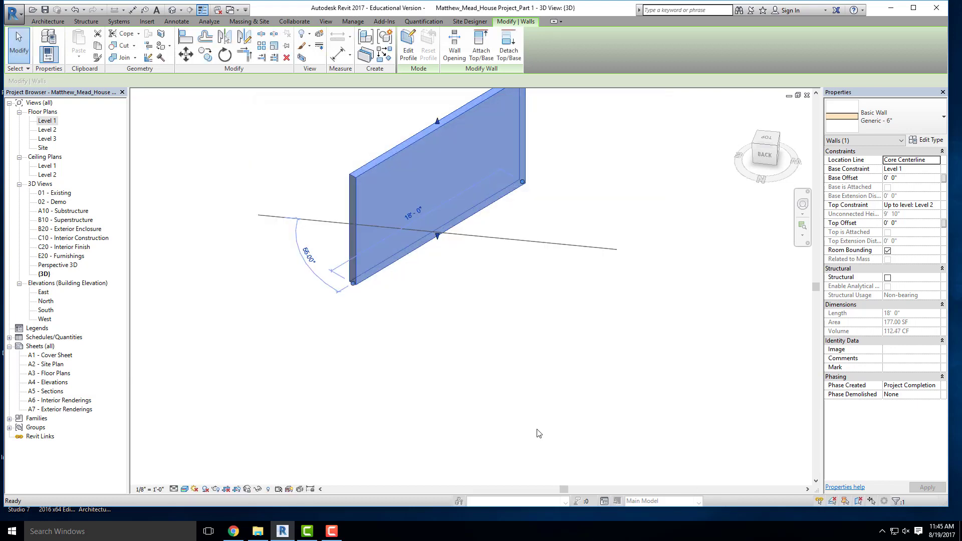
Inspect the layered wall's interior face, end edge and exterior plaster face from several angles
left_click(347, 350)
scroll(251, 257, "down", 2)
middle_click_drag(264, 287, 467, 294, "shift")
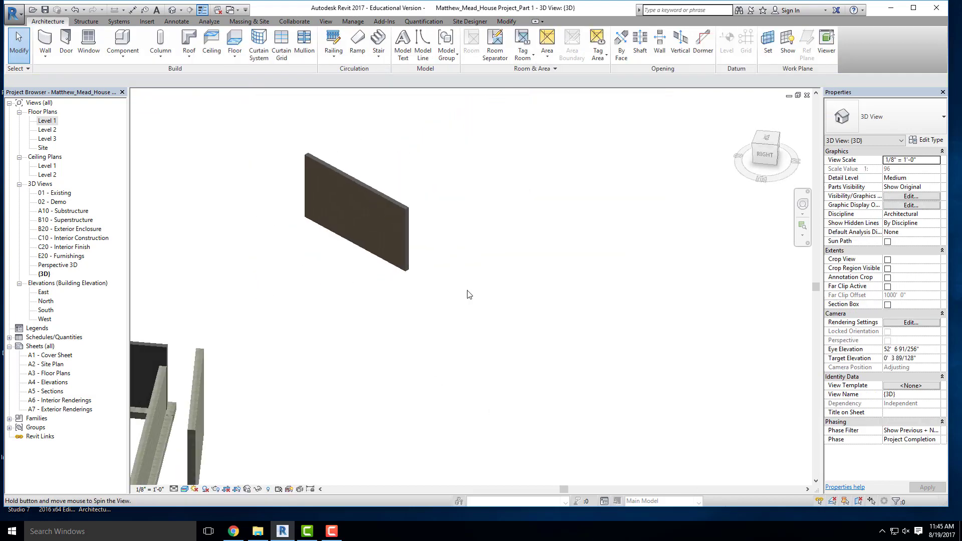
scroll(408, 231, "up", 2)
left_click(401, 188)
middle_click_drag(445, 238, 401, 303, "shift")
left_click(370, 301)
scroll(366, 182, "up", 3)
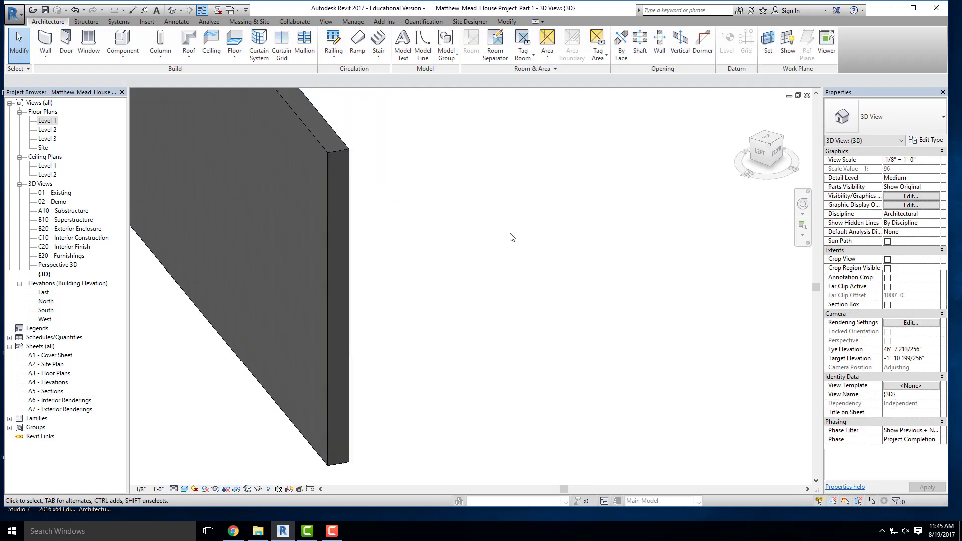
scroll(463, 225, "down", 2)
scroll(393, 180, "up", 3)
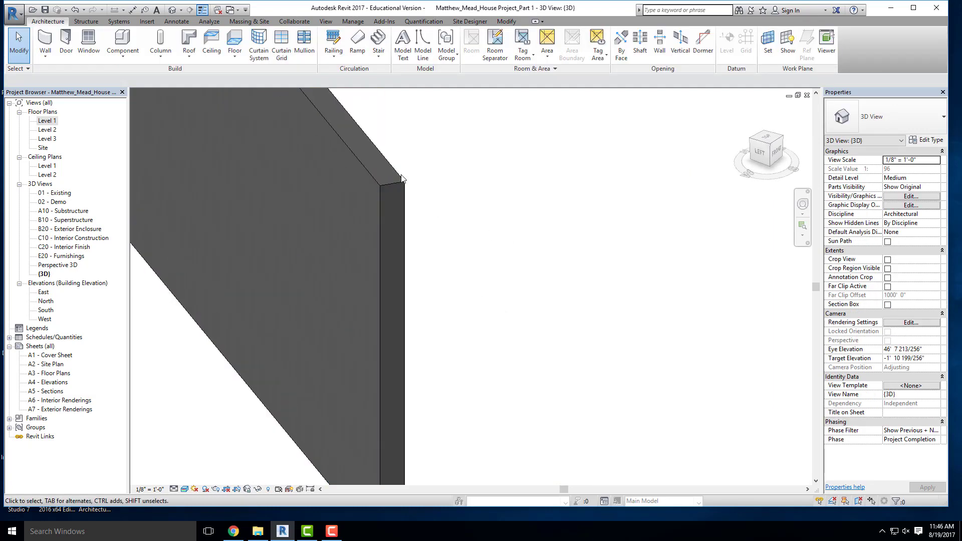
scroll(400, 174, "down", 3)
middle_click_drag(381, 264, 604, 228, "shift")
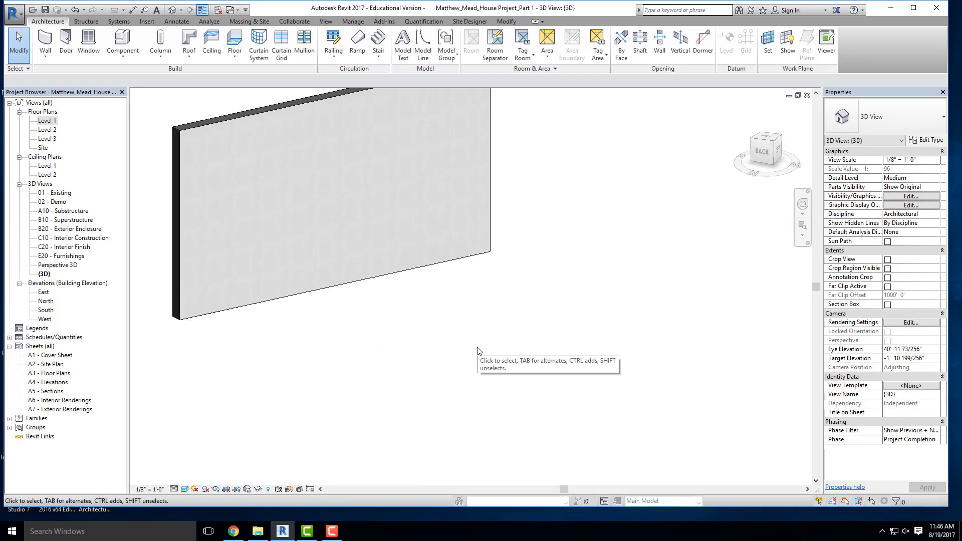
scroll(410, 283, "down", 3)
middle_click_drag(410, 283, 330, 359, "shift")
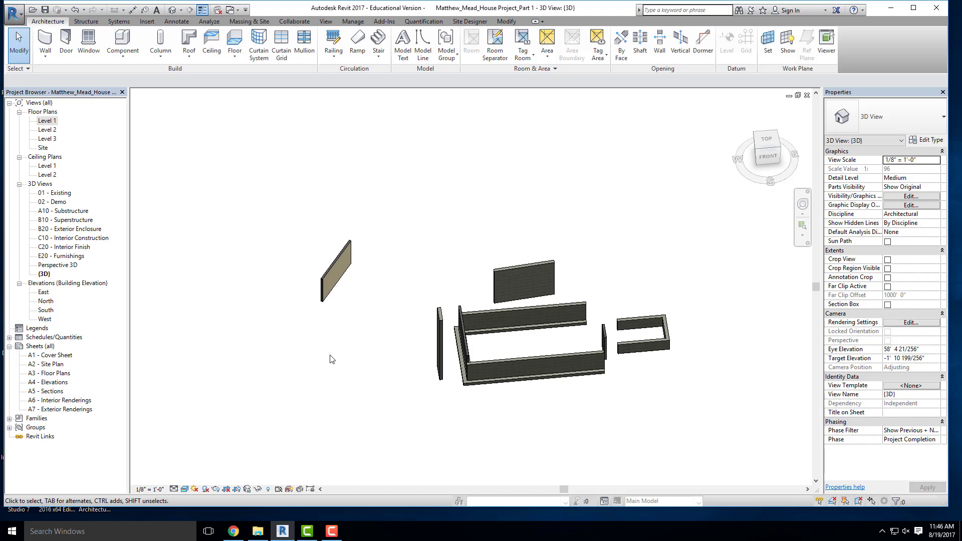
scroll(410, 281, "up", 3)
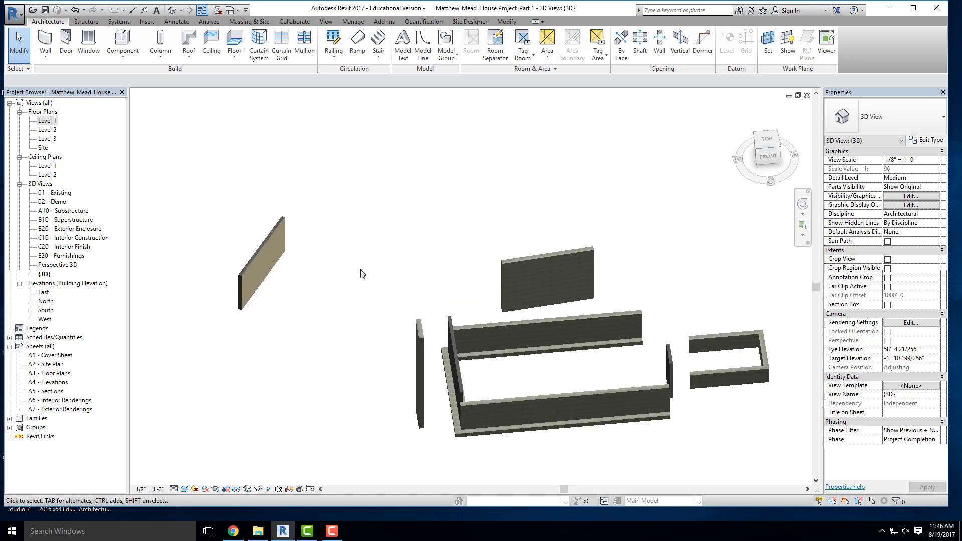
left_click(260, 251)
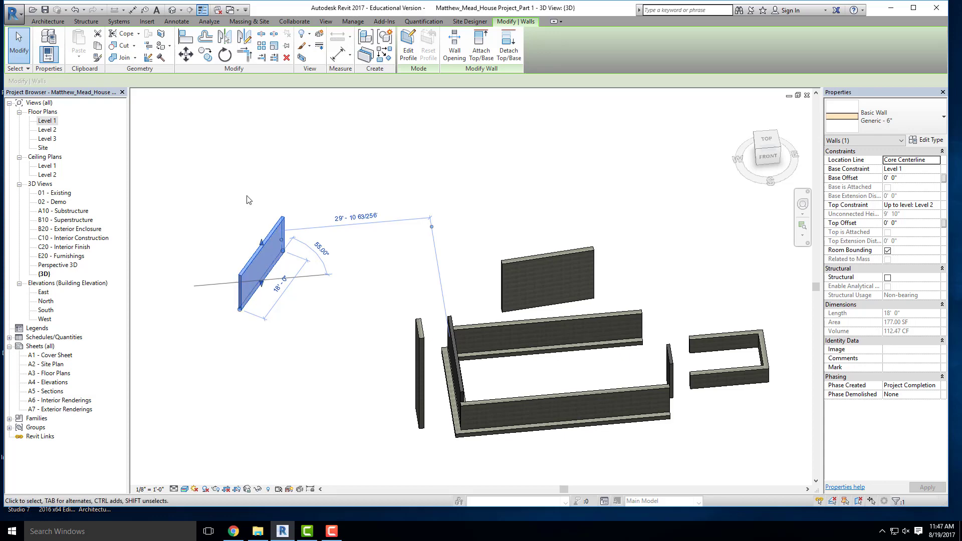
key("Escape")
scroll(261, 238, "down", 2)
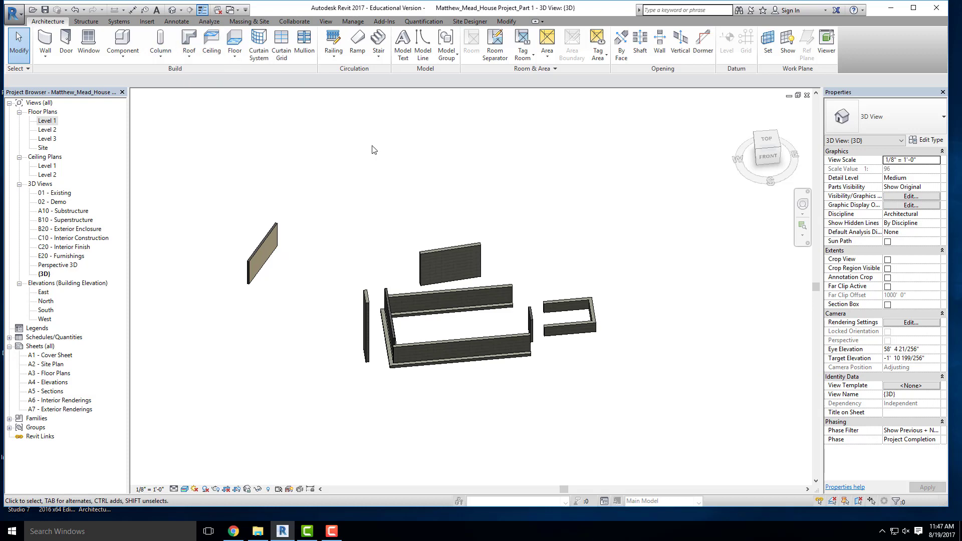
left_click(264, 235)
scroll(351, 208, "up", 2)
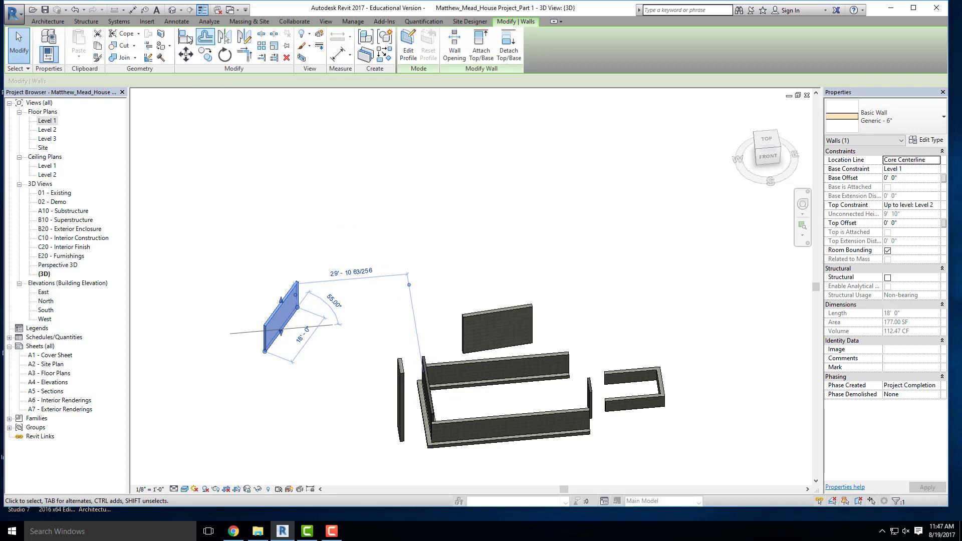
left_click(287, 158)
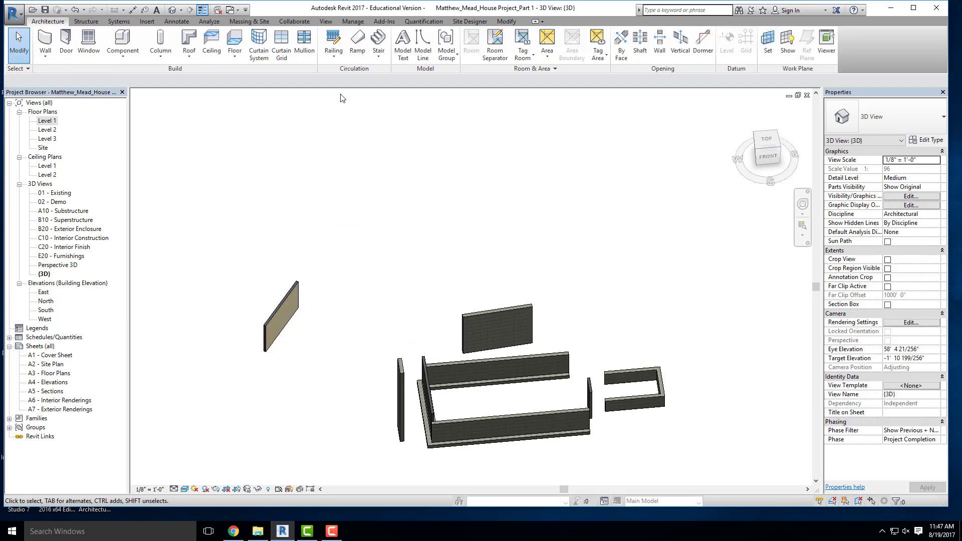
Open the project's Material Browser
left_click(357, 22)
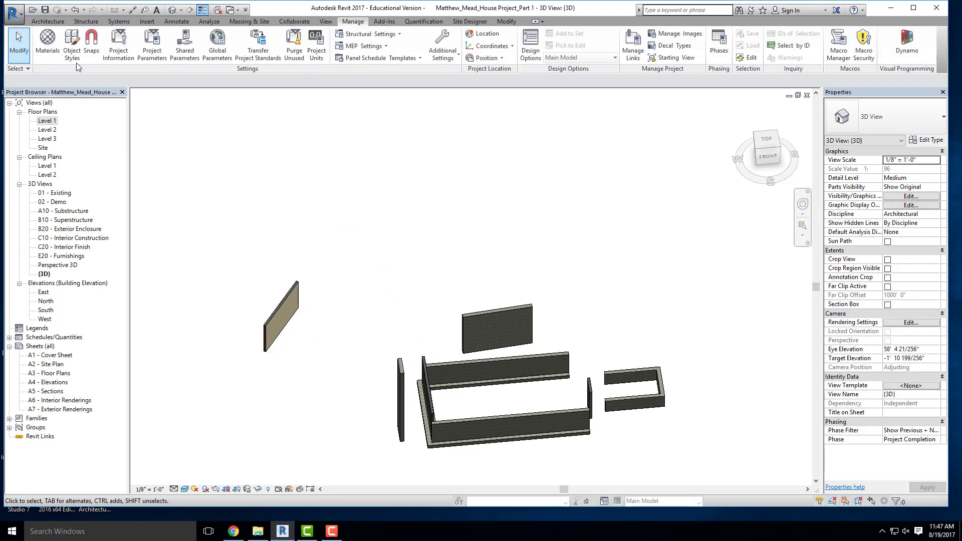
left_click(47, 41)
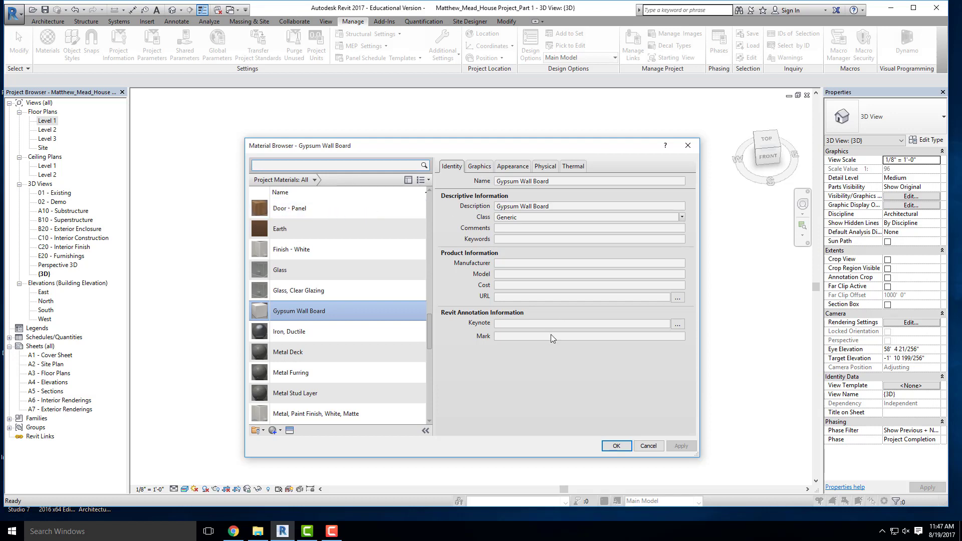
left_click(513, 389)
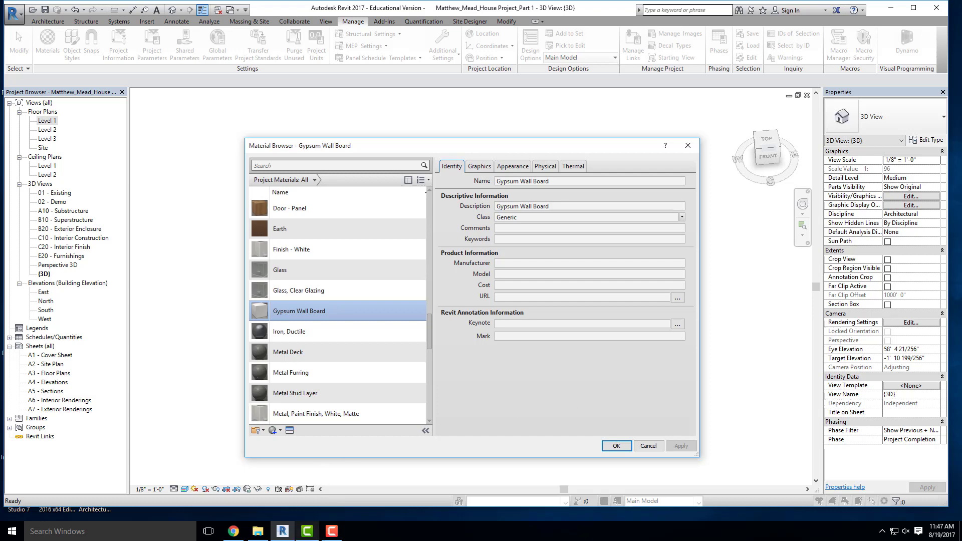
Switch to Chrome and search Google for "seamless brick texture" in a new tab
left_click(234, 532)
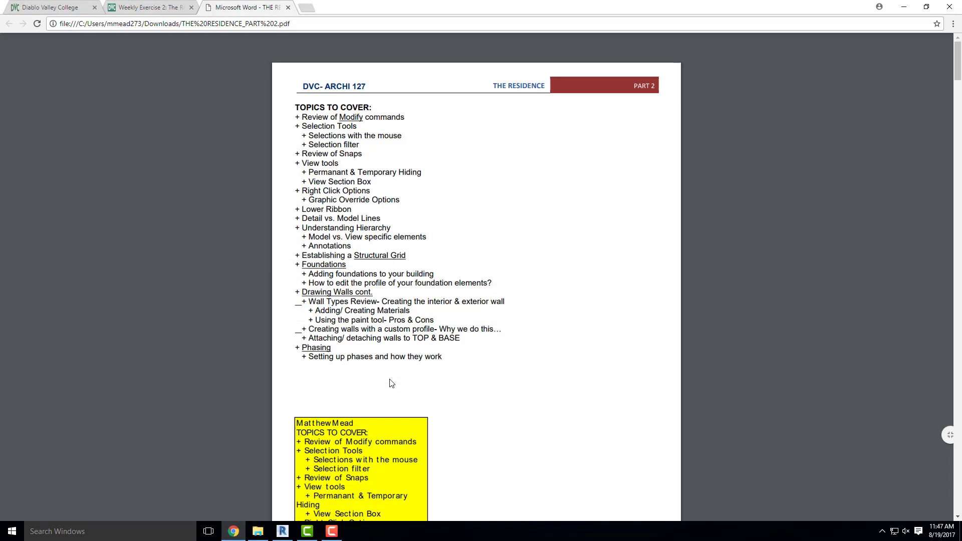
left_click(310, 9)
left_click(369, 203)
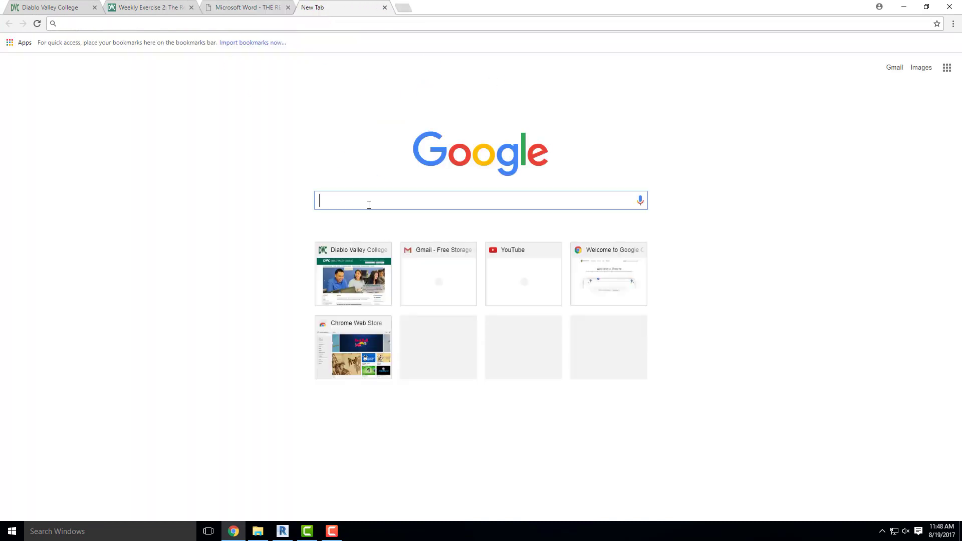
type("seamle")
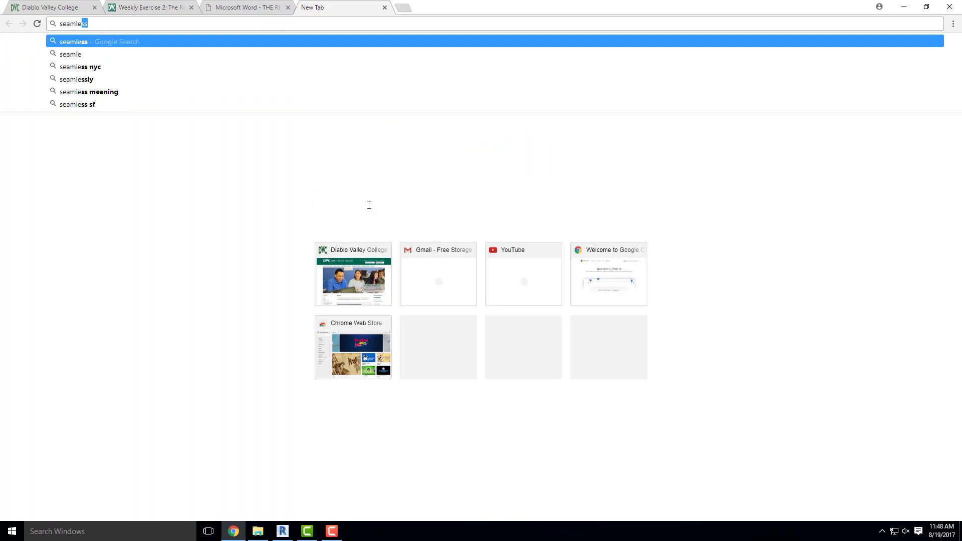
type("ss brick")
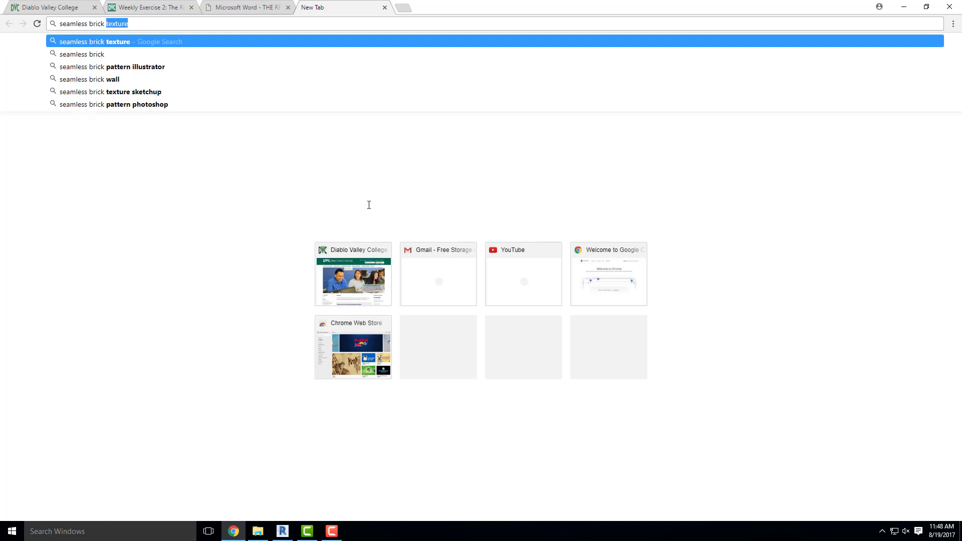
key("Return")
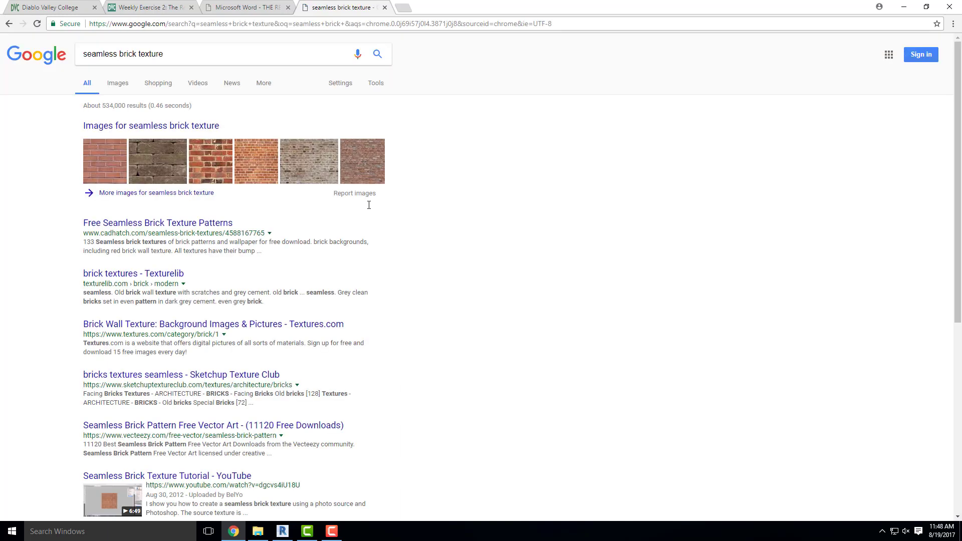
From the image results, open the full-size Free Texture Seamless Brick 09-28-10_06 picture from Texturemate
left_click(117, 83)
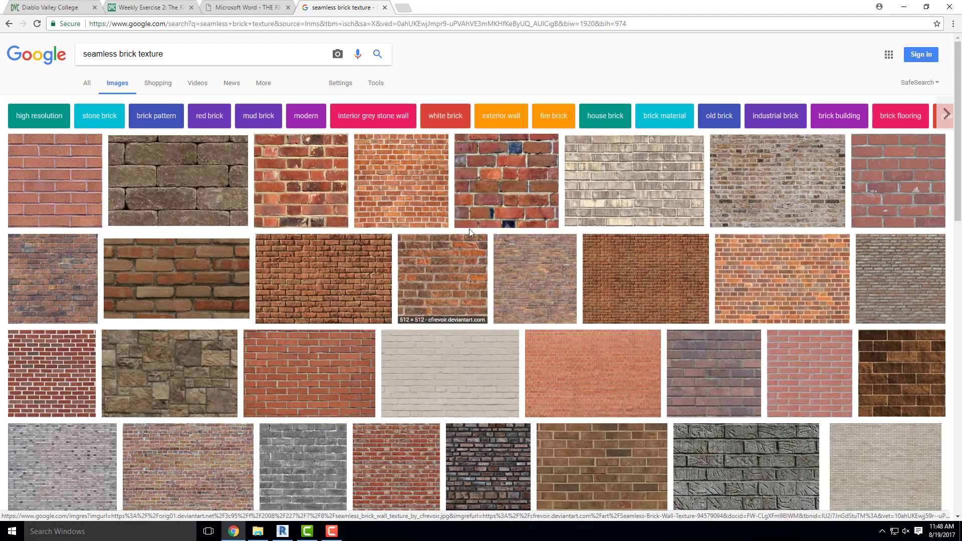
left_click(619, 186)
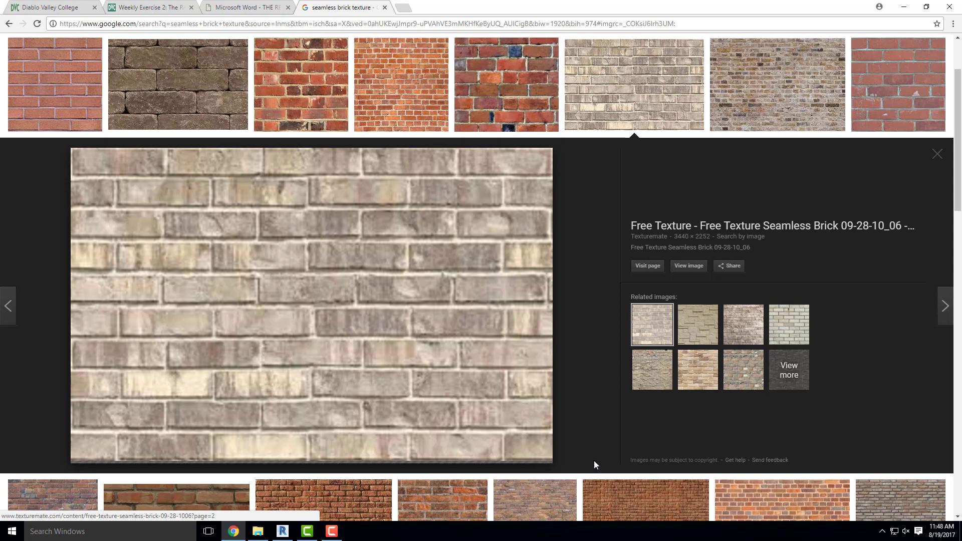
left_click(688, 266)
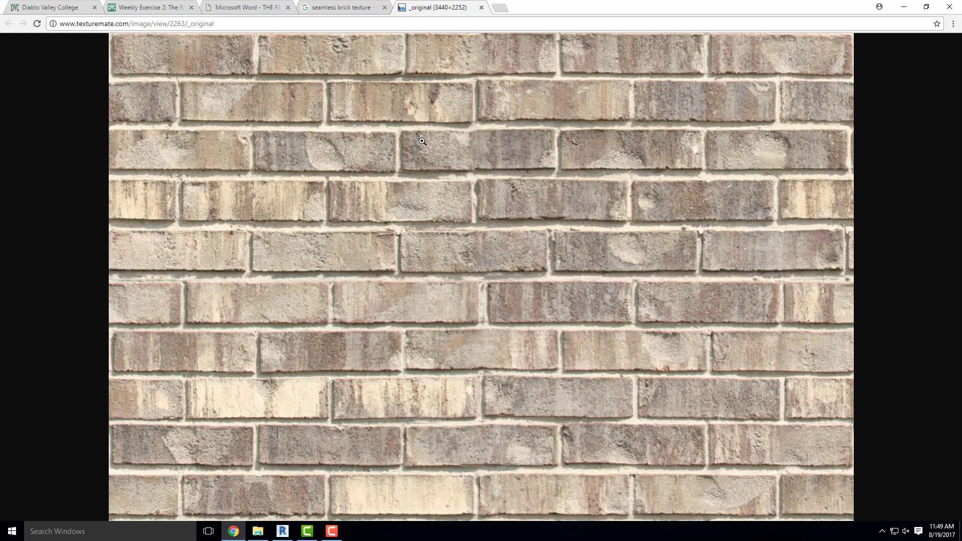
Save the full-size brick texture image to the Desktop as "Brick Pattern 1"
right_click(536, 185)
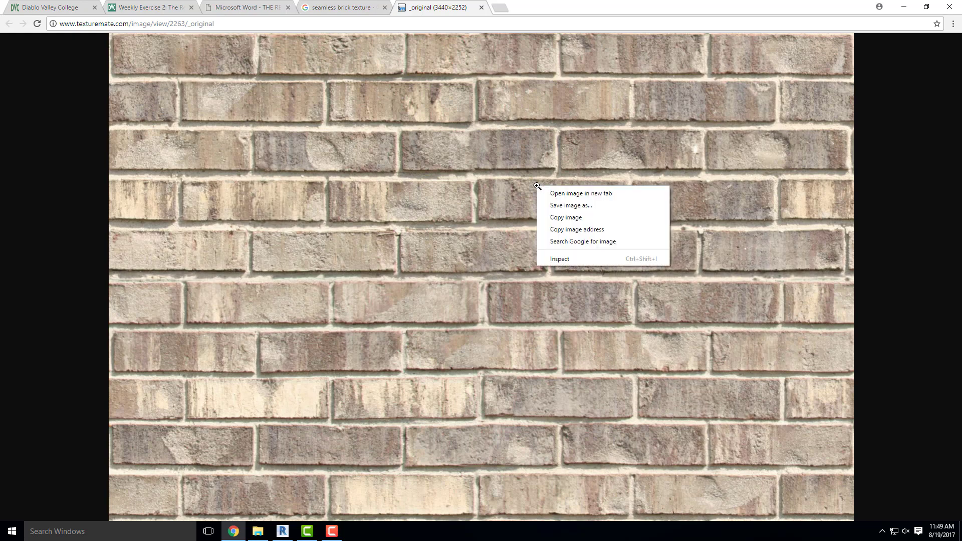
left_click(572, 206)
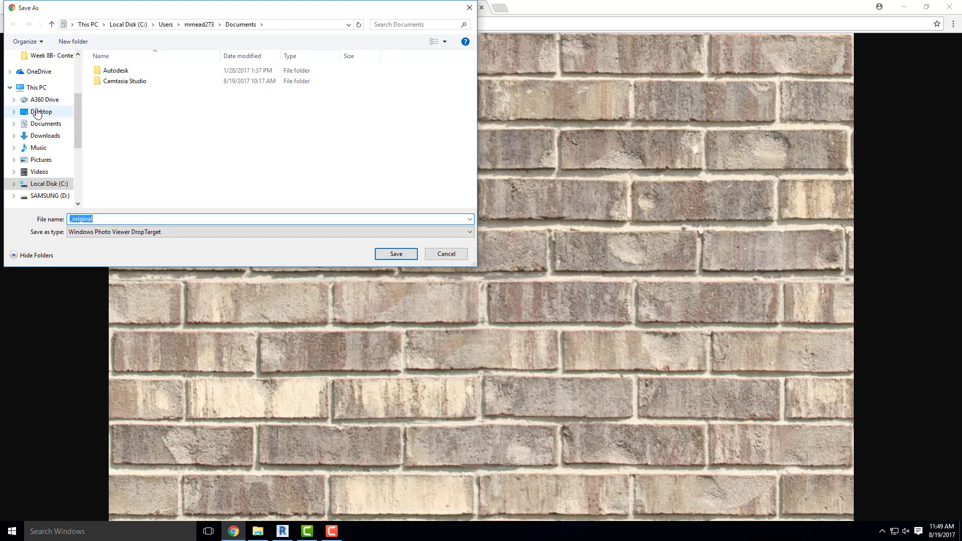
left_click(41, 114)
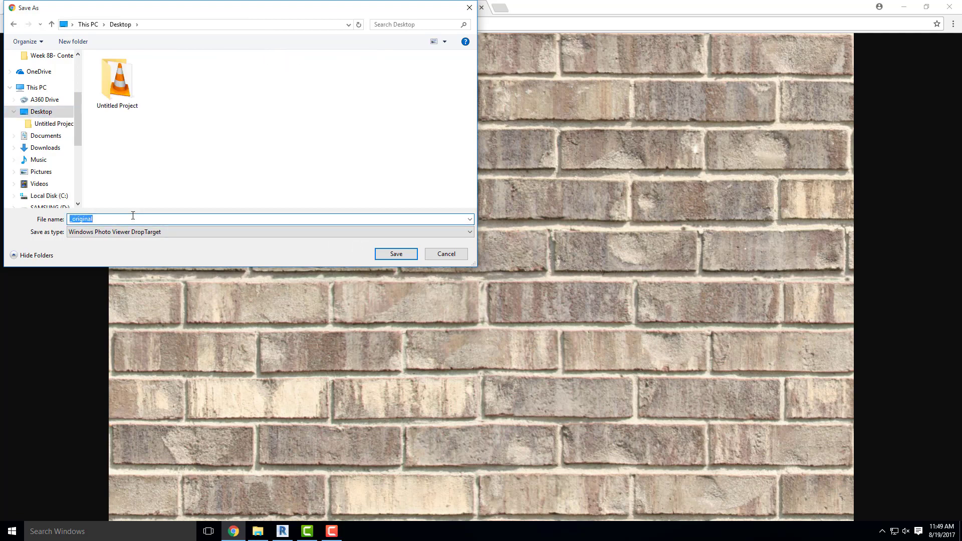
type("Brick Pattern 1")
left_click(386, 253)
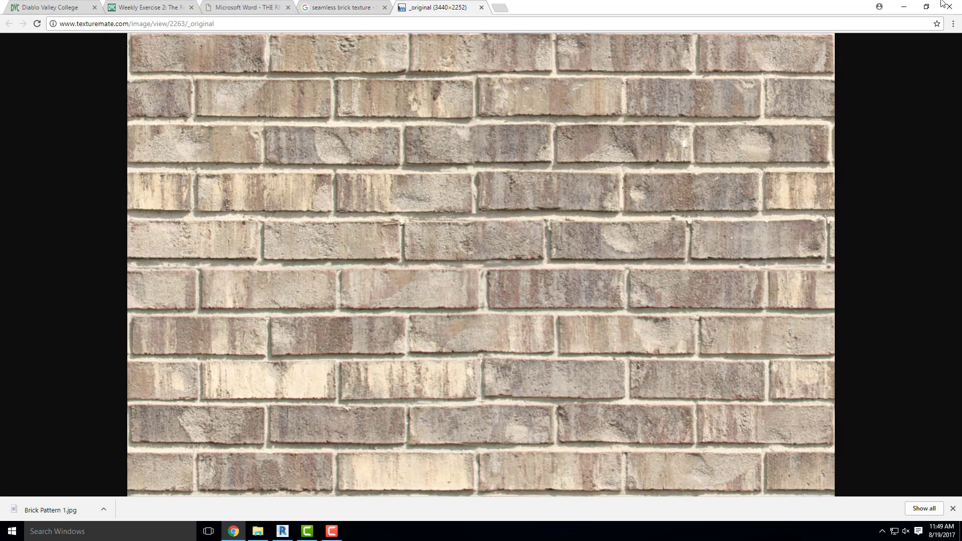
Switch back to Revit and create a new project material named "Brick Pattern 1"
left_click(903, 7)
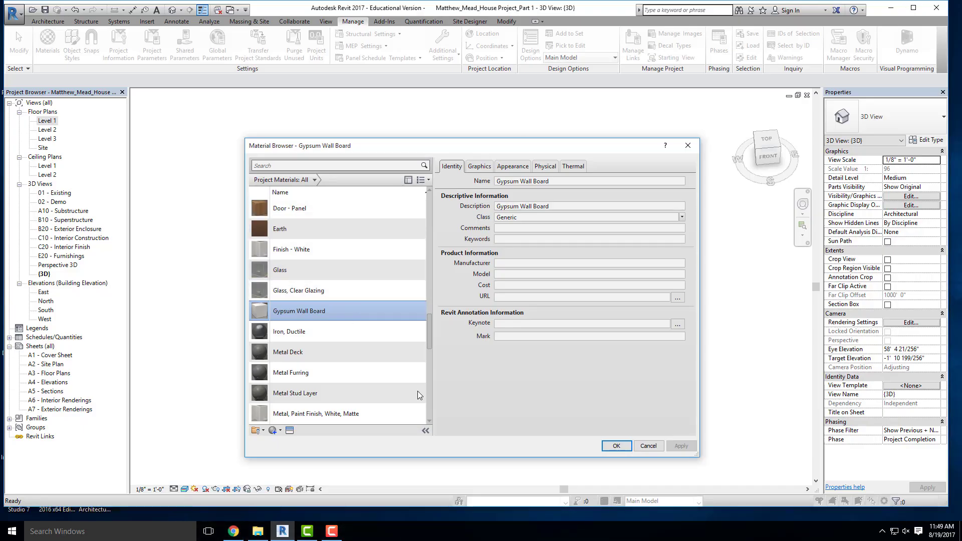
scroll(275, 434, "down", 1)
left_click(273, 430)
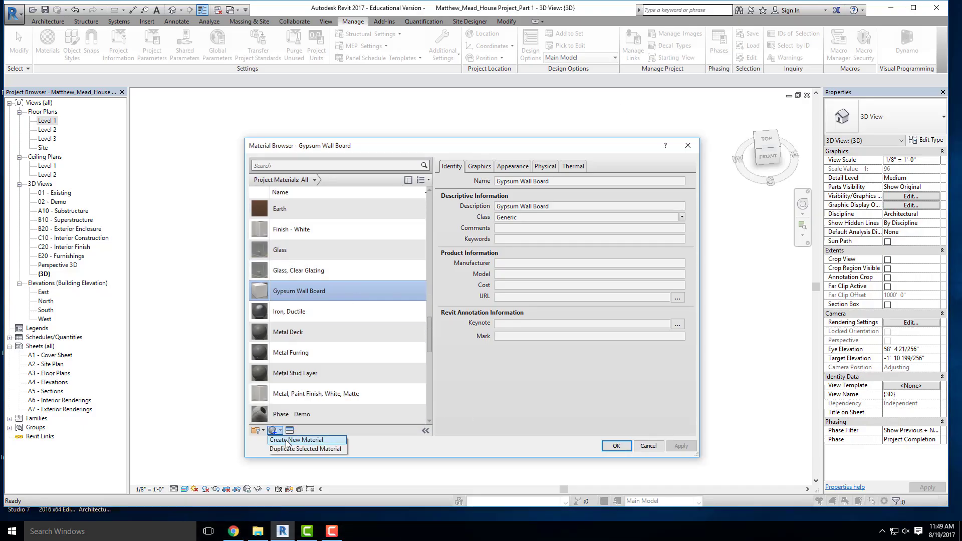
left_click(295, 440)
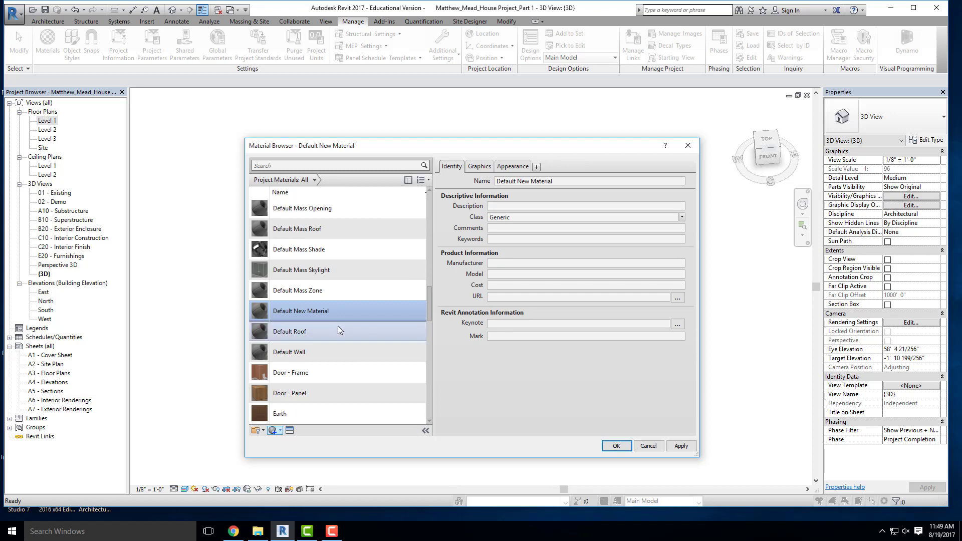
right_click(304, 311)
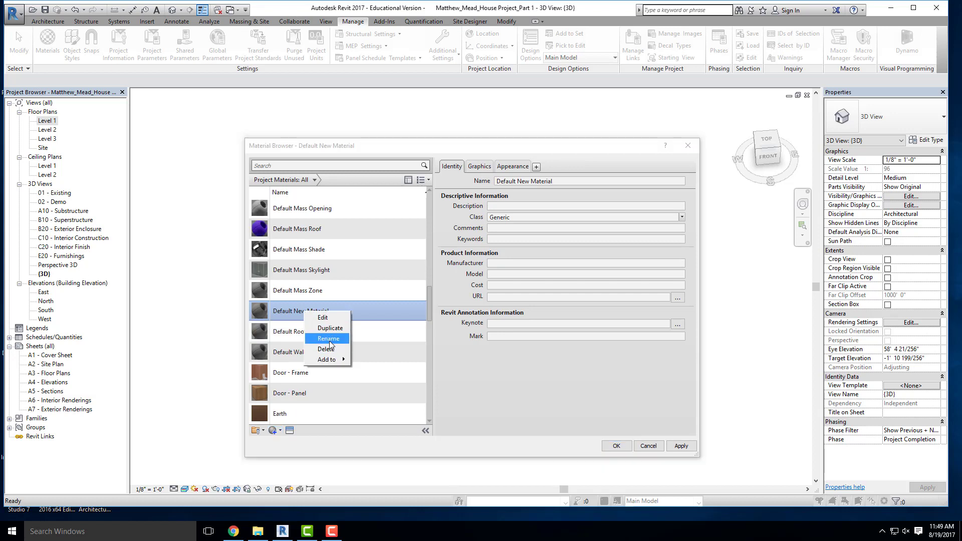
left_click(329, 339)
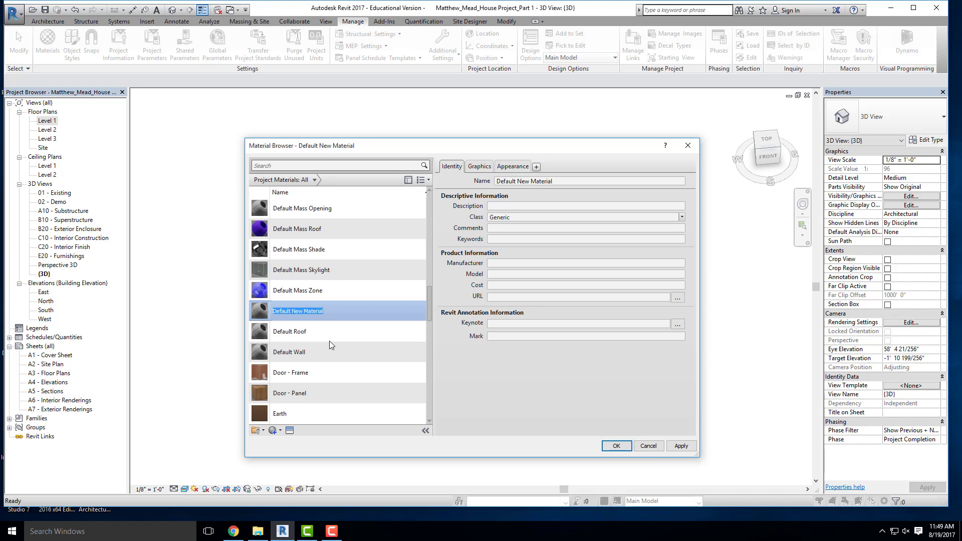
type("Brick Pattern 1")
key("Return")
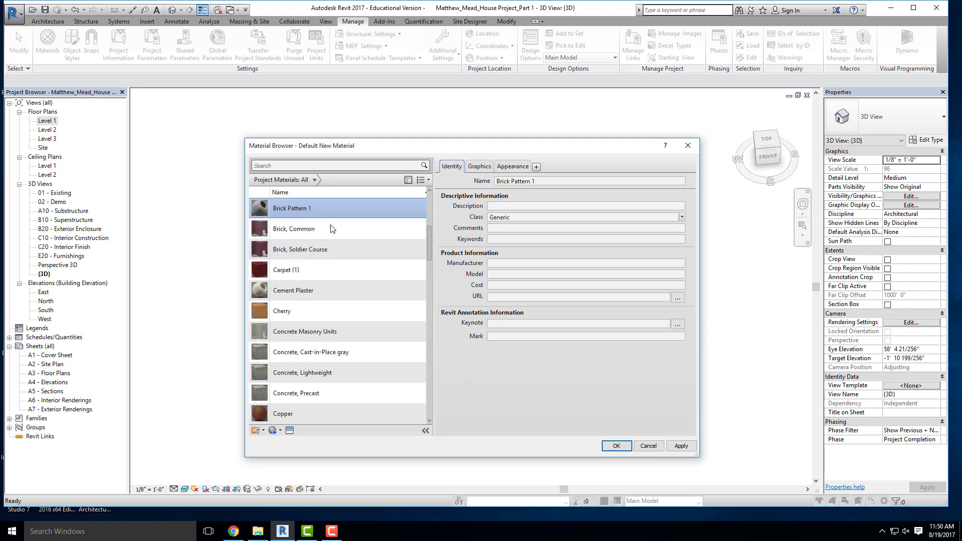
Assign the Brick Pattern 1 image from the Desktop as the new material's generic appearance image
left_click(521, 168)
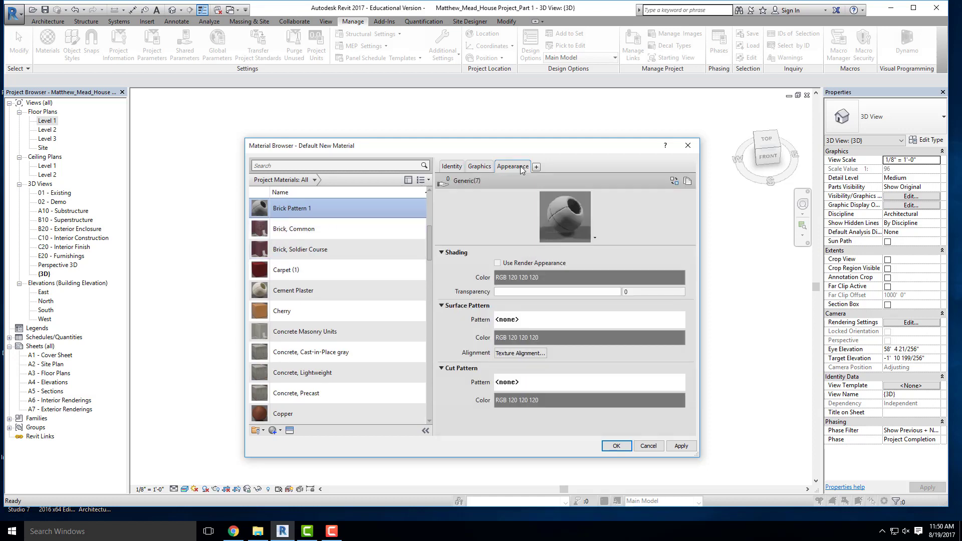
left_click(578, 299)
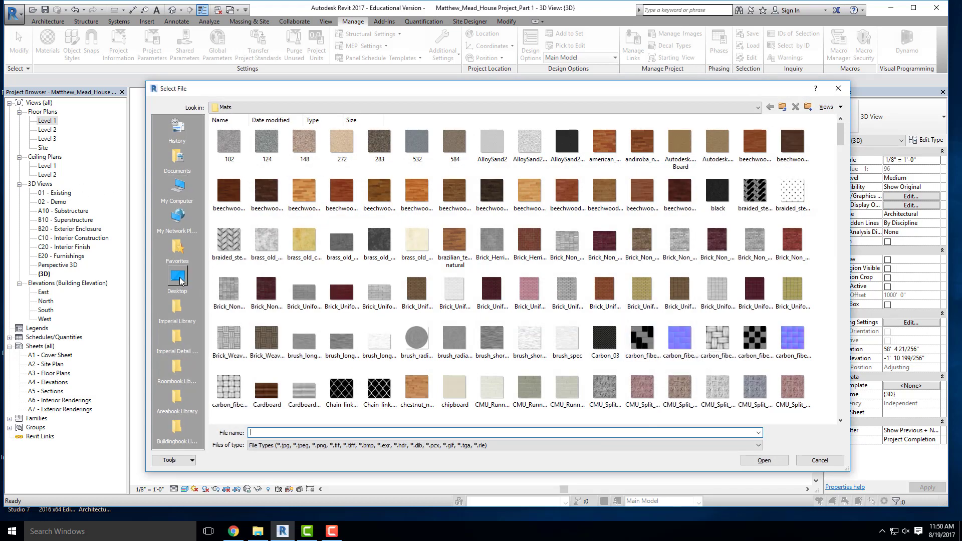
left_click(179, 281)
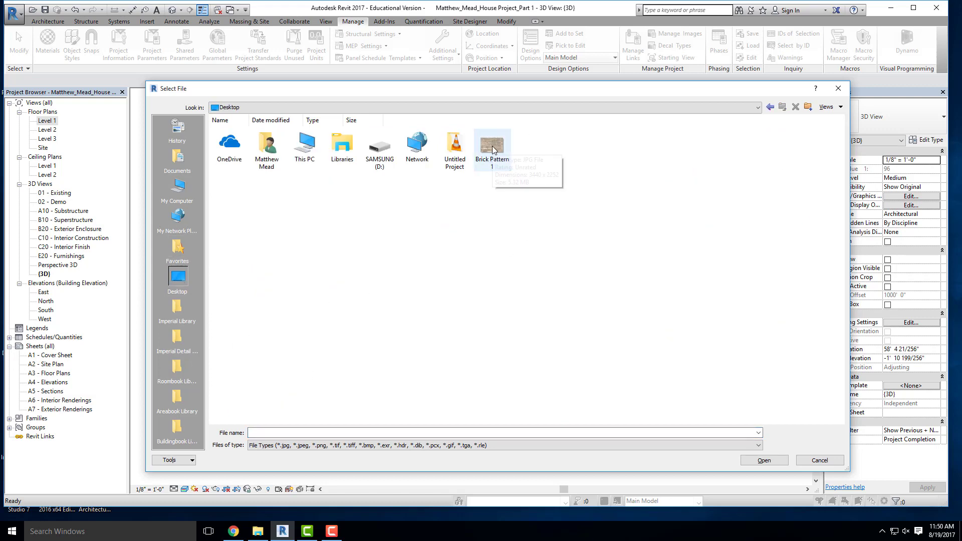
left_click(493, 147)
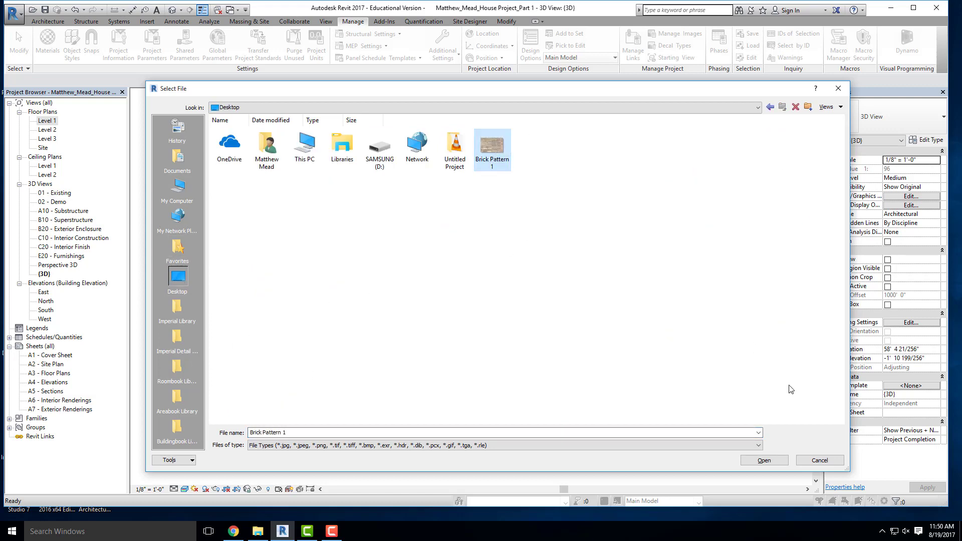
left_click(765, 460)
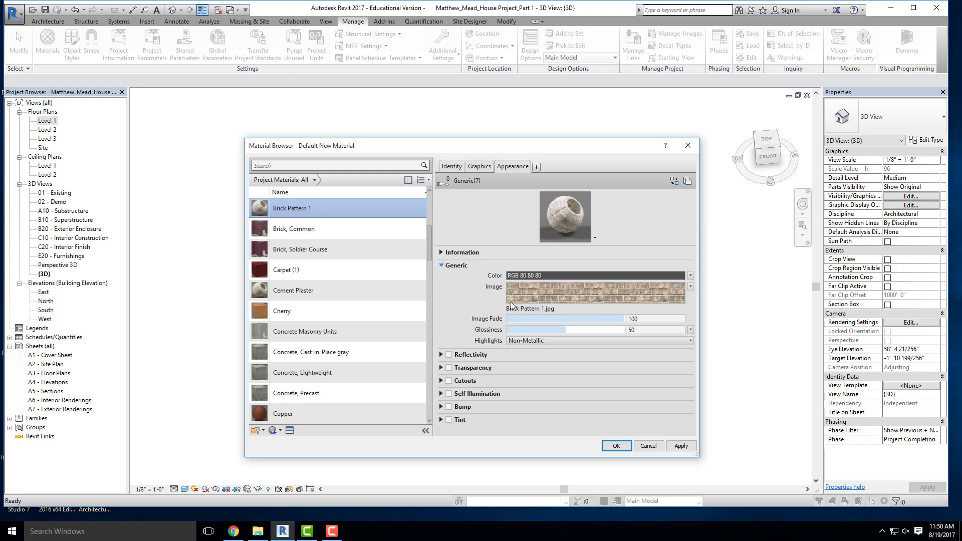
Open the brick image in the Texture Editor and set its sample size to 40" with width and height linked
mouse_move(513, 304)
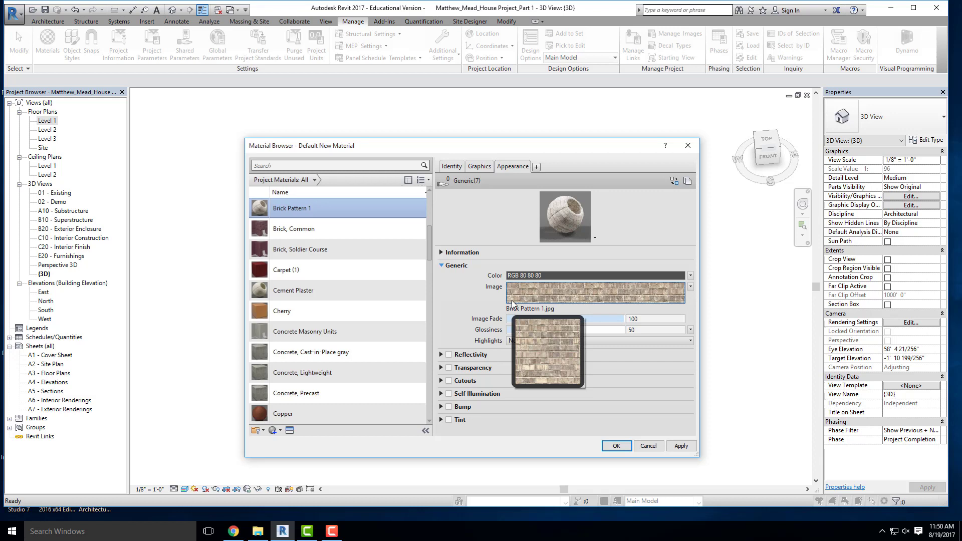
left_click(551, 296)
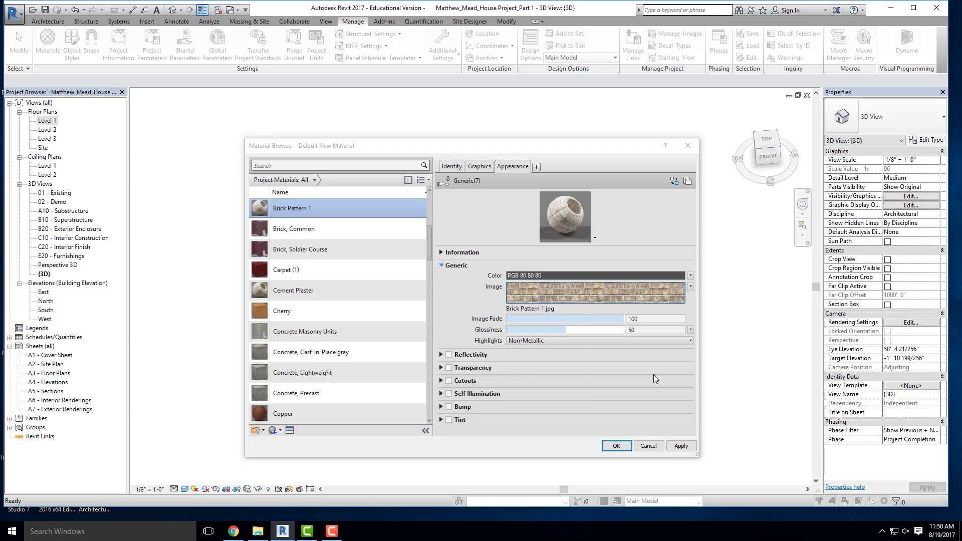
left_click(570, 293)
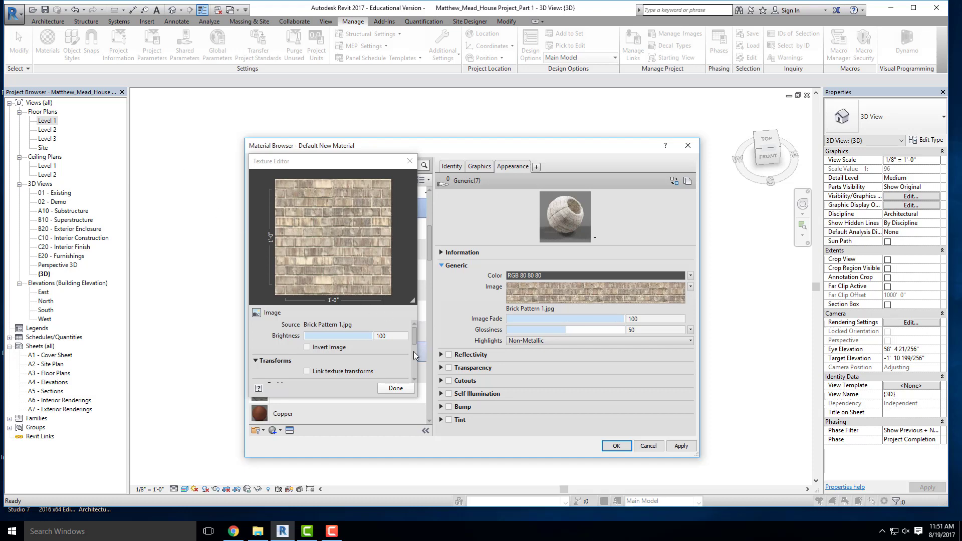
left_click(415, 379)
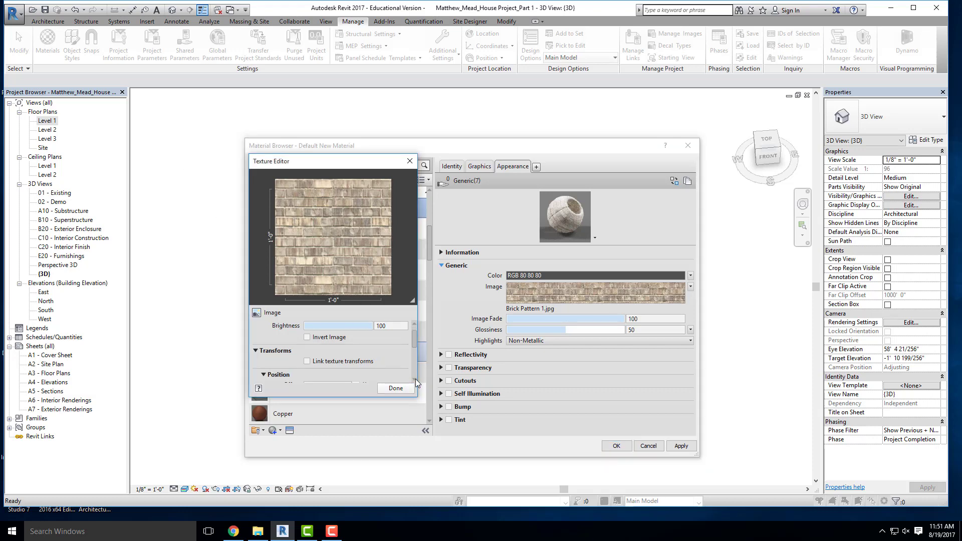
scroll(415, 379, "down", 5)
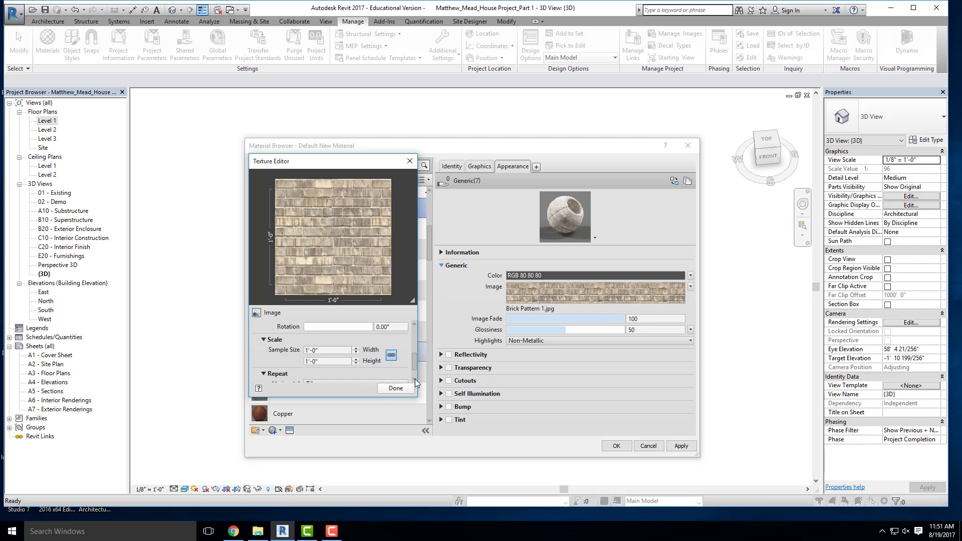
left_click(303, 360)
type("40\"")
key("Return")
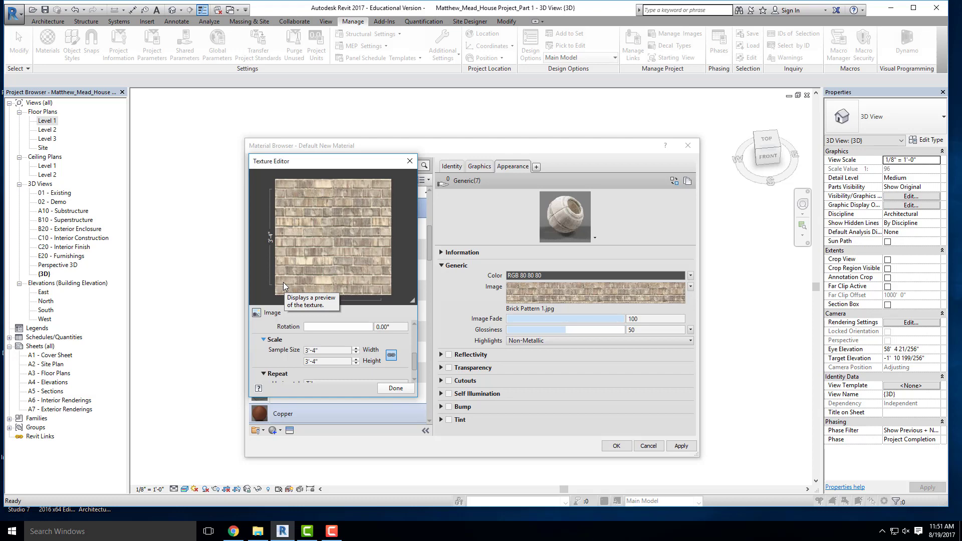
Unlink the brick texture's sample width and height, and accept the texture and material settings
left_click(408, 162)
left_click(570, 287)
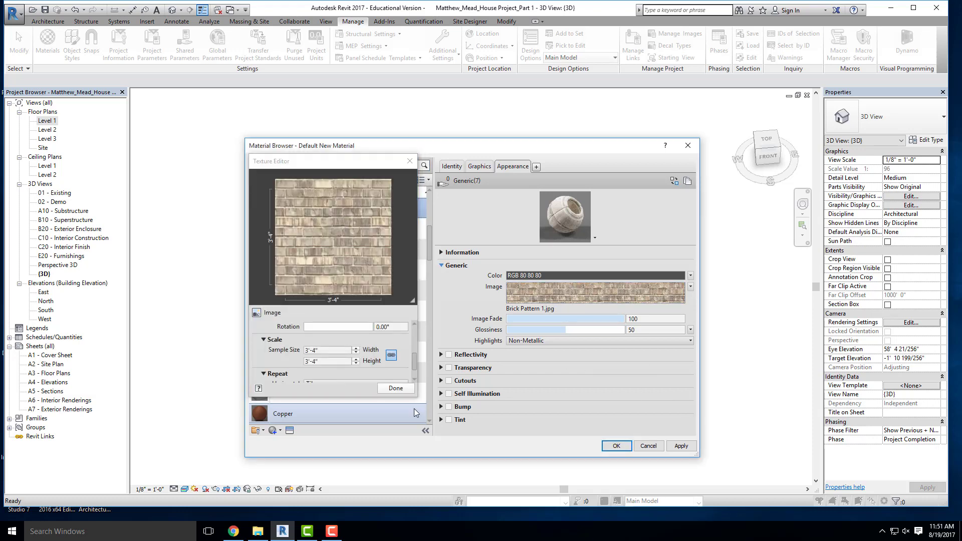
left_click(311, 350)
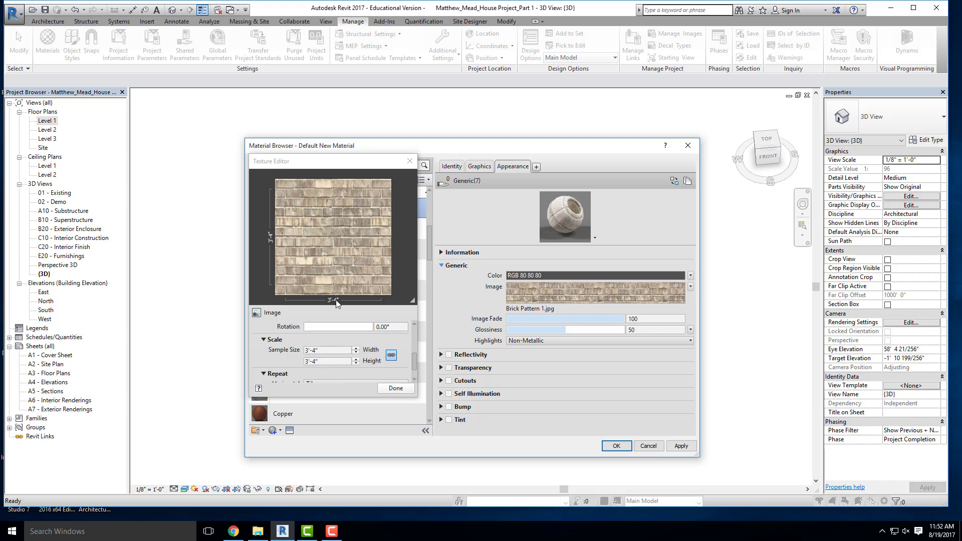
left_click(393, 356)
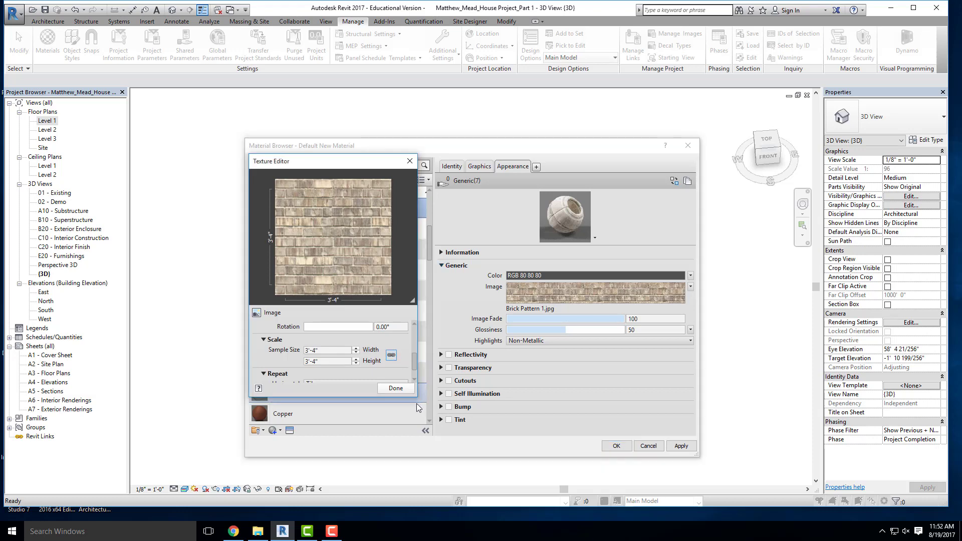
left_click(327, 360)
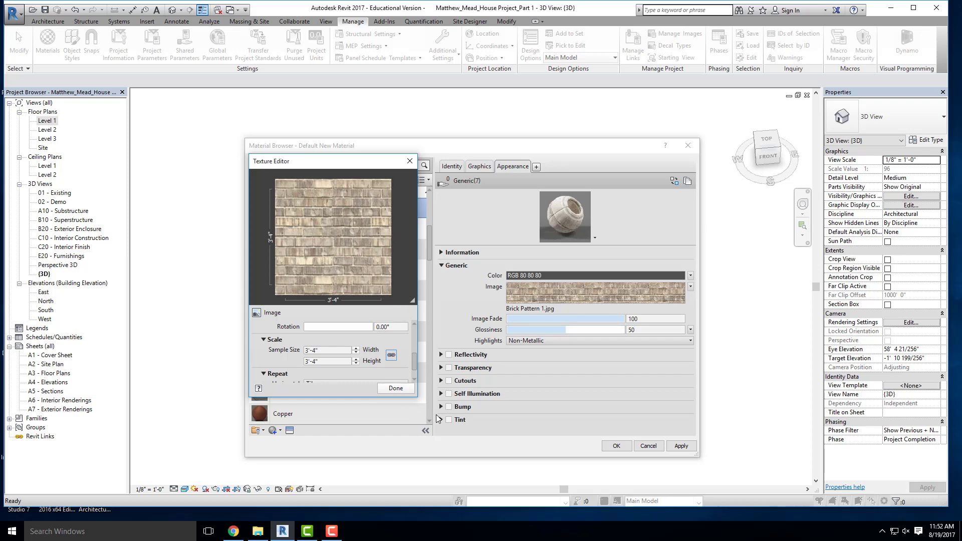
left_click(404, 389)
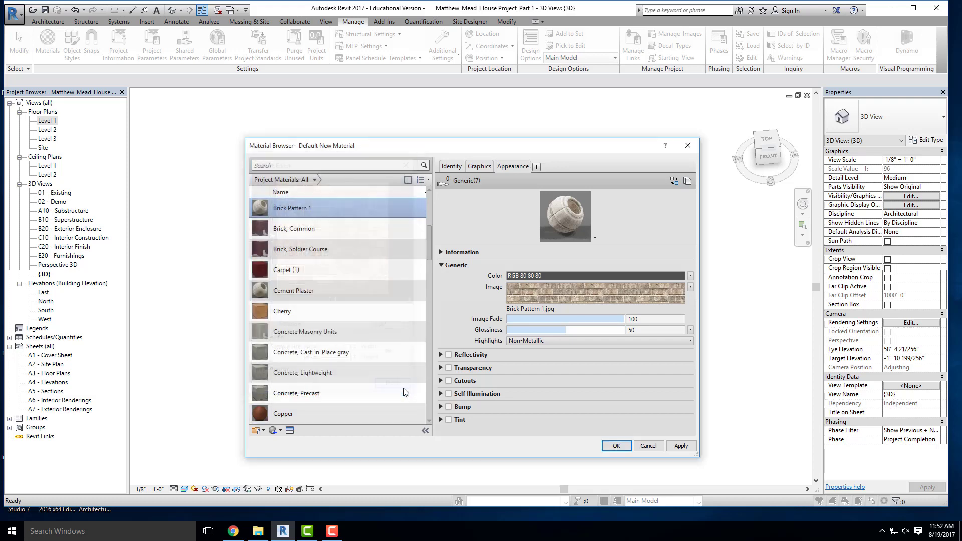
left_click(616, 446)
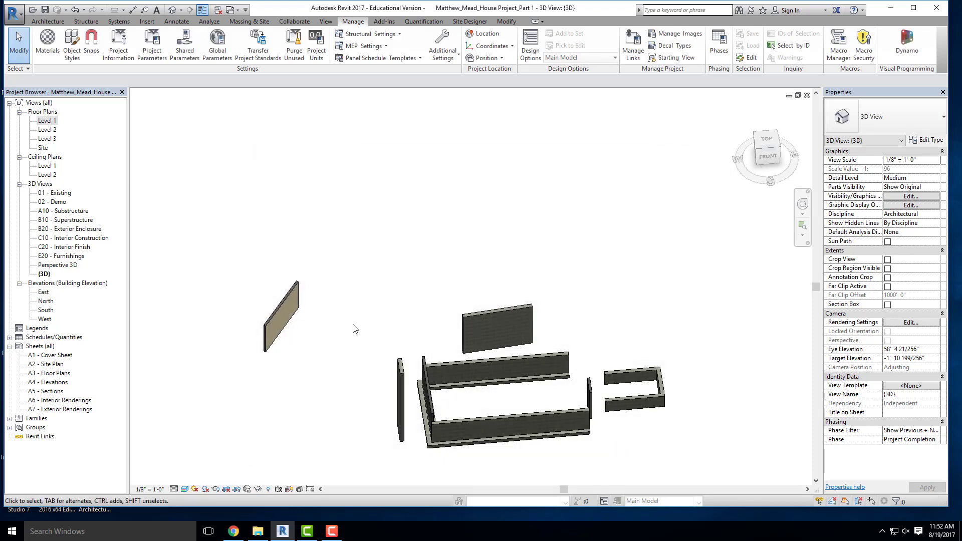
Select the freestanding angled wall and open the layer structure of its Generic - 6" type for editing
middle_click_drag(355, 323, 275, 314, "shift")
scroll(274, 314, "up", 4)
left_click(265, 300)
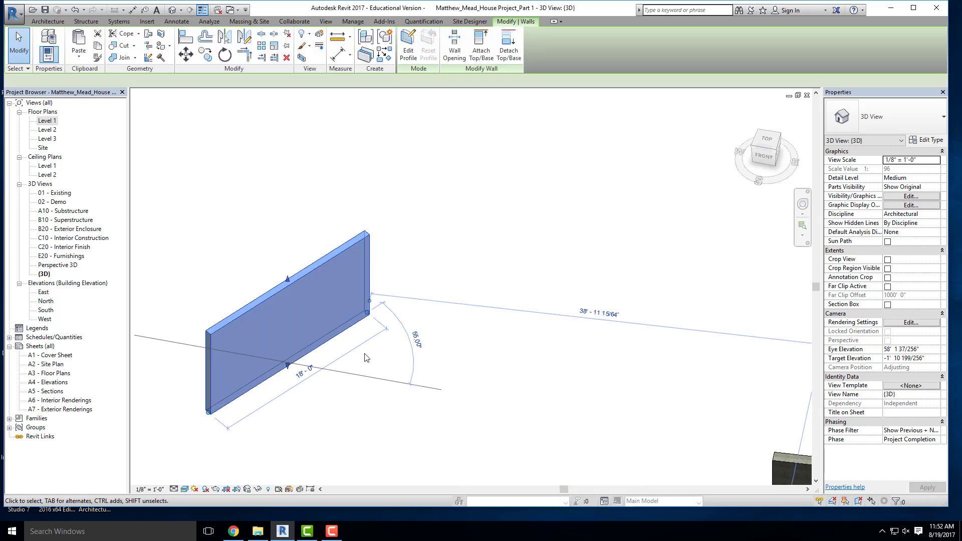
middle_click_drag(370, 367, 334, 340, "shift")
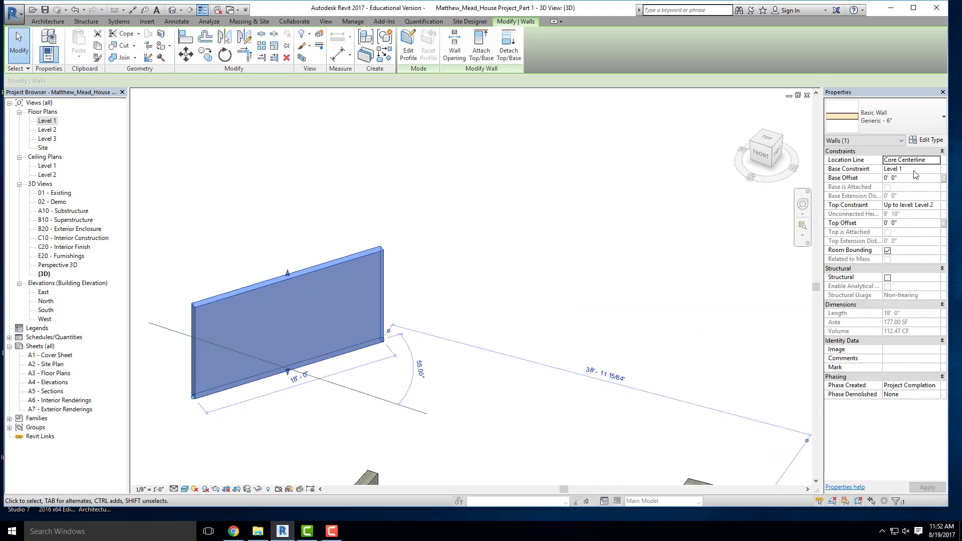
left_click(925, 140)
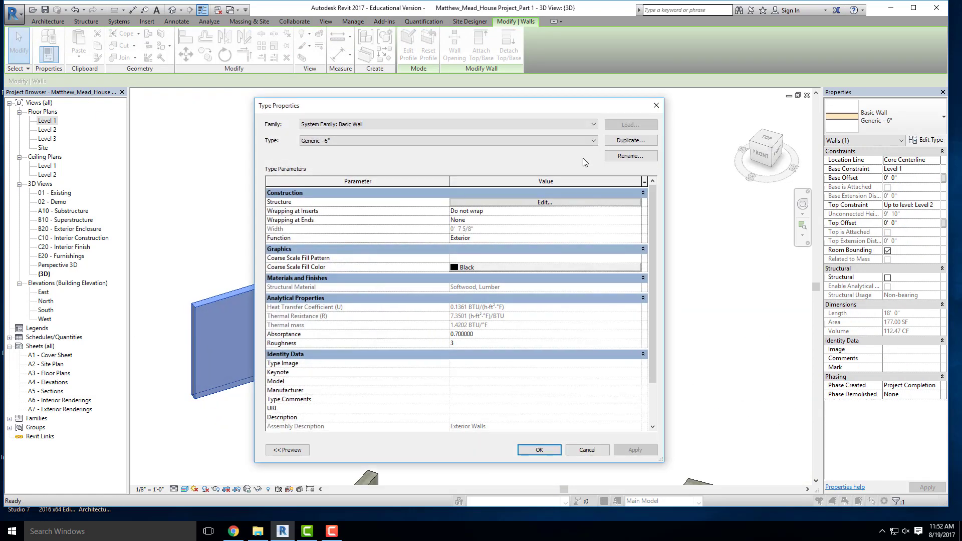
left_click(491, 202)
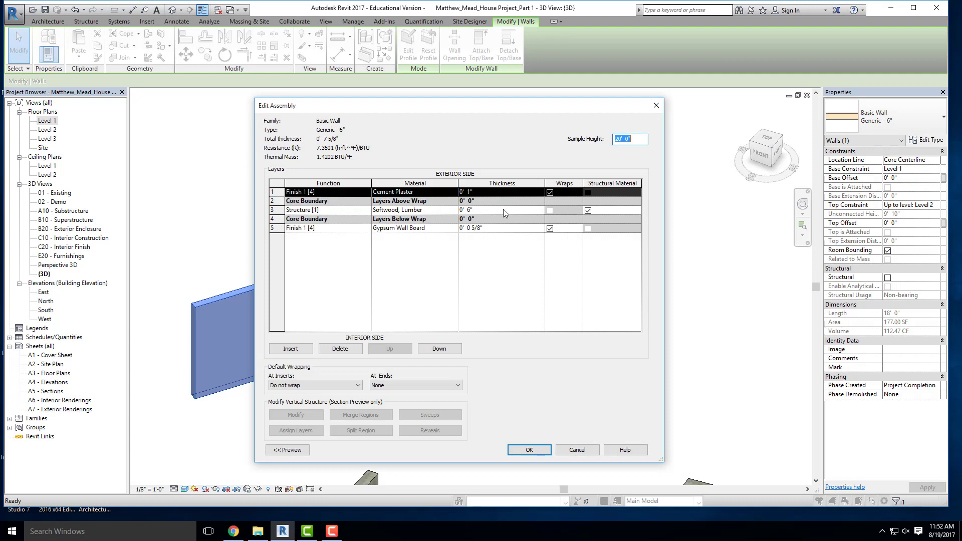
Replace the exterior Finish 1 layer's Cement Plaster material with Brick Pattern 1 and accept the assembly
left_click(456, 193)
left_click(457, 193)
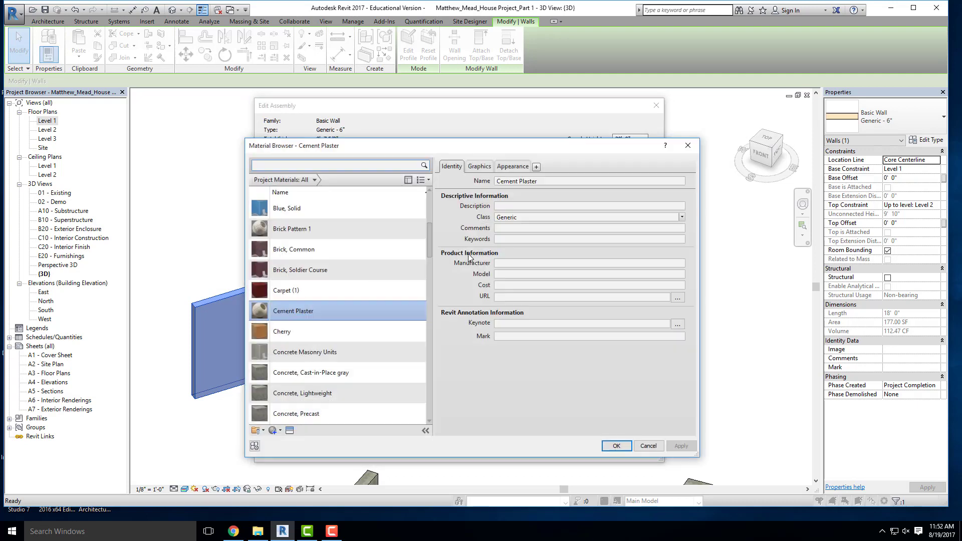
left_click(326, 229)
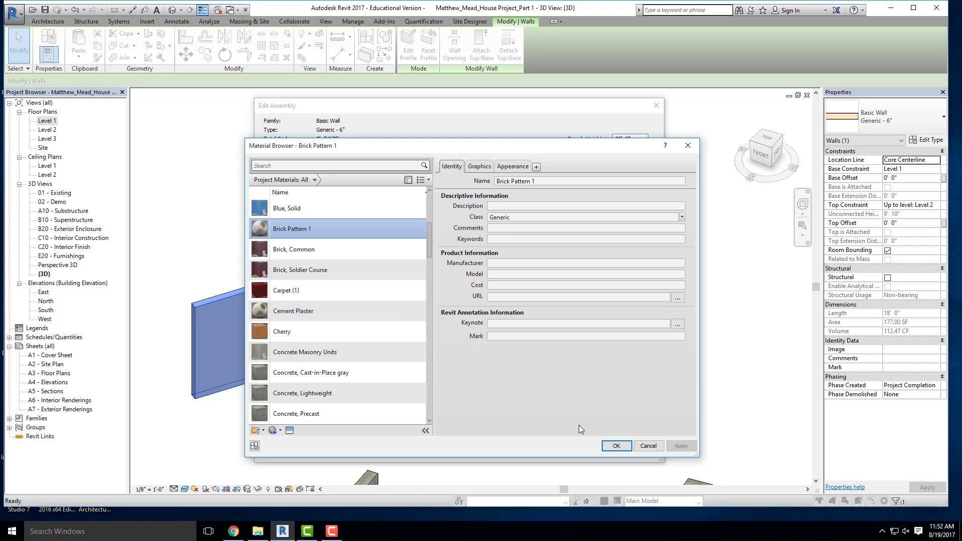
left_click(616, 445)
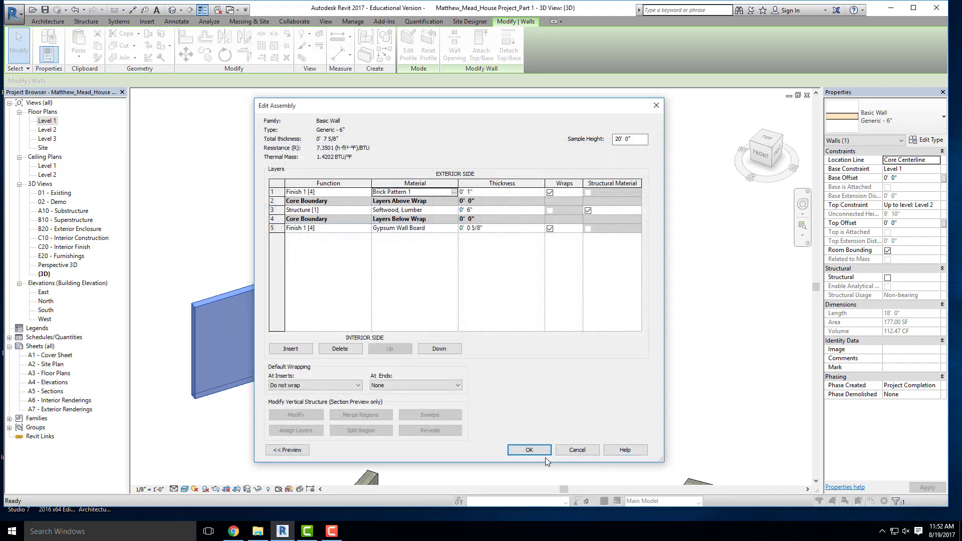
left_click(531, 451)
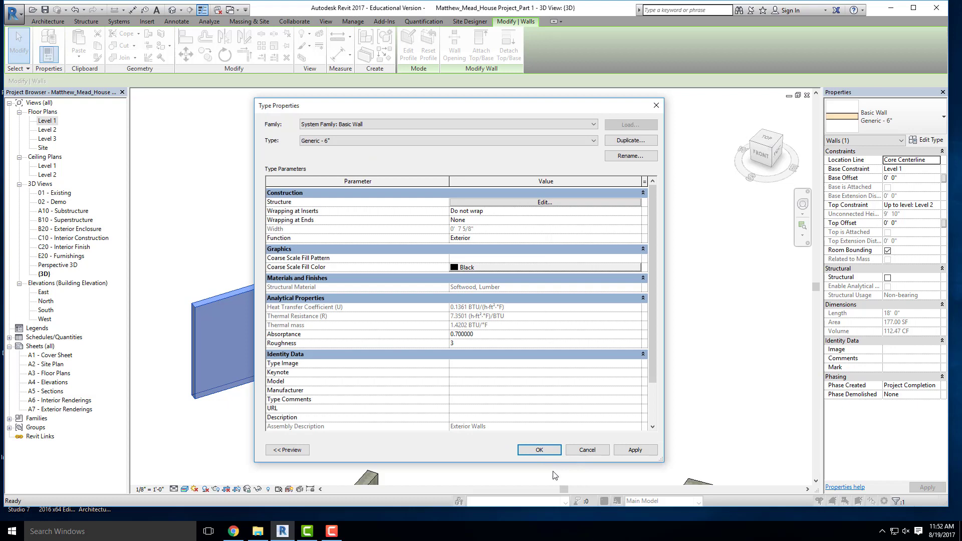
Accept the wall's type properties, deselect the wall, and inspect its brick finish up close and from a distance
left_click(545, 449)
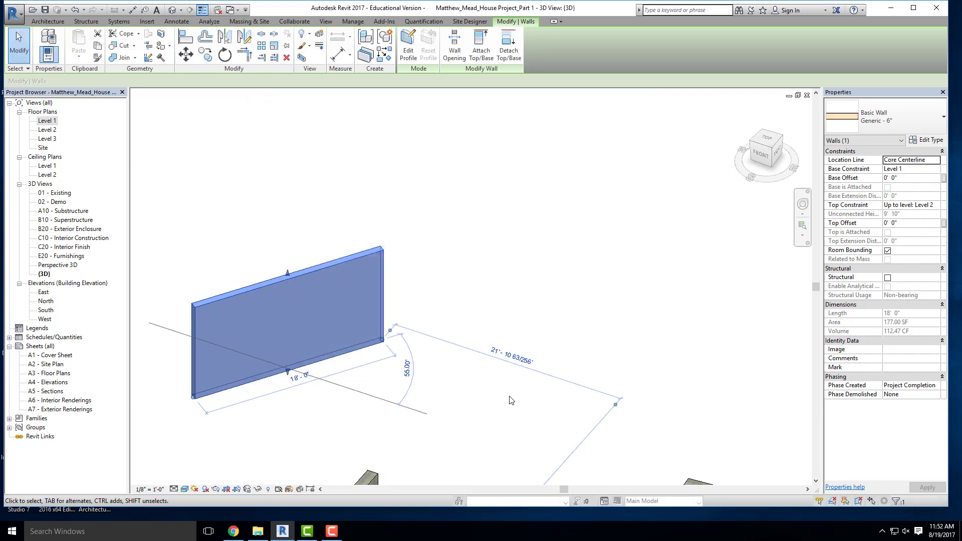
left_click(397, 392)
scroll(236, 338, "up", 5)
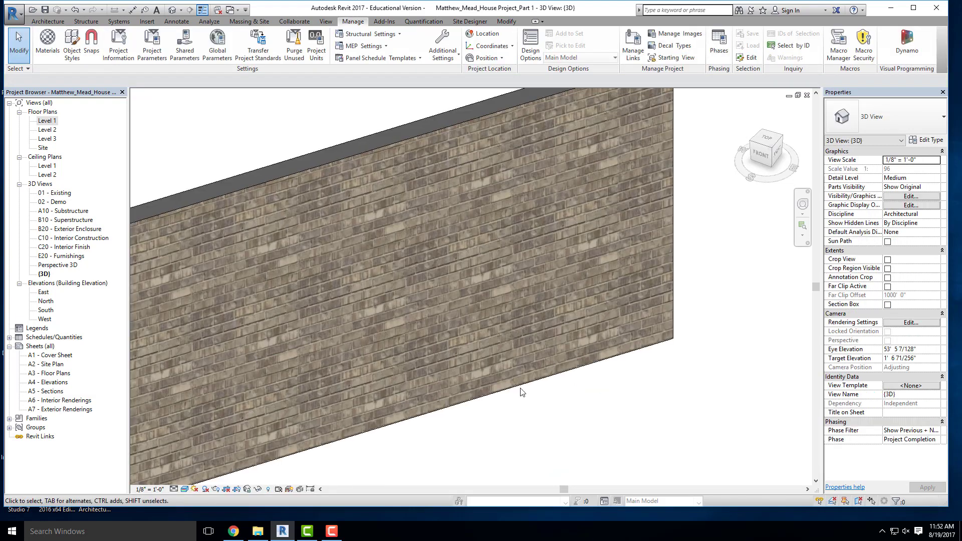
middle_click_drag(554, 408, 575, 382, "shift")
scroll(638, 378, "down", 6)
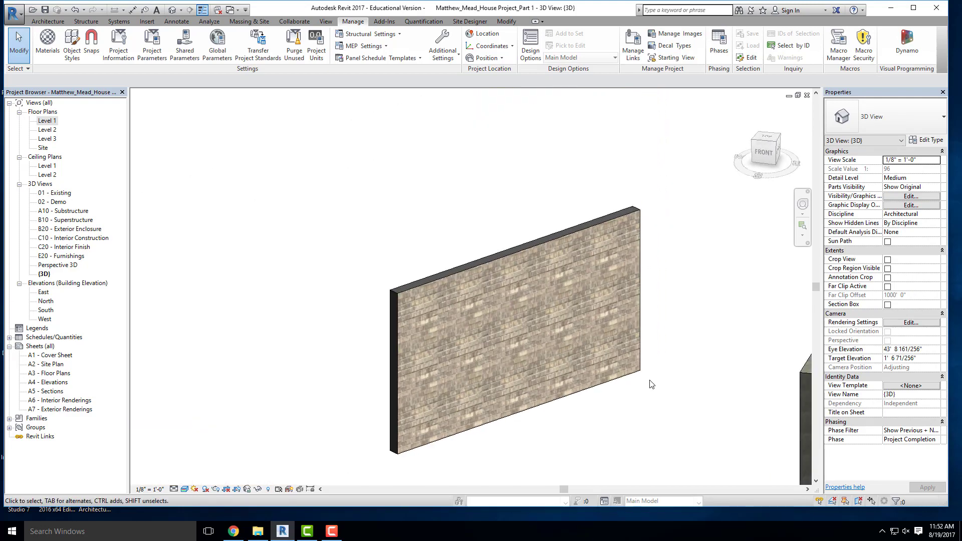
scroll(407, 314, "up", 4)
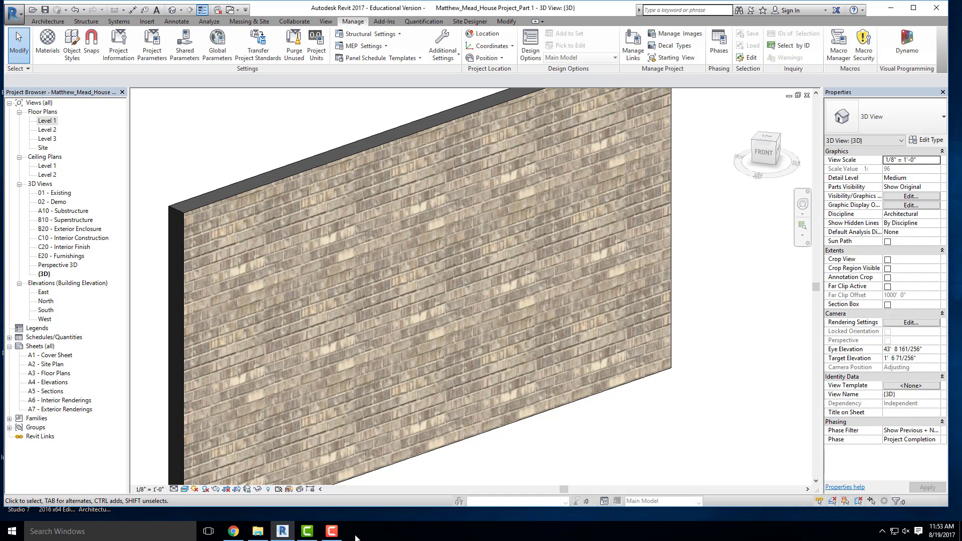
Switch to Chrome, close the full-size brick image, and run the image search for "brick texture" without the word seamless
left_click(233, 531)
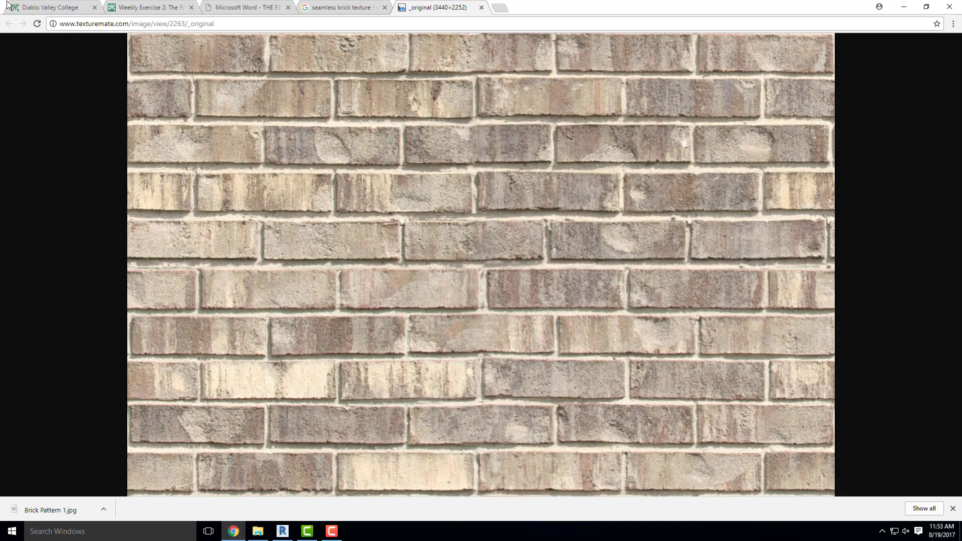
left_click(481, 8)
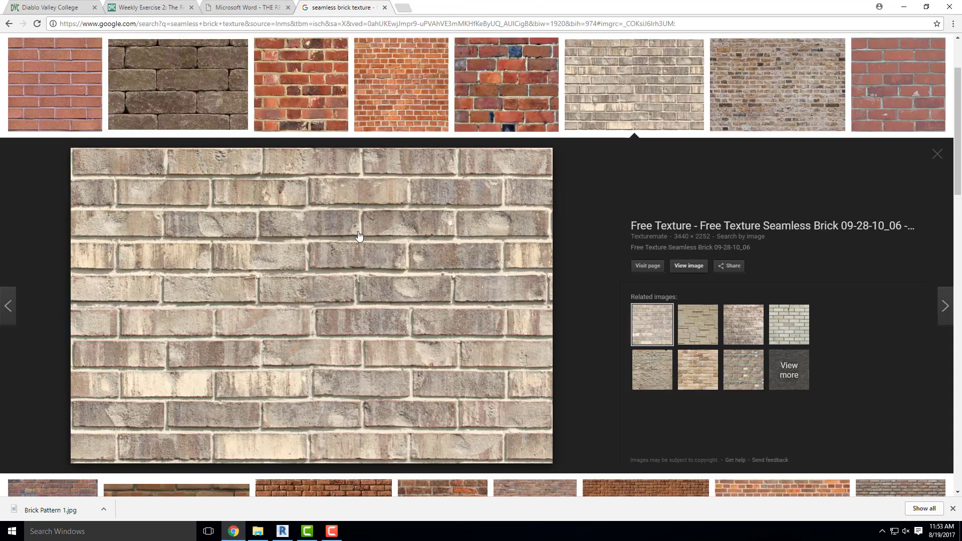
scroll(358, 236, "up", 2)
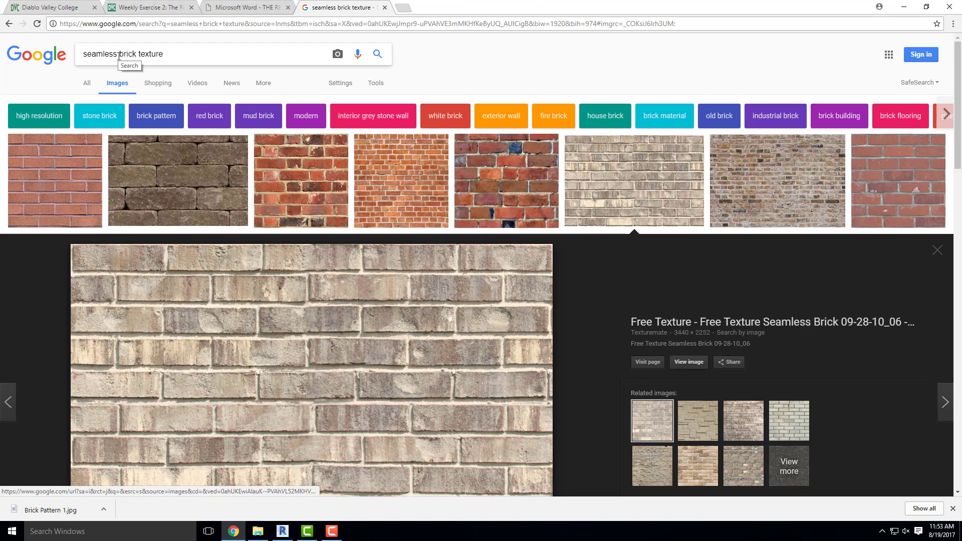
left_click_drag(119, 54, 64, 59)
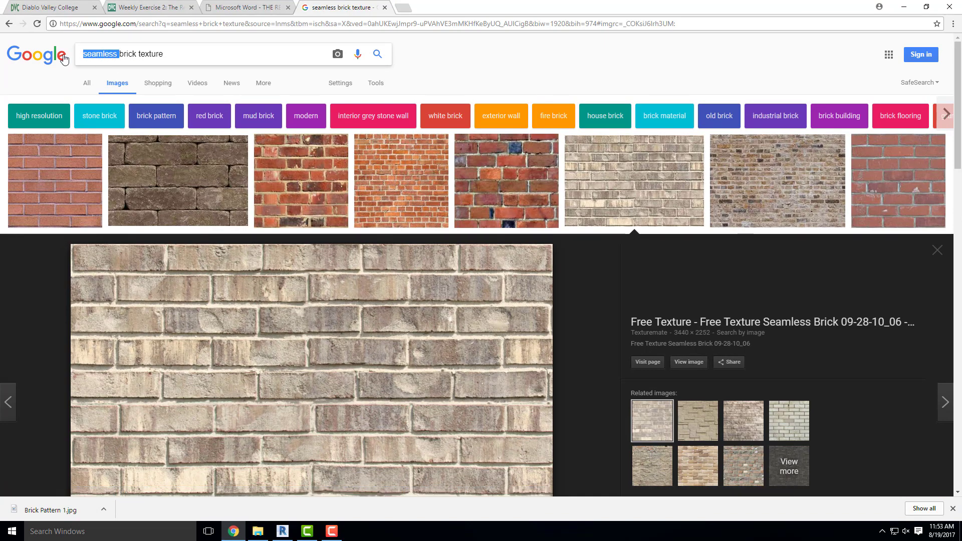
key("BackSpace")
key("Return")
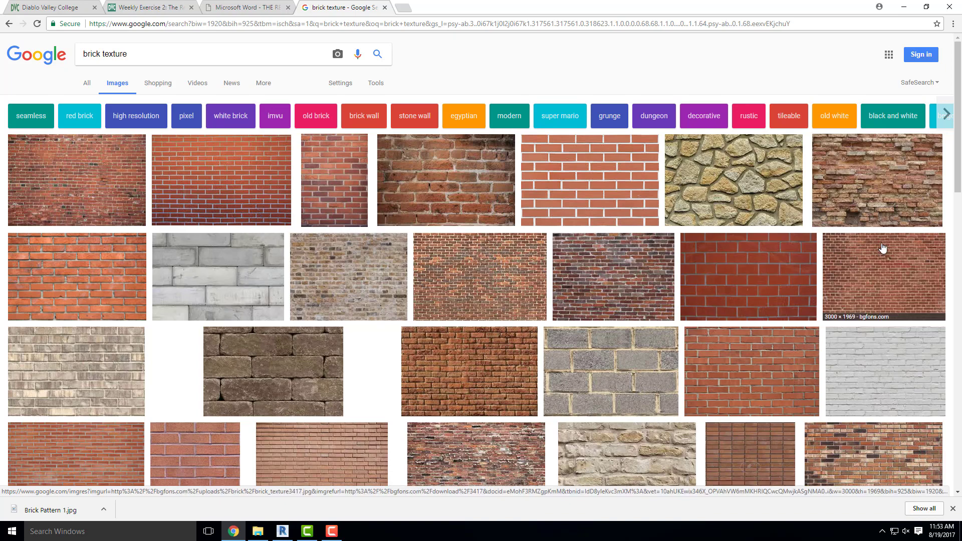
Preview the Texturelib "damaged and old brick textures" result and save its image to the Desktop as brick_damaged_0030_02_preview
left_click(886, 196)
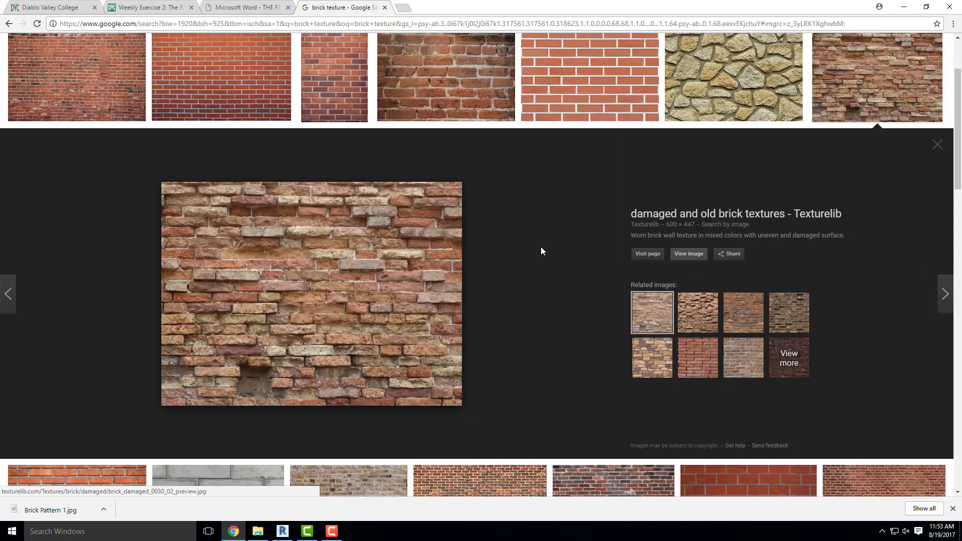
right_click(384, 253)
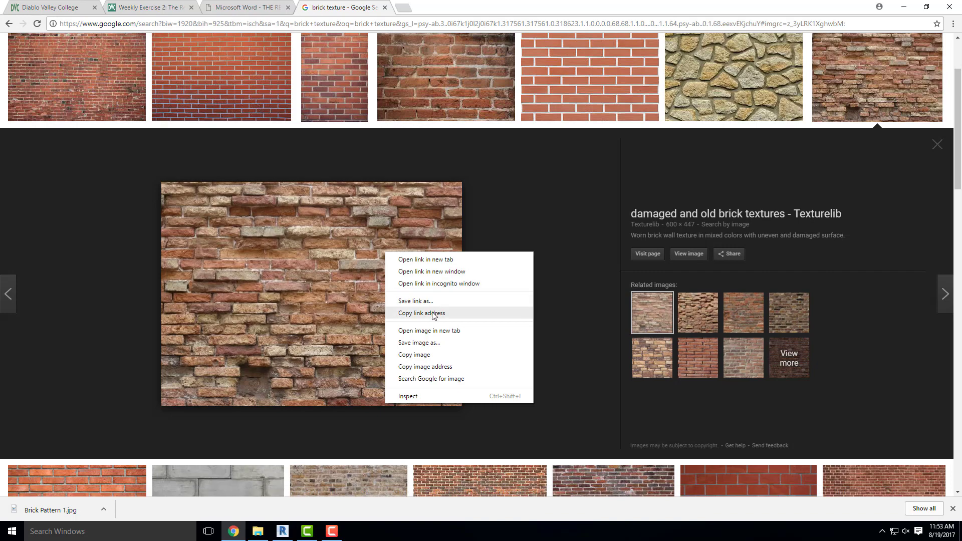
left_click(425, 344)
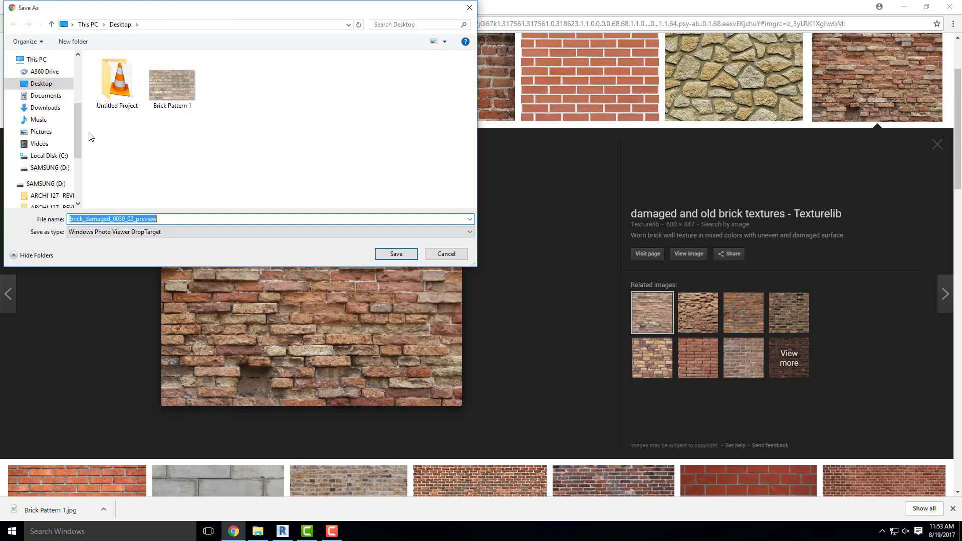
left_click(392, 254)
Return to Revit, select the brick wall, and open the layer structure of its Generic - 6" type for editing
left_click(904, 7)
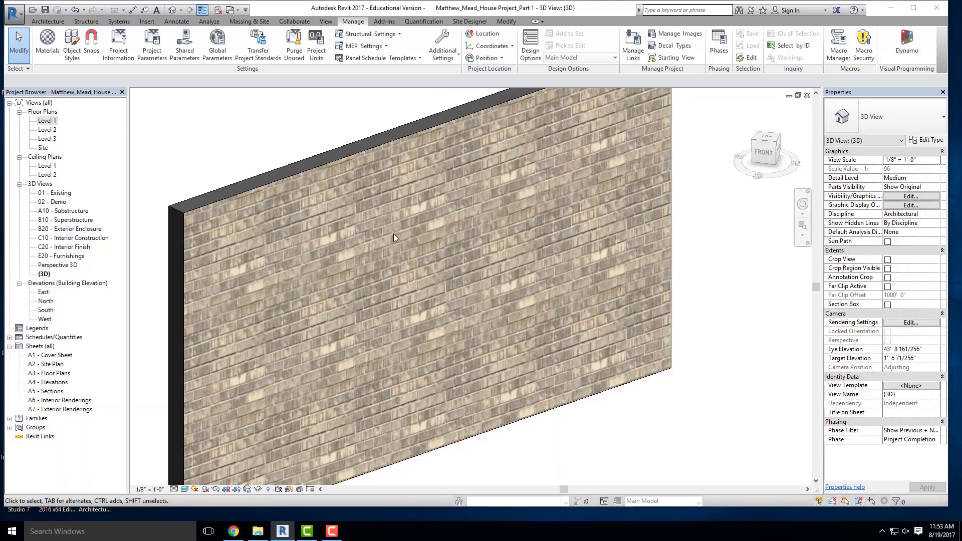
left_click(359, 158)
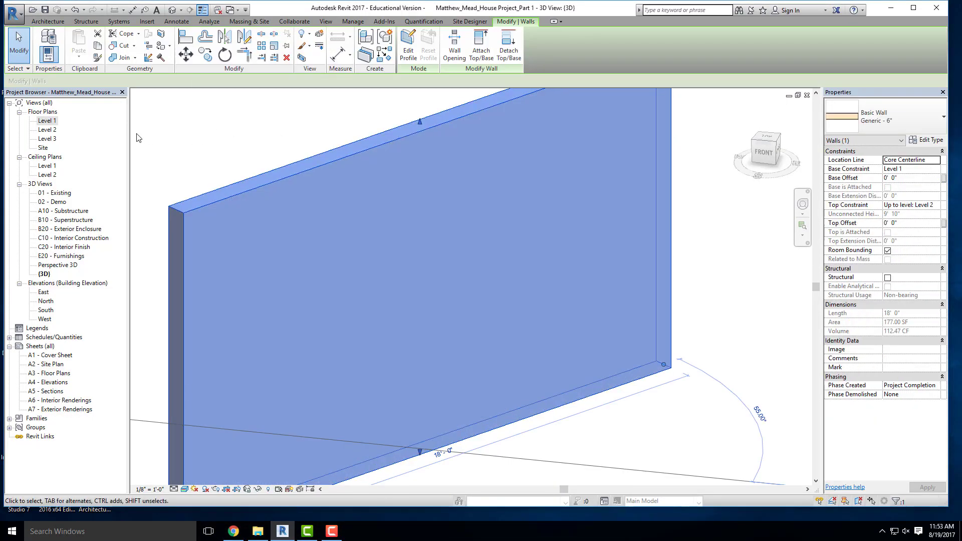
left_click(927, 142)
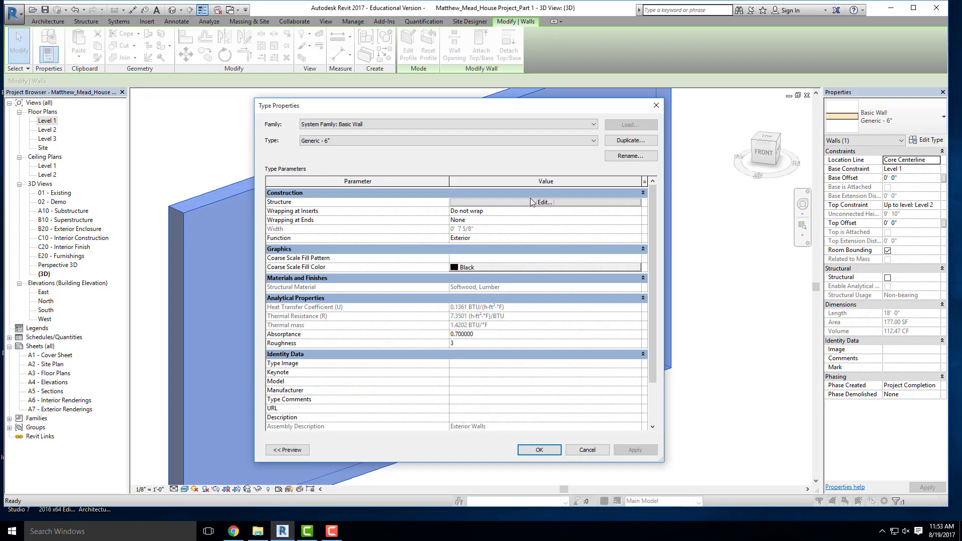
left_click(642, 193)
left_click(641, 193)
left_click(518, 202)
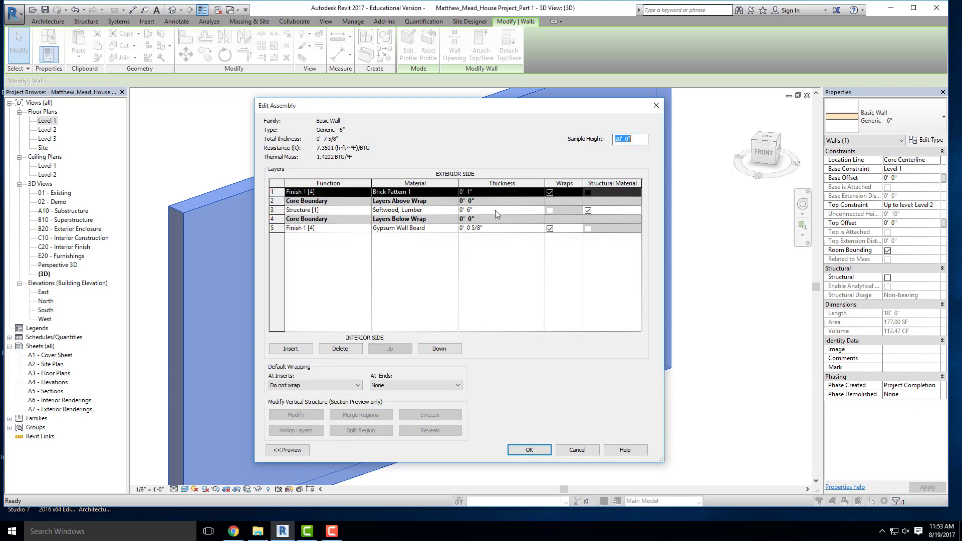
Replace the appearance image of the exterior finish's Brick Pattern 1 material with brick_damaged_0030_02_preview from the Desktop
left_click(456, 192)
left_click(456, 192)
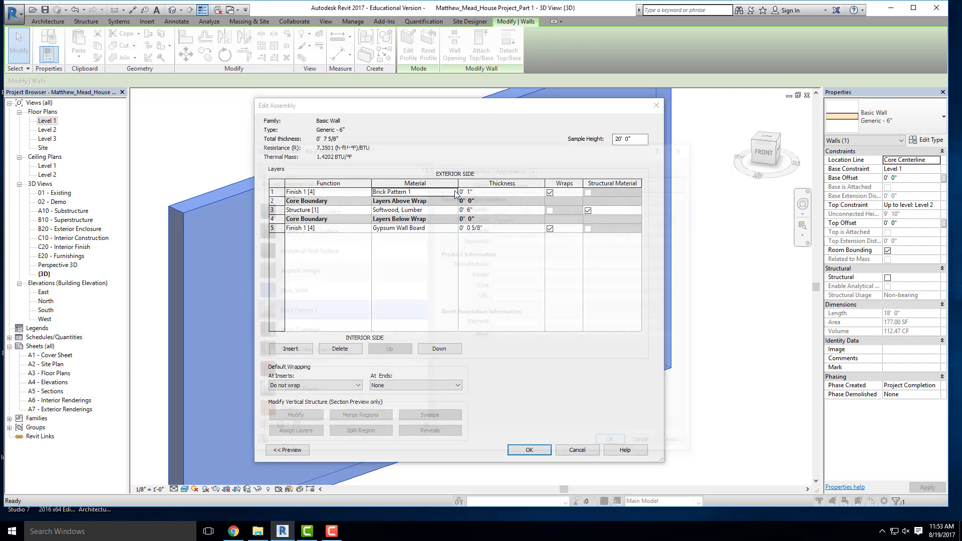
left_click(516, 166)
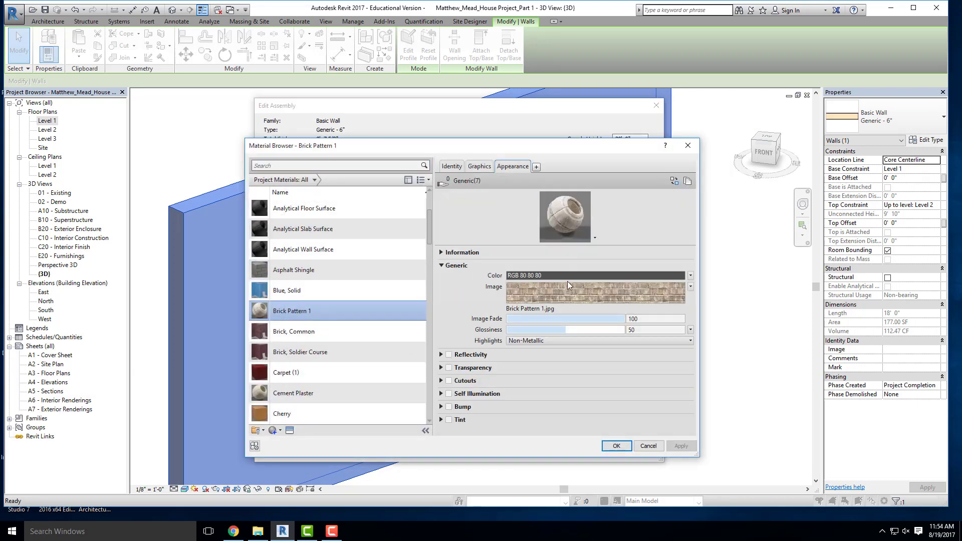
left_click(560, 287)
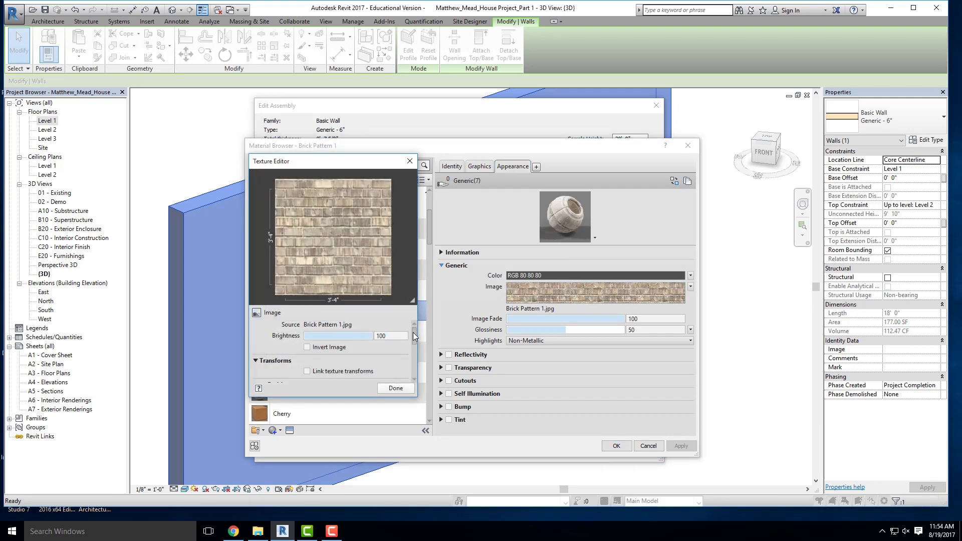
scroll(408, 349, "down", 1)
left_click(410, 161)
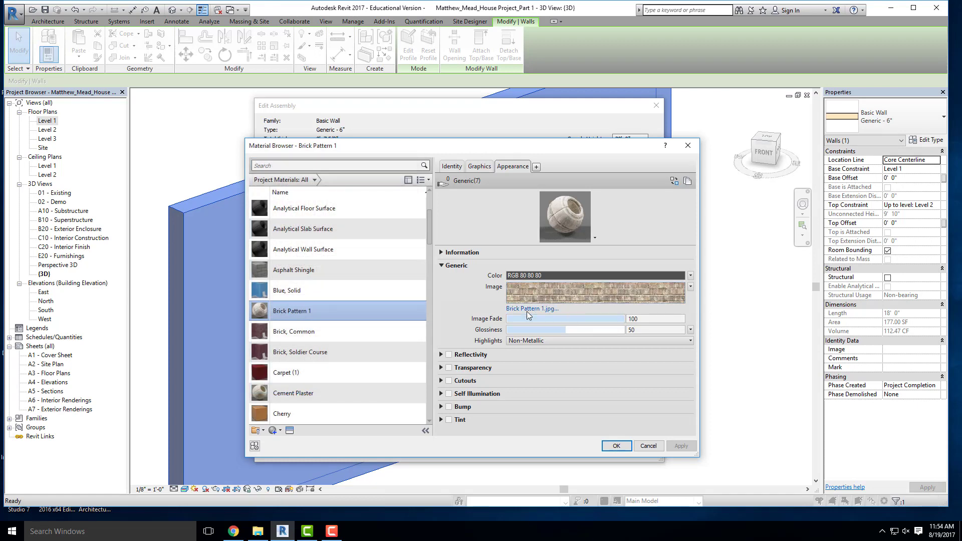
left_click(527, 309)
left_click(532, 144)
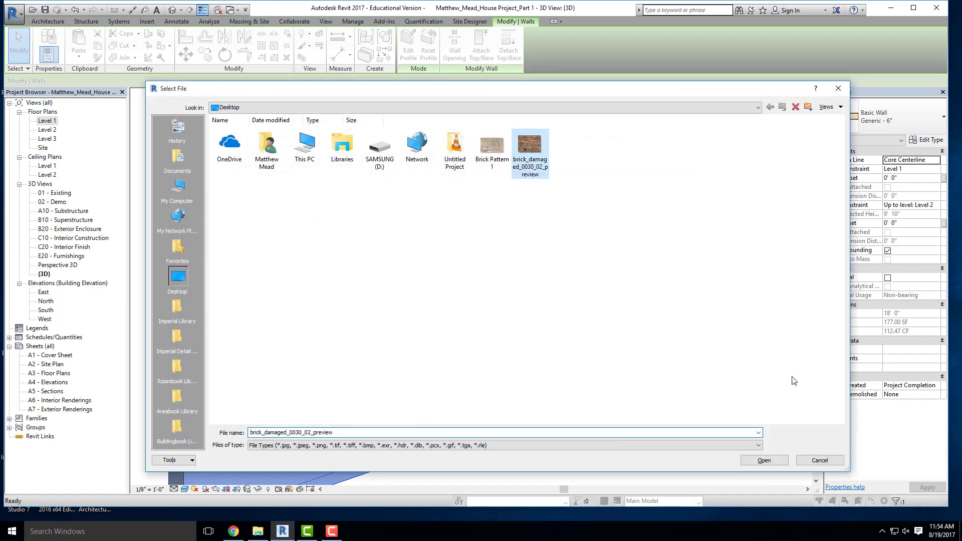
left_click(763, 460)
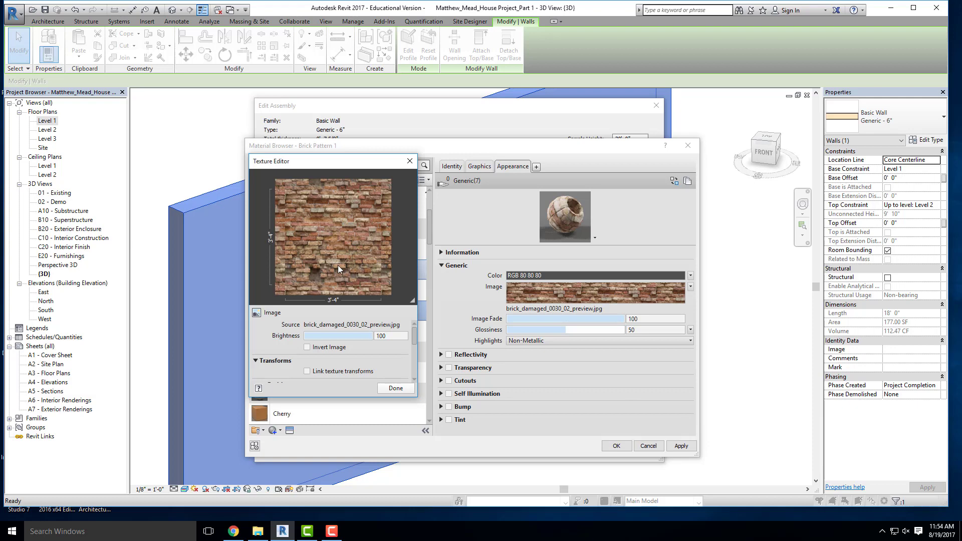
Set the damaged brick texture's sample size to 5' wide and 5' high, and finish the texture edit
left_click_drag(411, 338, 414, 364)
left_click(329, 351)
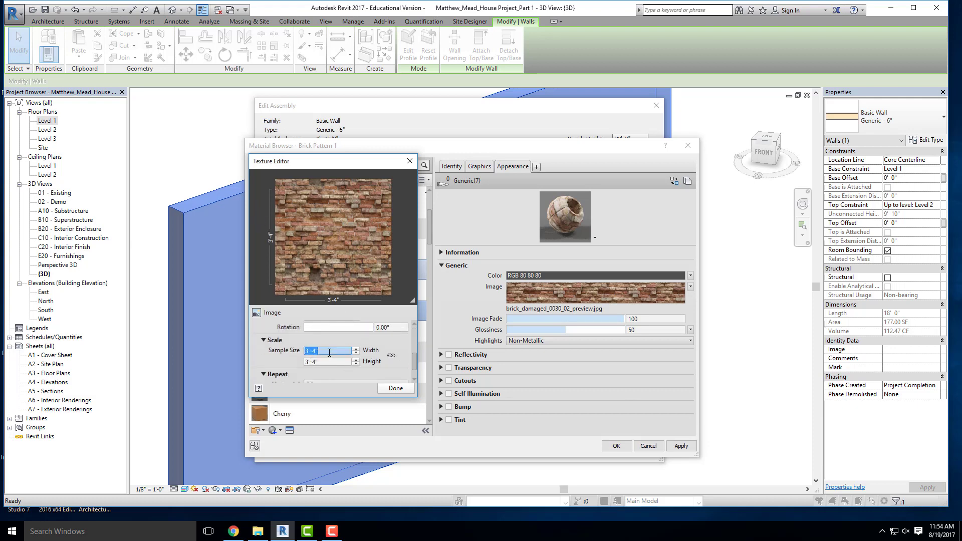
type("5'")
key("Return")
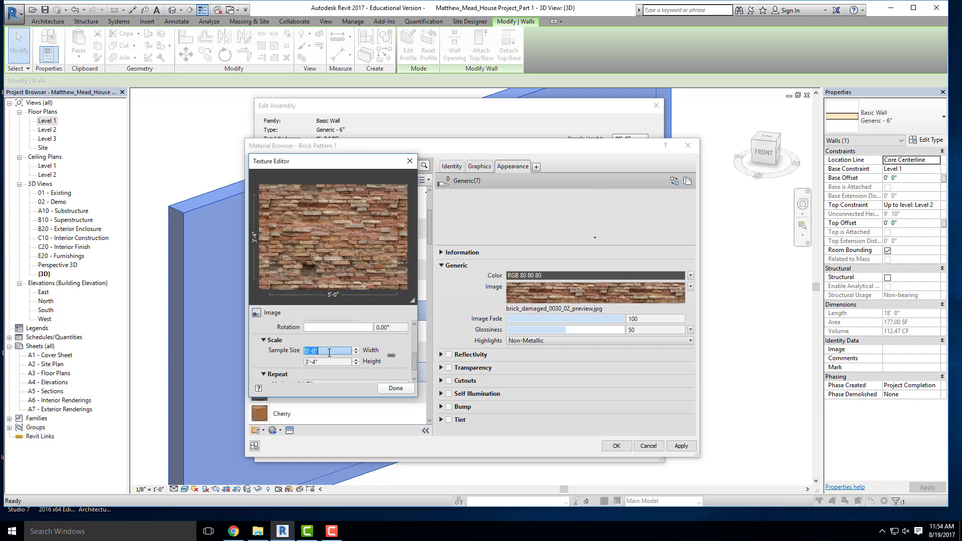
left_click(331, 361)
type("5'")
key("Return")
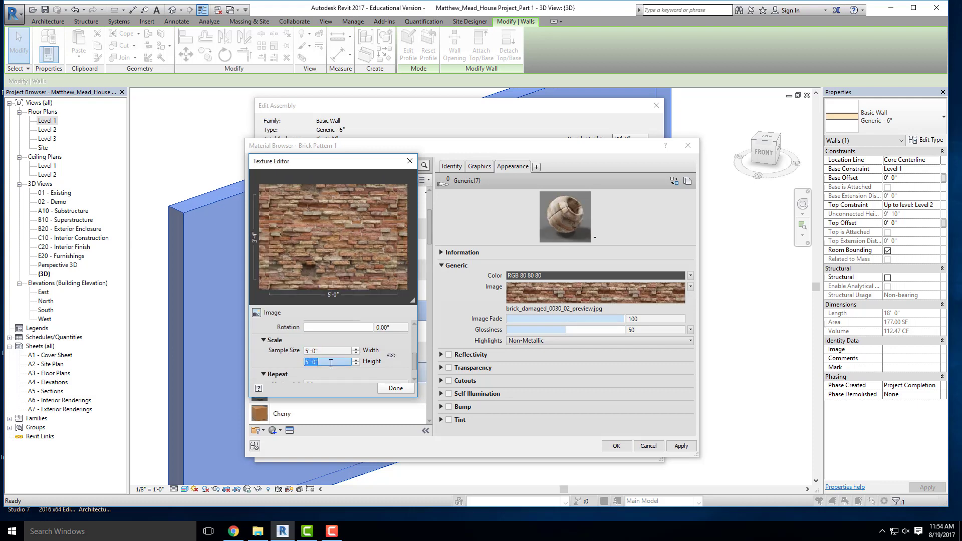
left_click(396, 388)
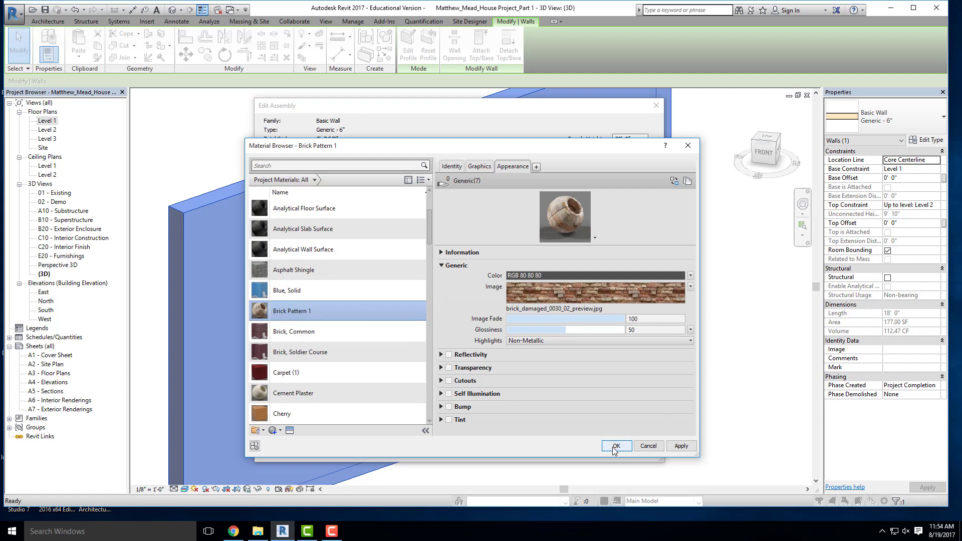
Accept the Brick Pattern 1 material, the wall assembly and the type properties, and deselect the wall to view the result
left_click(616, 446)
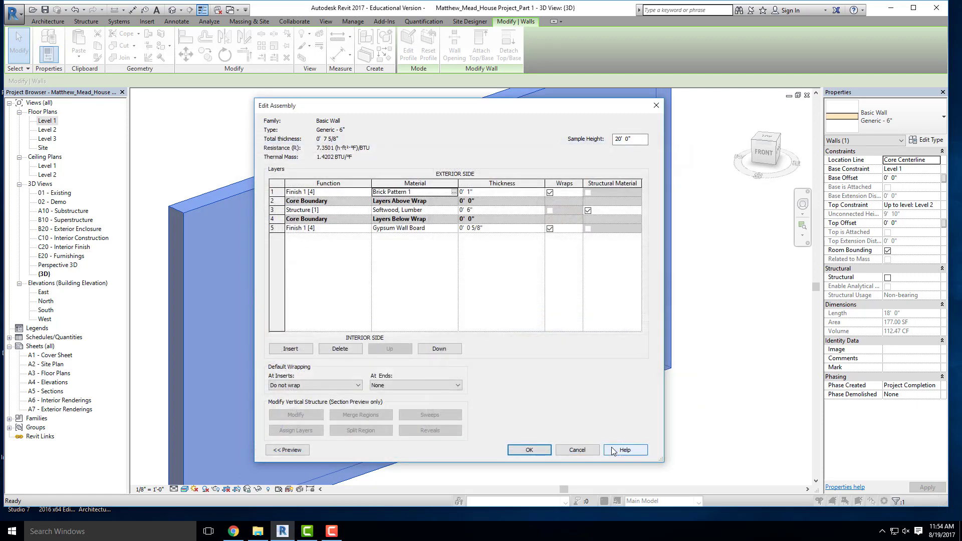
left_click(530, 450)
left_click(544, 450)
left_click(704, 363)
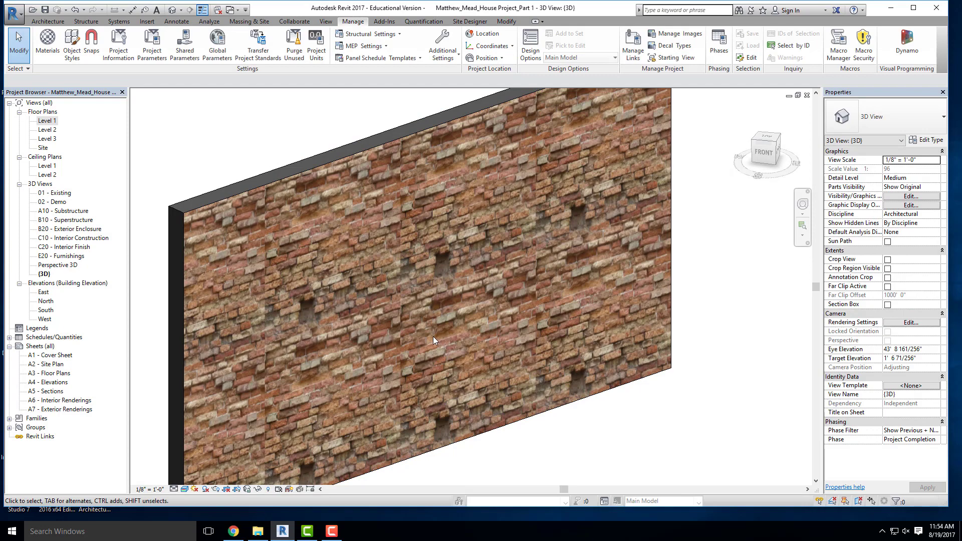
middle_click_drag(435, 338, 434, 310)
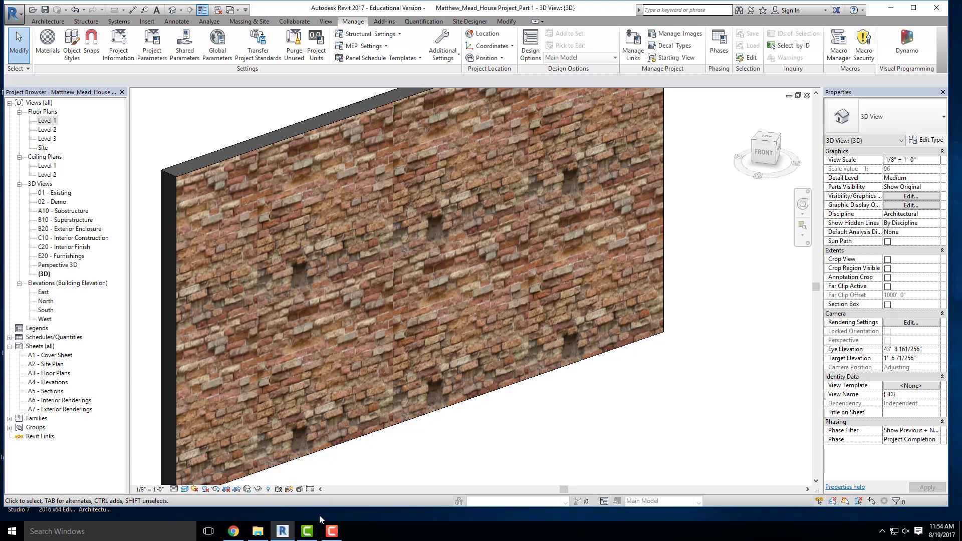
Switch to Chrome and bring up the Residence Part 2 handout PDF
mouse_move(253, 533)
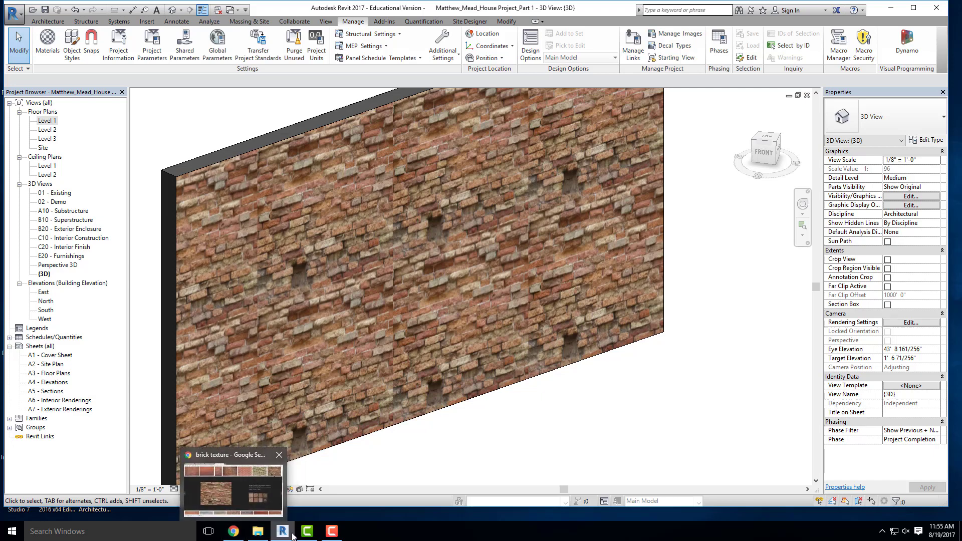
left_click(233, 488)
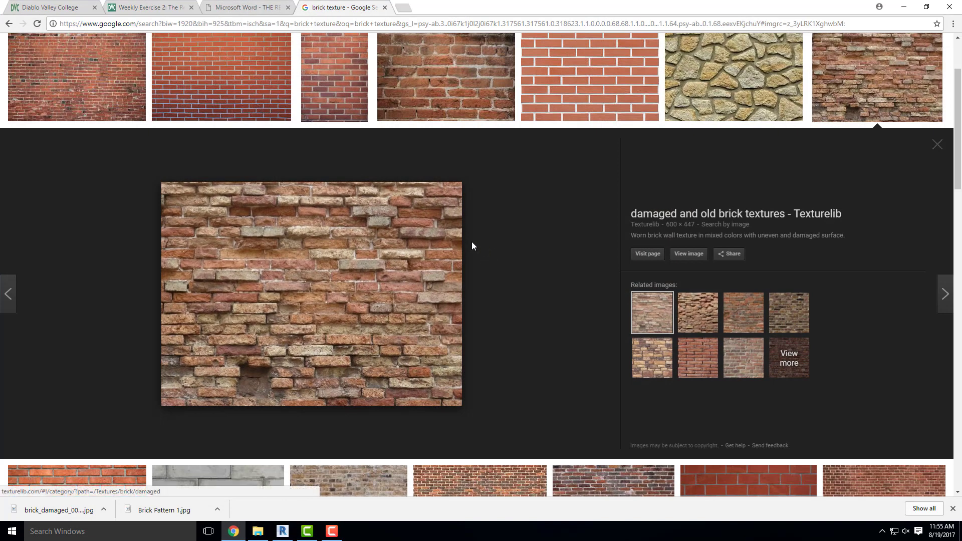
left_click(228, 7)
left_click(135, 7)
left_click(219, 7)
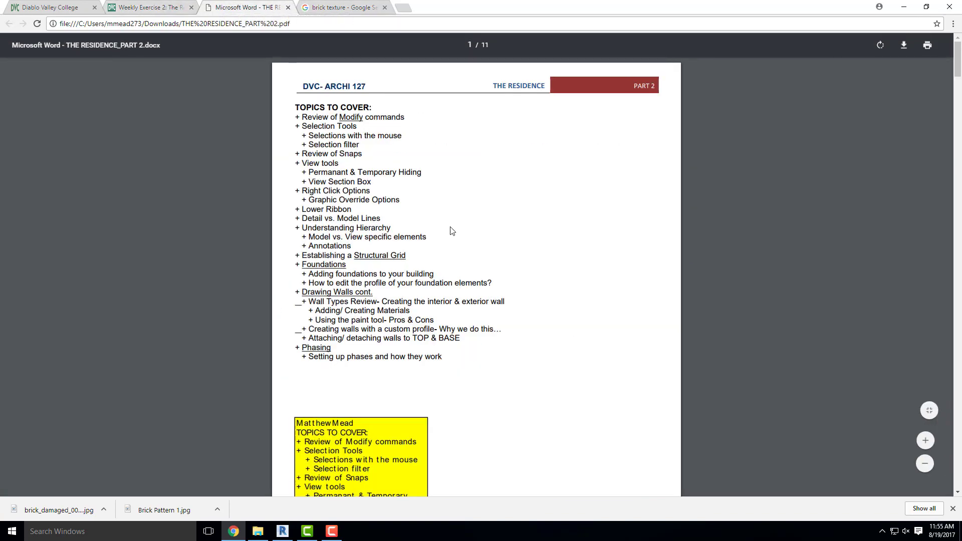
Examine the handout's wall layout plan, CORR wall description and property settings for Walls 1 to 6
scroll(449, 230, "down", 10)
scroll(455, 233, "down", 8)
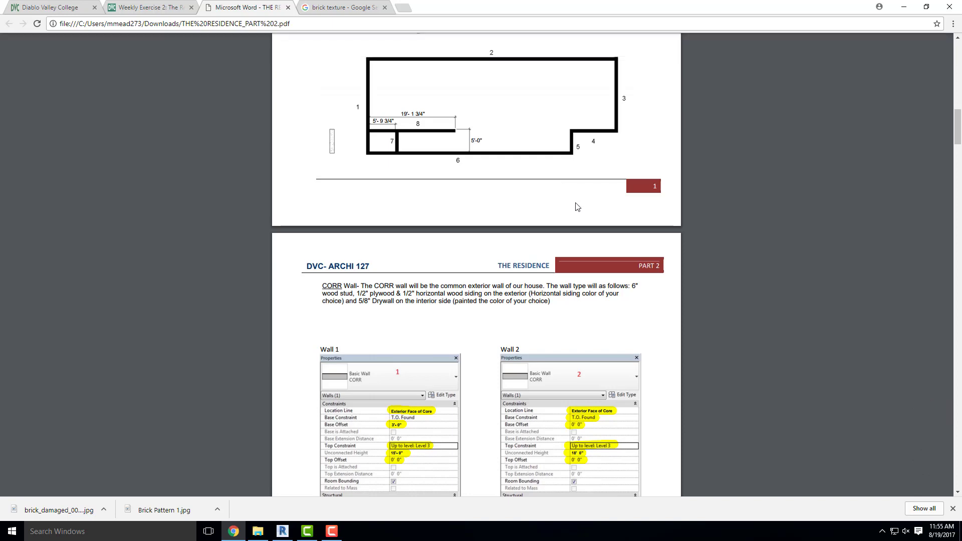
scroll(447, 166, "down", 1)
scroll(448, 167, "down", 15)
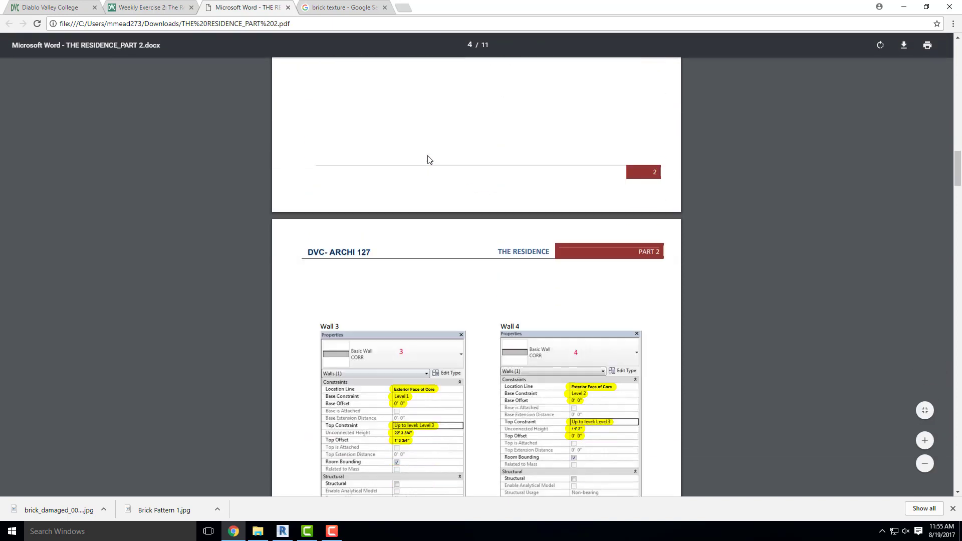
scroll(322, 160, "down", 15)
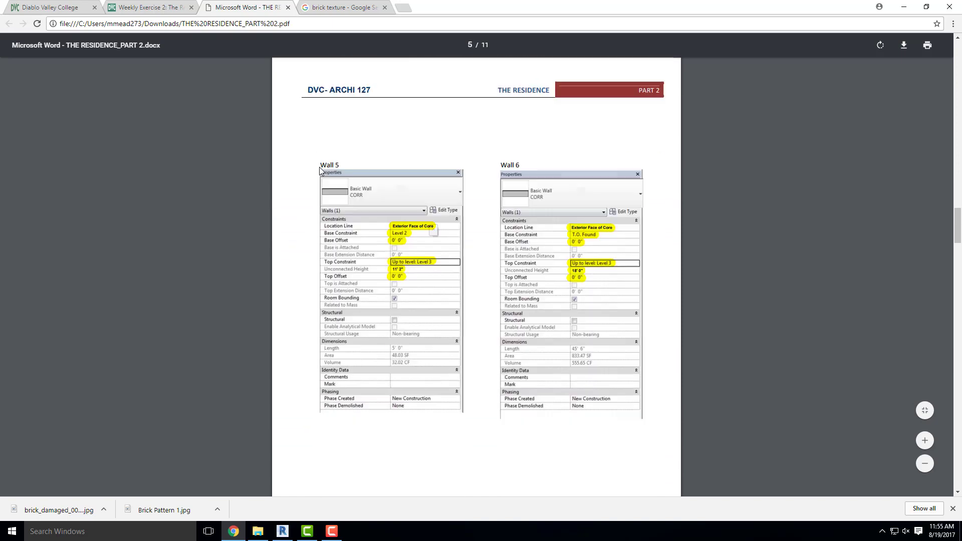
Examine the handout's East and North elevation Edit Profile instructions and Level 1 interior partition requirements, and return to Revit
scroll(334, 186, "down", 10)
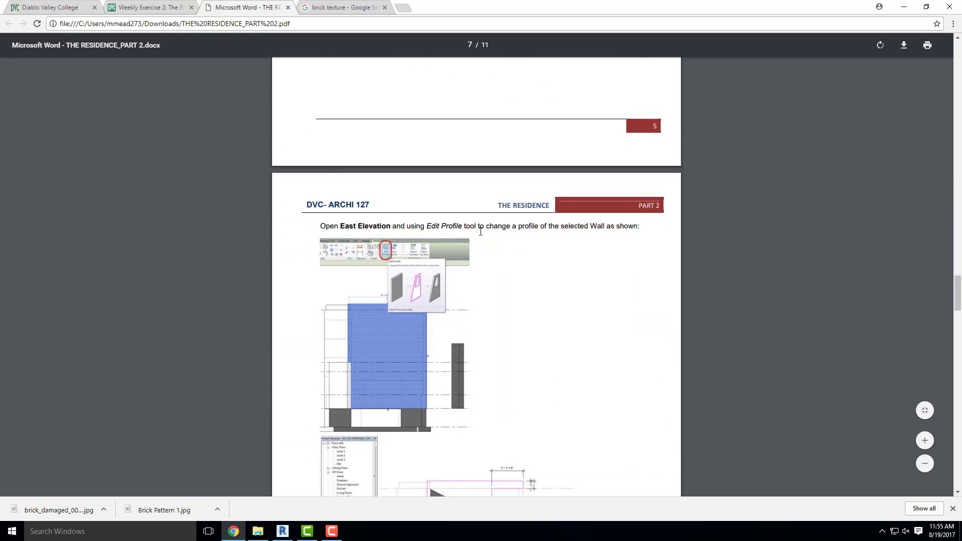
scroll(393, 188, "down", 4)
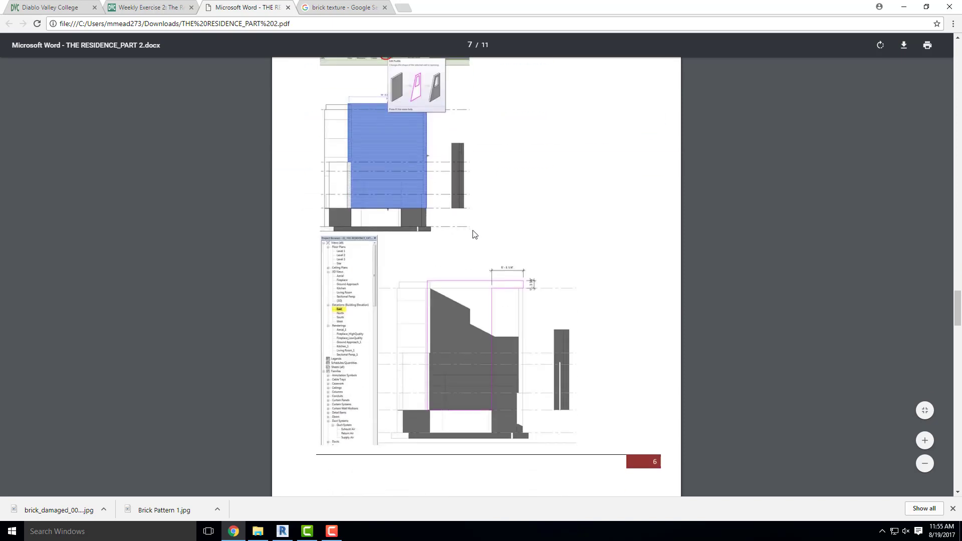
scroll(344, 176, "down", 9)
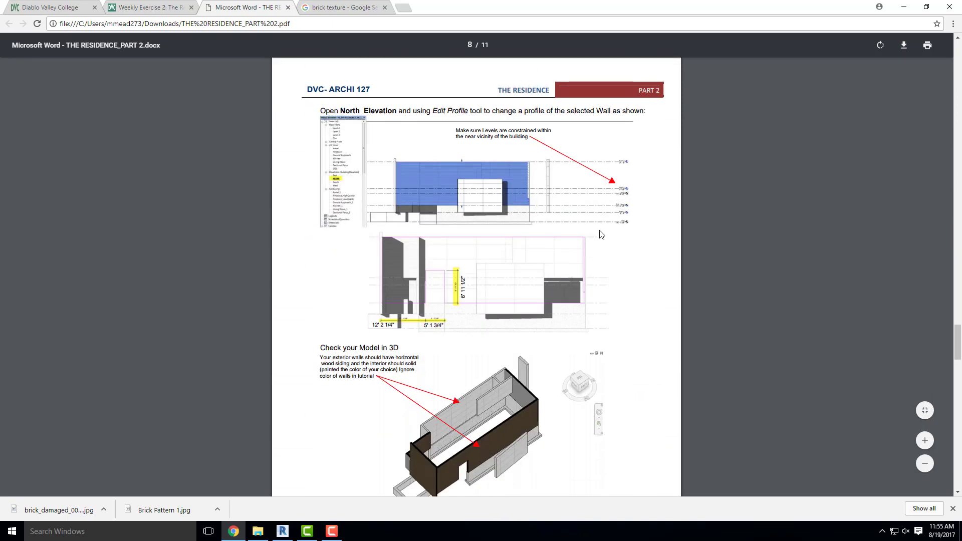
scroll(579, 231, "down", 7)
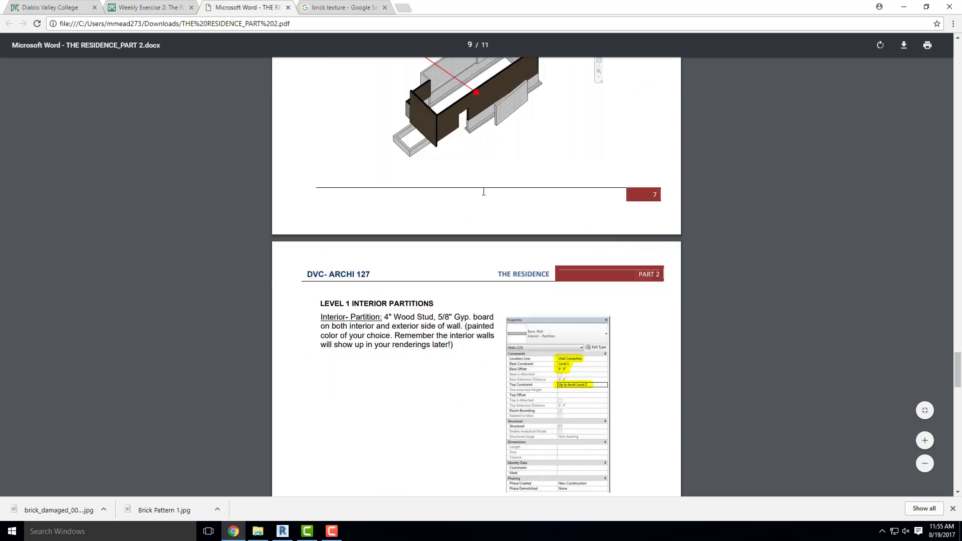
scroll(483, 192, "down", 2)
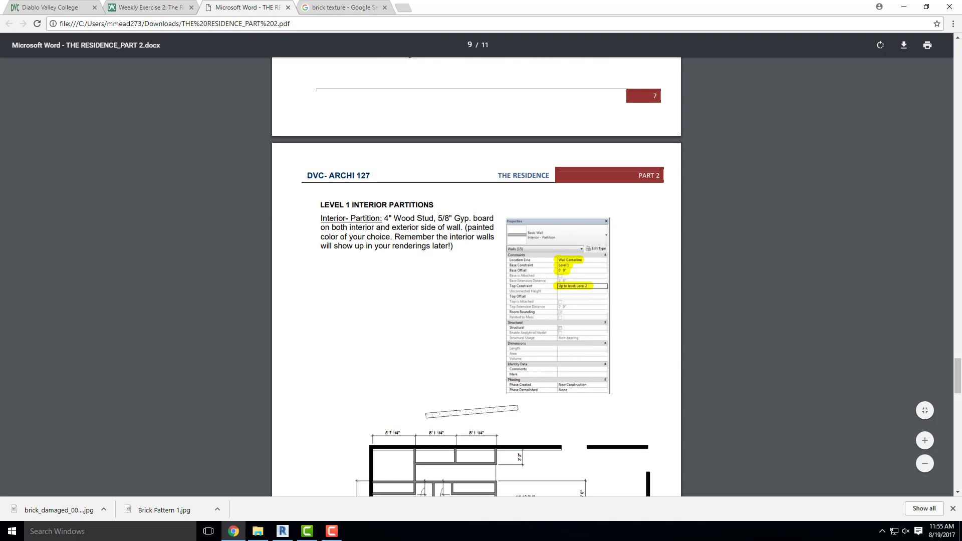
left_click(902, 10)
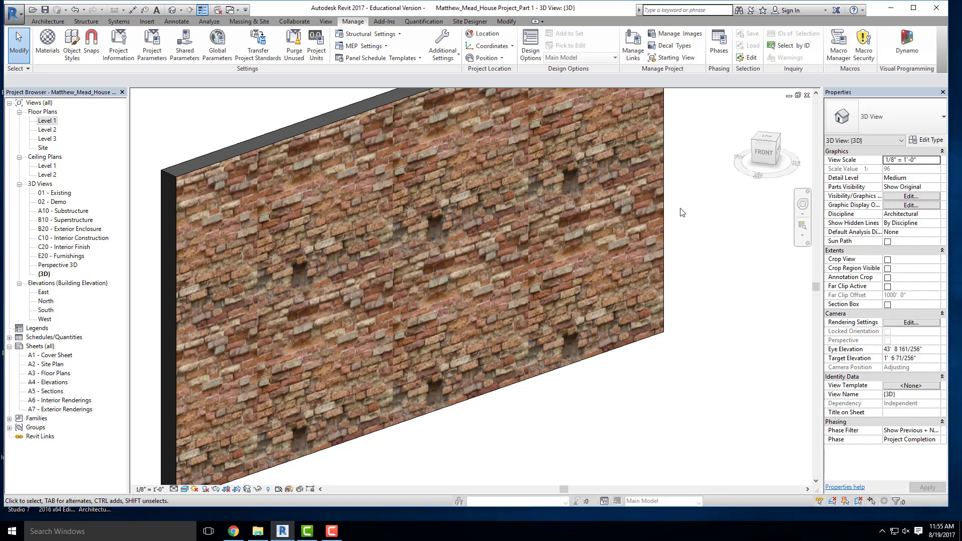
left_click(332, 531)
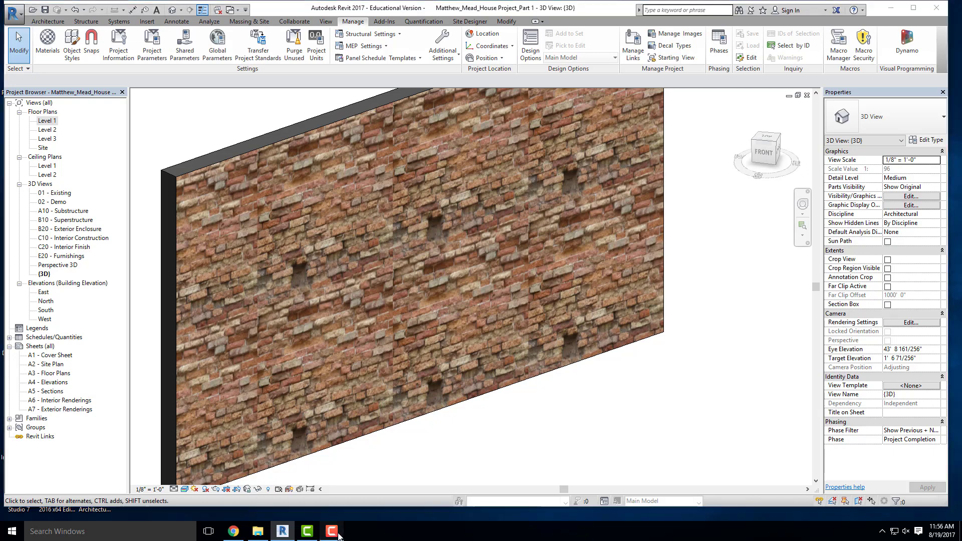